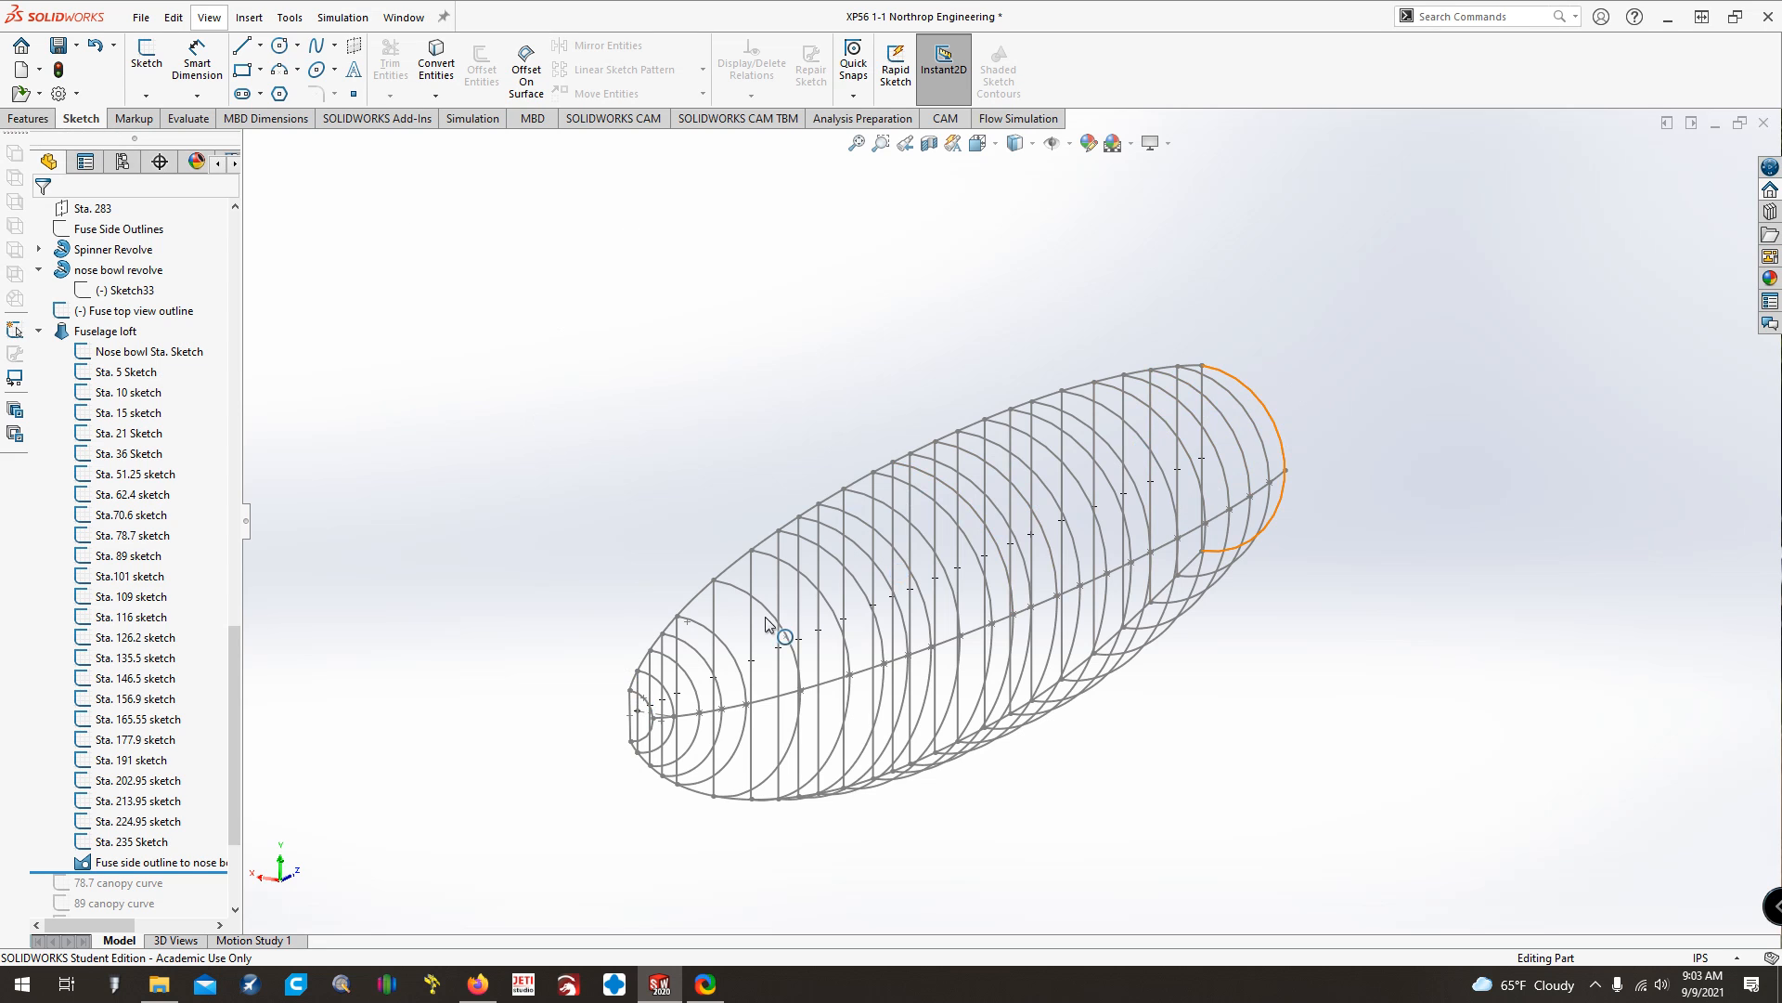
Start a Lofted Boss/Base and select the Sta. 235 sketch at the fuselage's aft end as the first profile
left_click(38, 125)
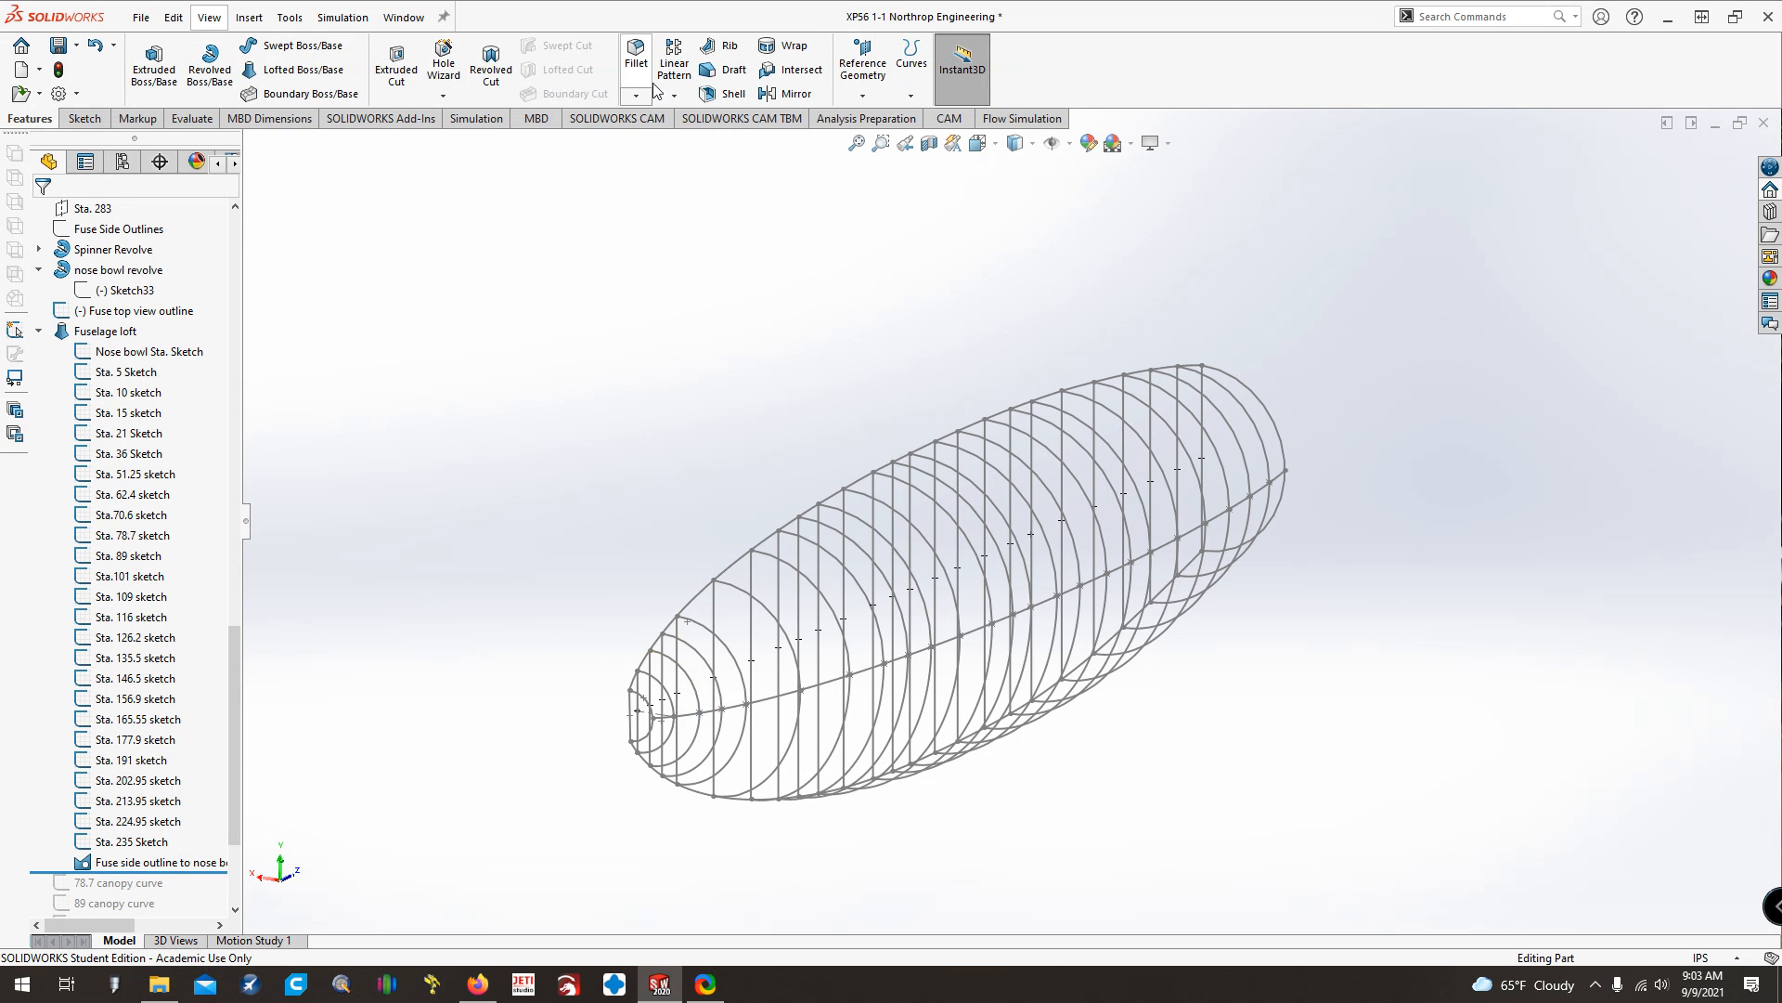
left_click(278, 74)
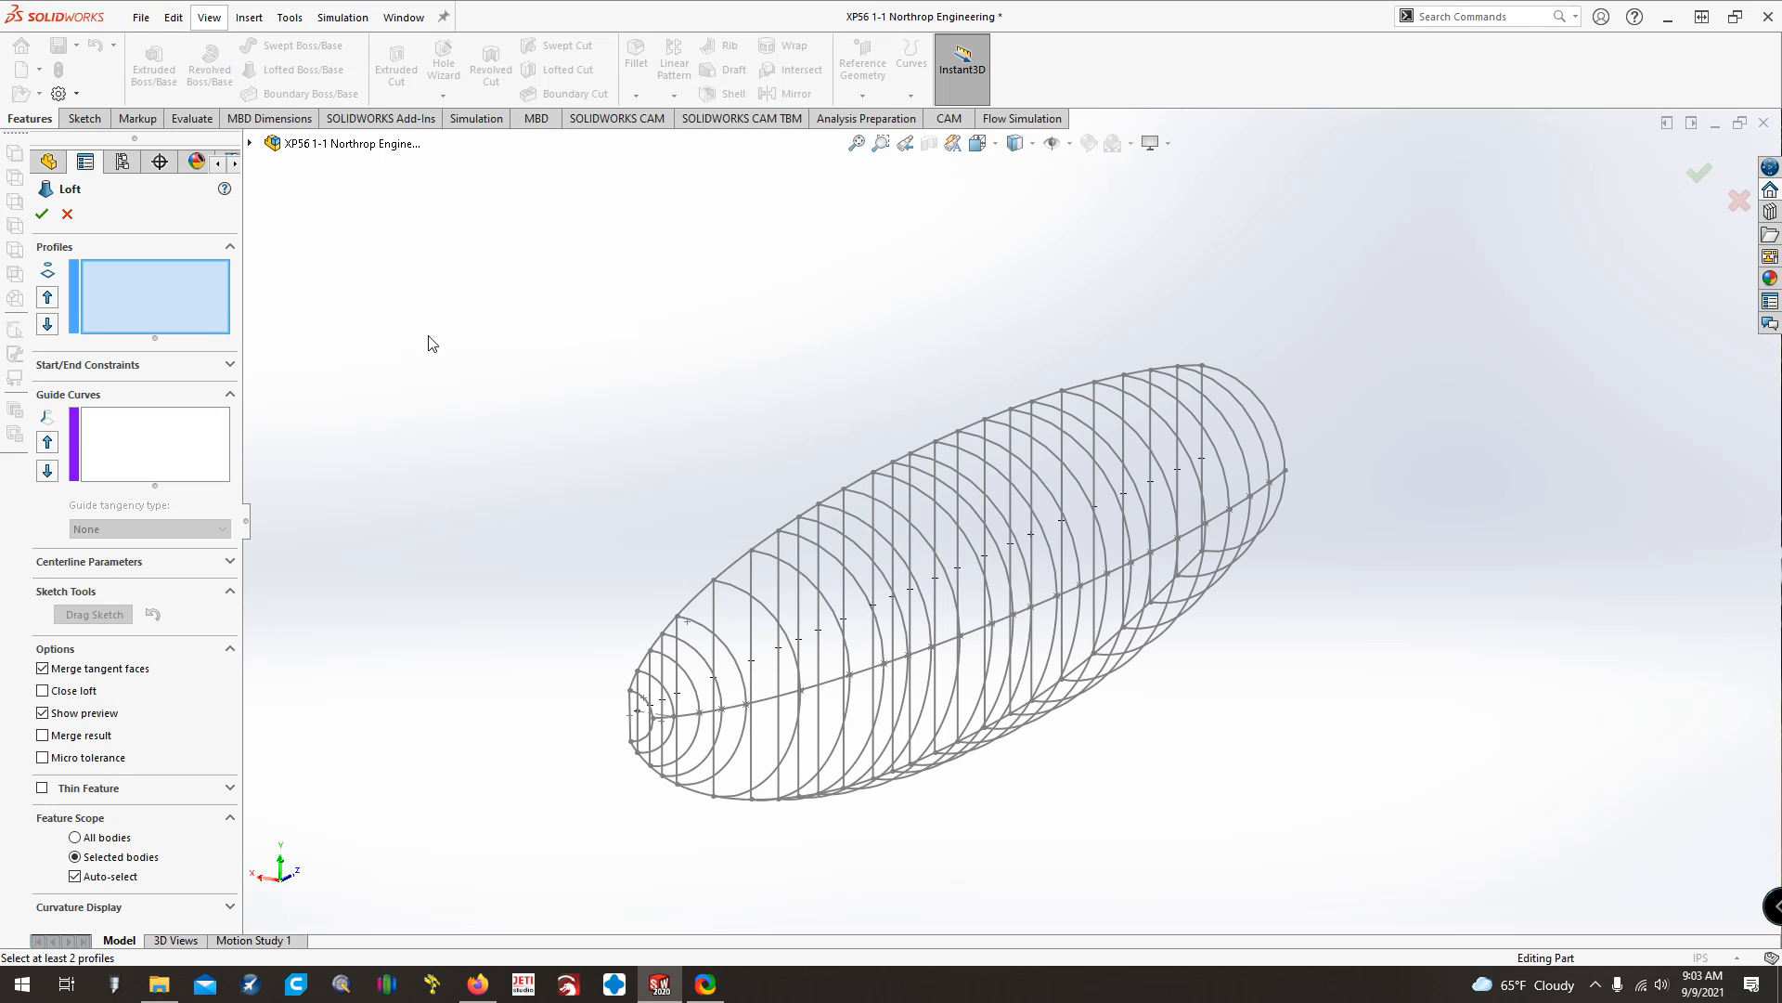
left_click(229, 363)
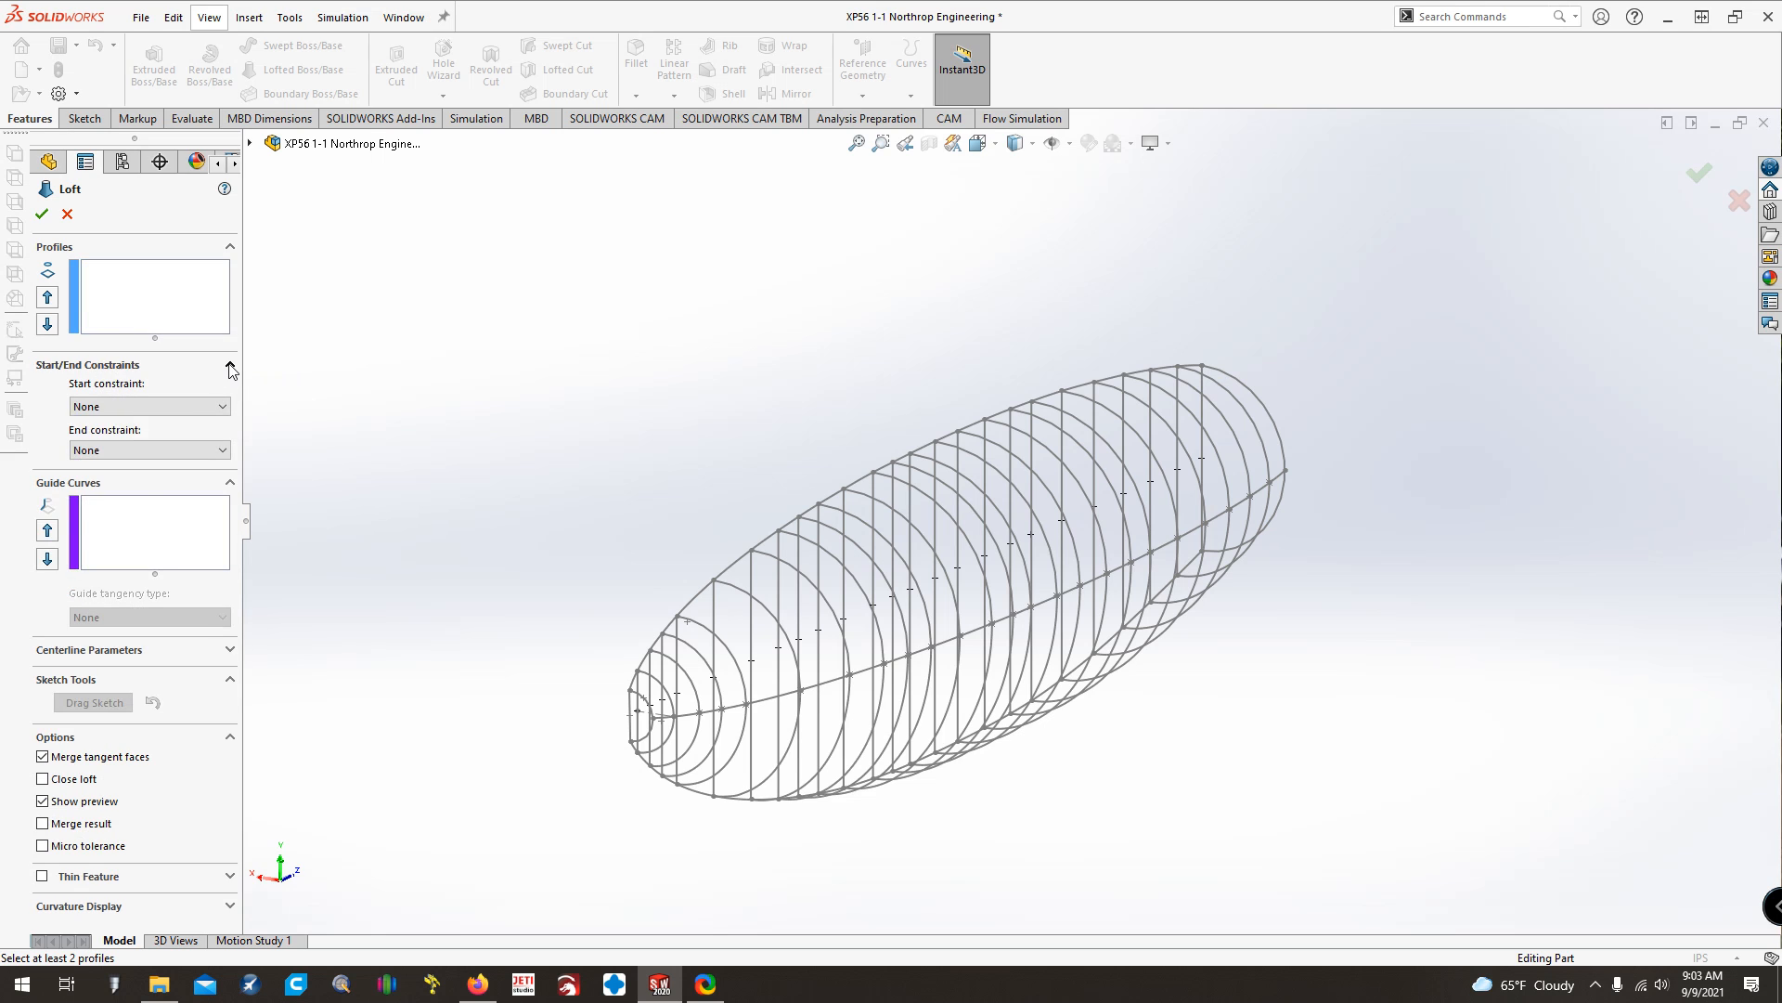
left_click(229, 364)
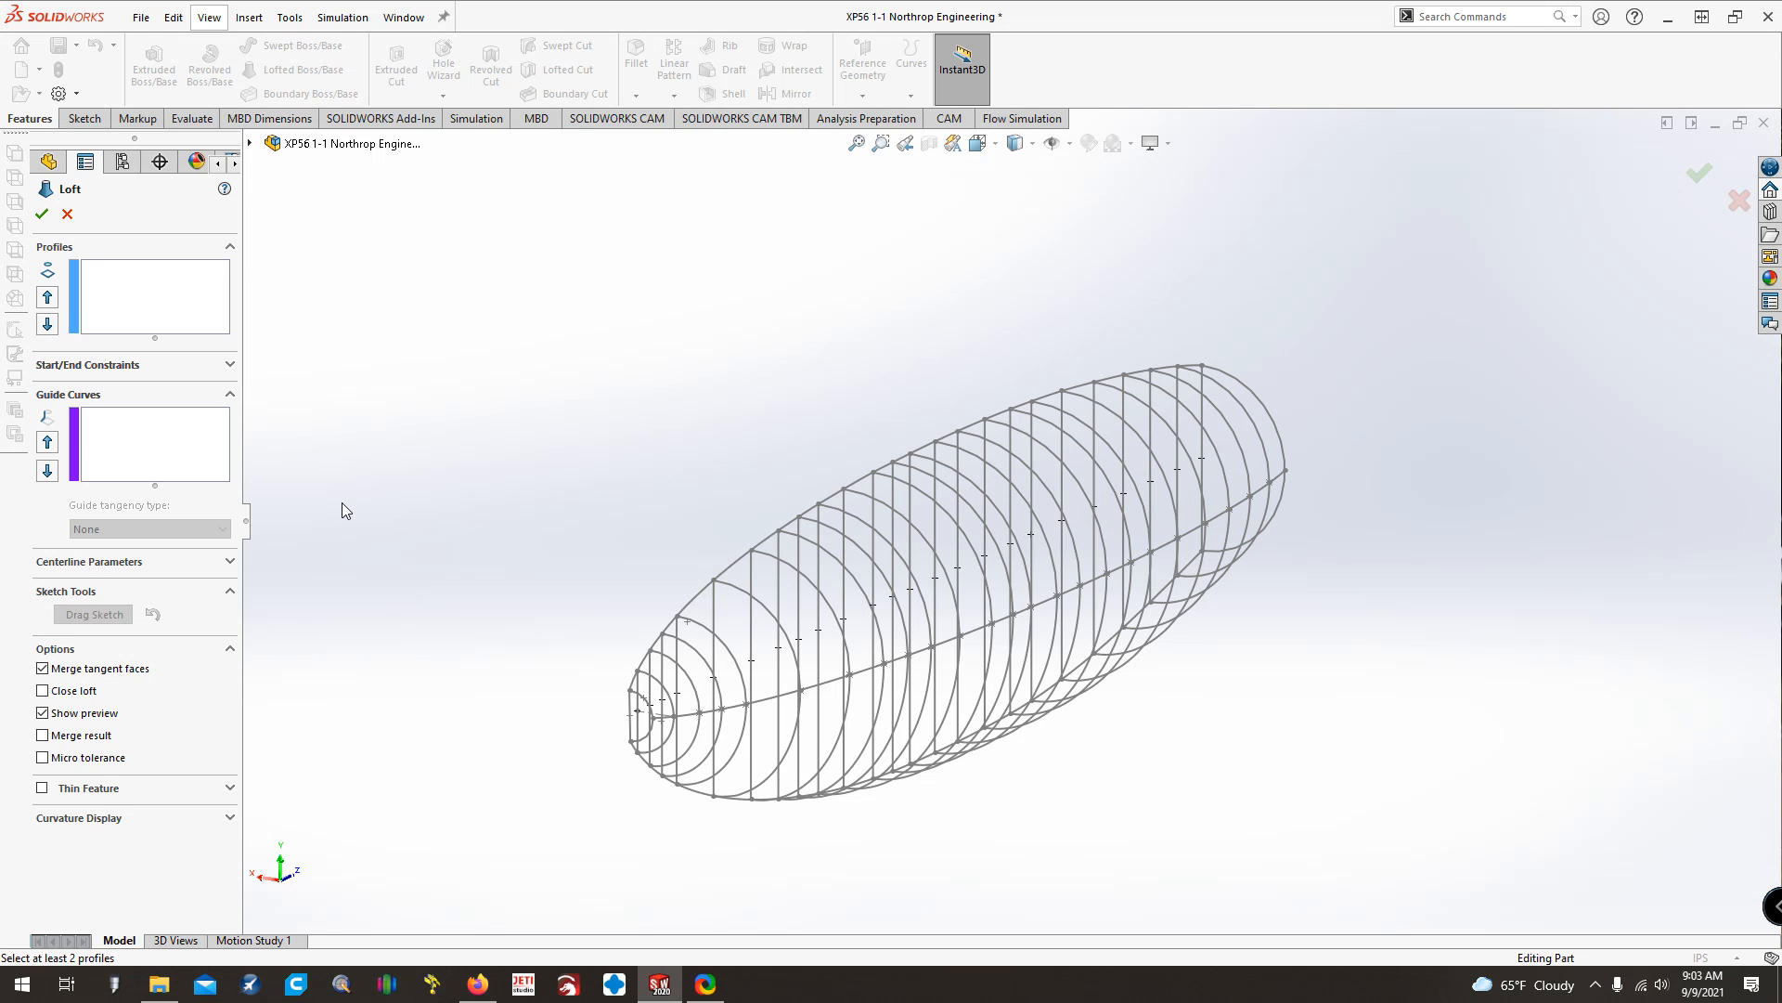
left_click(141, 309)
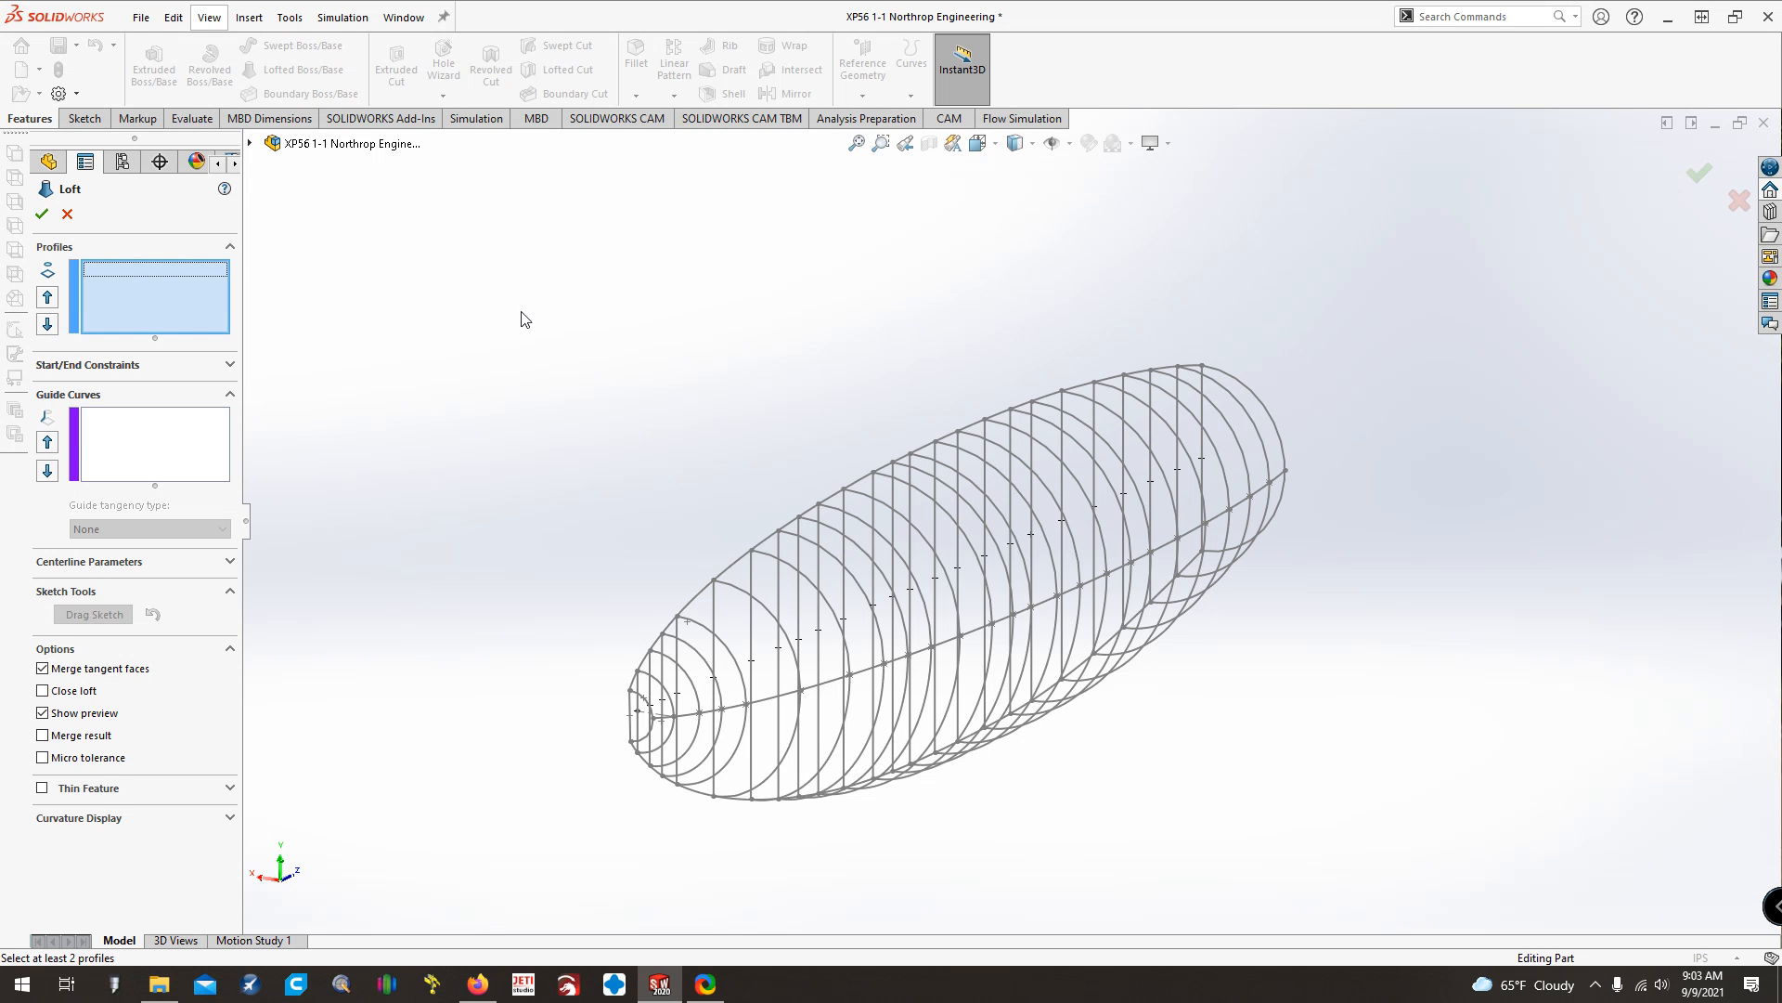
left_click(1270, 414)
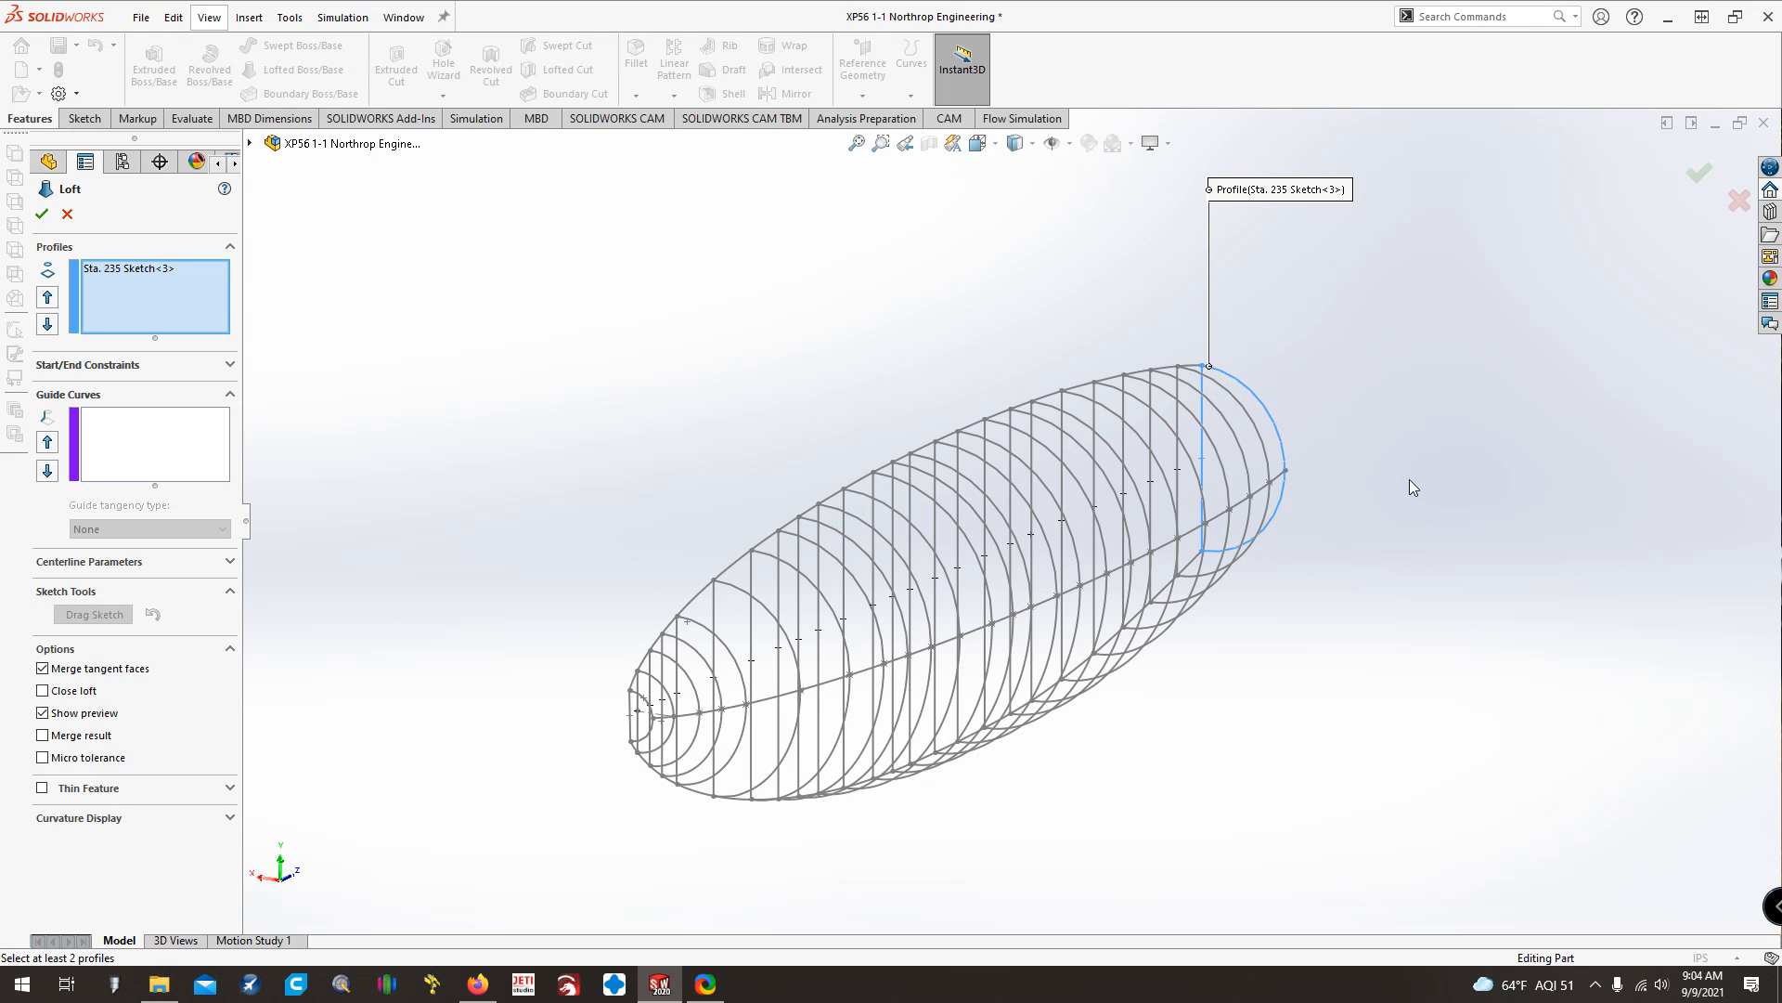
Add the Sta. 224.95, 213.95, 202.95, 191, 177.9 and 165.55 sketches as loft profiles in aft-to-forward order
key("ctrl+2")
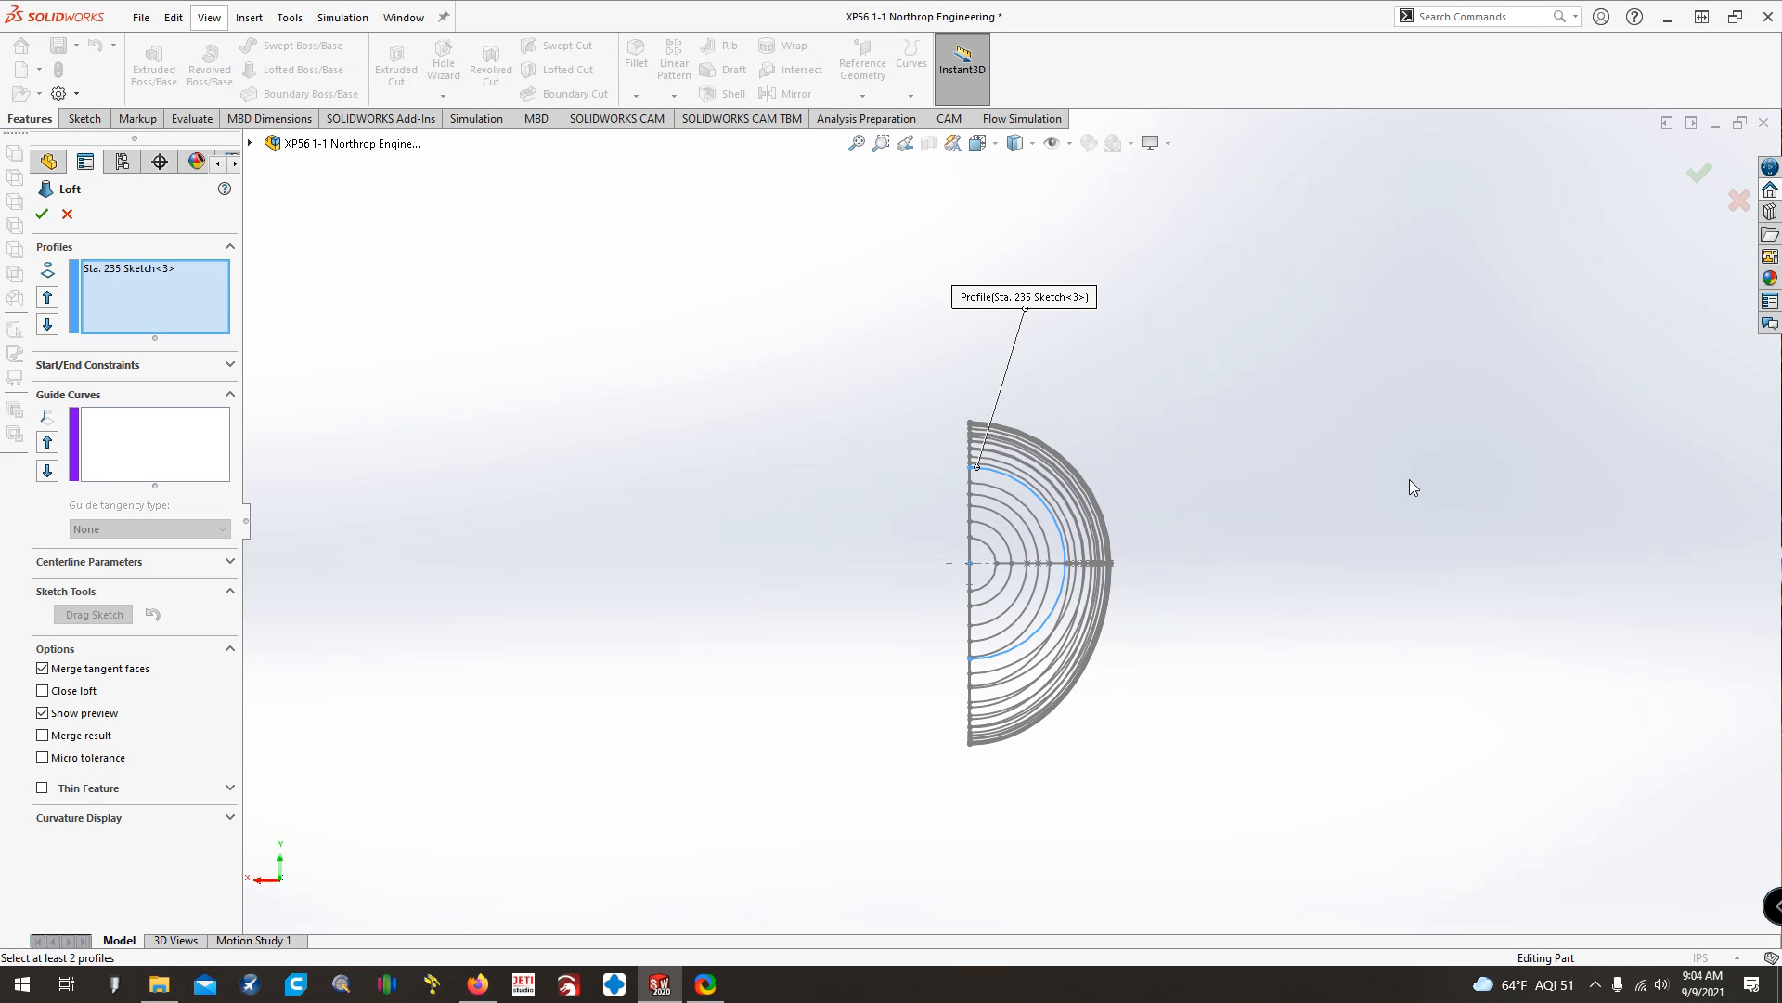
key("Left")
key("Left")
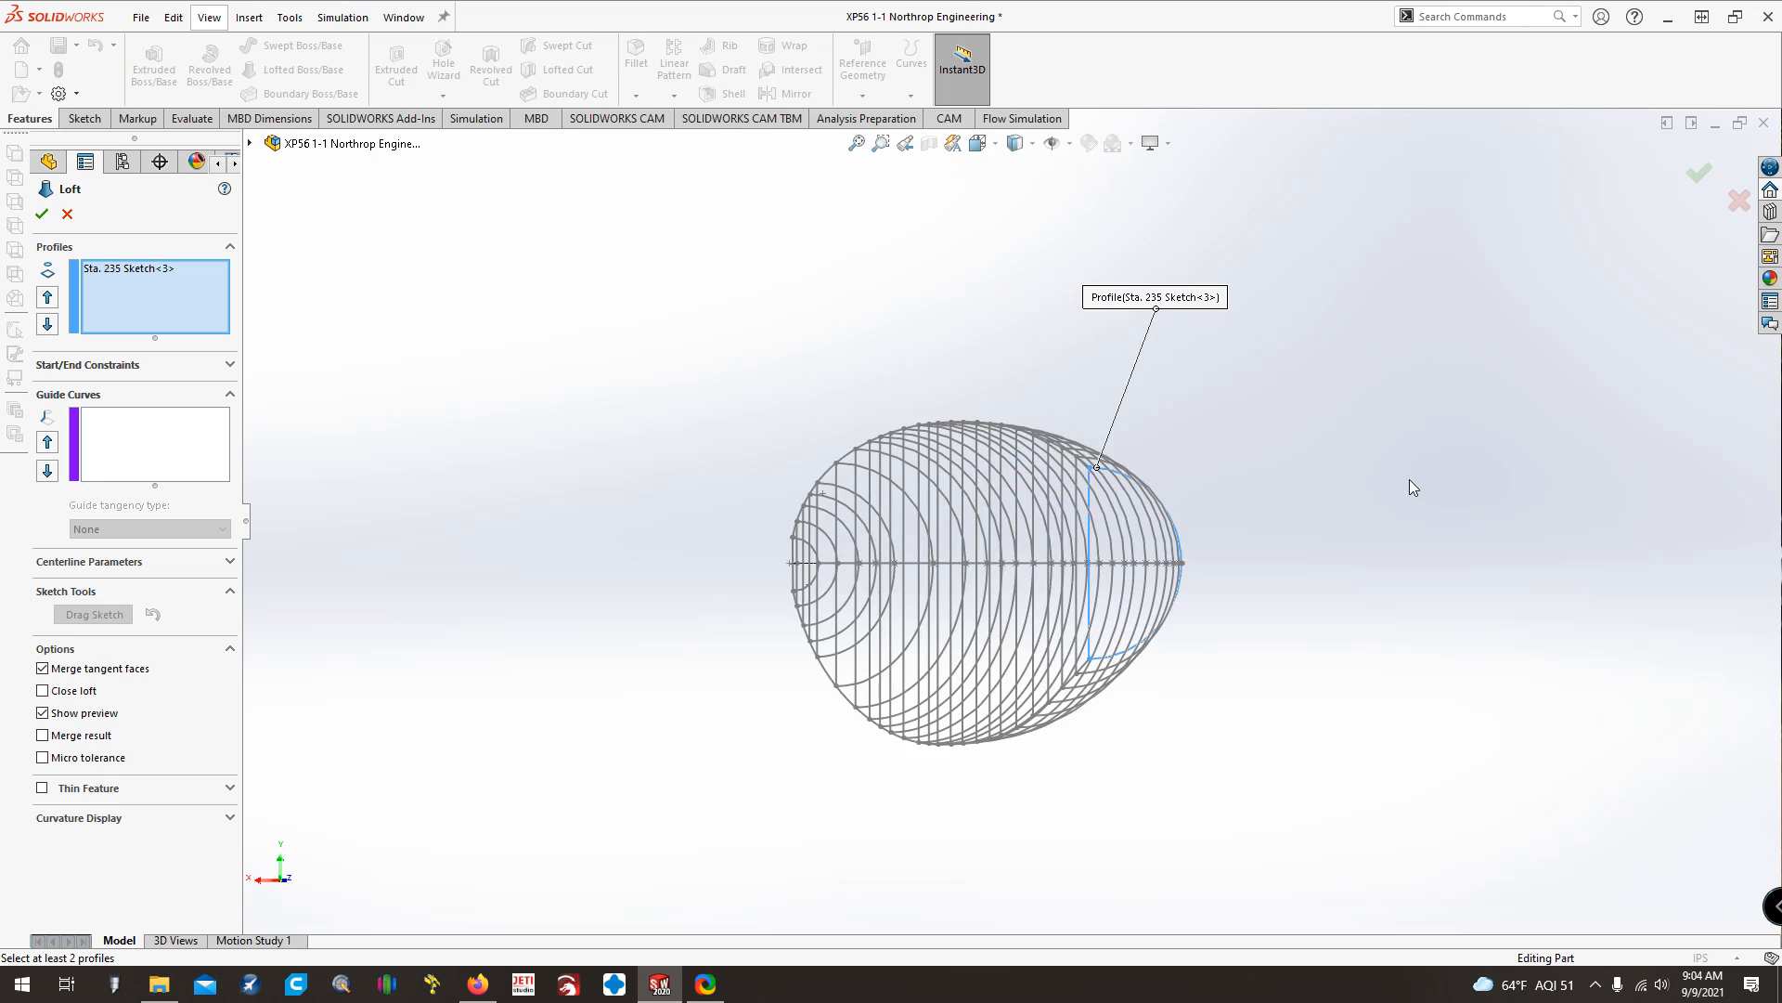
key("Down")
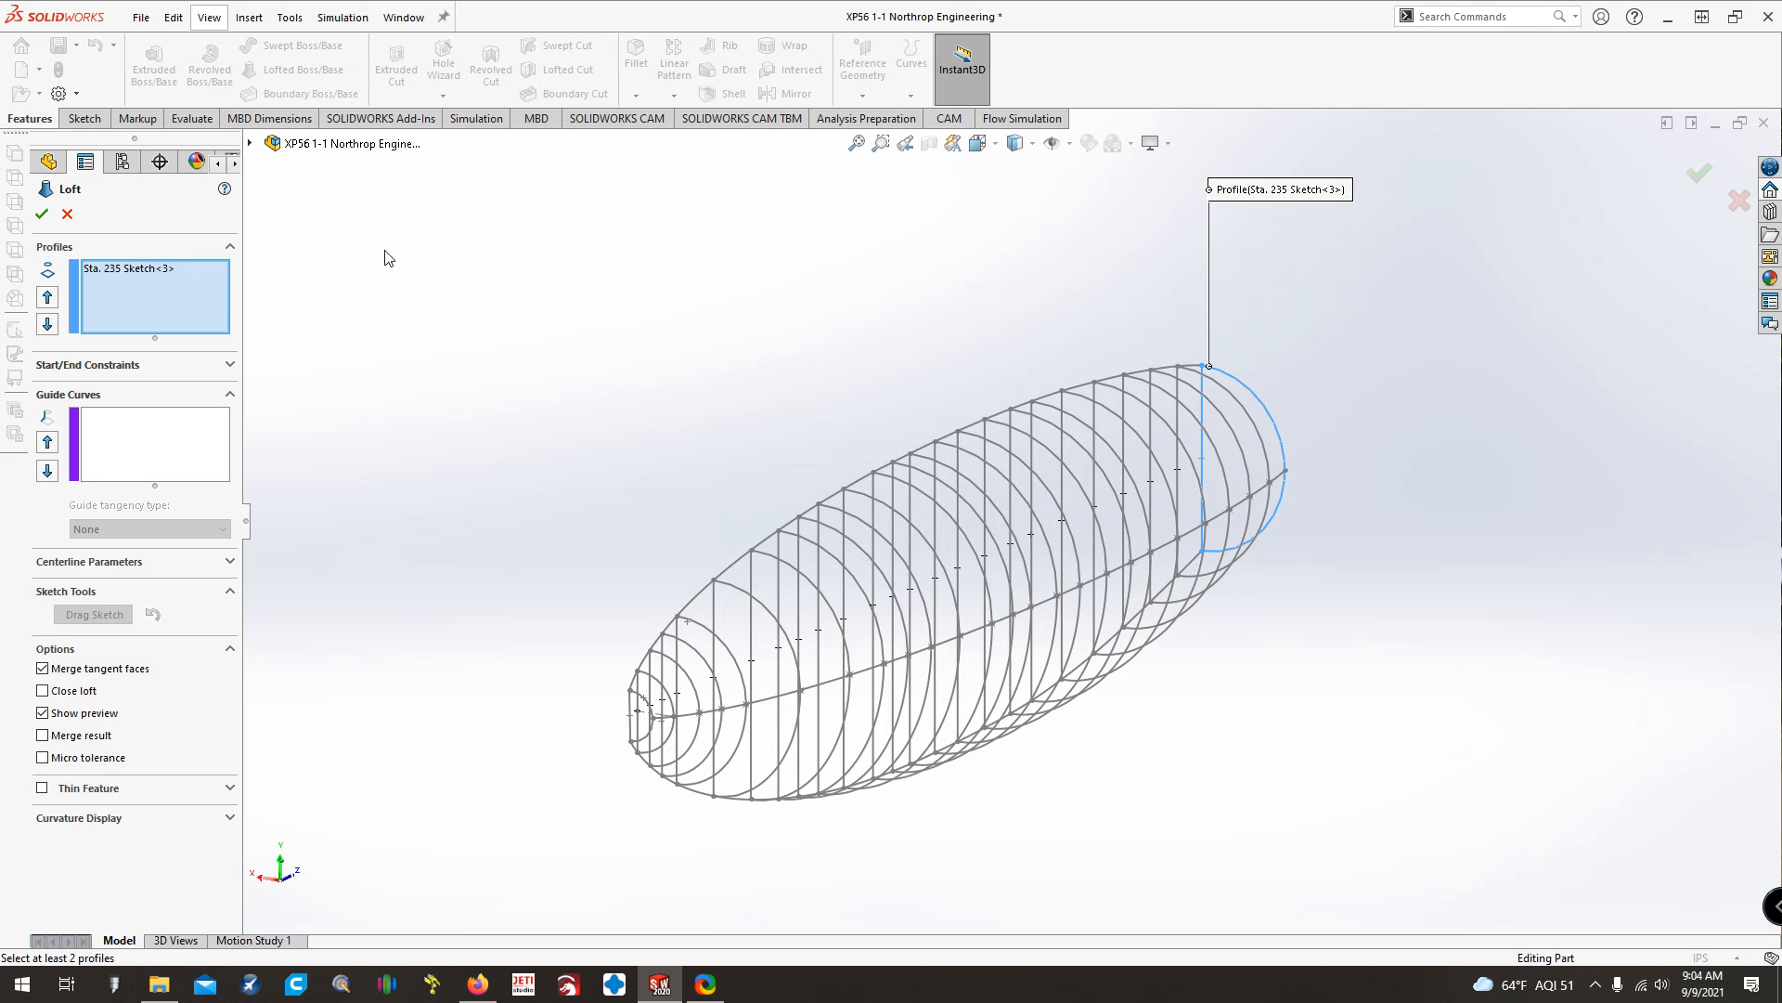
left_click(1257, 430)
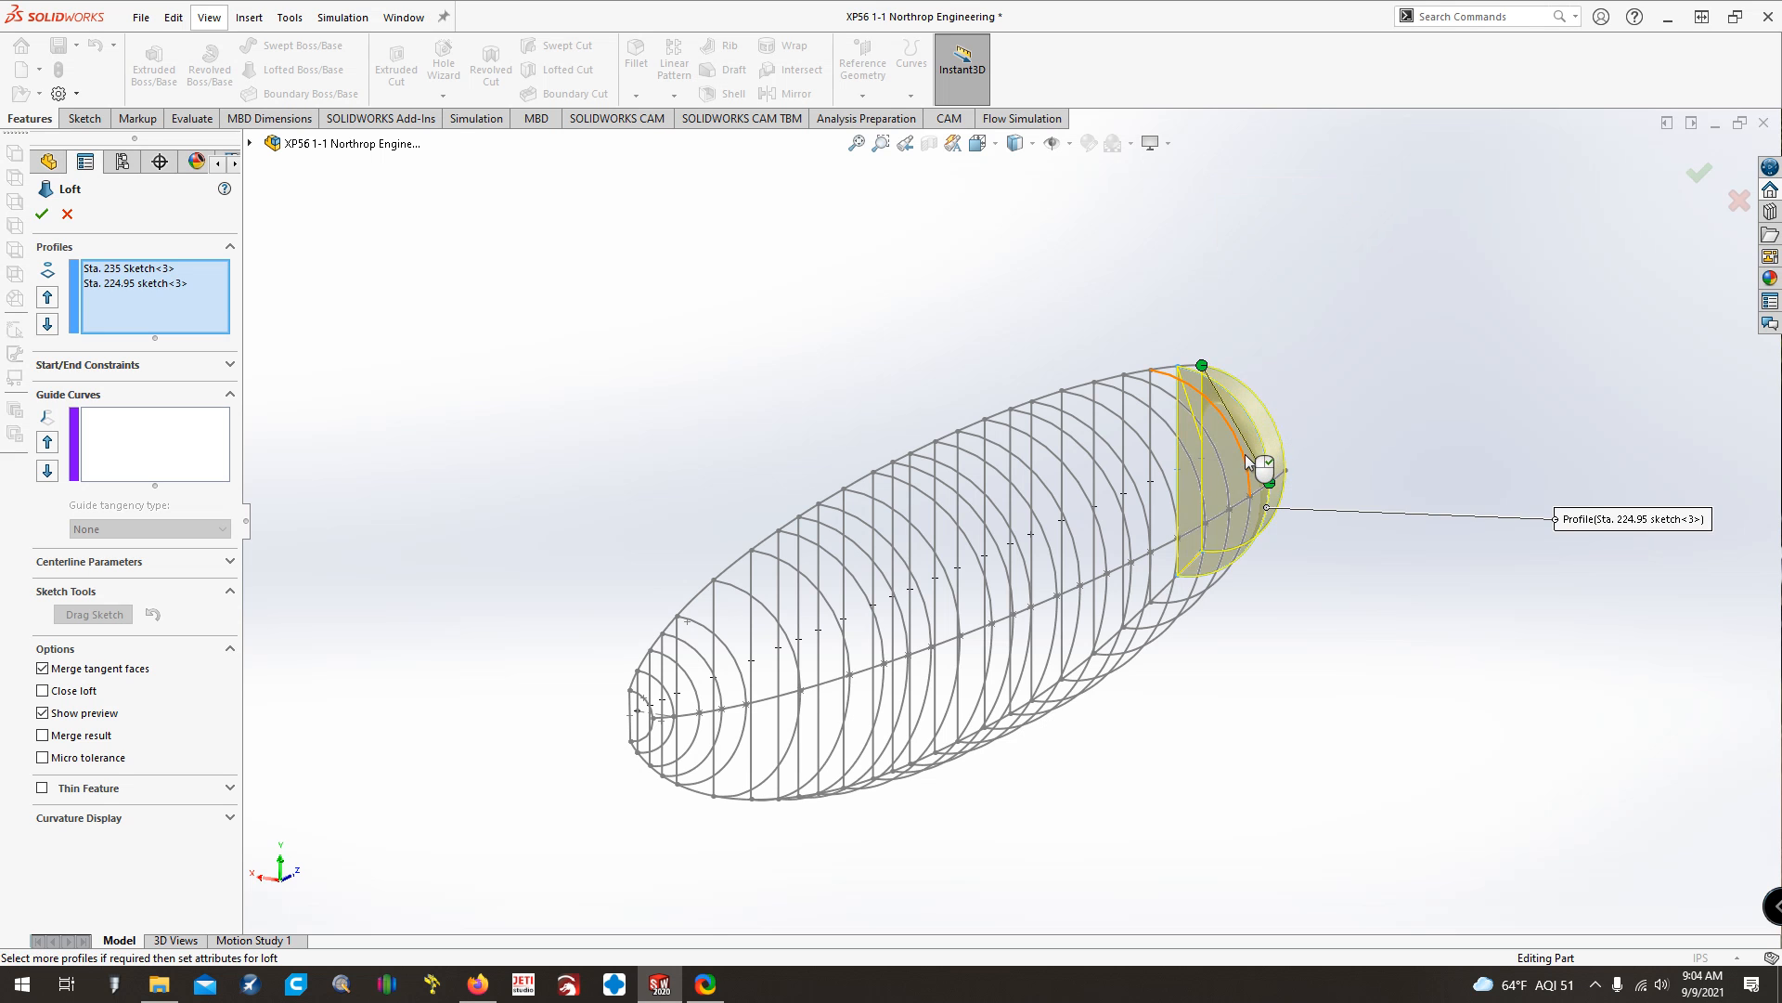
left_click(1245, 455)
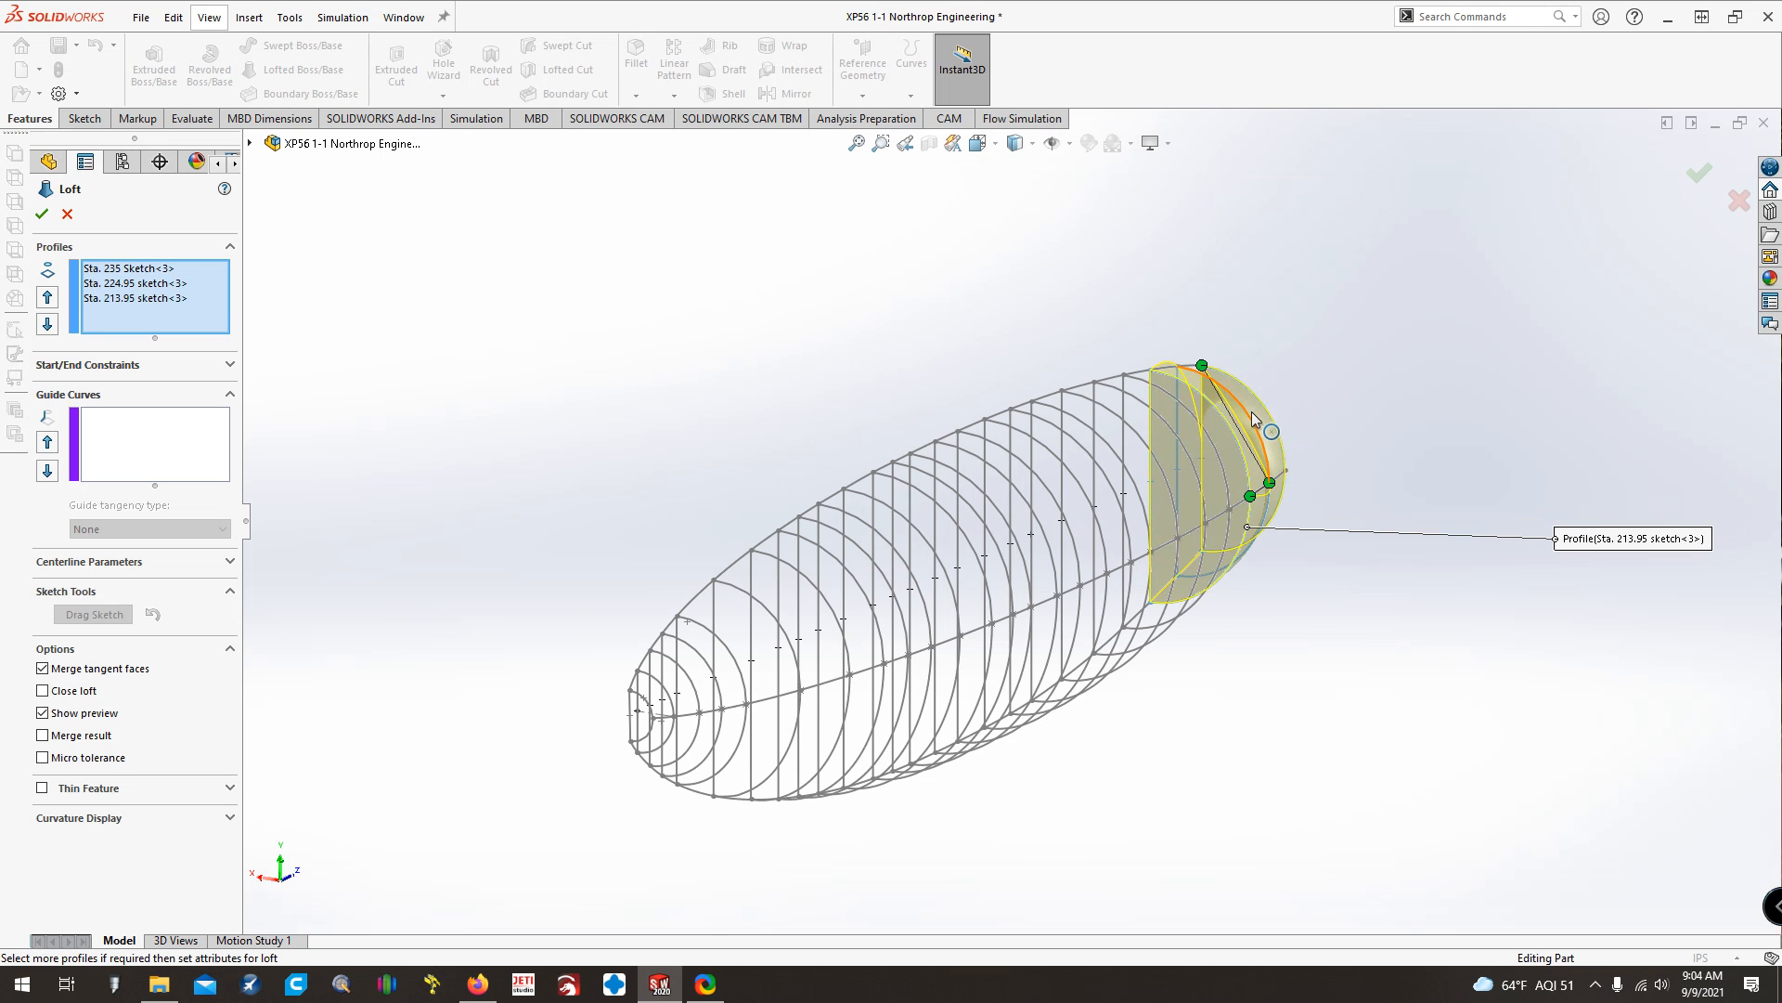
left_click(1214, 471)
left_click(1178, 488)
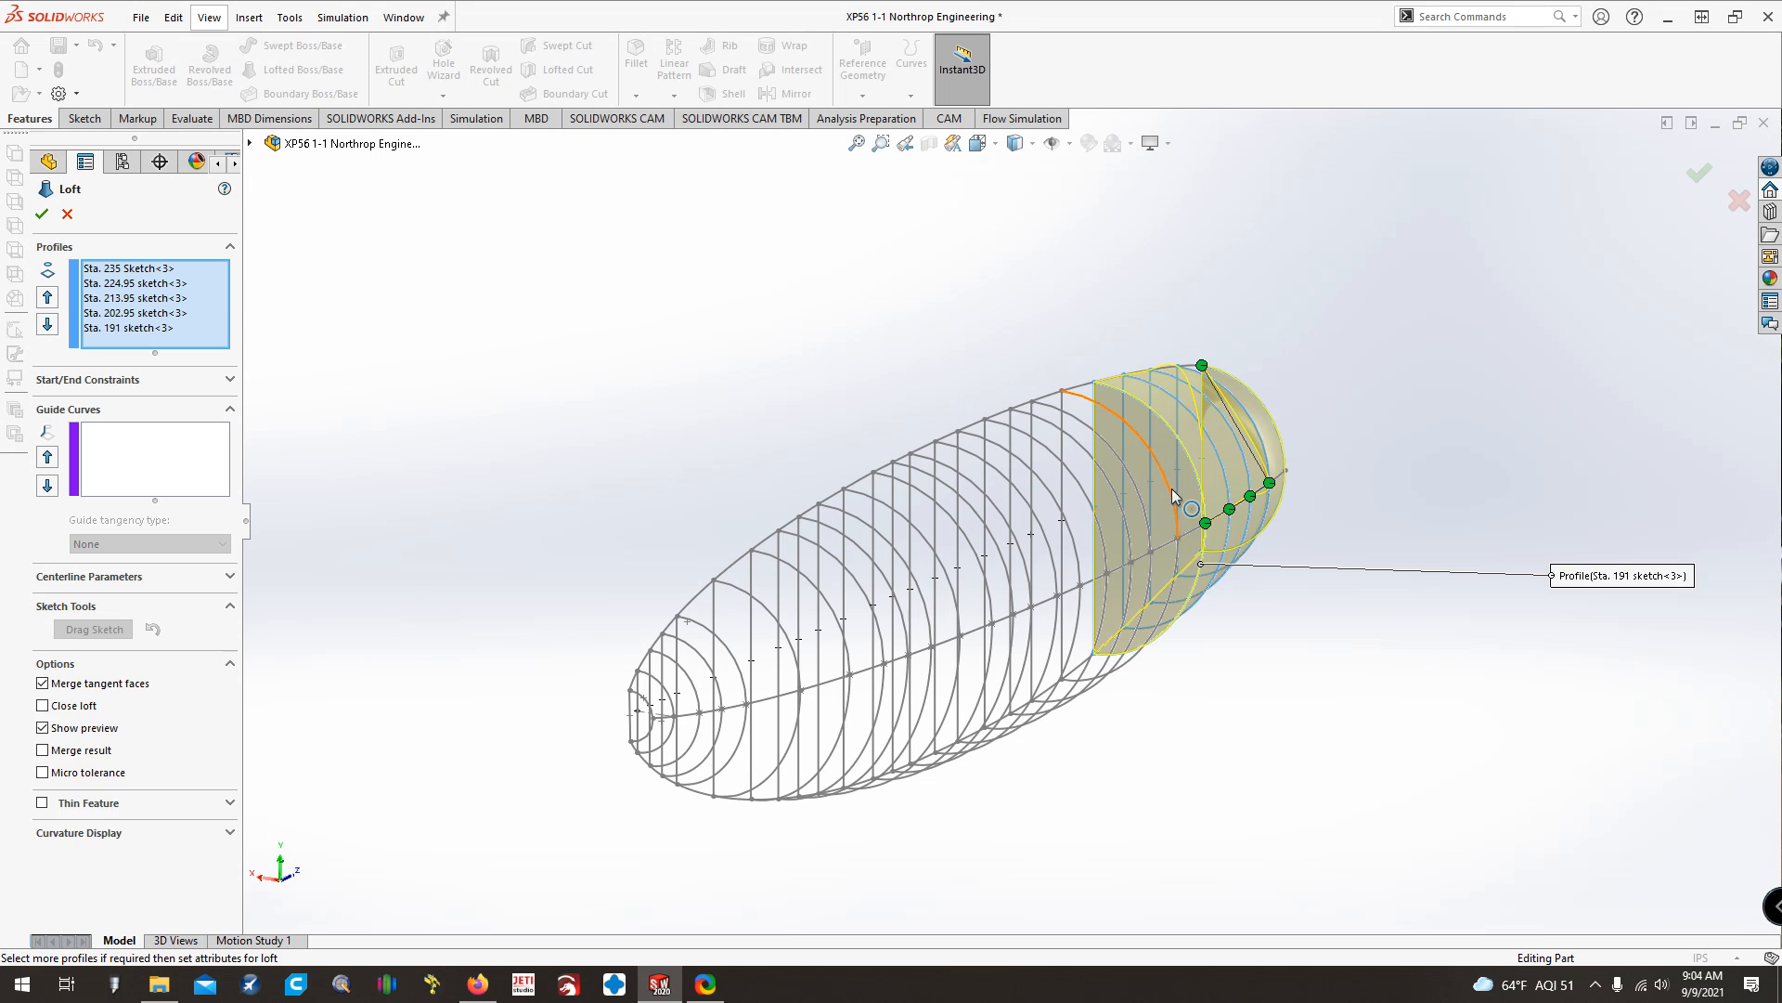
left_click(1172, 488)
left_click(1132, 499)
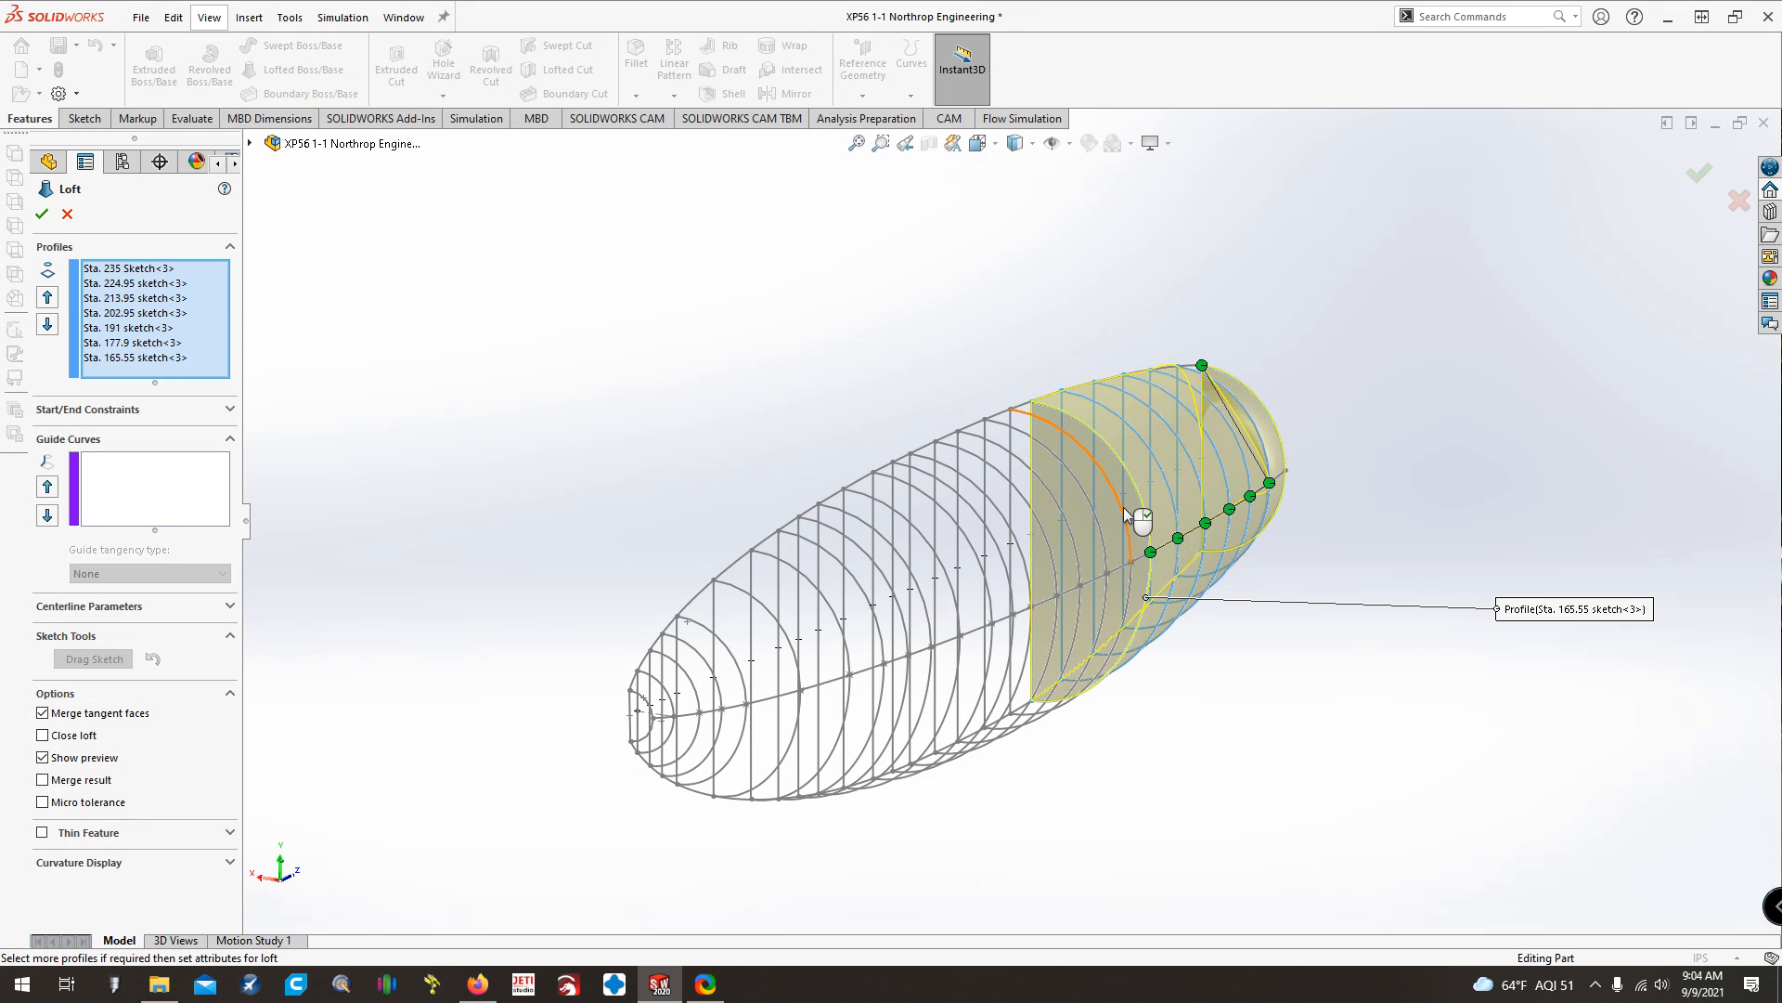
Continue the loft profiles forward with the Sta. 156.9, 146.5, 135.5, 126.2, 116, 109 and 101 sketches
left_click(1118, 506)
left_click(1095, 514)
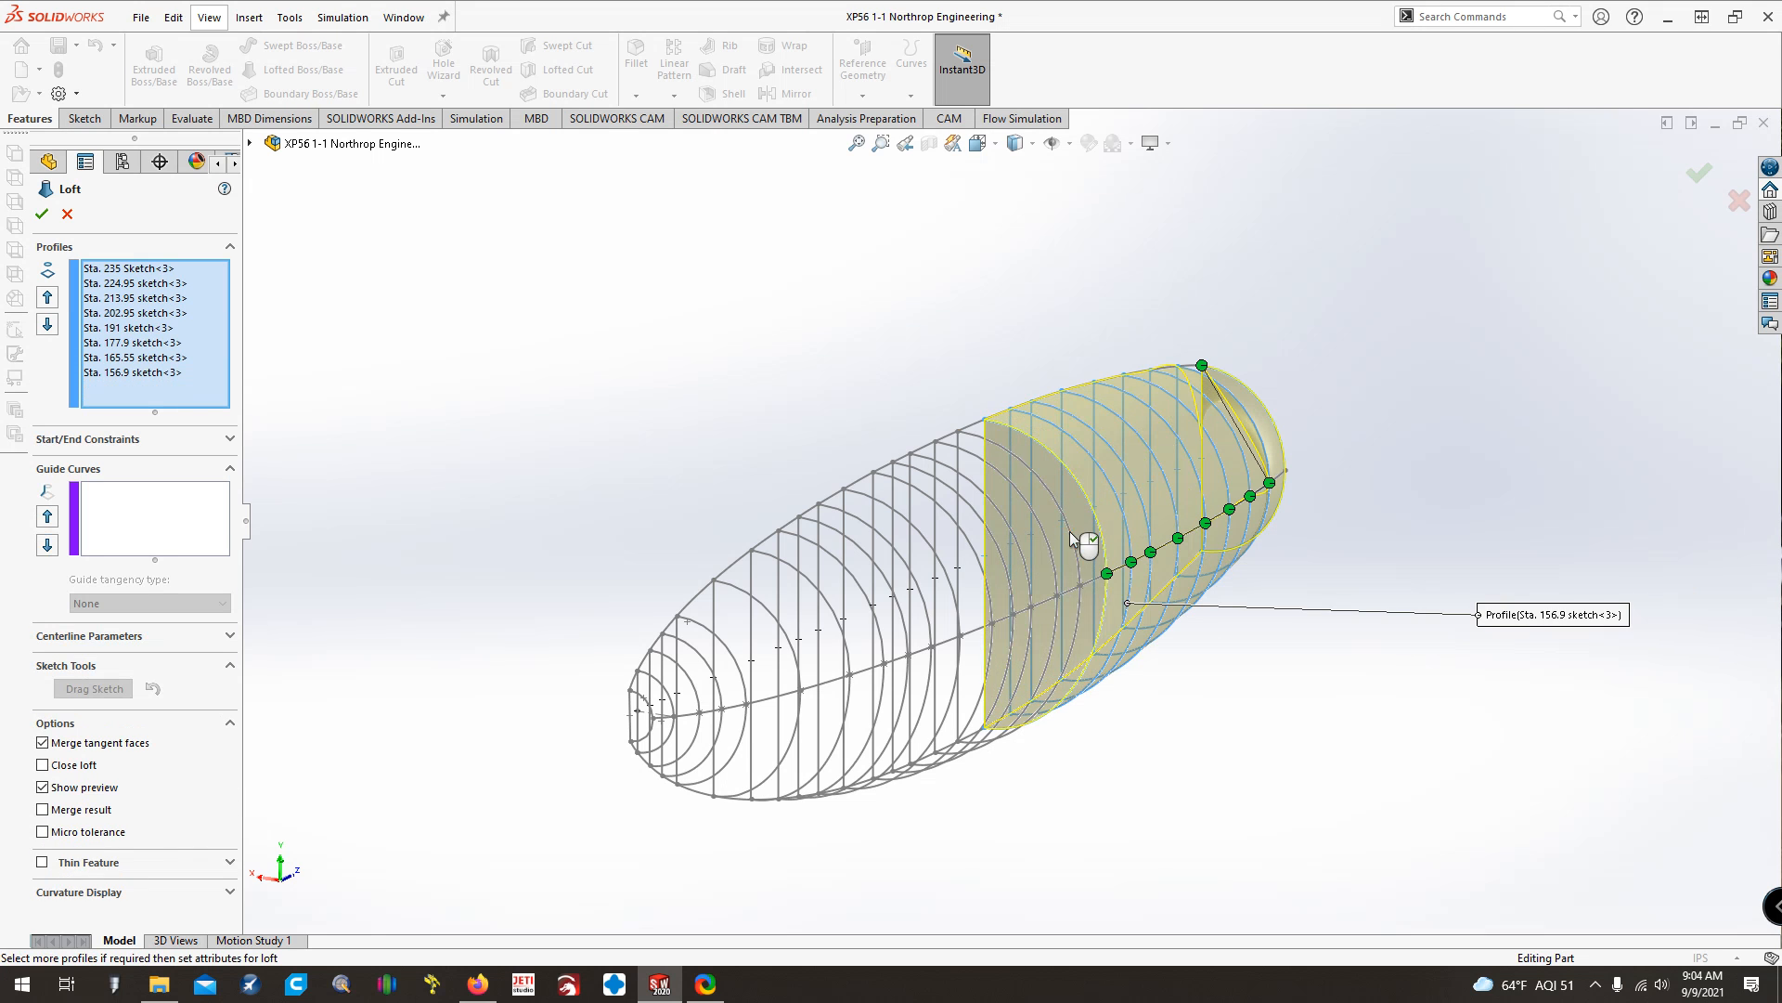
left_click(1069, 531)
left_click(1051, 546)
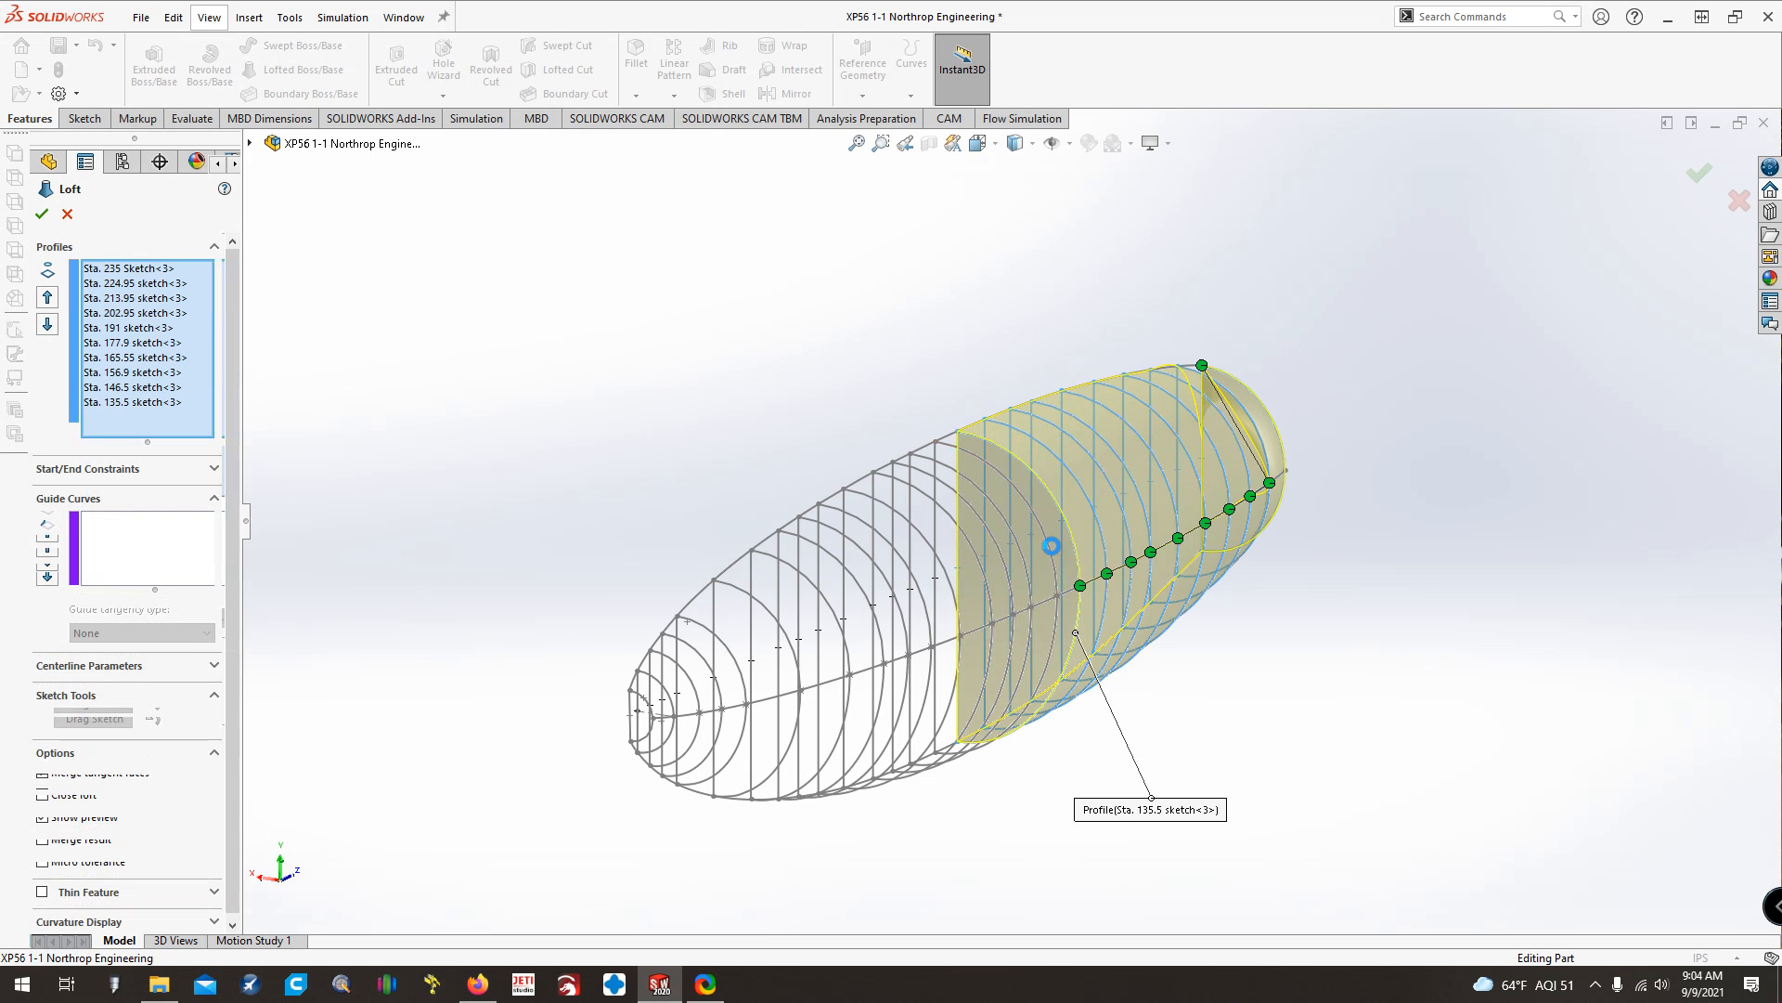
left_click(1023, 561)
left_click(1006, 565)
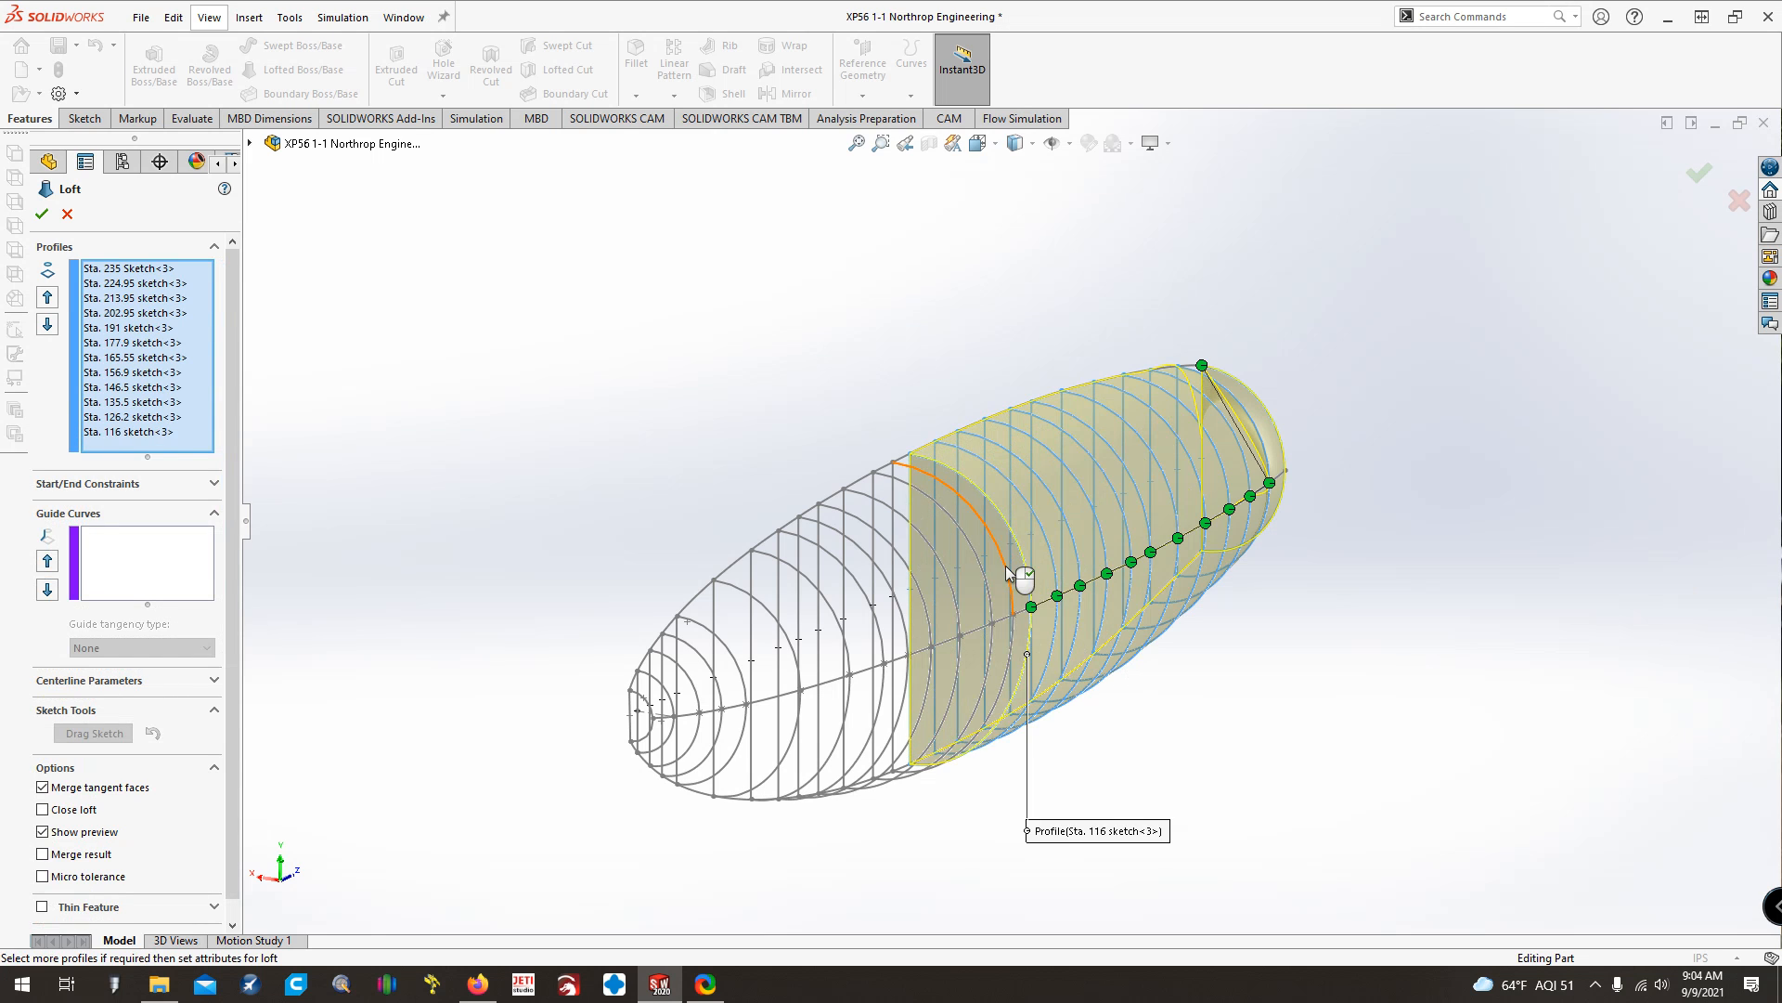
left_click(988, 572)
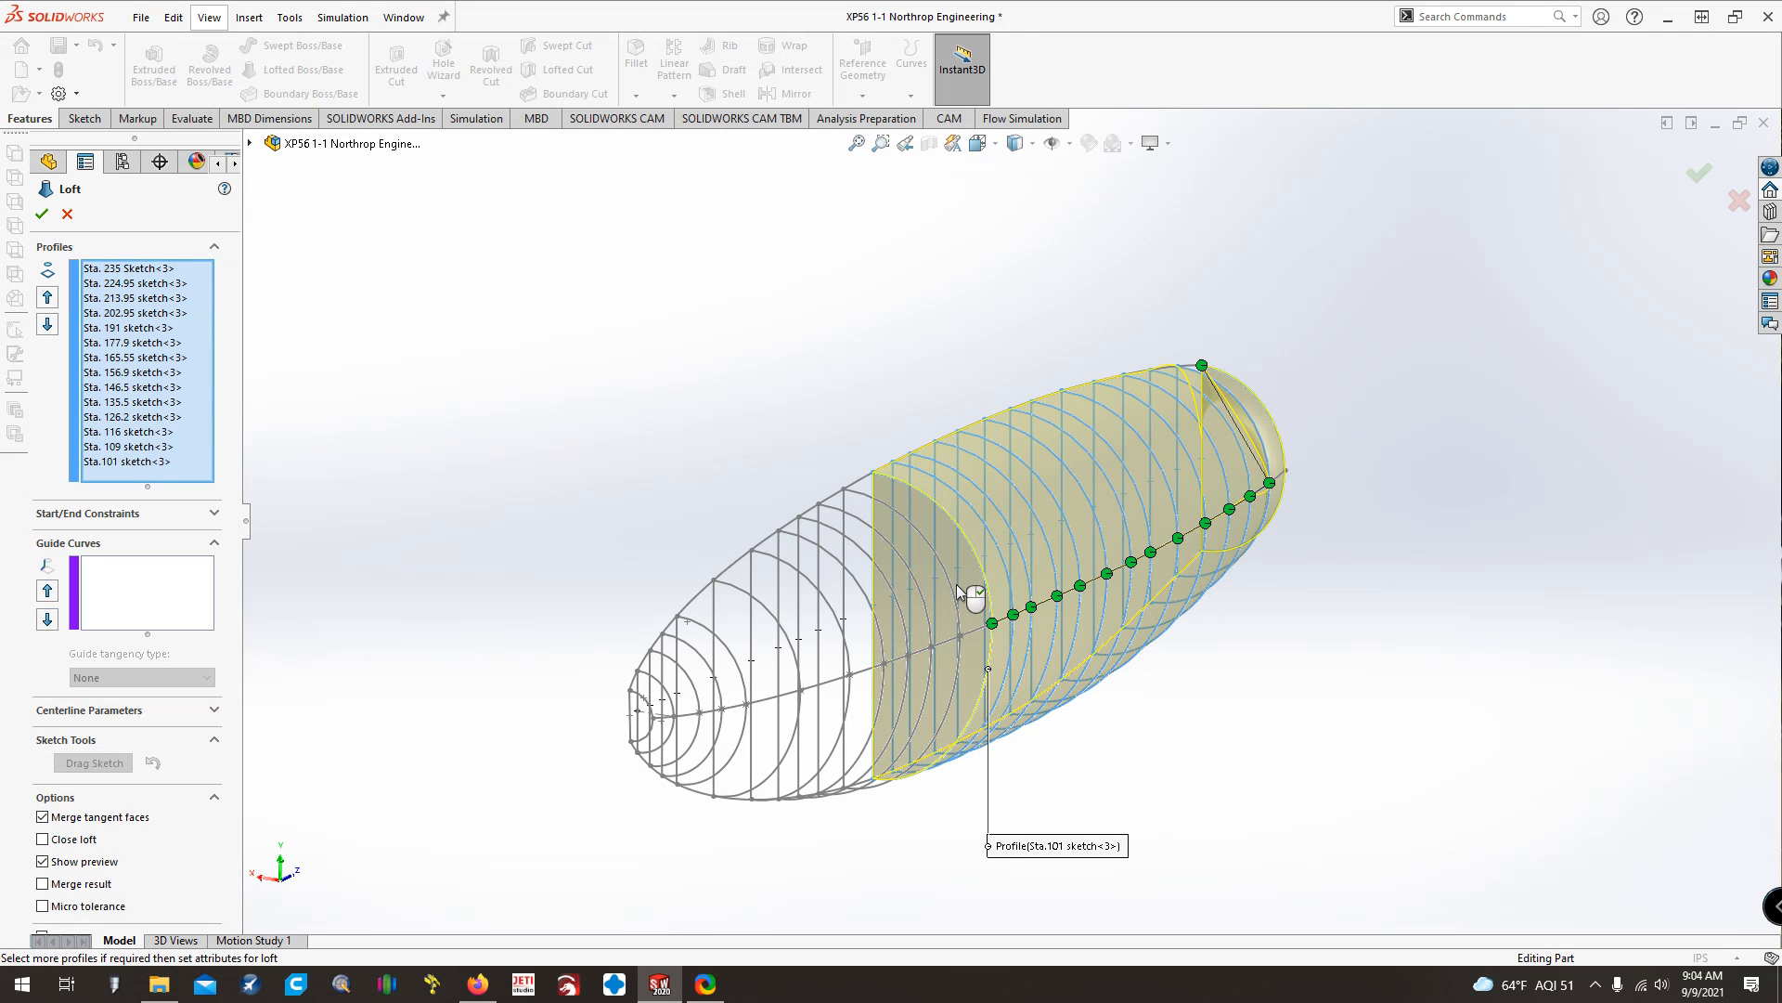
Add the Sta. 89, 78.7, 70.6, 62.4 and 51.25 sketches to the loft profiles in order
left_click(926, 602)
left_click(924, 600)
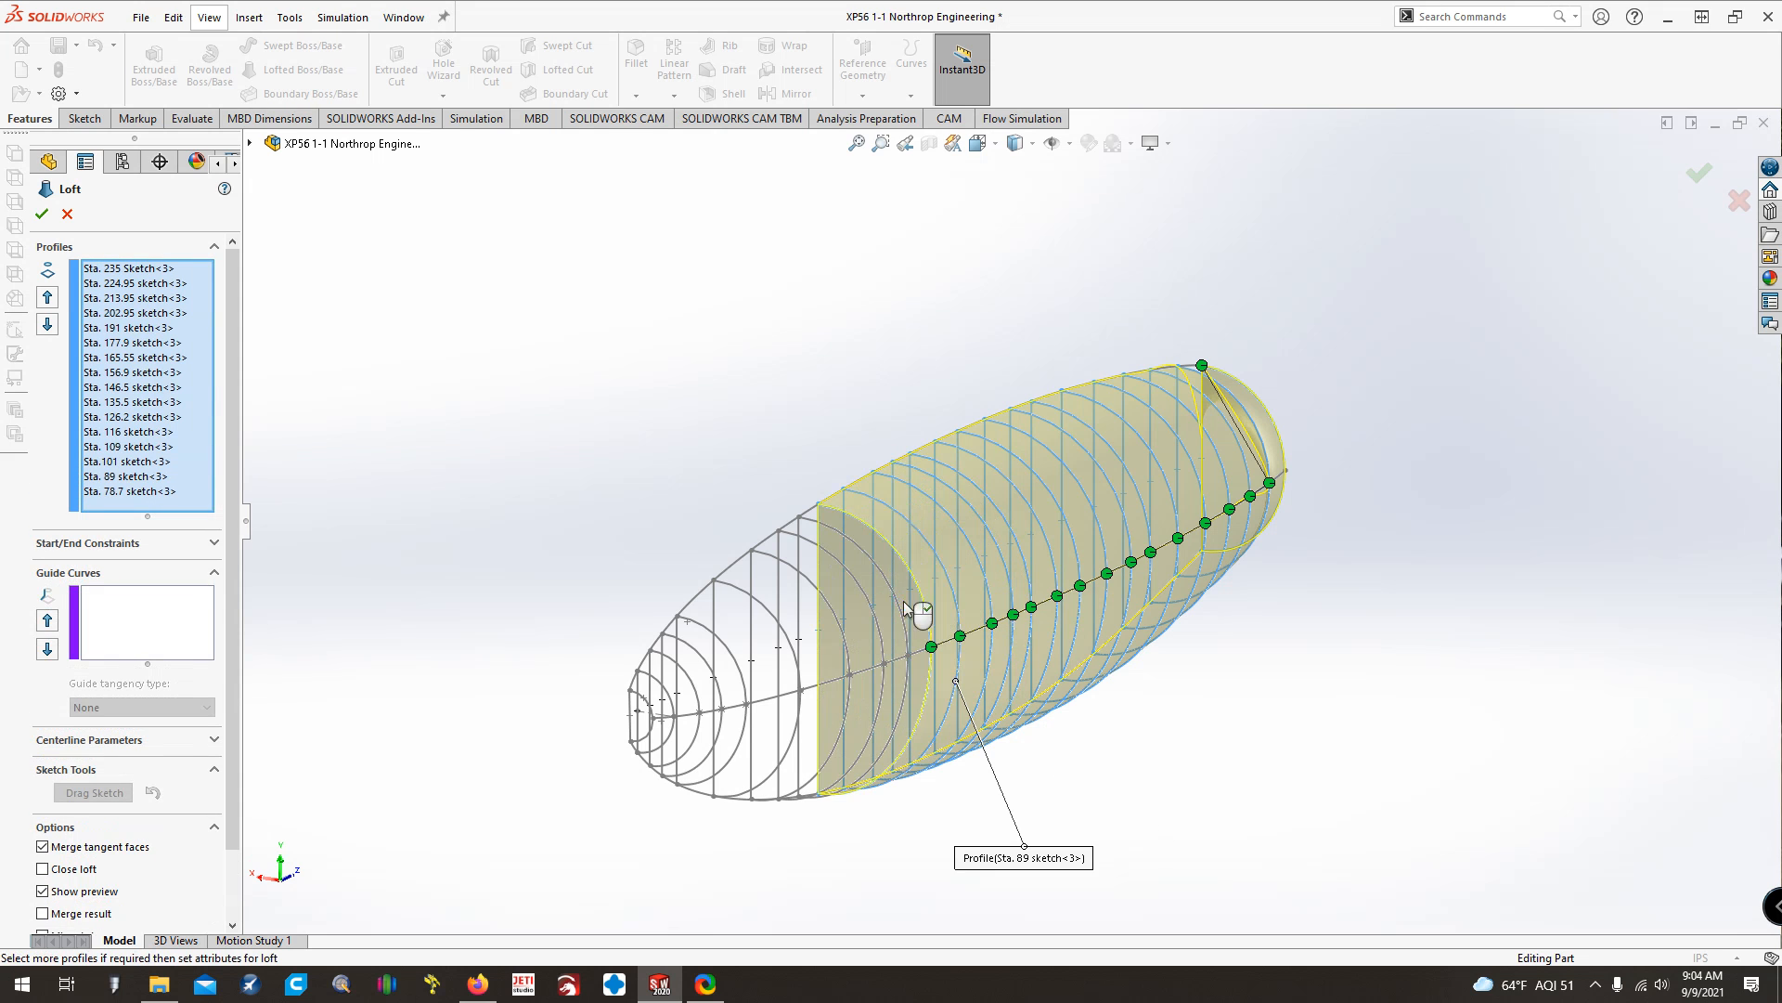
left_click(891, 605)
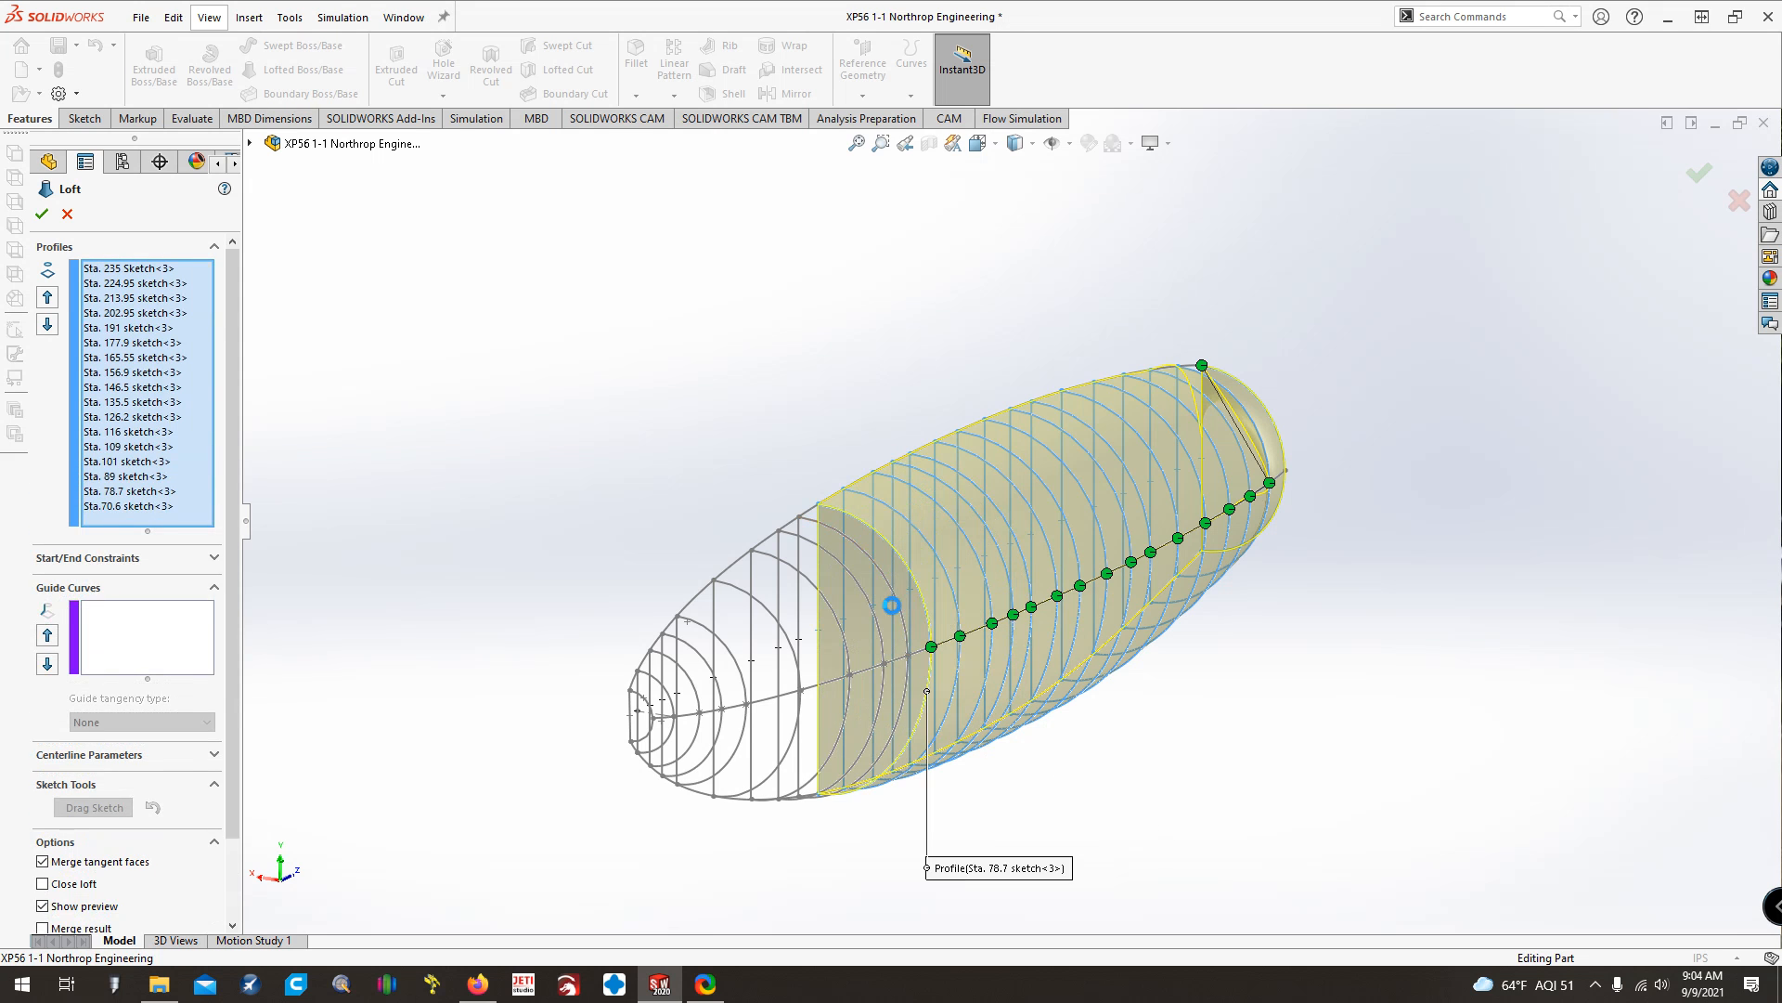
left_click(873, 609)
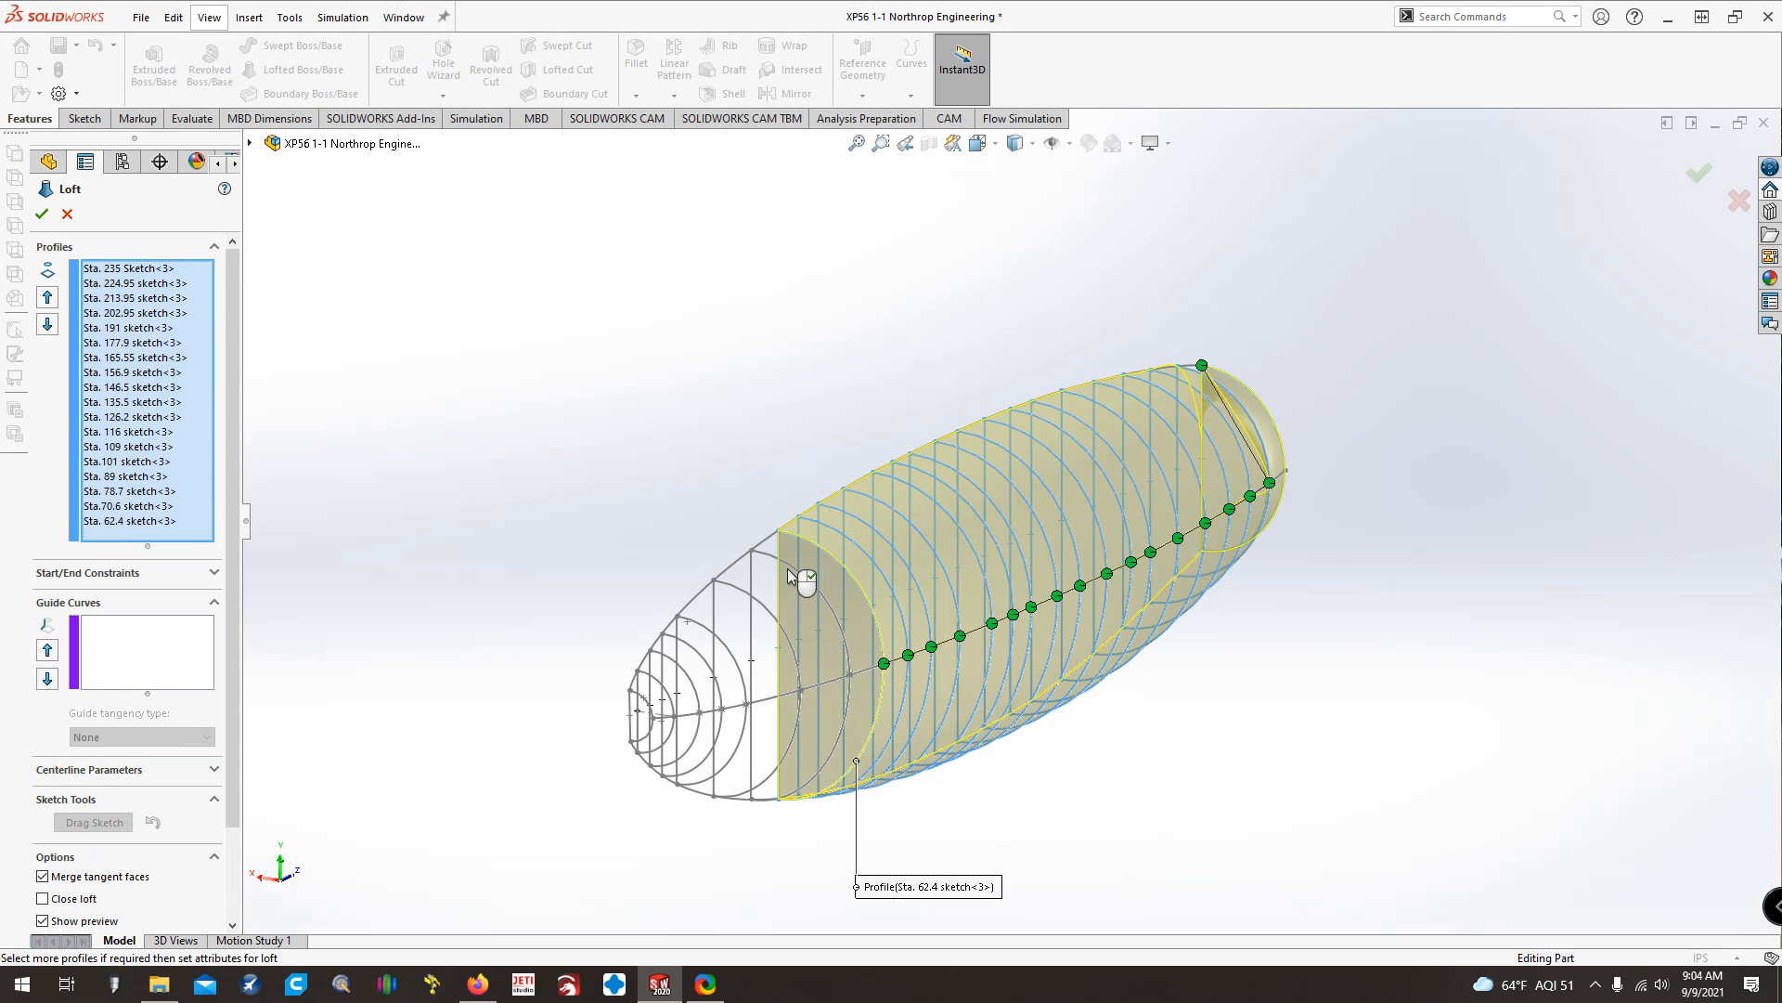
left_click(765, 607)
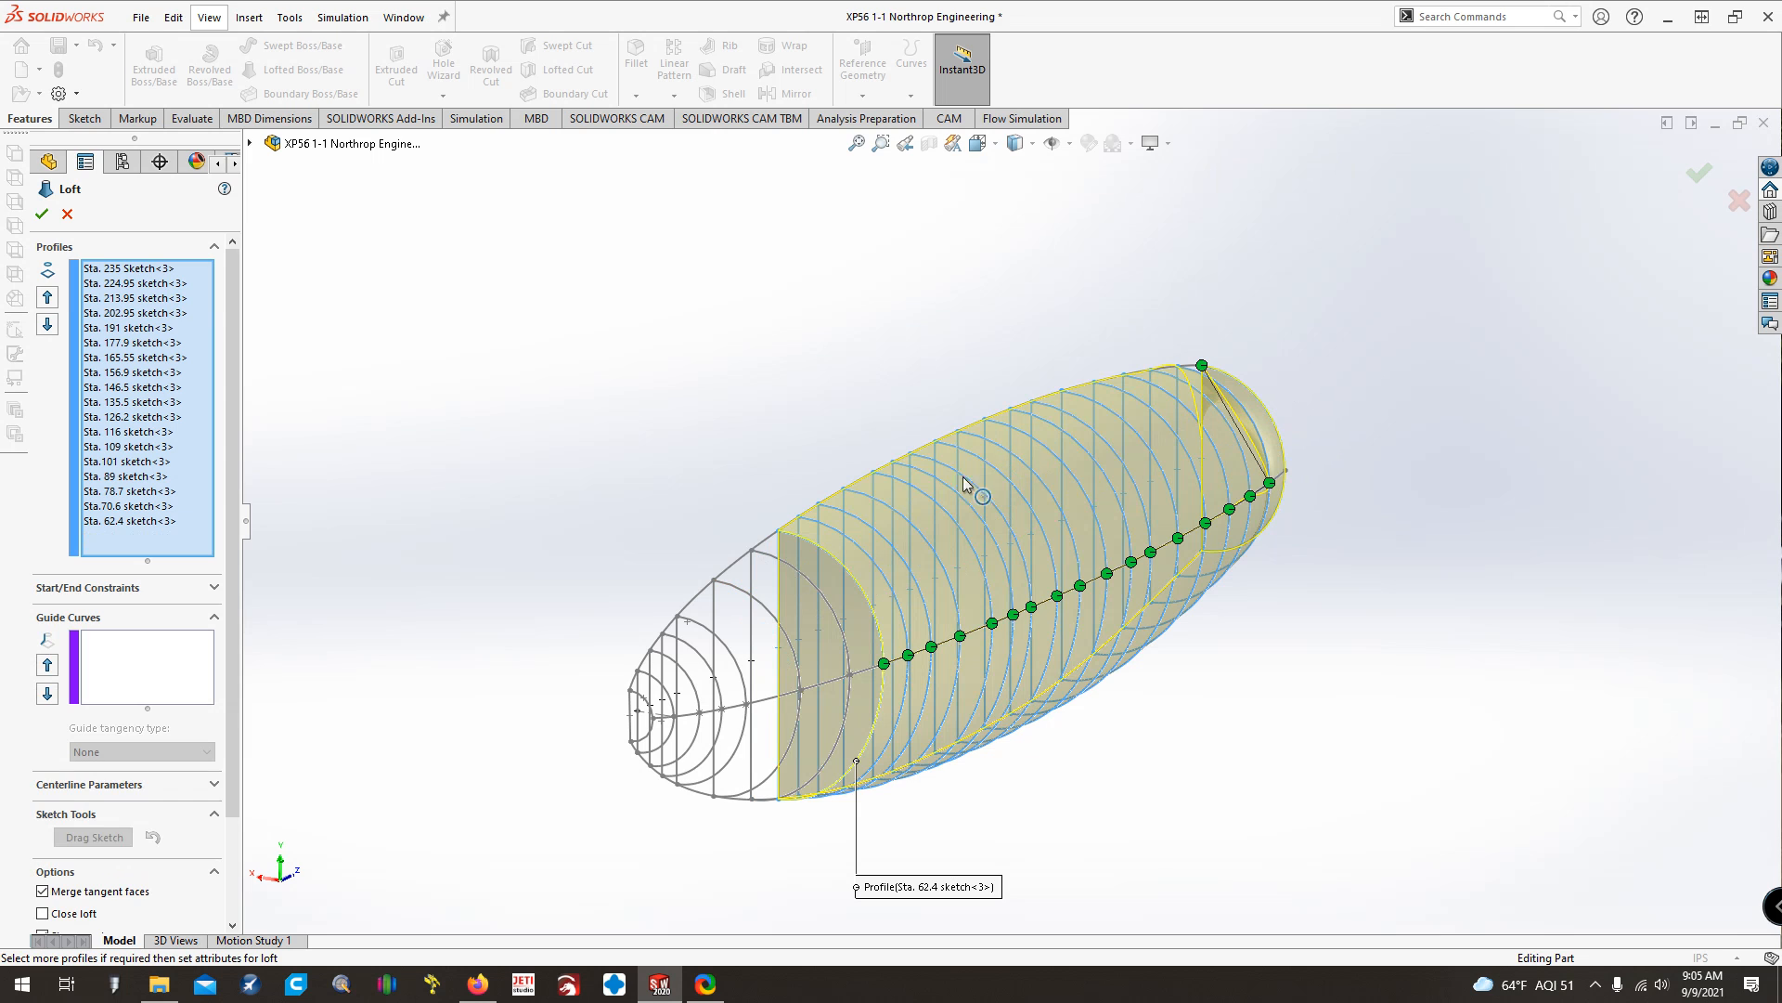
left_click(777, 565)
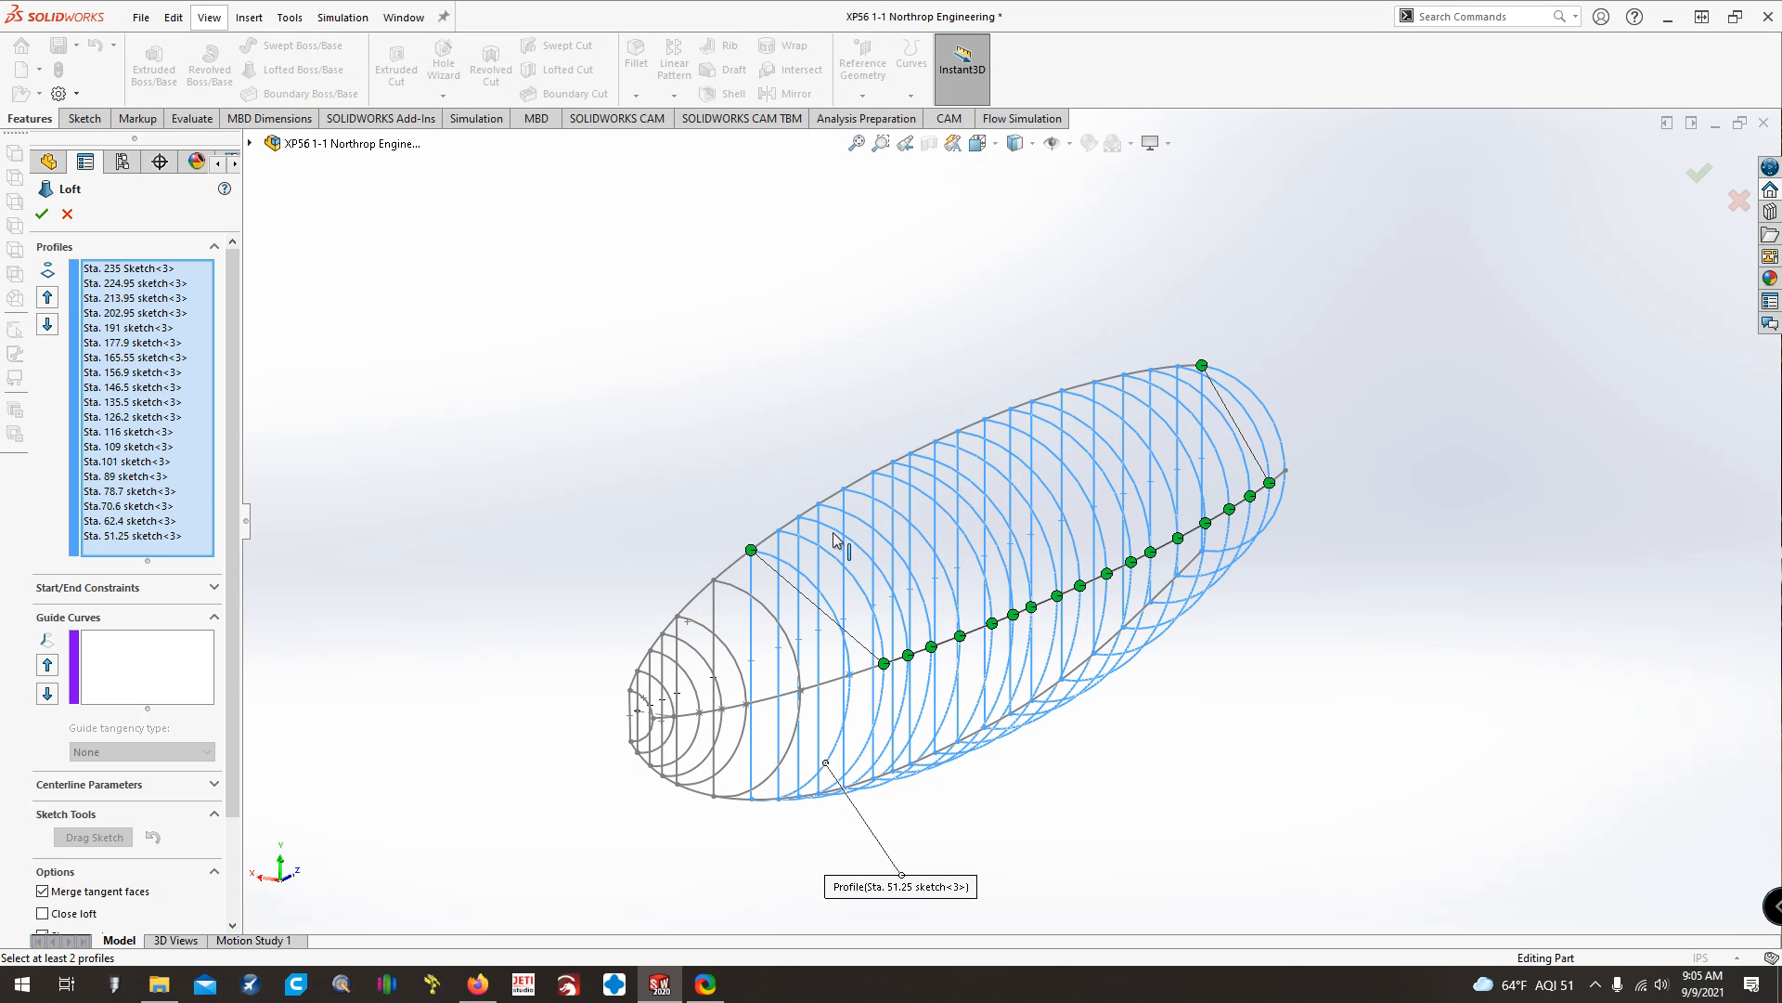
Add the Sta. 36 and Sta. 21 sketches as the following loft profiles
left_click(740, 595)
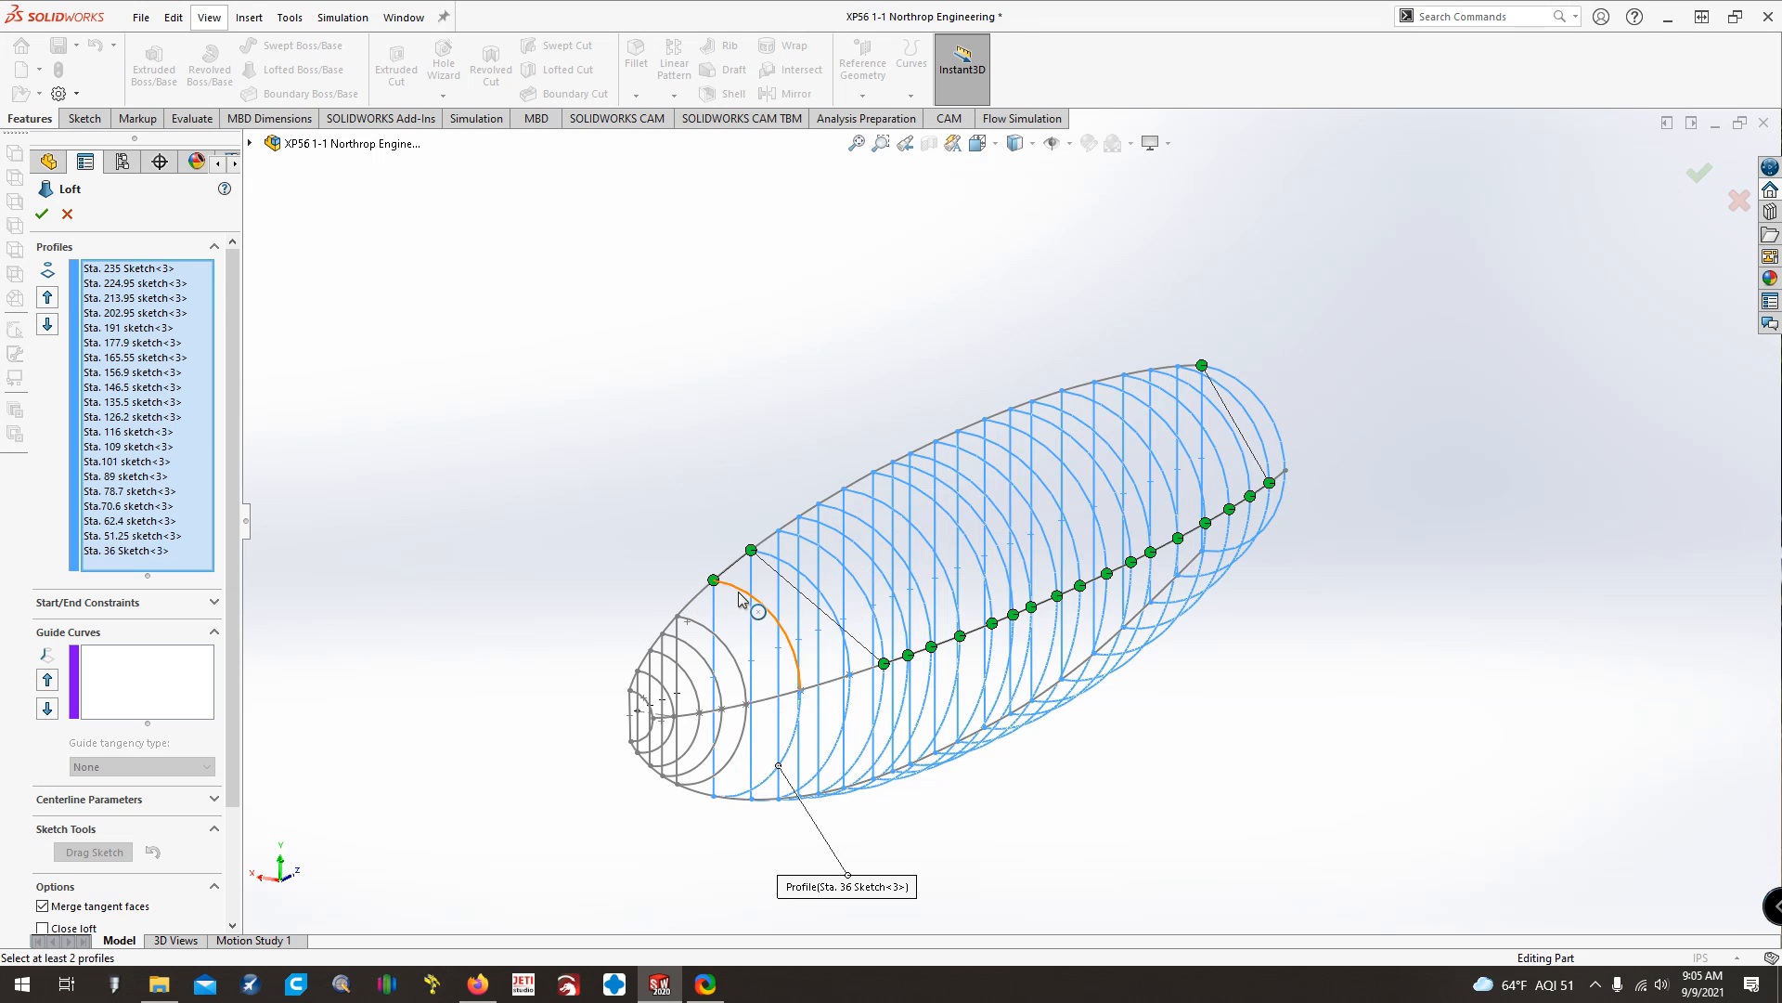
left_click(738, 592)
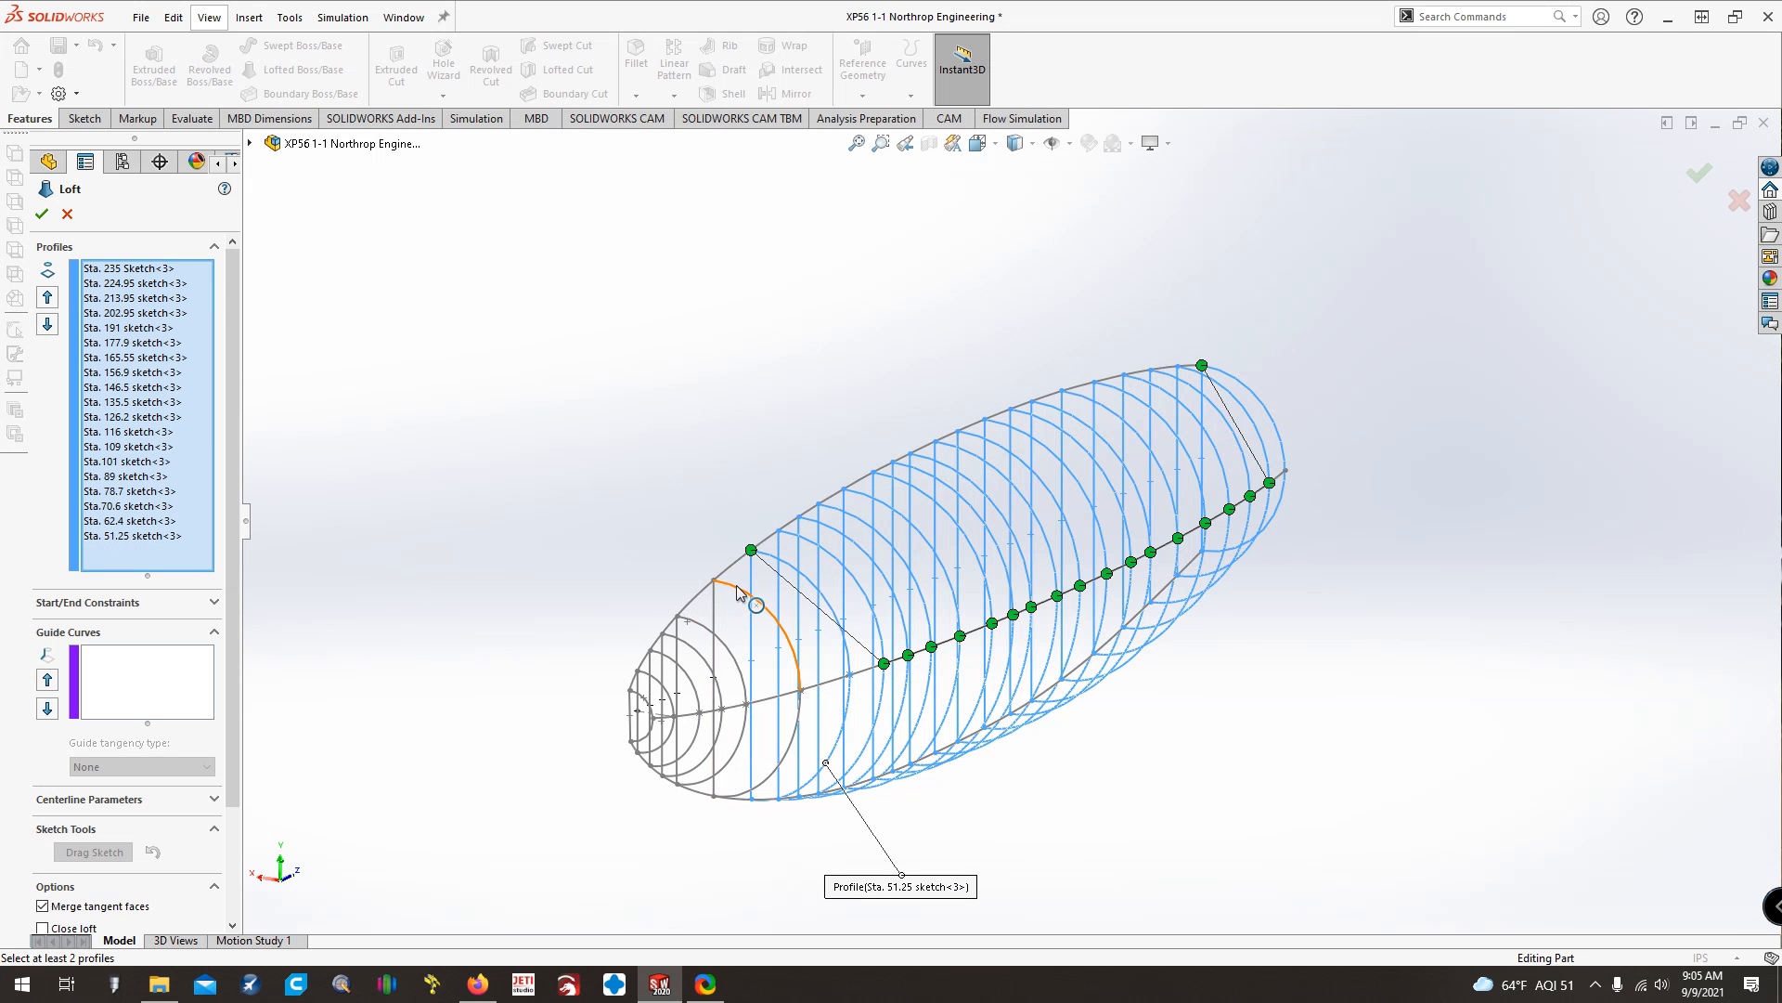
left_click(752, 585)
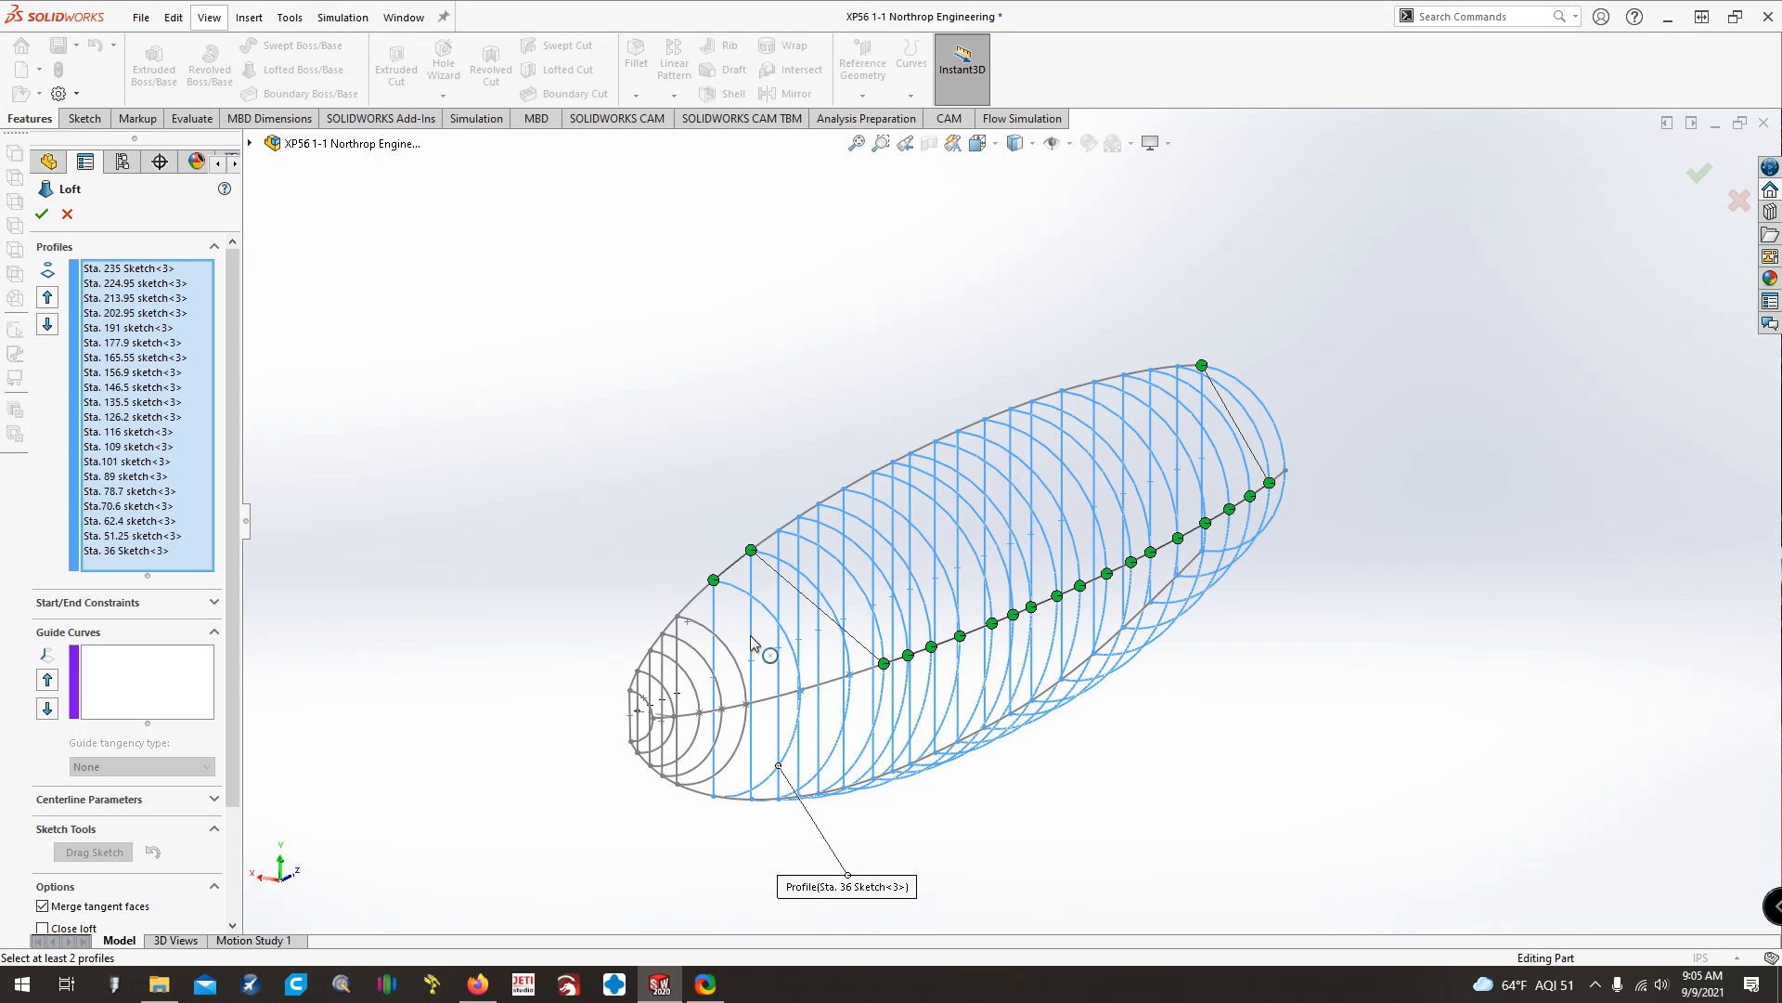
left_click(705, 637)
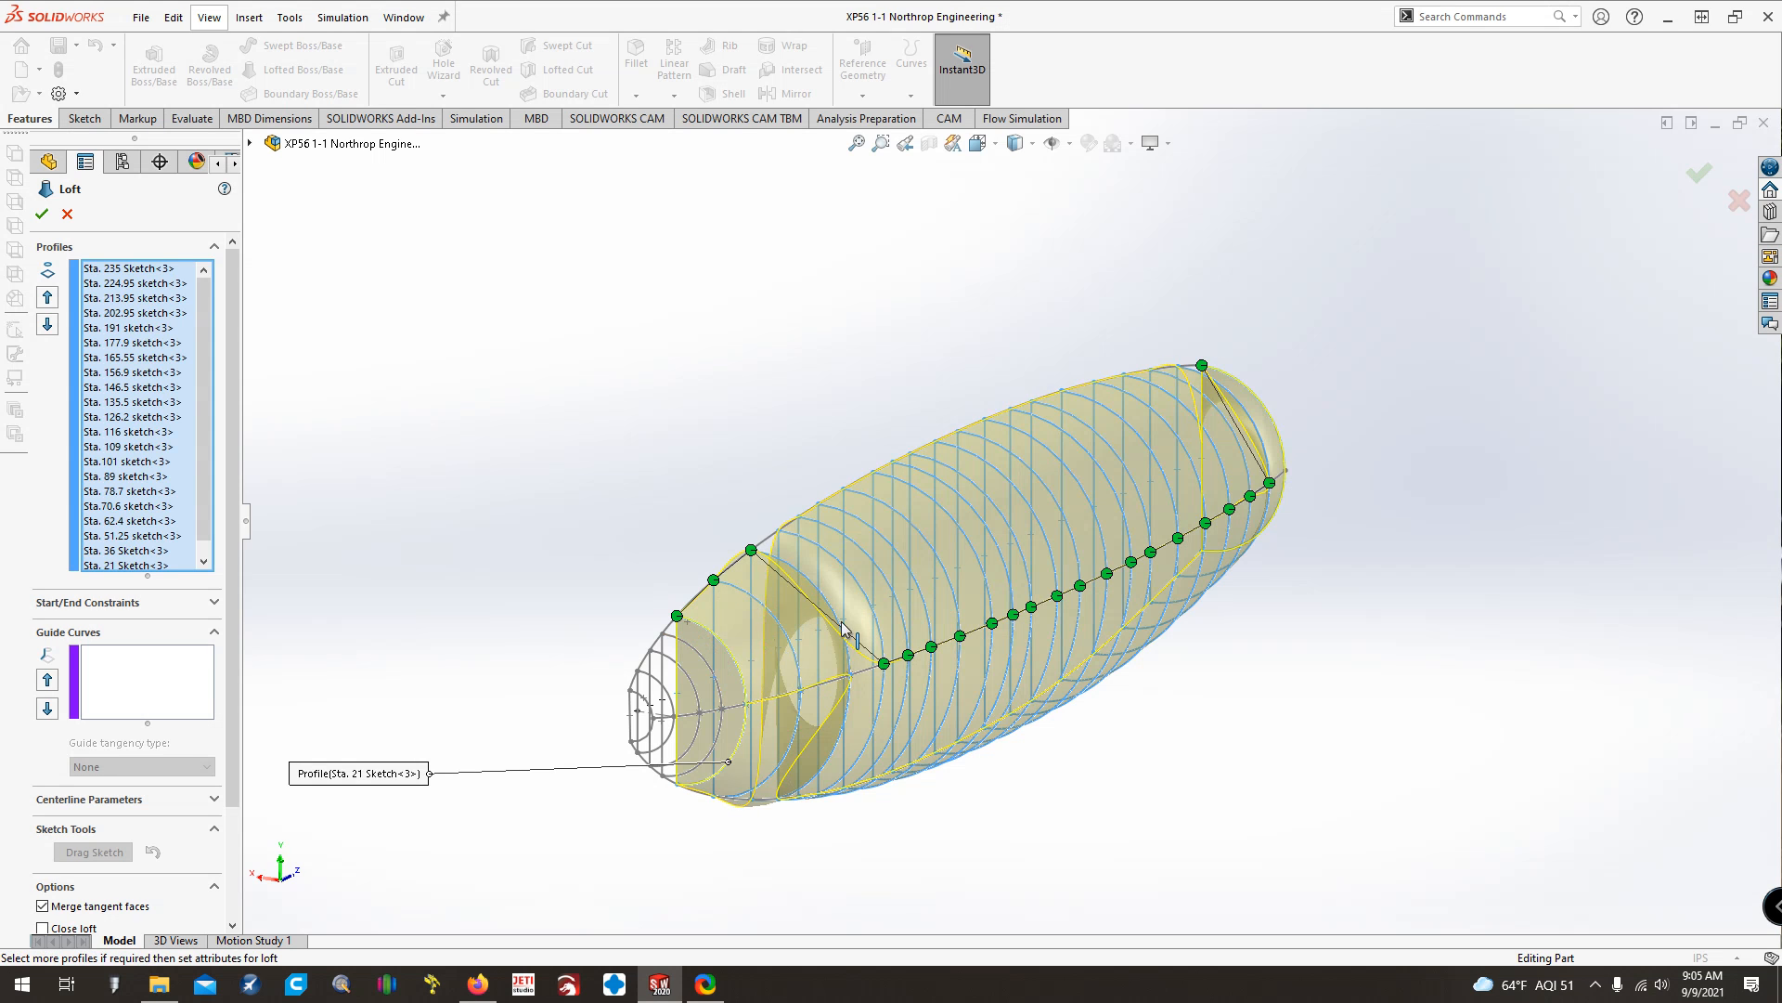
Complete the loft profiles with the Sta. 15, Sta. 10, Sta. 5 and Nose bowl Sta. sketches
key("ctrl+3")
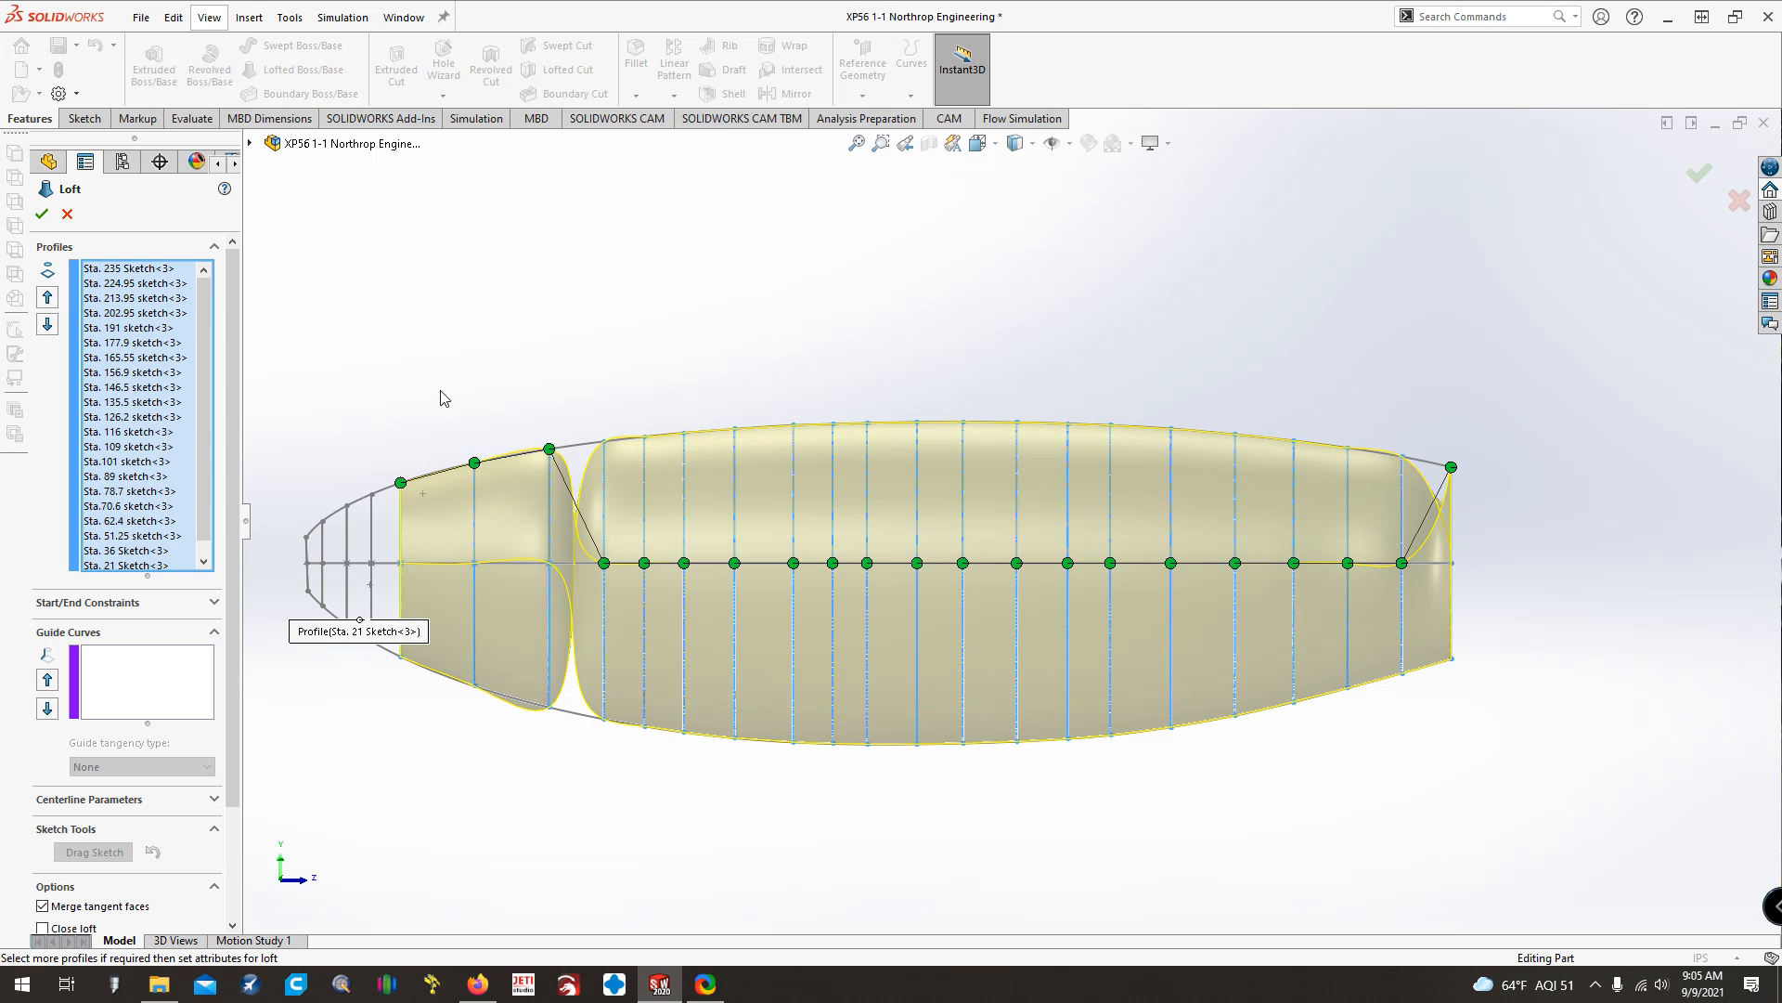
key("ctrl+7")
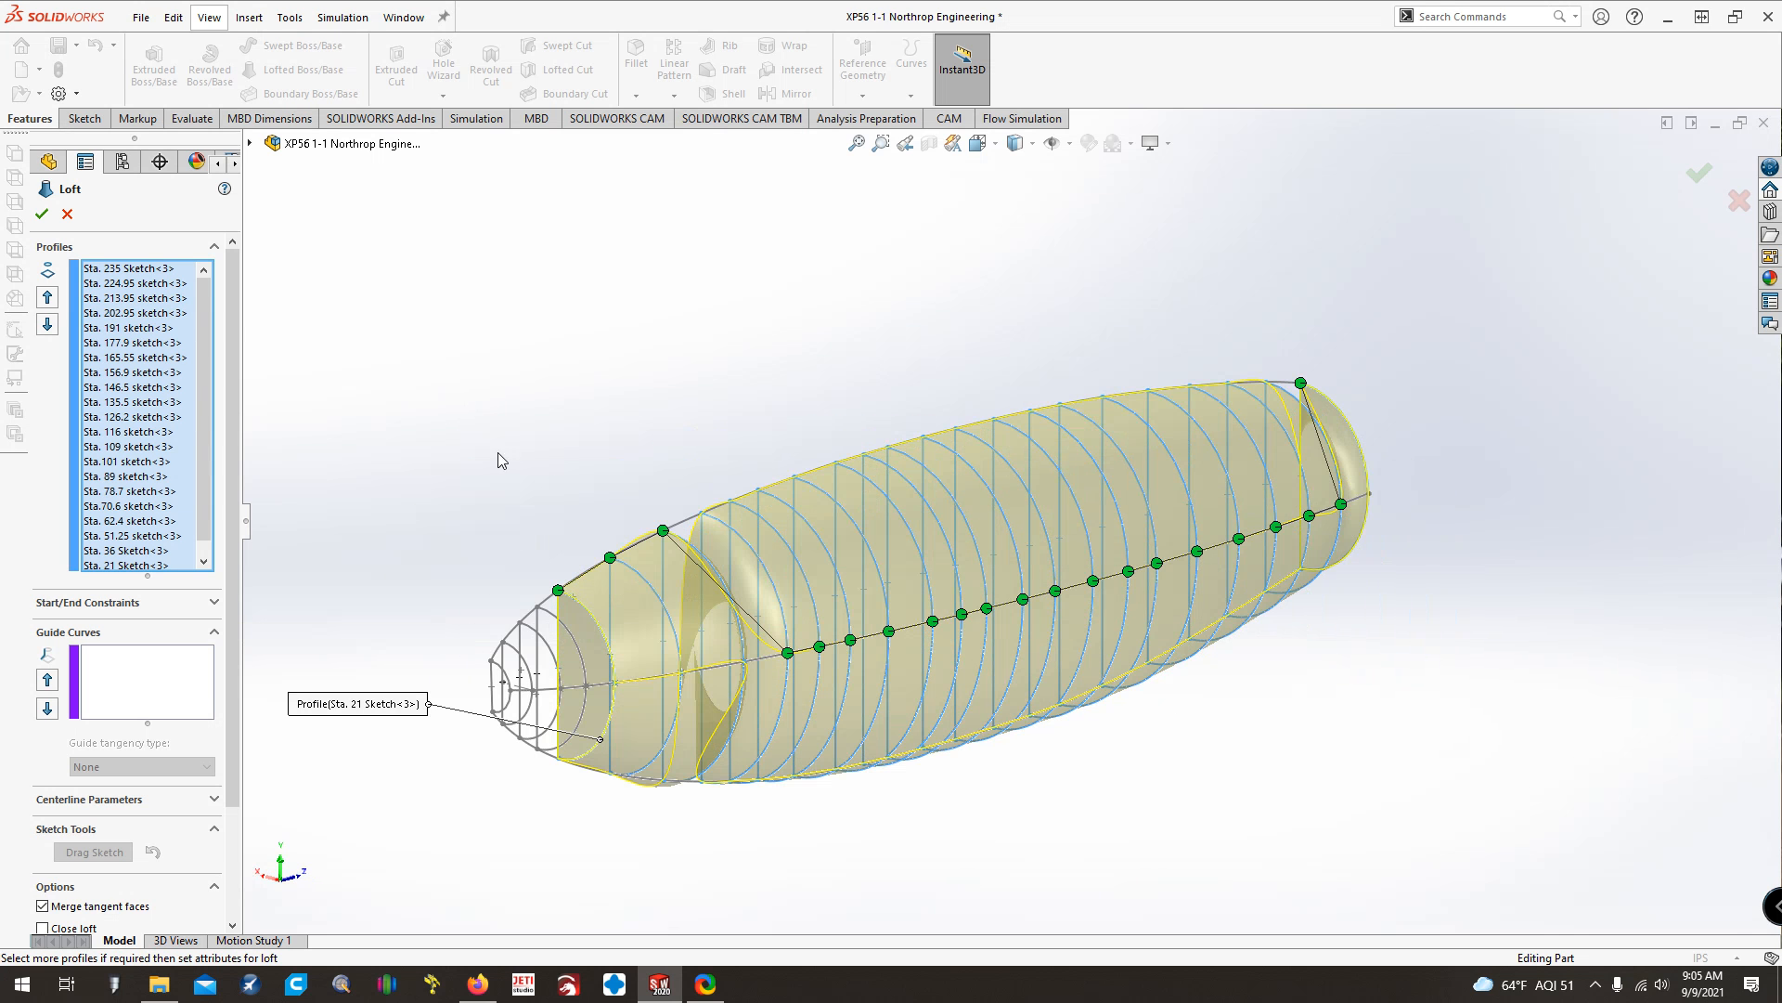
left_click(548, 647)
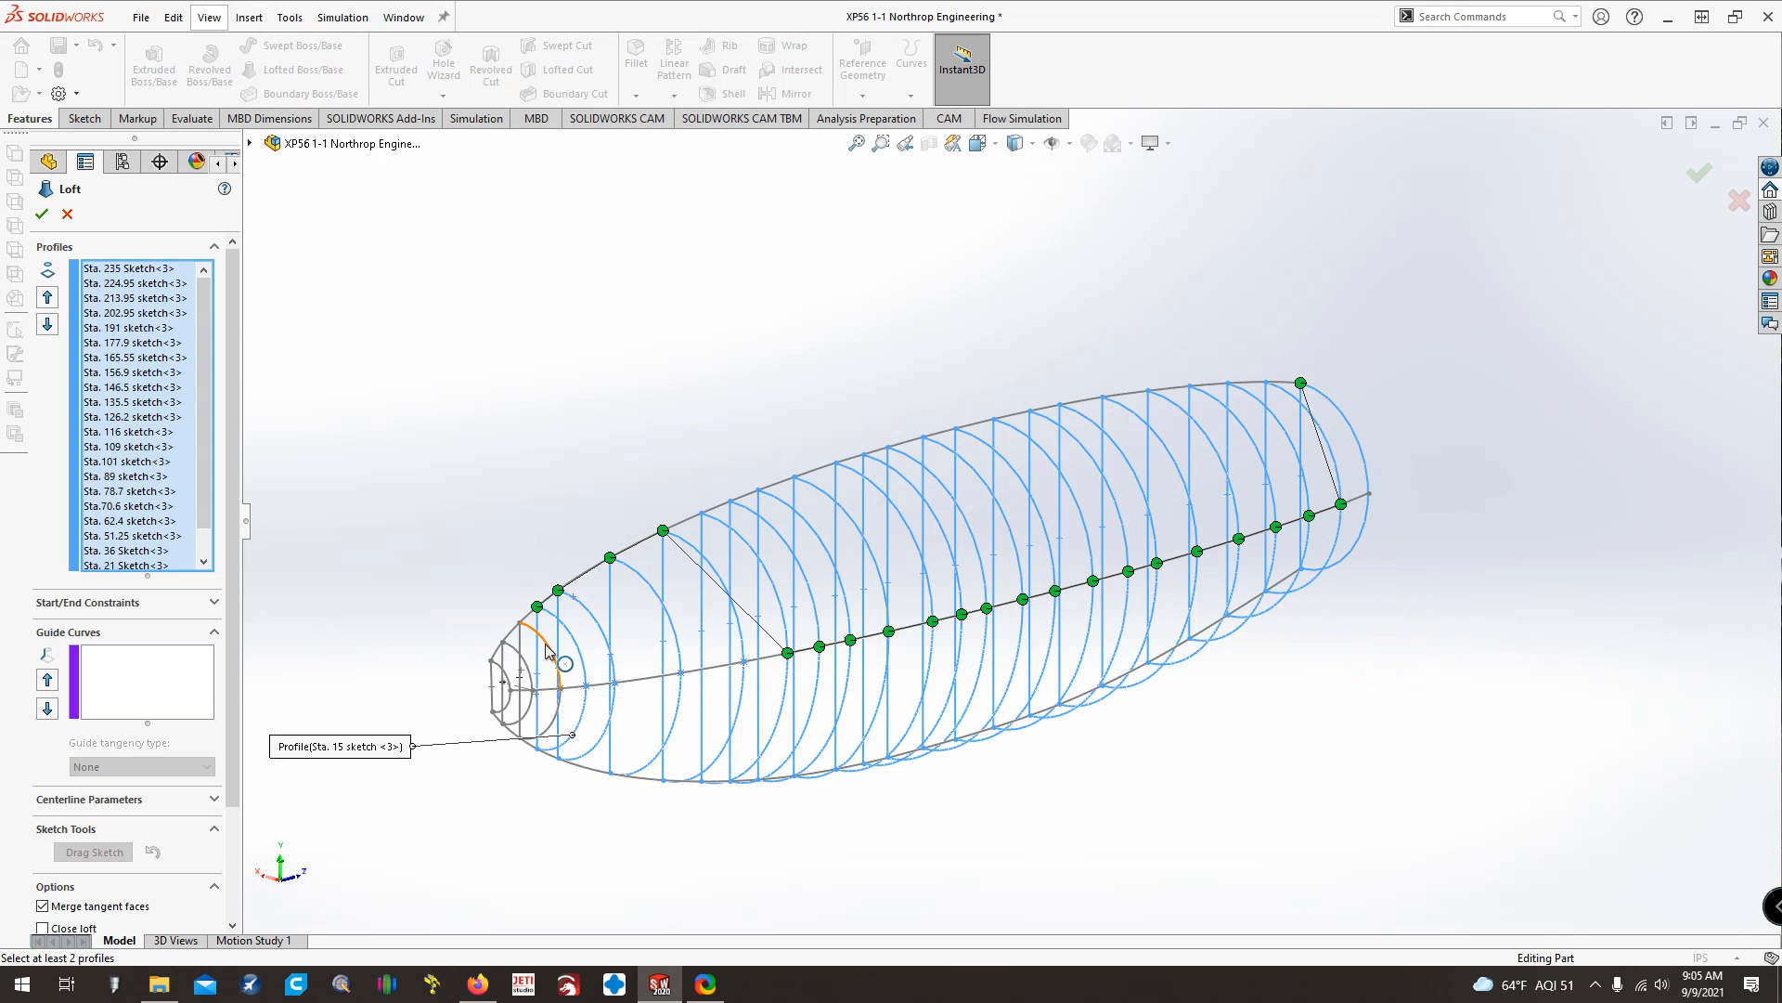
left_click(509, 689)
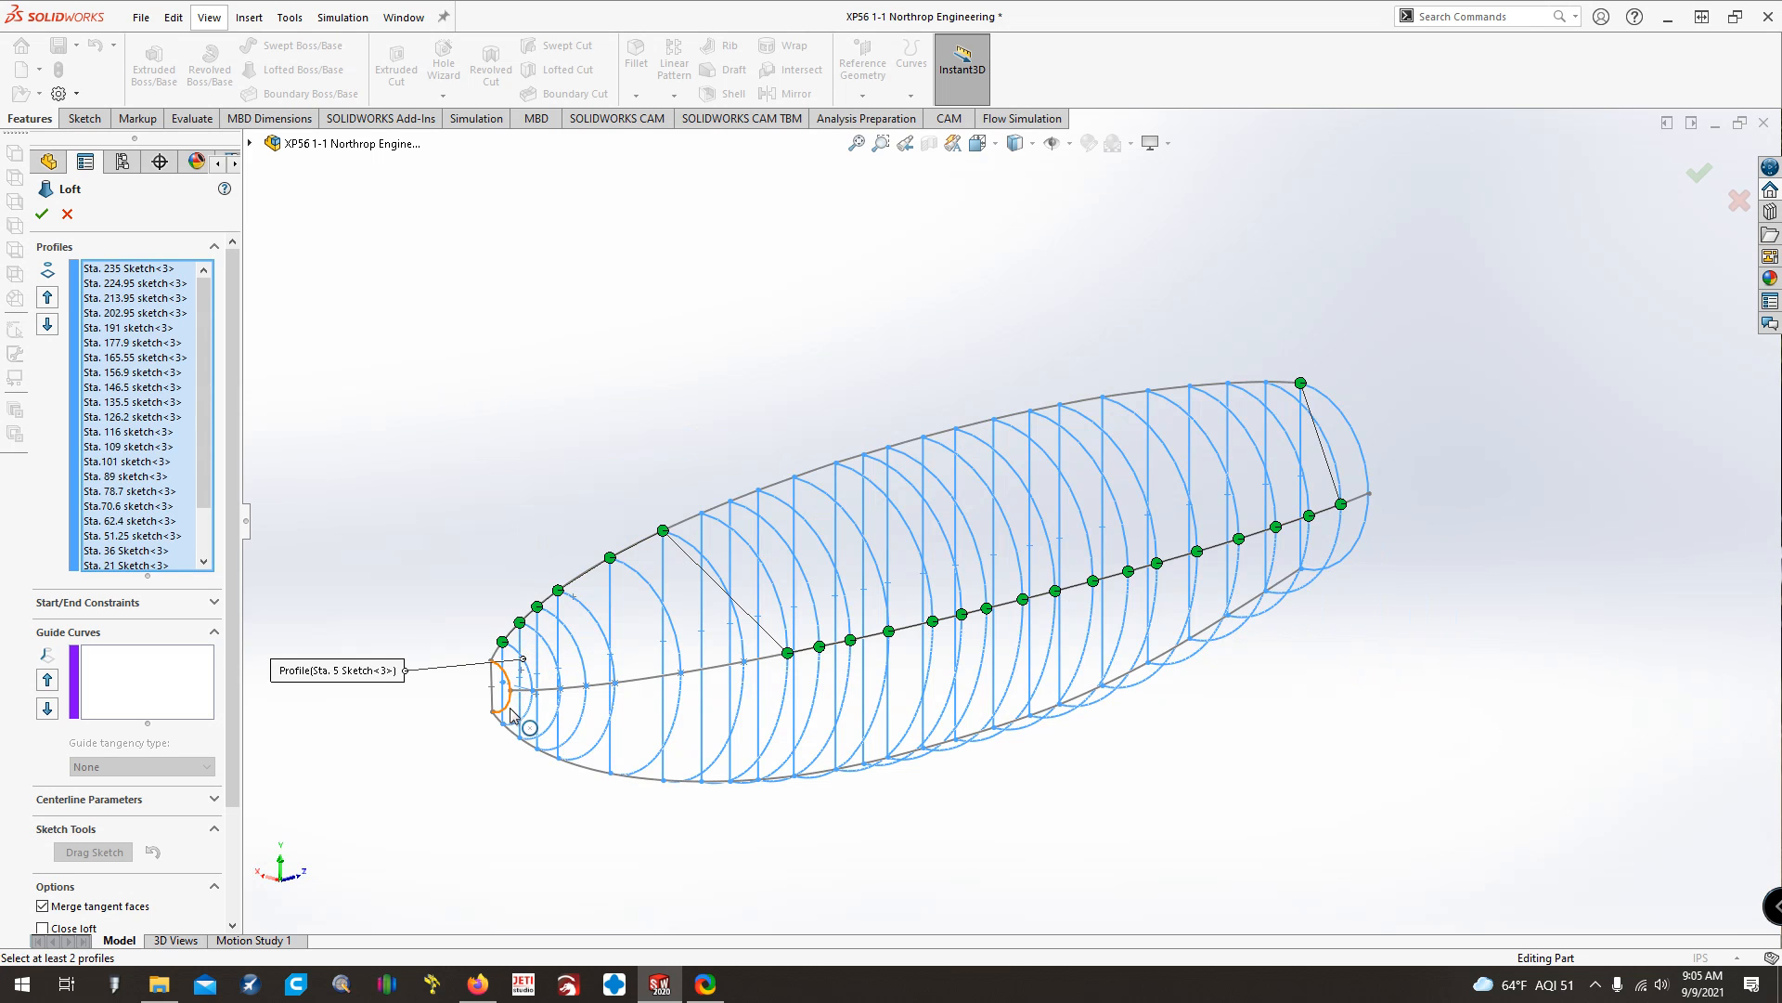
left_click(505, 708)
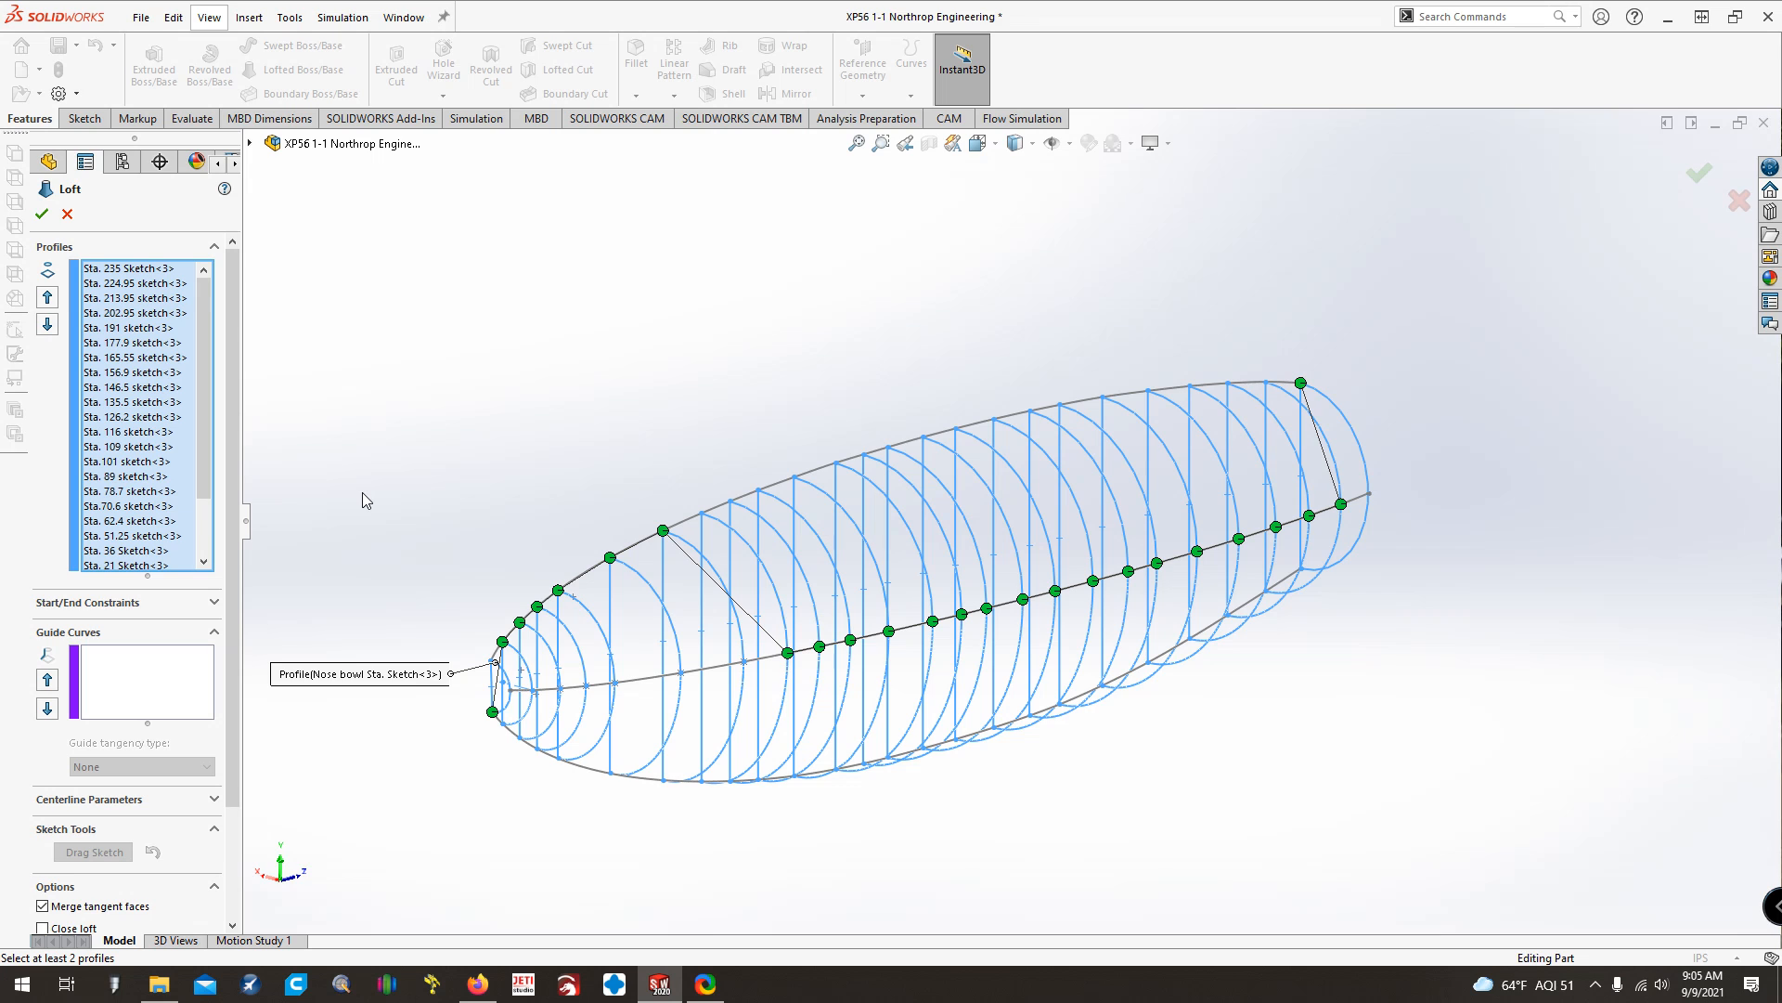
Try adding the upper fuselage outline to the loft as an open-group guide curve, and delete that guide group
left_click(163, 677)
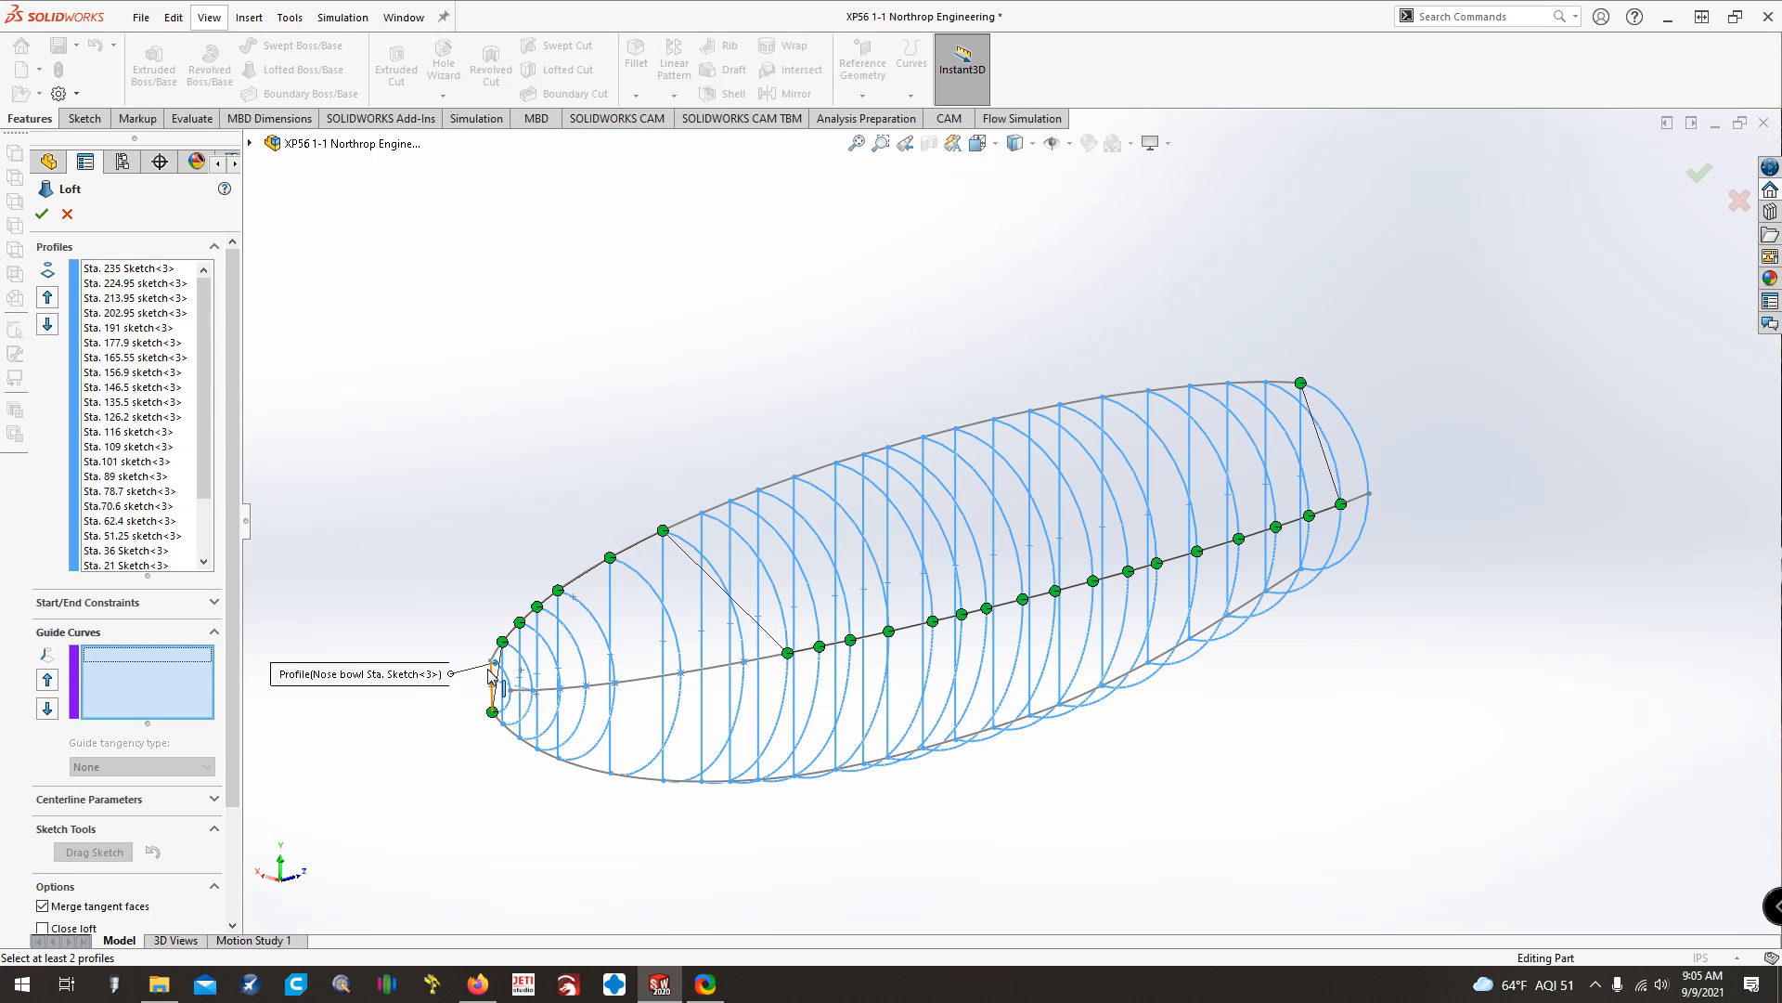
left_click(628, 546)
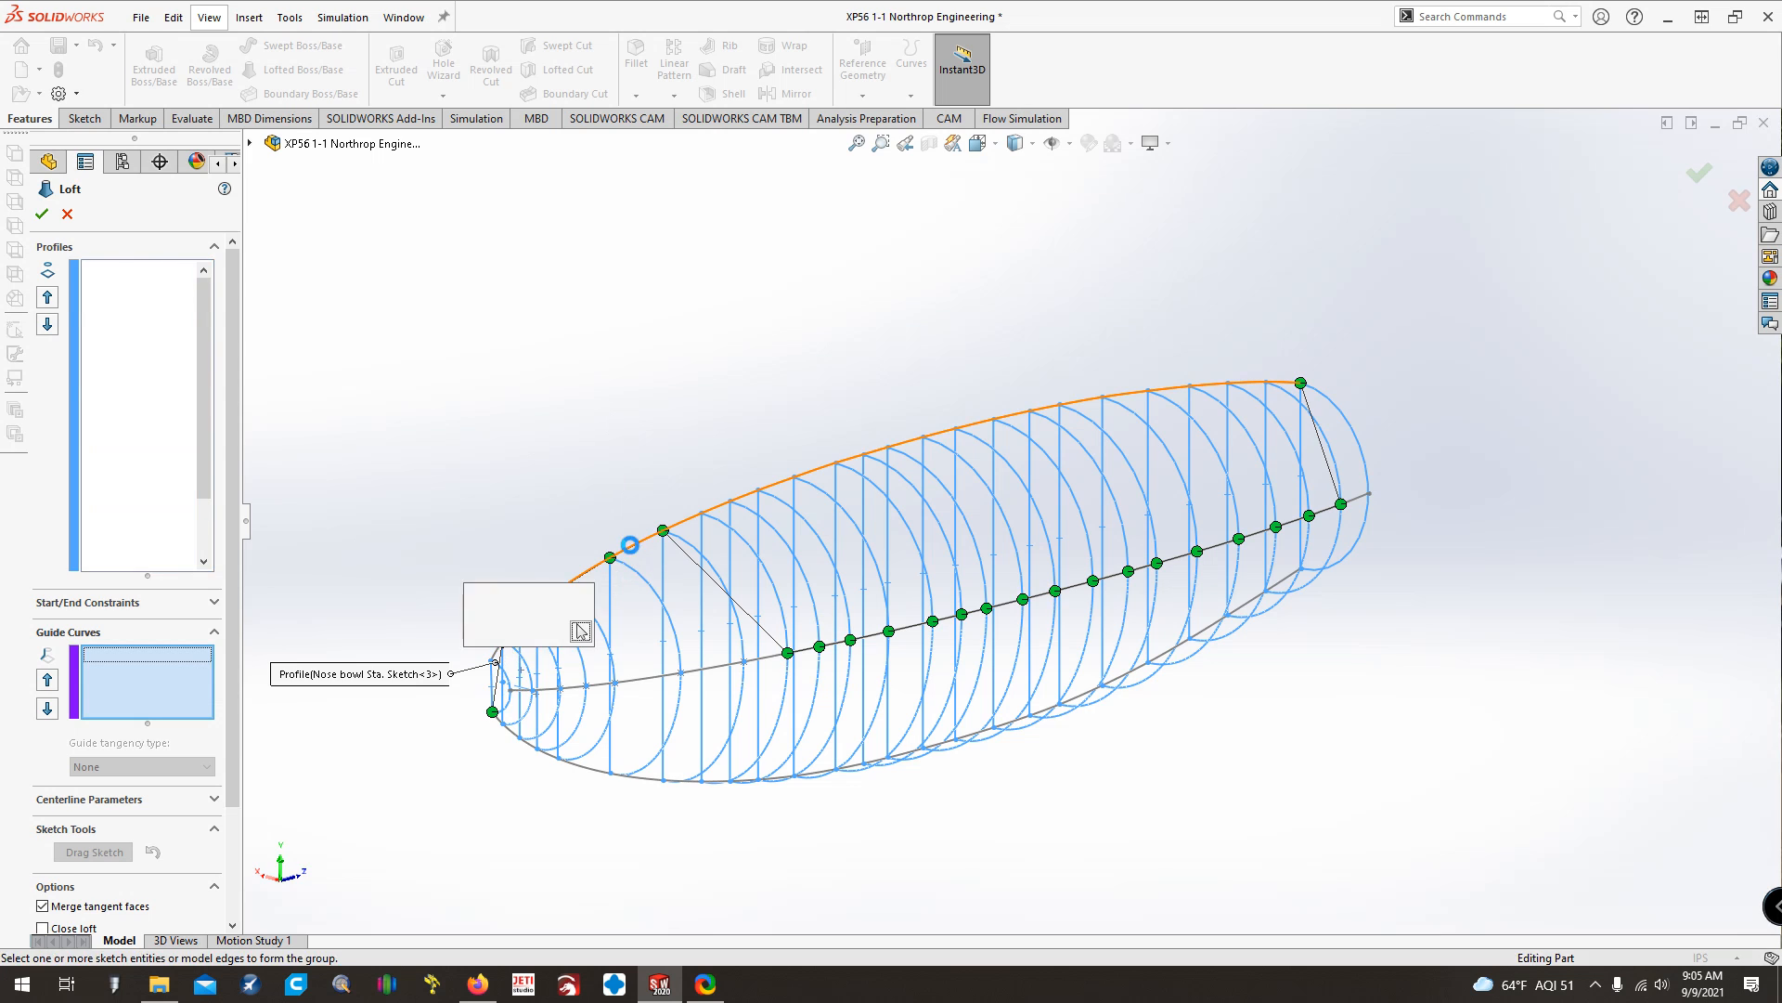
left_click(585, 576)
scroll(594, 585, "down", 4)
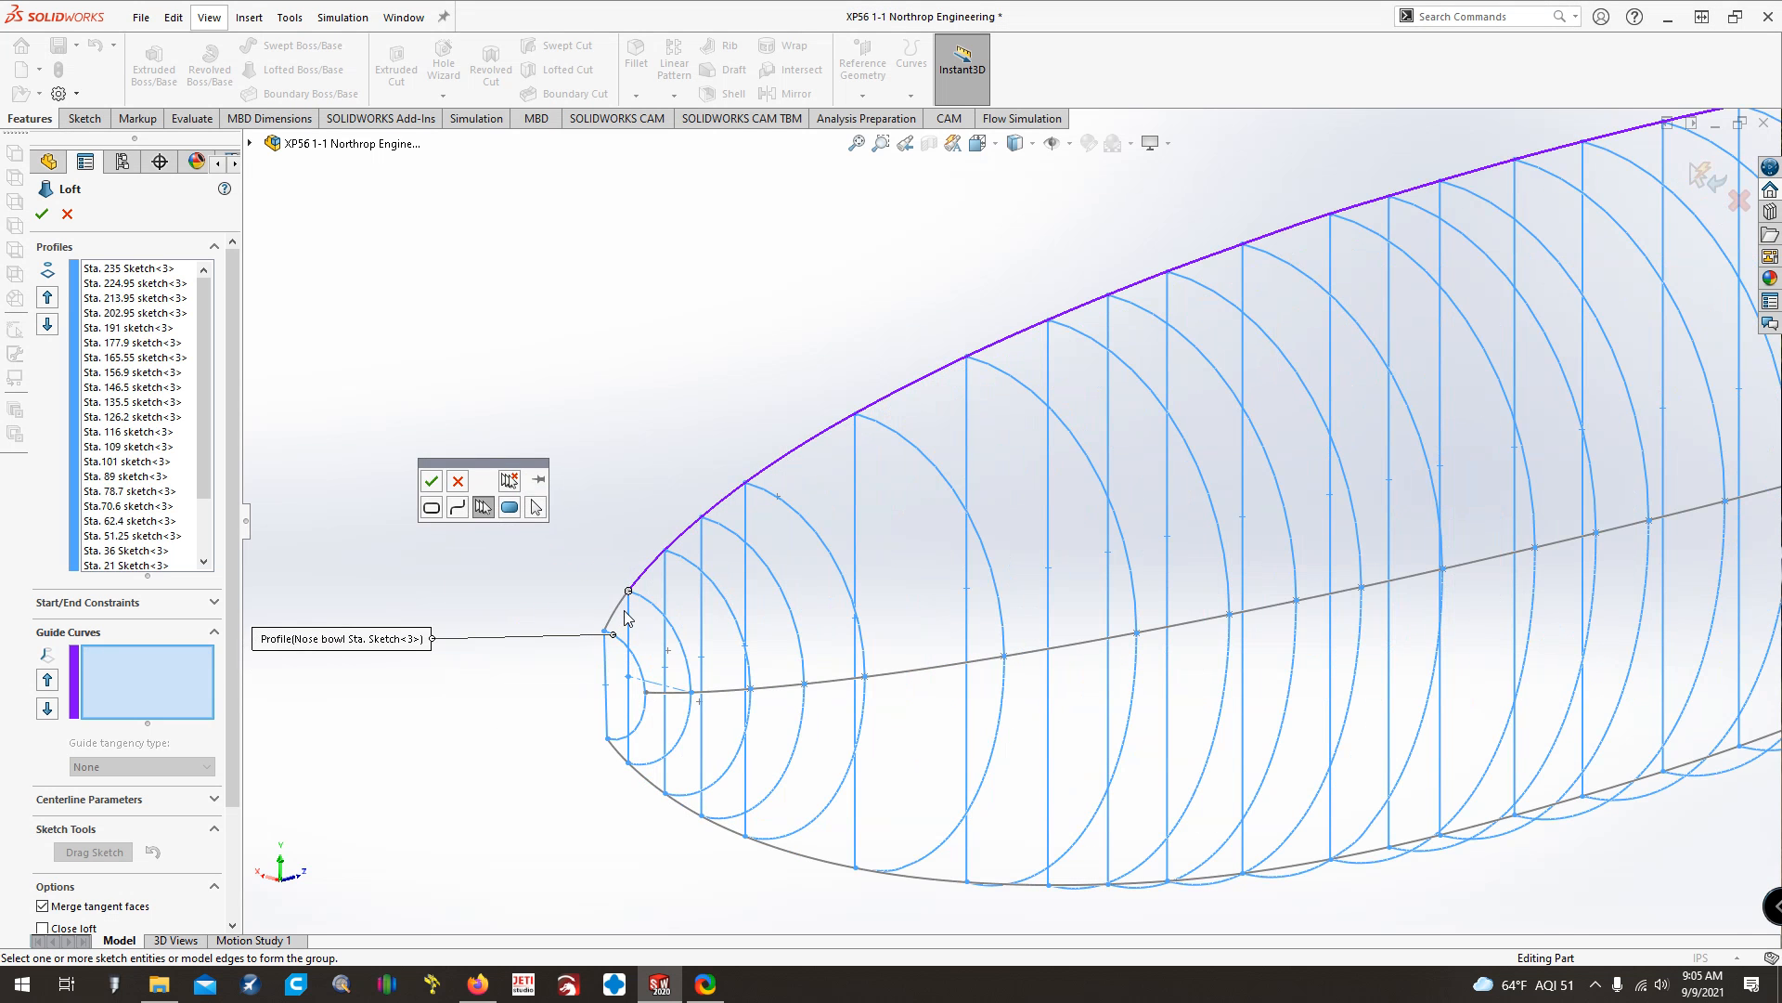
scroll(654, 589, "up", 3)
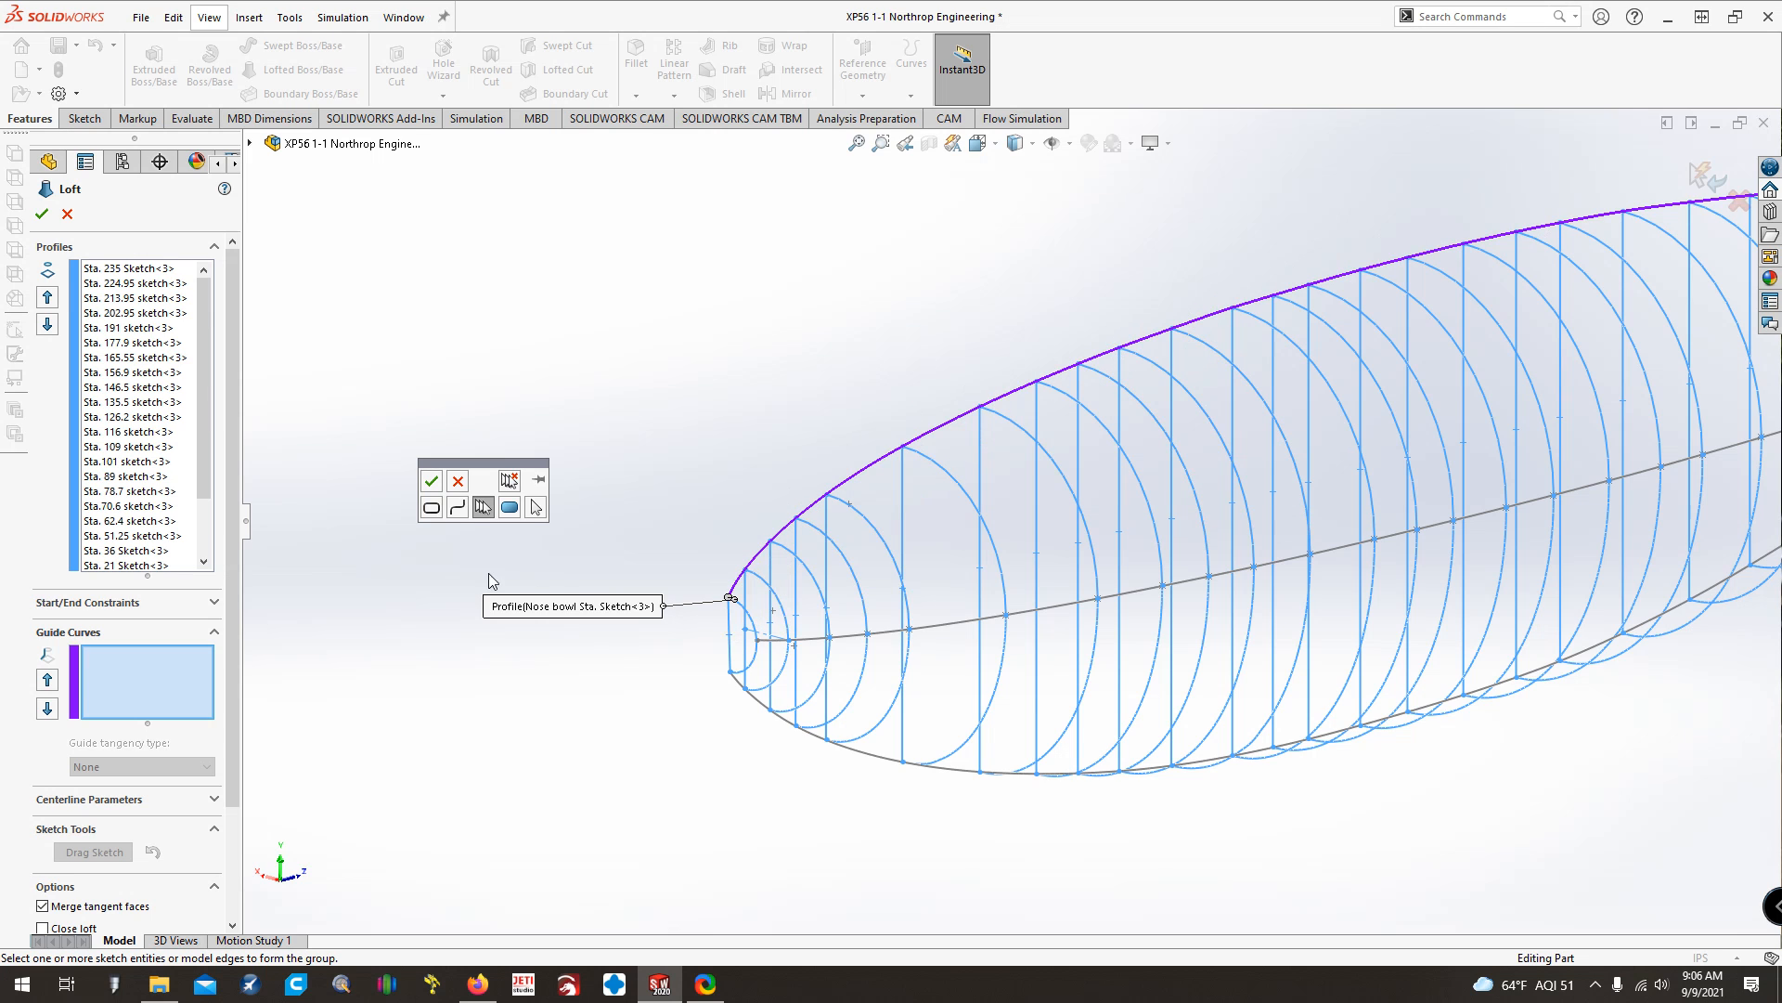
left_click(458, 508)
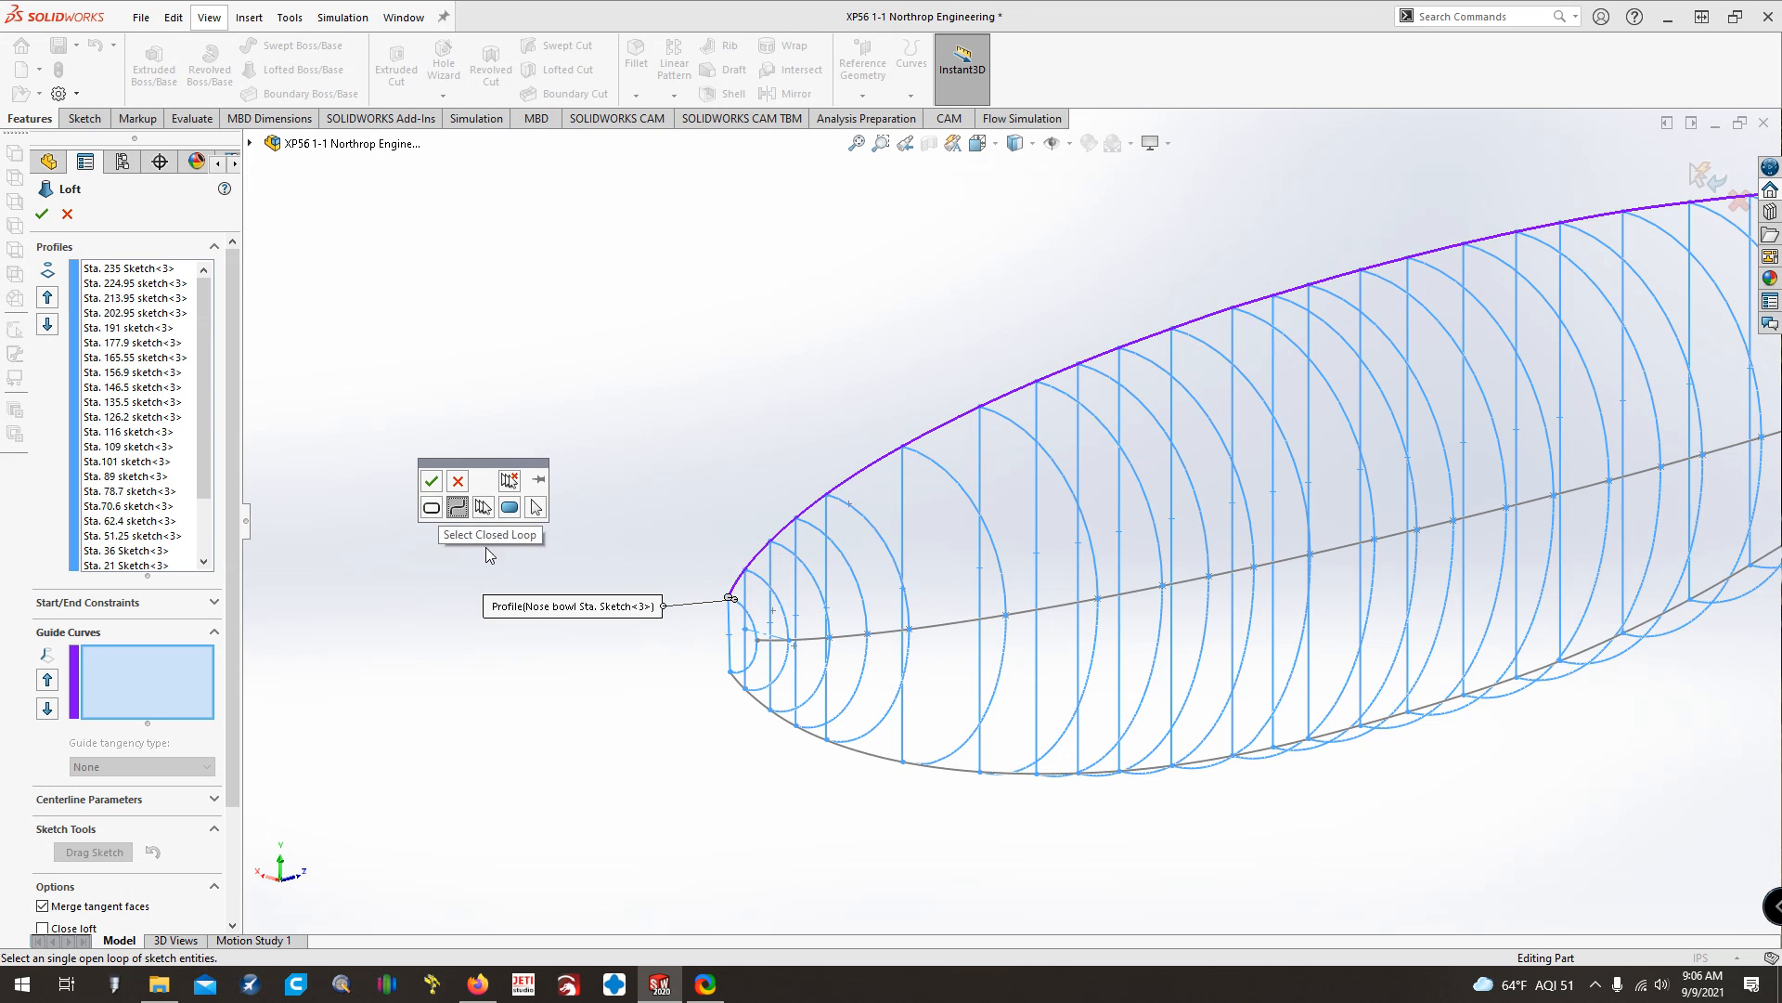
left_click(483, 507)
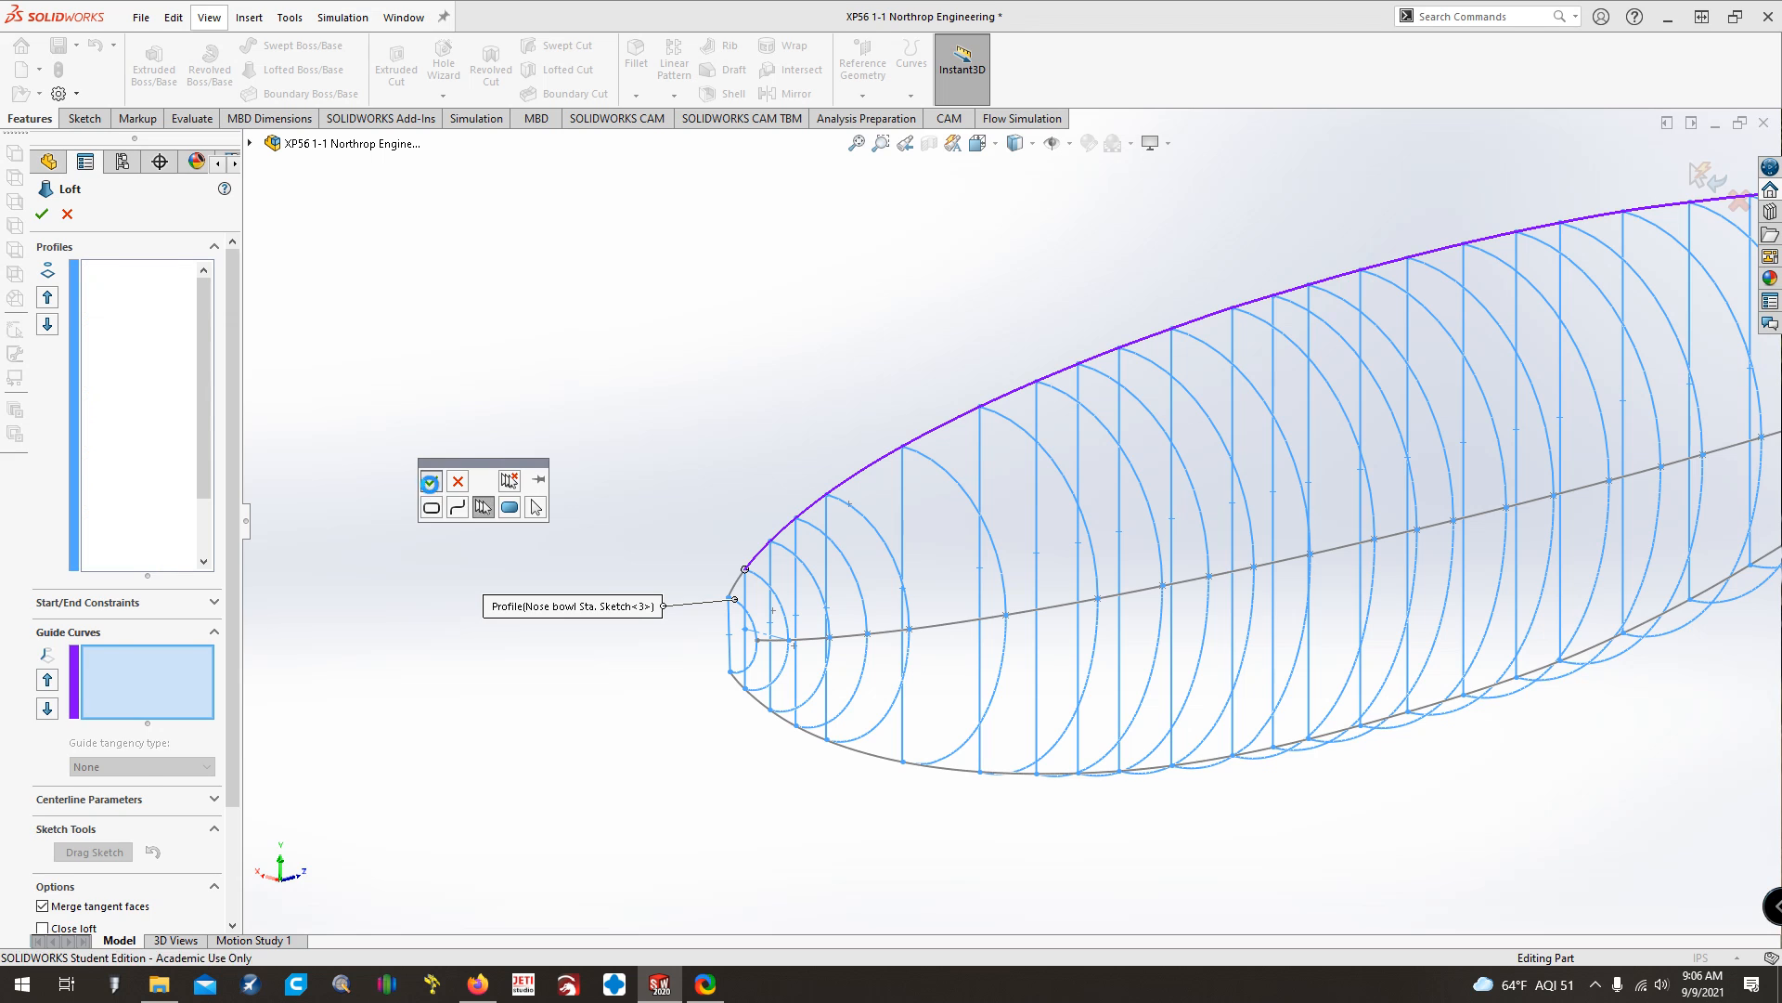
left_click(431, 484)
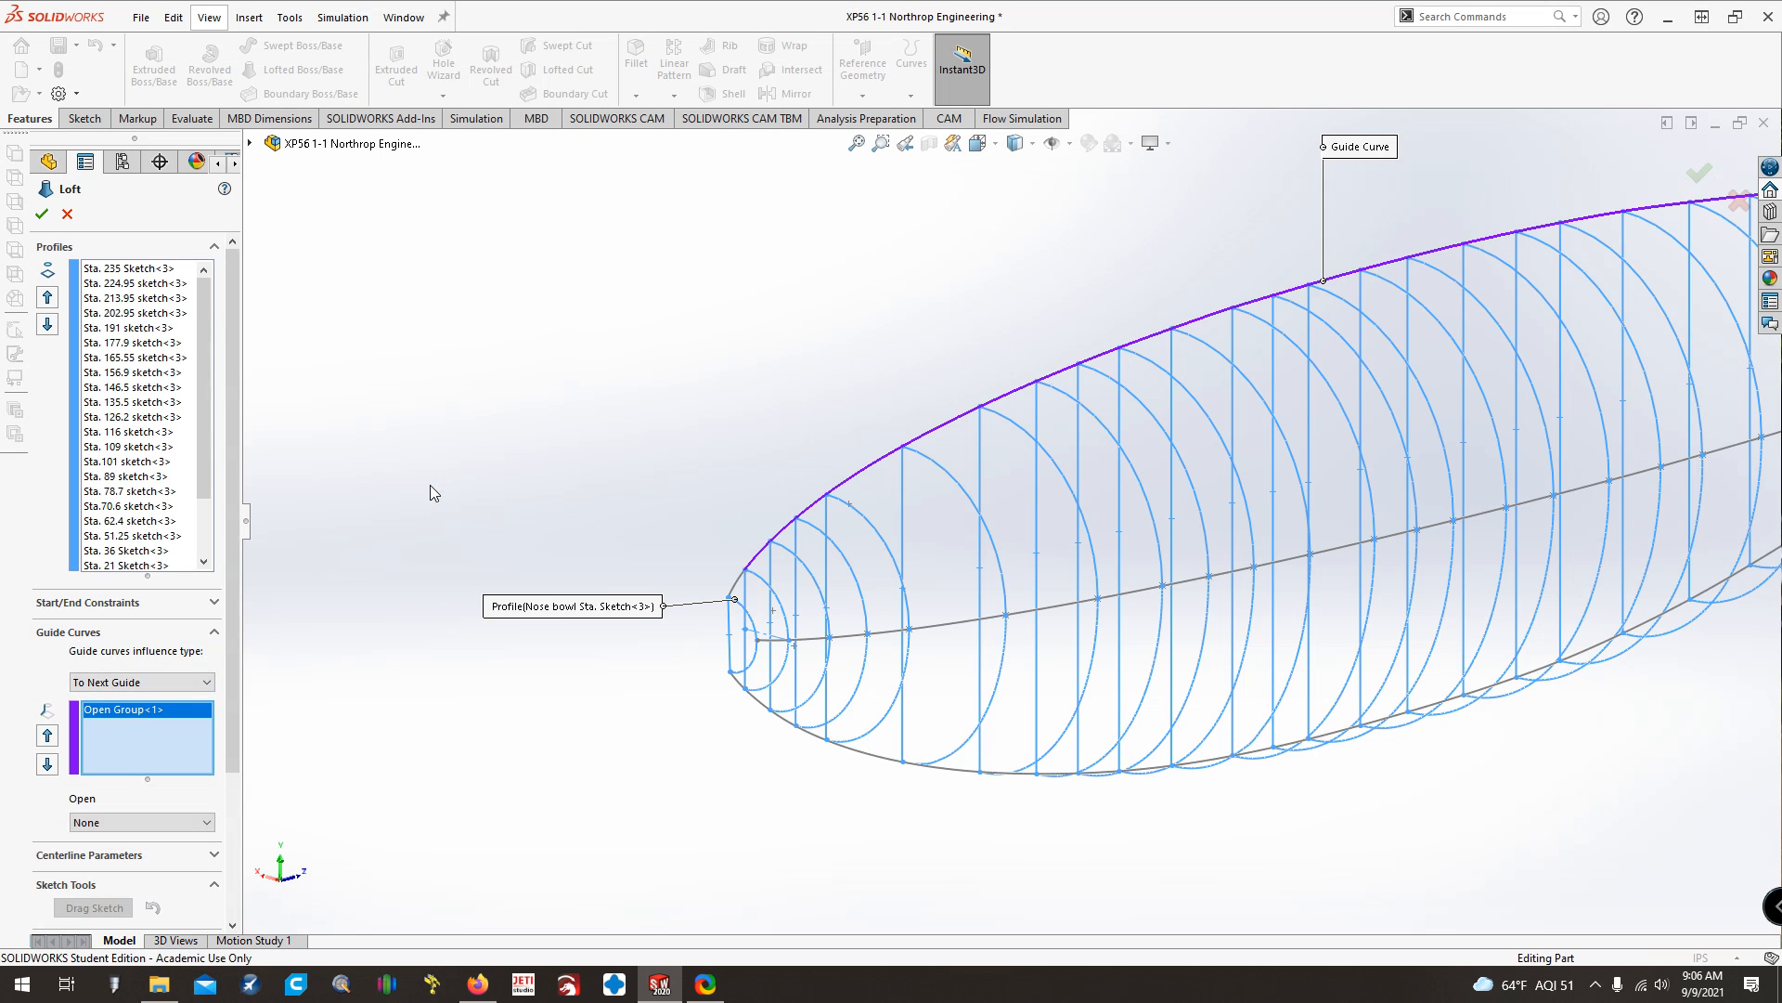
right_click(138, 709)
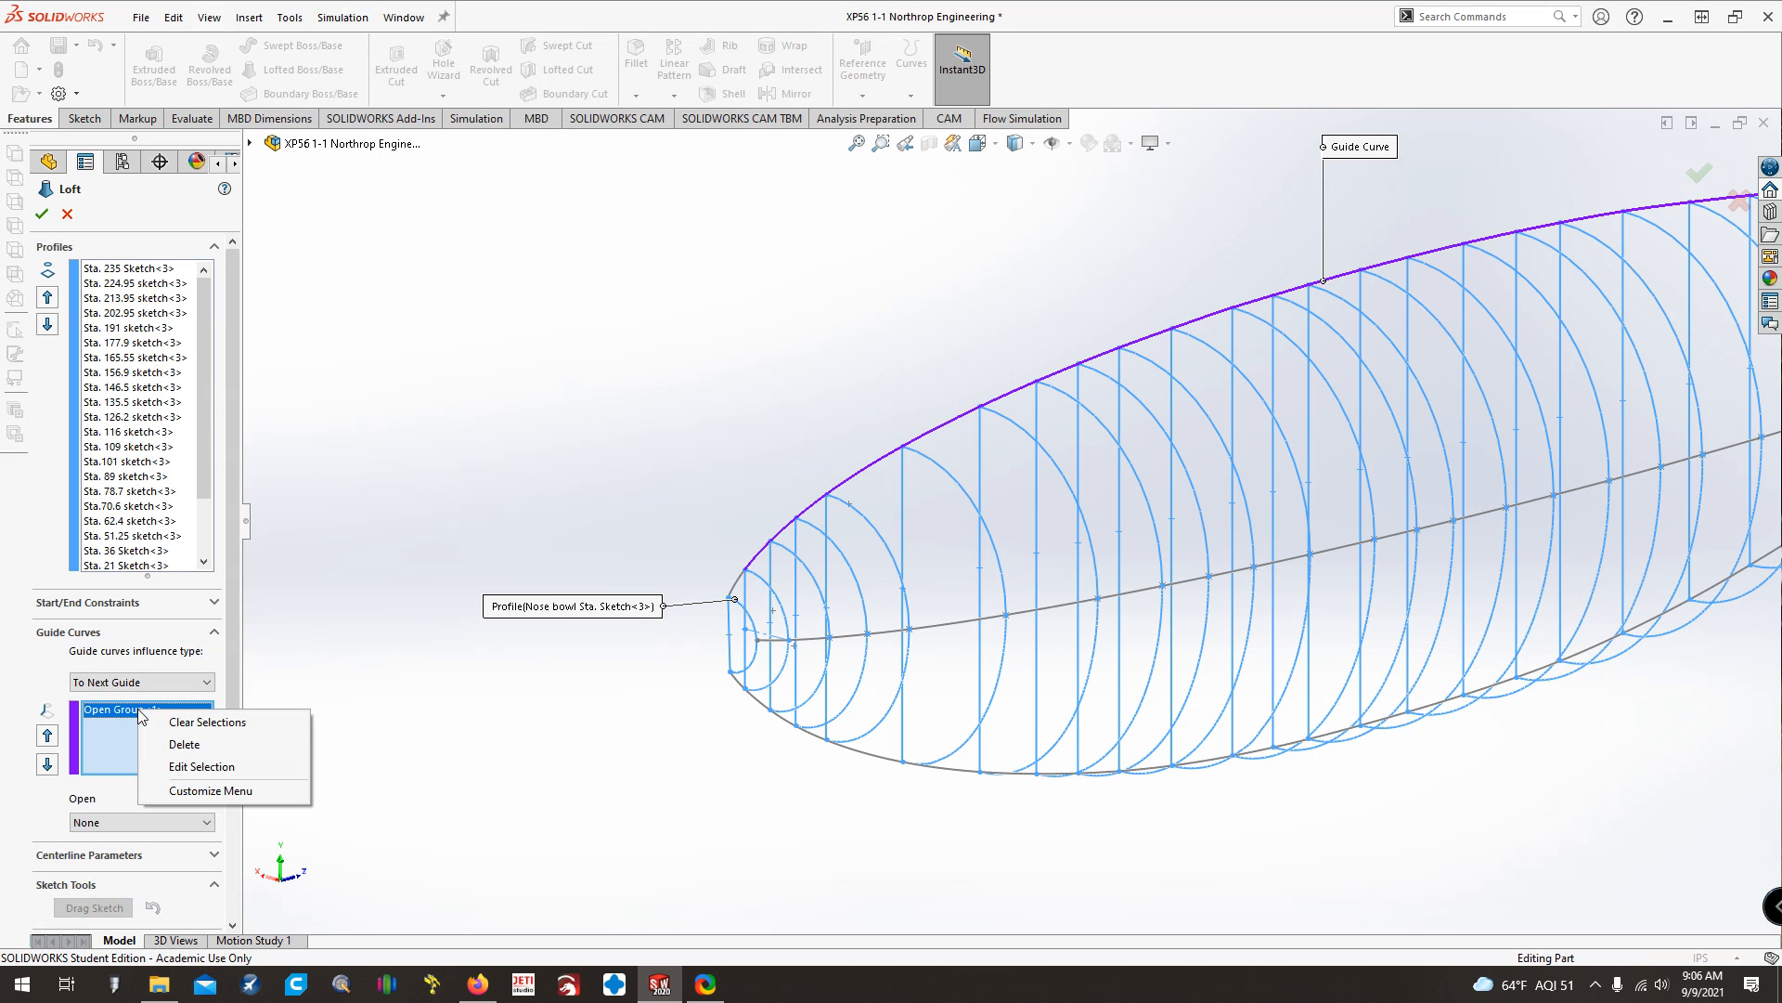
left_click(181, 744)
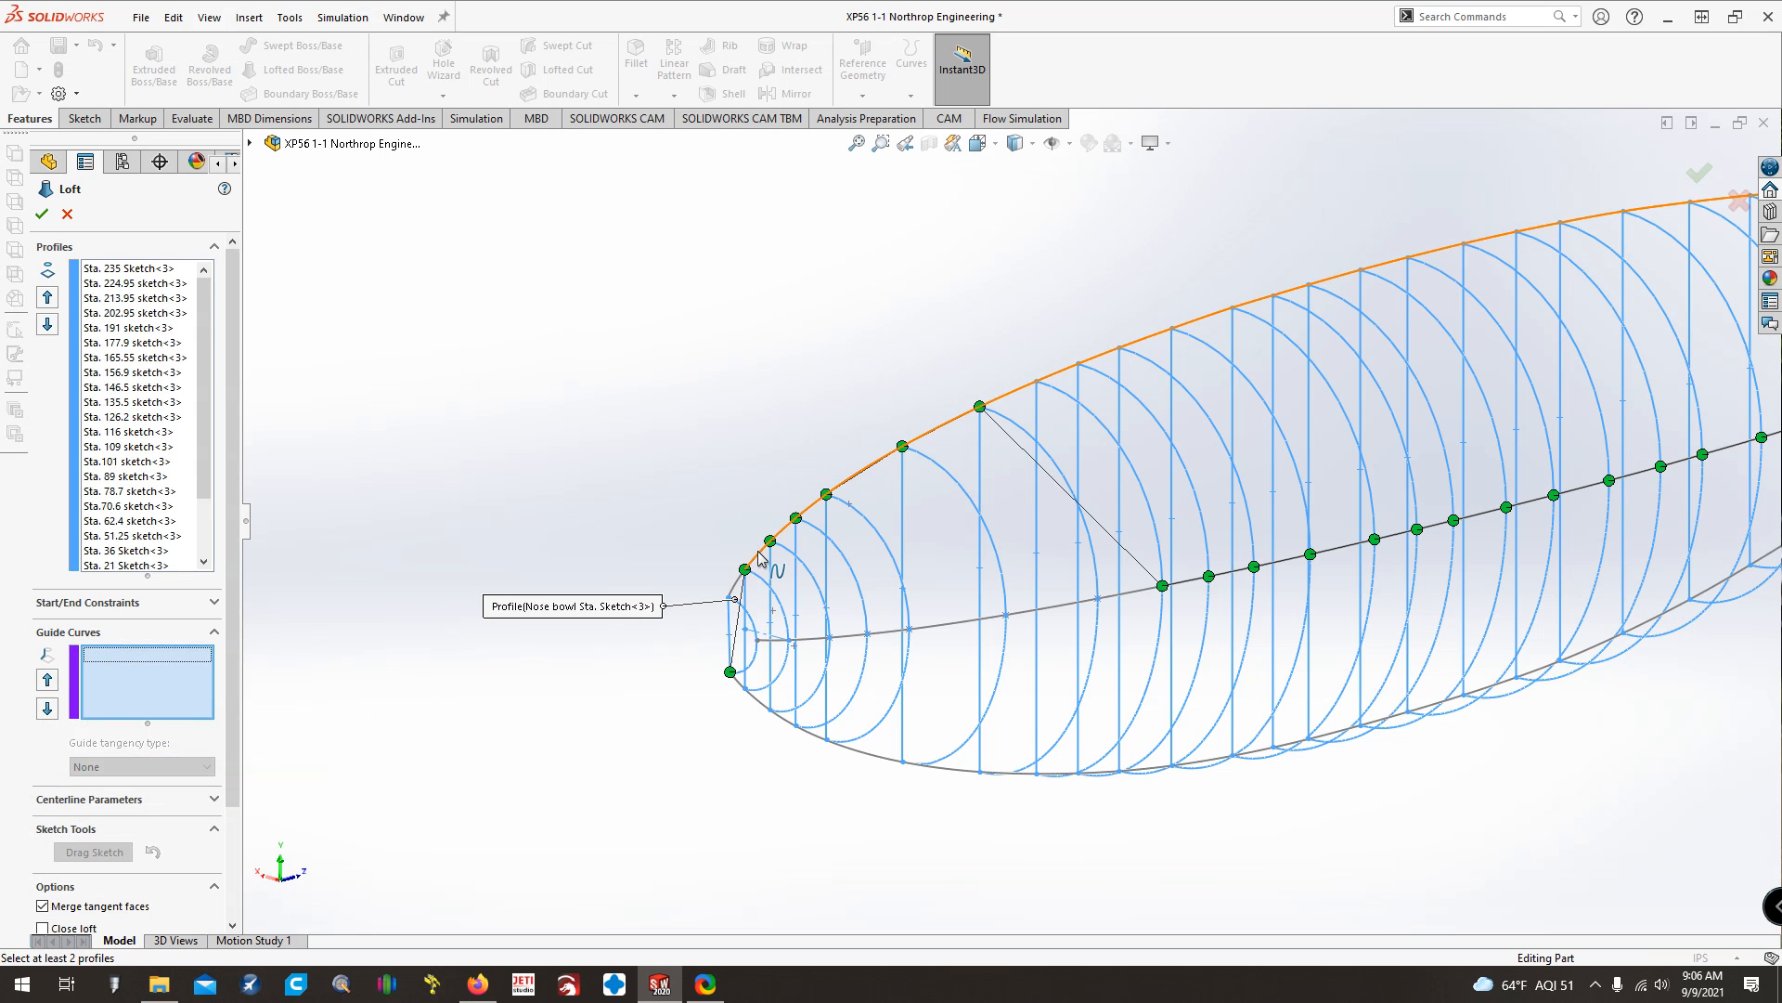
Add the short upper nose segment and the upper fuselage outline together as one open-group guide curve
left_click(738, 581)
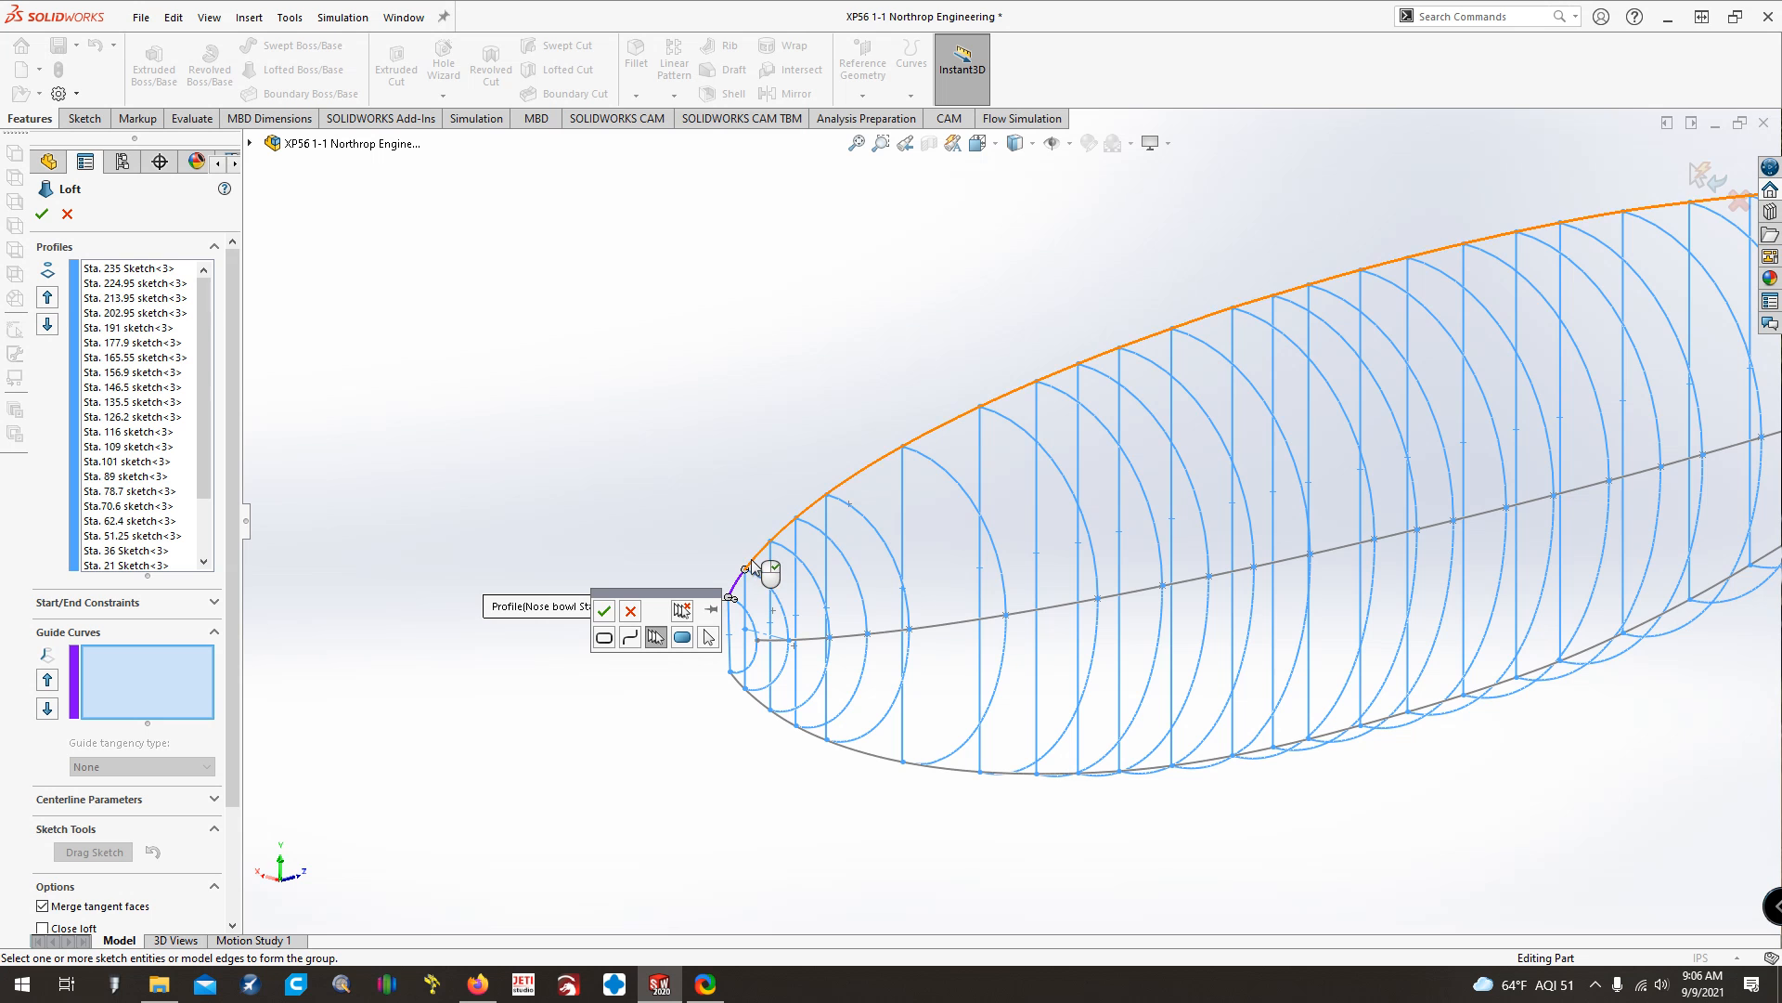
left_click(752, 564)
left_click(604, 610)
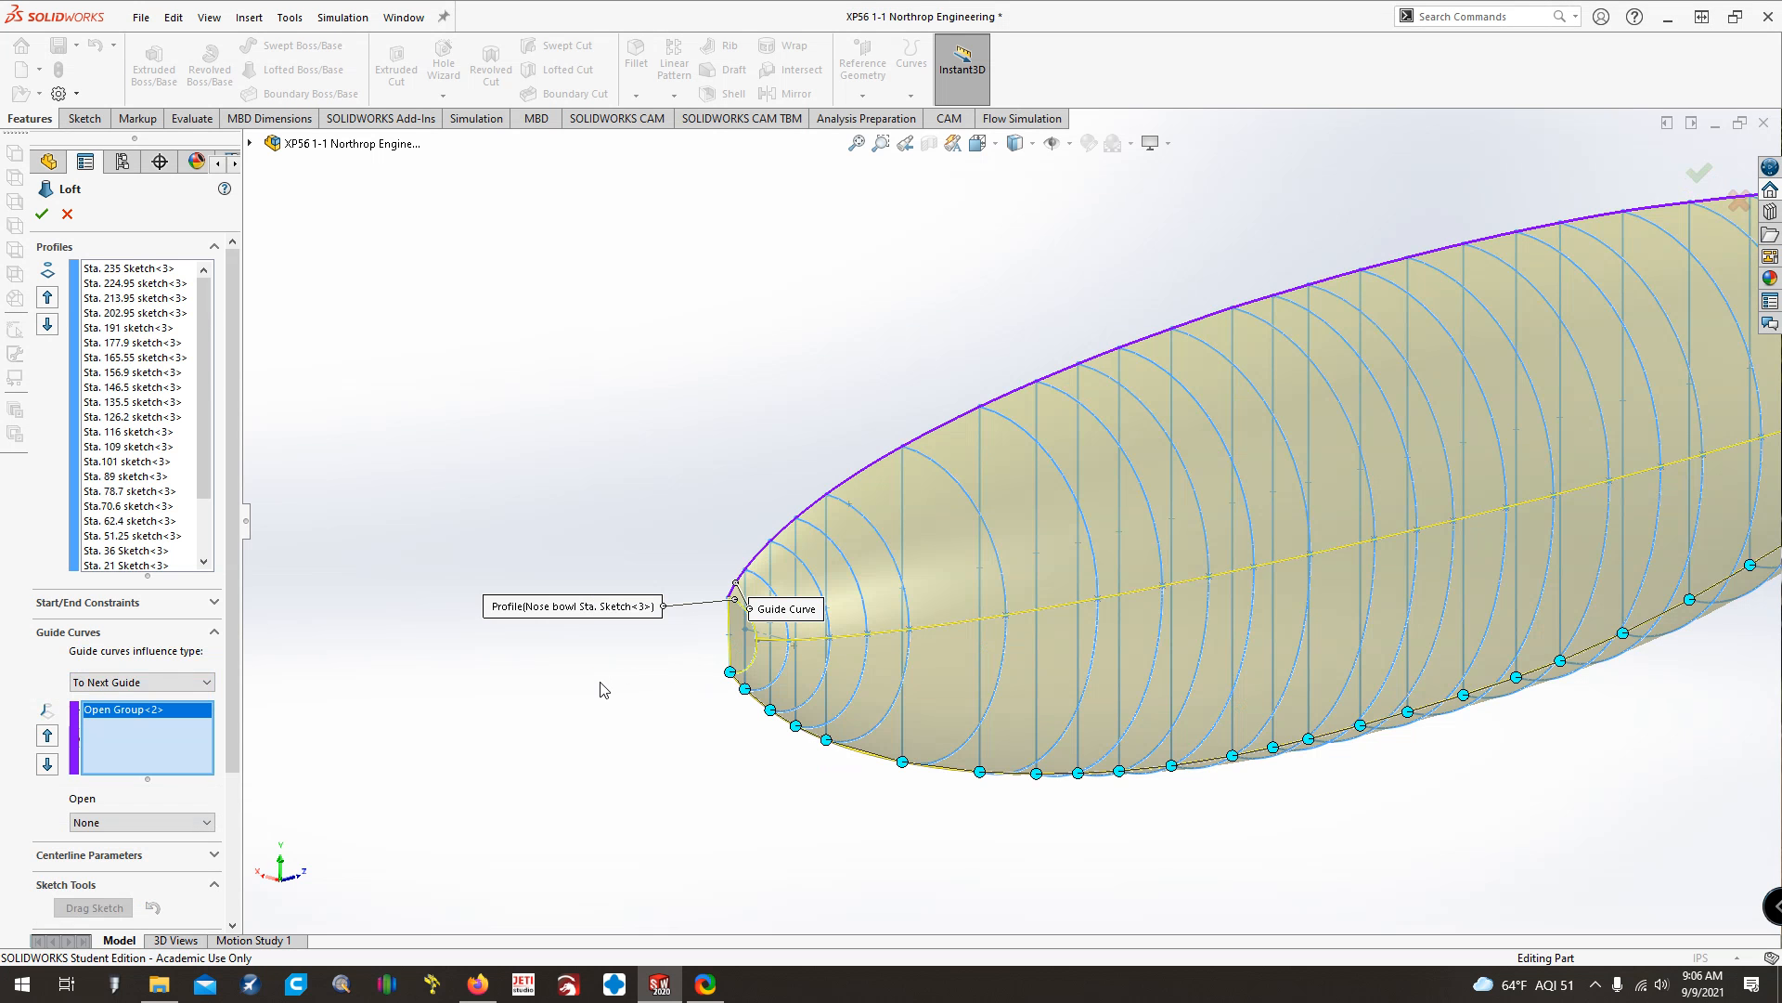
Inspect the loft preview from nose to tail, in side view and in isometric view
key("ctrl+Left")
key("ctrl+Left")
key("ctrl+Left")
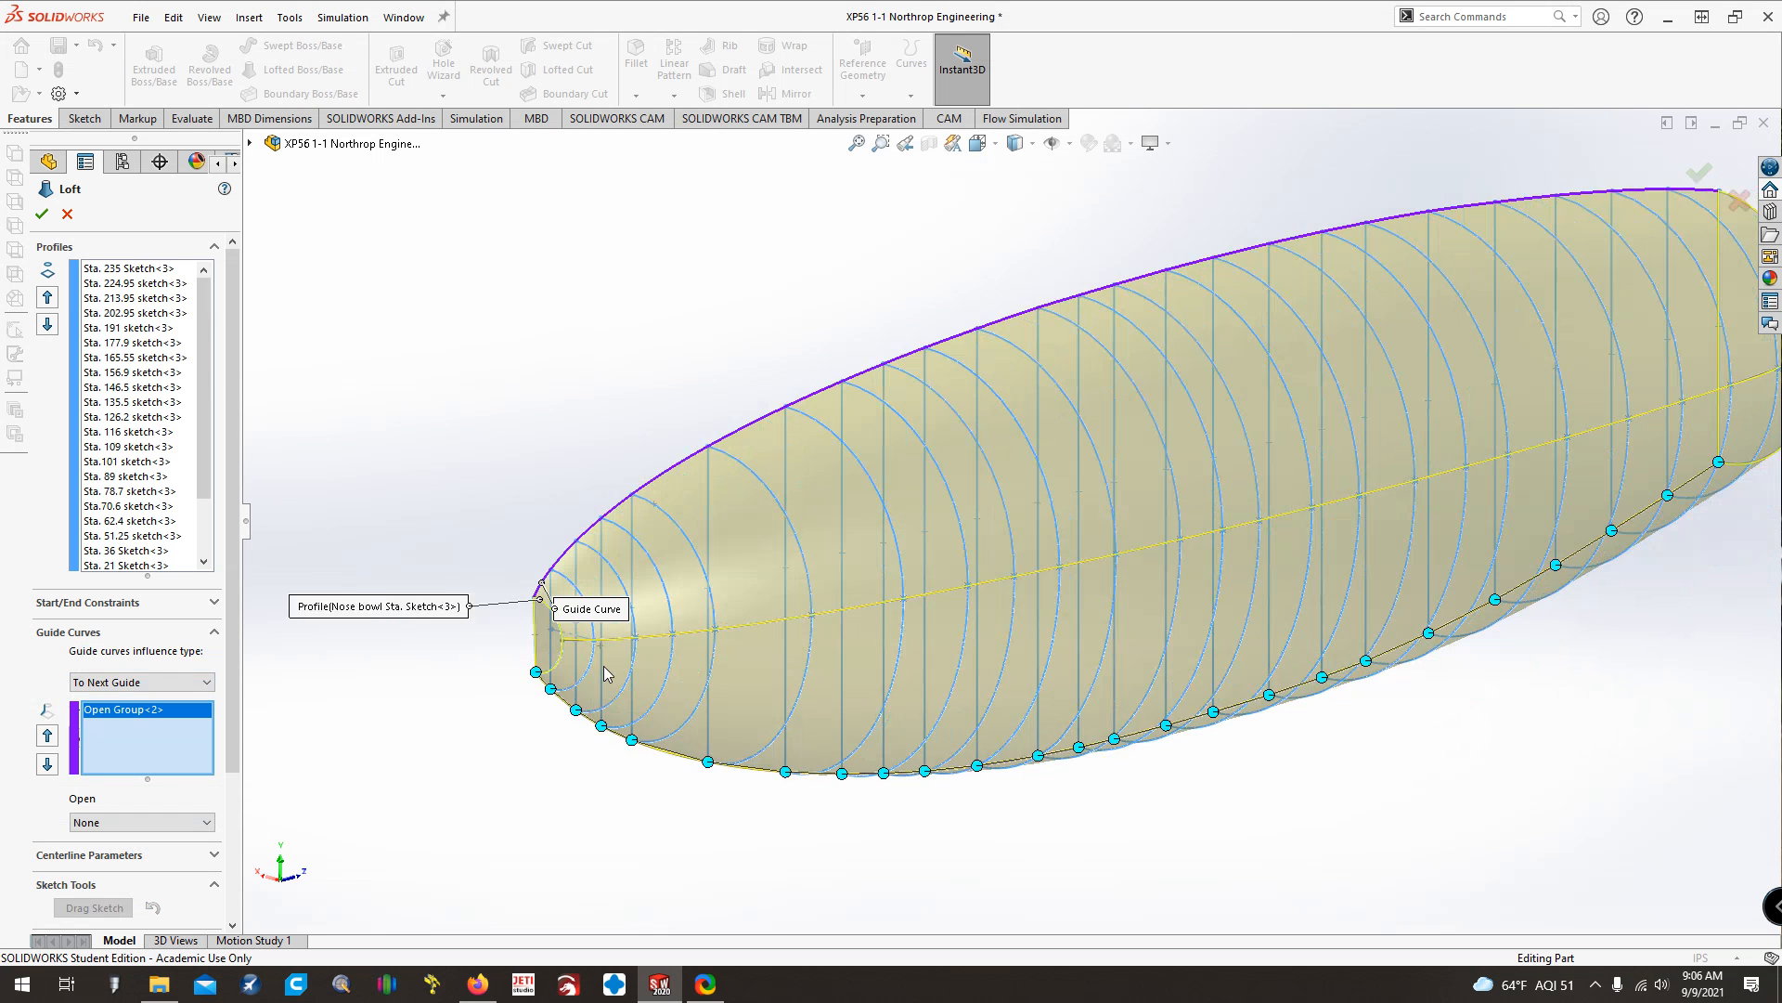
scroll(520, 826, "down", 1)
scroll(579, 838, "up", 2)
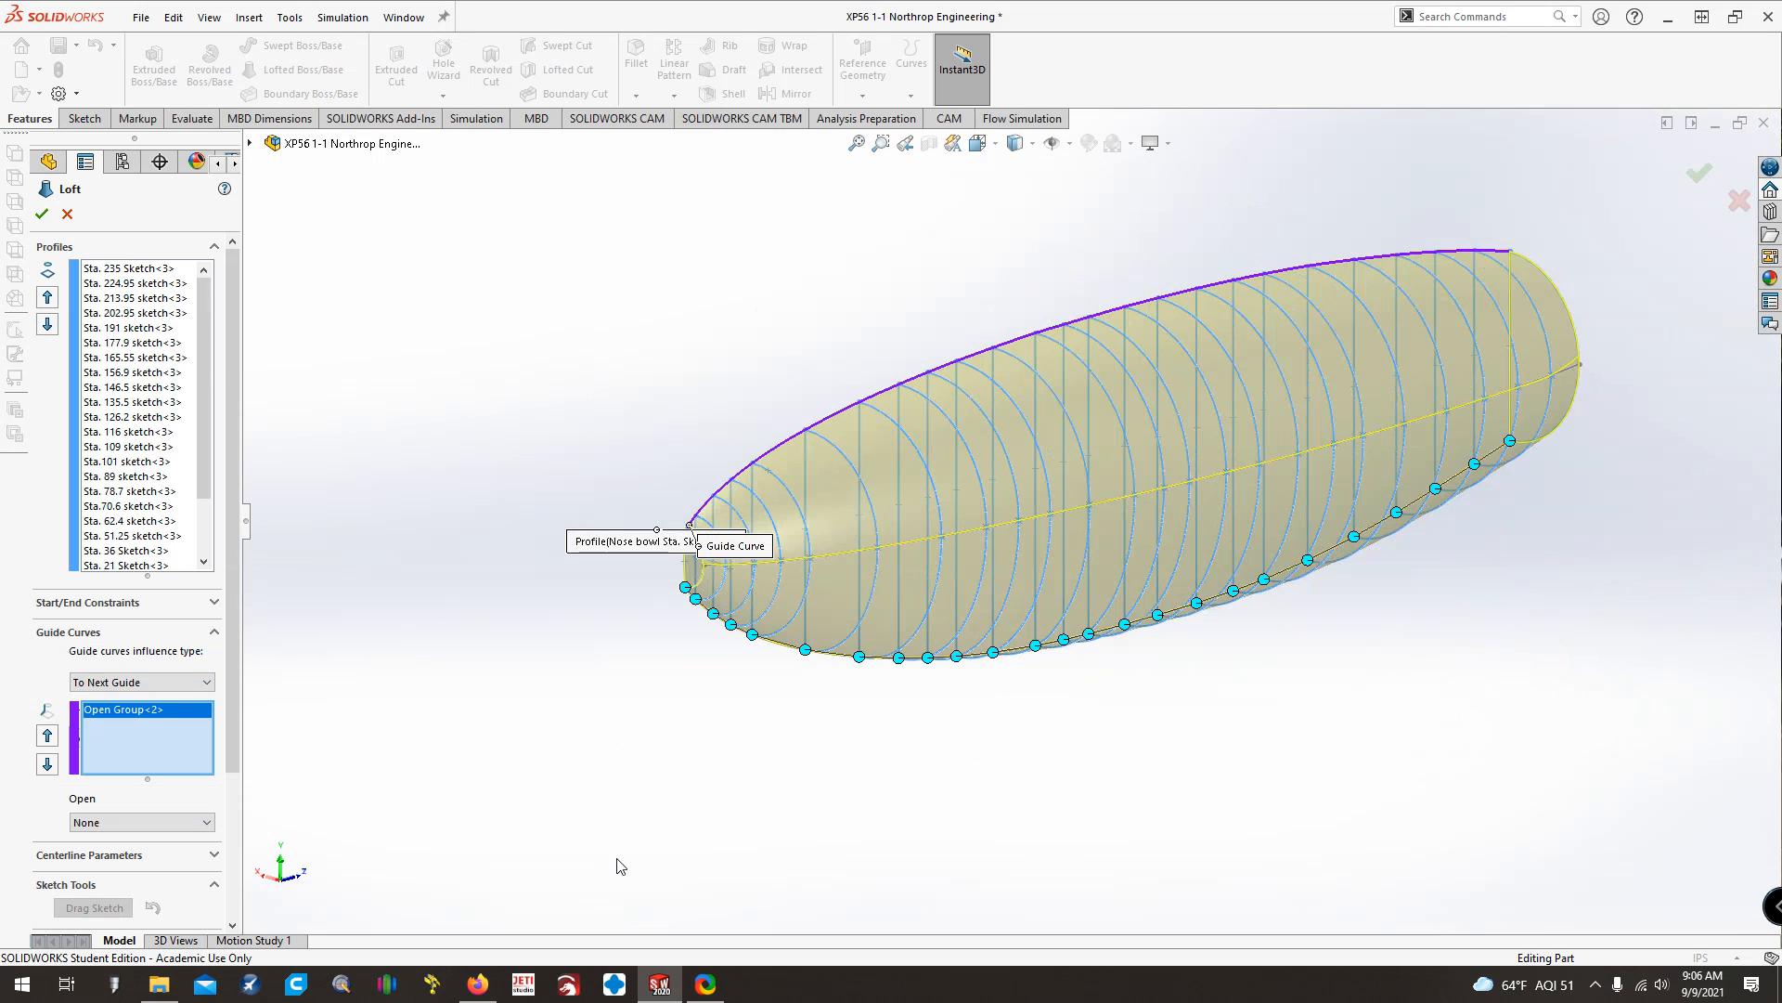
key("ctrl+Left")
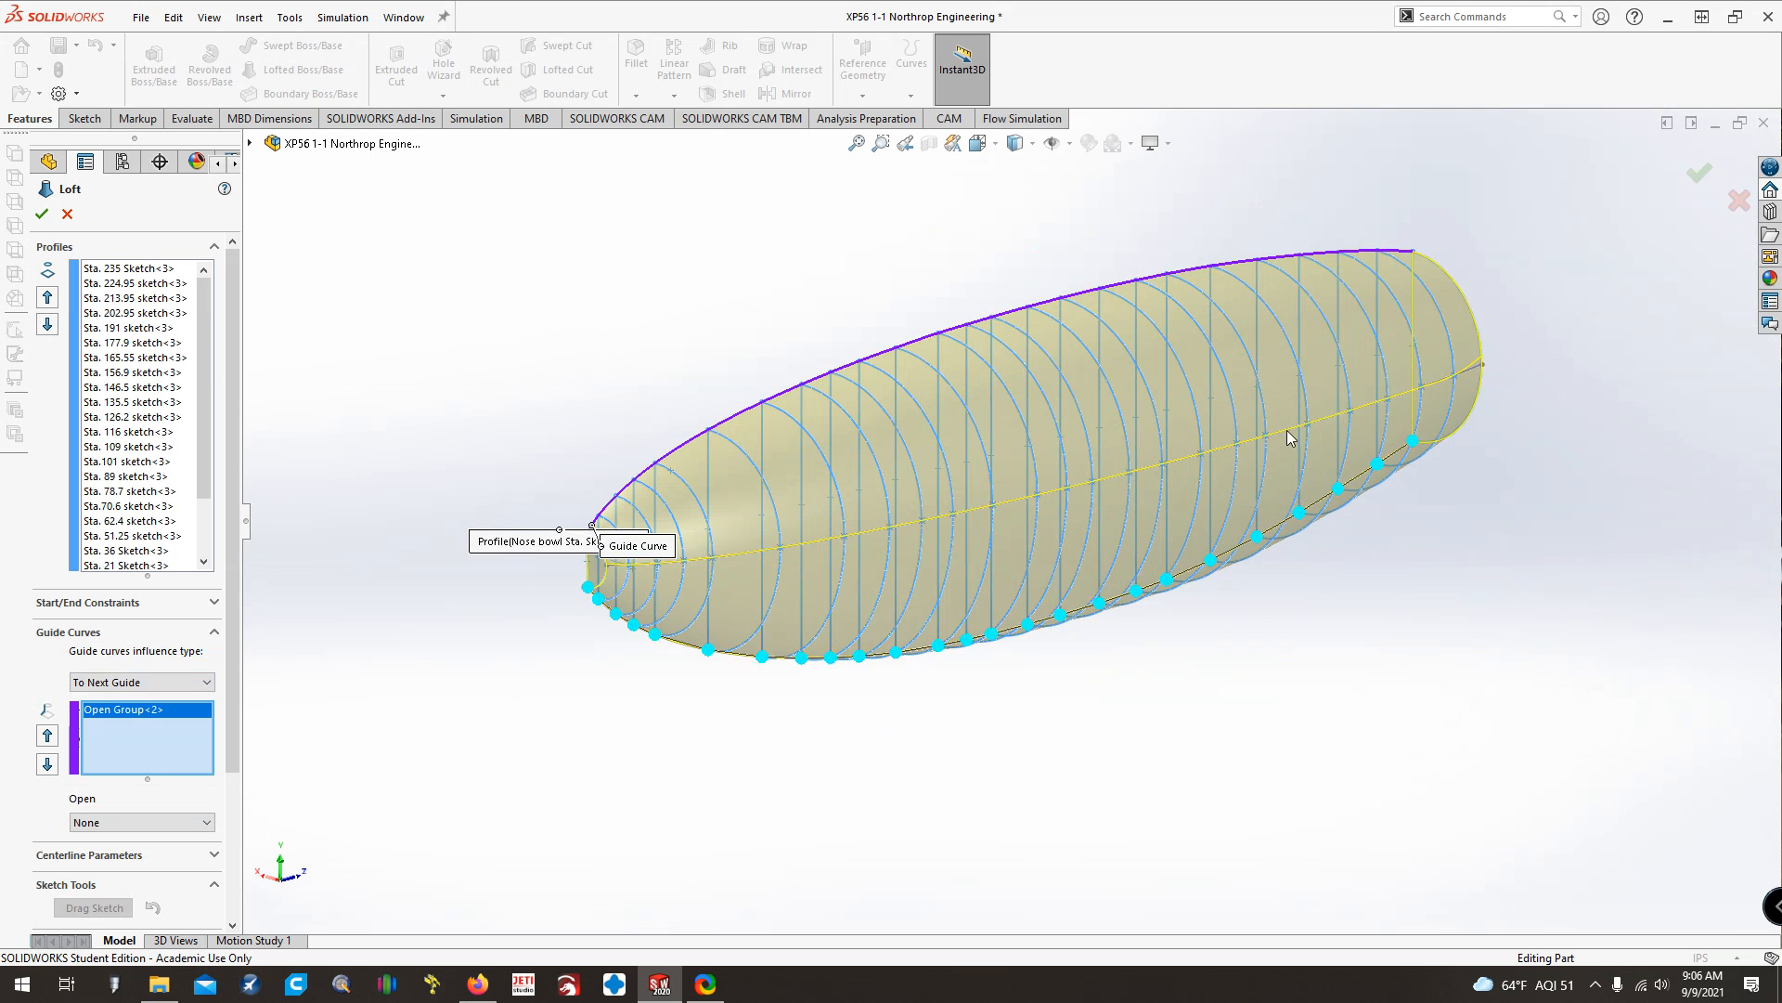
key("ctrl+3")
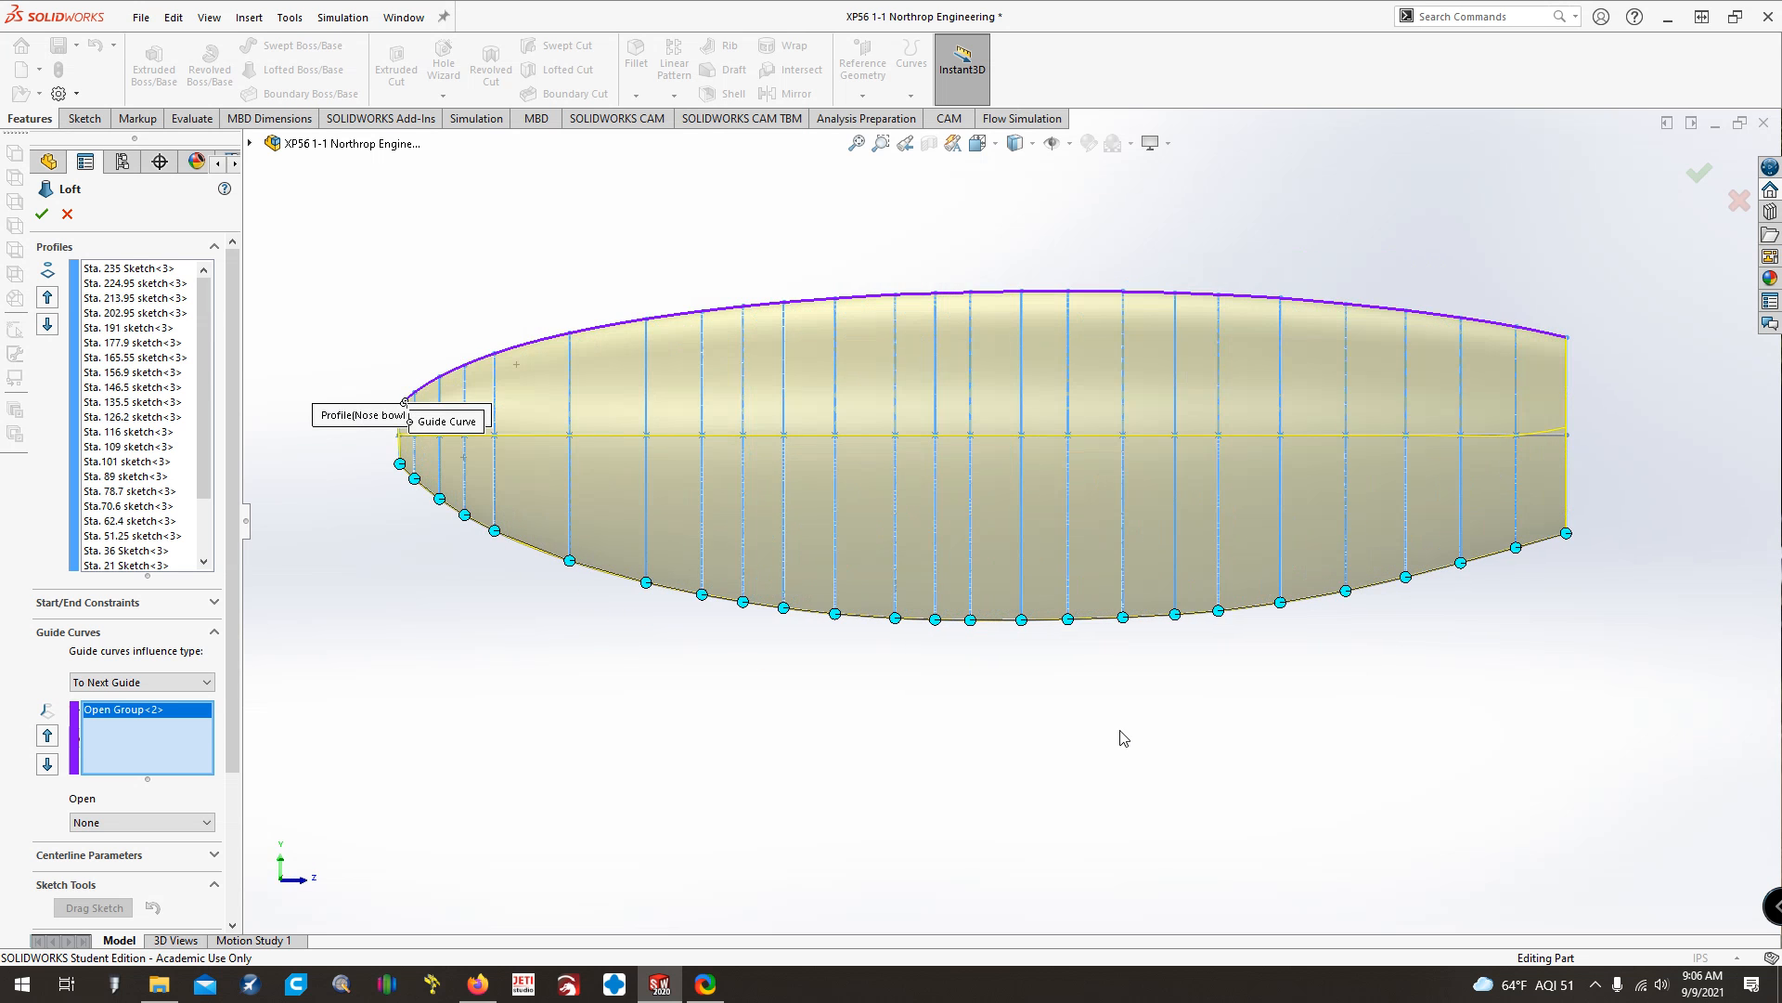
key("ctrl+7")
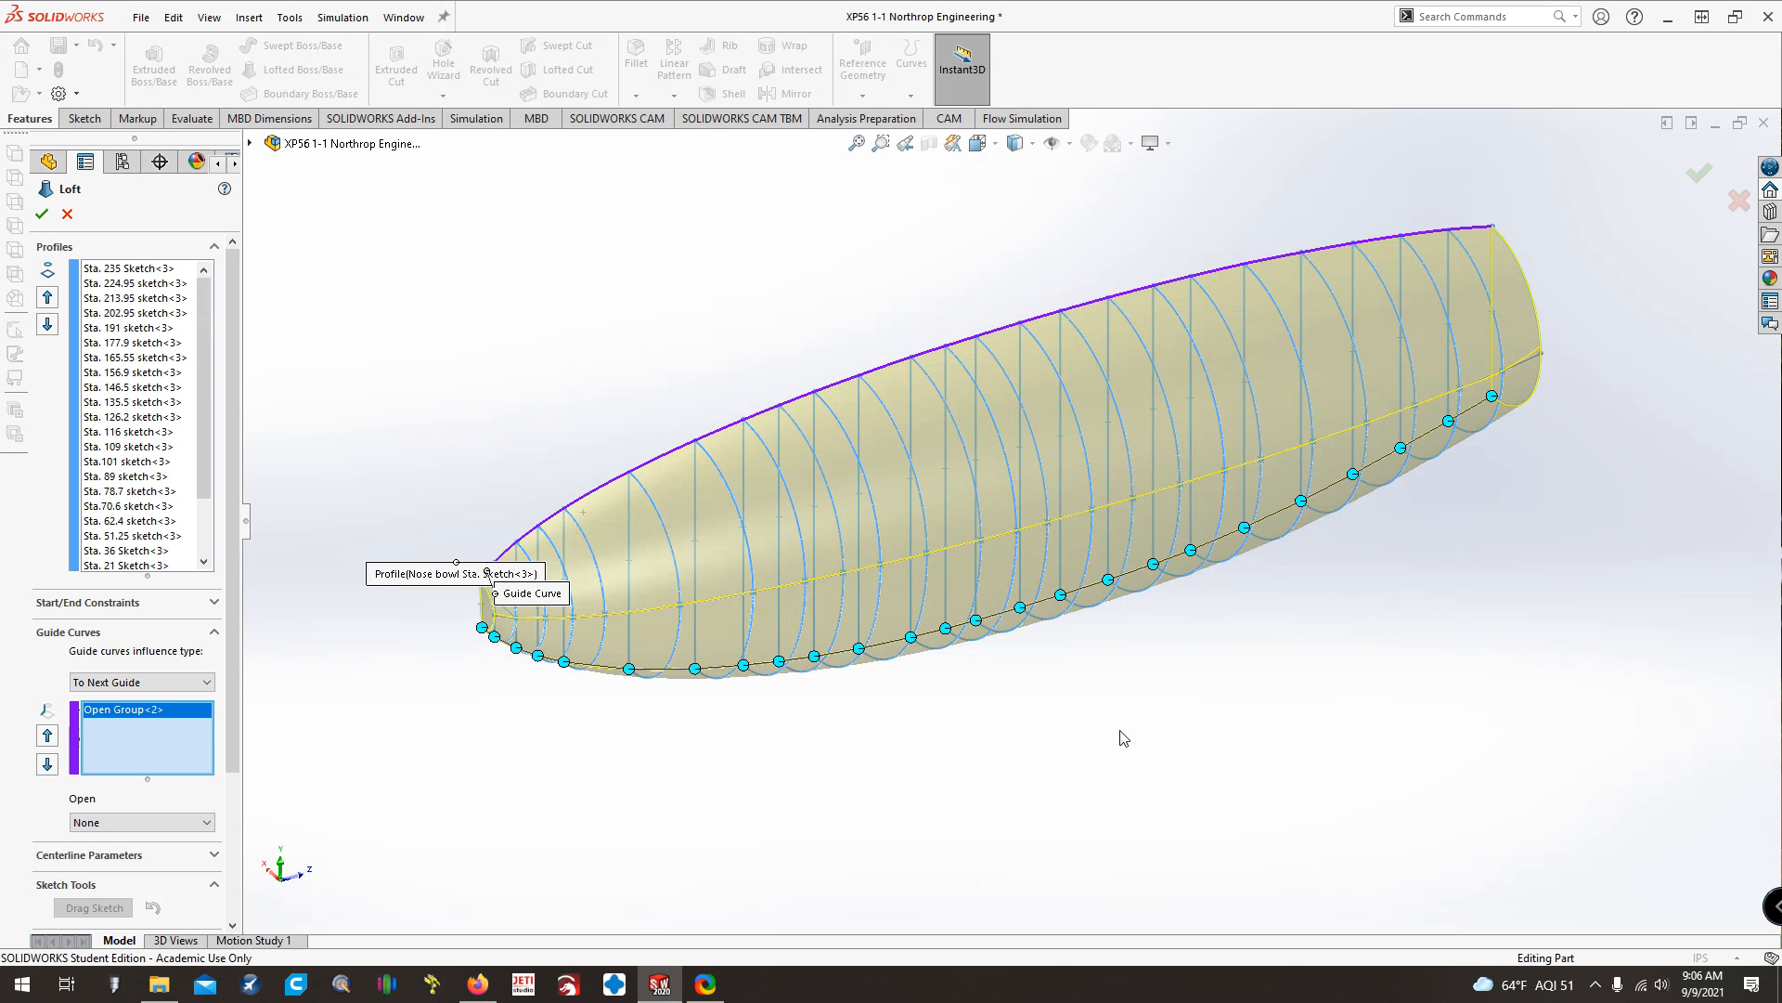
Add the lower fuselage outline and its short nose segment together as a second open-group guide curve
left_click(602, 667)
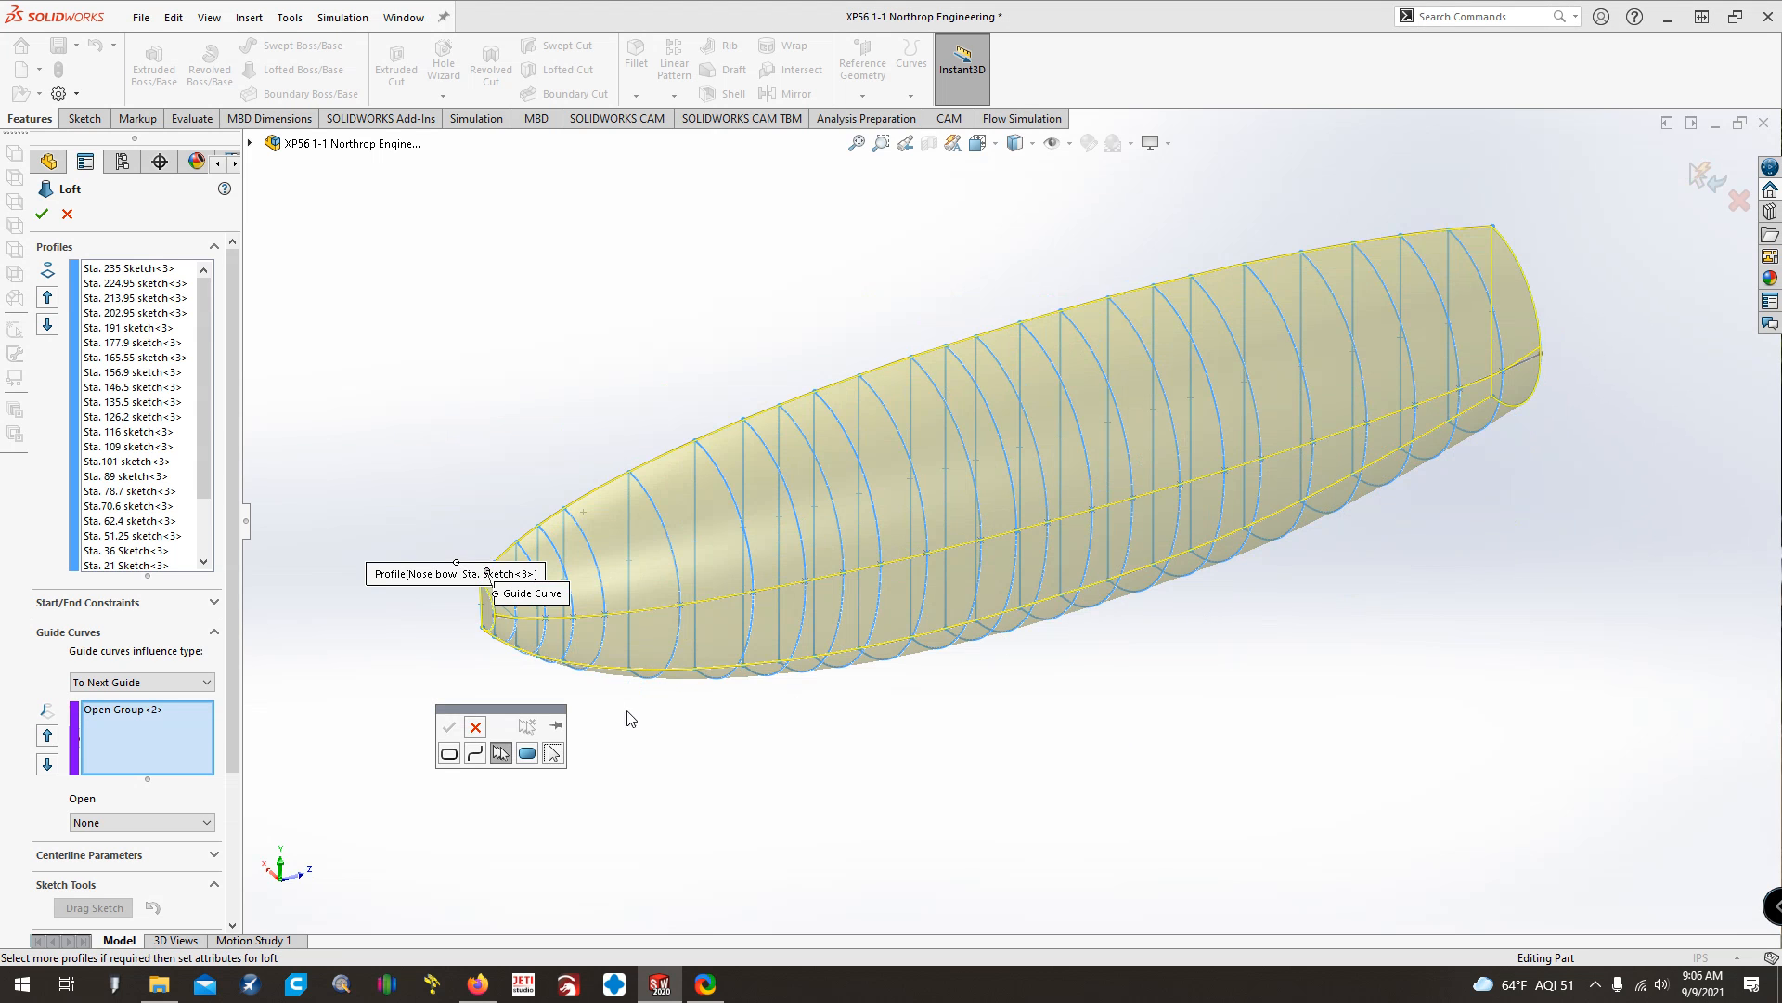
right_click(617, 676)
scroll(501, 664, "up", 5)
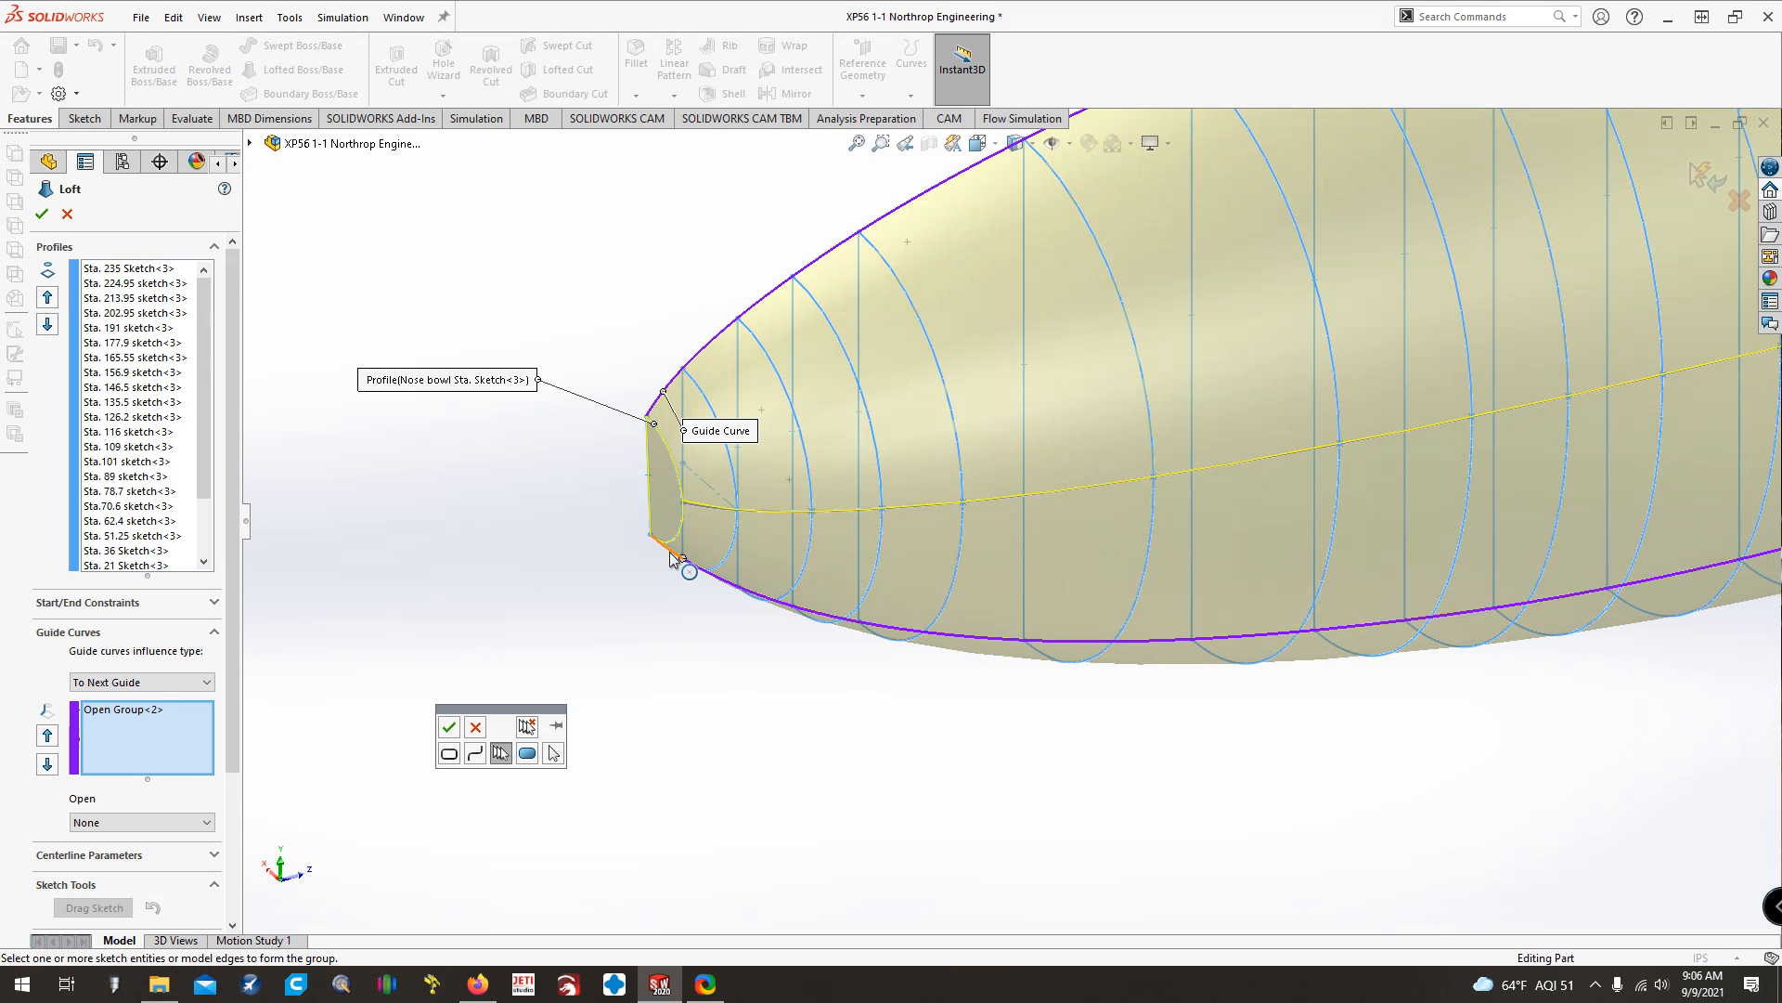
left_click(671, 552)
left_click(448, 726)
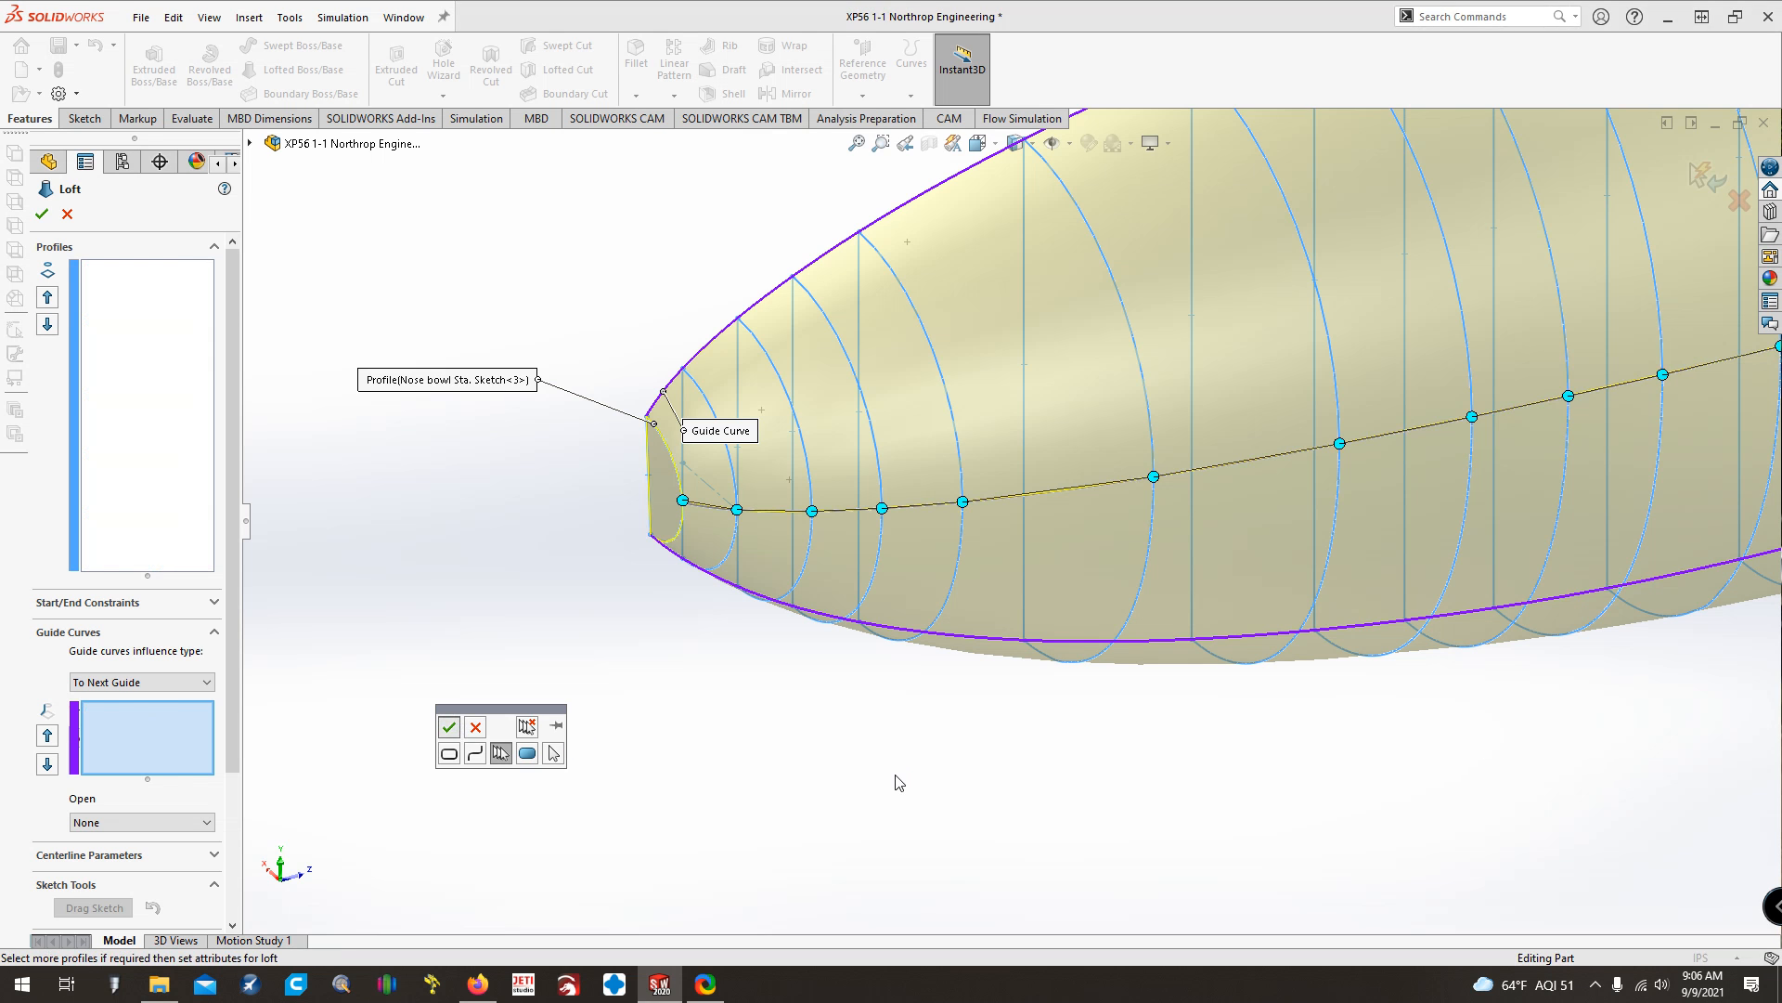
Add the Fuse top view outline sketch as the third guide curve of the loft
scroll(900, 783, "up", 5)
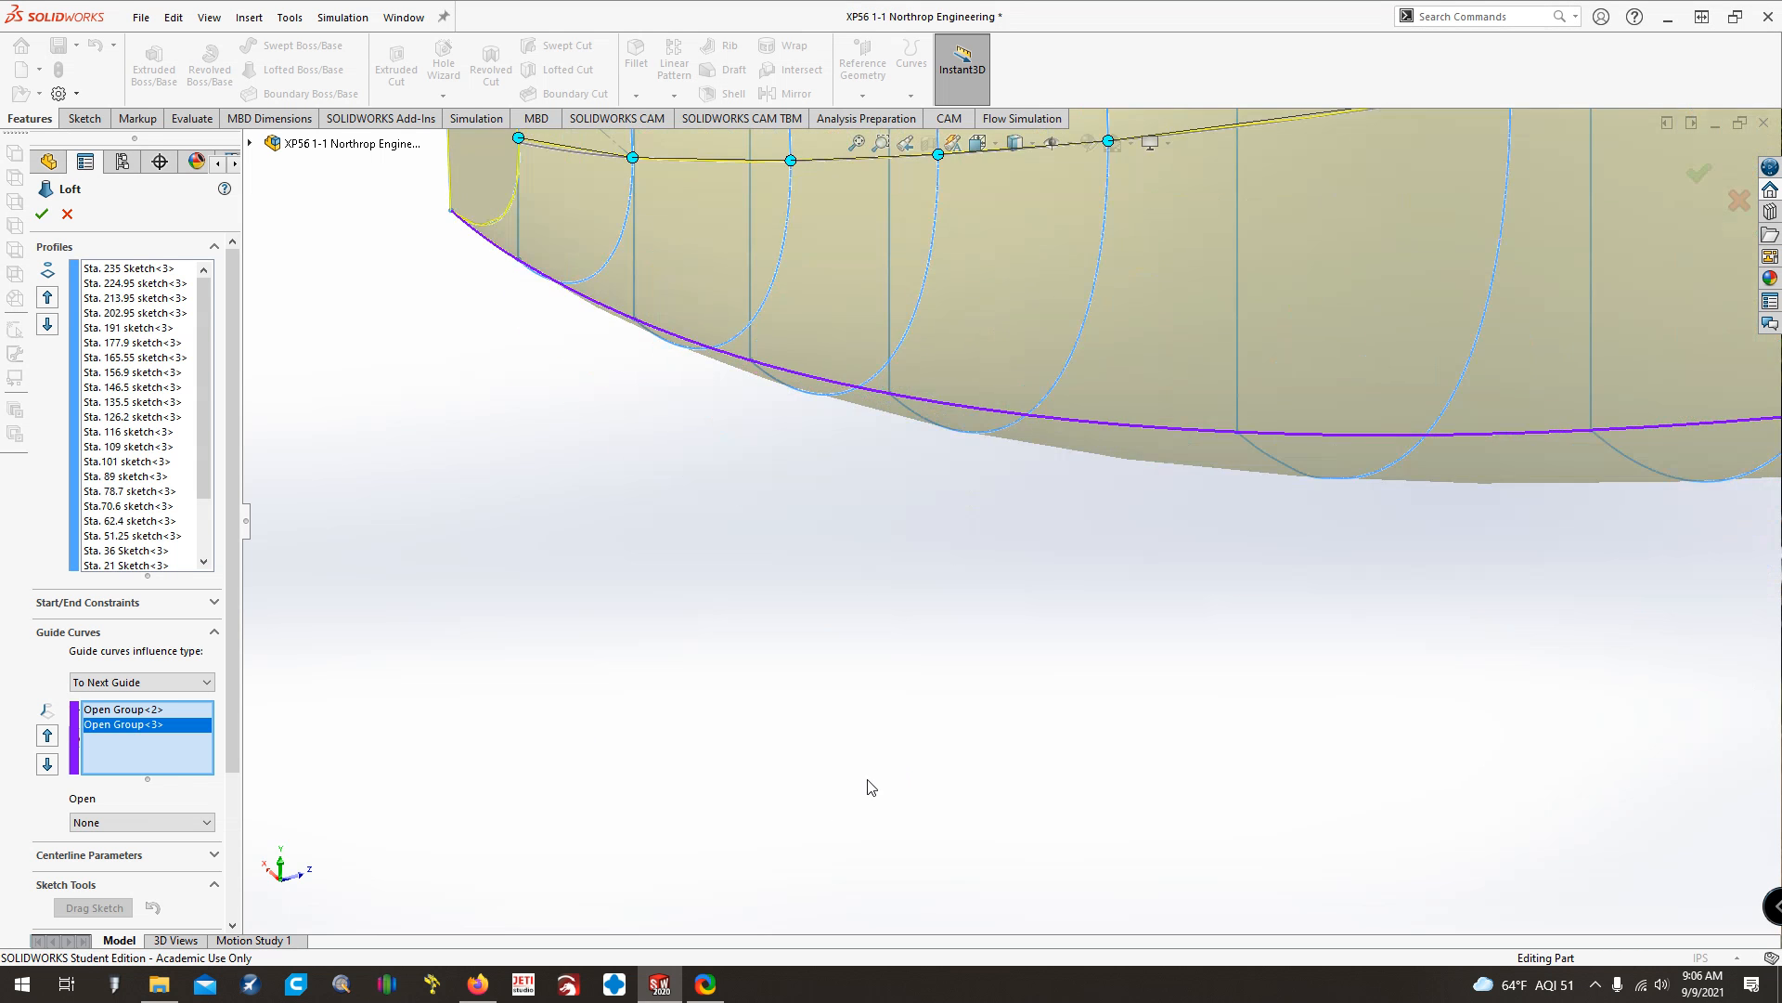
key("ctrl+Down")
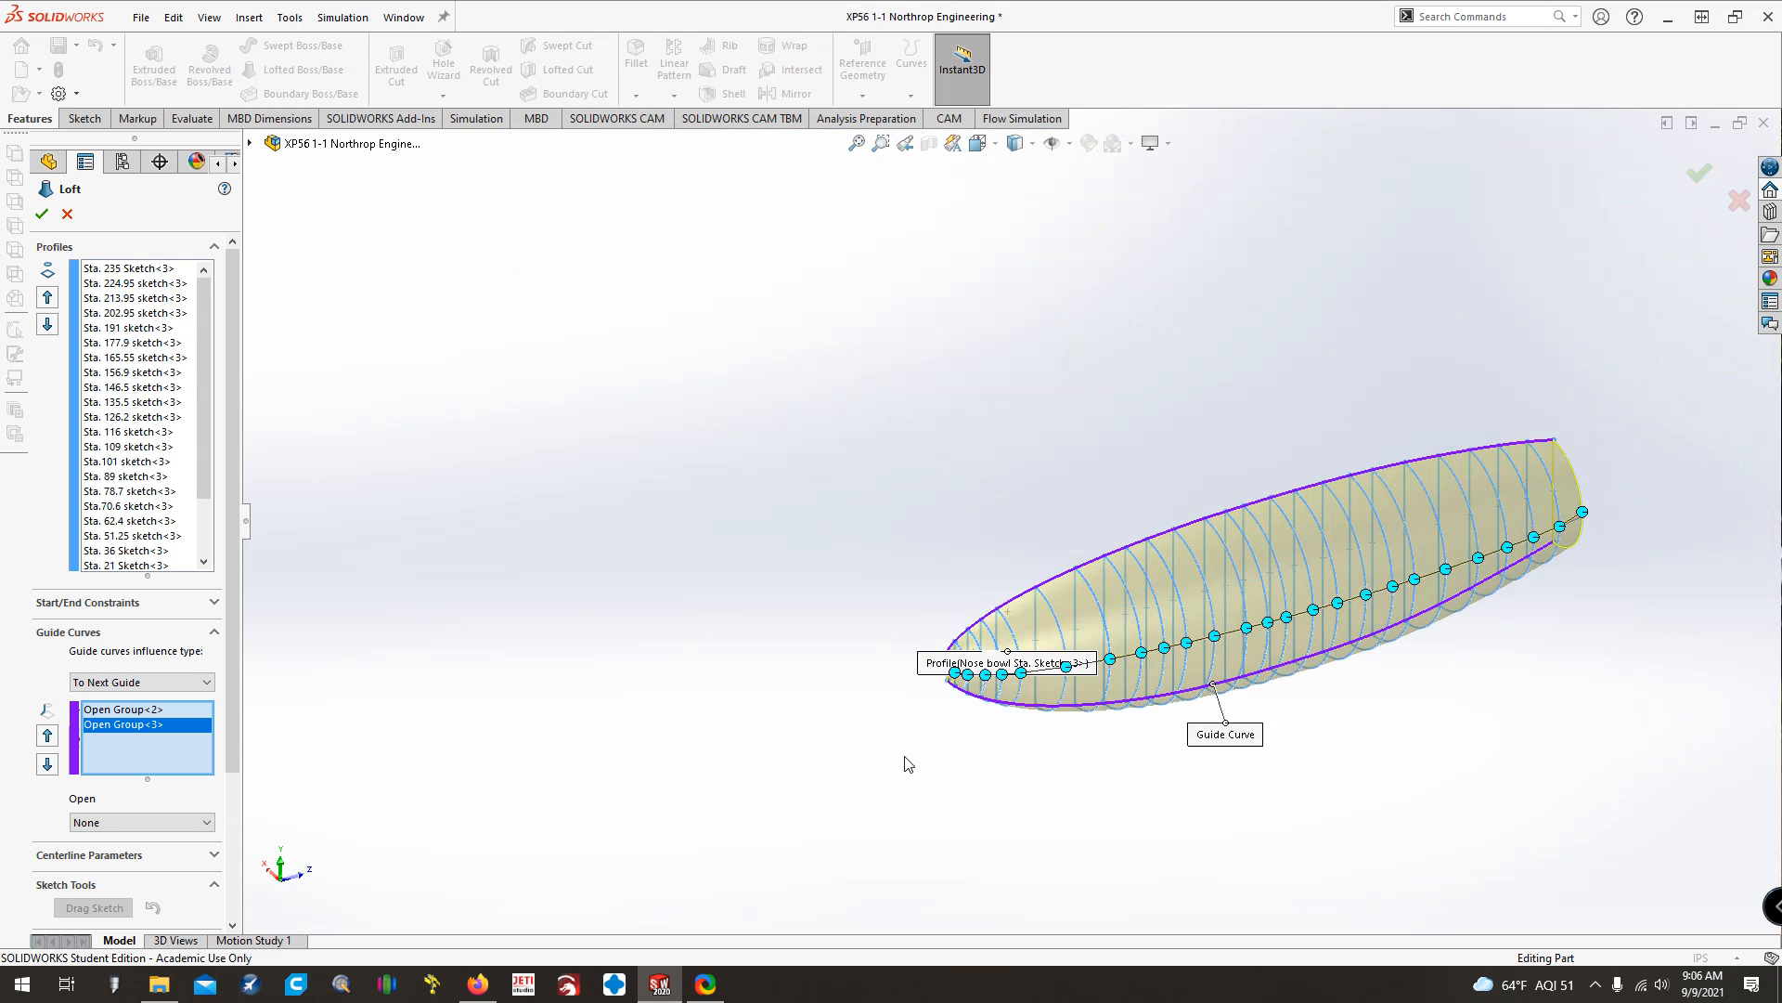
key("ctrl+Left")
scroll(1049, 703, "up", 2)
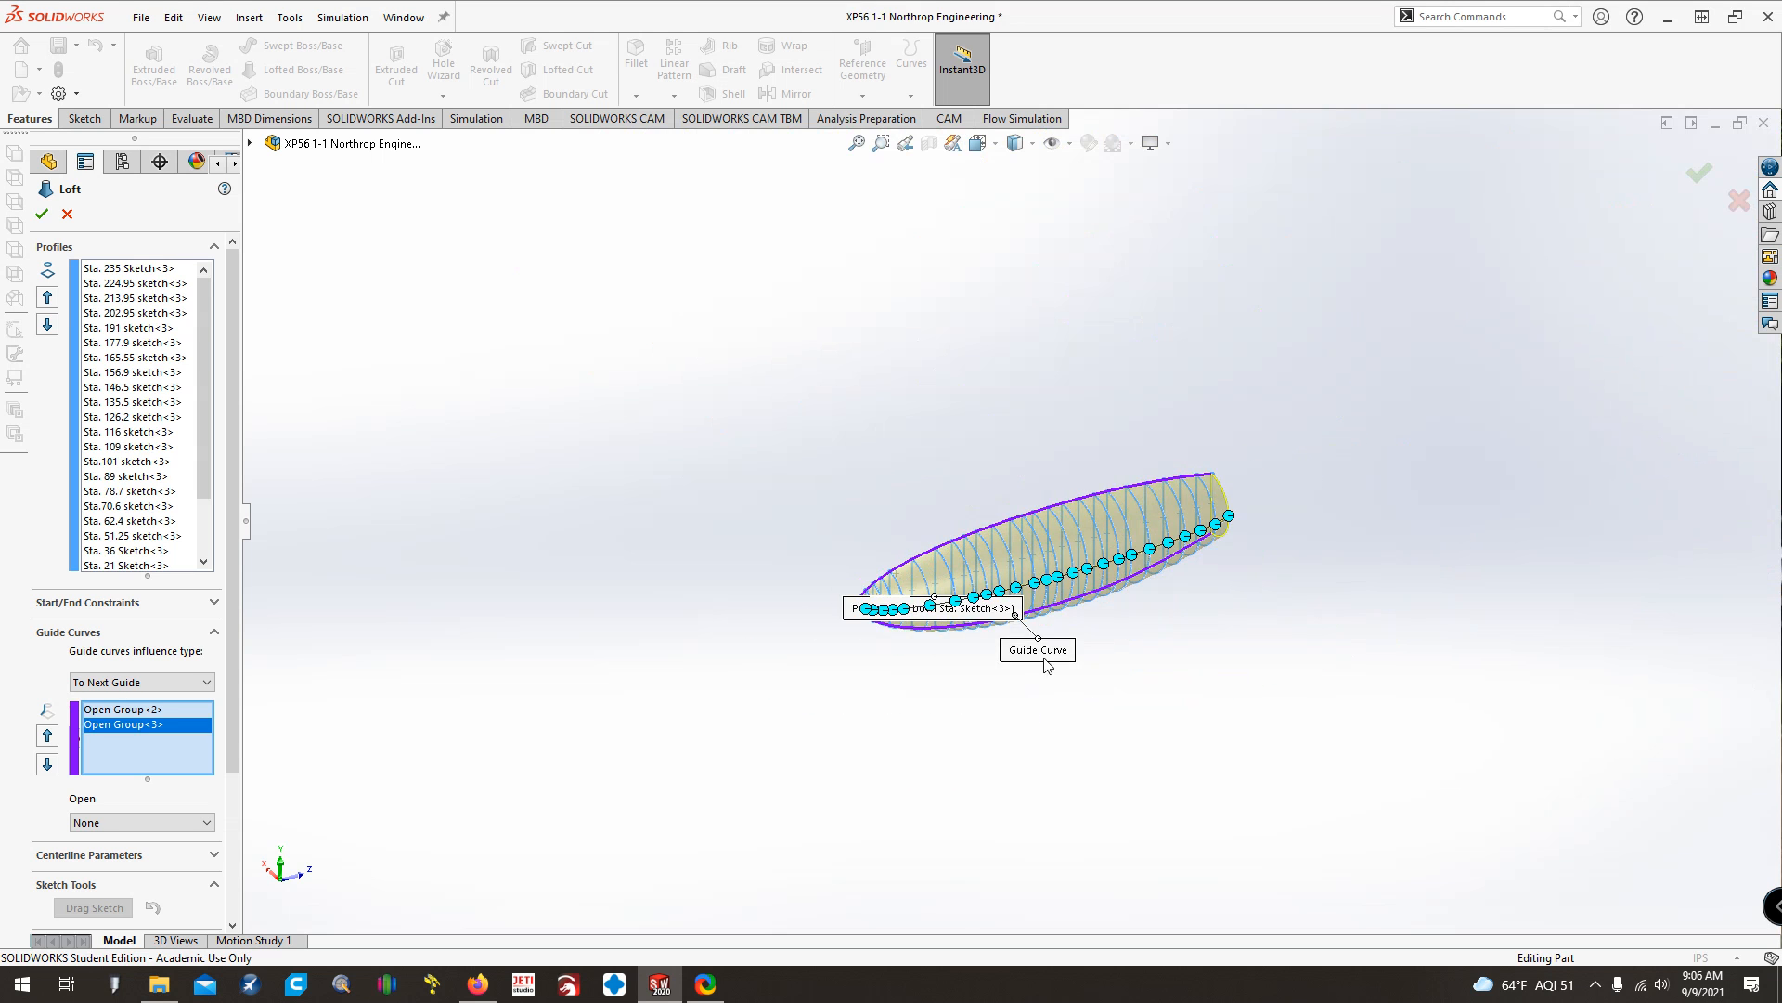
scroll(1044, 655, "down", 6)
key("ctrl+Down")
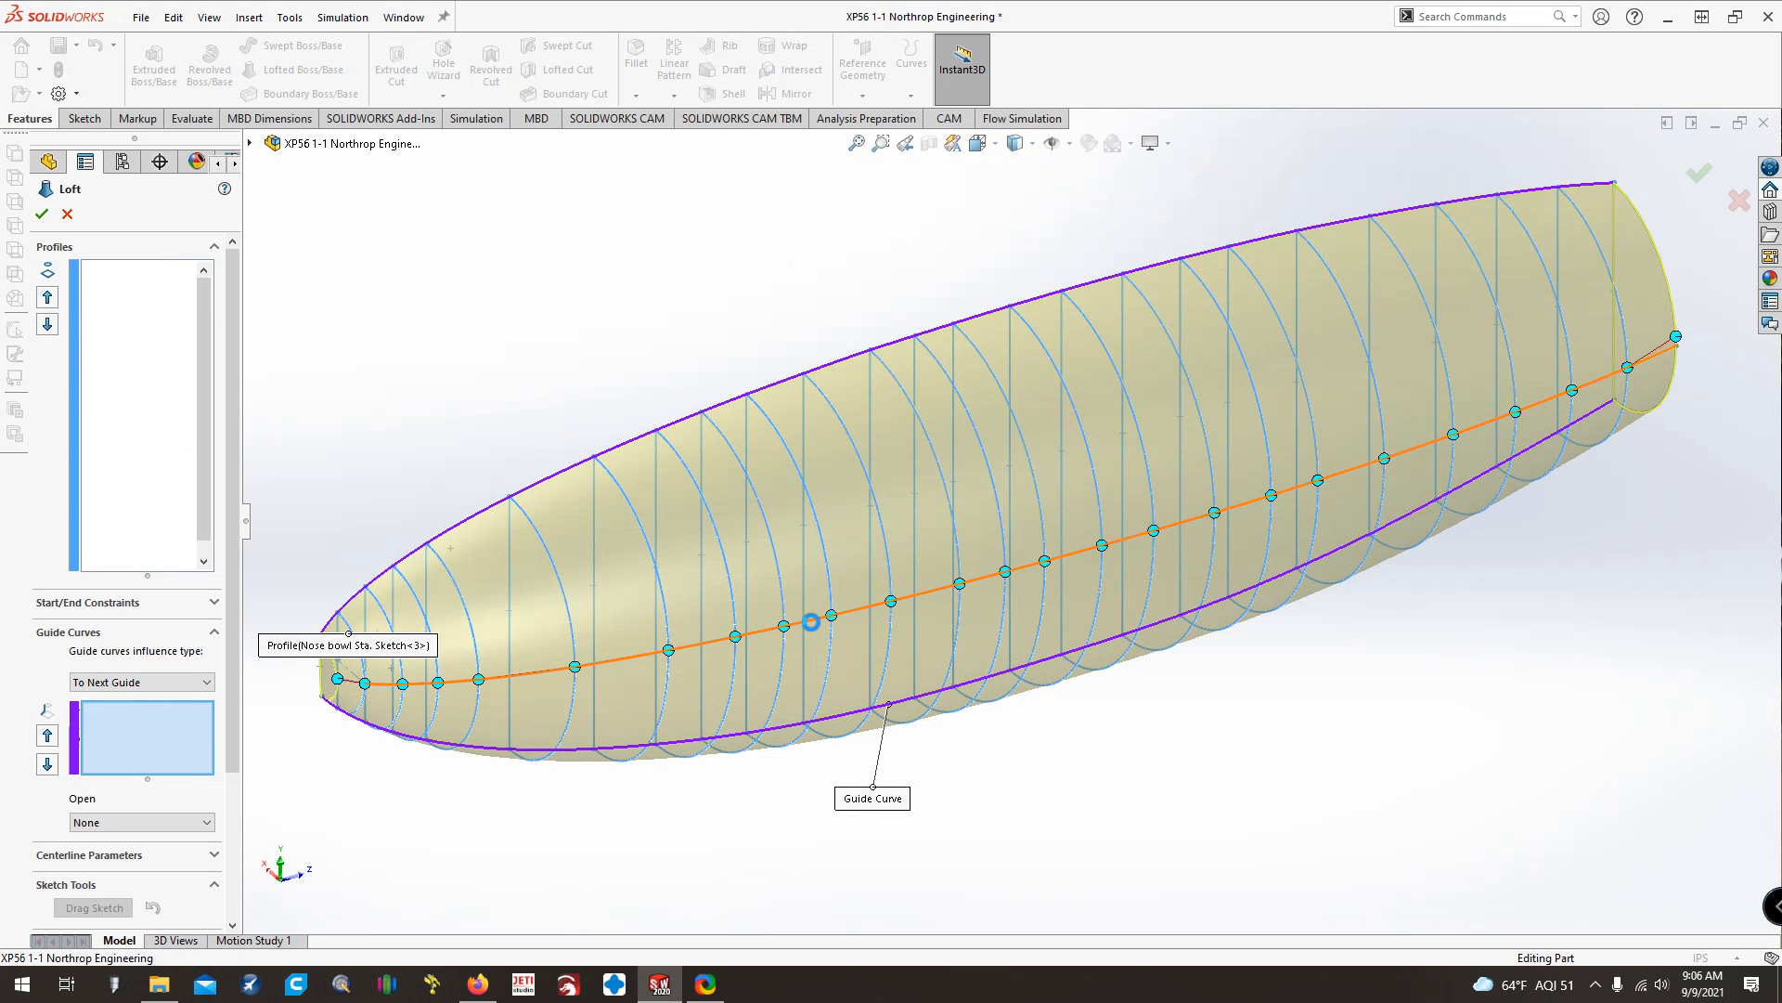
left_click(812, 624)
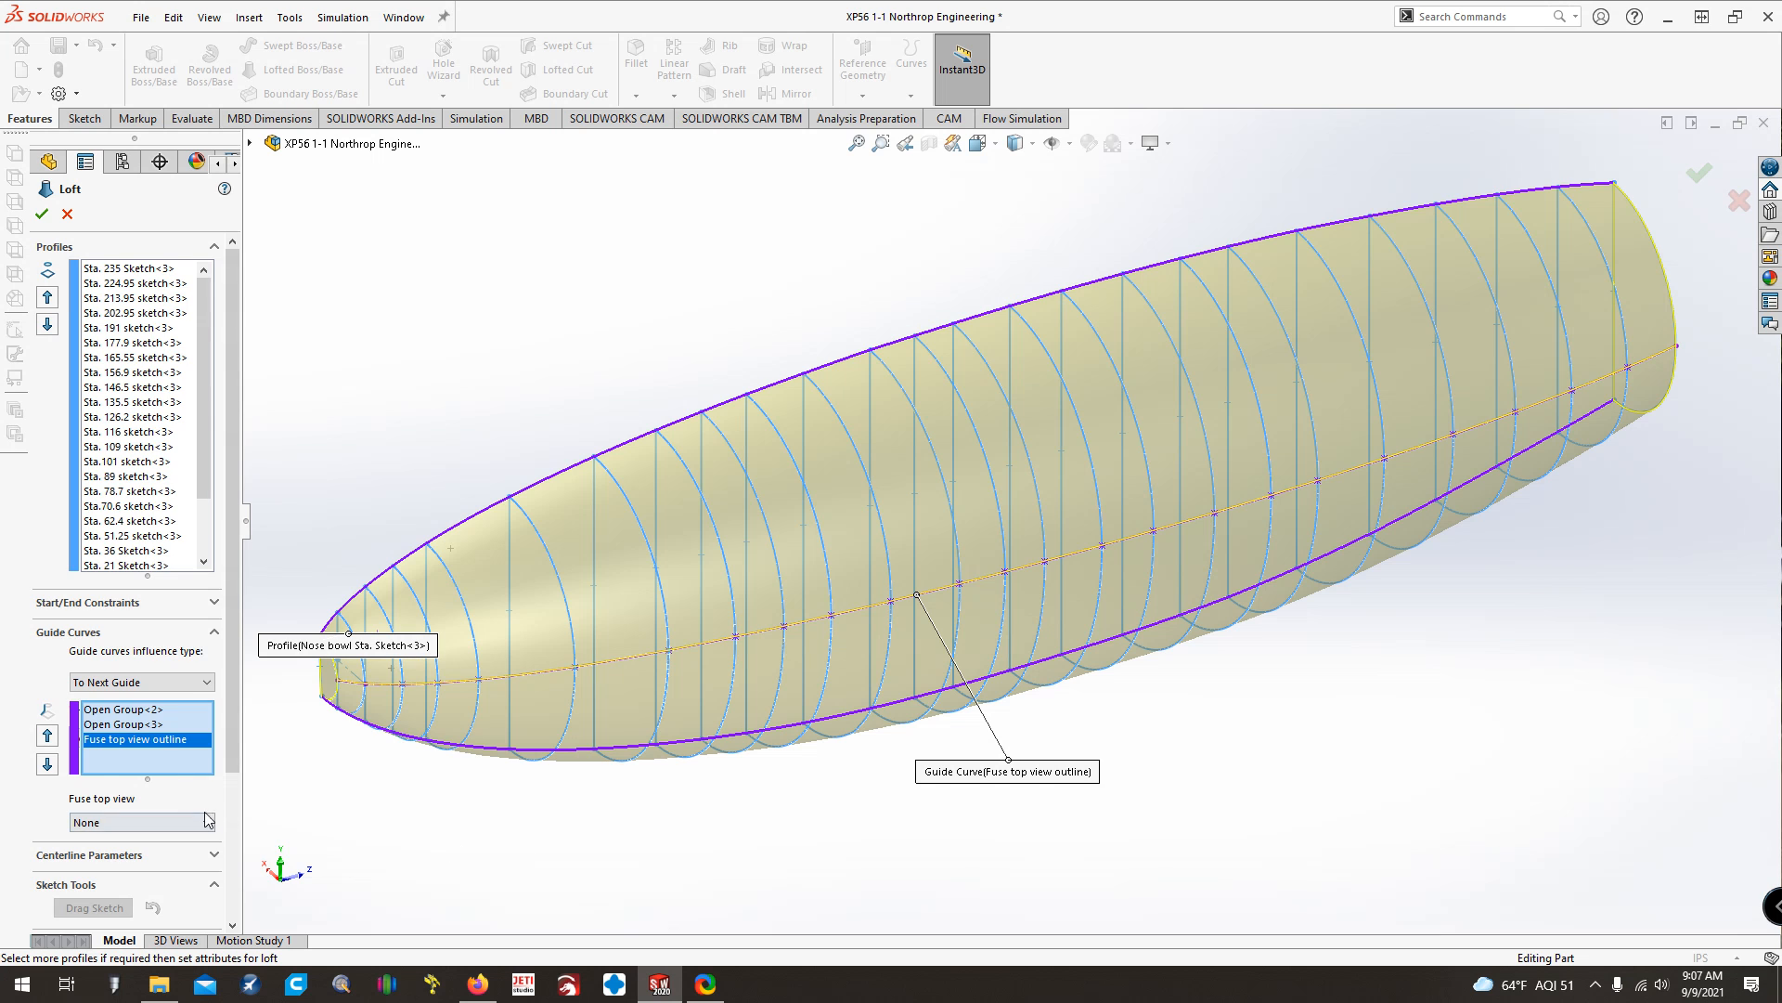
Examine the half-fuselage loft preview against its three guide curves from a rotated view
scroll(209, 817, "down", 3)
key("ctrl+Right")
key("ctrl+Right")
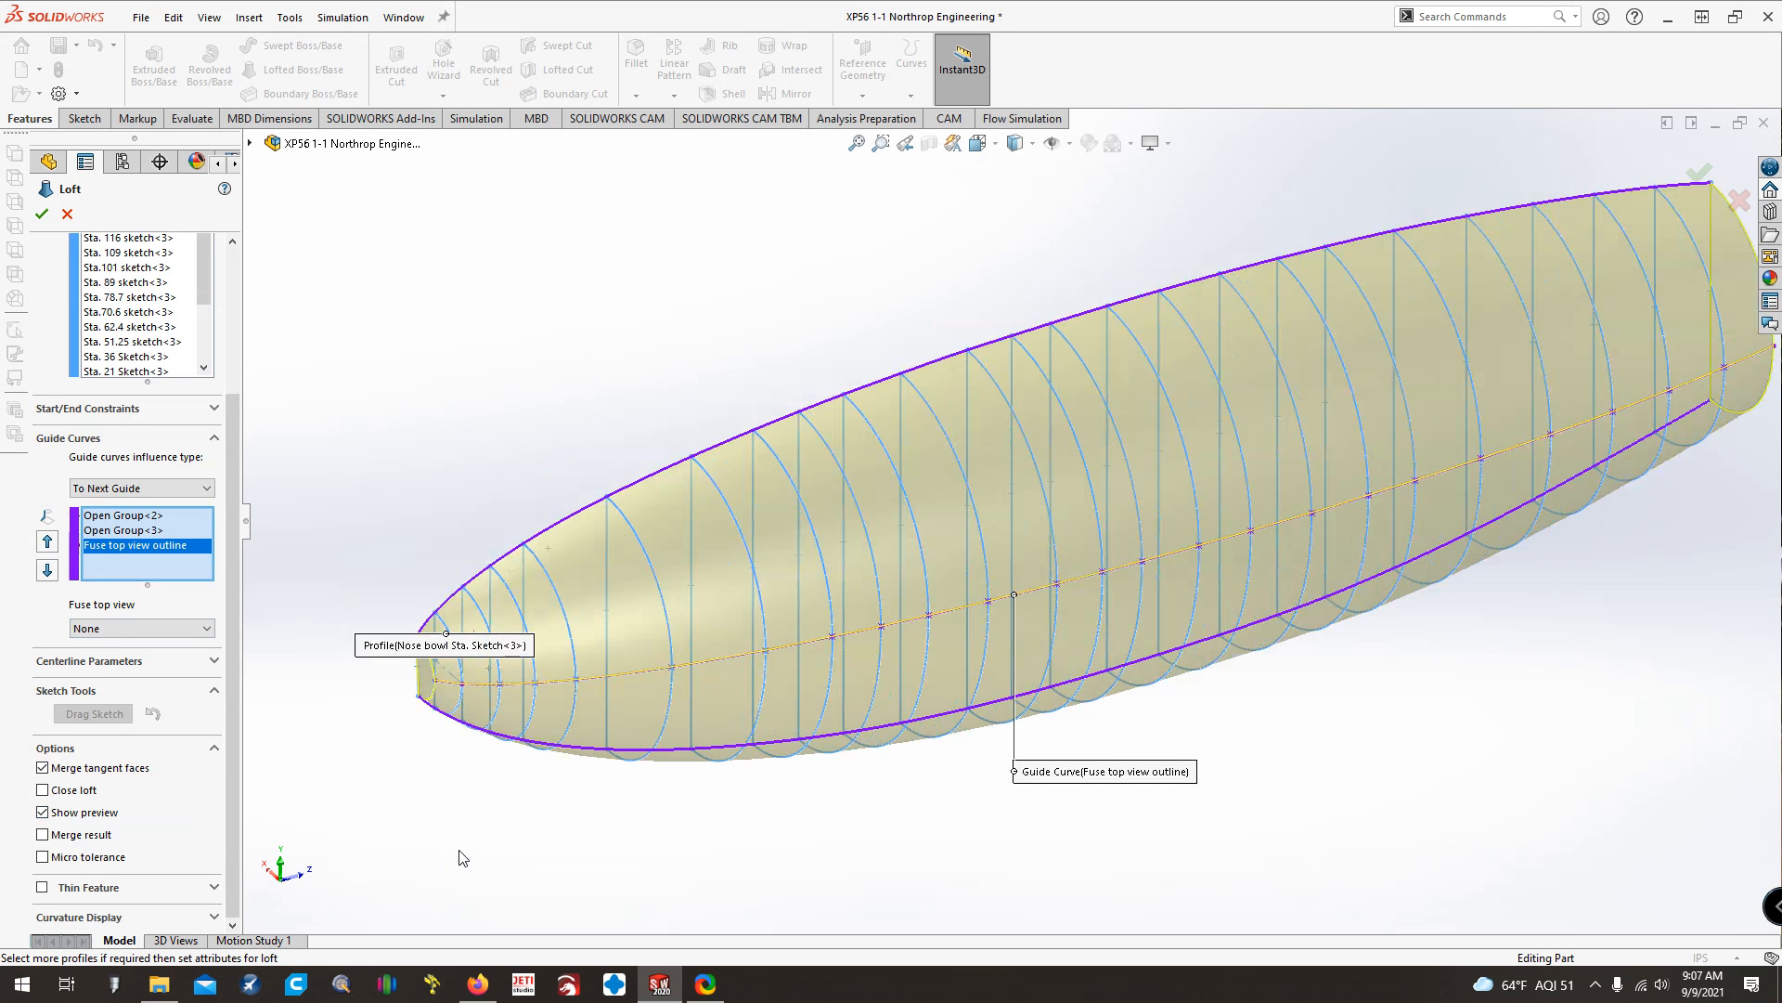
key("Up")
key("Up")
key("Down")
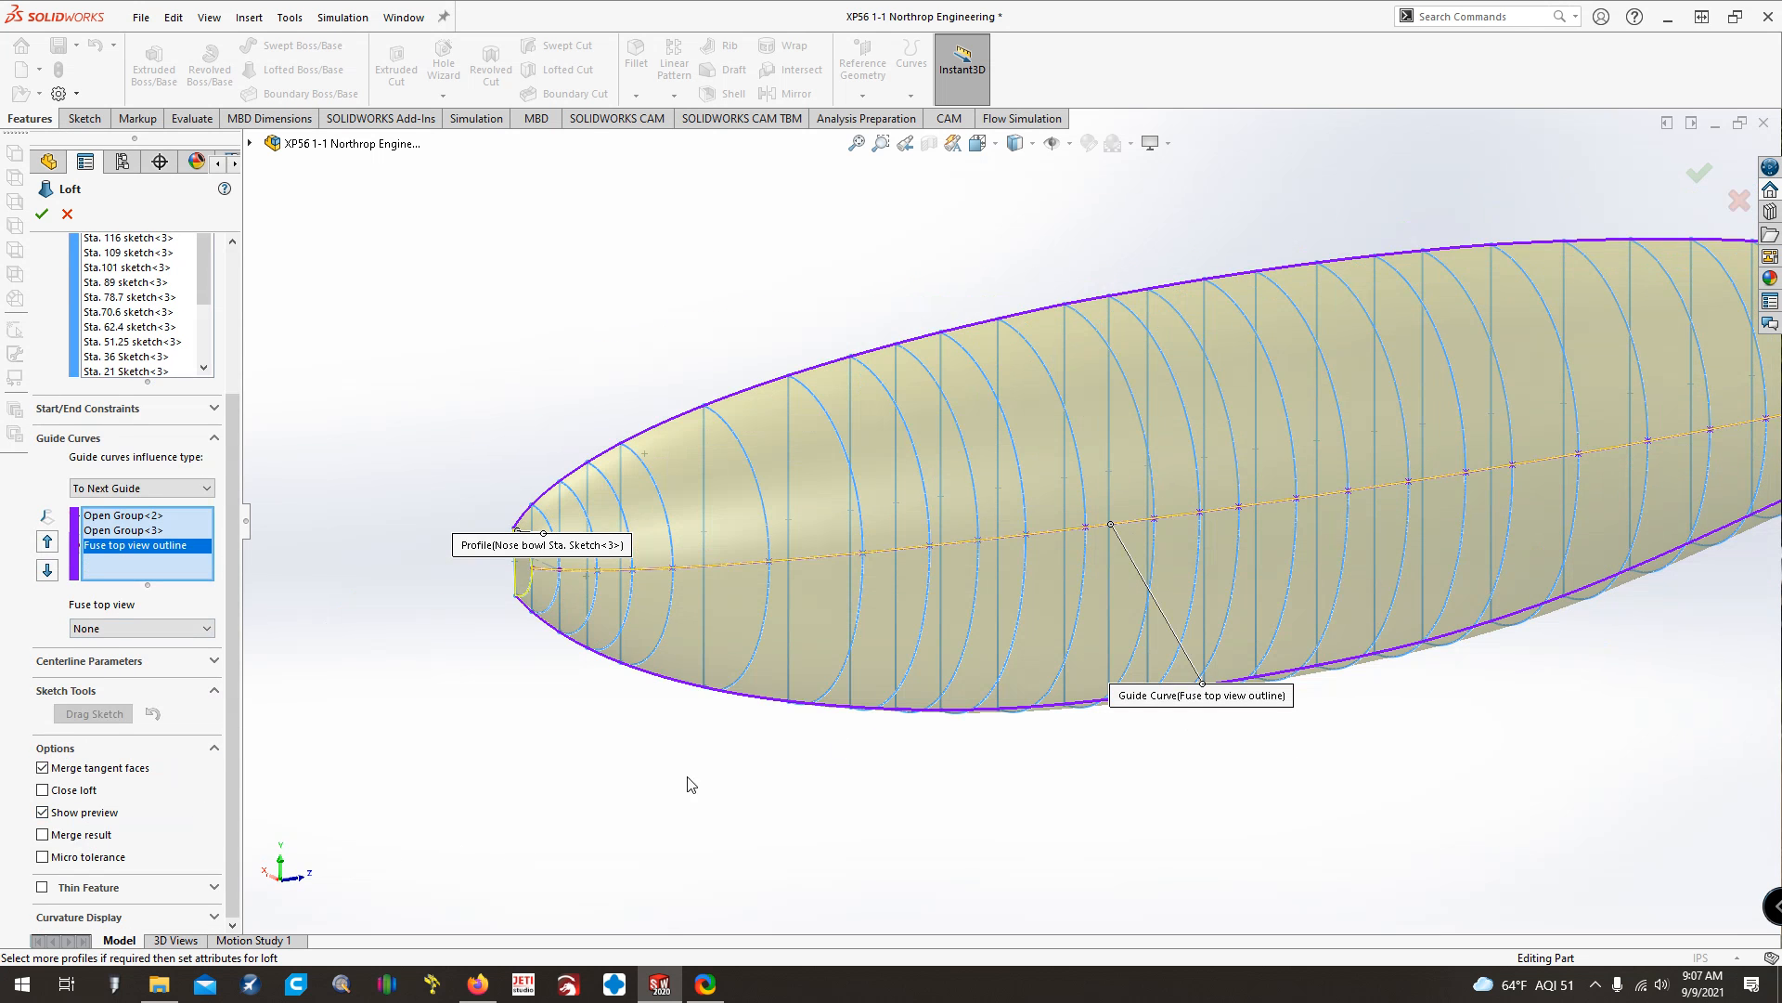
key("ctrl+Left")
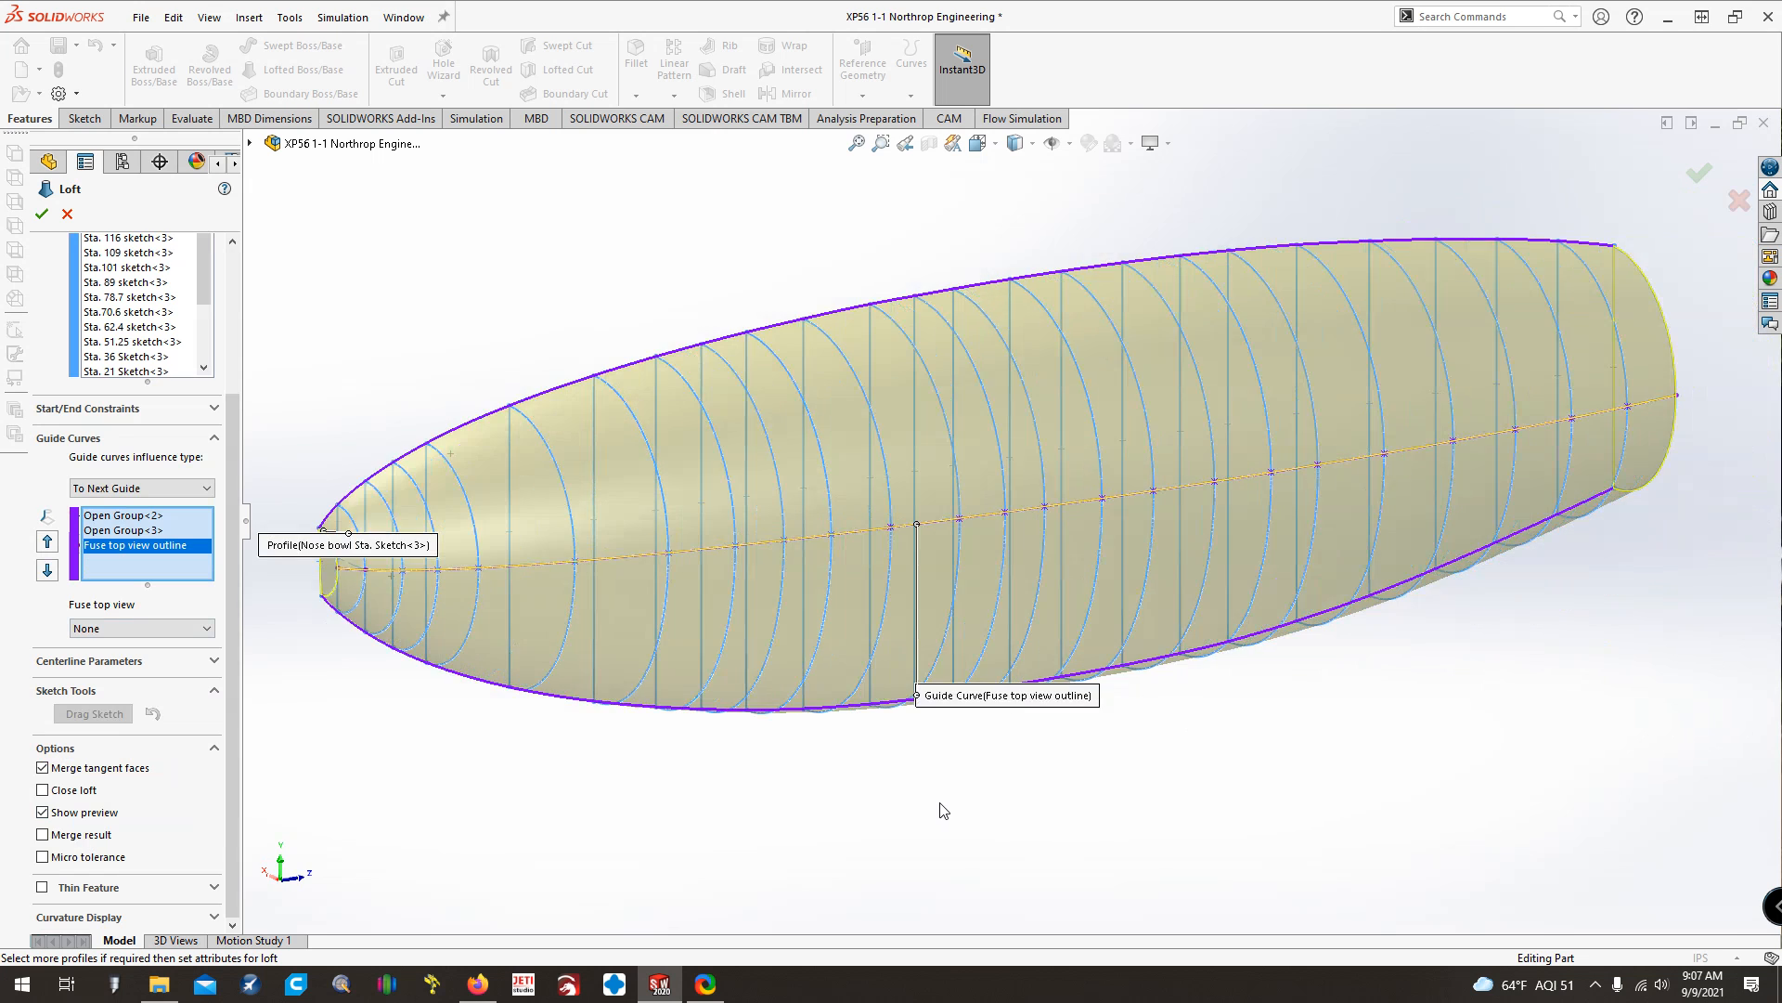
Try the Merge result option with Auto-select off for the feature scope bodies, and turn Merge result off again
left_click(63, 791)
left_click(61, 792)
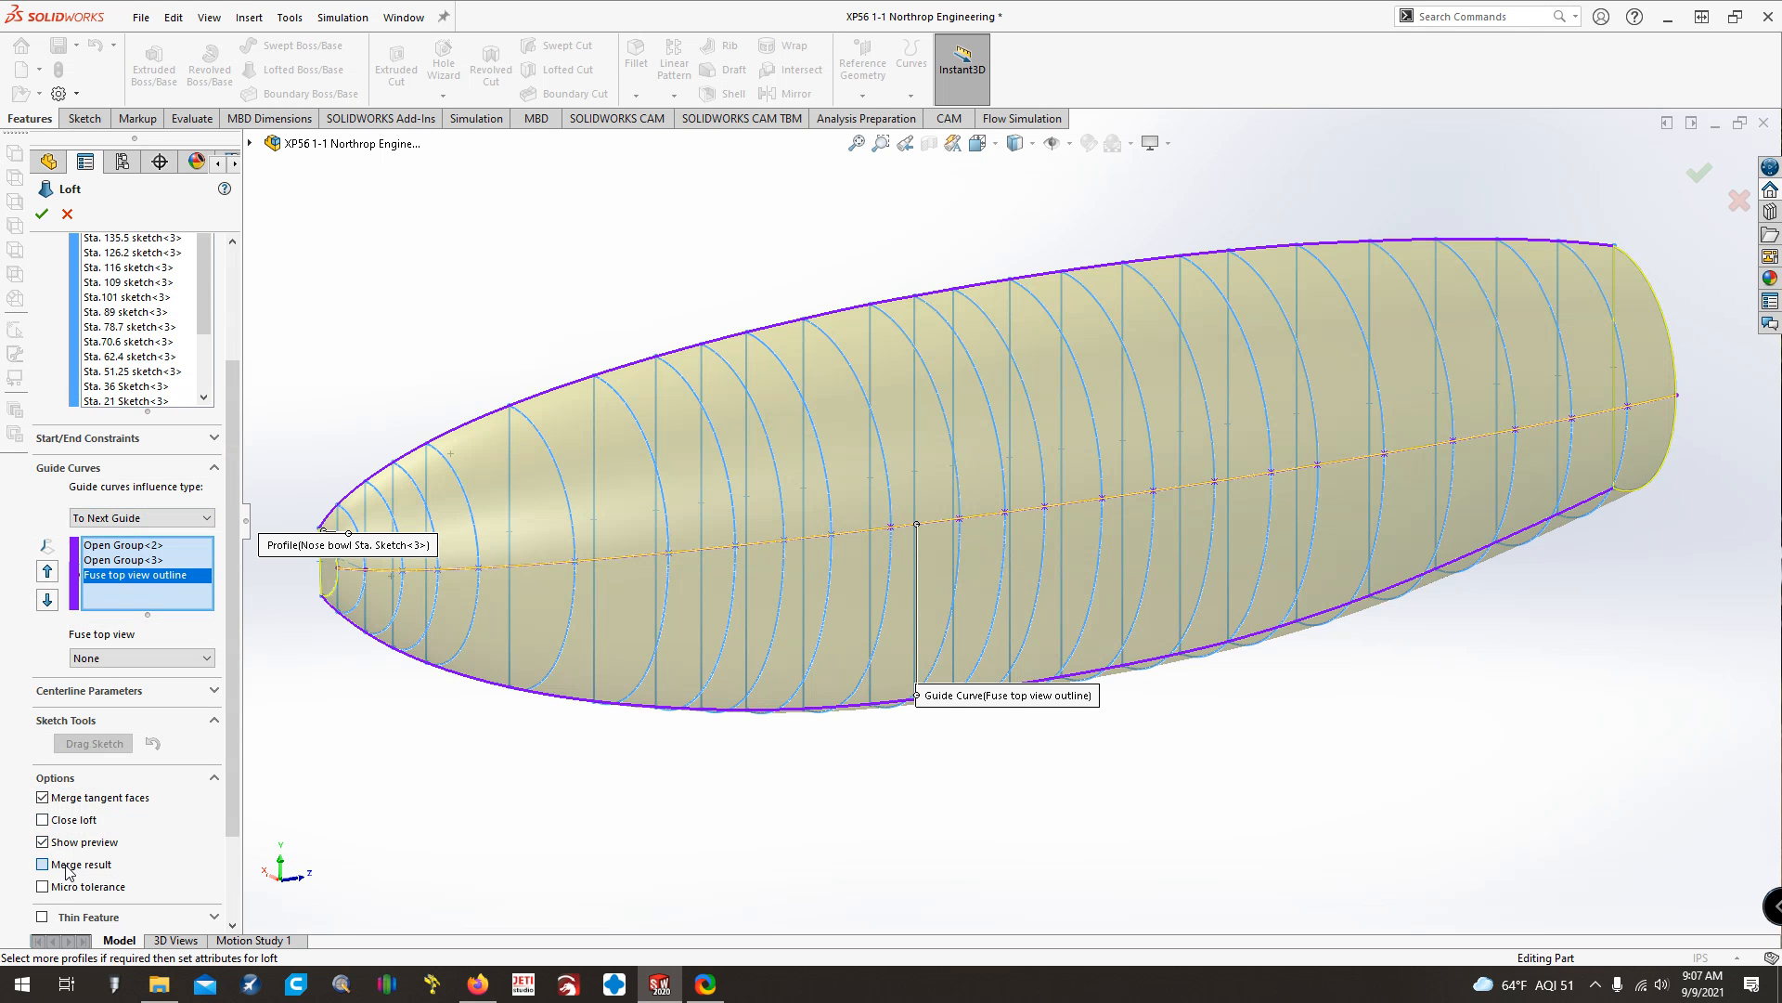
scroll(141, 866, "down", 3)
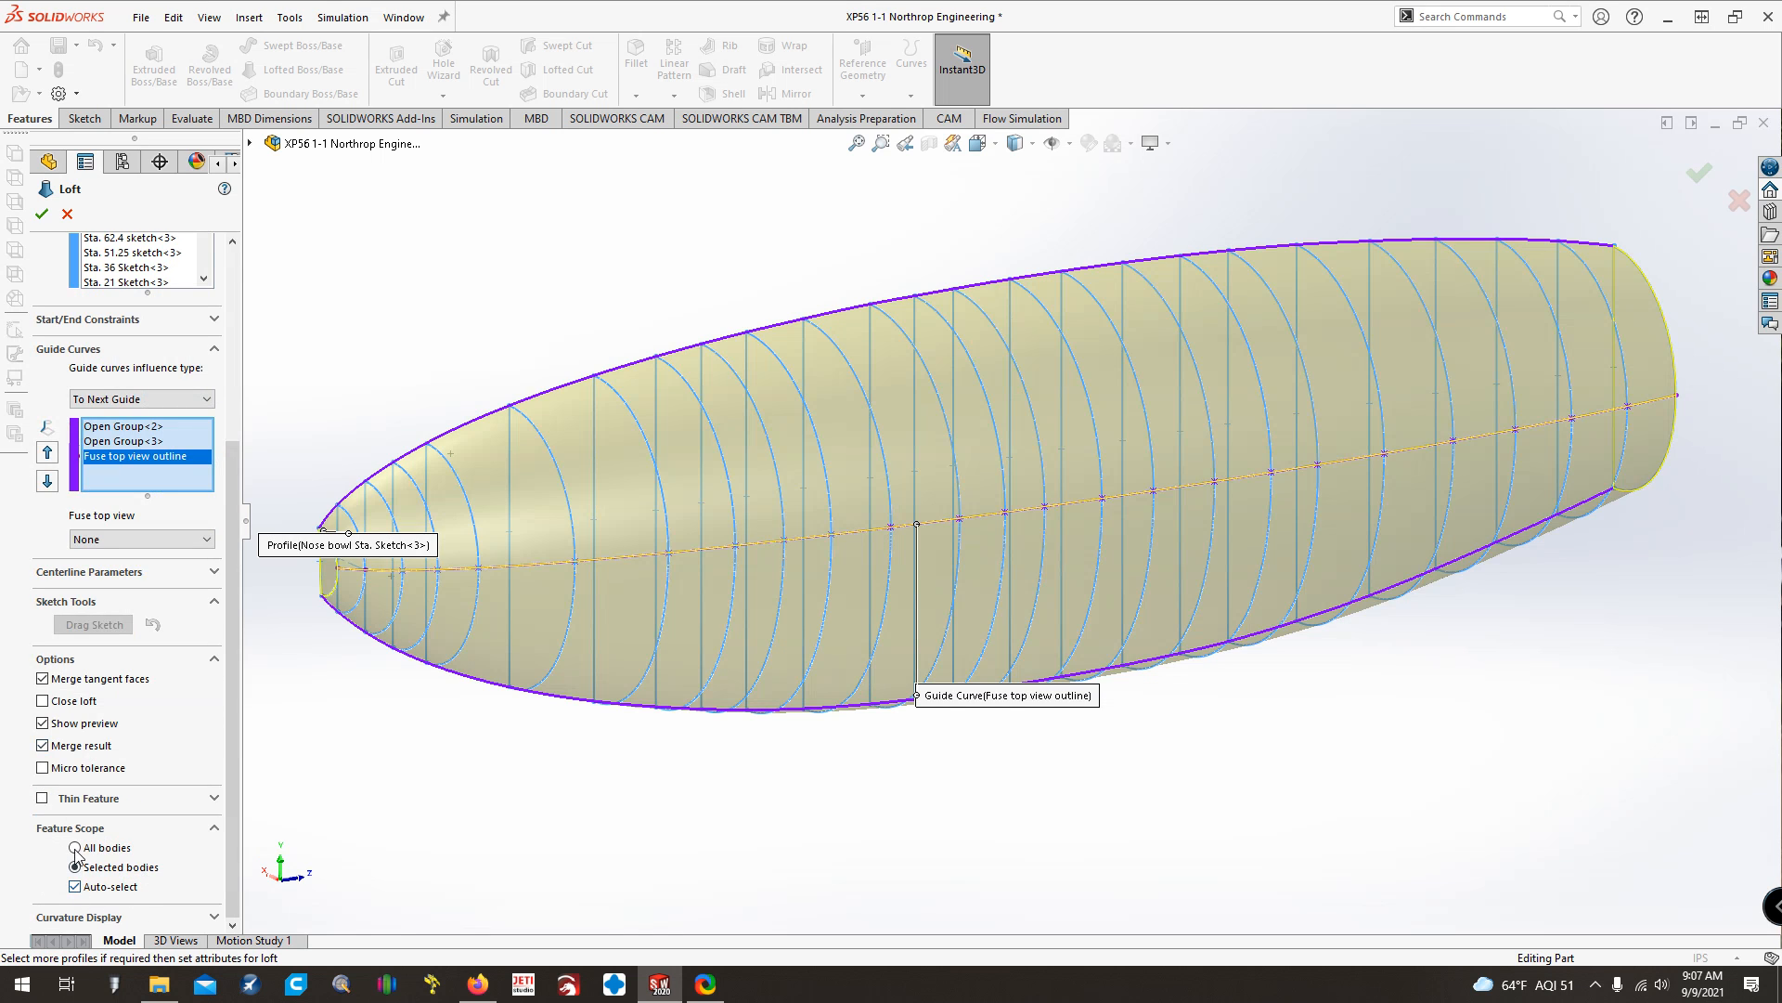
left_click(75, 886)
scroll(111, 846, "down", 2)
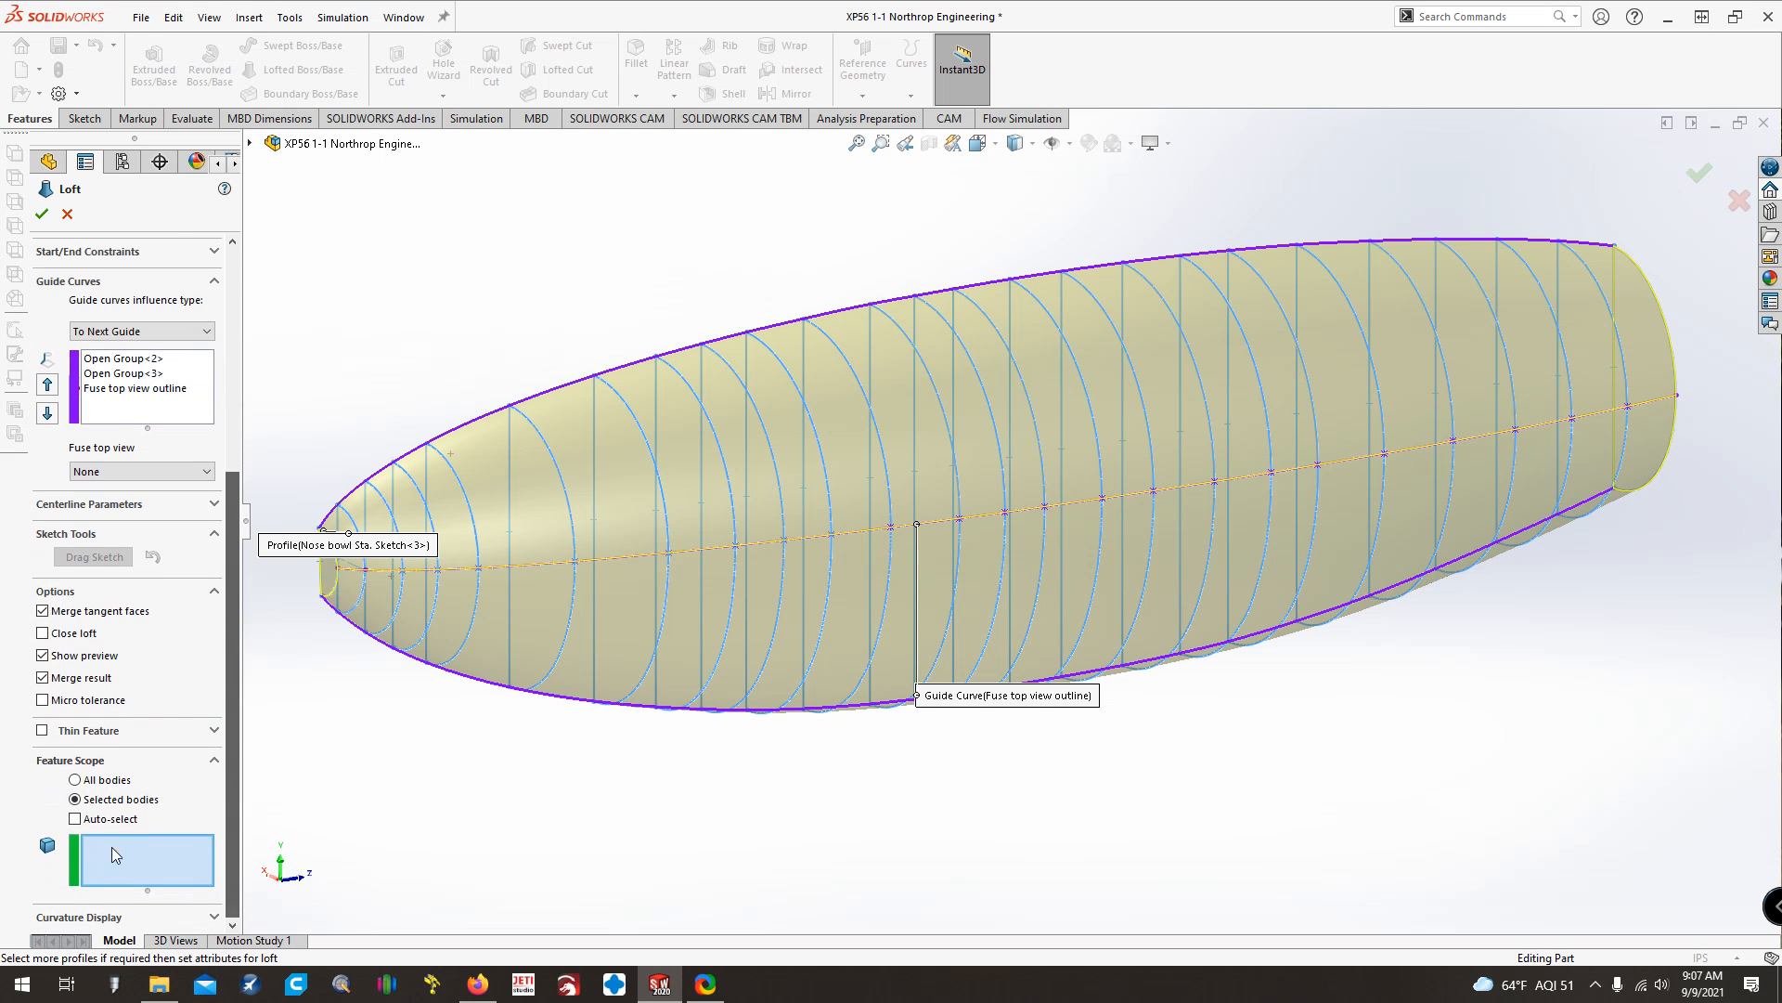
left_click(91, 822)
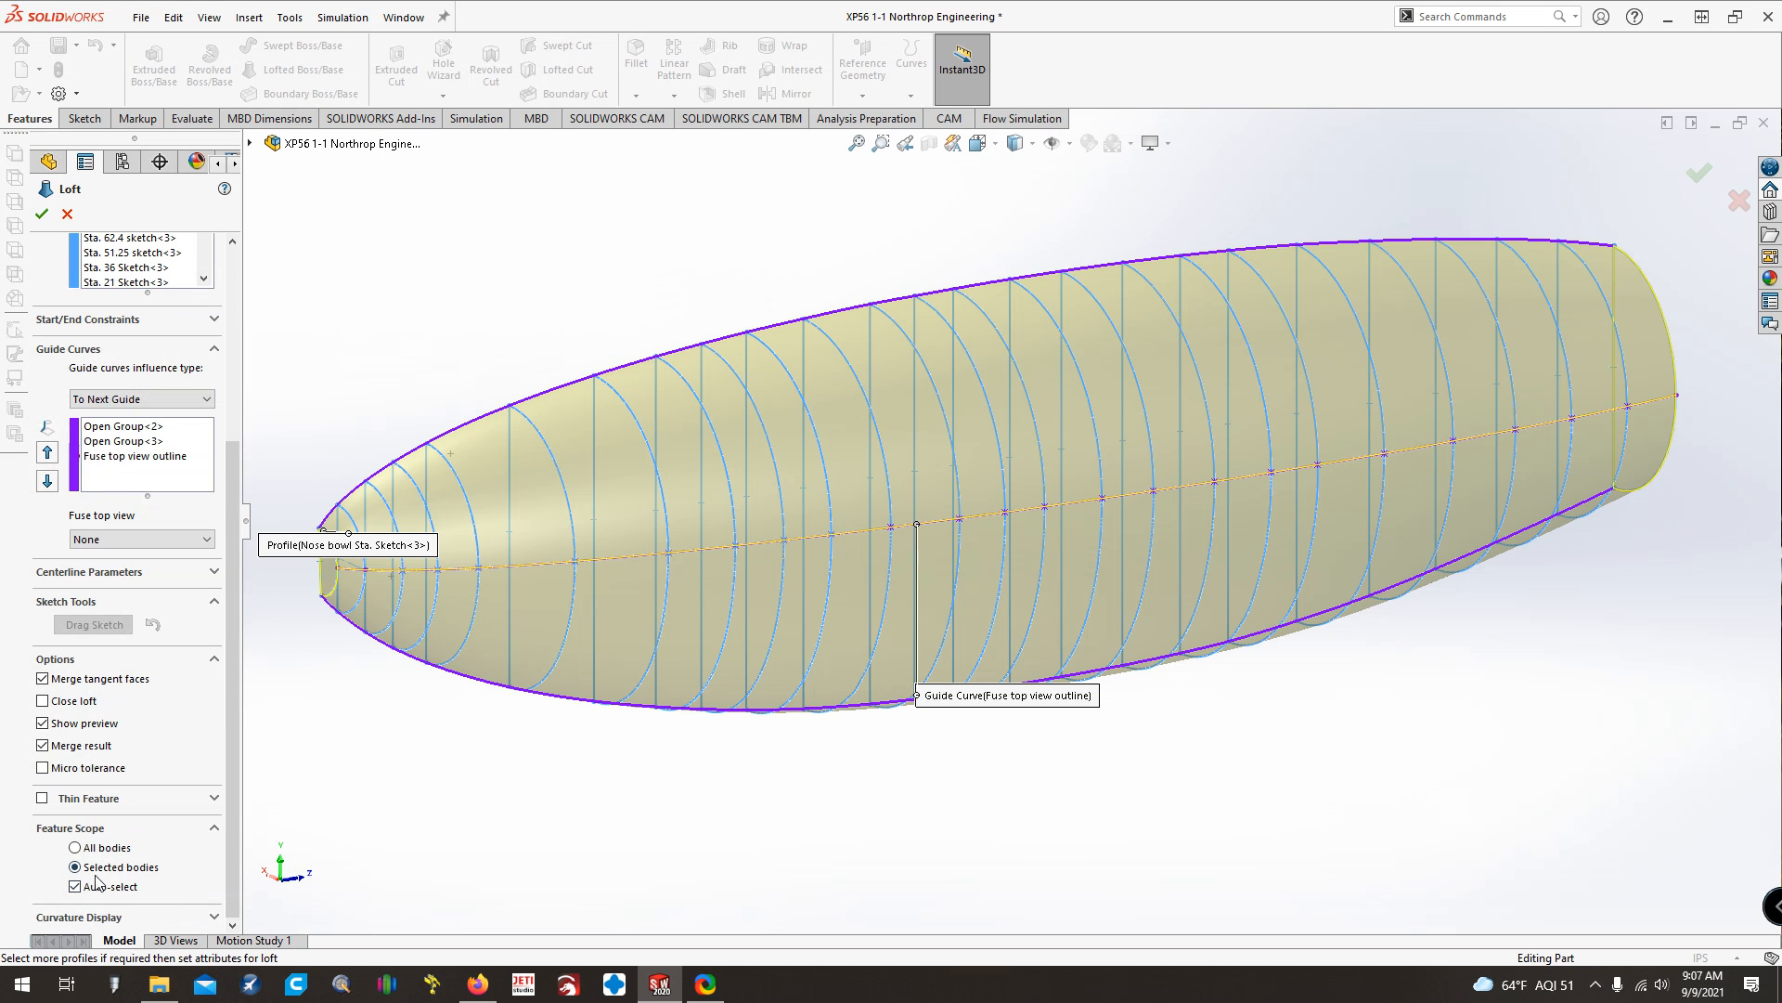
left_click(97, 882)
scroll(283, 859, "down", 3)
scroll(186, 889, "down", 2)
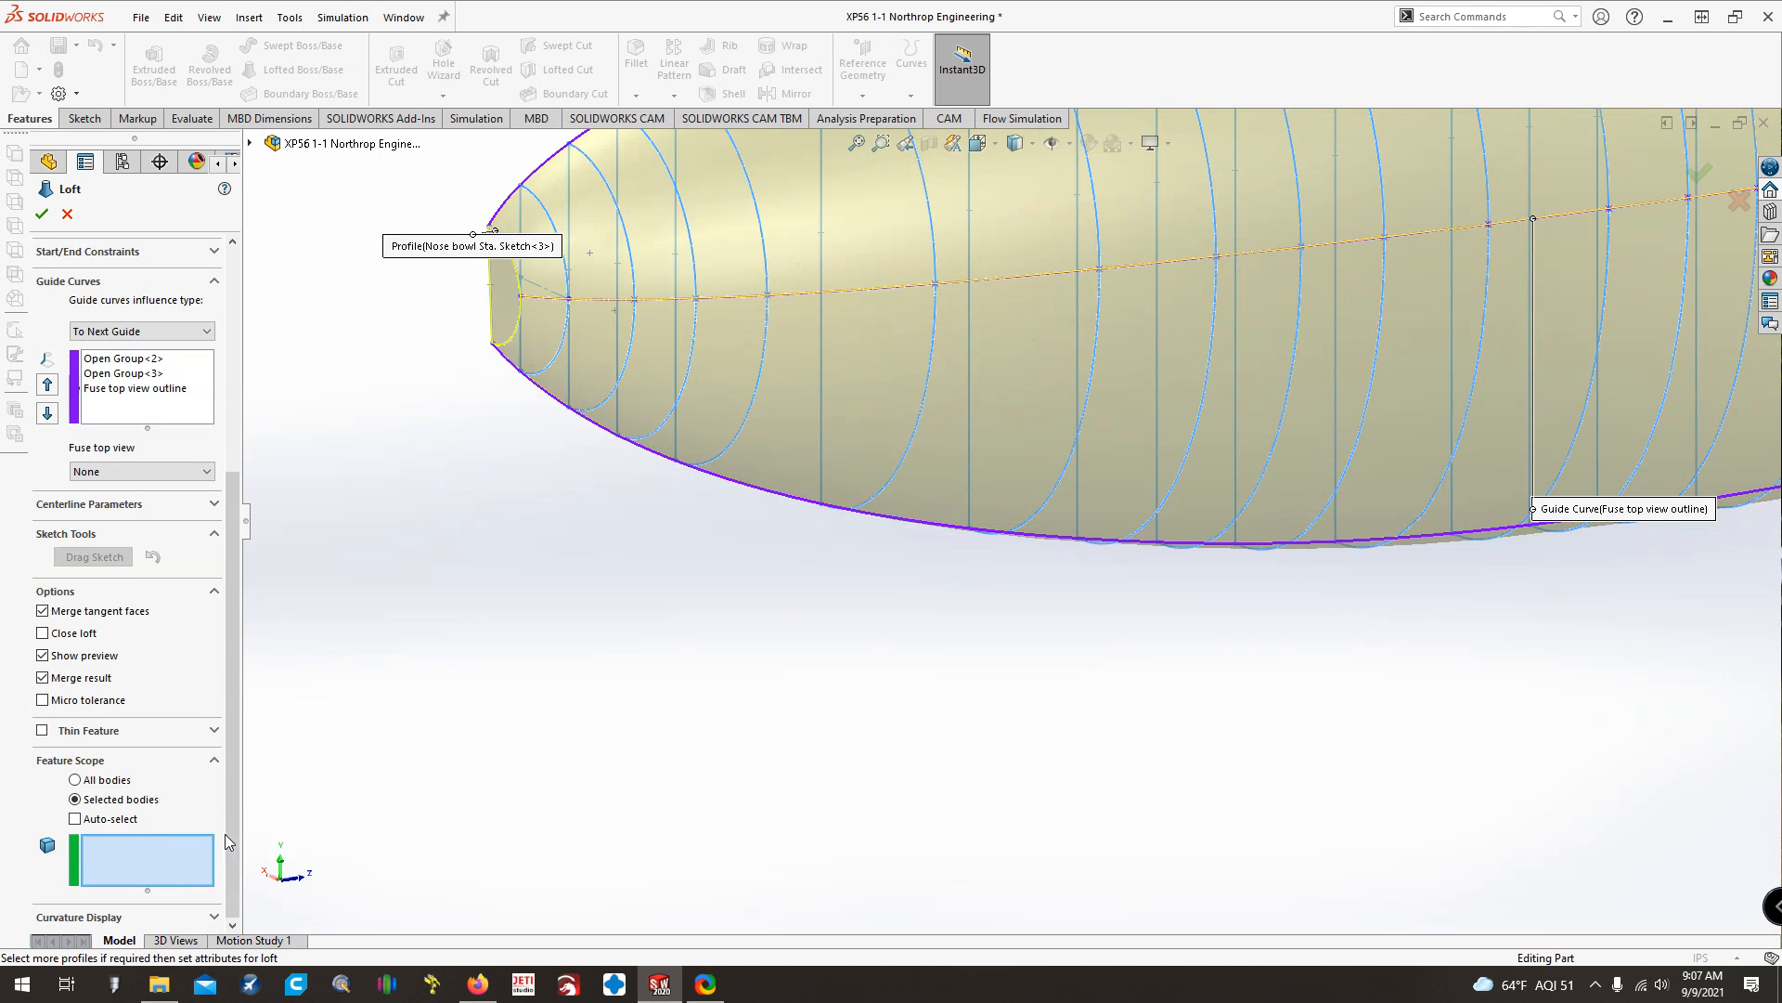
scroll(883, 684, "up", 4)
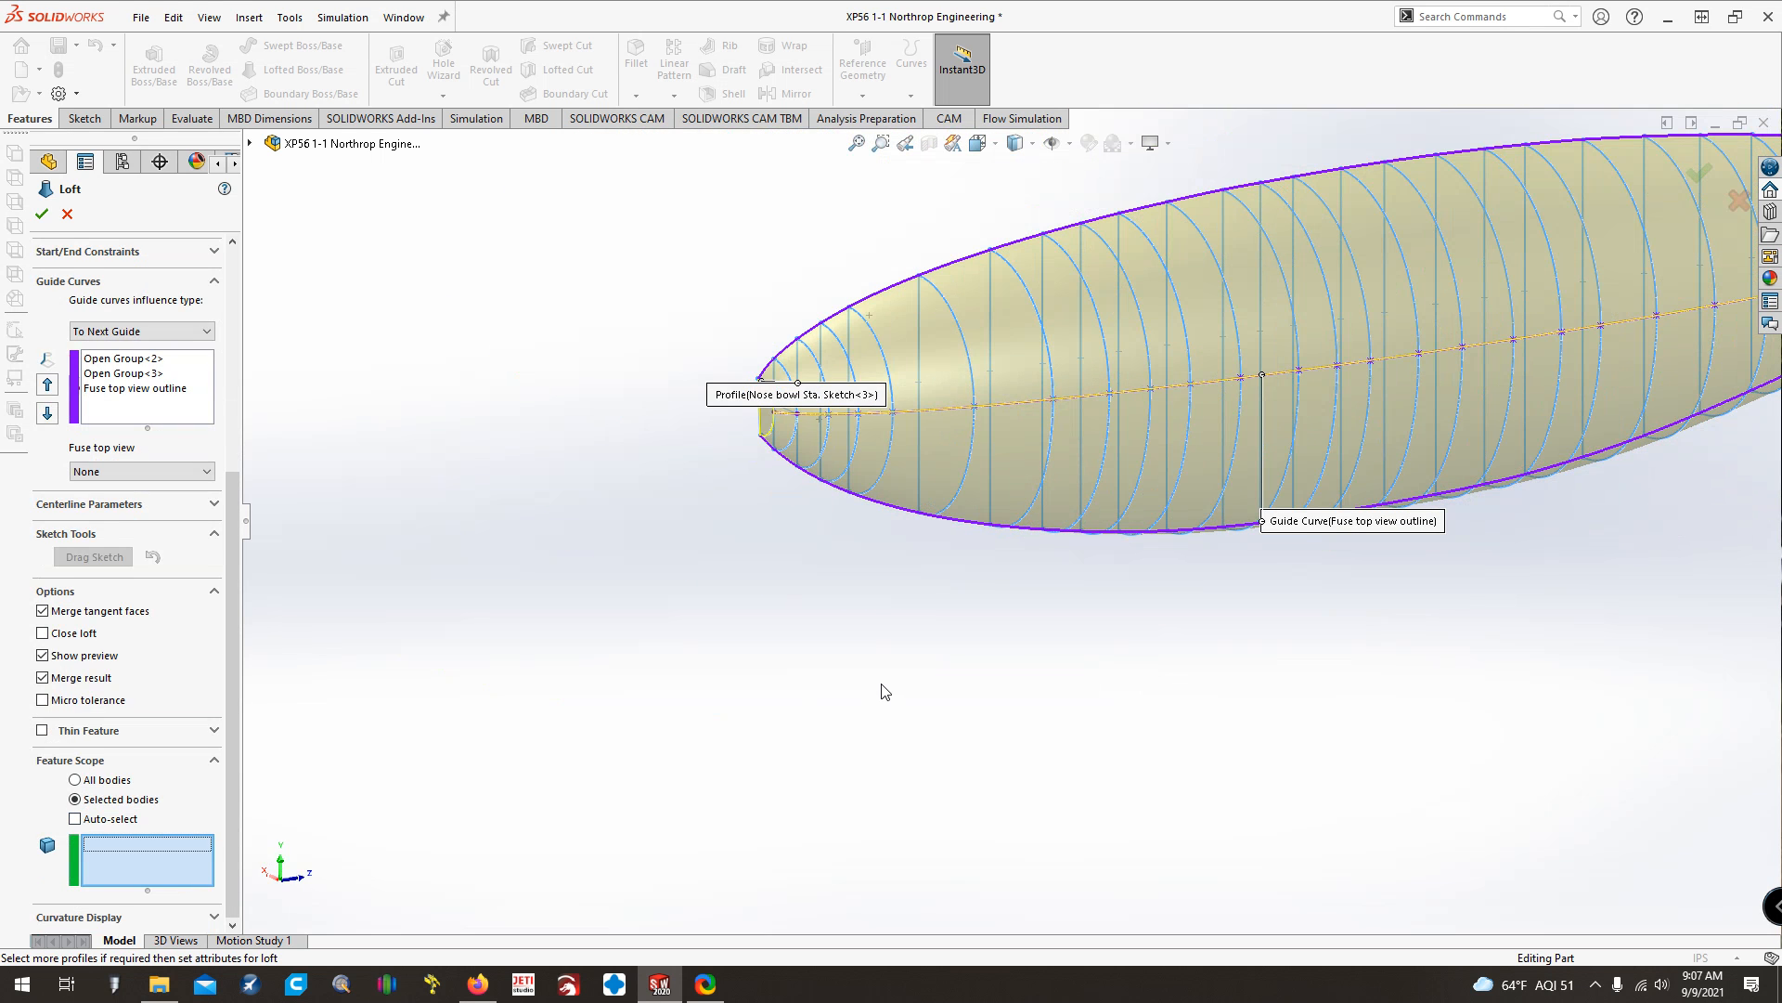
key("f")
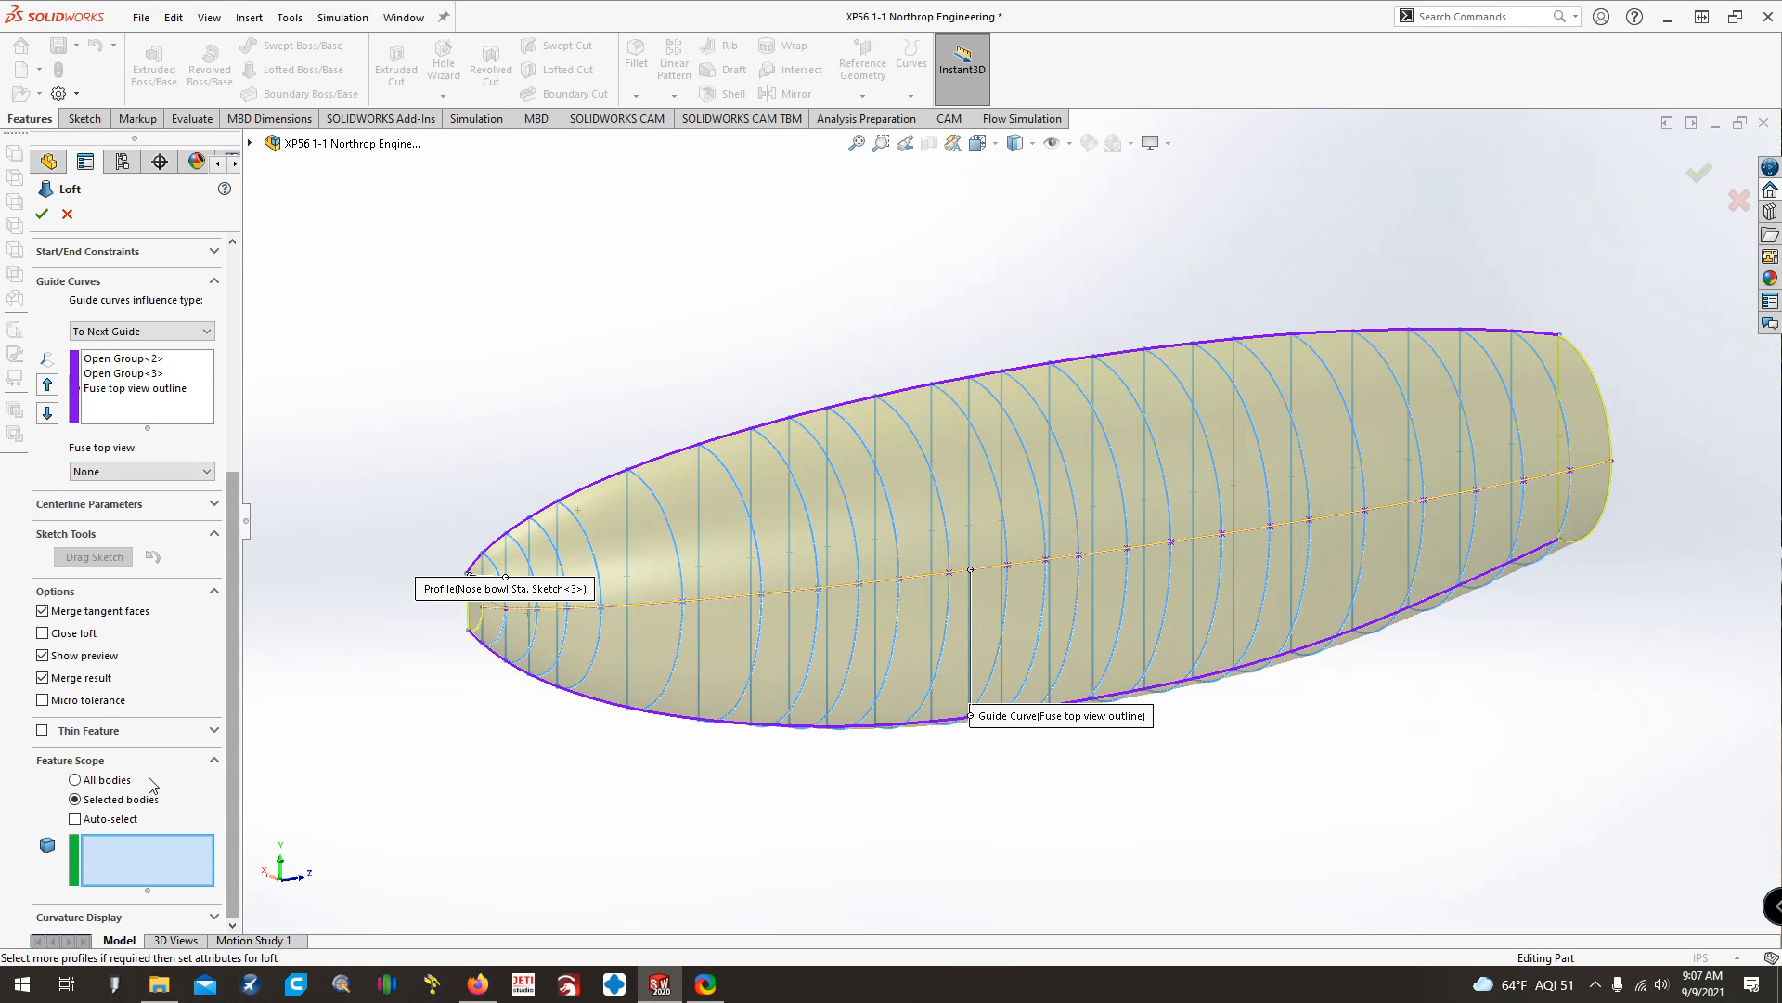
scroll(79, 817, "up", 2)
left_click(43, 767)
scroll(121, 761, "up", 2)
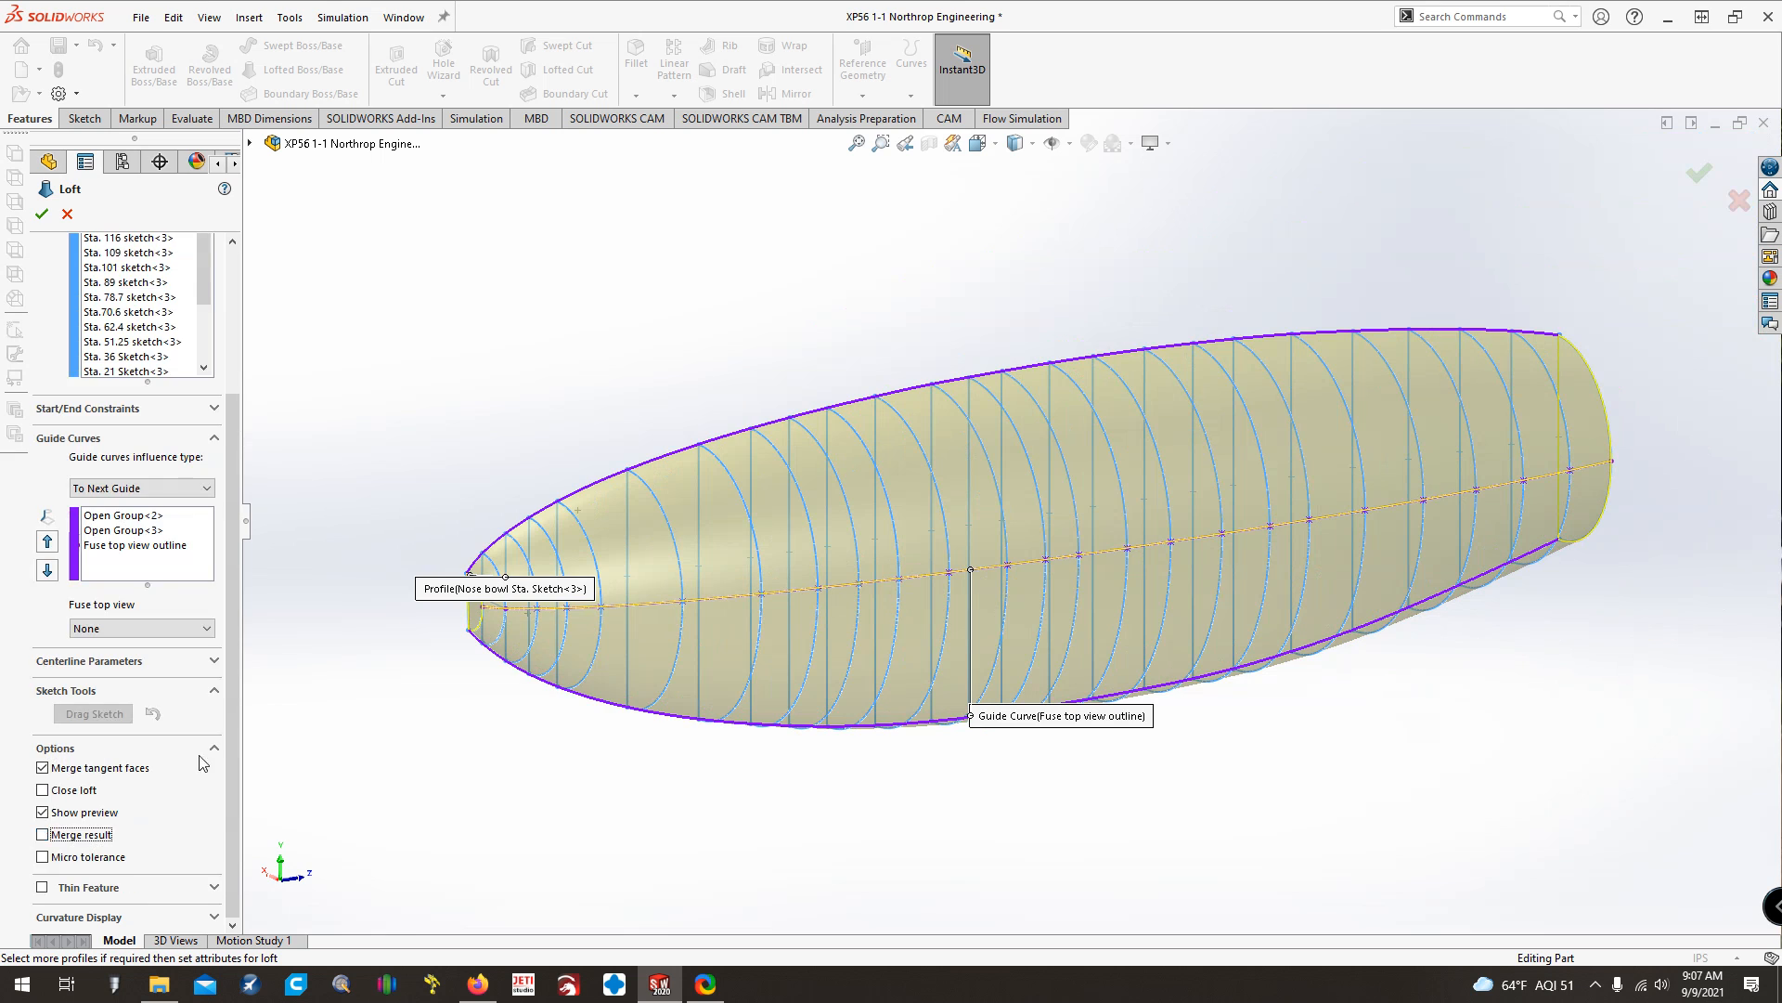
Leave the loft definition without applying changes and show the Fuselage loft feature's solid body
scroll(231, 644, "up", 3)
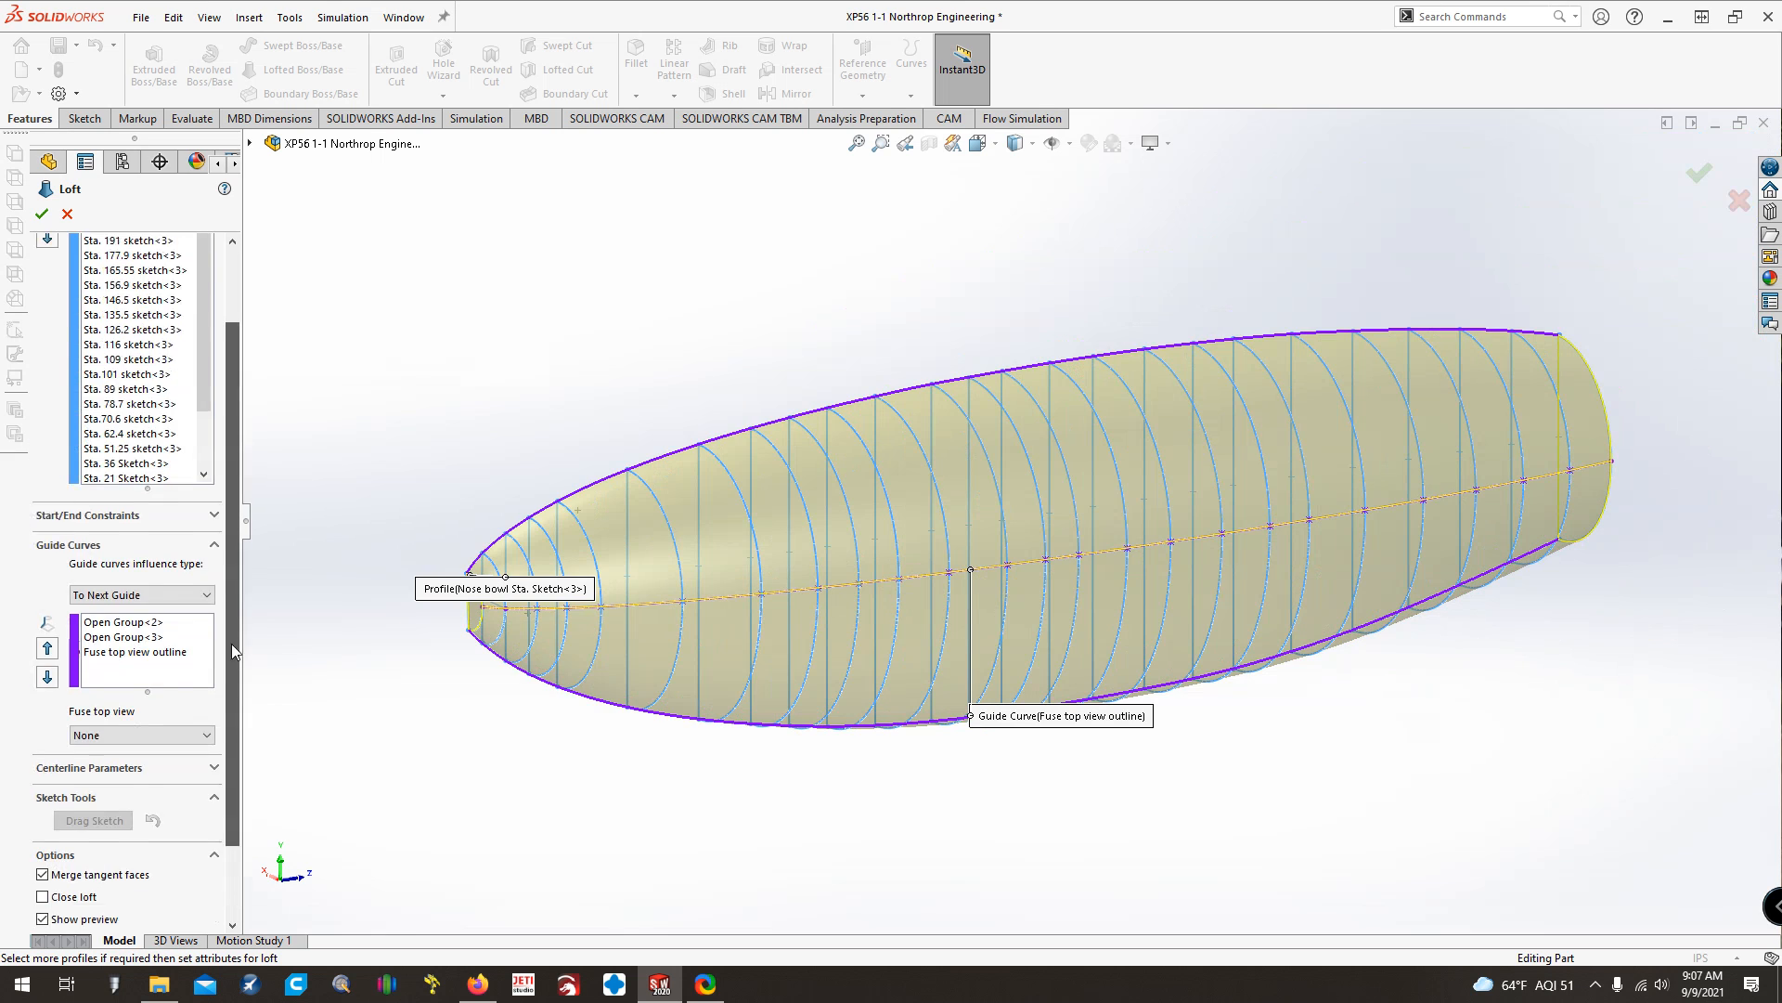
left_click(64, 212)
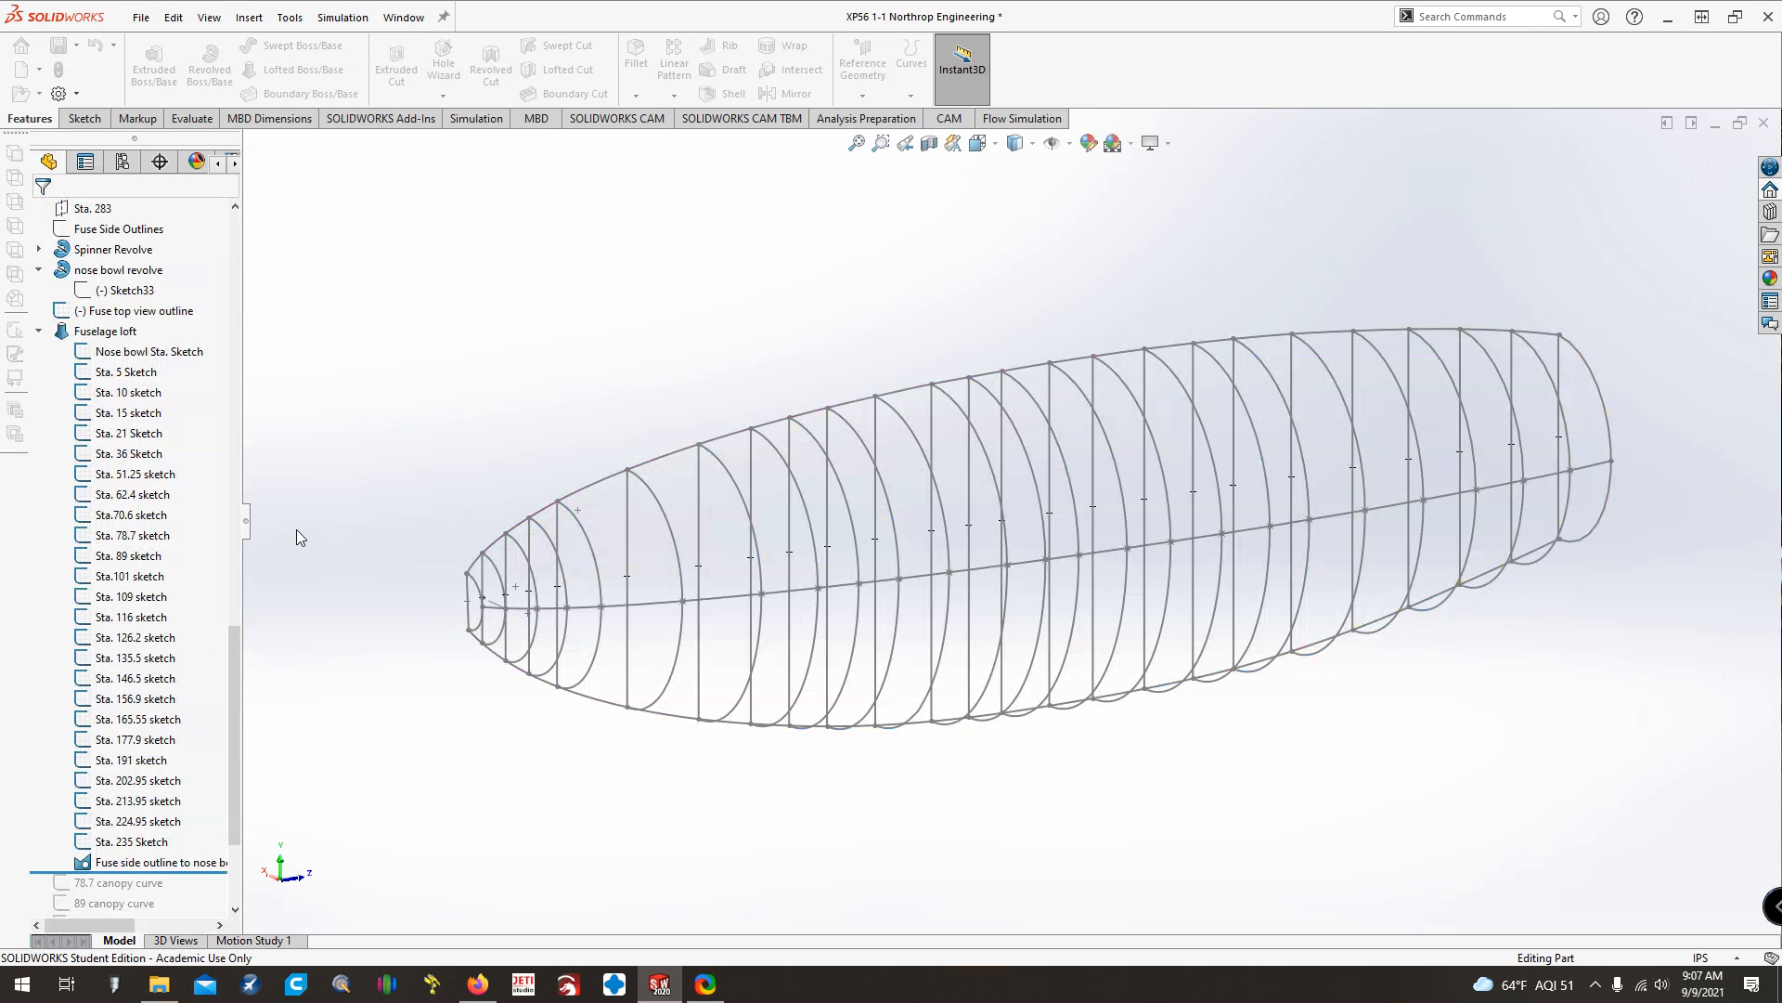
right_click(90, 333)
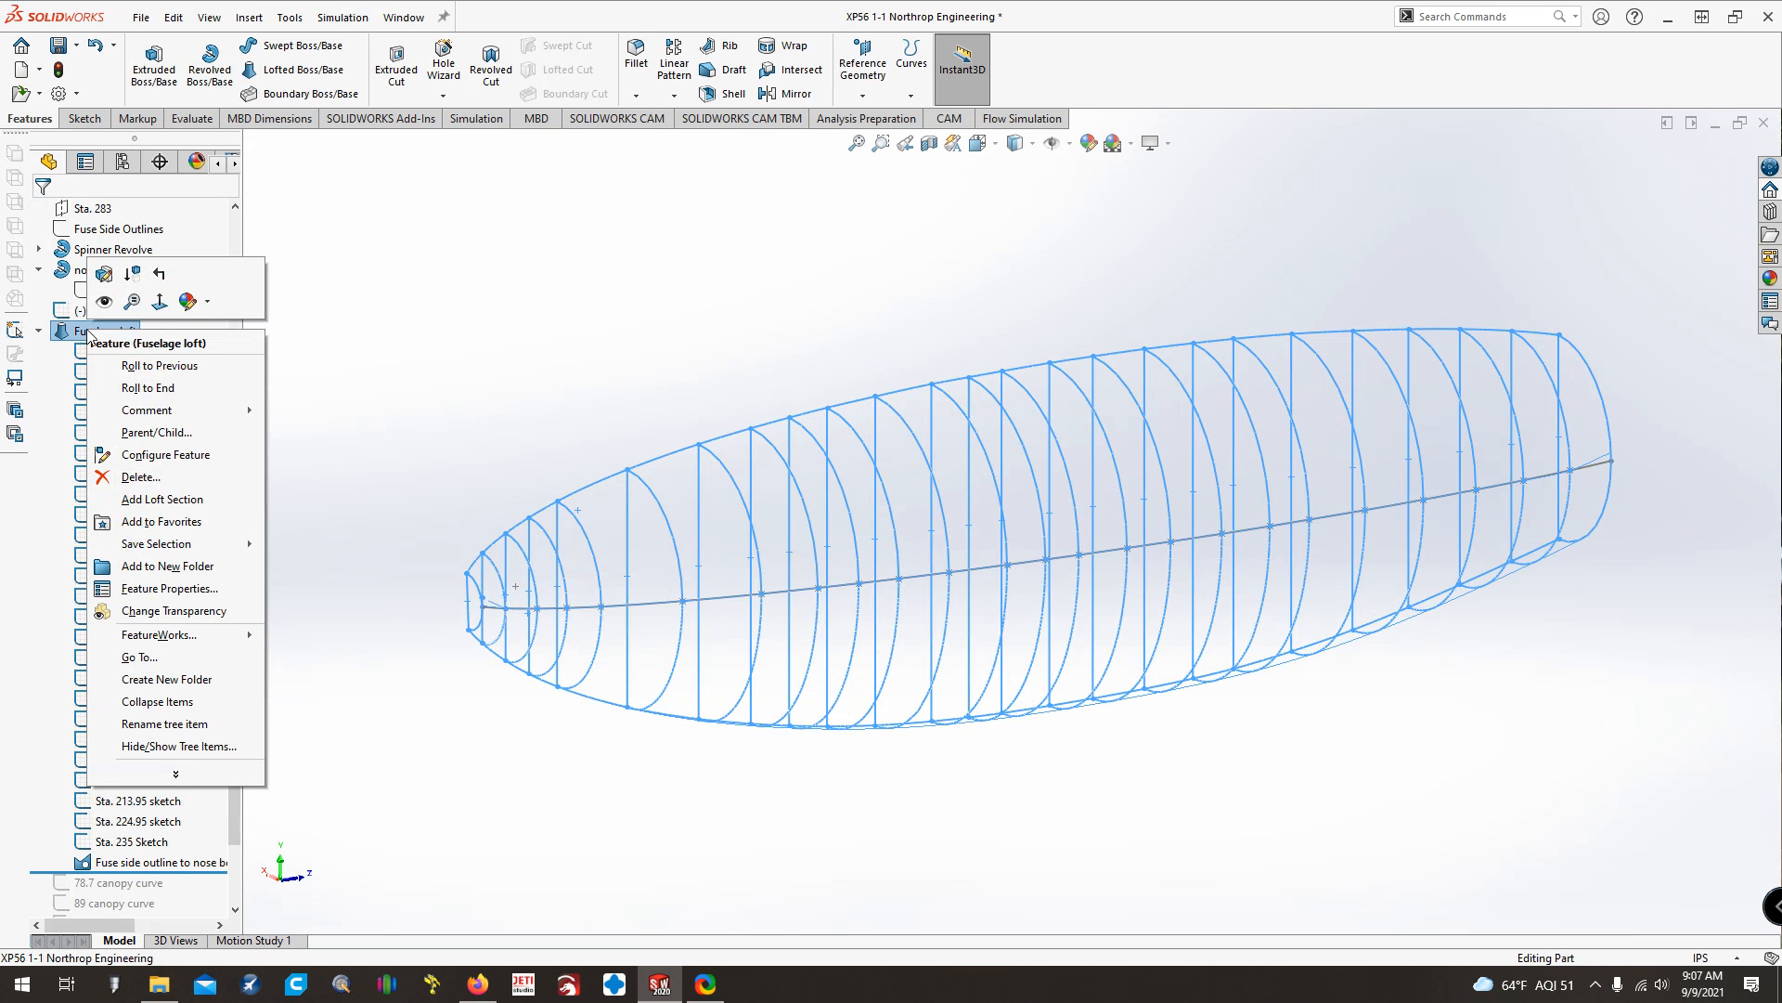
left_click(104, 302)
left_click(399, 832)
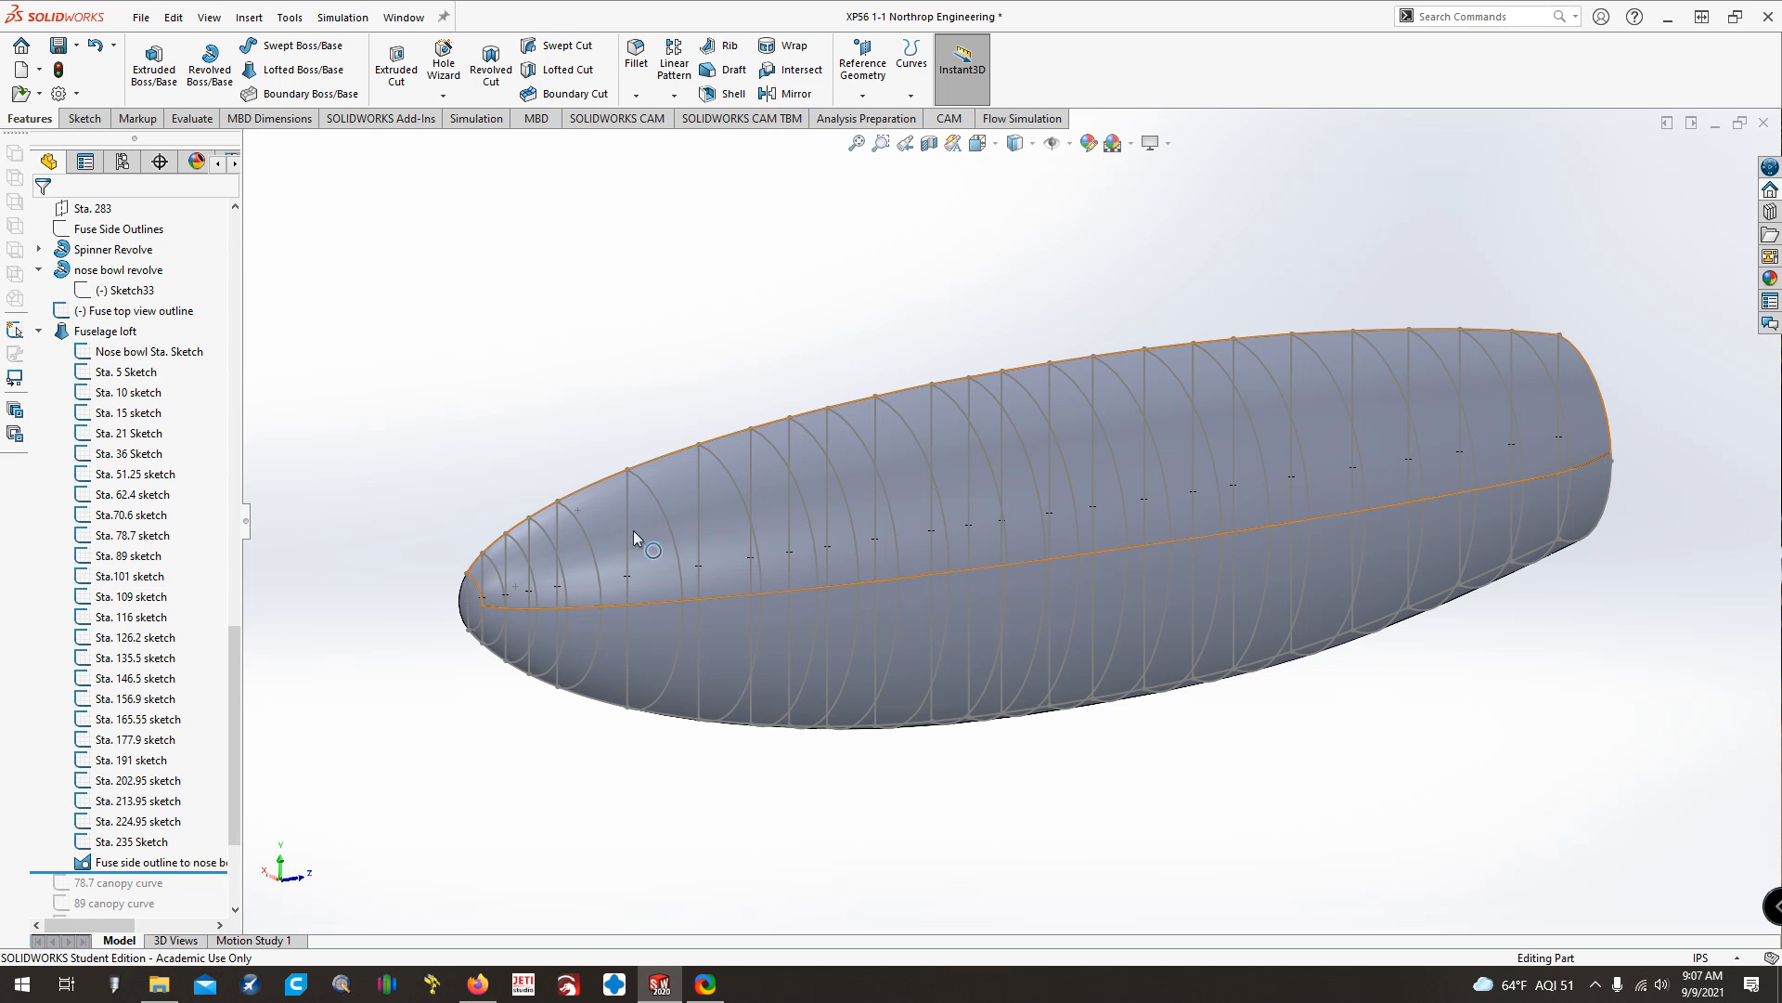
Hide the Nose bowl Sta., Sta. 5, Sta. 10 and Sta. 15 sketches, and inspect the nose end of the loft
right_click(138, 350)
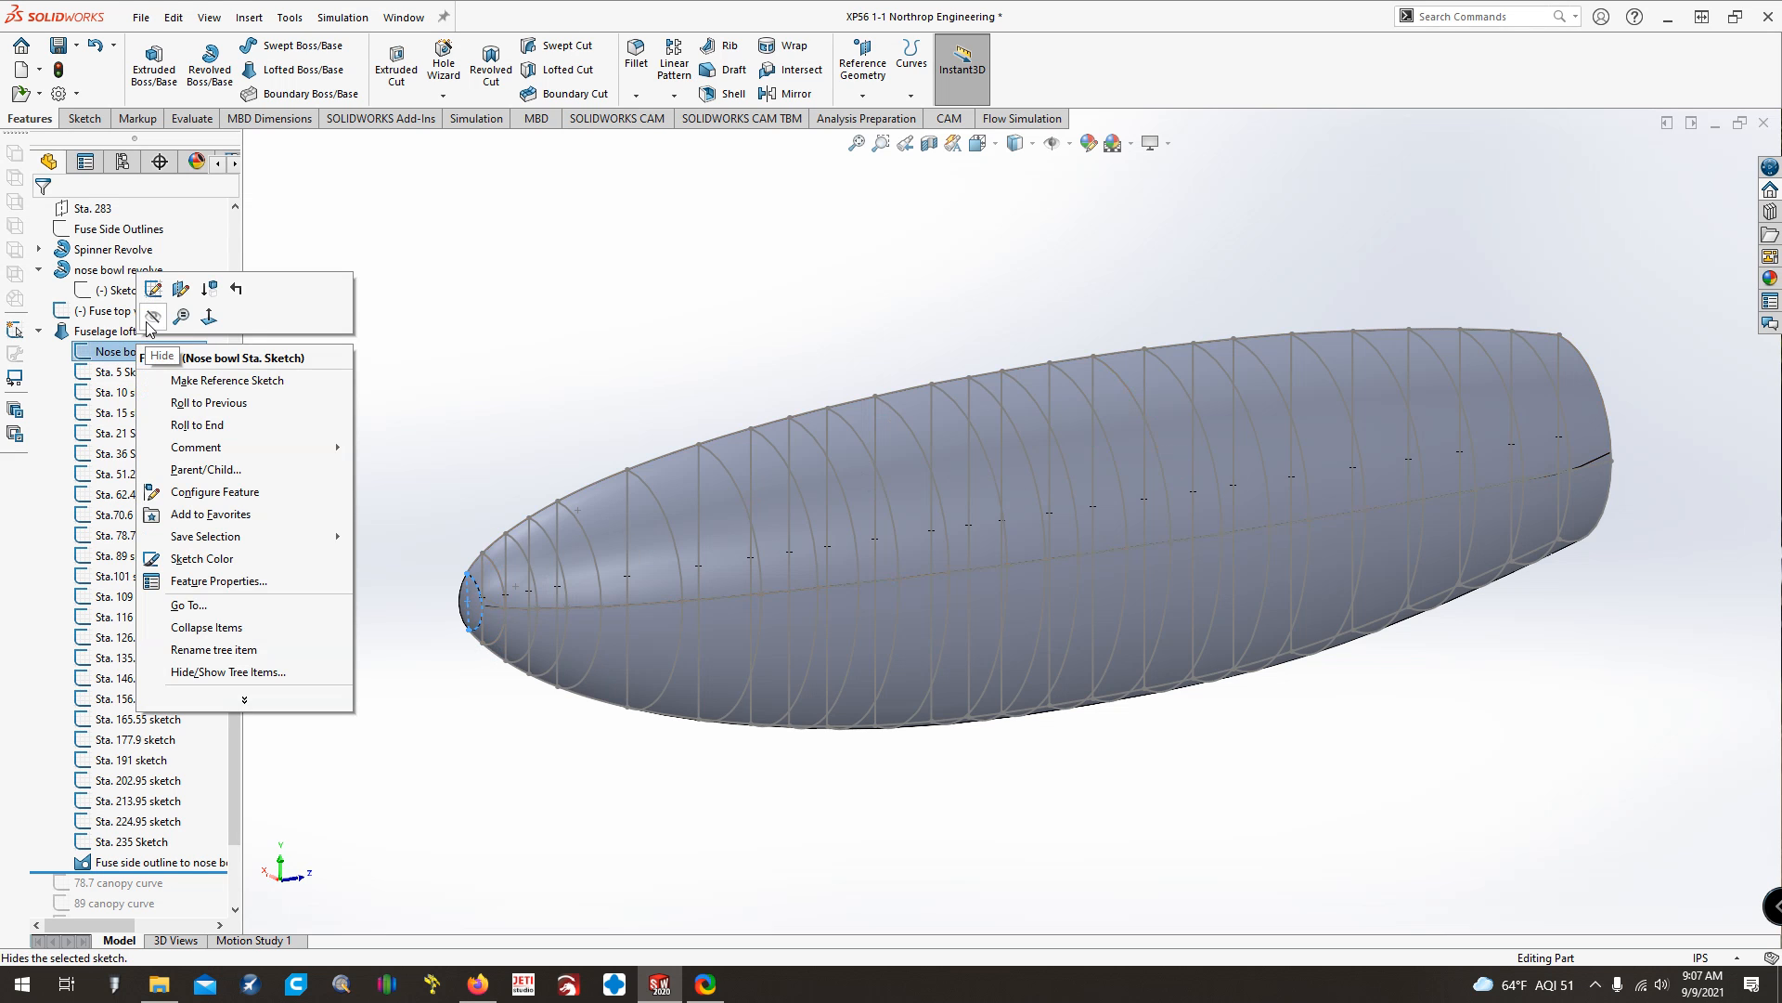
left_click(149, 322)
right_click(138, 371)
left_click(146, 351)
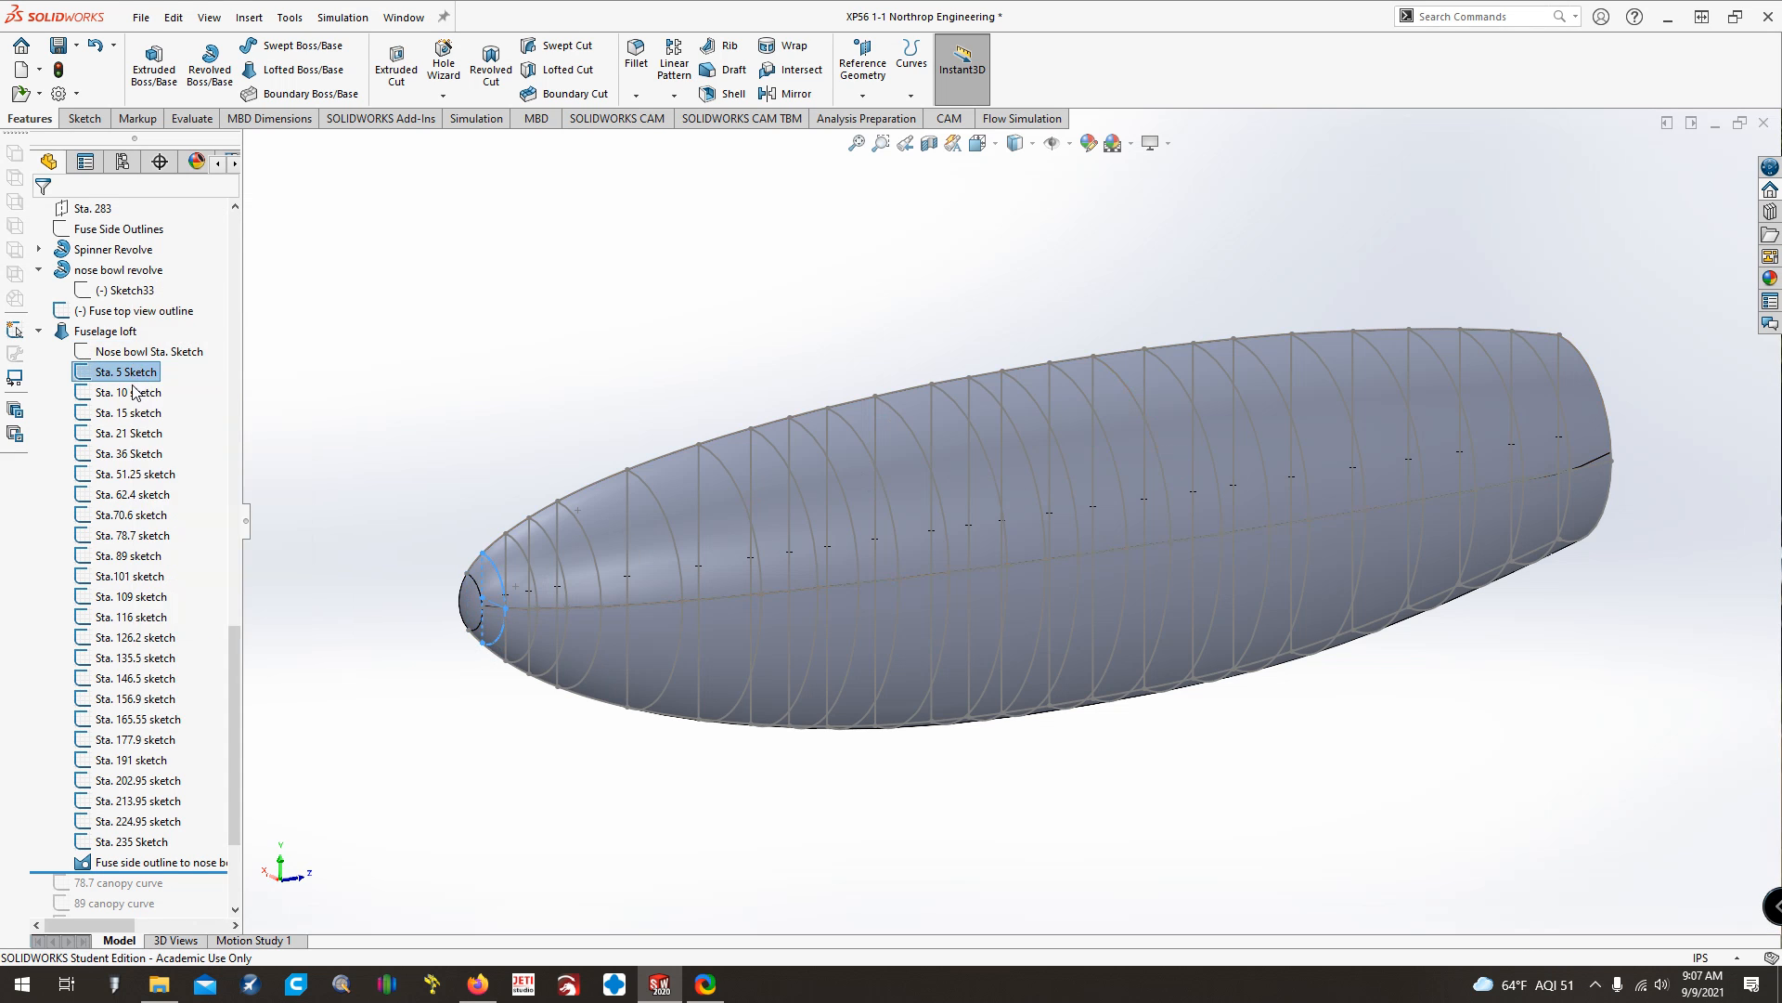
right_click(137, 392)
left_click(144, 372)
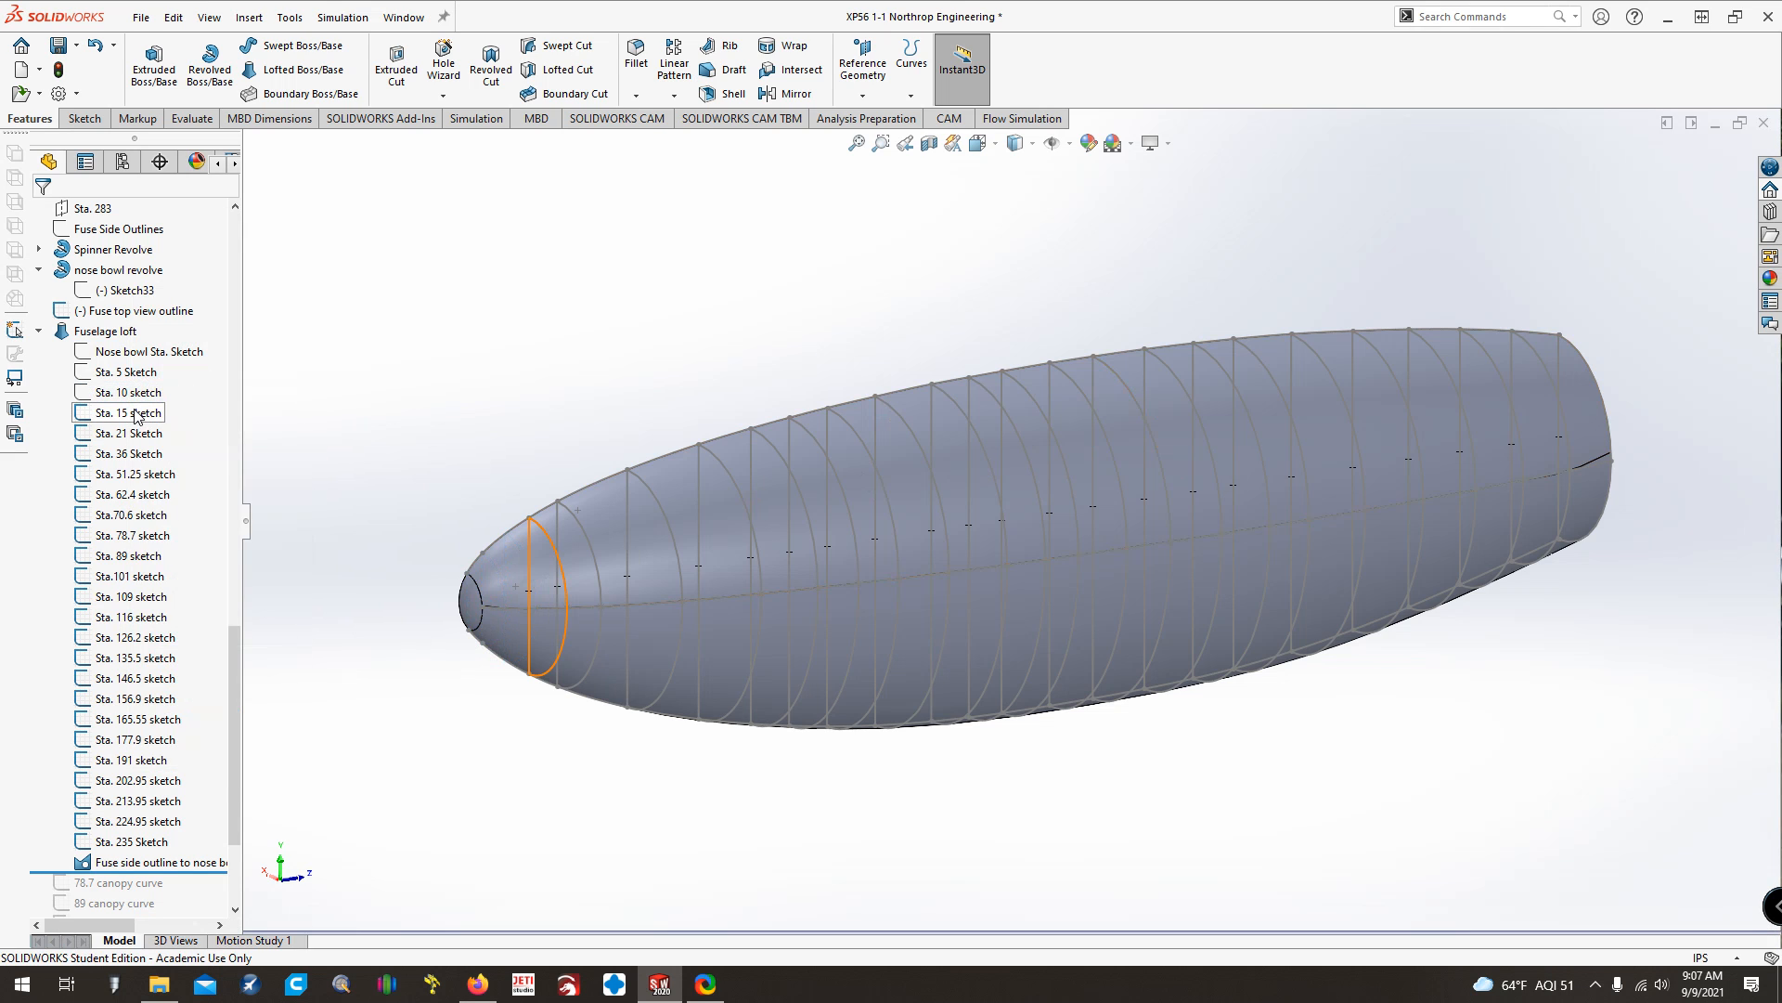
right_click(137, 412)
left_click(146, 393)
scroll(681, 560, "down", 5)
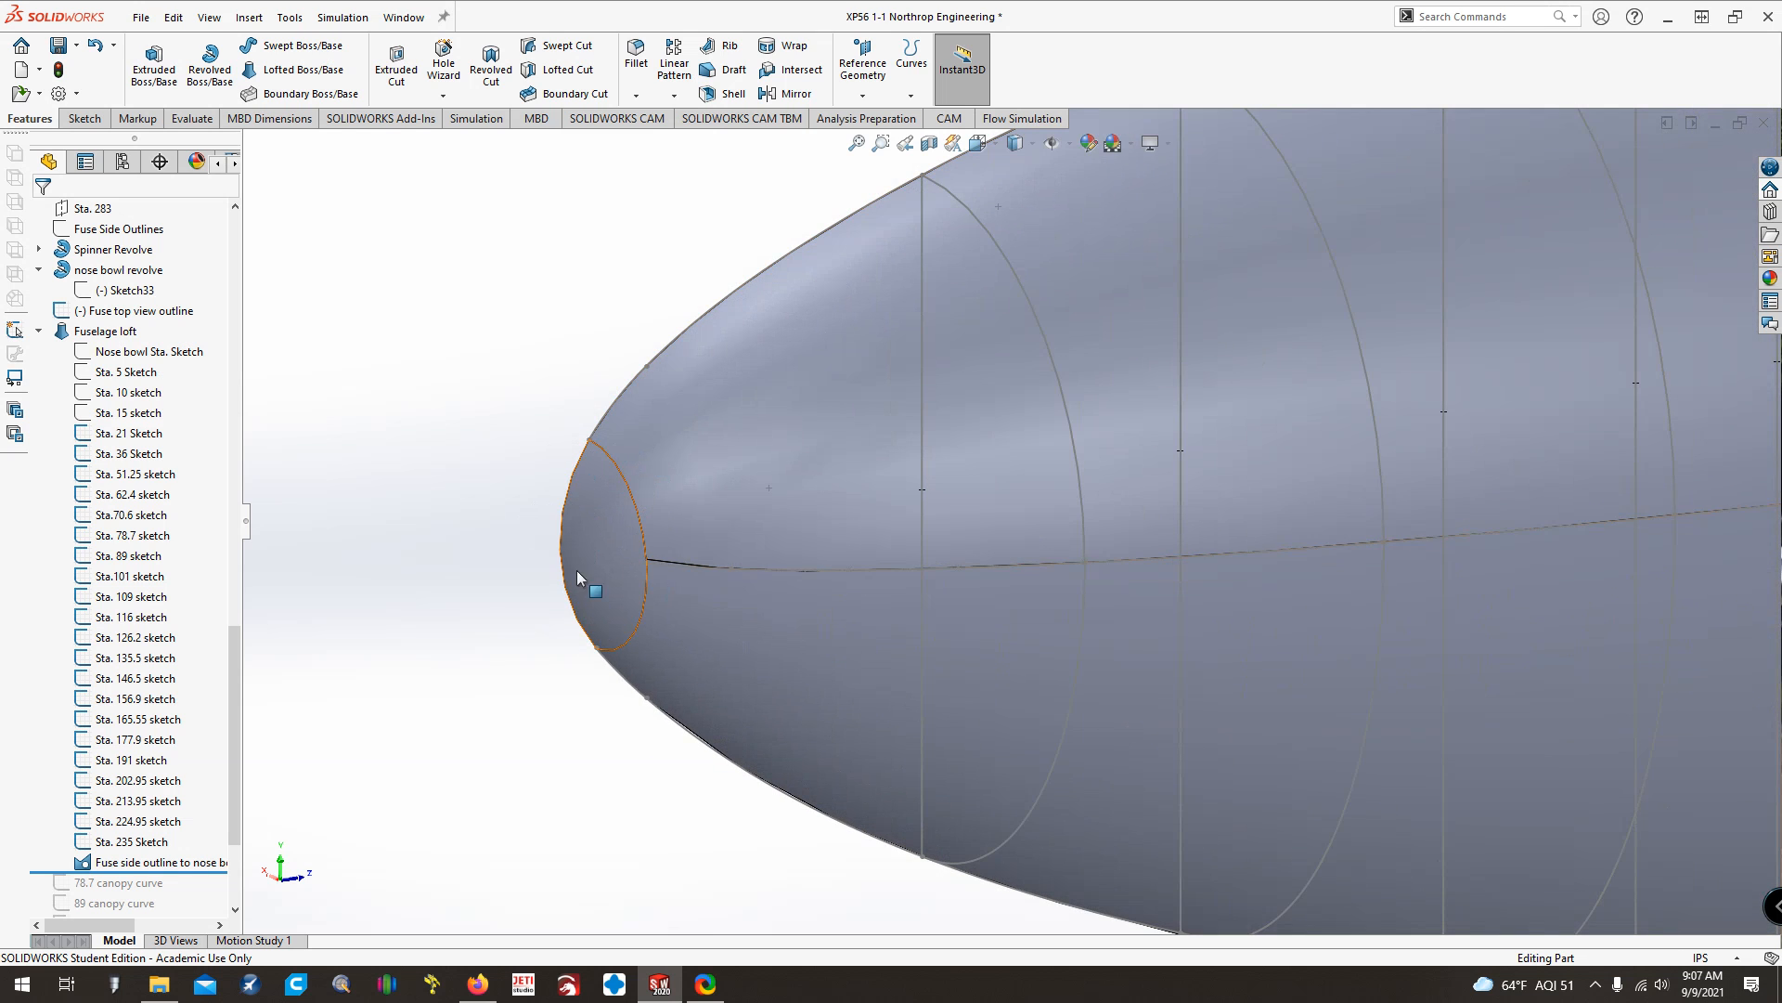
scroll(431, 576, "up", 3)
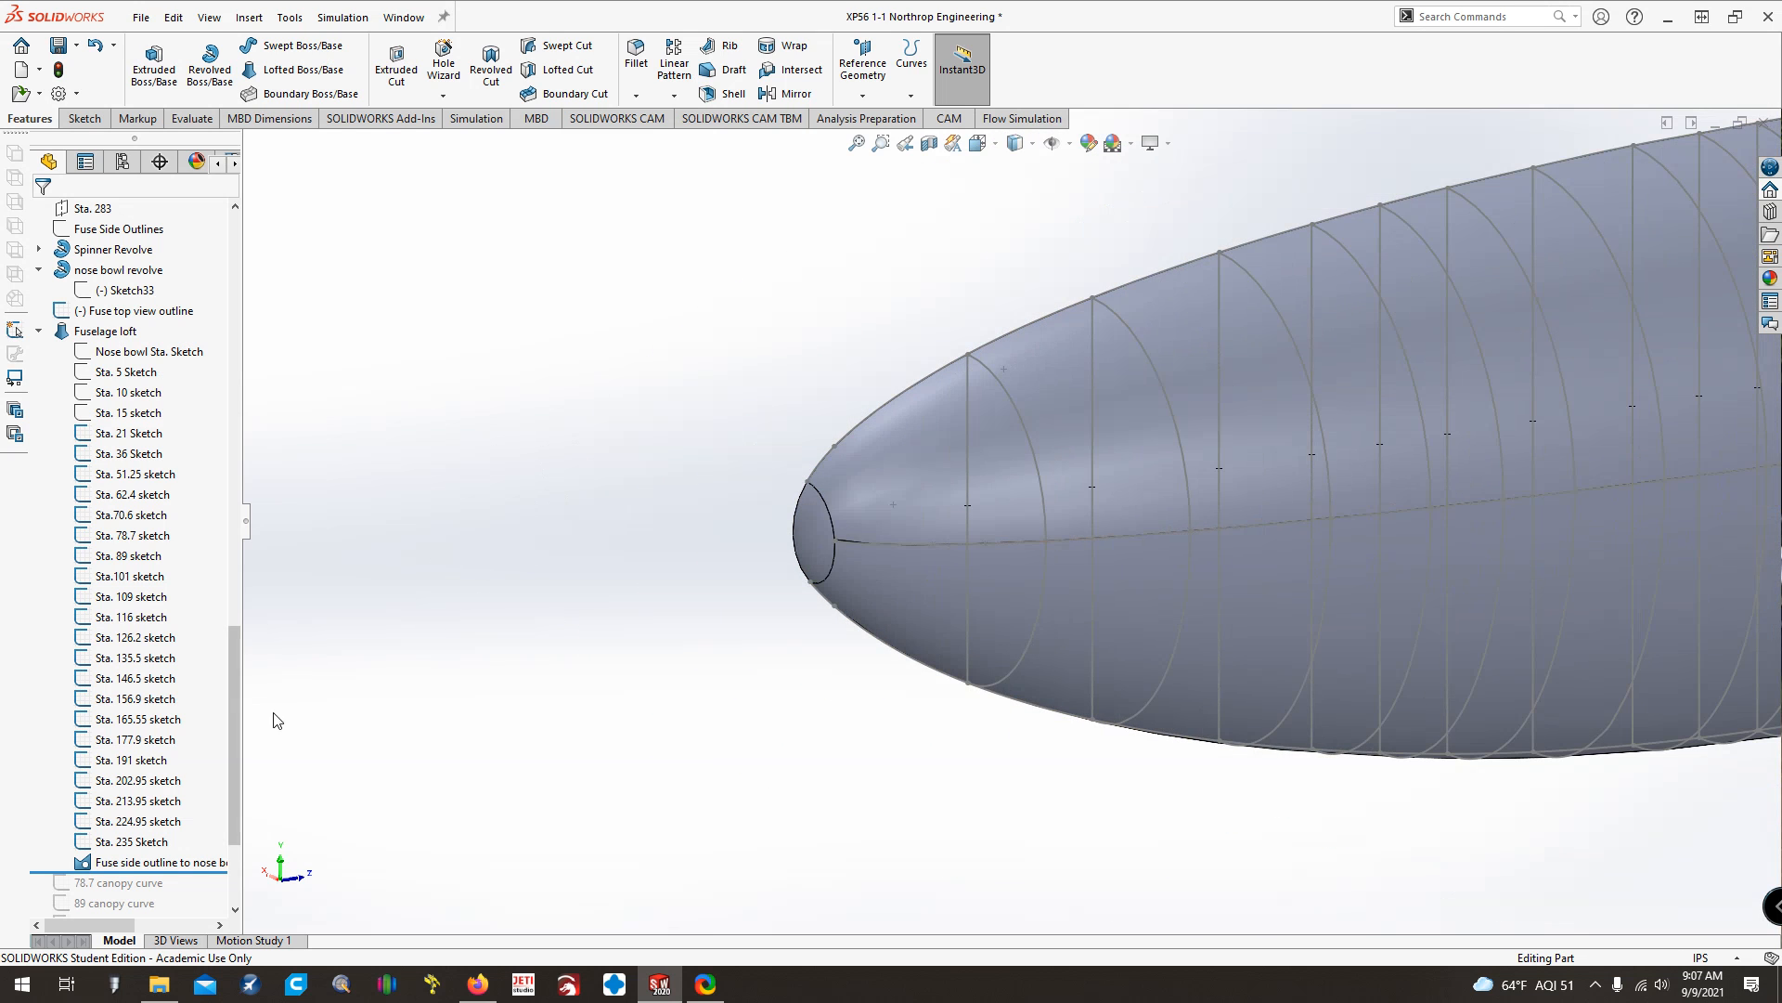
Identify the Fuselage loft body among the part's solid bodies by highlighting it in the model
left_click_drag(238, 700, 243, 260)
left_click(38, 290)
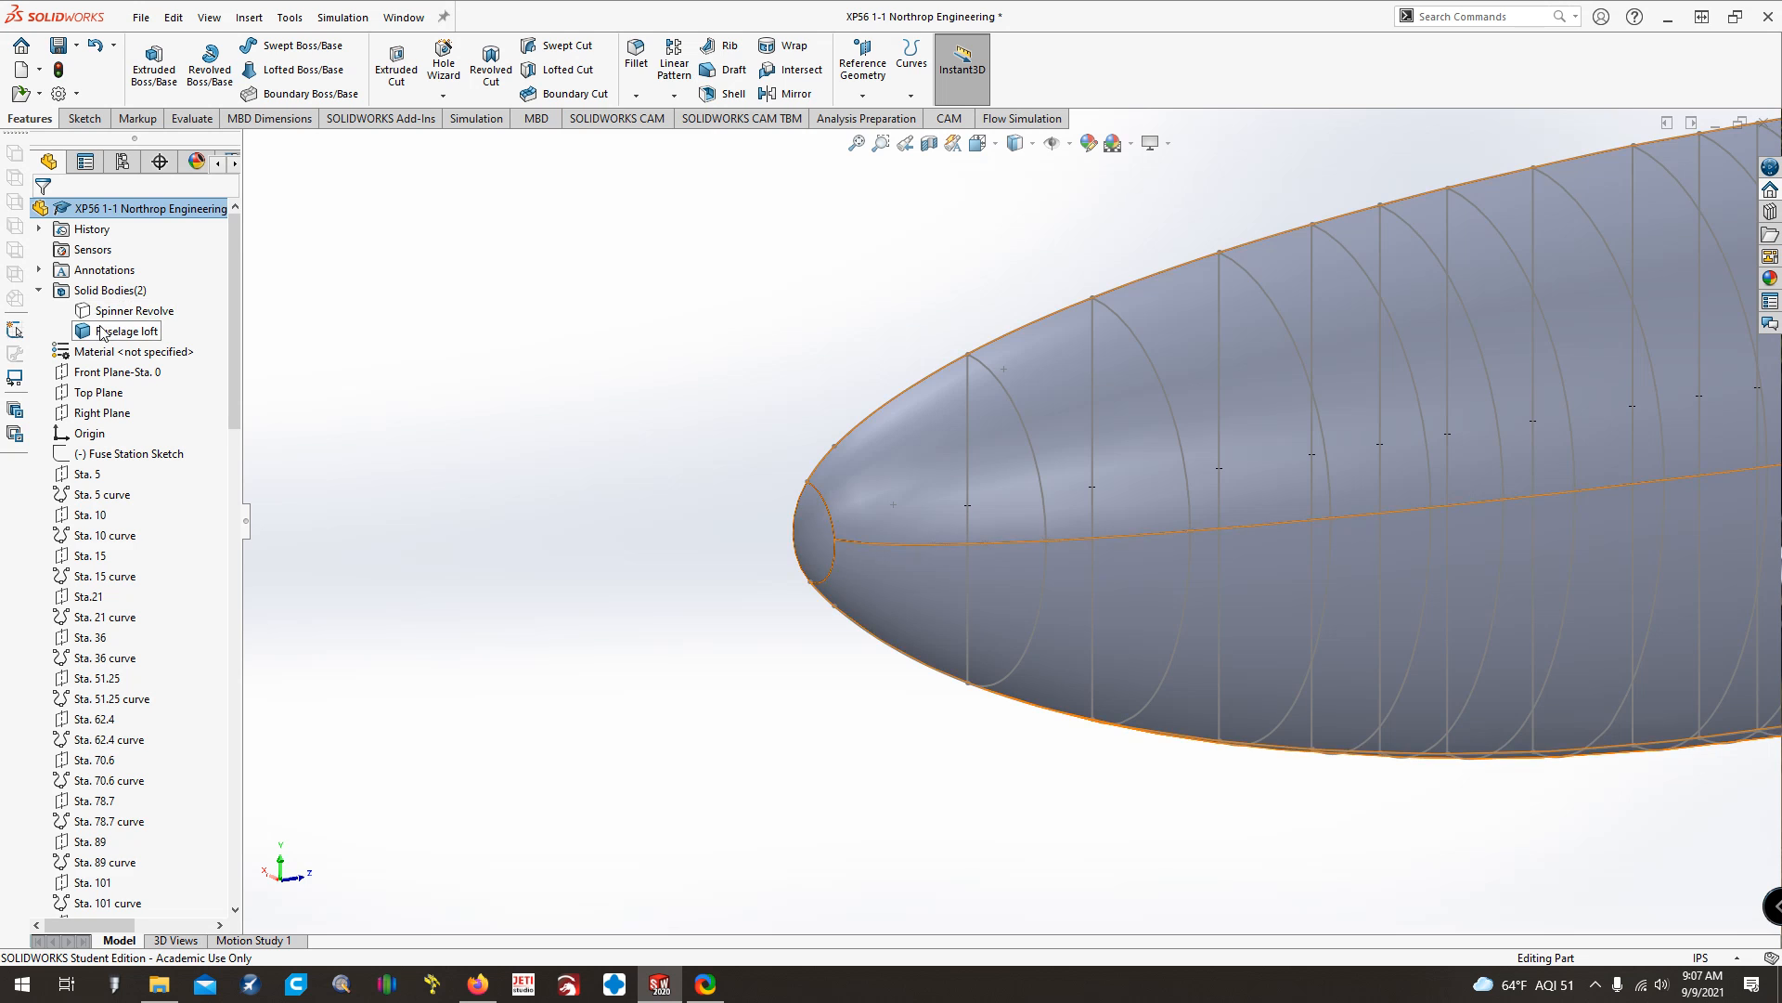
left_click(127, 331)
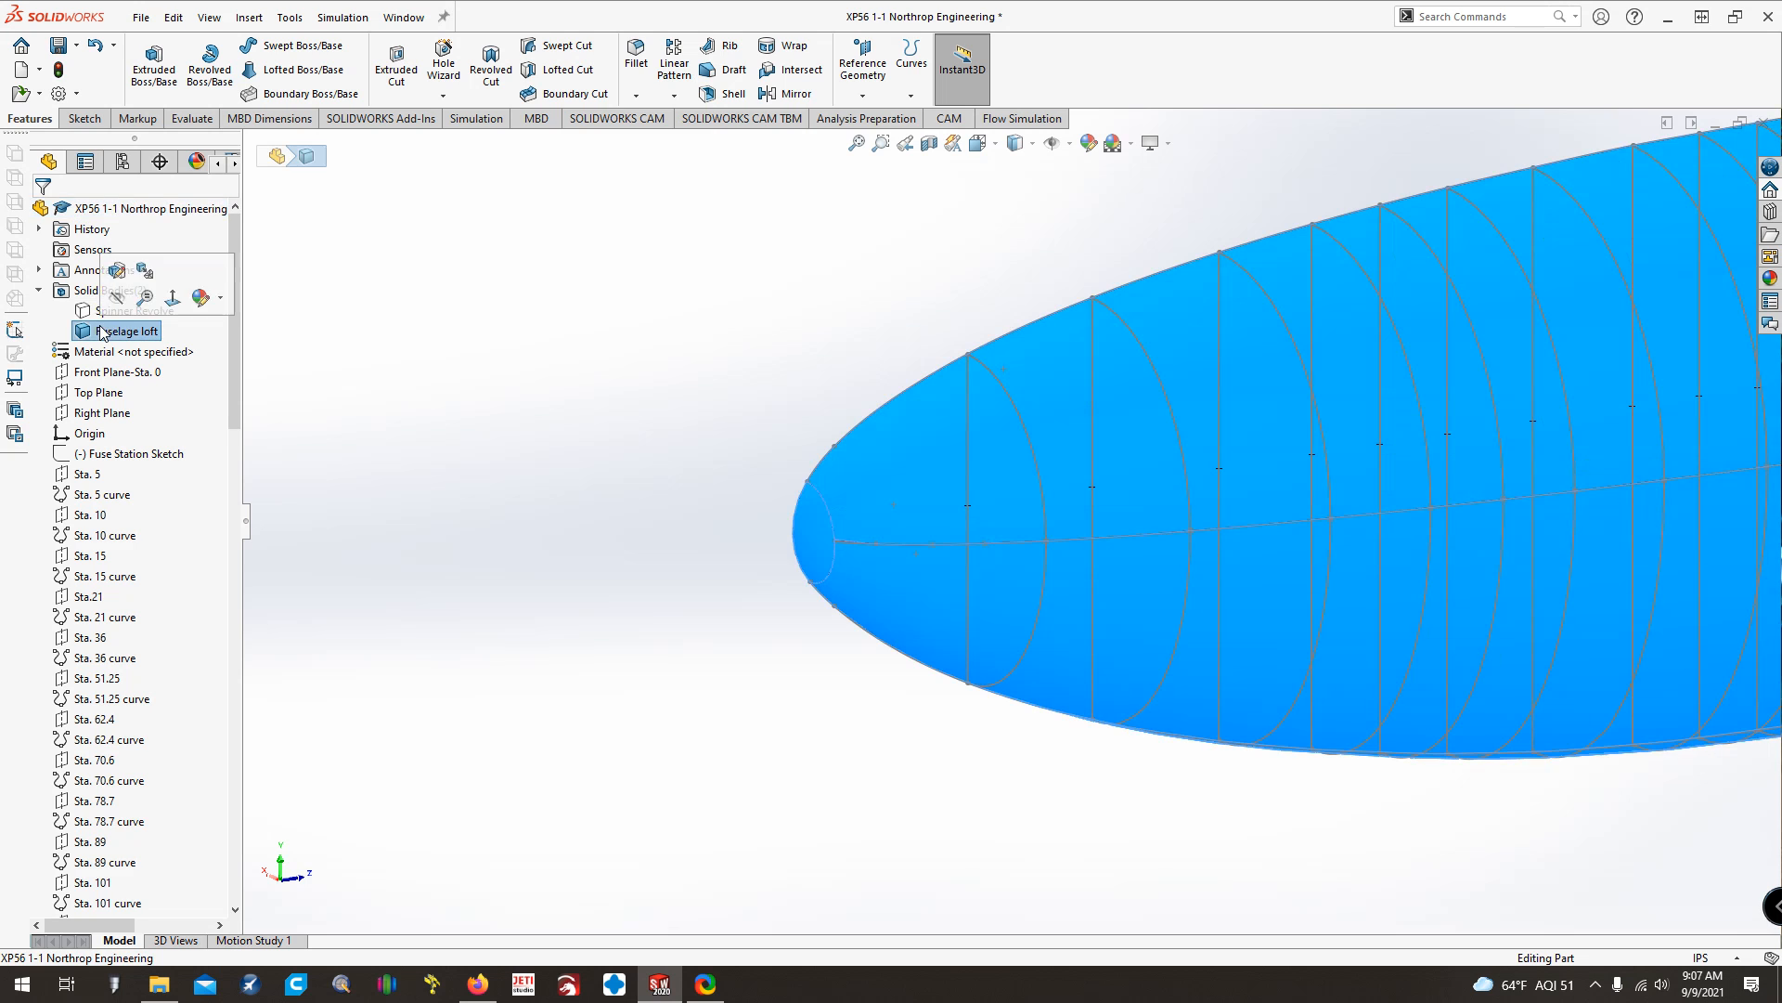
left_click(38, 290)
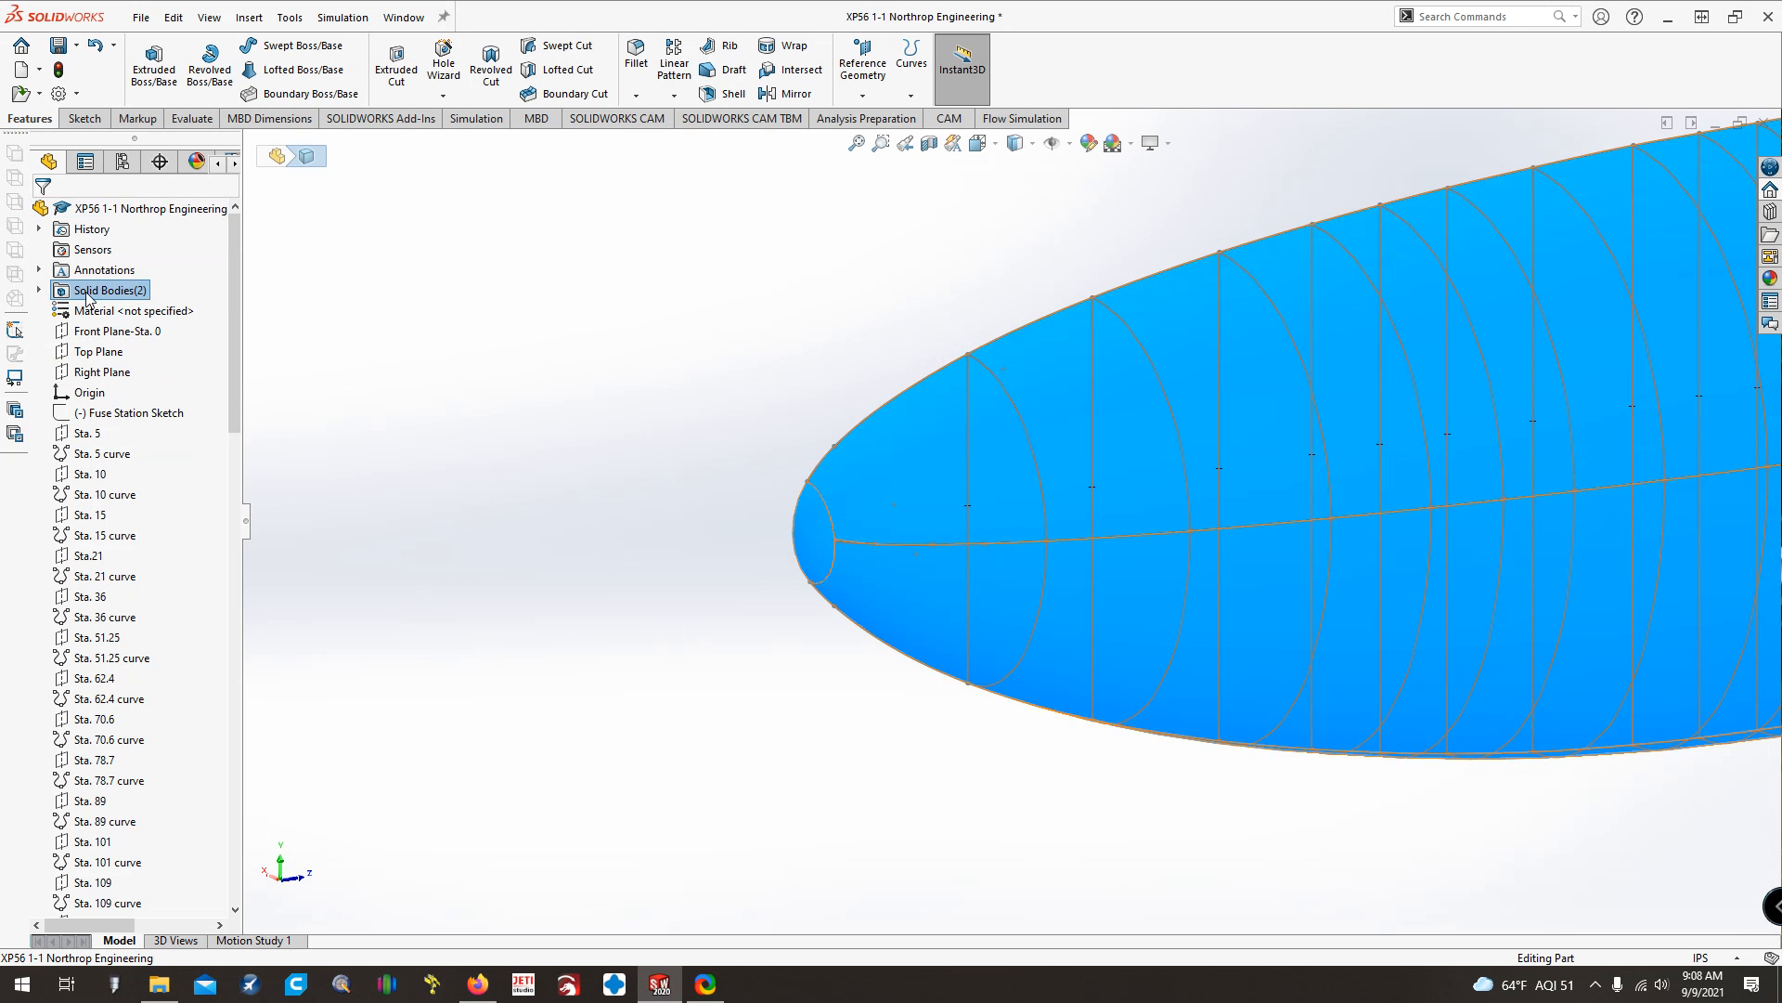
left_click(38, 289)
left_click(116, 331)
left_click(140, 328)
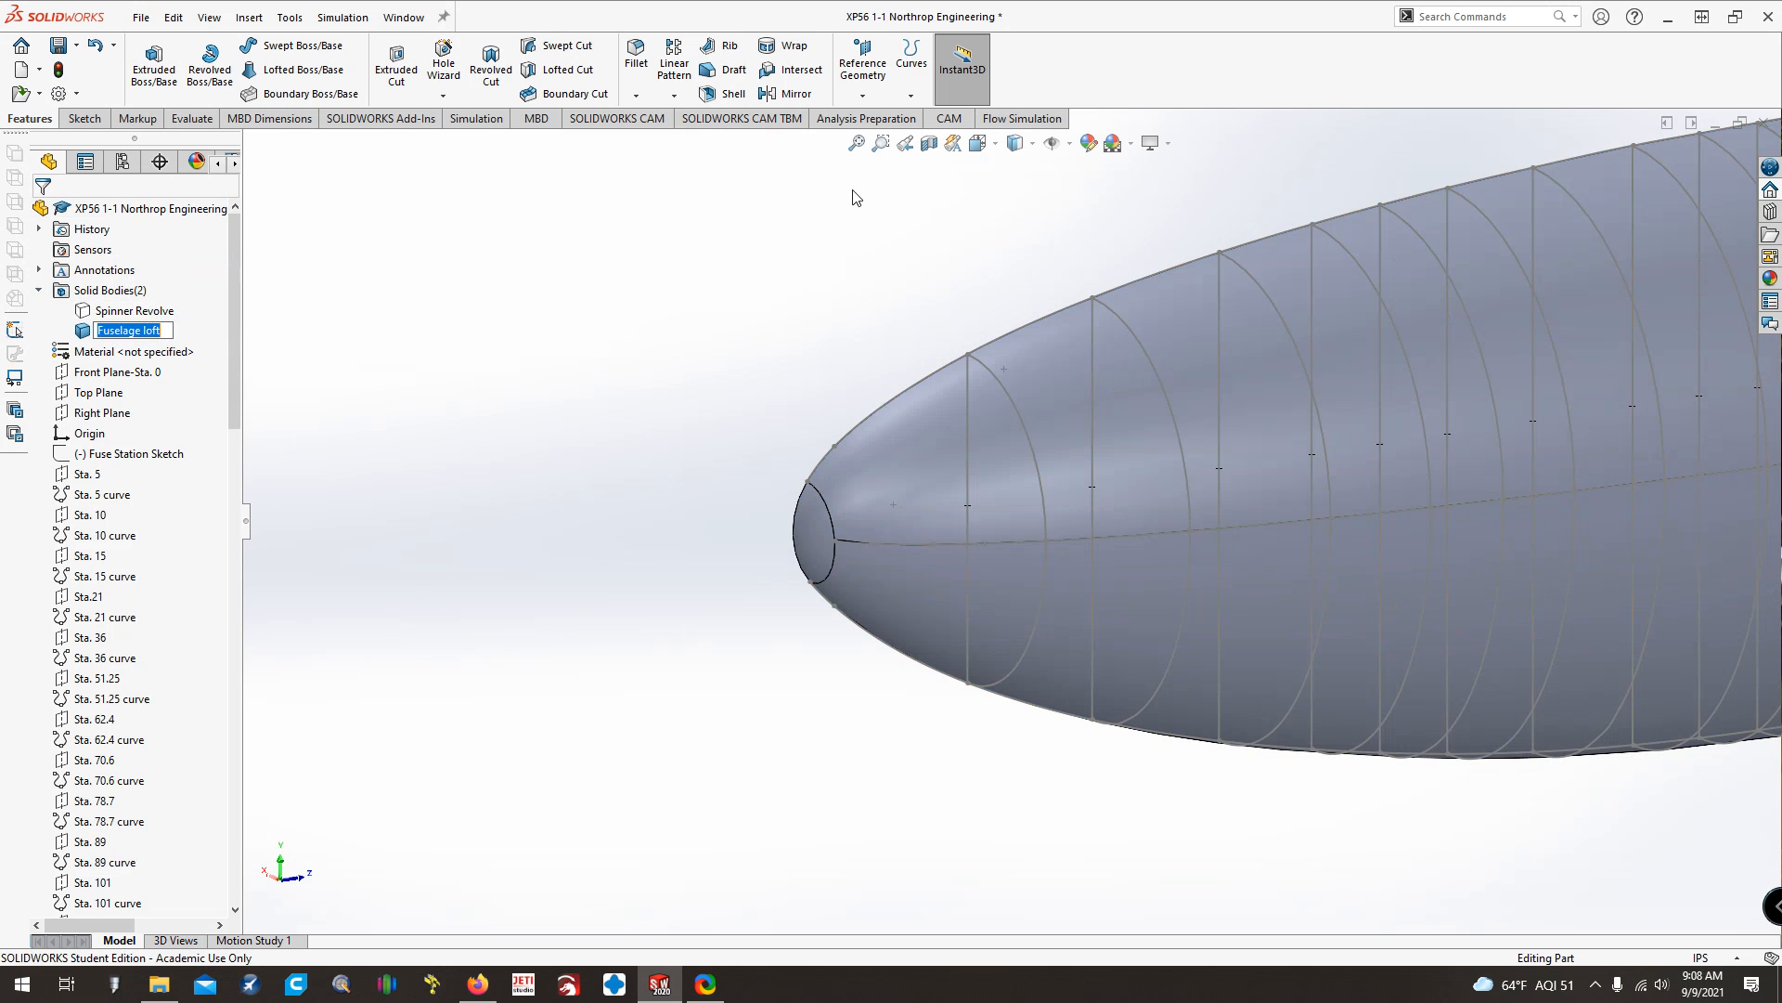
View the whole fuselage from the side and highlight the hidden Spinner Revolve body at its aft end
left_click(856, 143)
key("ctrl+3")
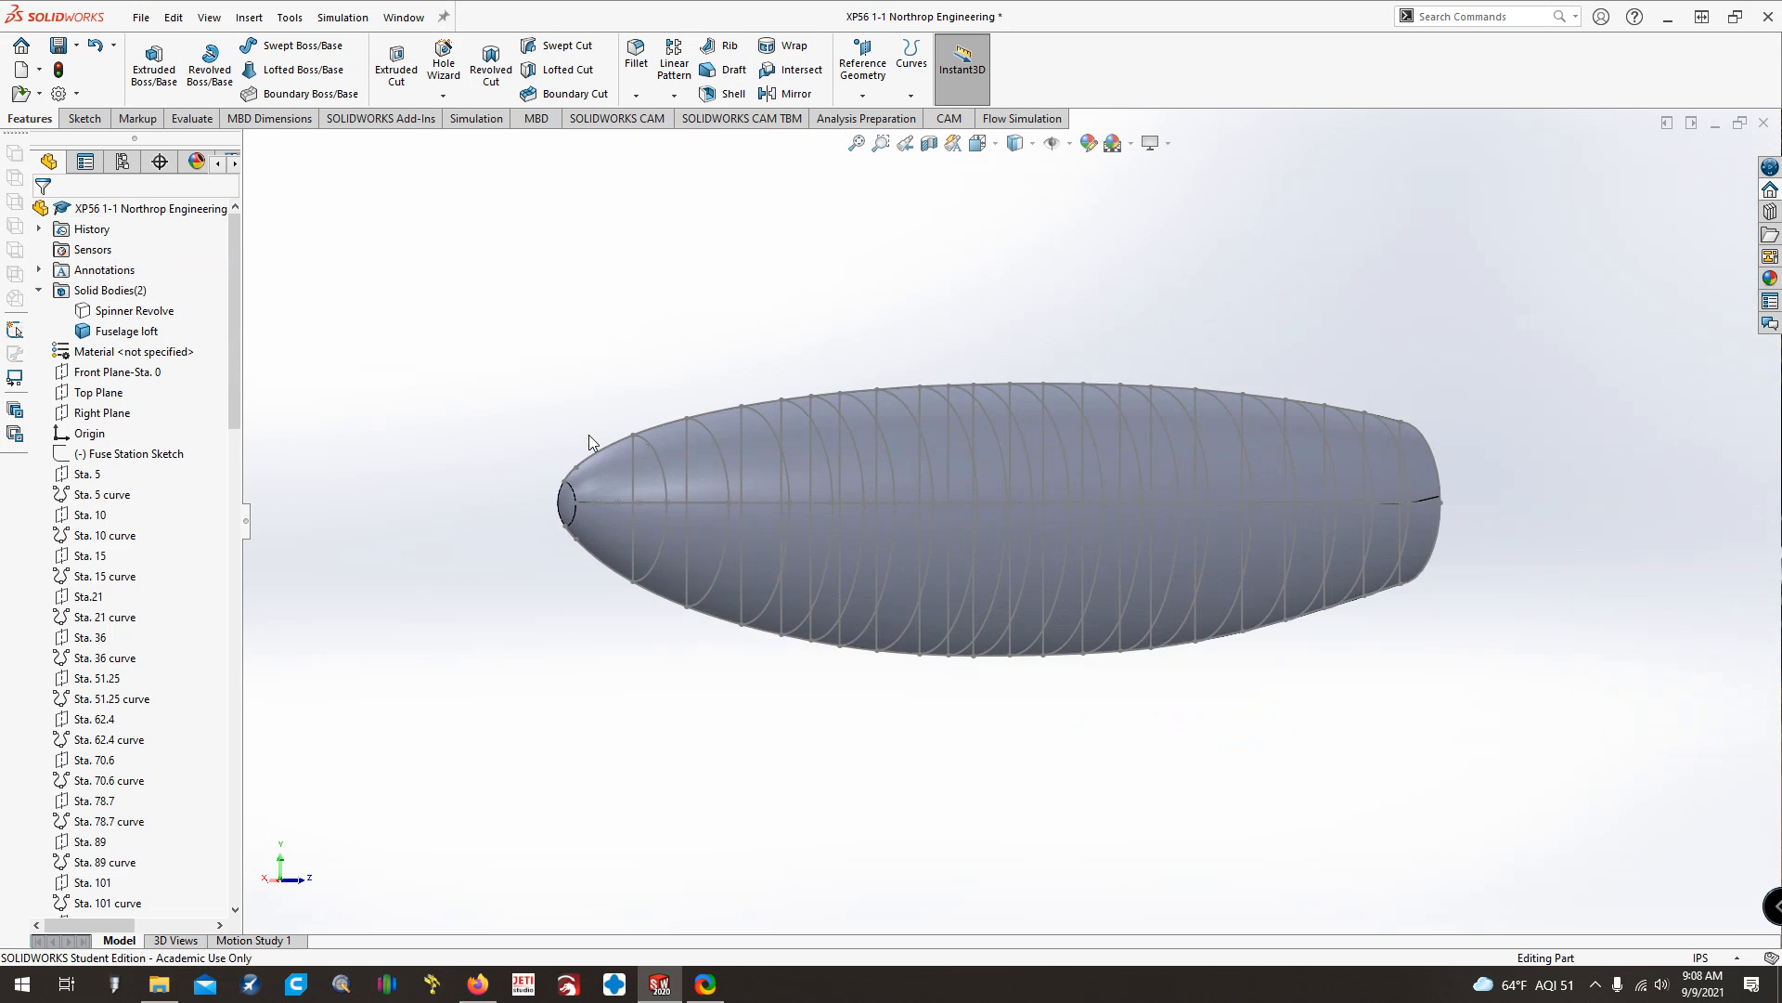
left_click(126, 311)
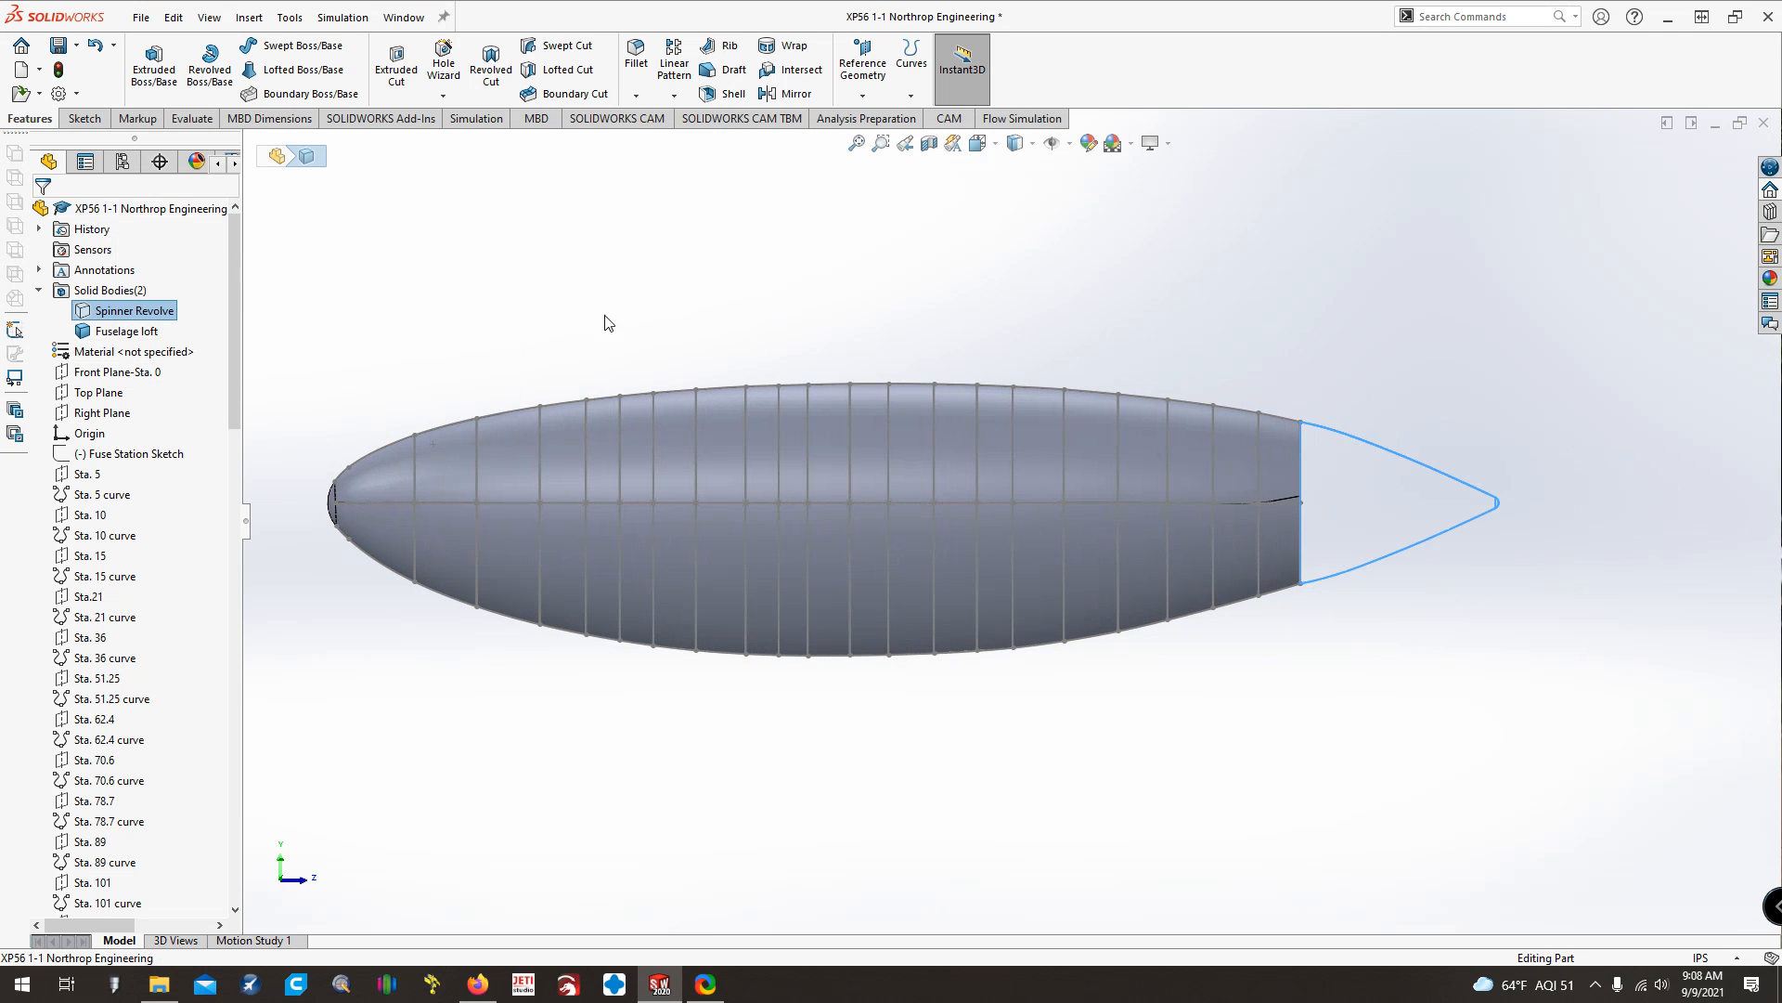
left_click(40, 292)
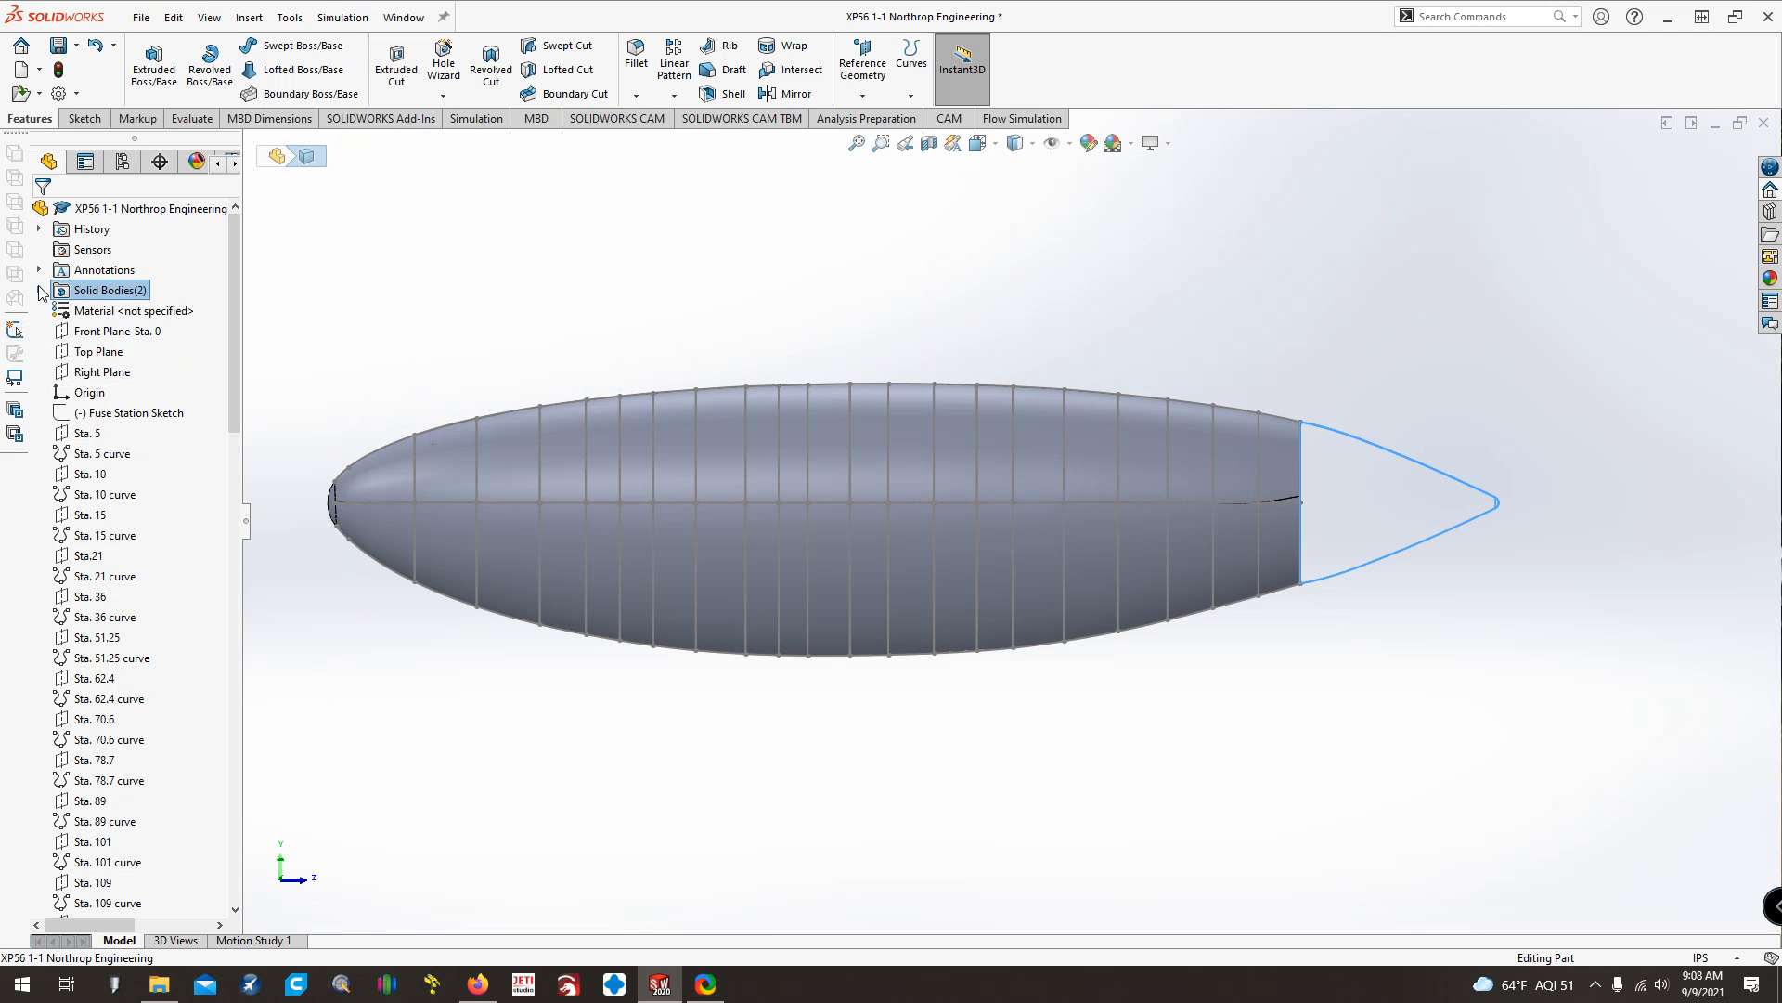
left_click(343, 337)
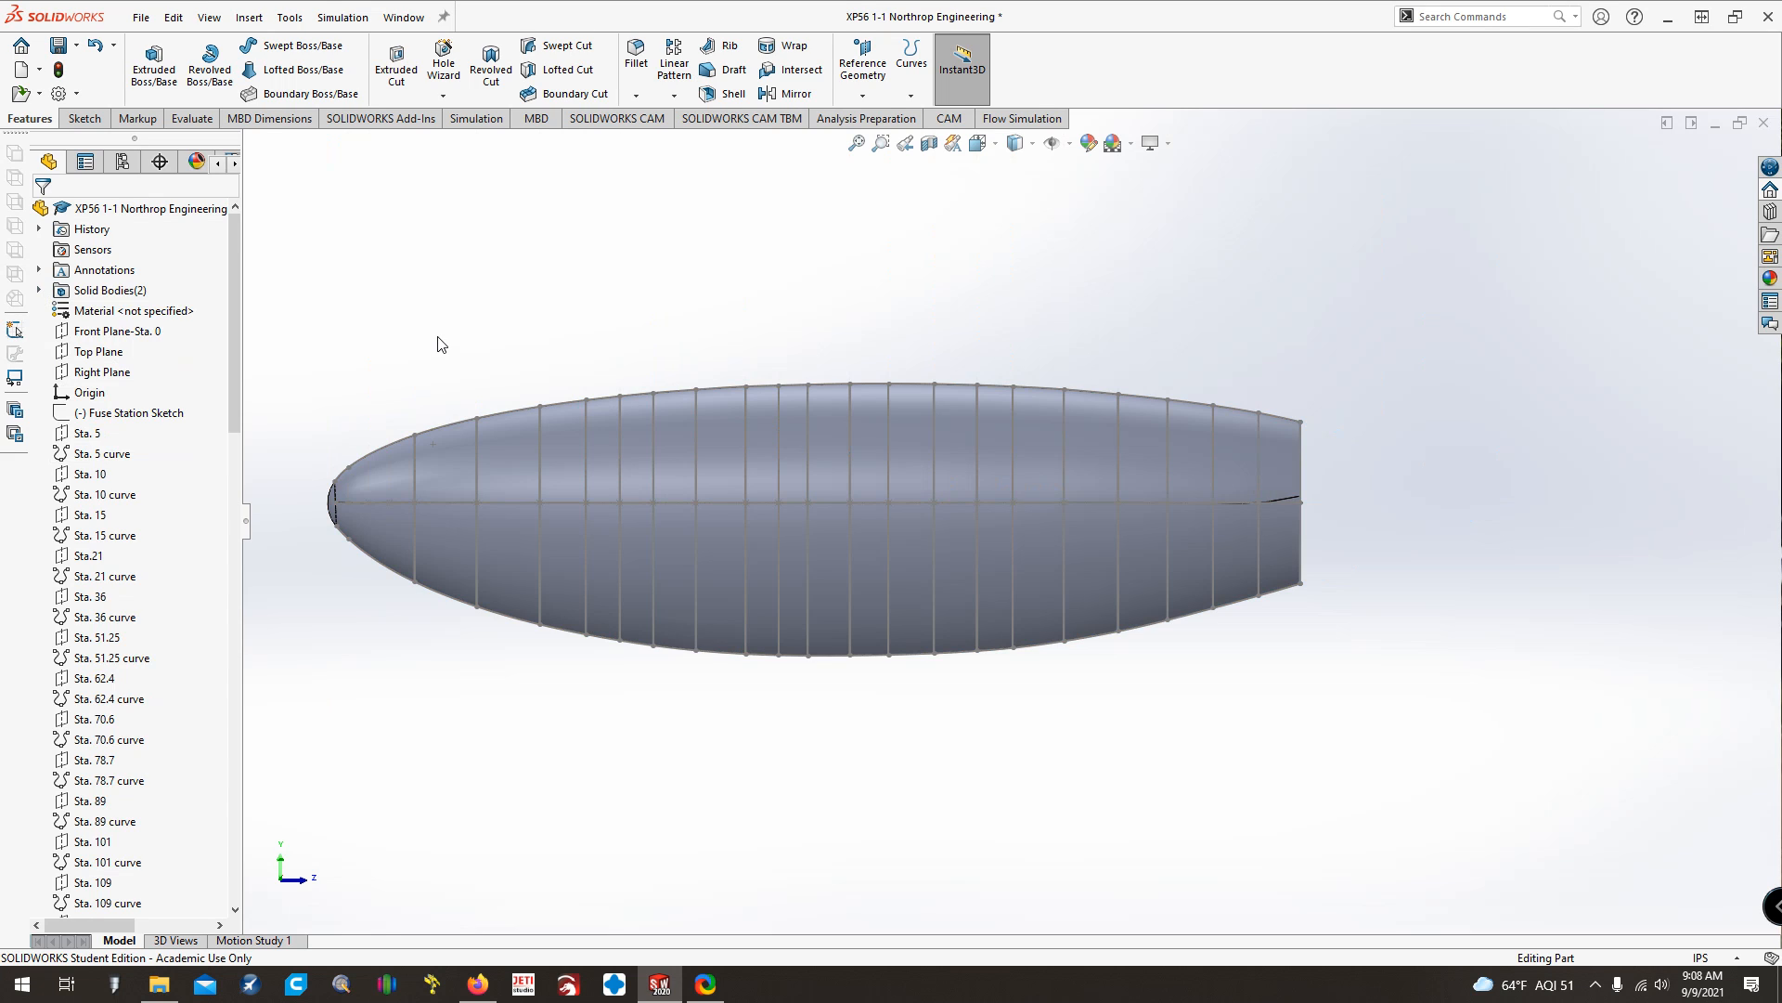
Hide the Fuselage loft solid body so only its station sketches and outlines are displayed
key("Right")
key("Right")
key("Right")
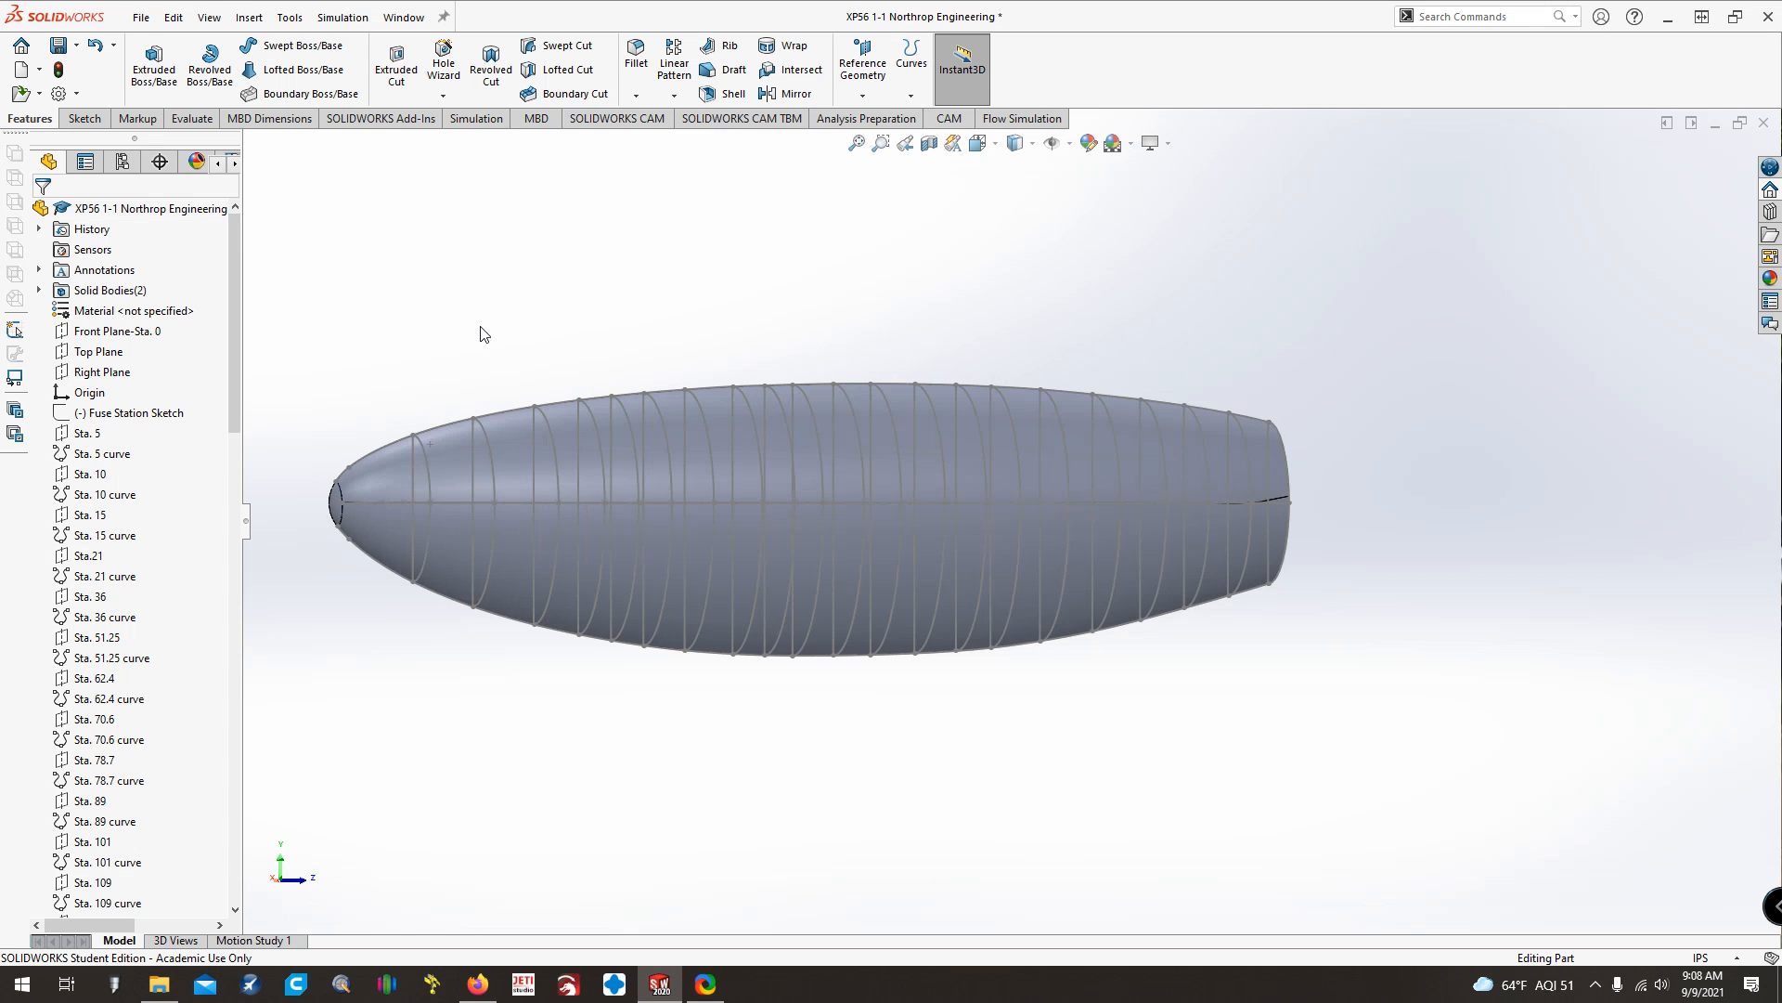
key("Up")
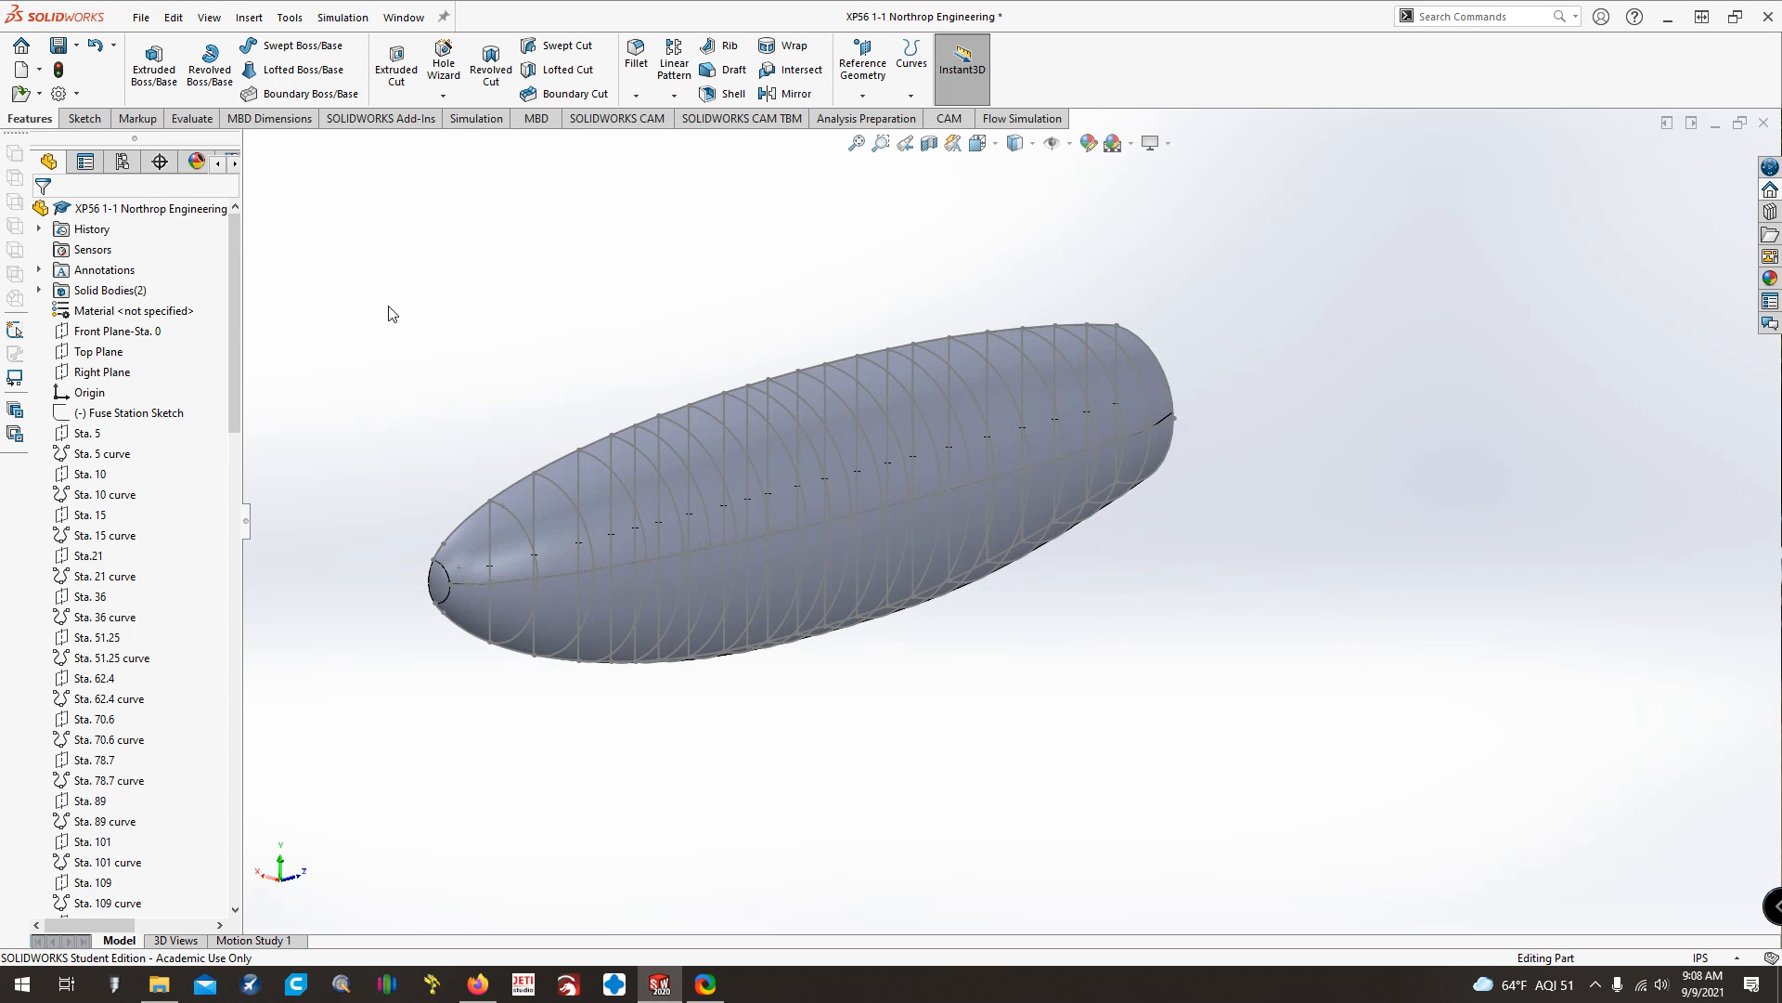
left_click(39, 291)
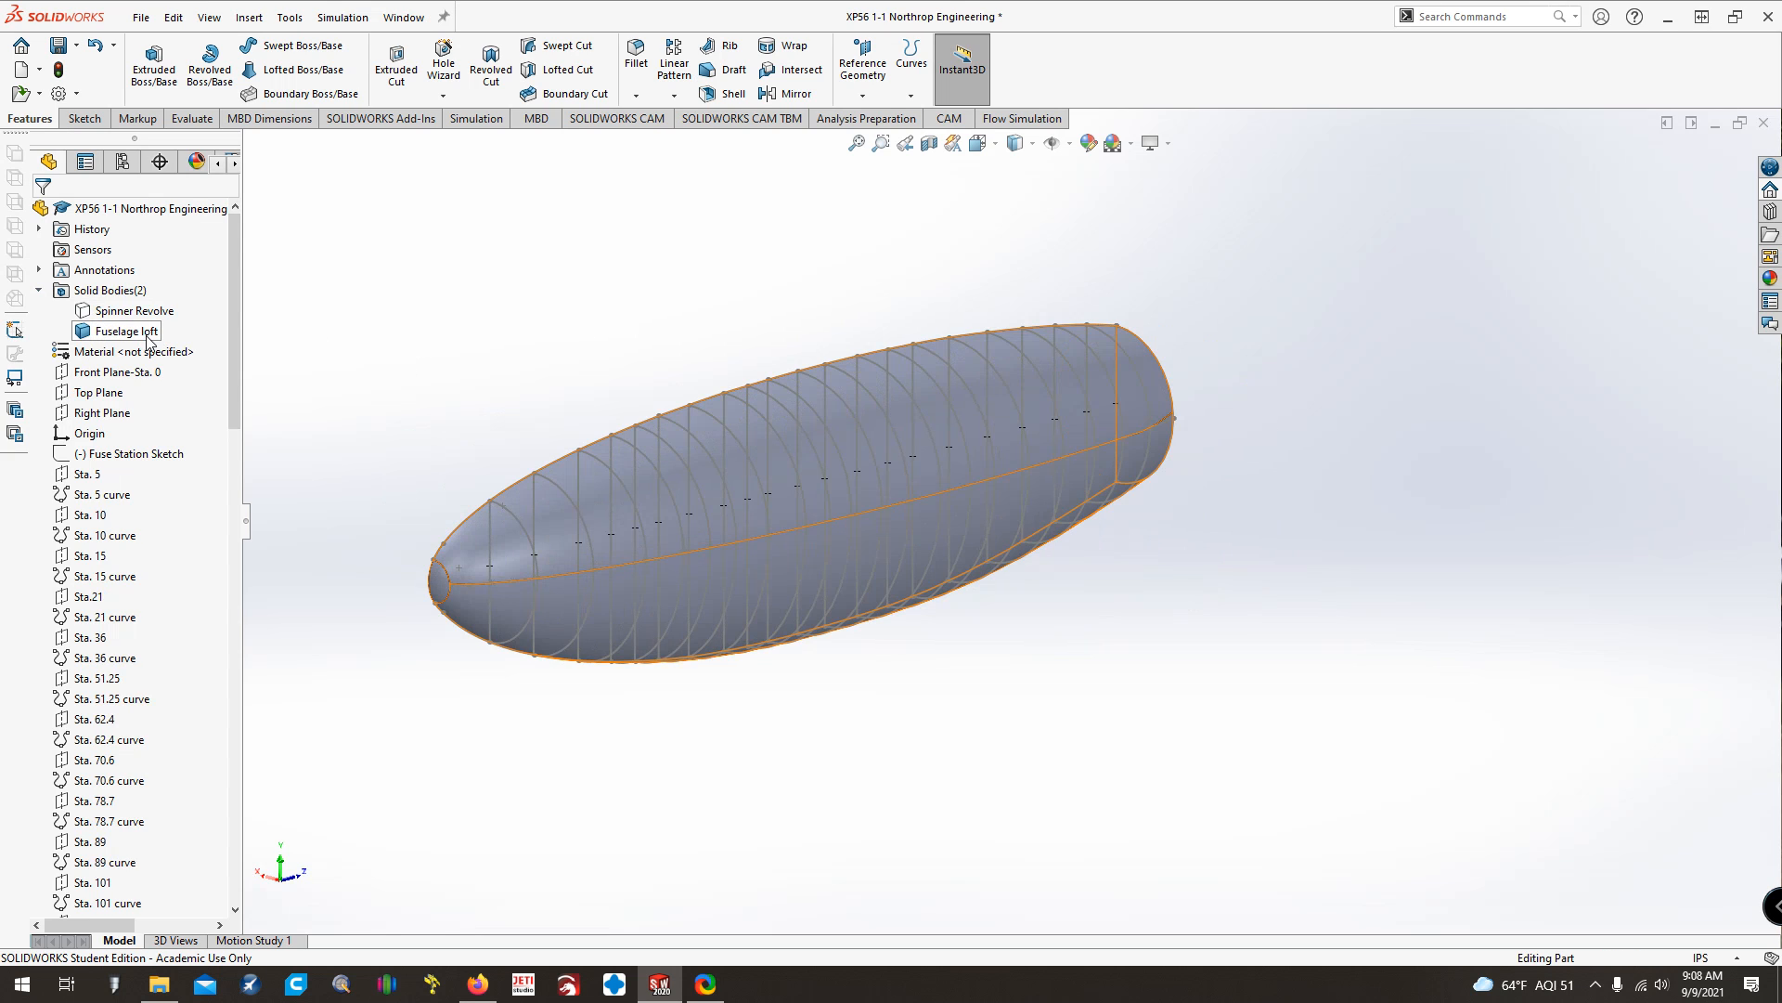
right_click(149, 342)
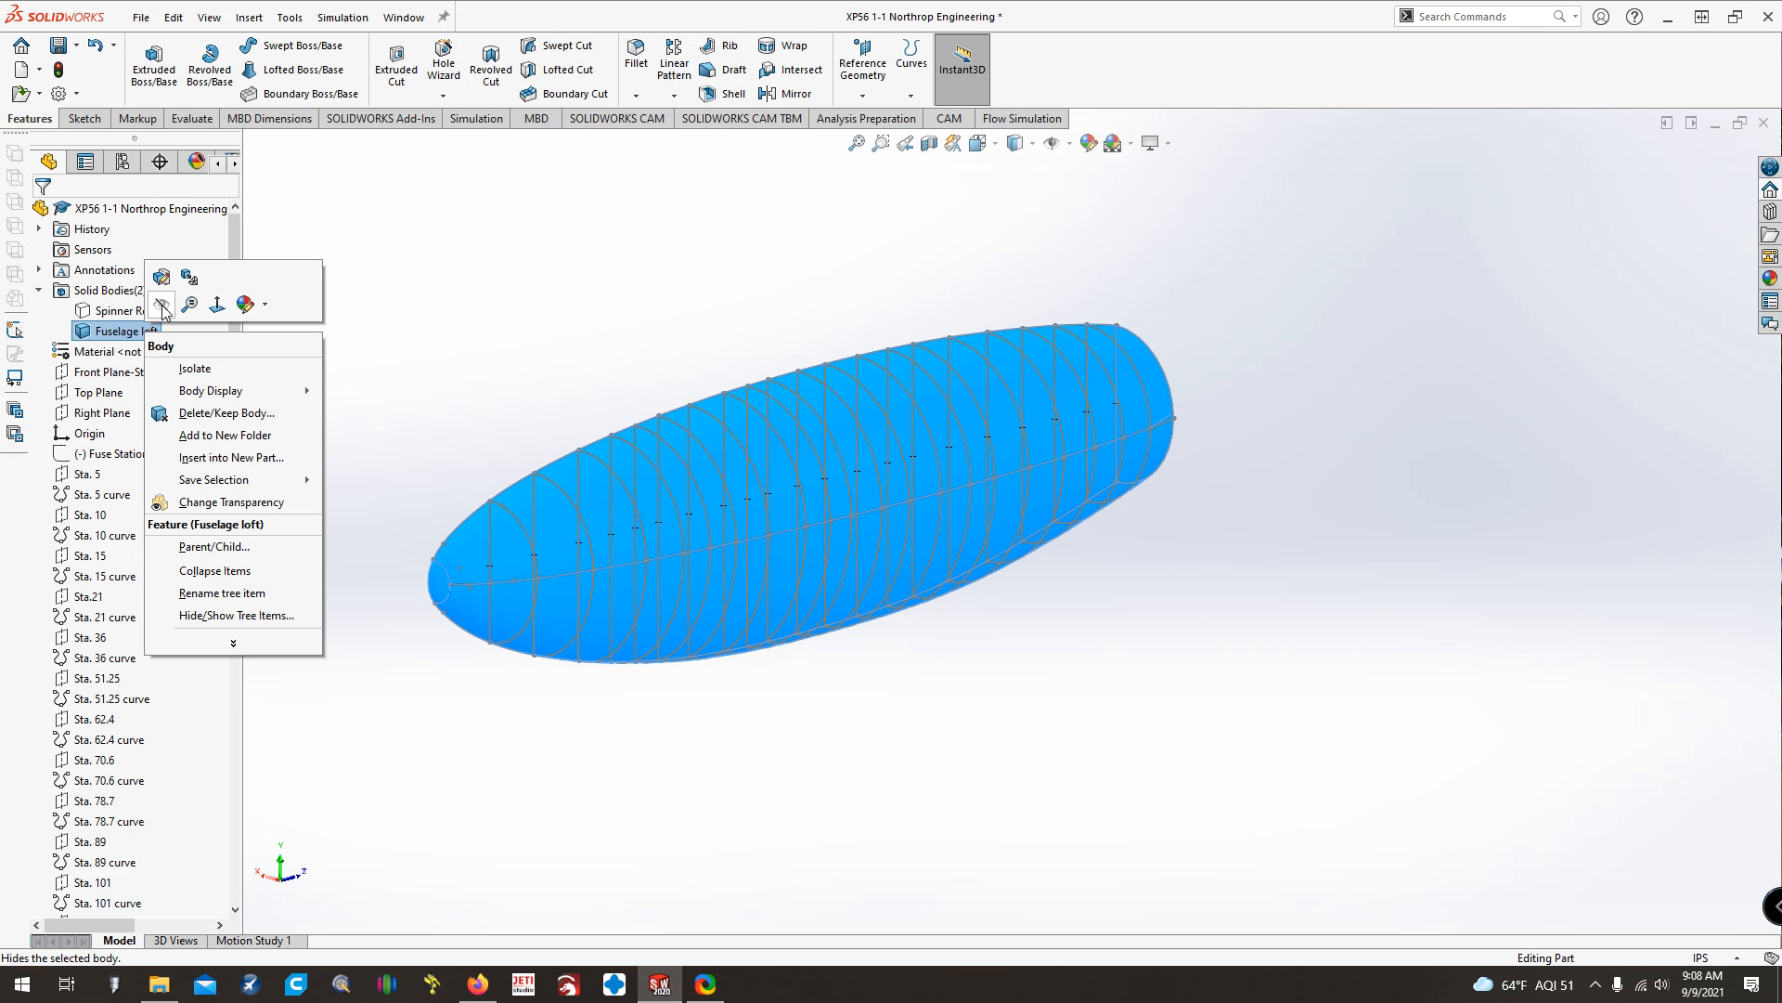
left_click(161, 304)
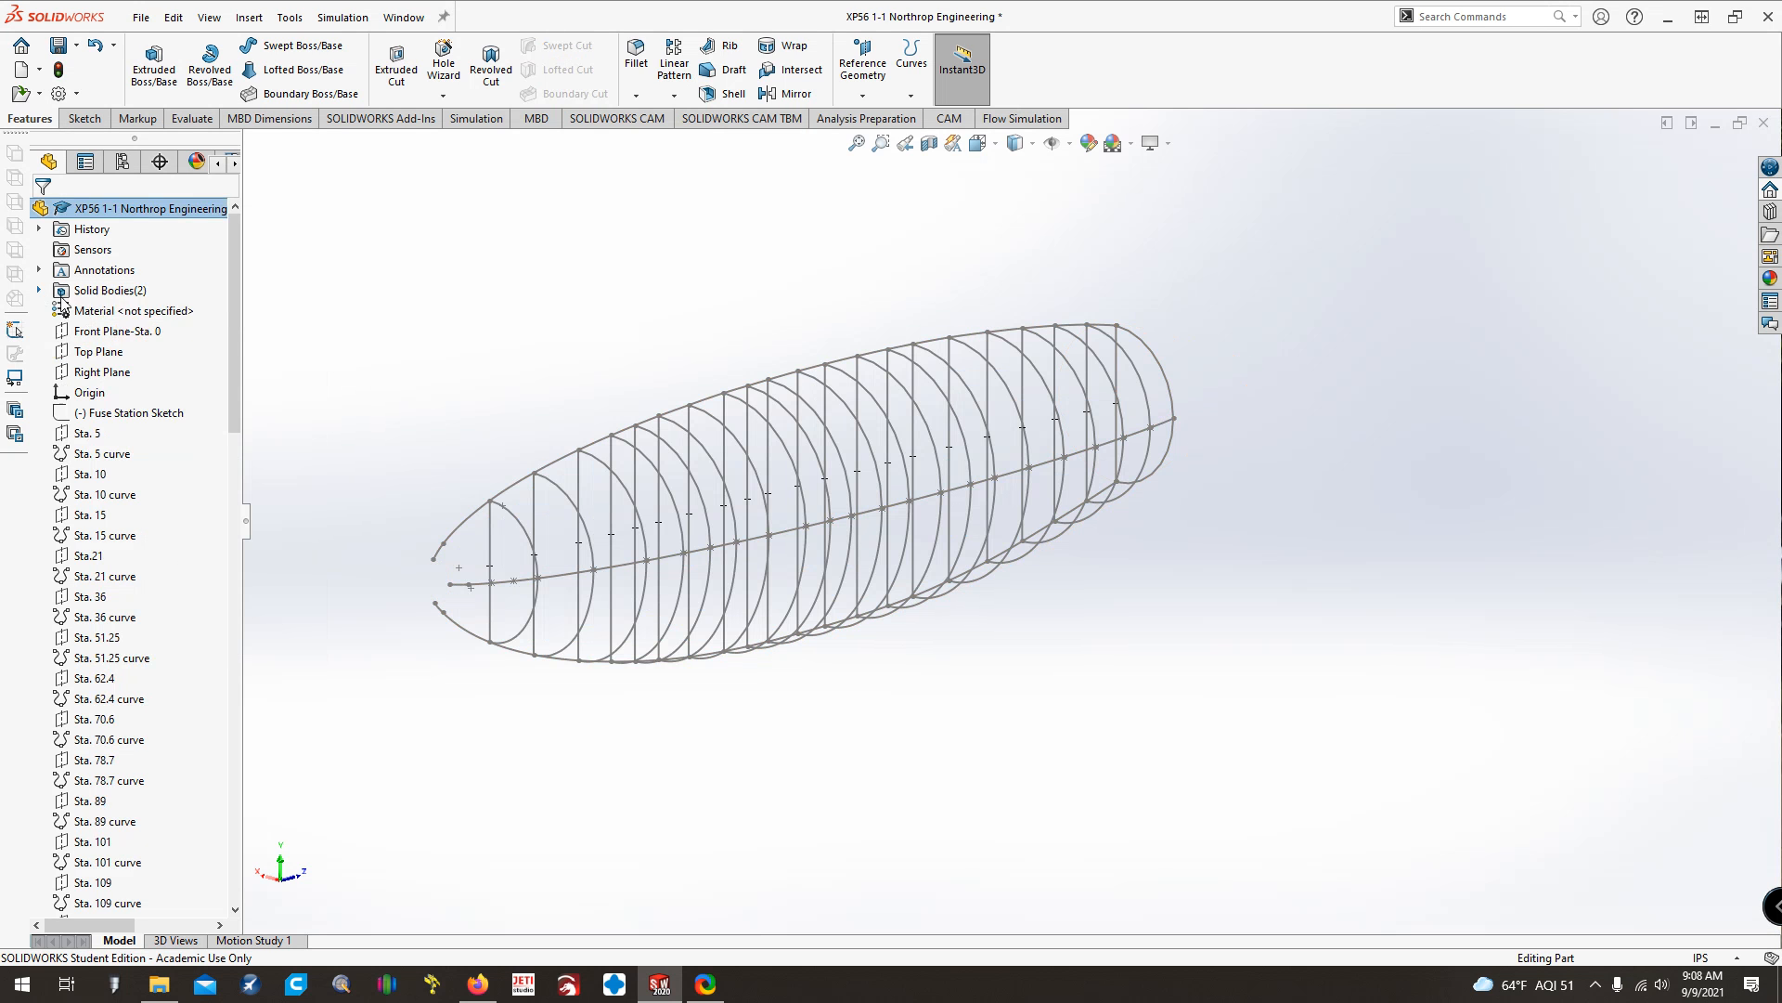
Show the Sta. 15, Sta. 10, Sta. 5 and Nose bowl Sta. sketches of the Fuselage loft again
left_click_drag(231, 318, 219, 692)
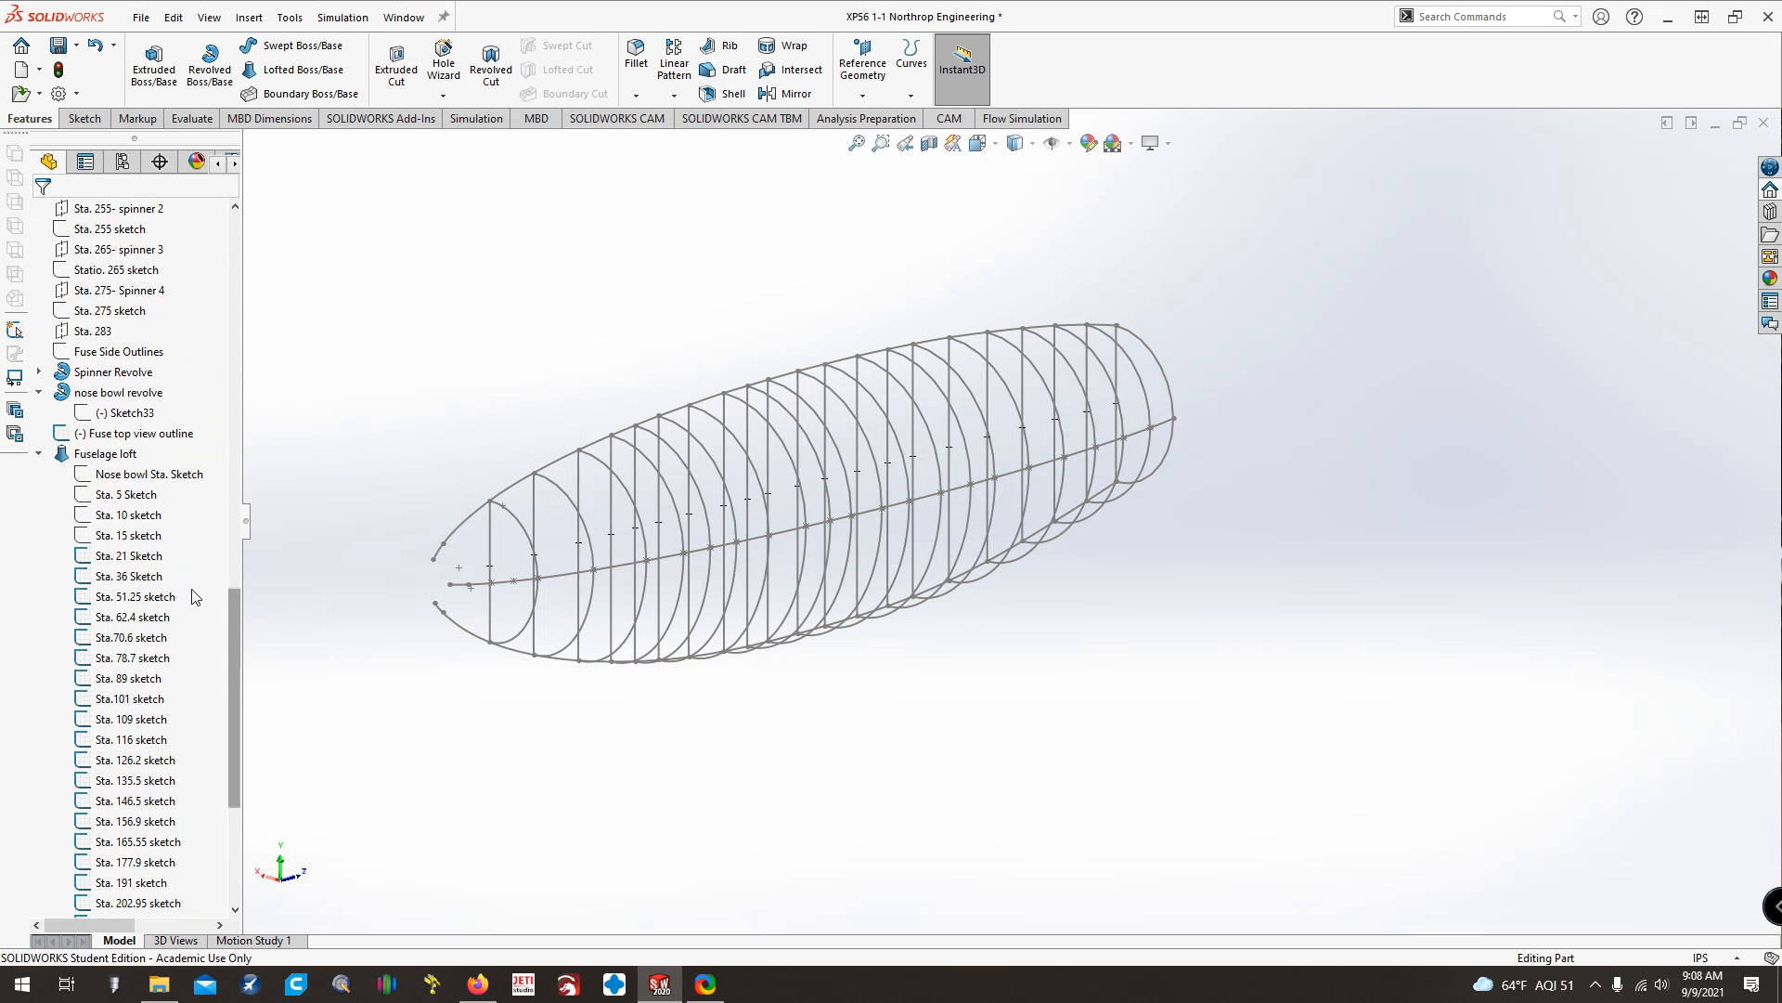
right_click(127, 537)
left_click(146, 510)
right_click(113, 519)
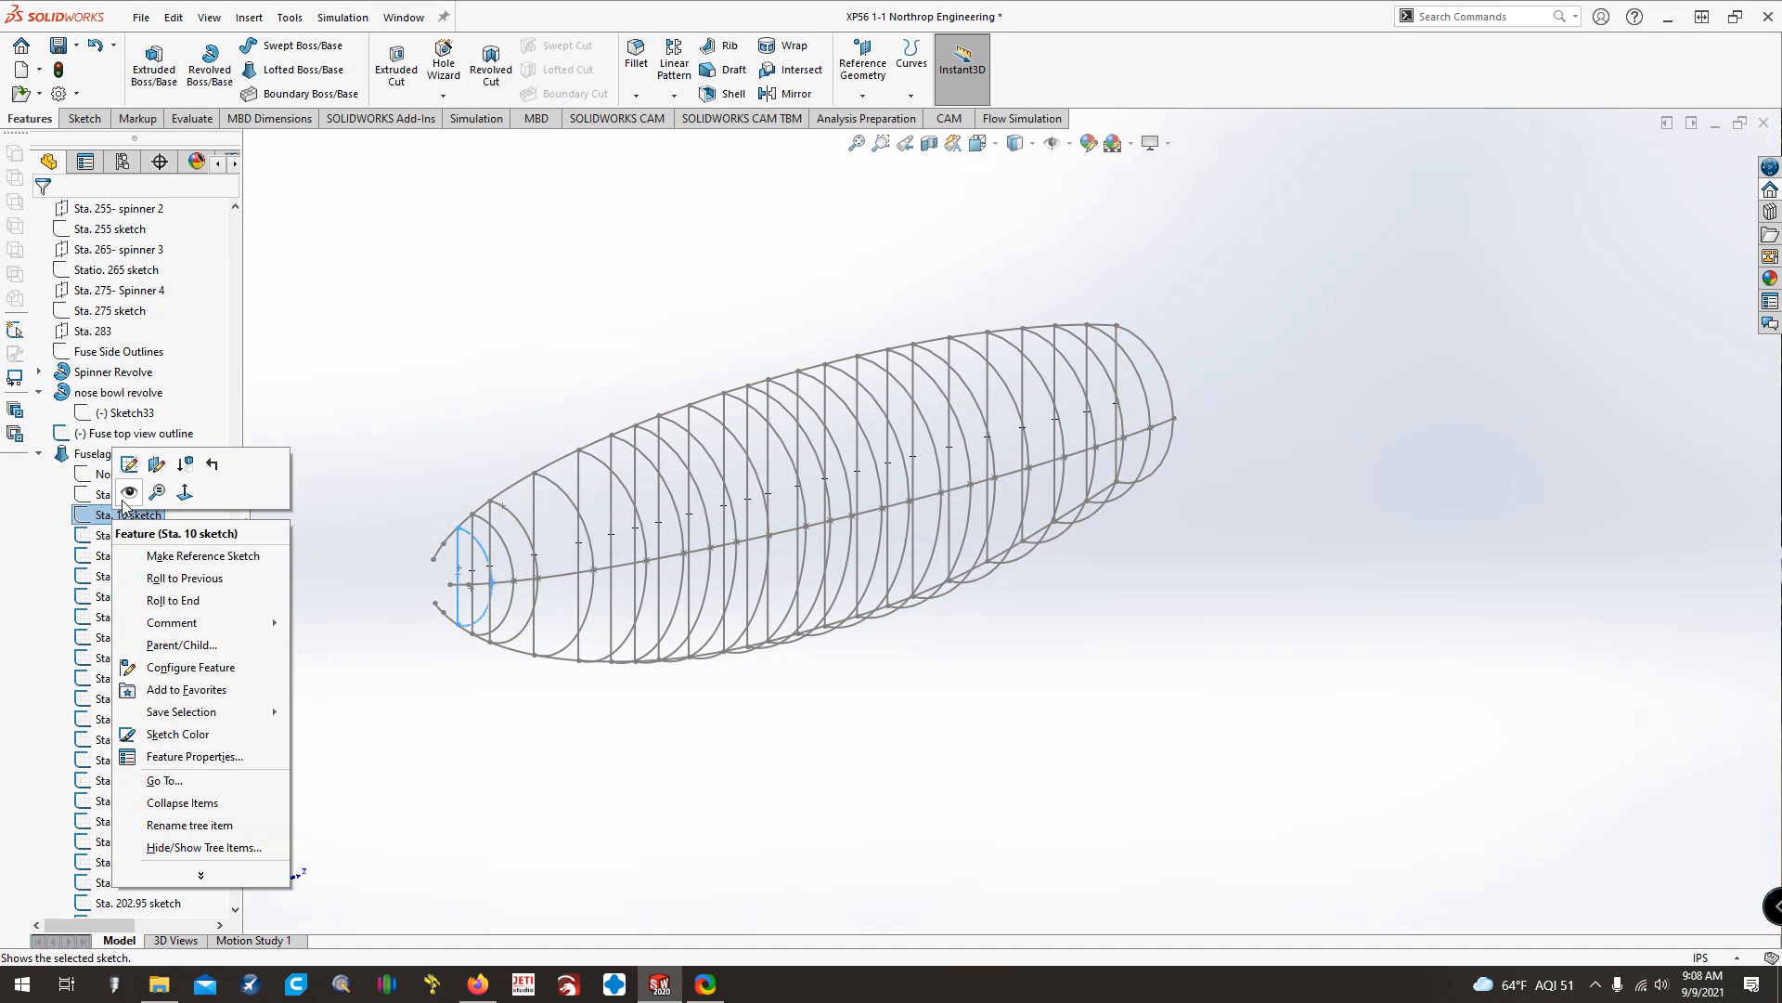
left_click(132, 494)
right_click(119, 496)
left_click(130, 470)
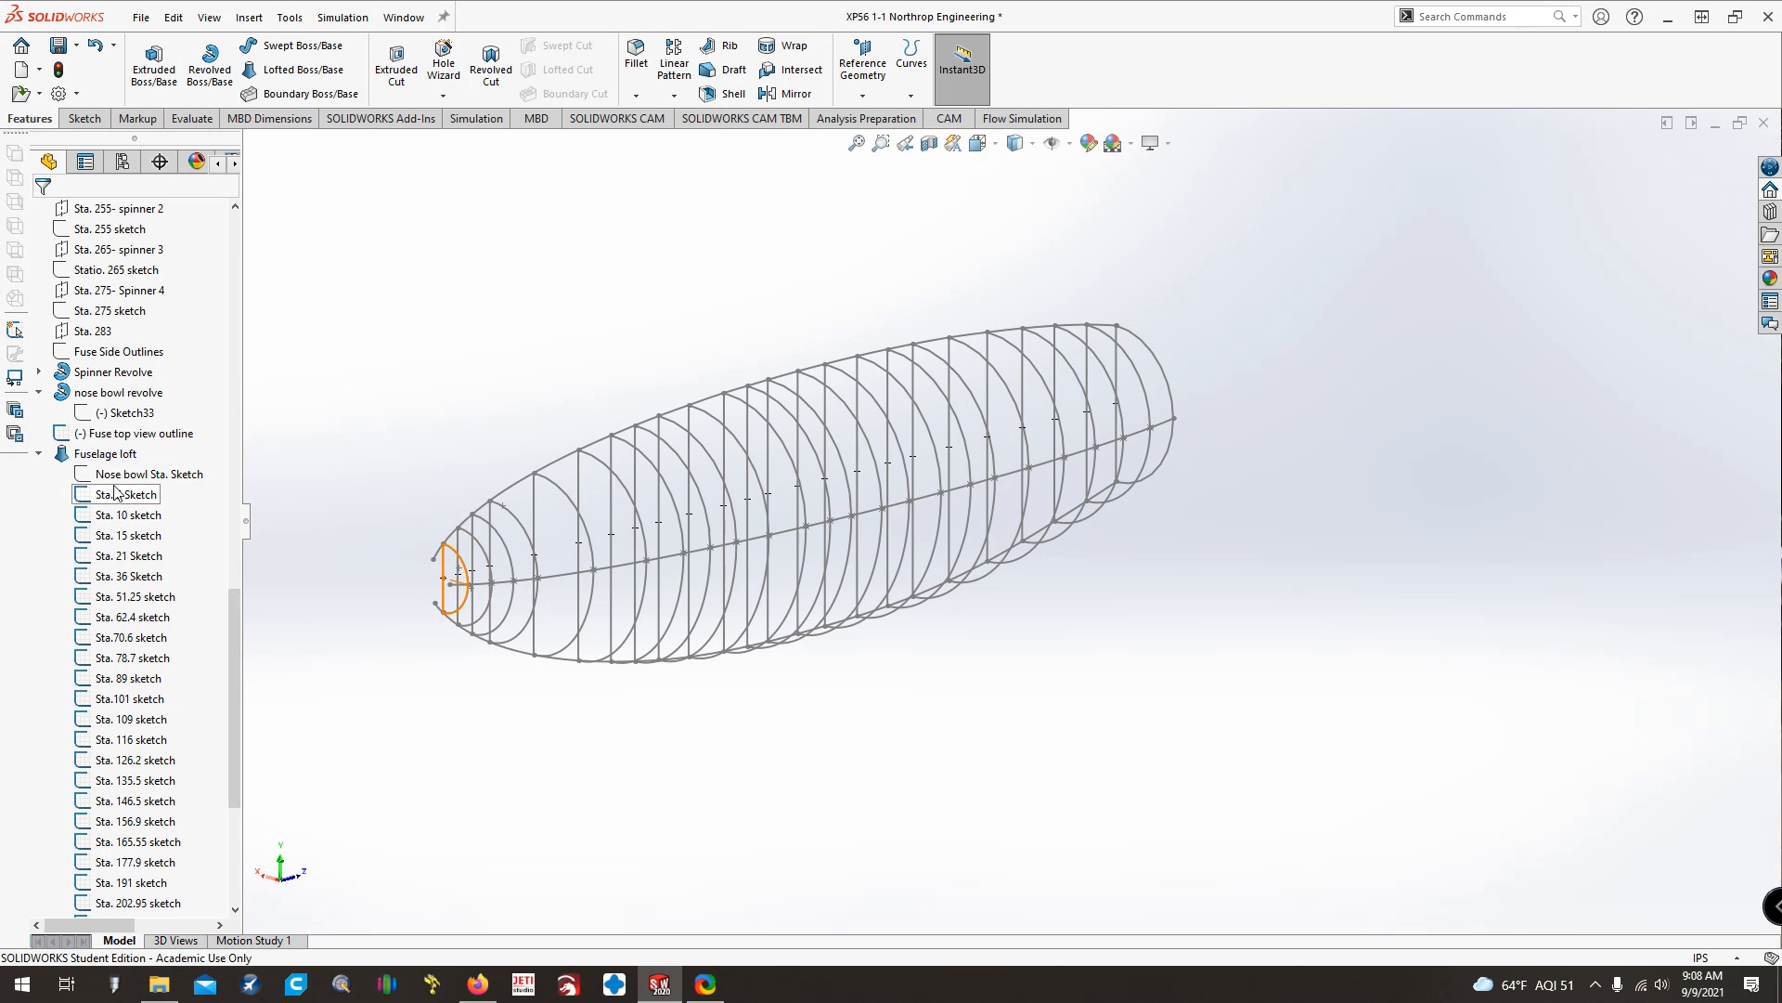
right_click(131, 474)
left_click(128, 449)
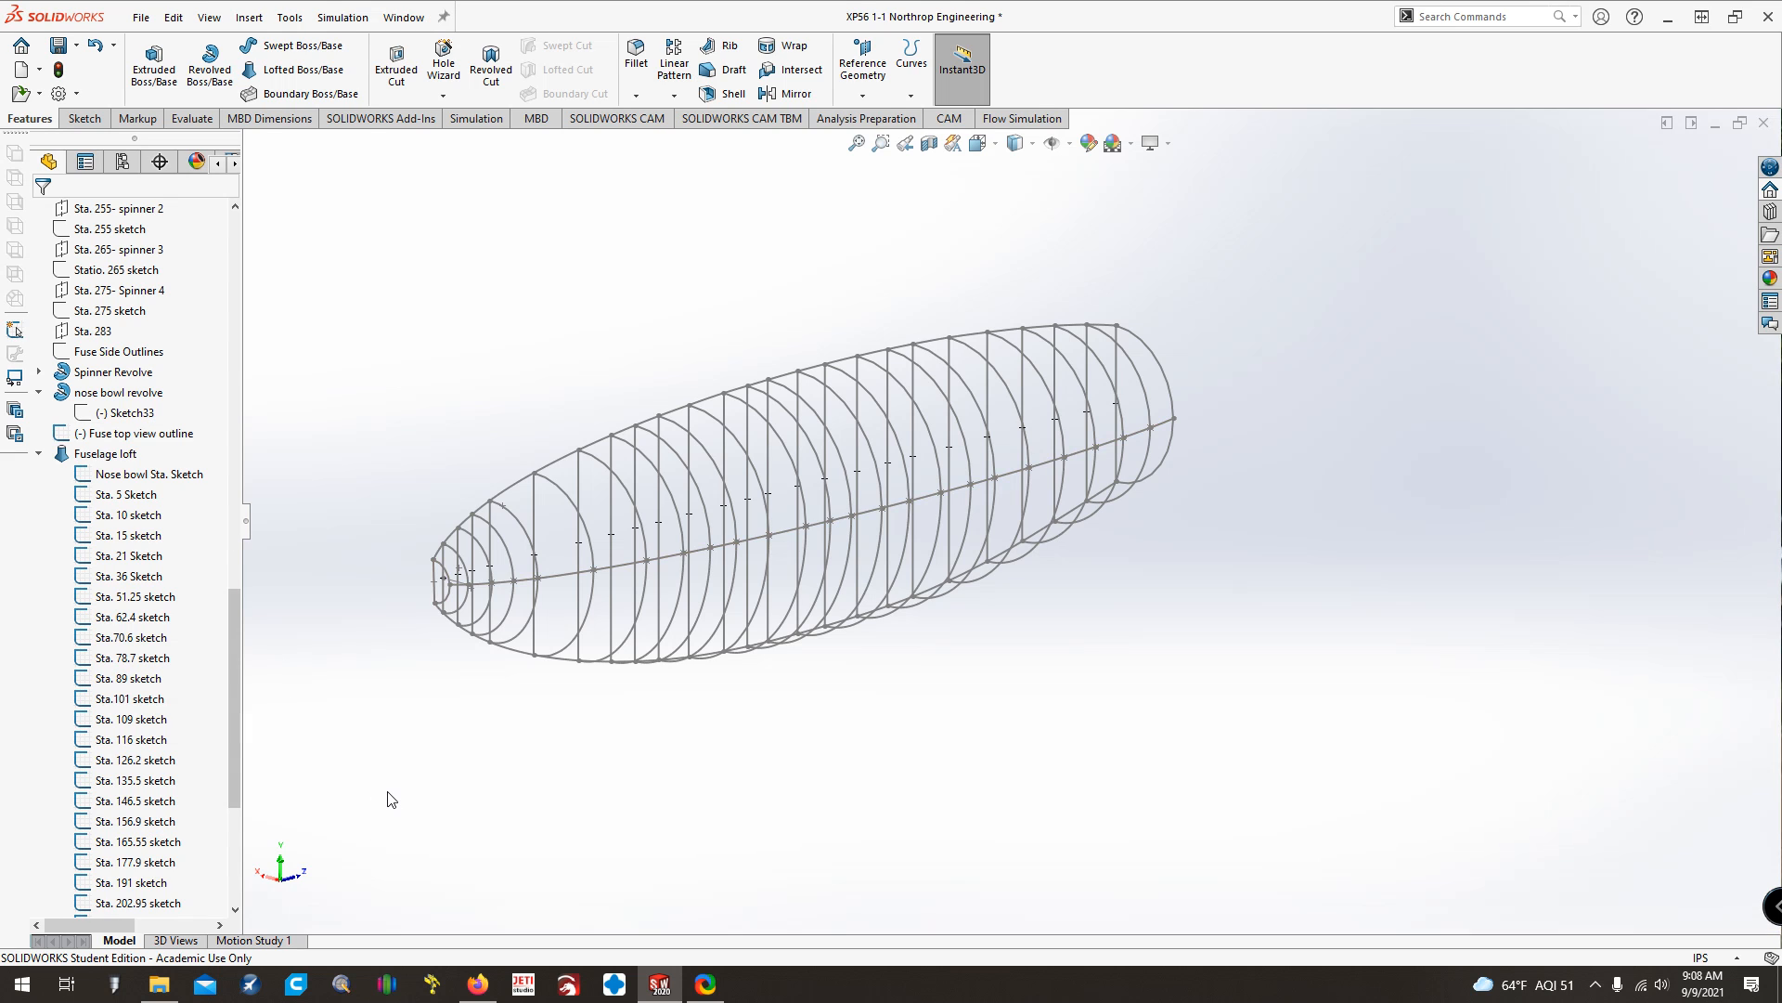
Examine the half-fuselage station sketches and outline curves from tilted, side and front views
key("Up")
key("Up")
key("Up")
key("Up")
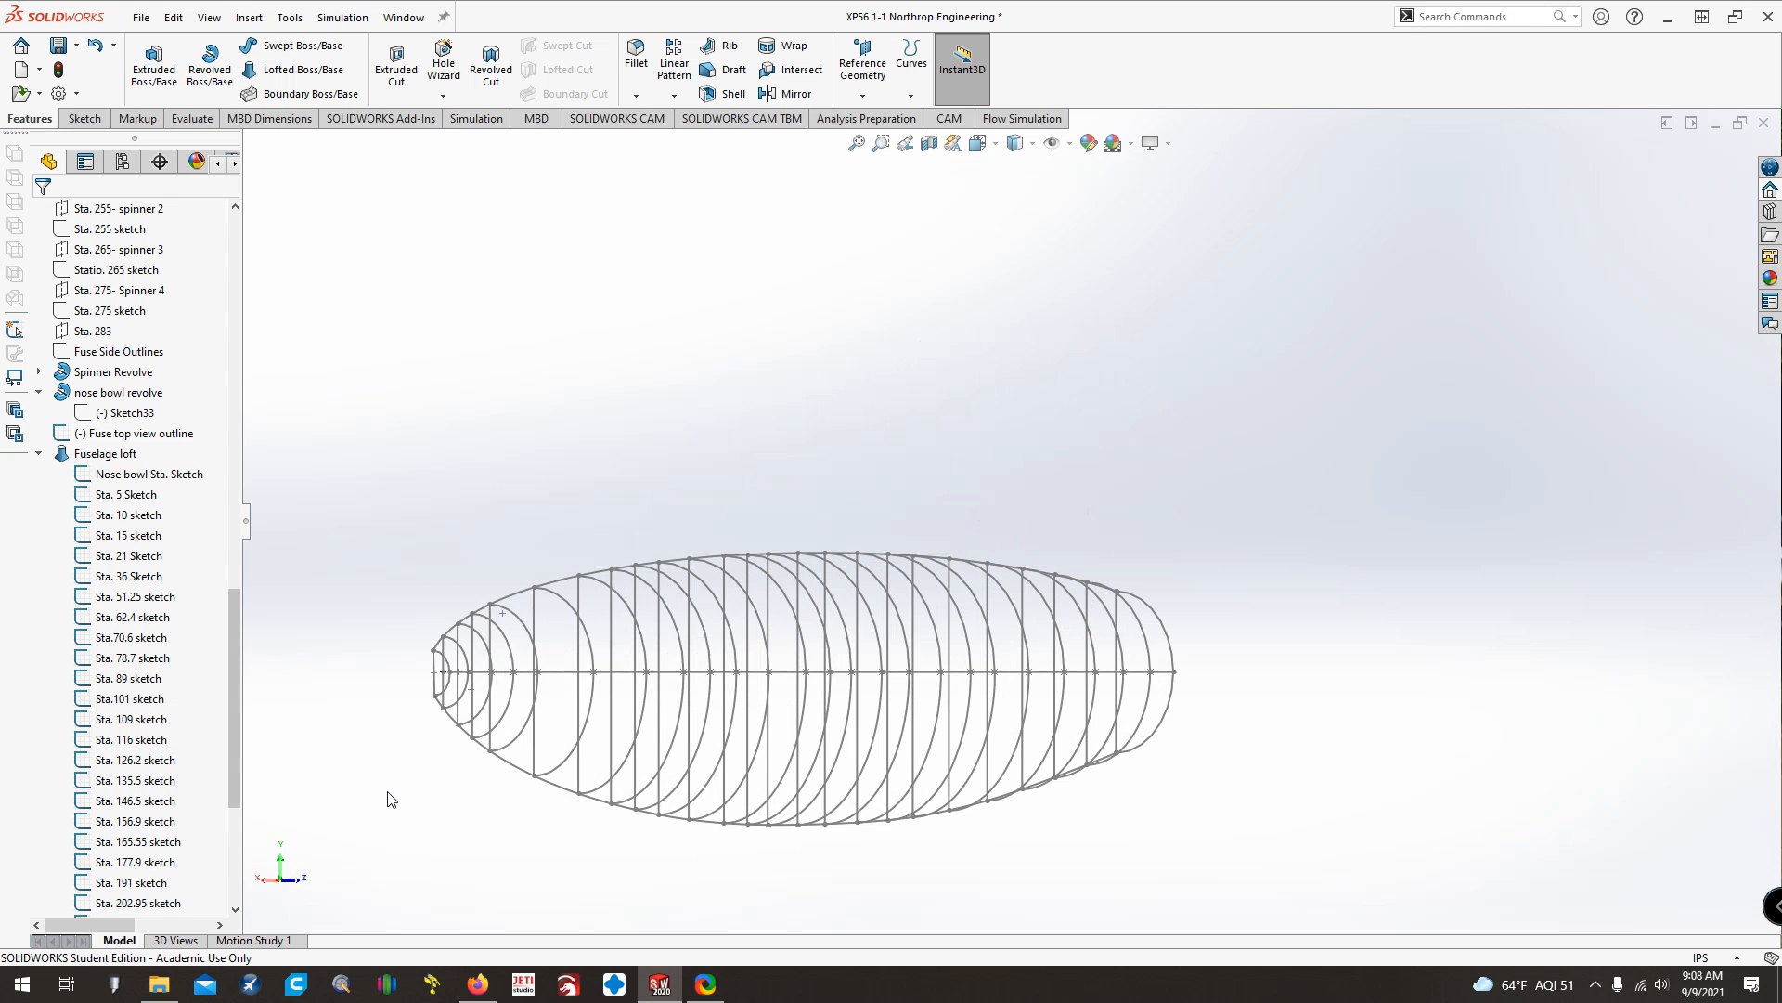
key("Down")
key("Down")
key("Down")
key("Down")
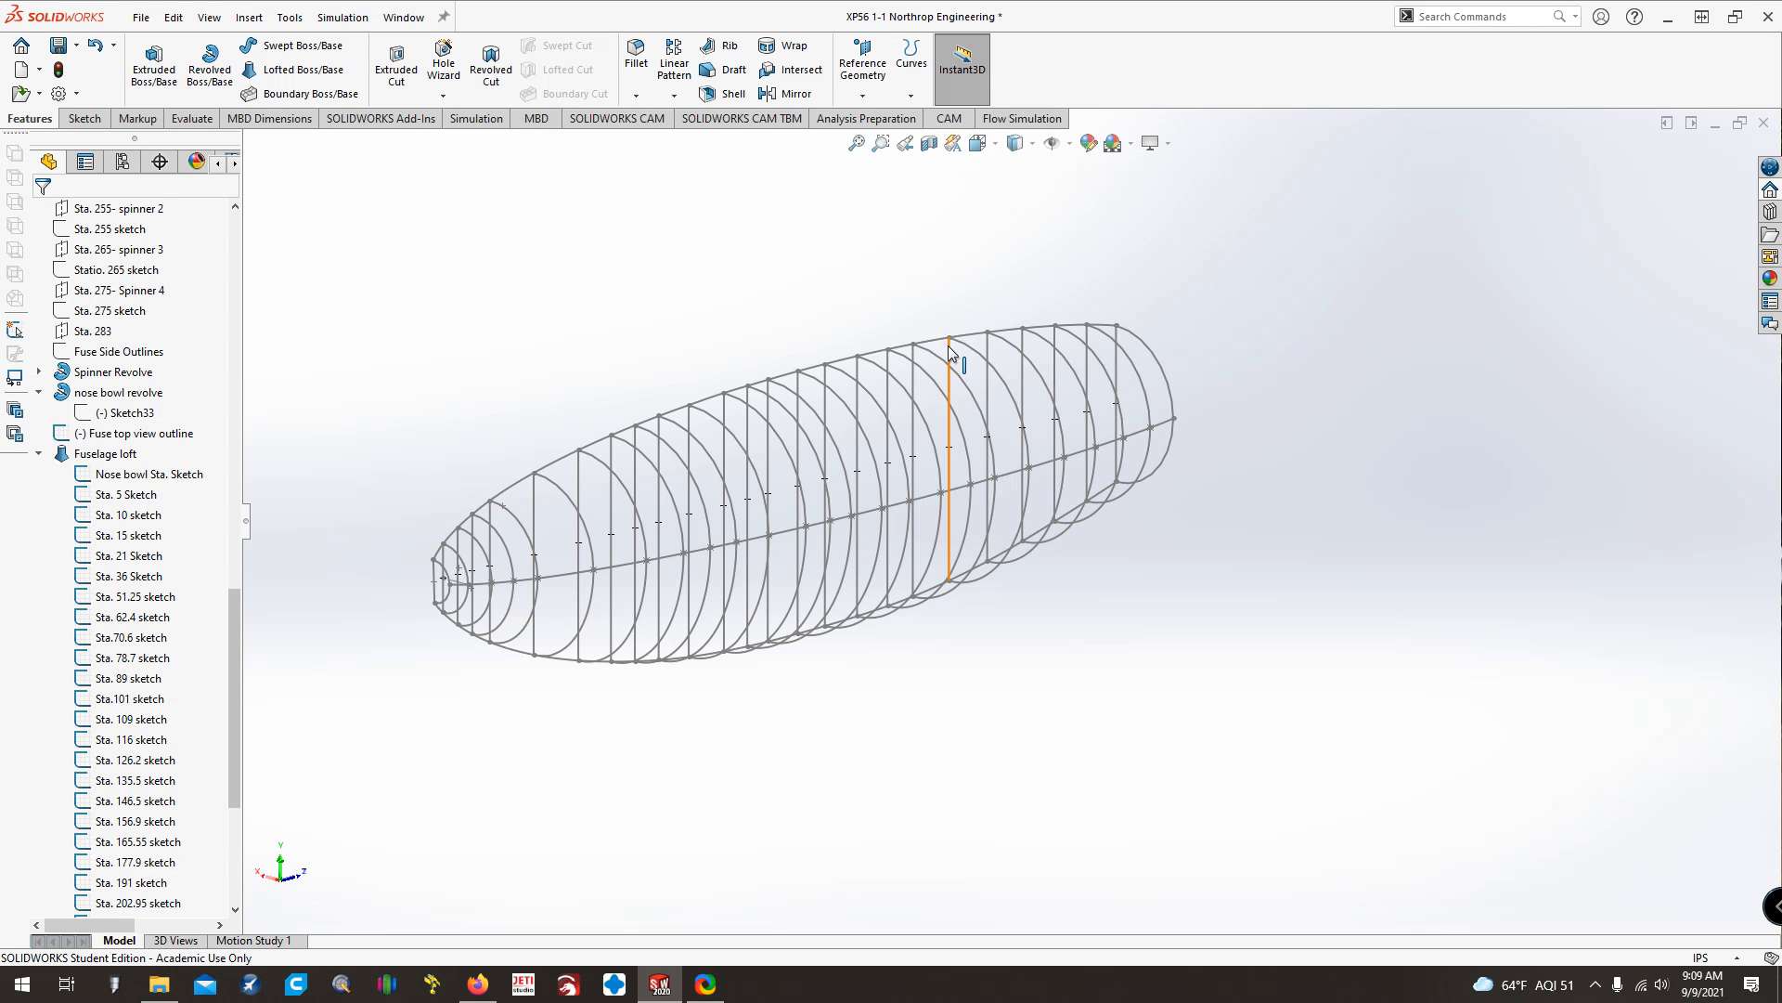
key("Up")
key("Up")
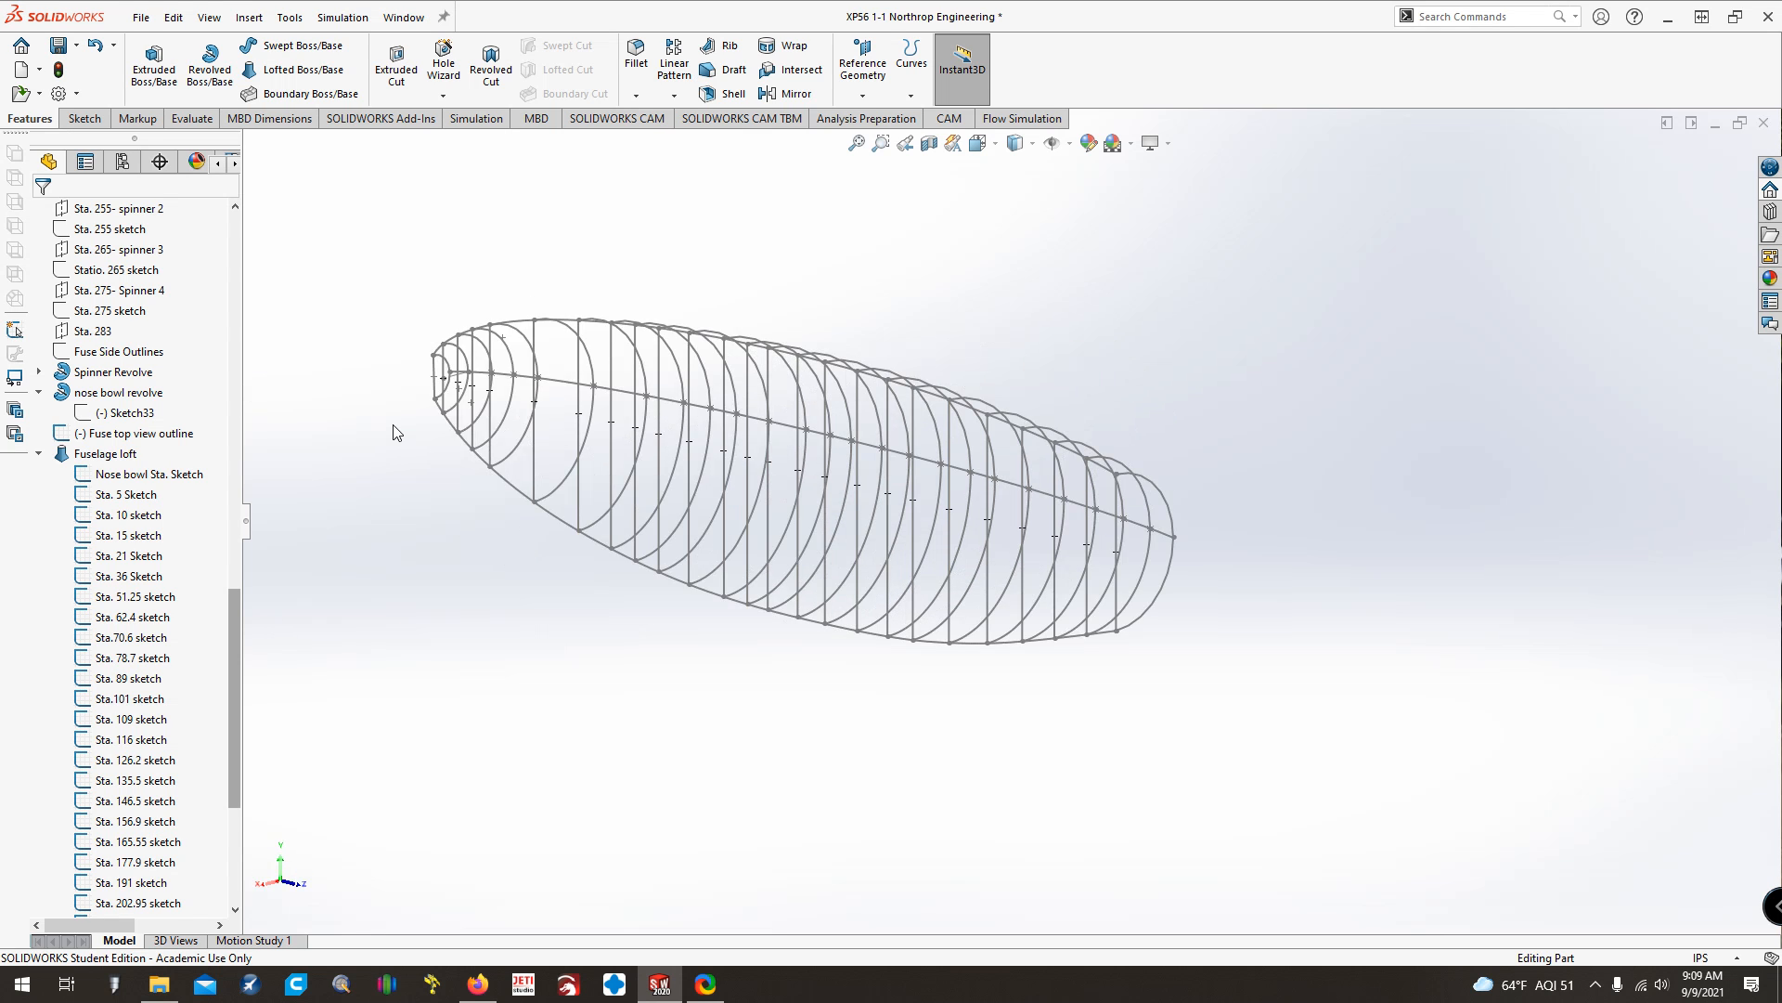
key("Right")
key("Left")
key("Down")
key("Right")
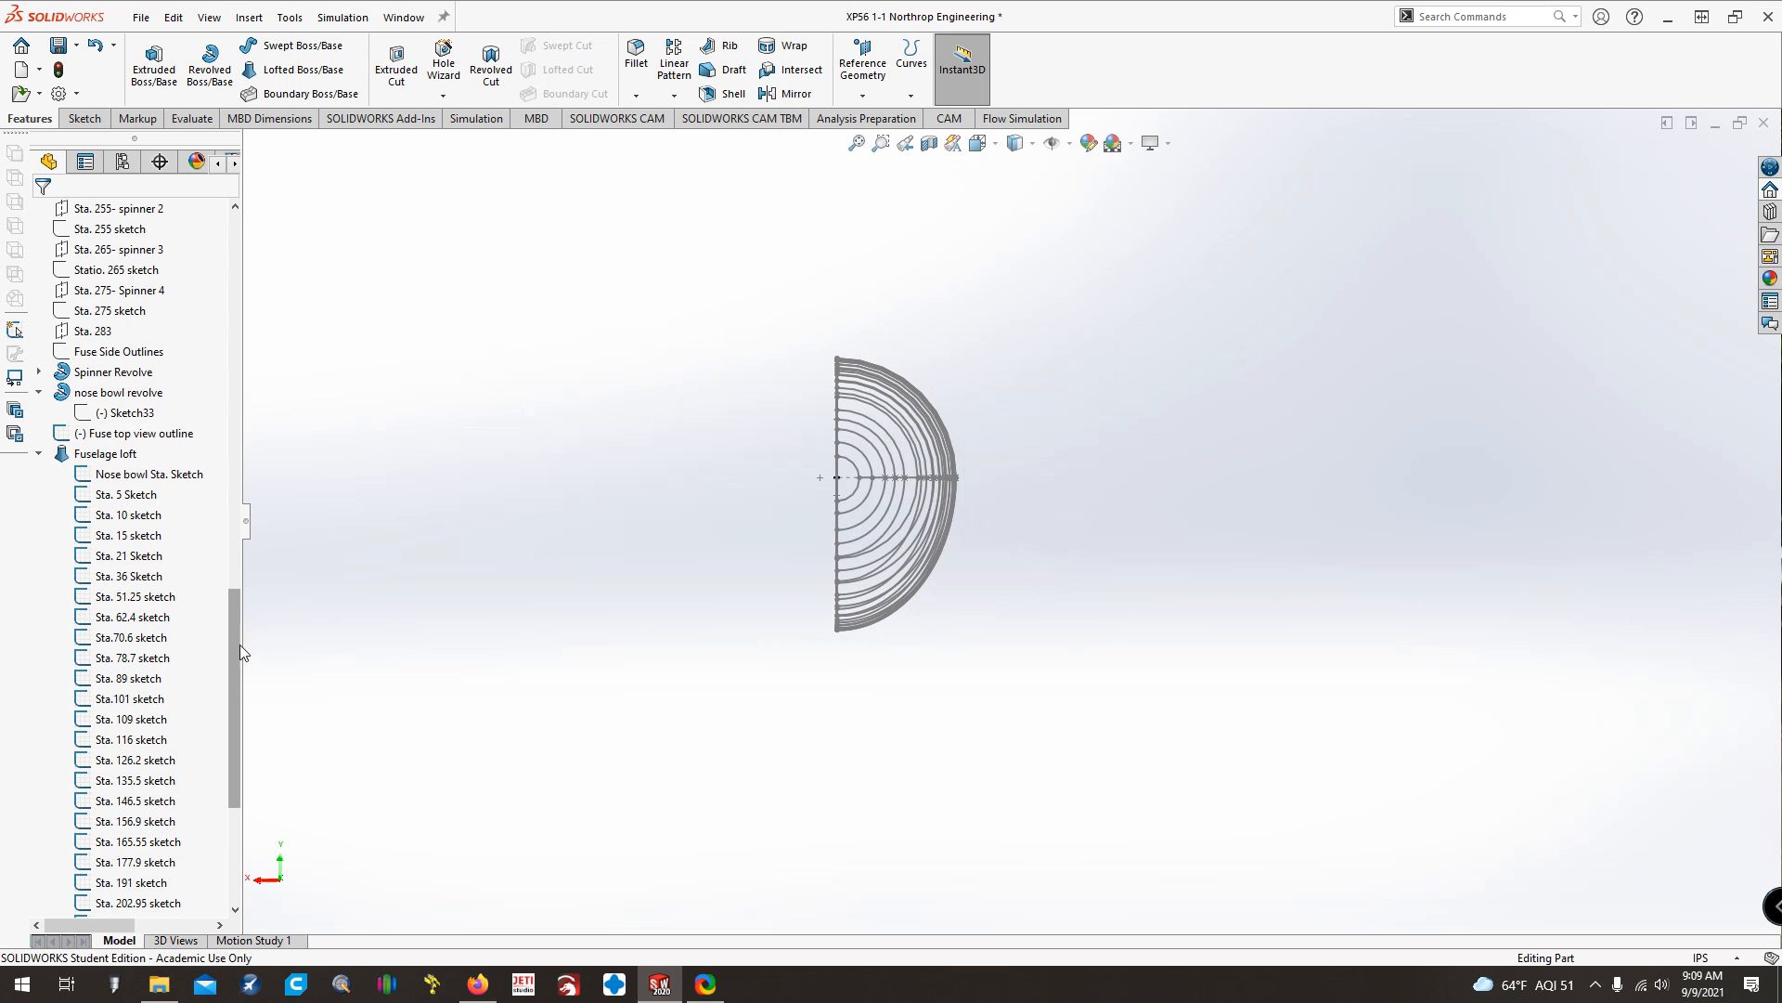
Start a new sketch on the Front Plane-Sta. 0 plane
left_click_drag(240, 645, 238, 269)
left_click(81, 333)
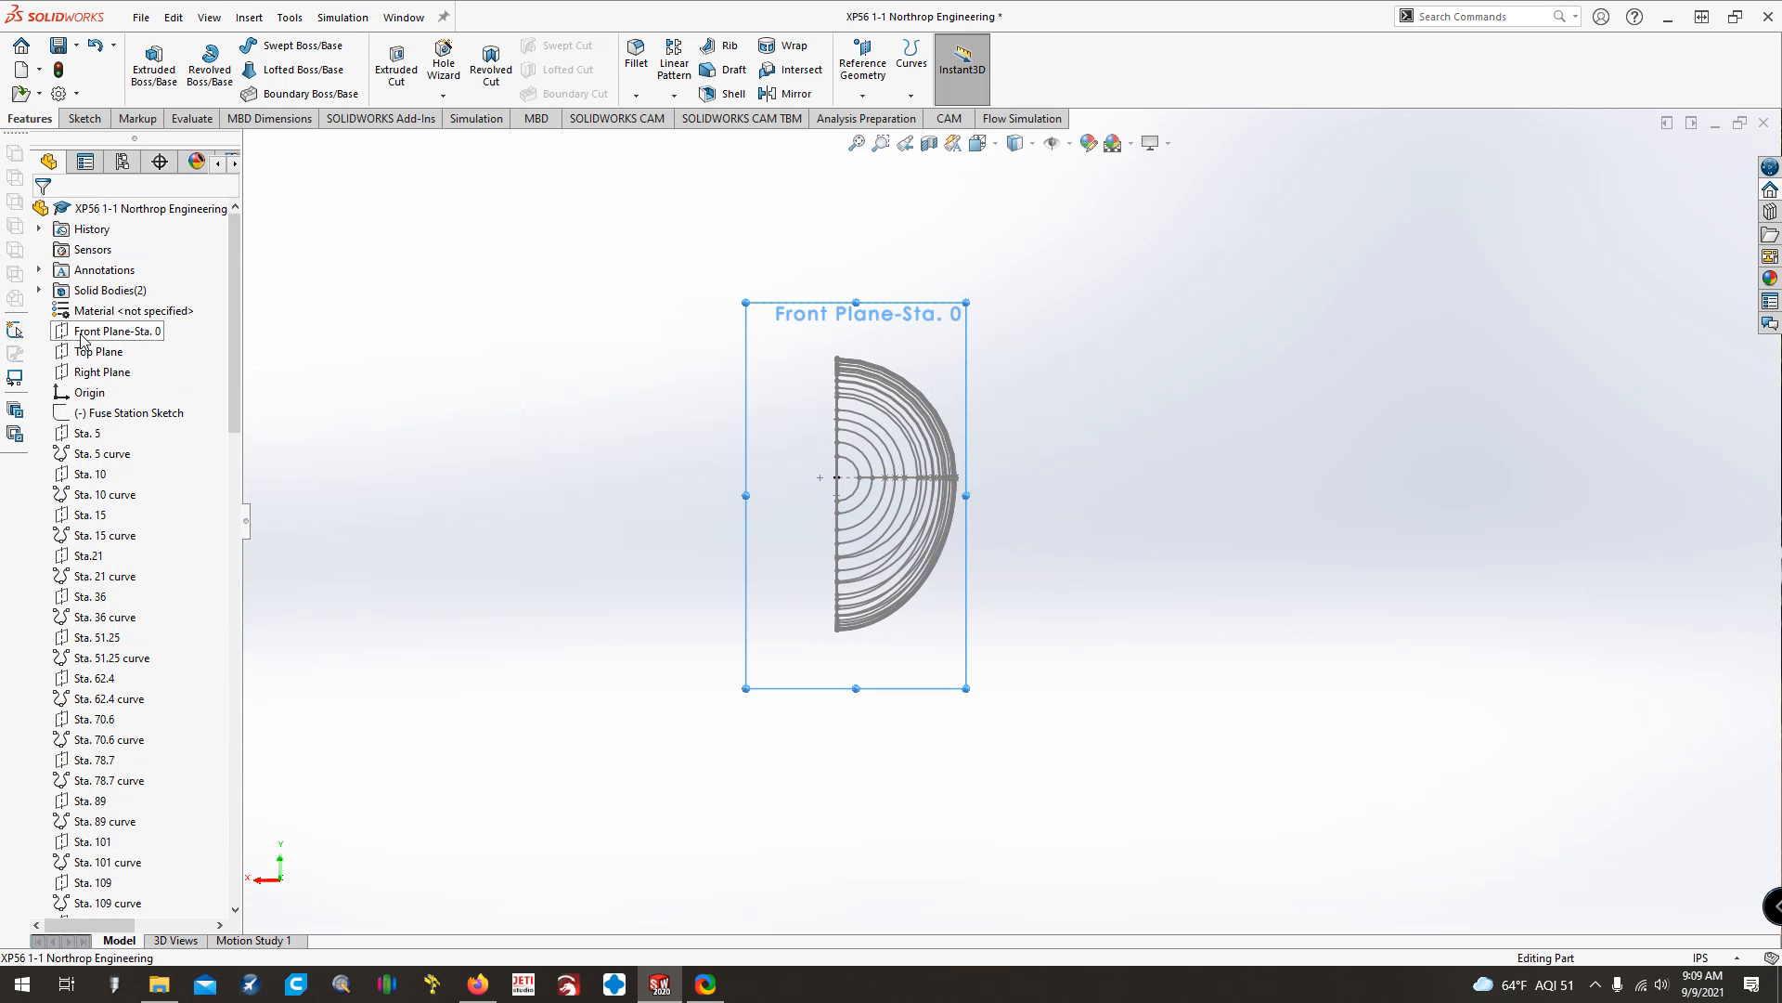
key("ctrl+Down")
key("ctrl+Down")
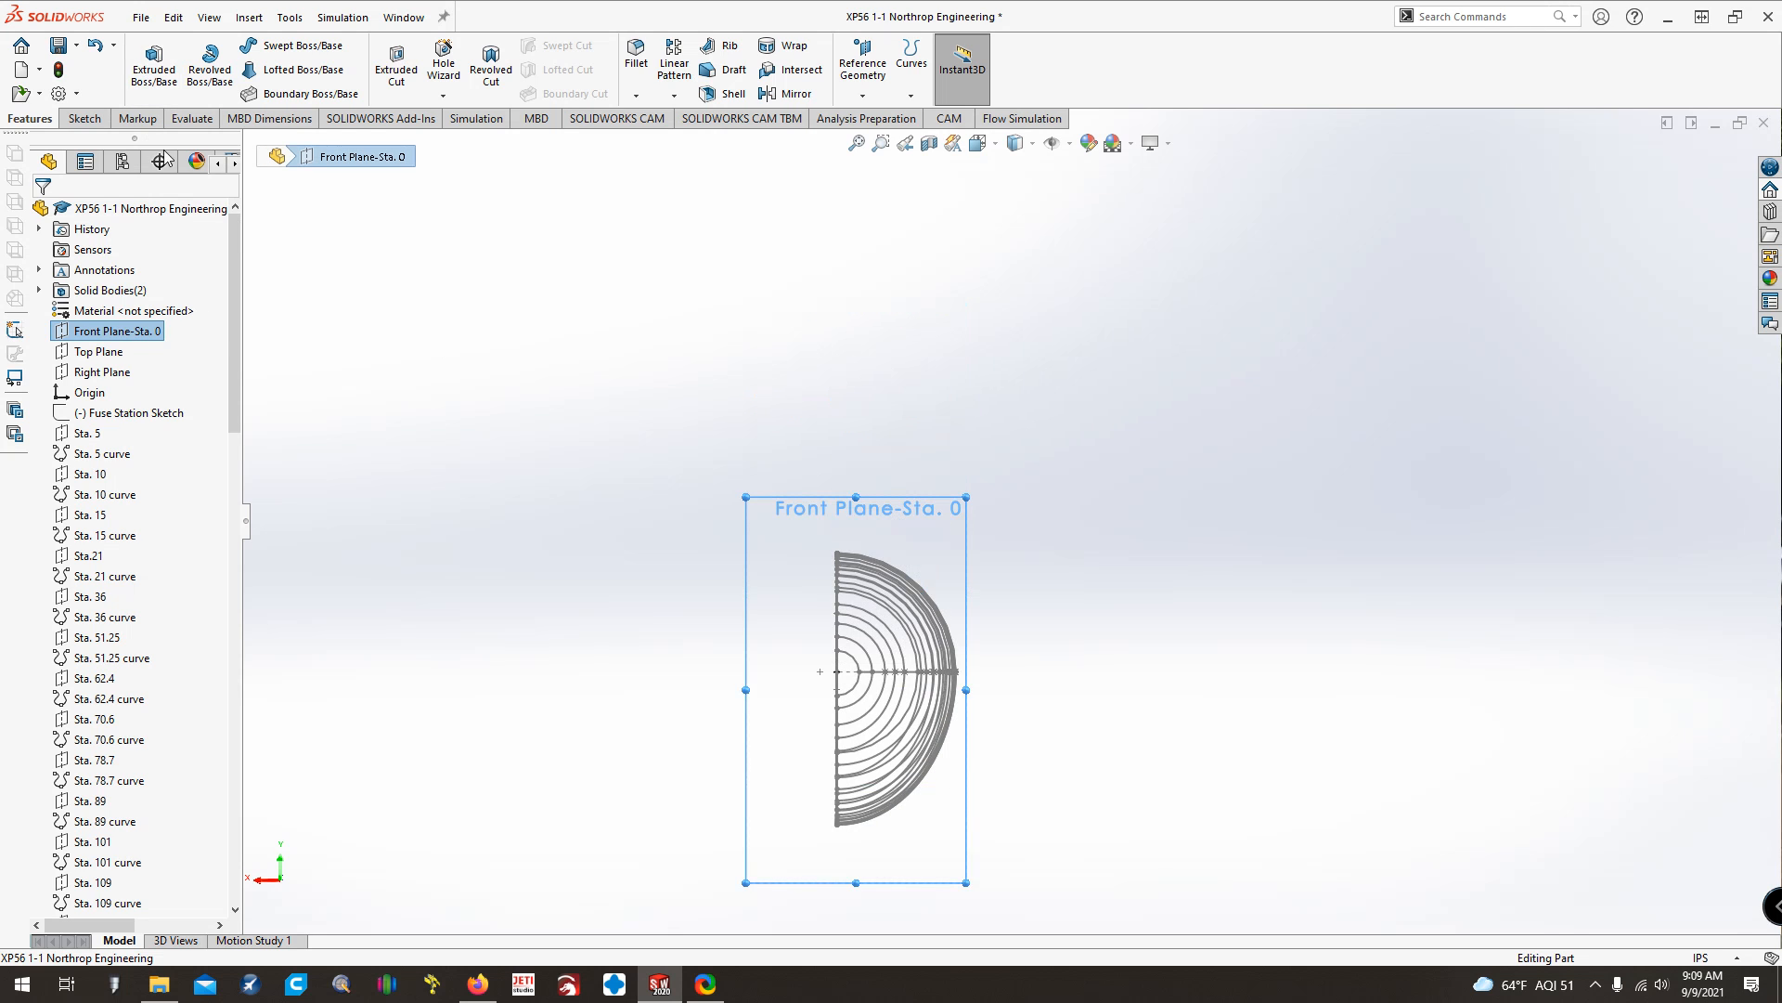
left_click(85, 117)
left_click(139, 60)
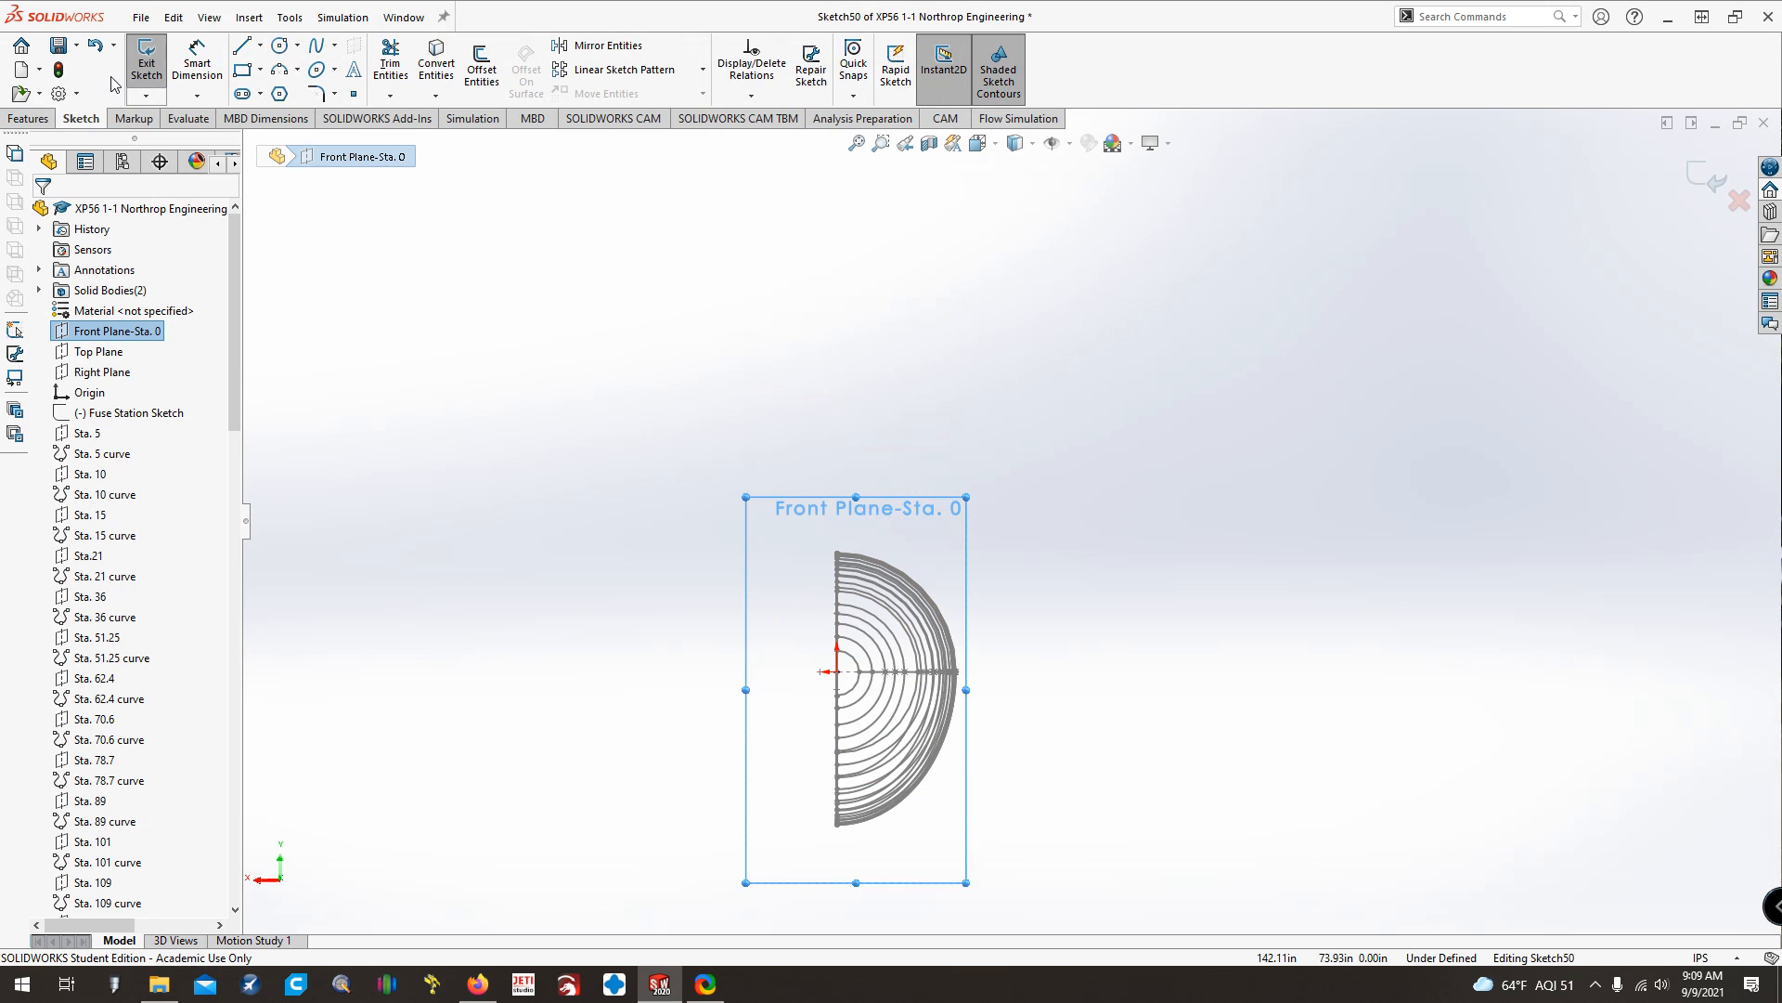
Sketch a vertical line aligned above the origin, a horizontal base line from its lower end and a slanted line rising from the base's outer end
left_click(242, 45)
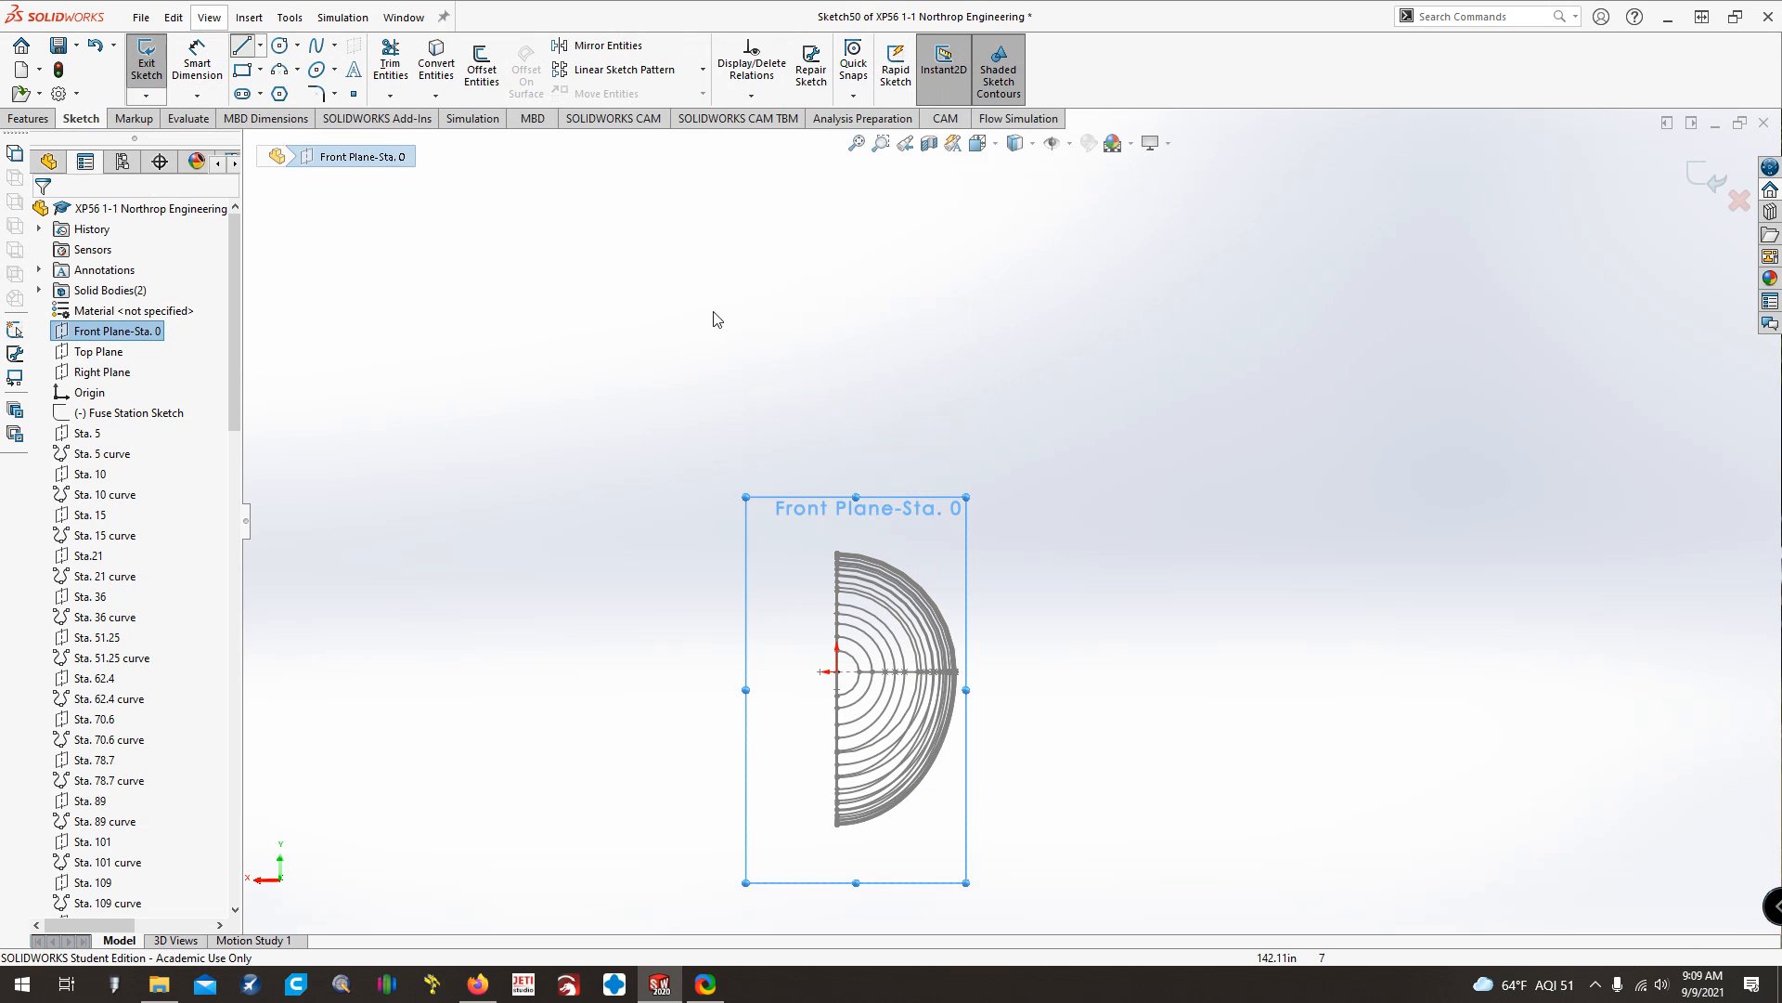
left_click(838, 287)
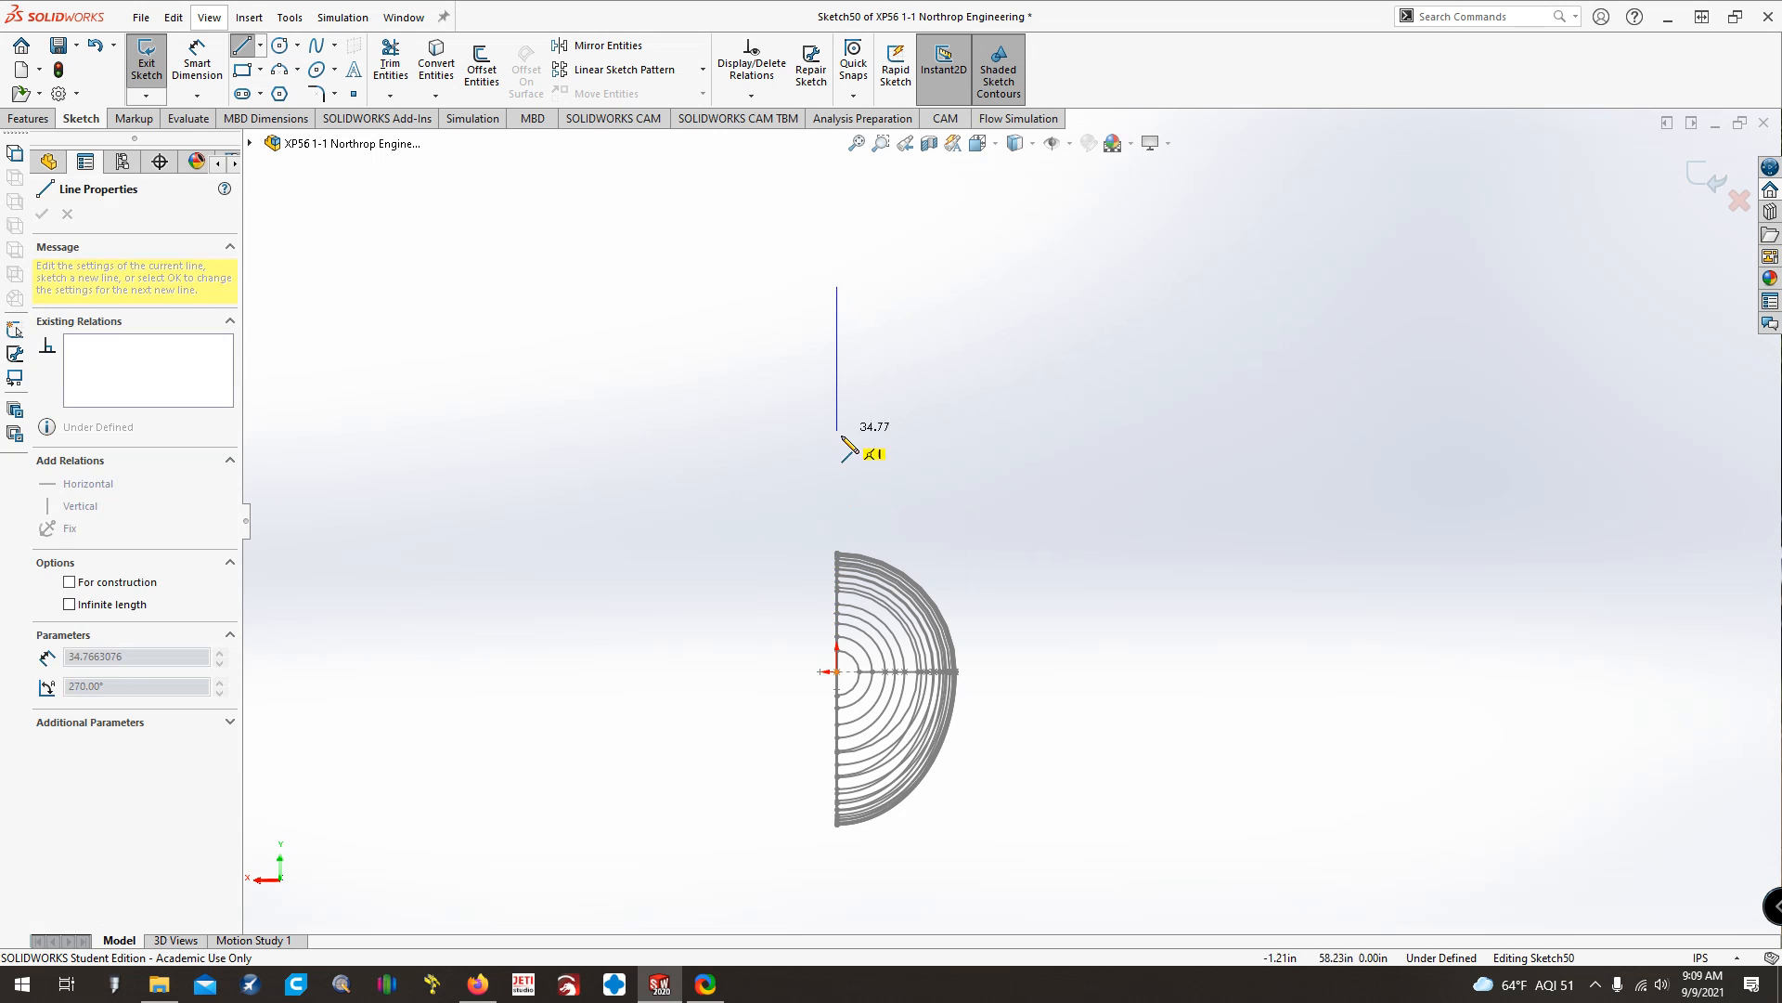
left_click(838, 438)
left_click(959, 438)
left_click(940, 353)
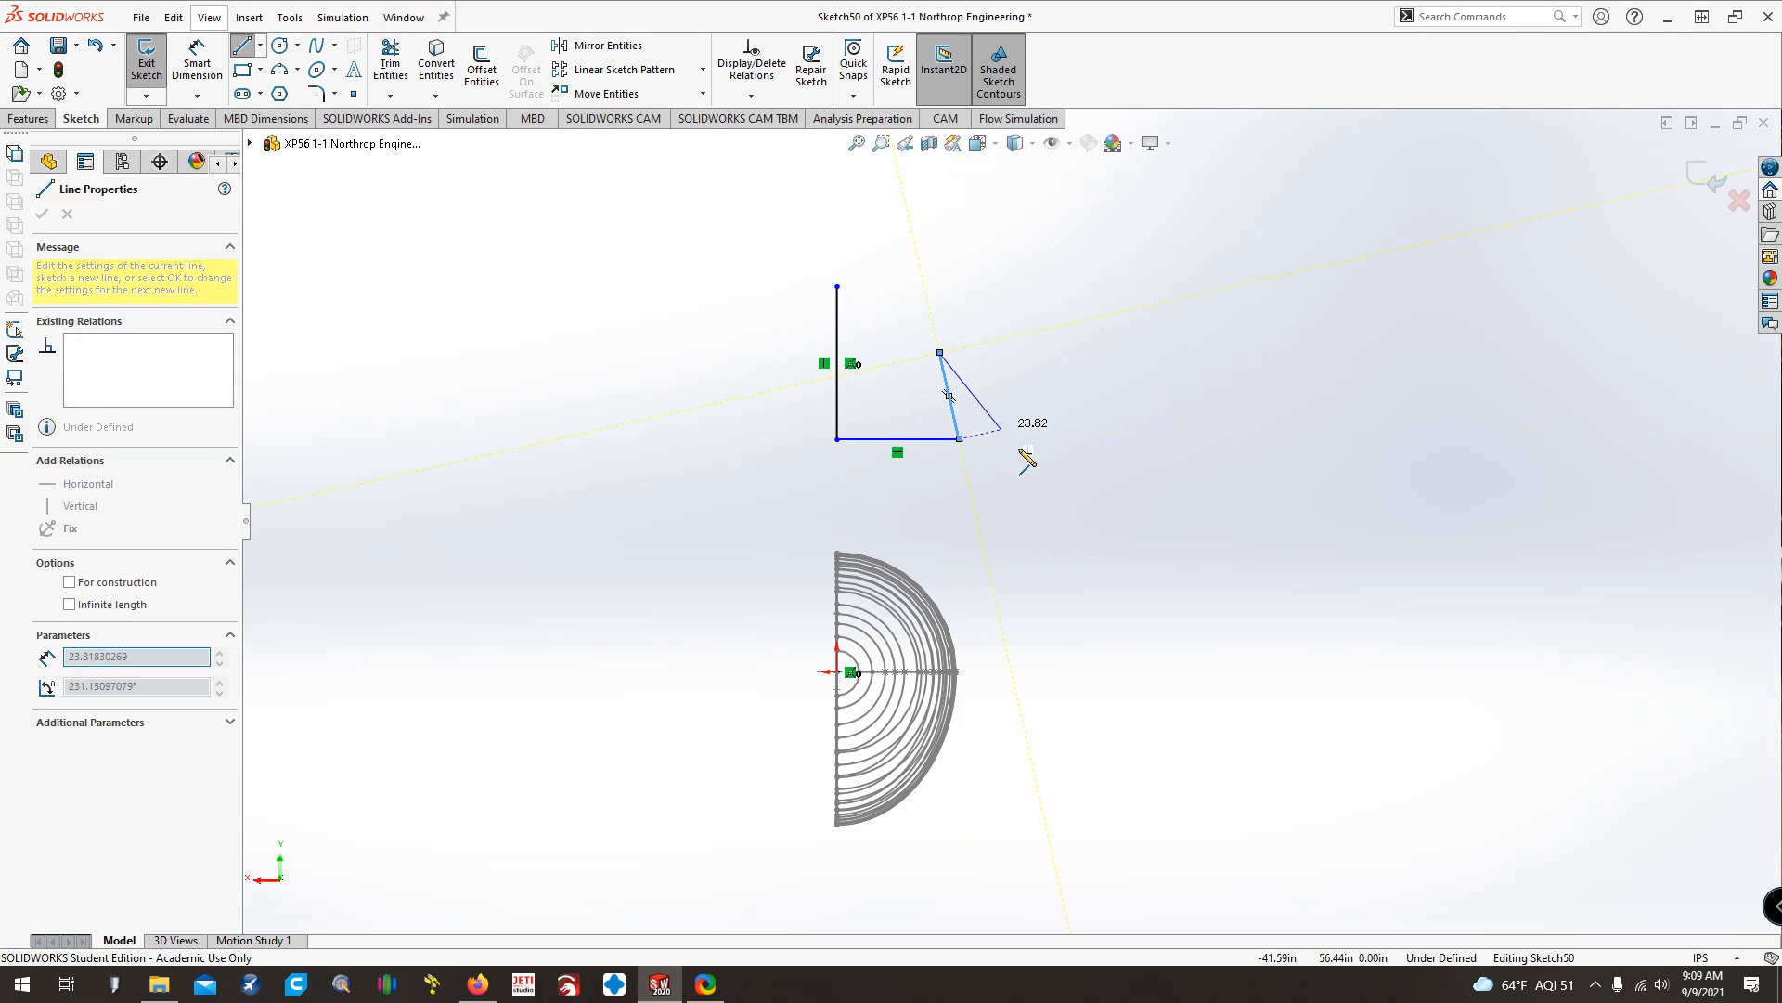
Close the profile's top with a three-point arc of about 24.5 in radius between the vertical and slanted lines
left_click(279, 69)
left_click(837, 287)
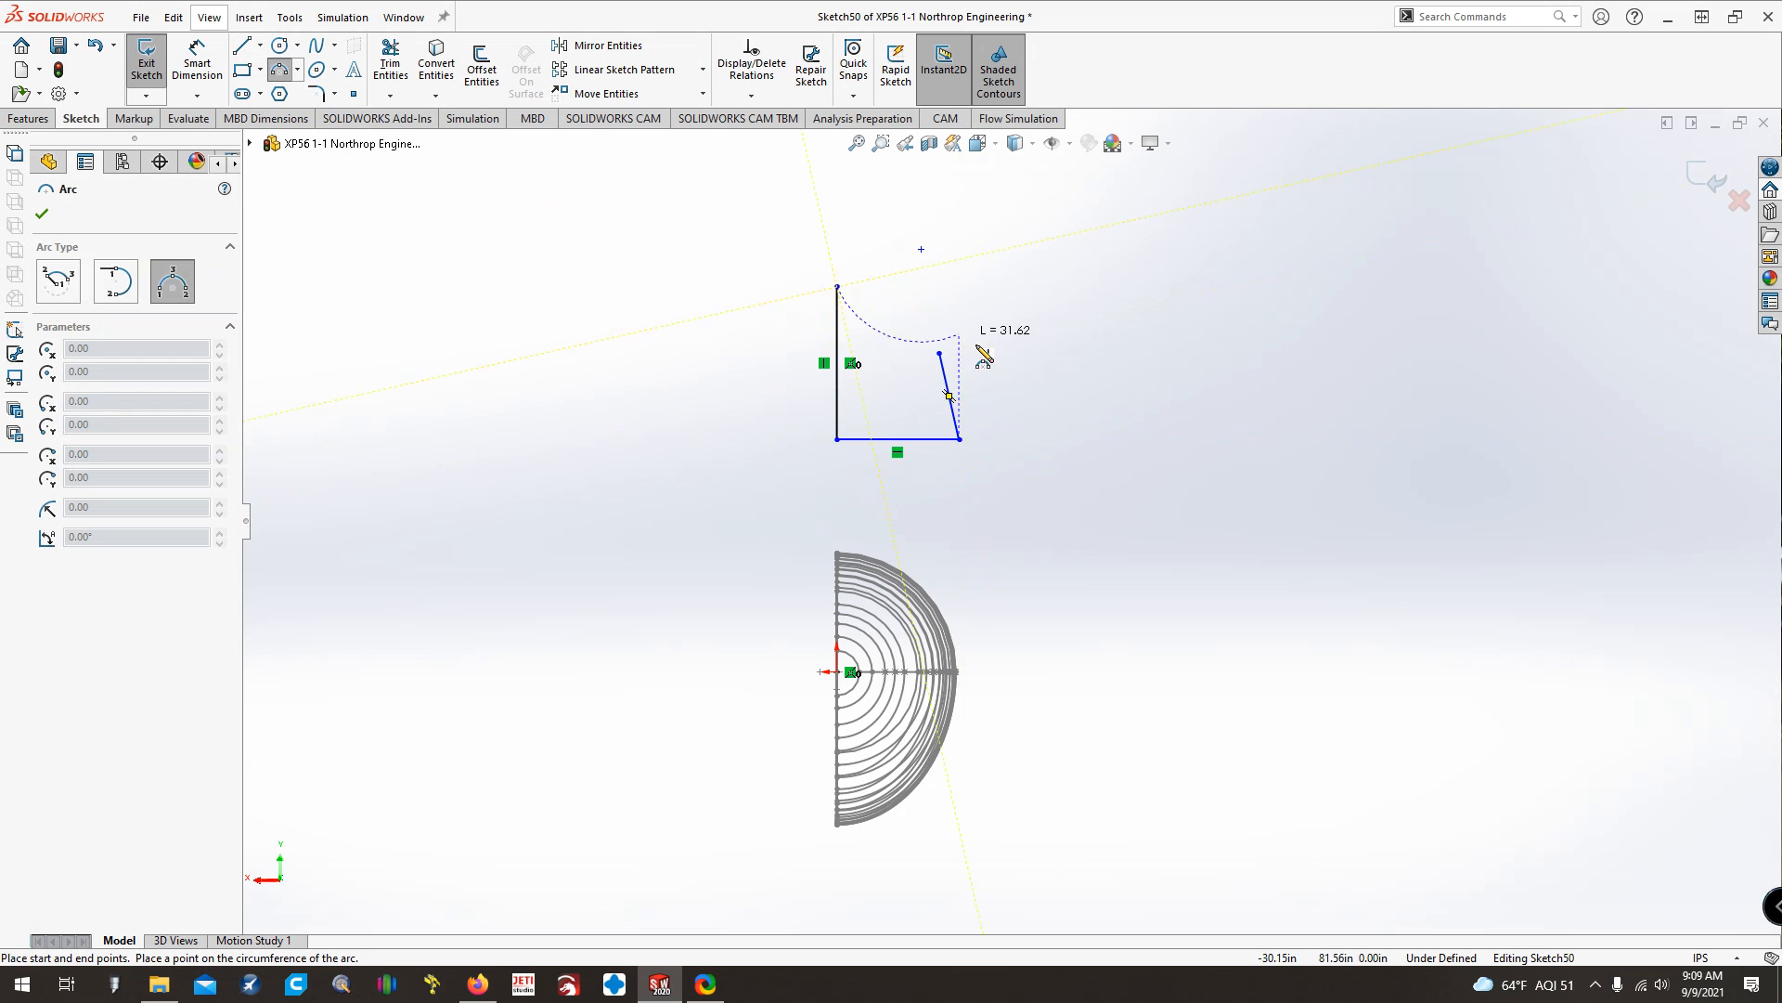
left_click(941, 353)
left_click(922, 326)
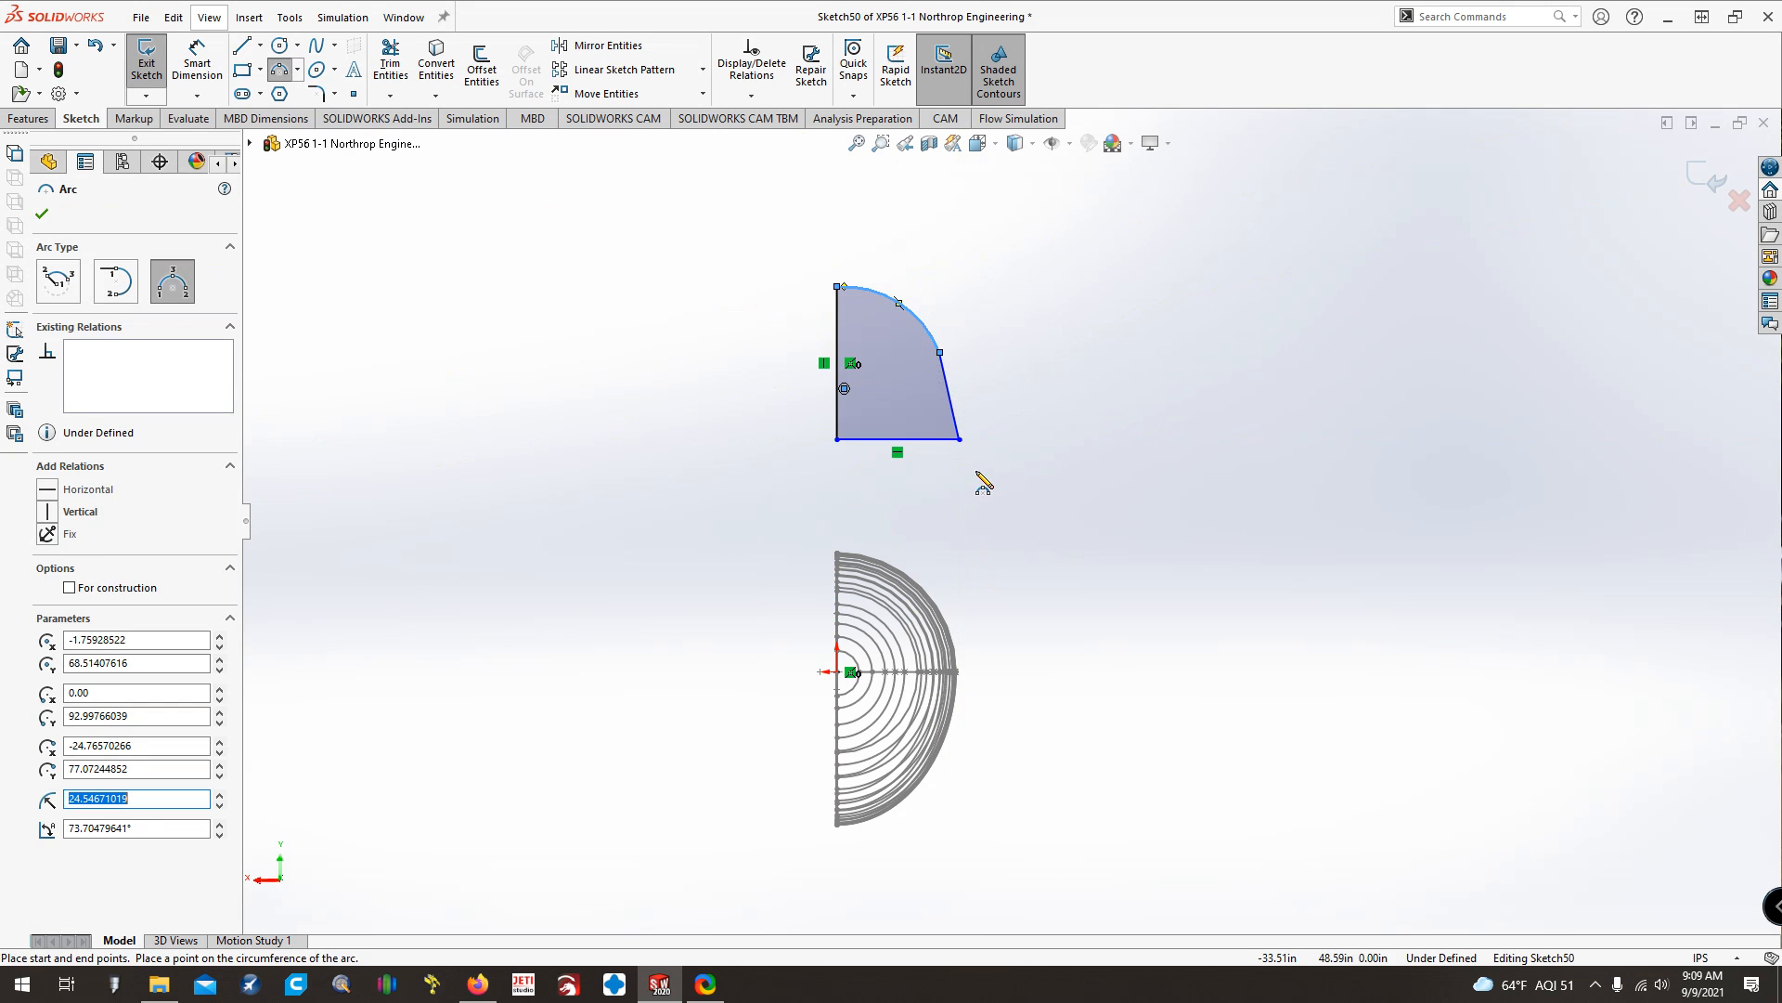
key("Escape")
Make the top arc tangent to the slanted side line
left_click(949, 389, "ctrl")
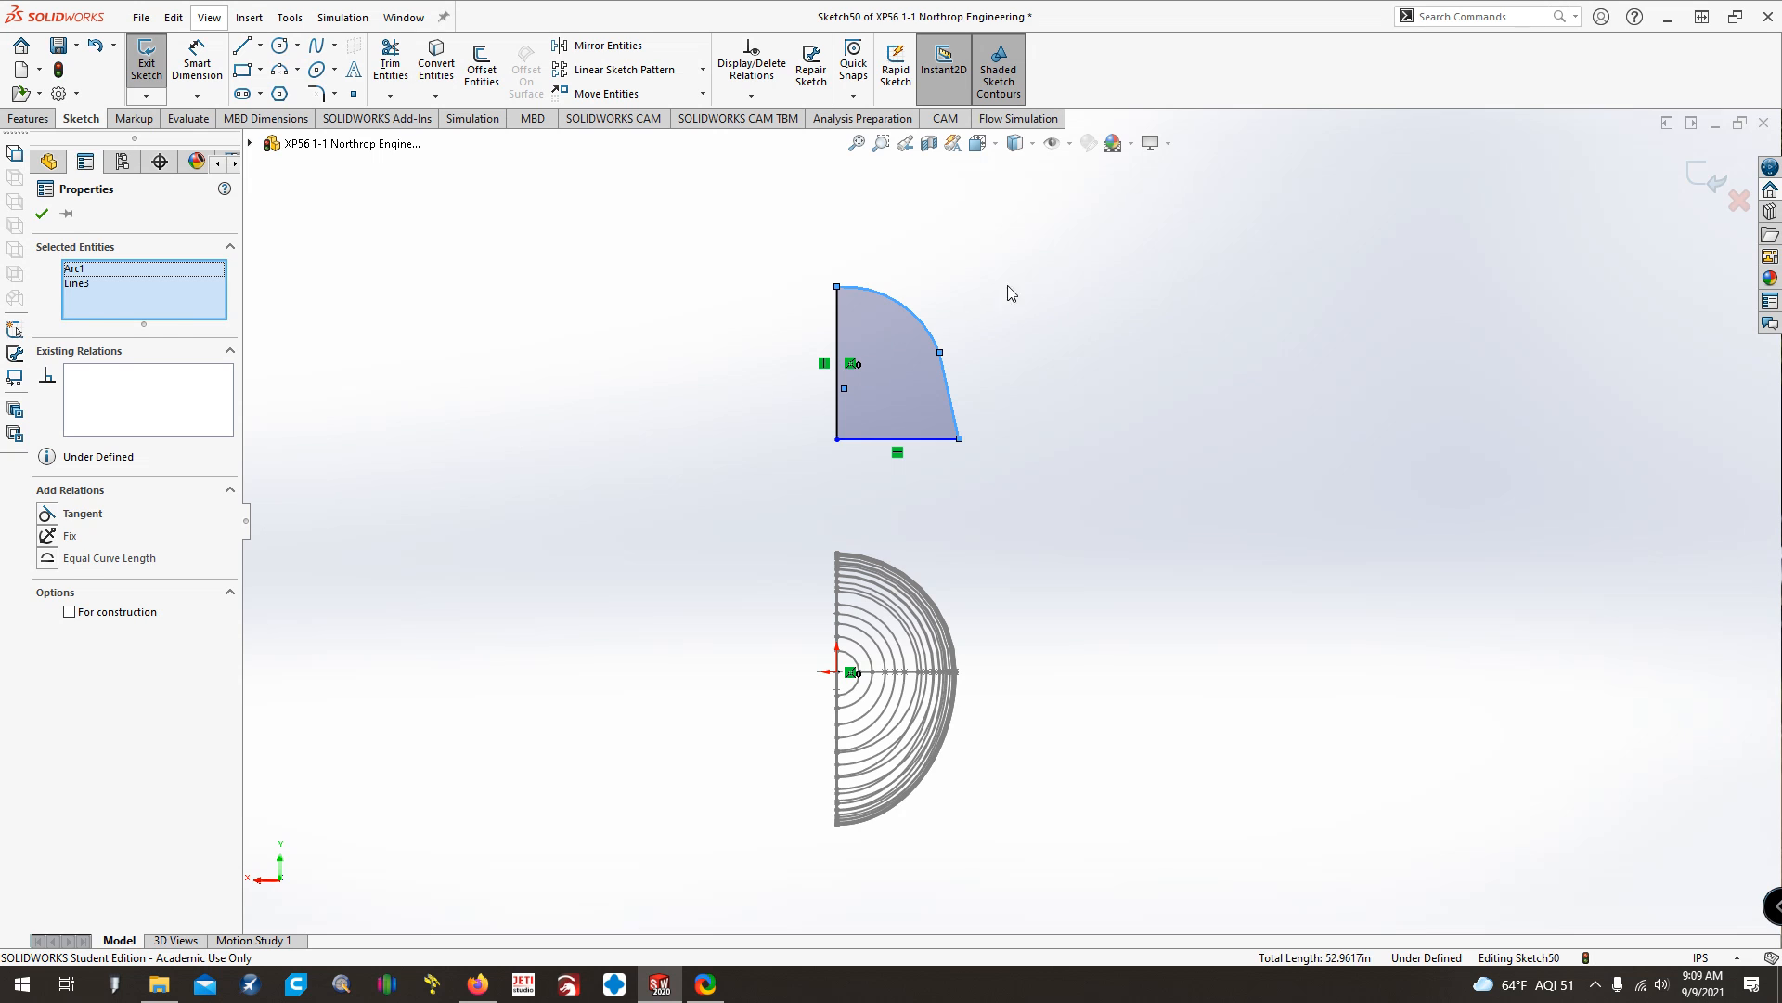
key("Escape")
left_click(933, 320)
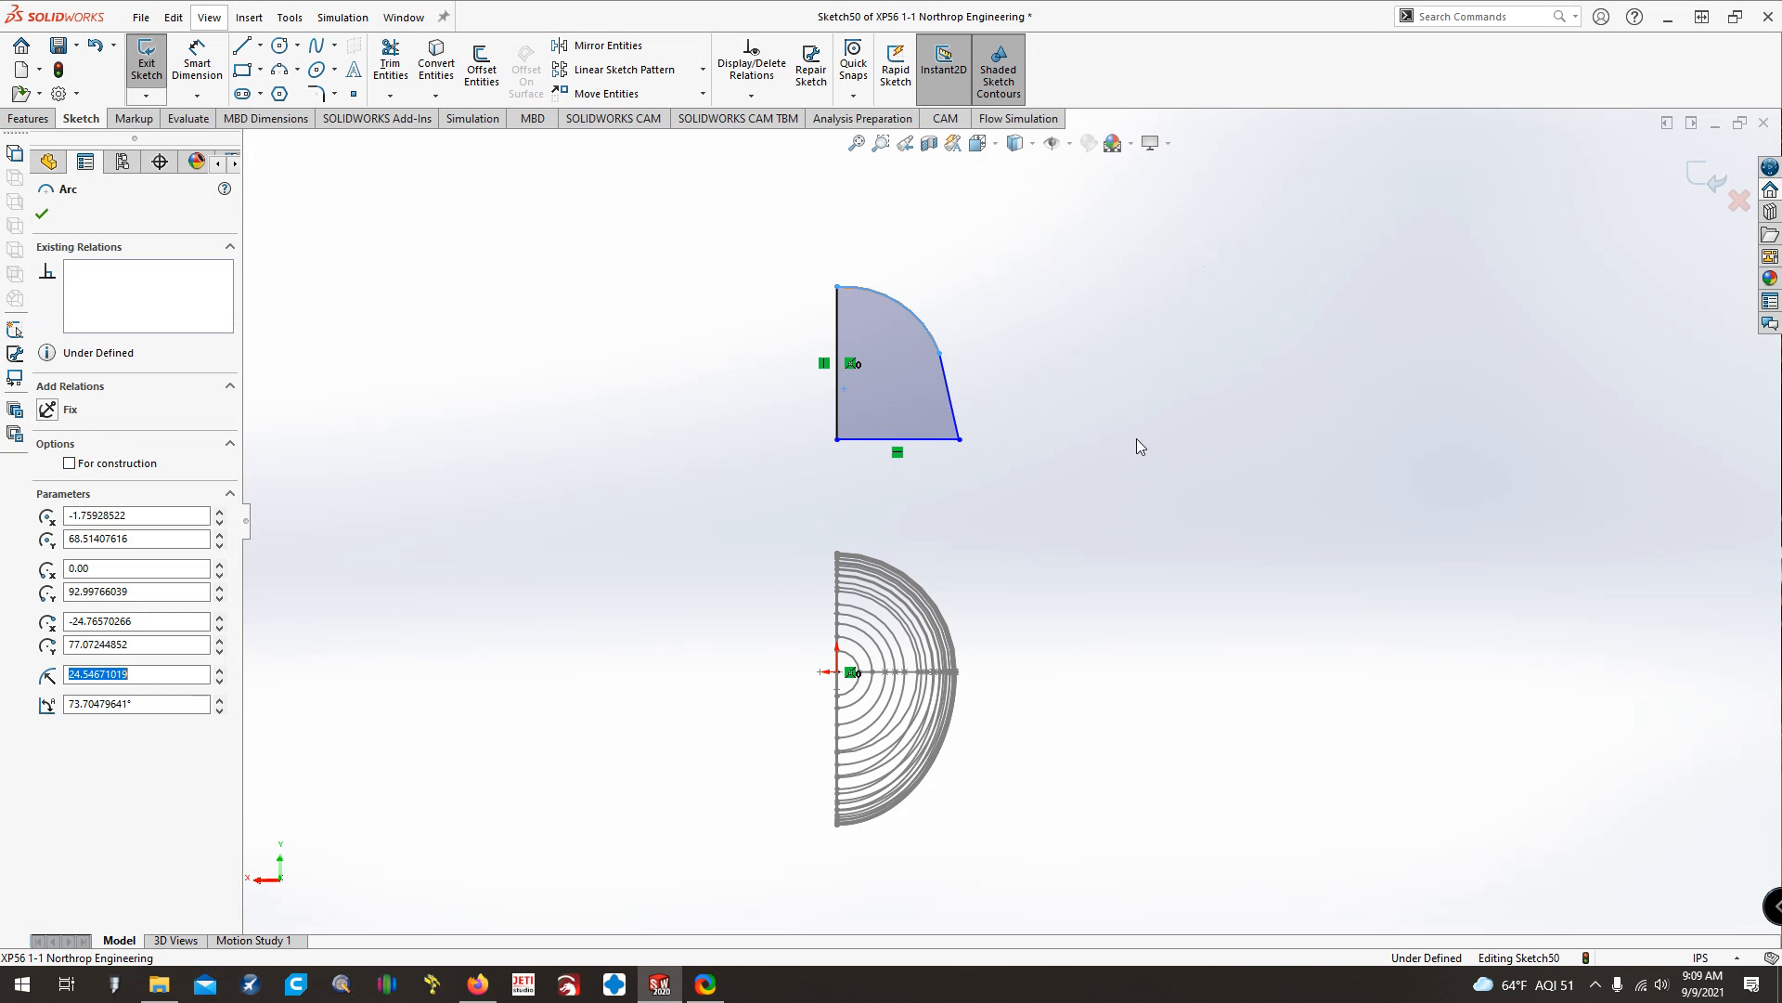
left_click(949, 386)
left_click(919, 320, "ctrl")
left_click(70, 509)
key("Escape")
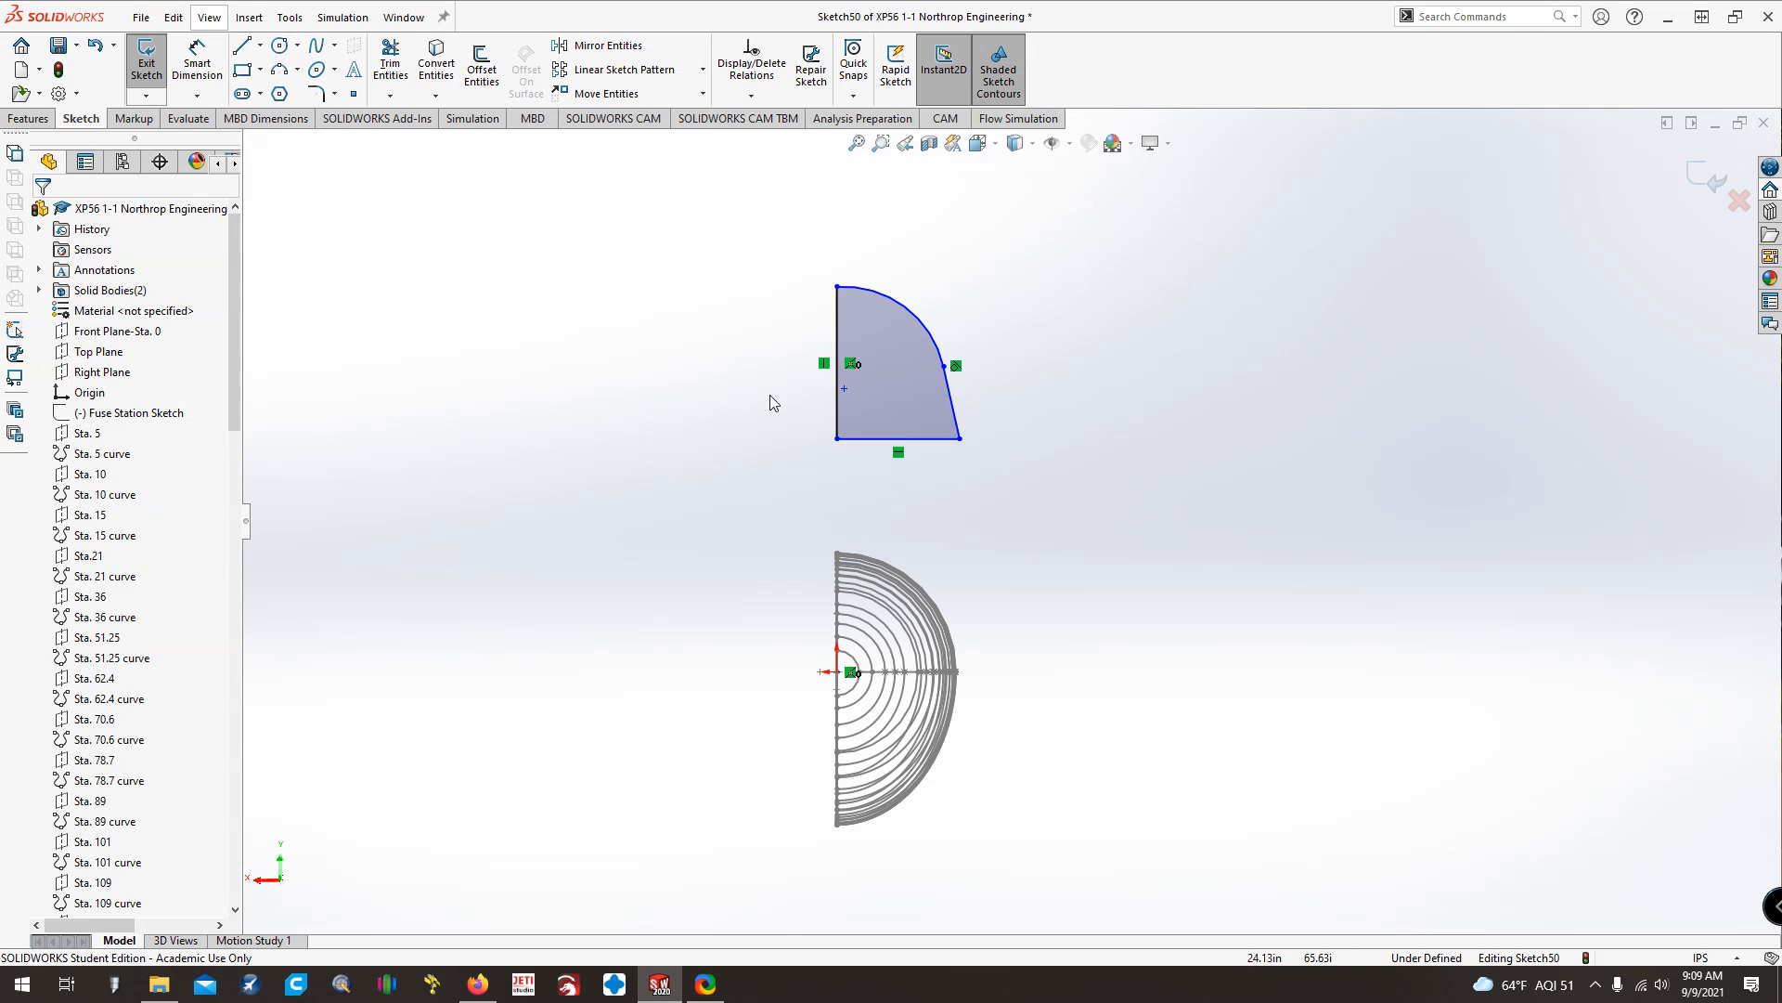
Make the arc's center point coincident with the vertical line
left_click(845, 388)
left_click(838, 420, "ctrl")
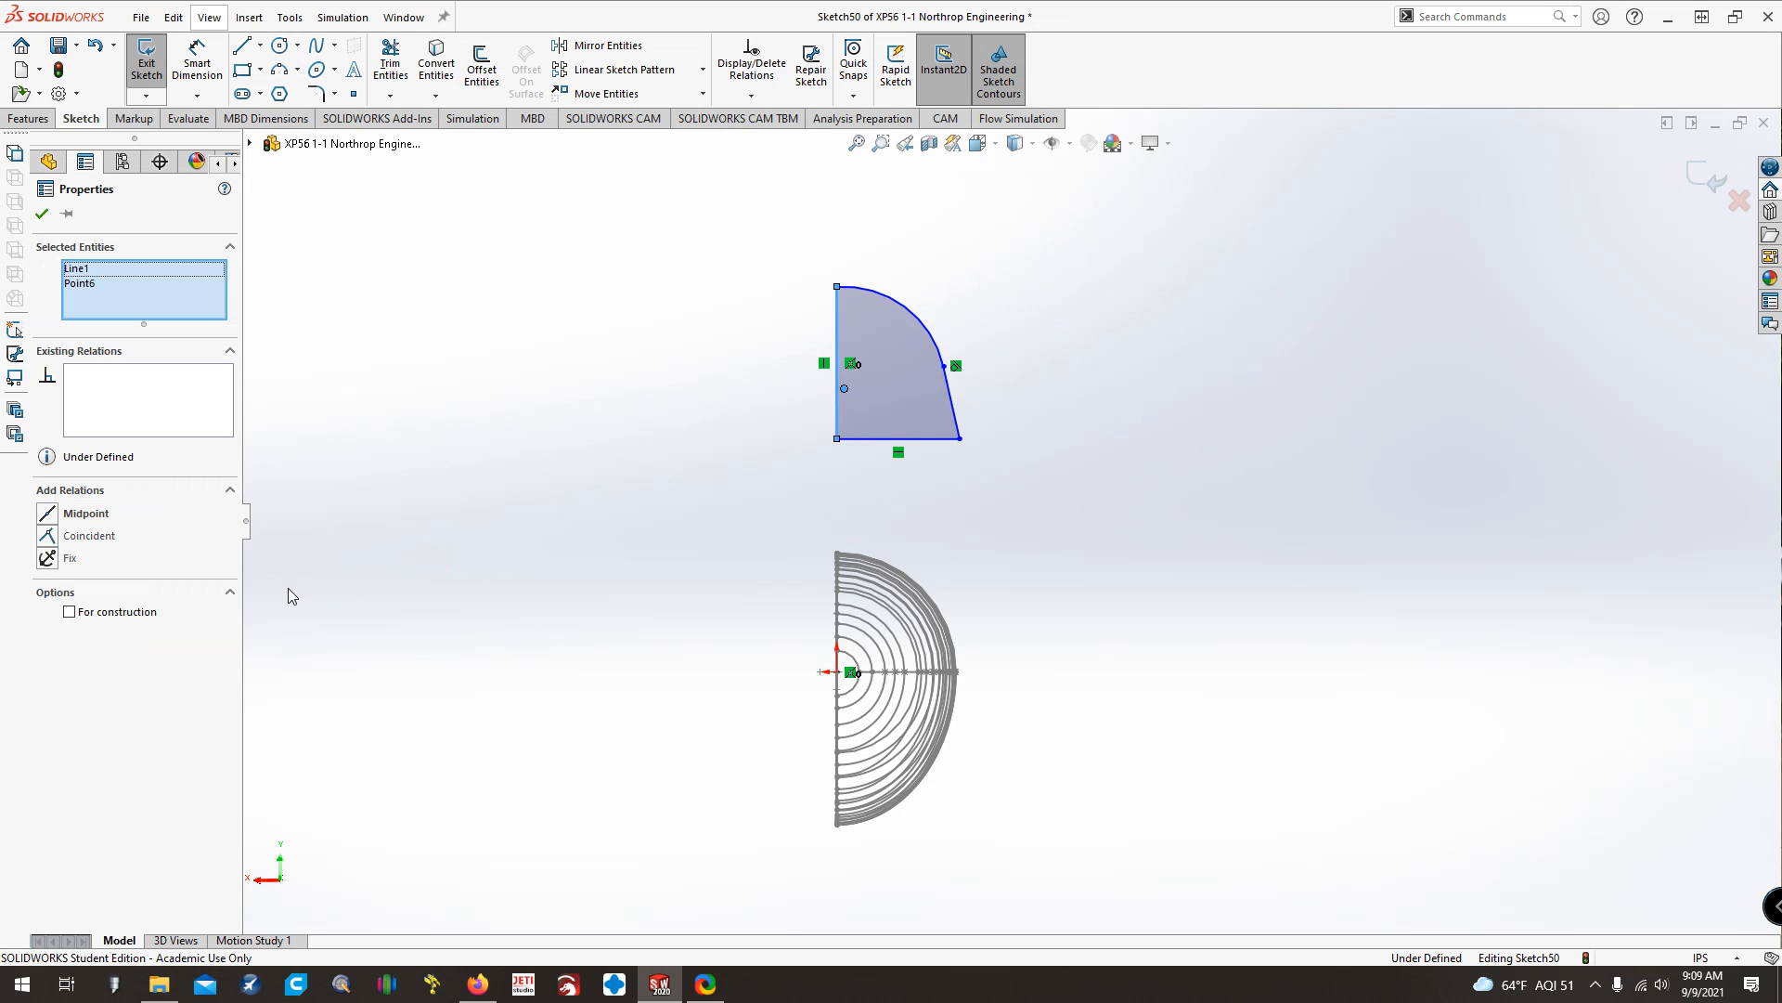
left_click(58, 539)
key("Escape")
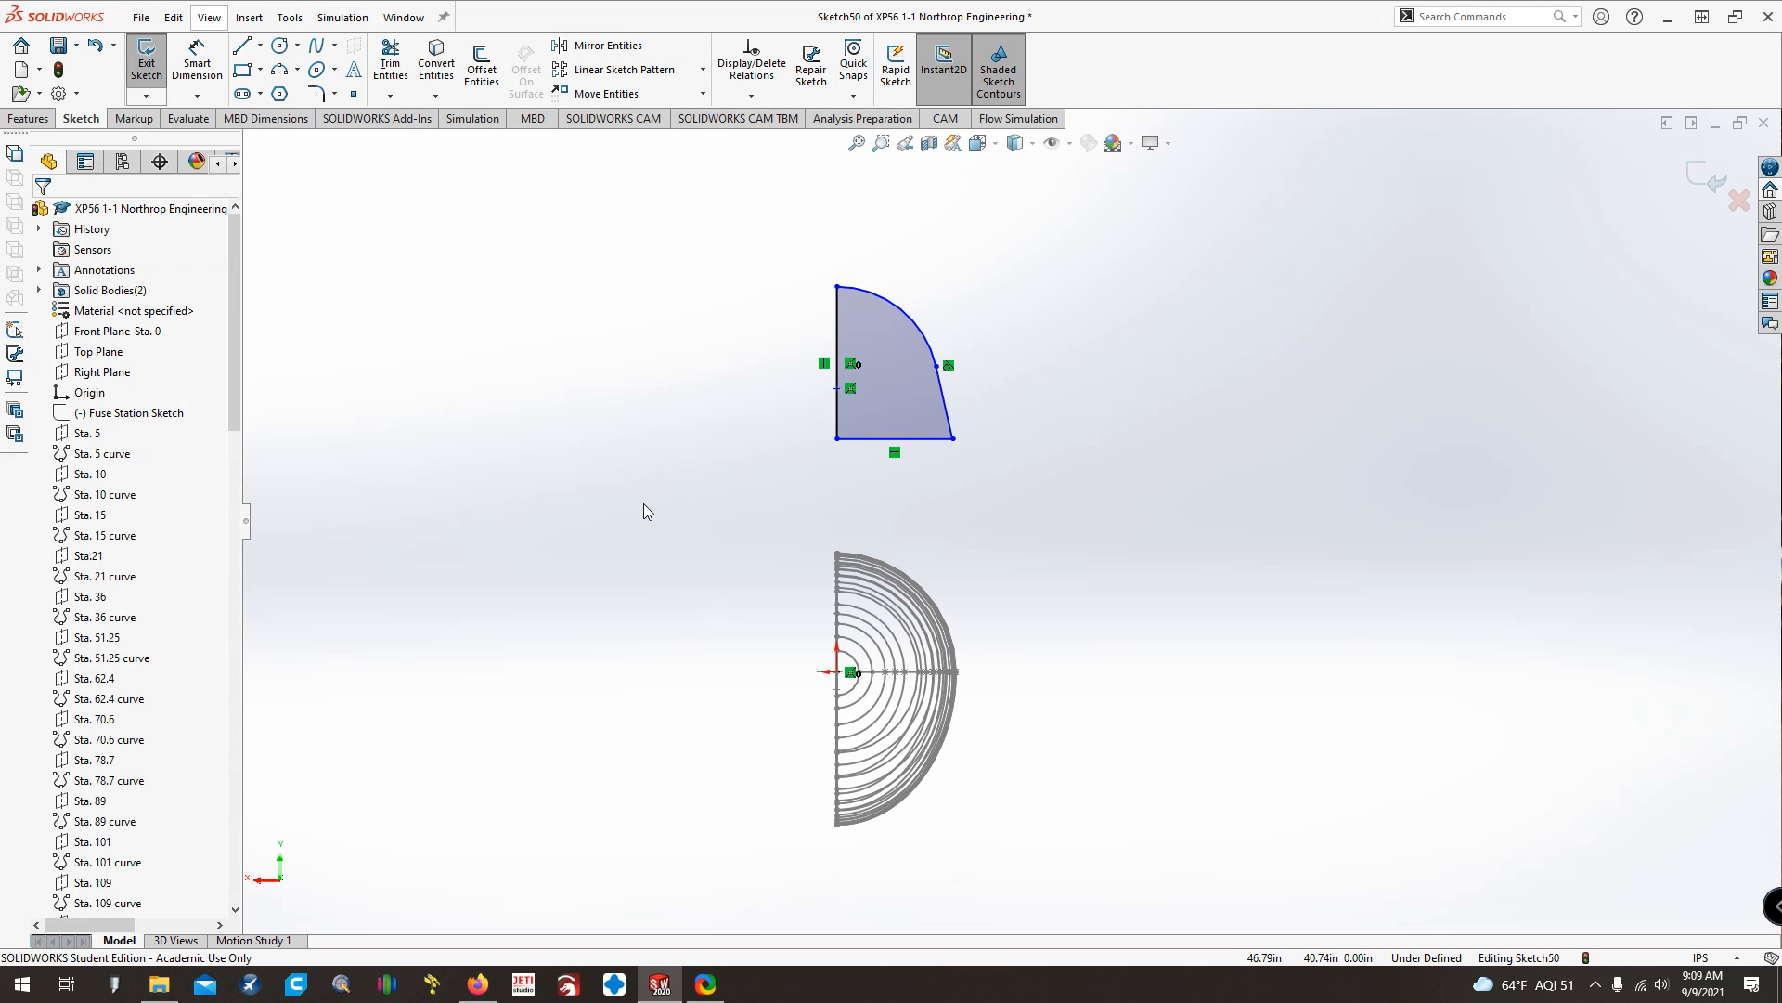
Stretch the profile by lowering its base line, leaving the base about 29.8 in long
scroll(919, 362, "down", 4)
scroll(847, 341, "down", 1)
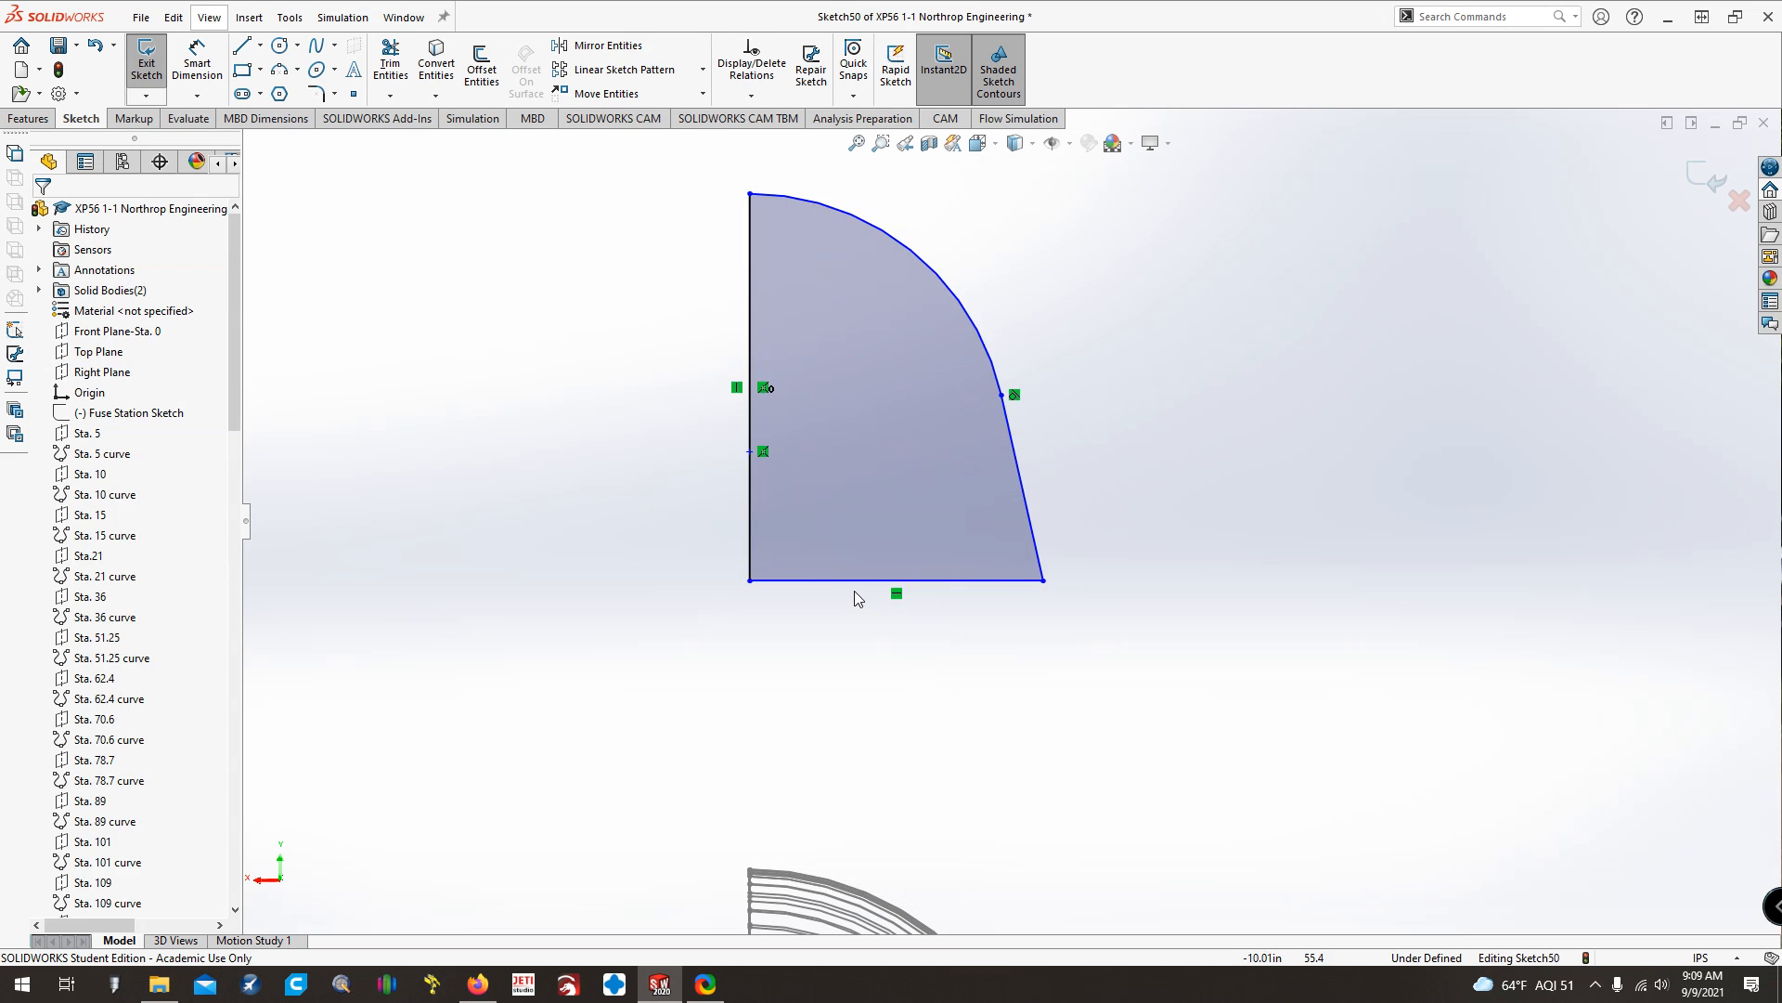
left_click_drag(855, 592, 861, 687)
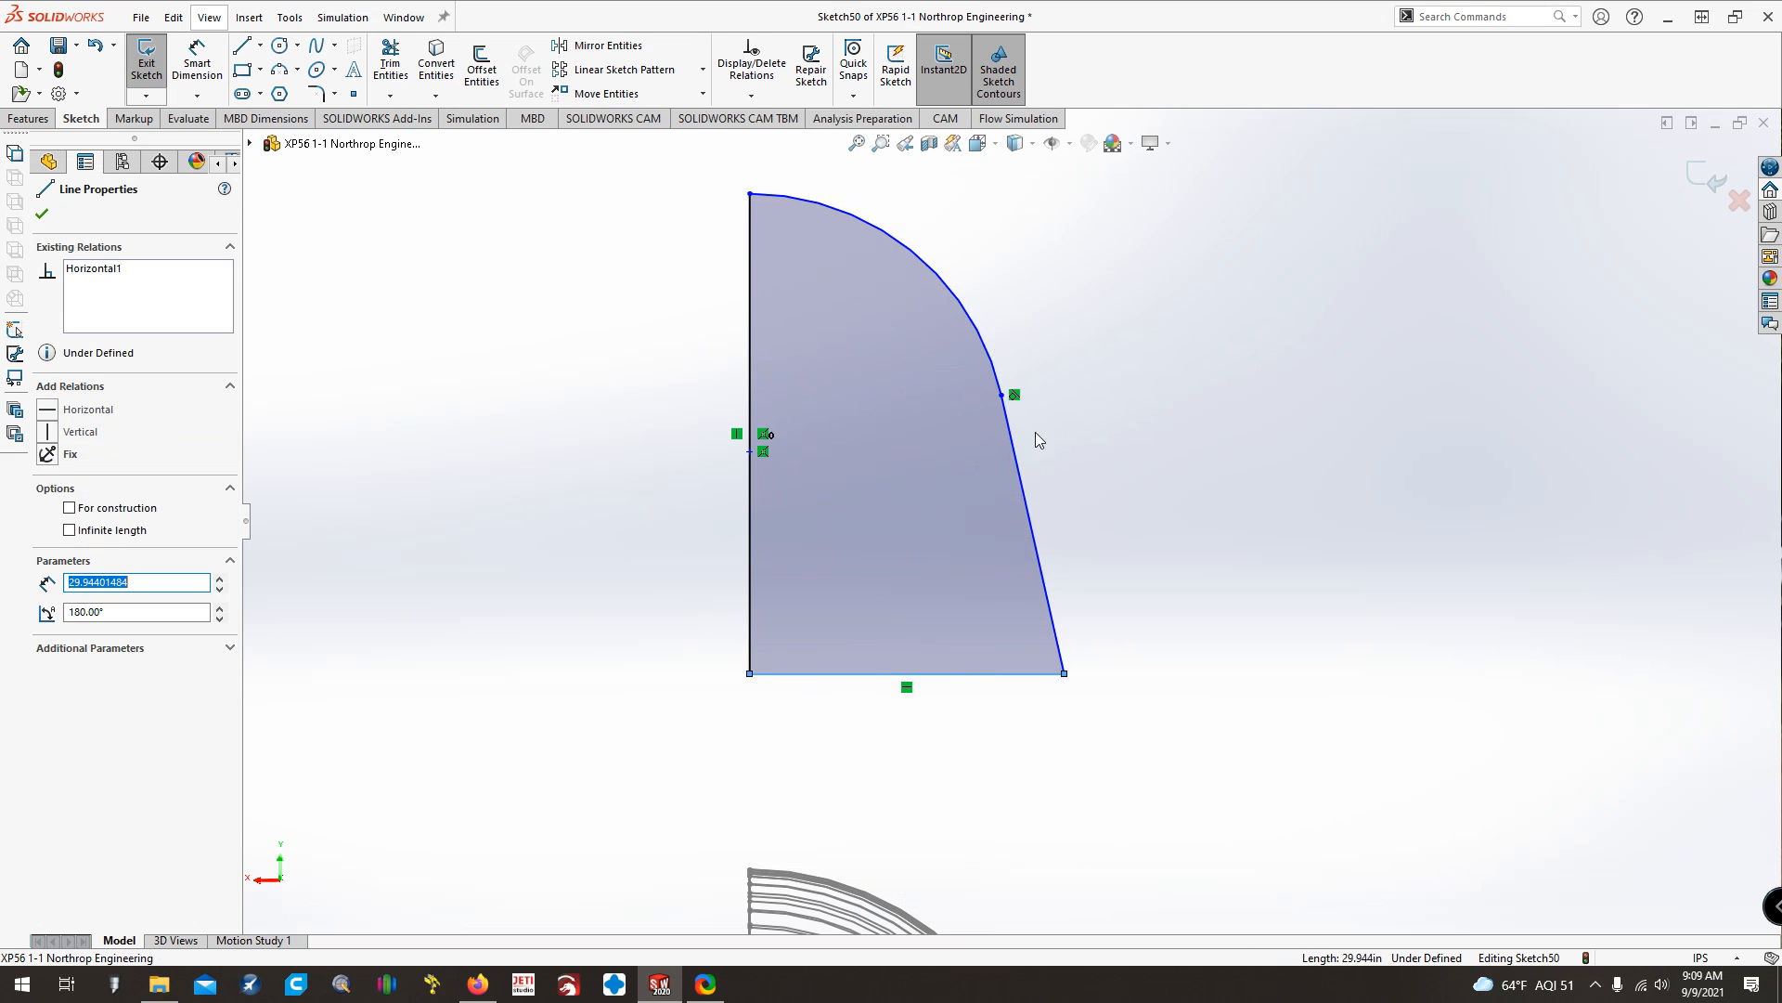
key("Escape")
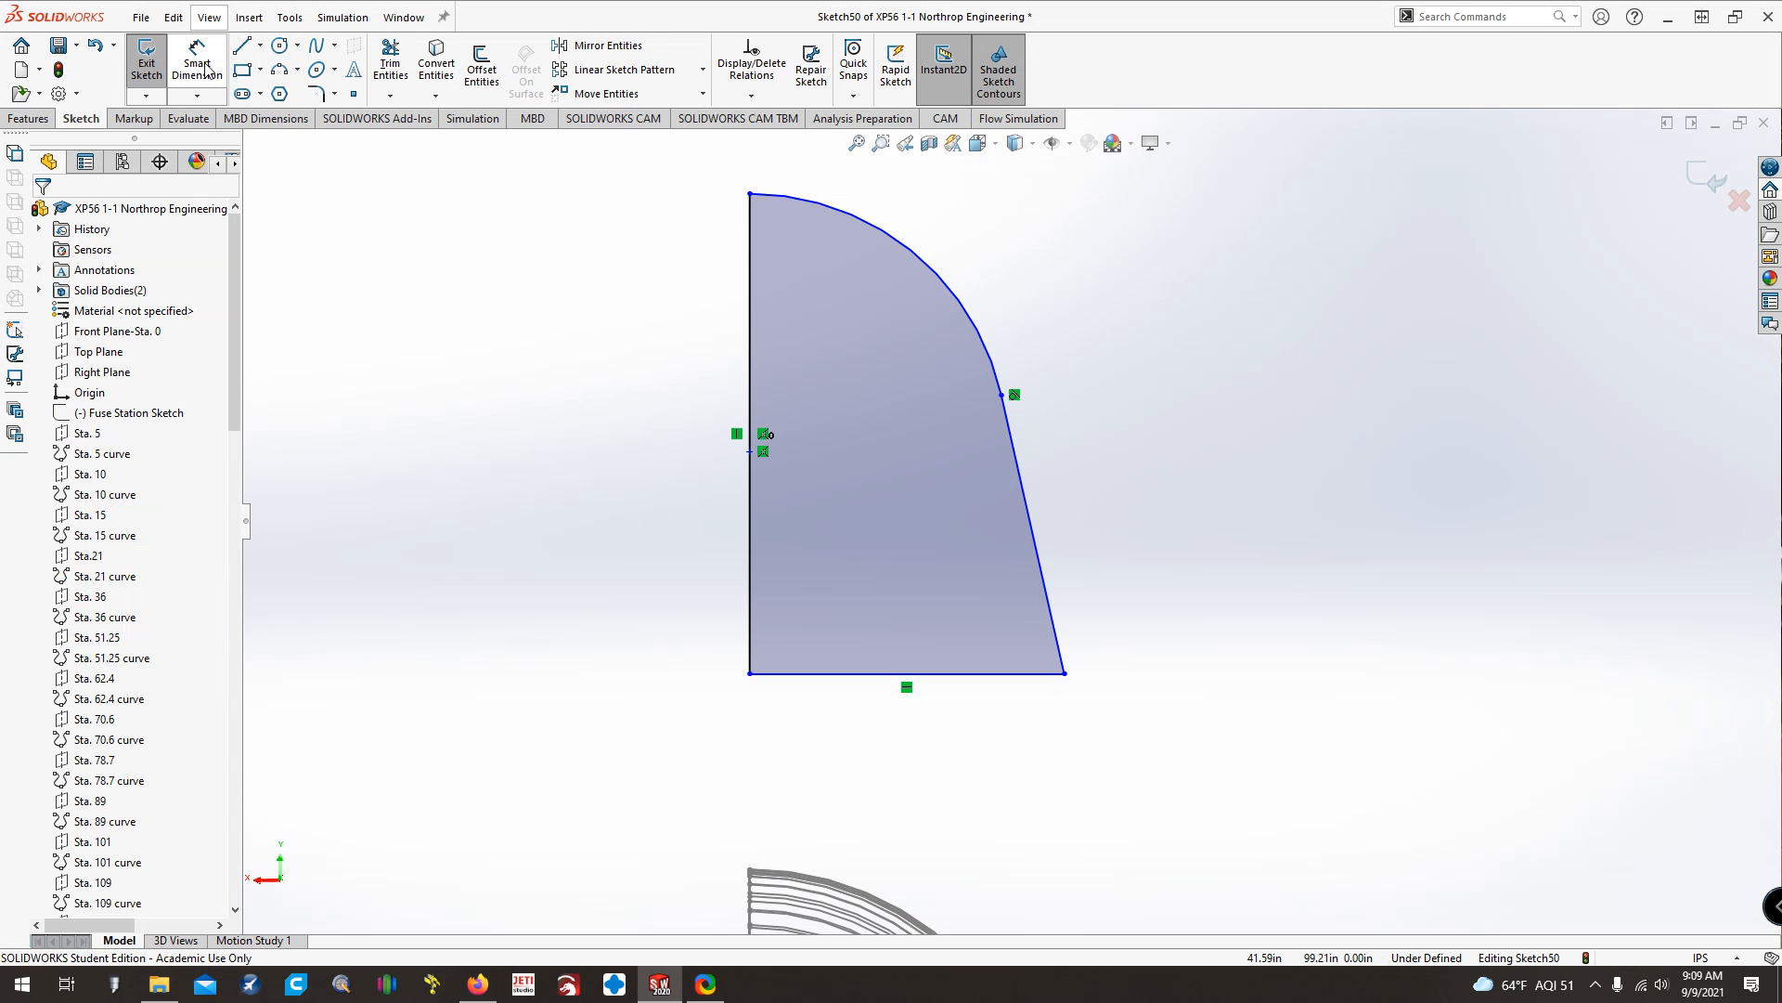
key("f")
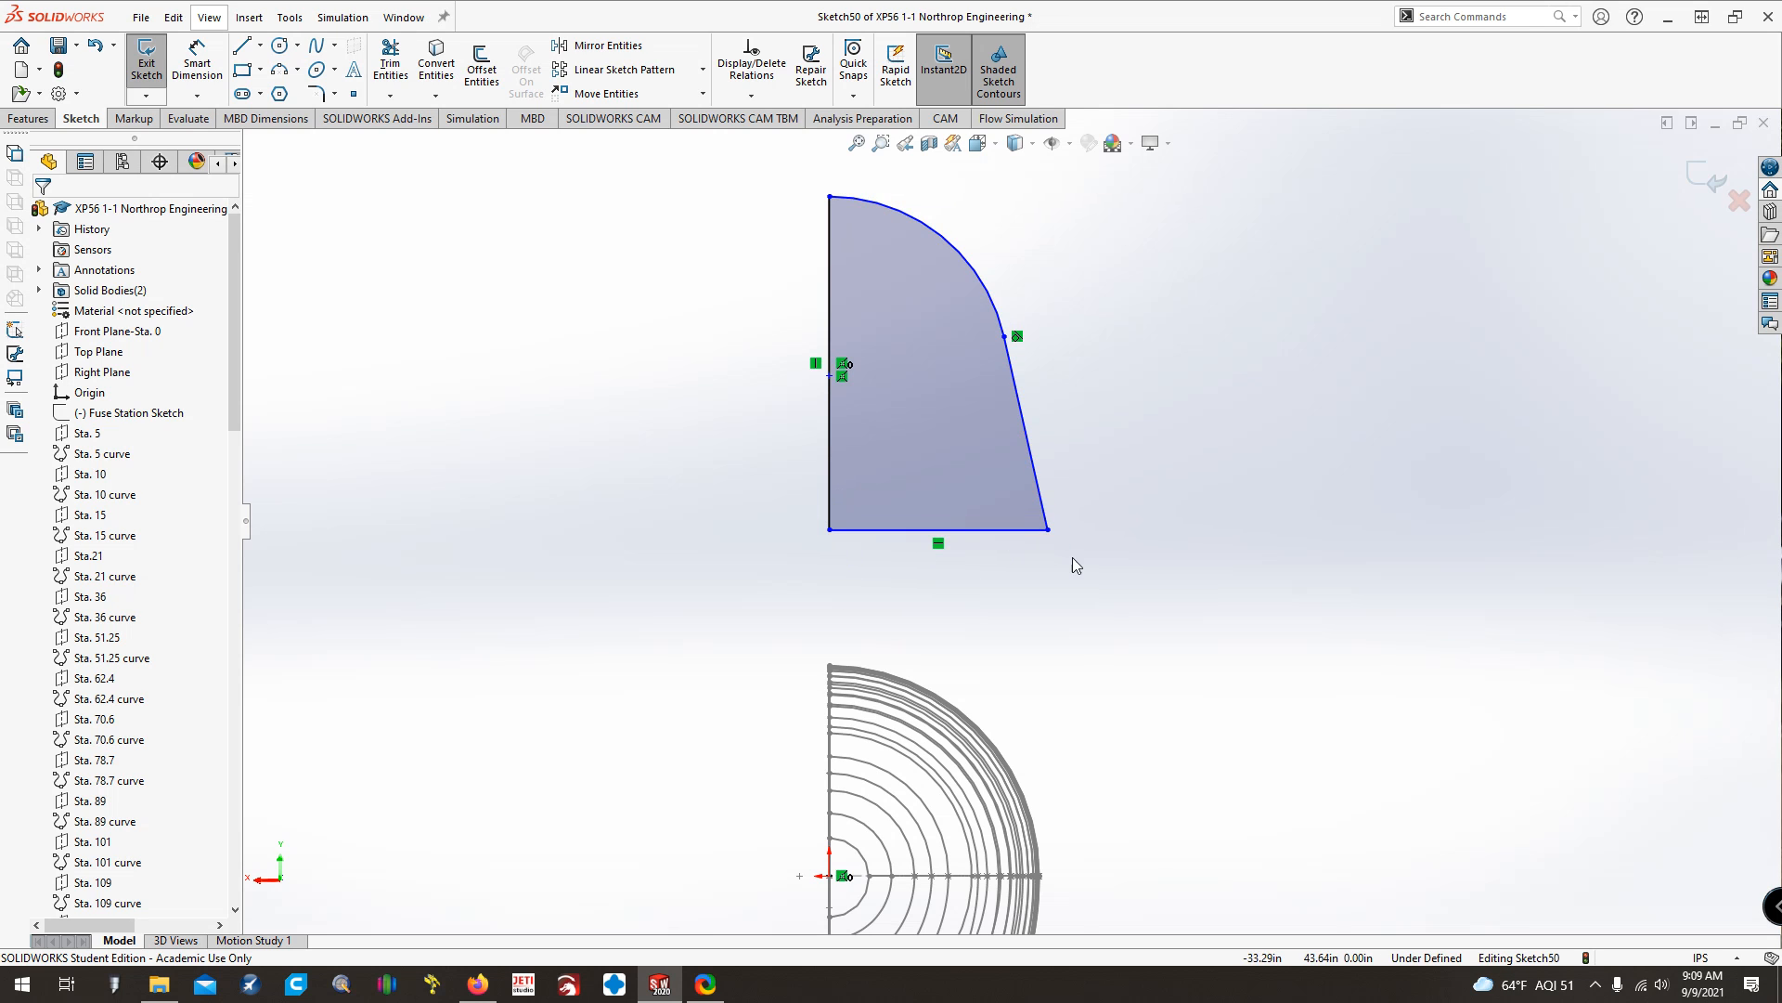
left_click(830, 878)
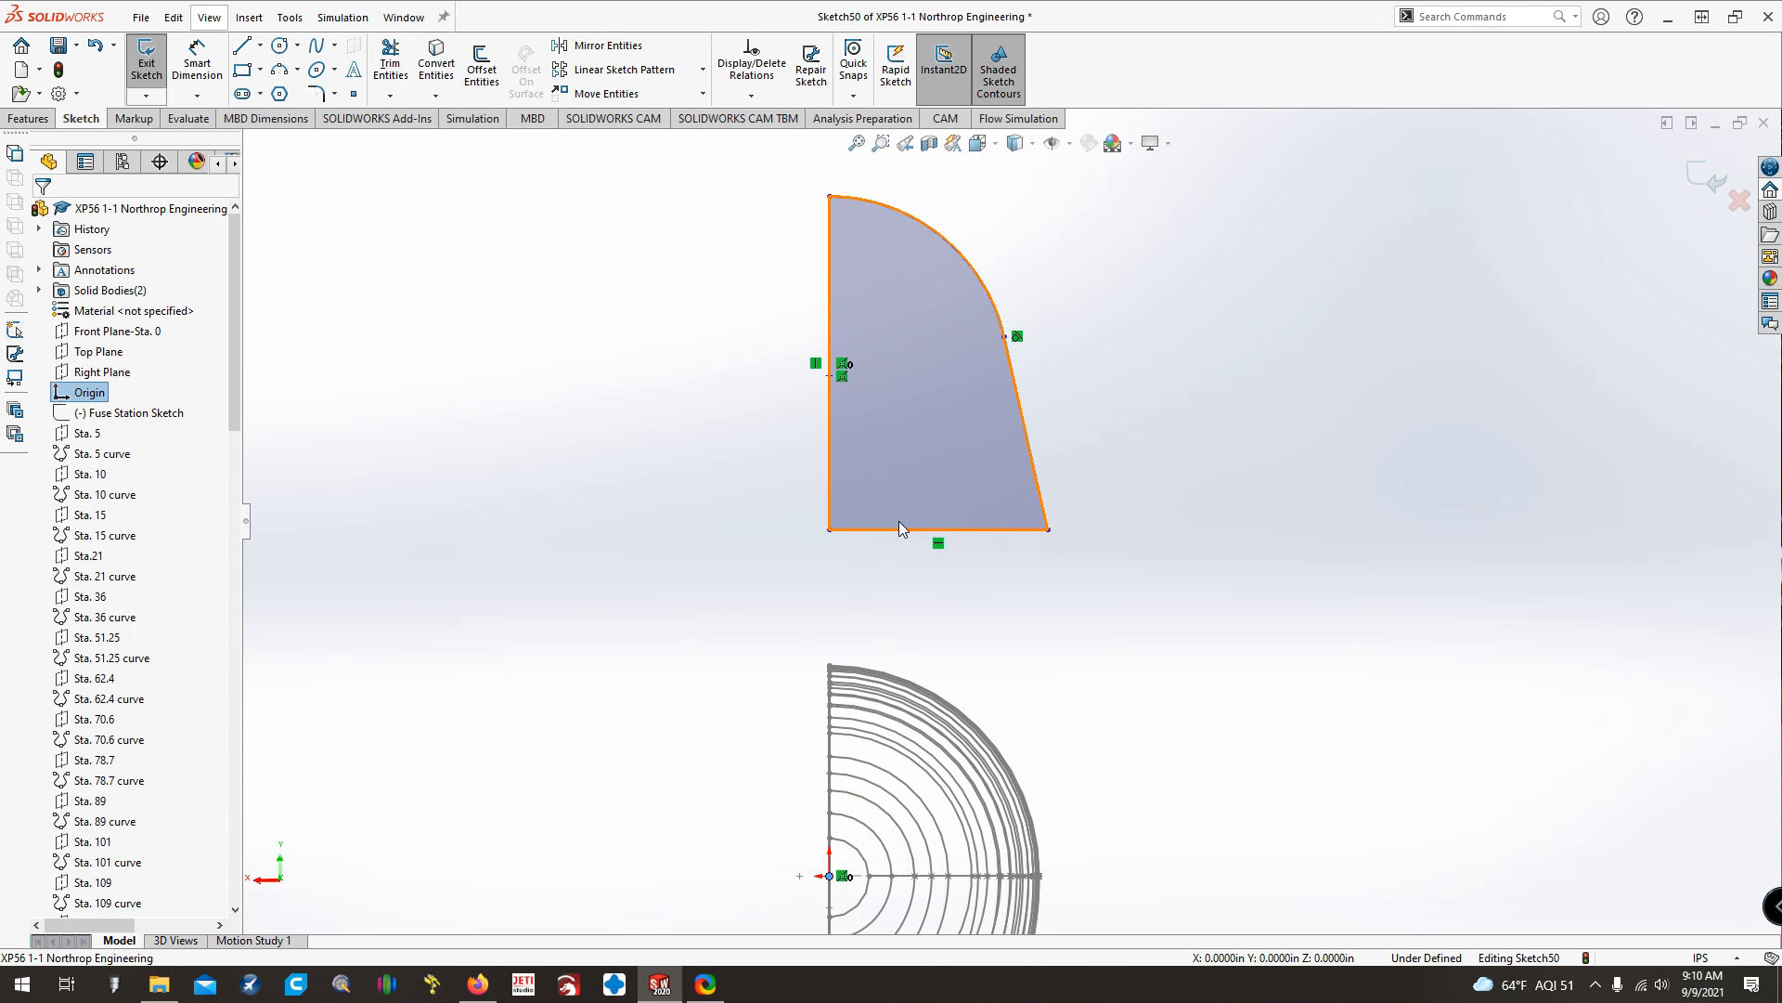
mouse_move(986, 532)
left_mouse_down()
mouse_move(995, 471)
mouse_move(993, 526)
left_mouse_up()
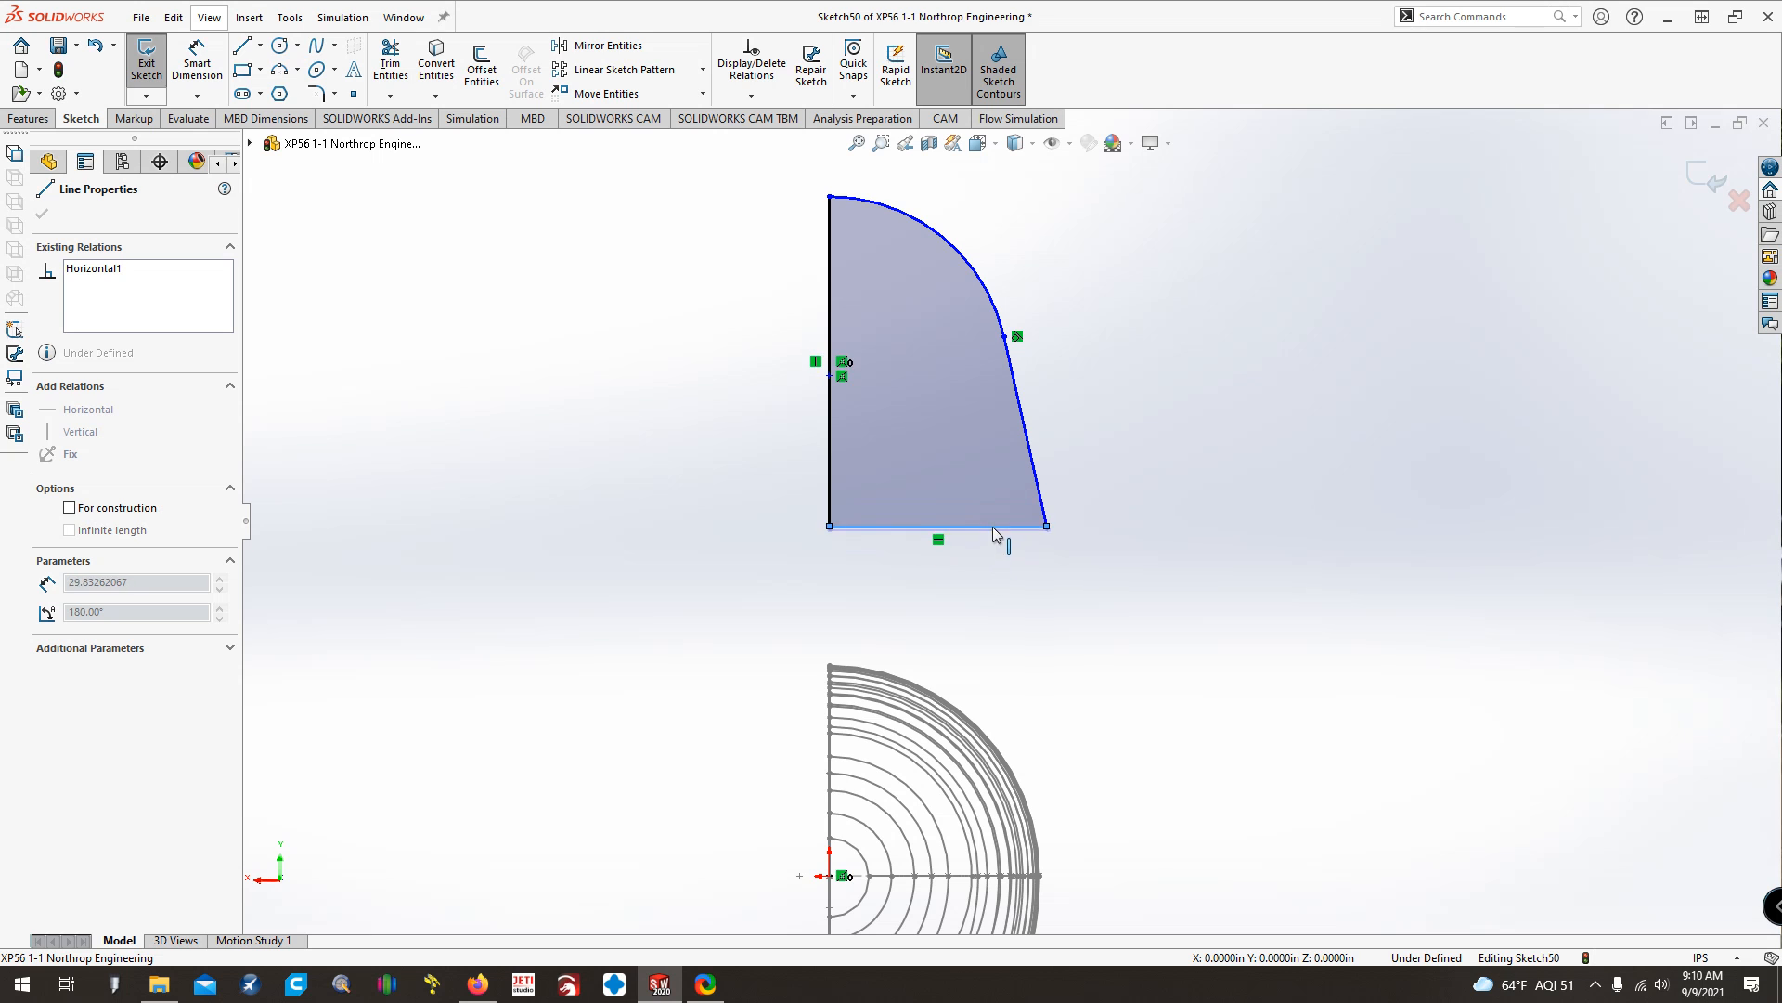
left_click(1197, 665)
Exit the example profile sketch and delete Sketch50 from the model
key("Left")
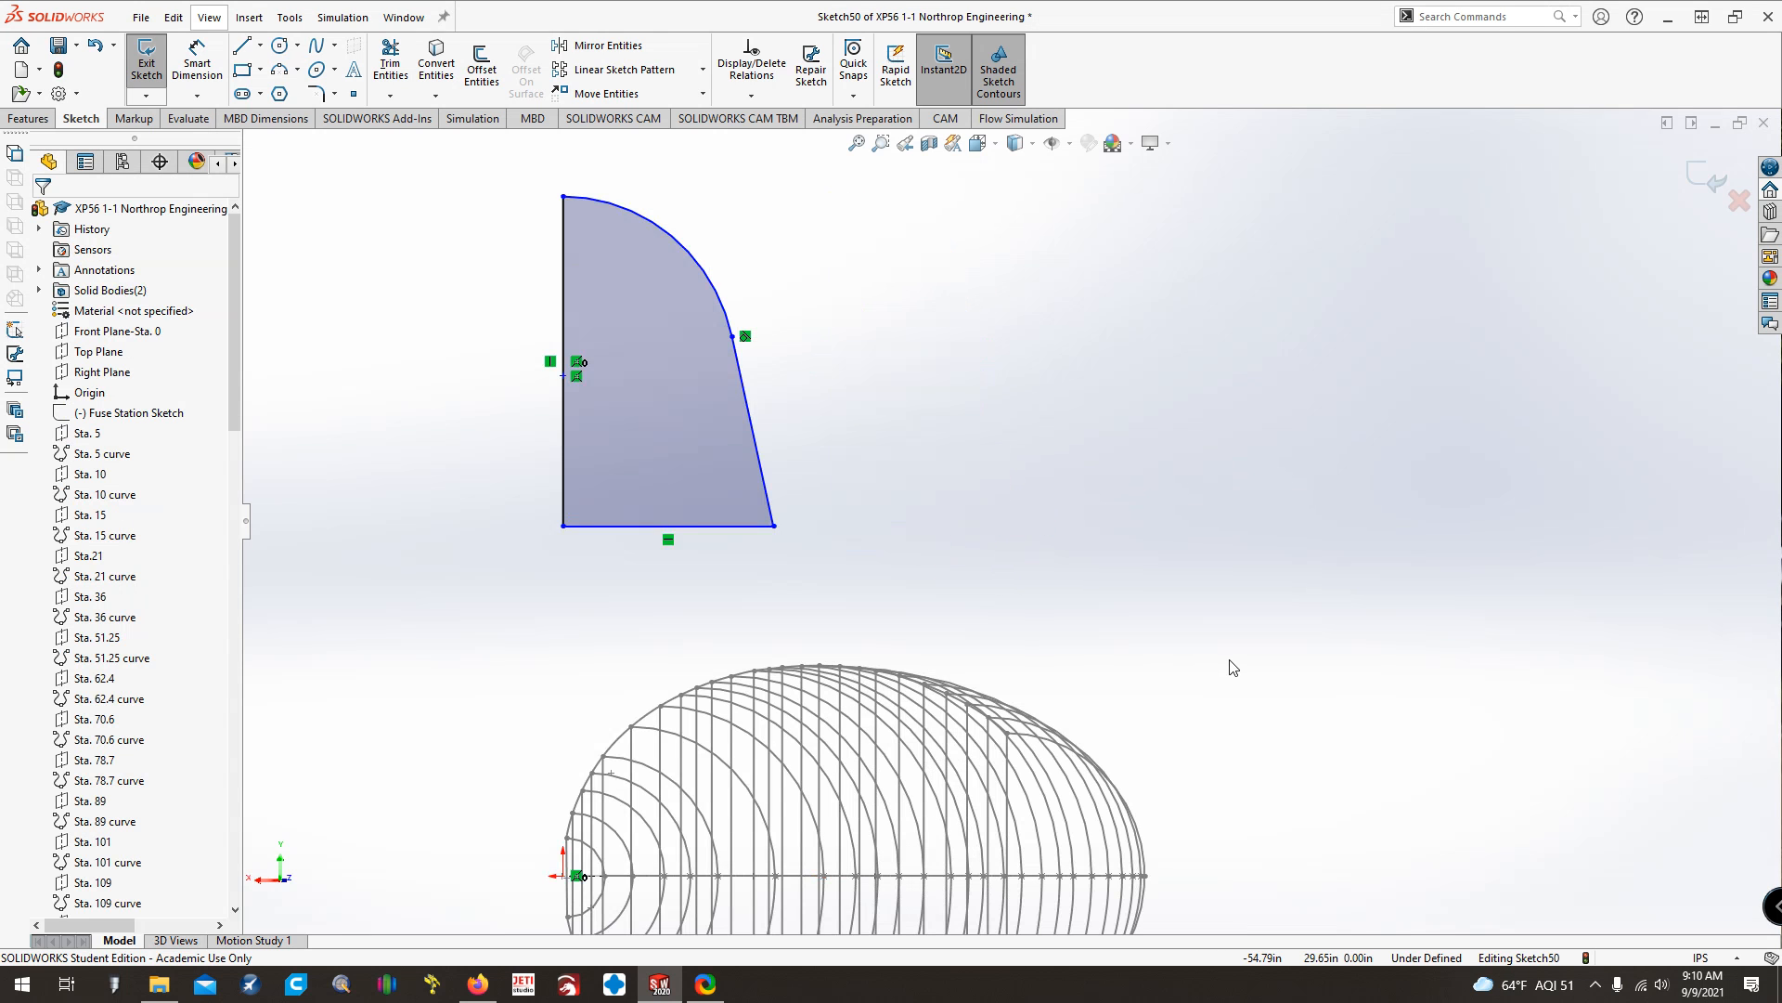
key("Right")
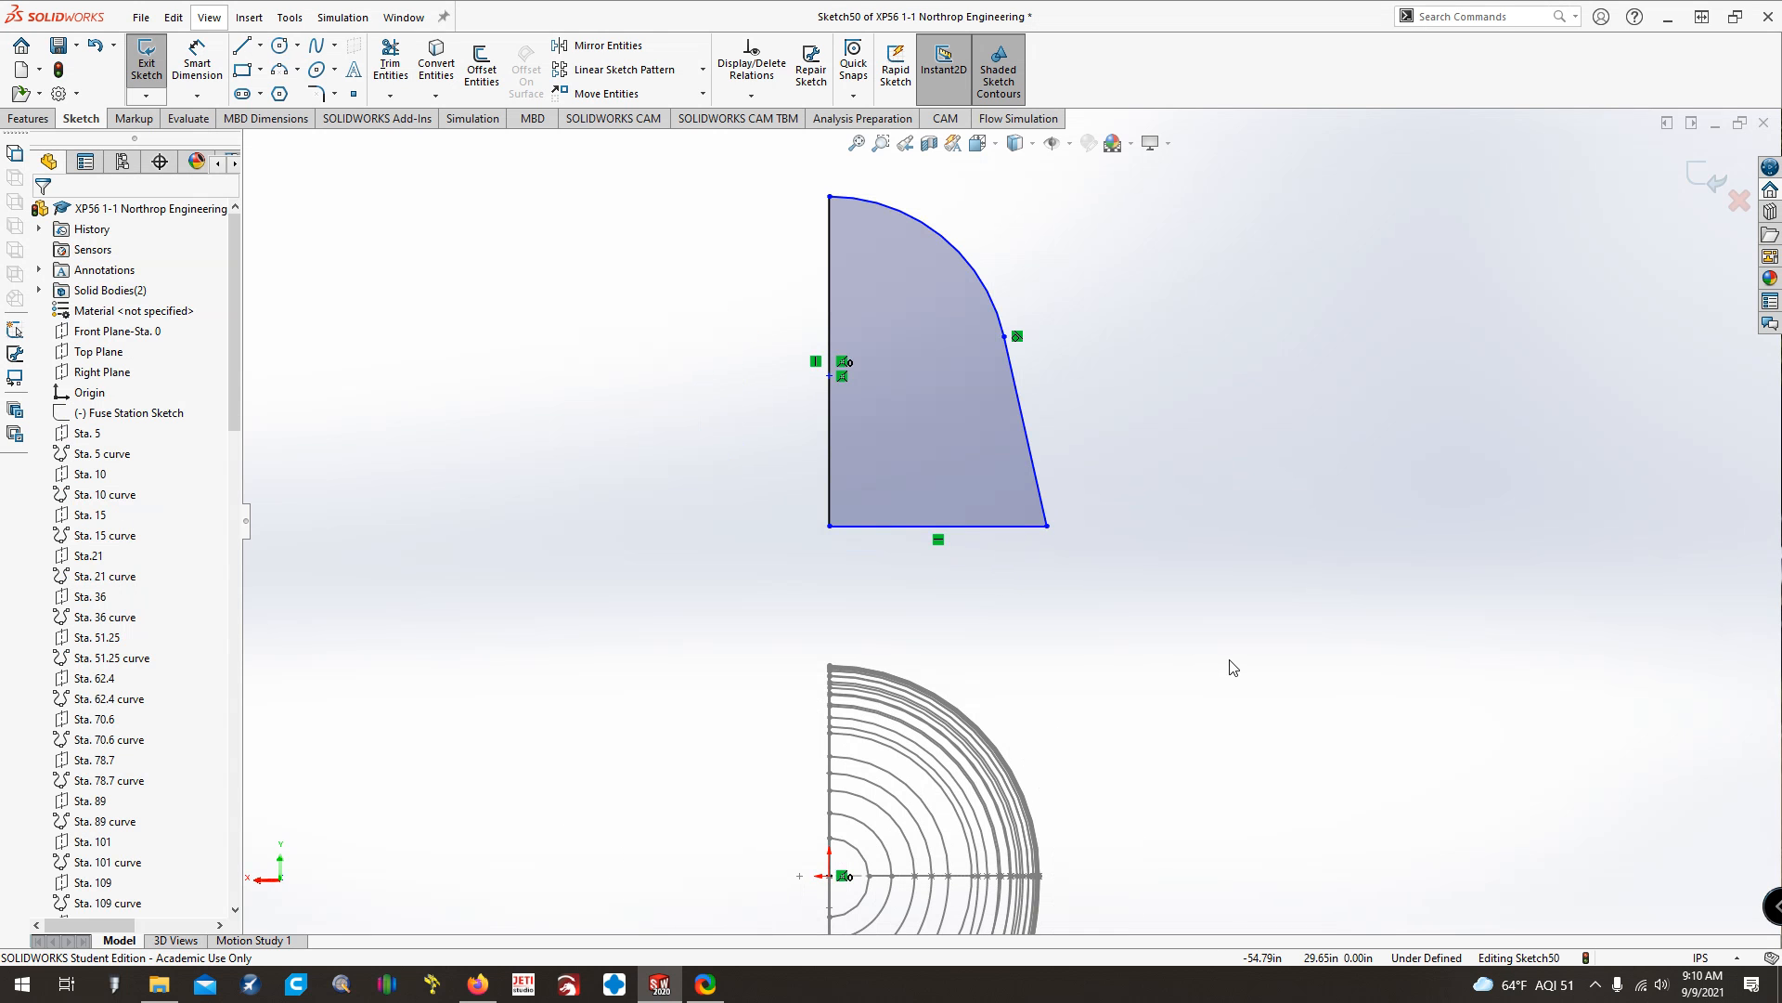
key("Left")
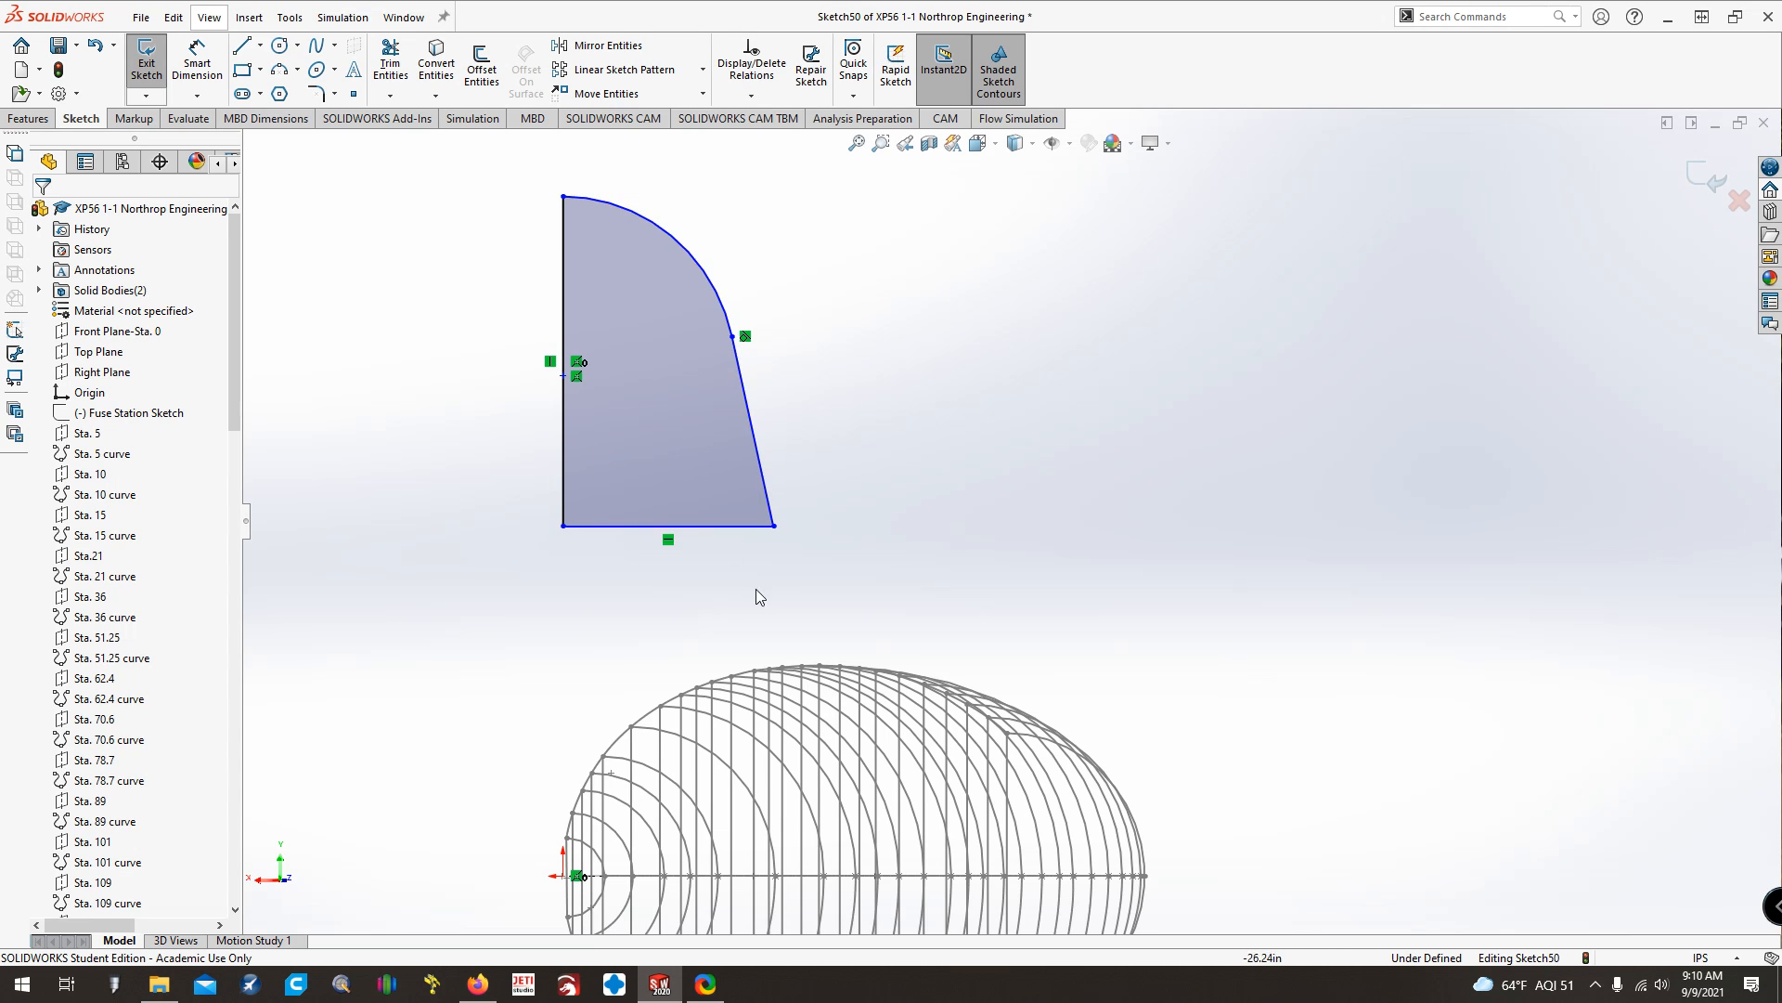
scroll(743, 585, "down", 1)
scroll(701, 556, "up", 2)
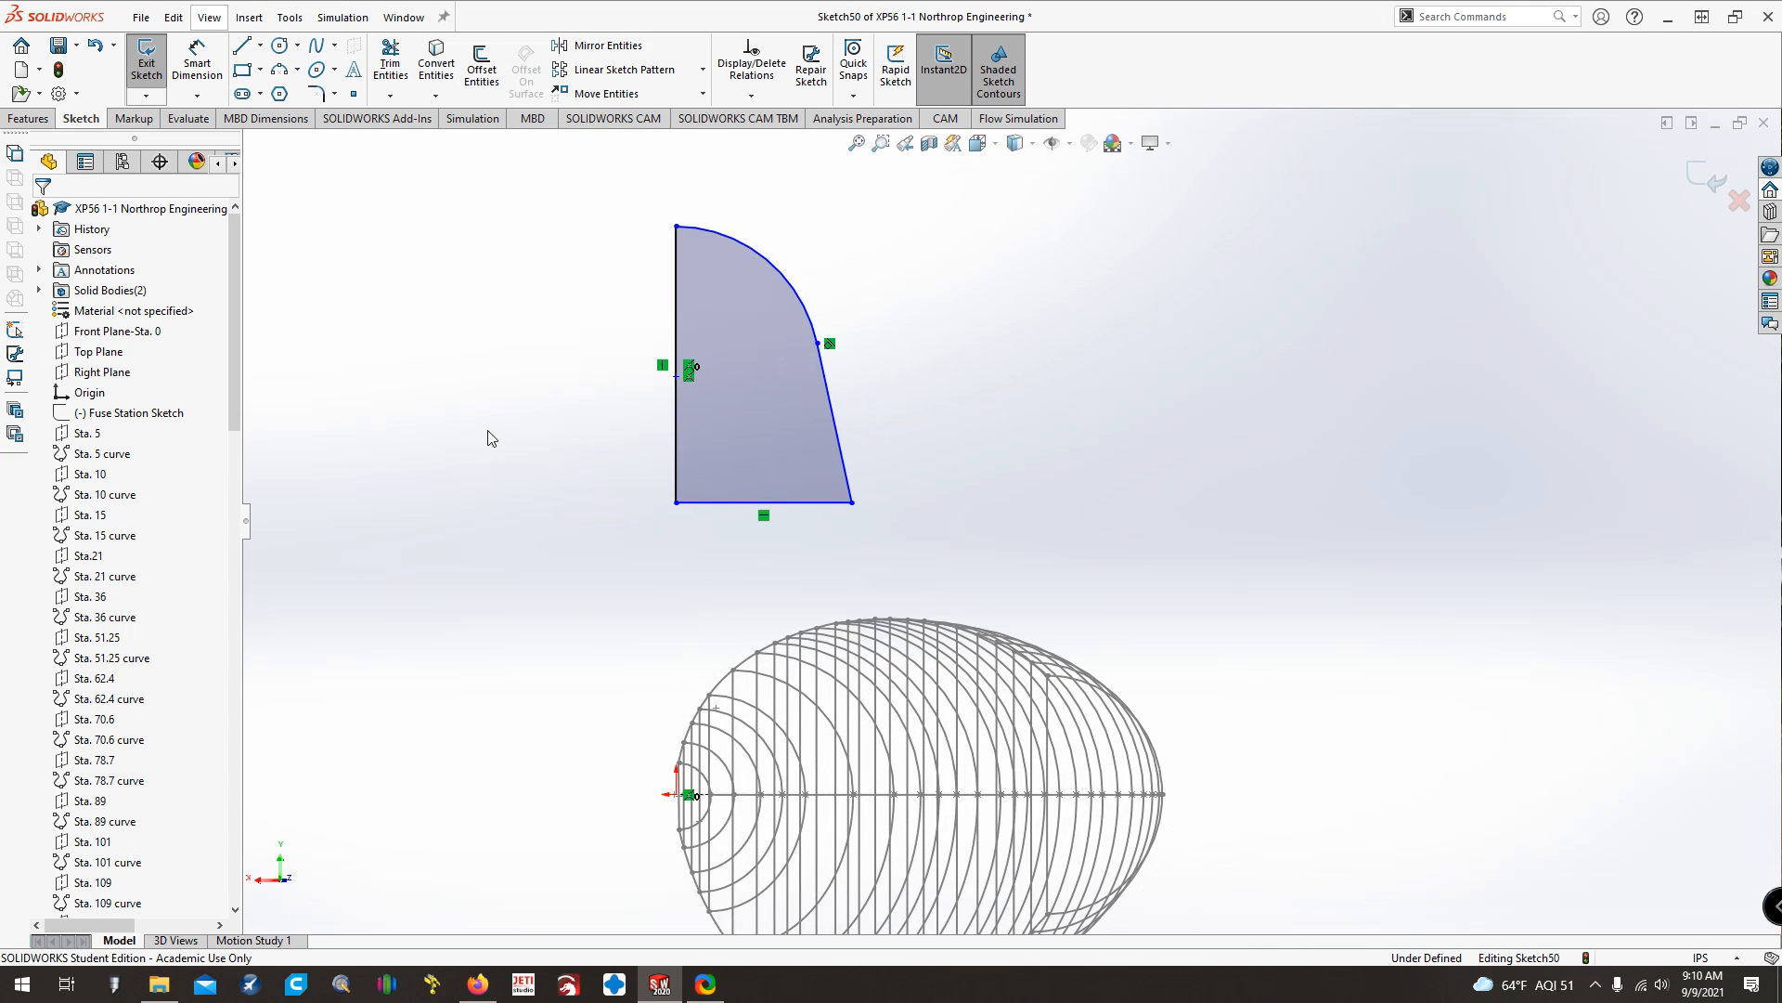
left_click(146, 70)
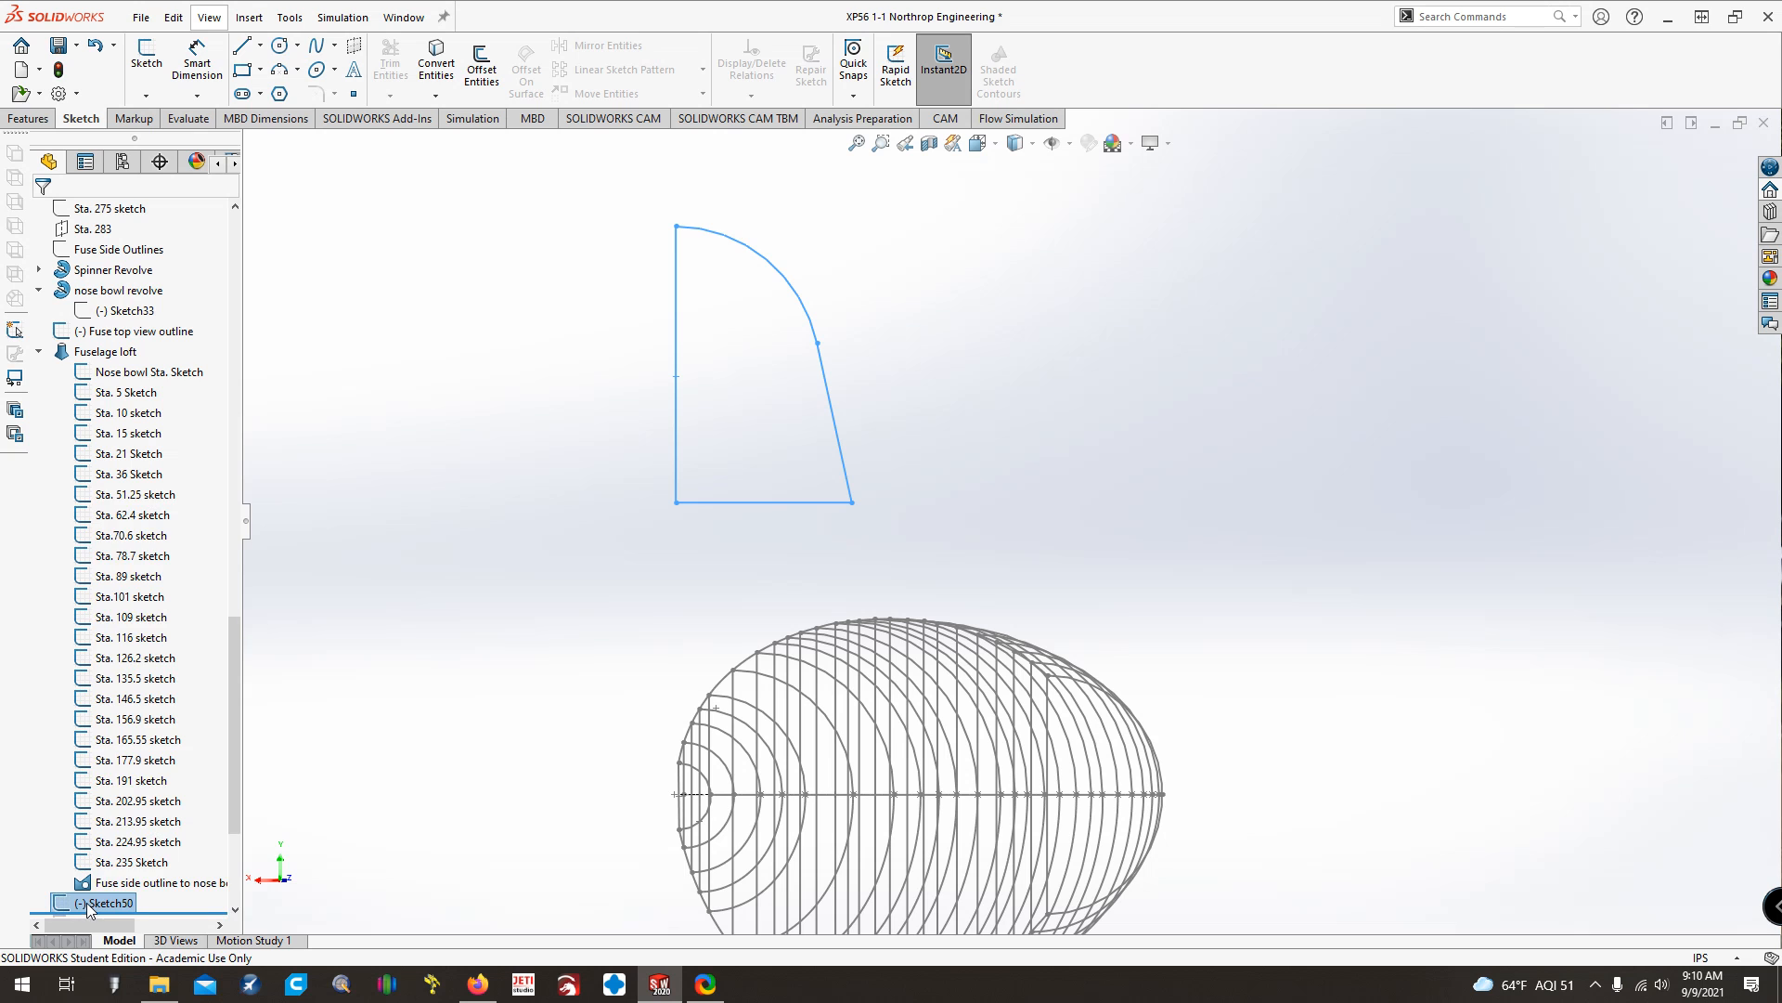
right_click(90, 908)
left_click(119, 740)
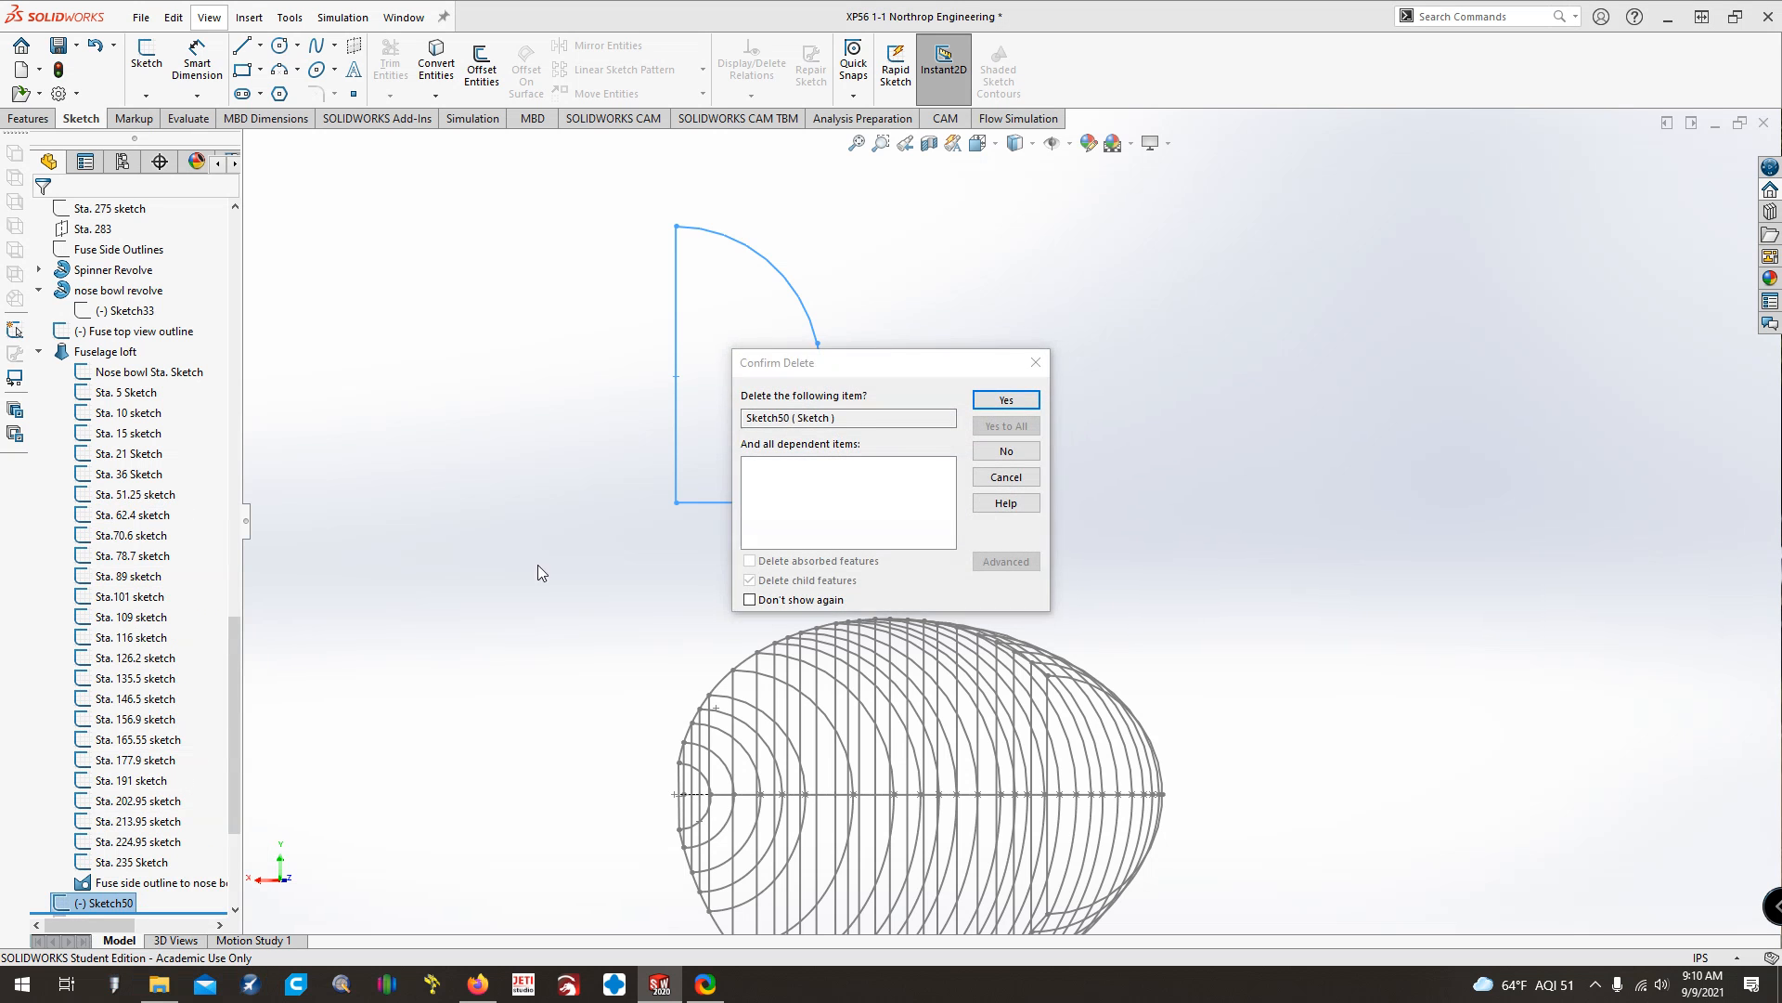
key("Return")
Roll the model history forward past the 177.9 canopy sketch to show all the canopy sketches
scroll(246, 586, "up", 4)
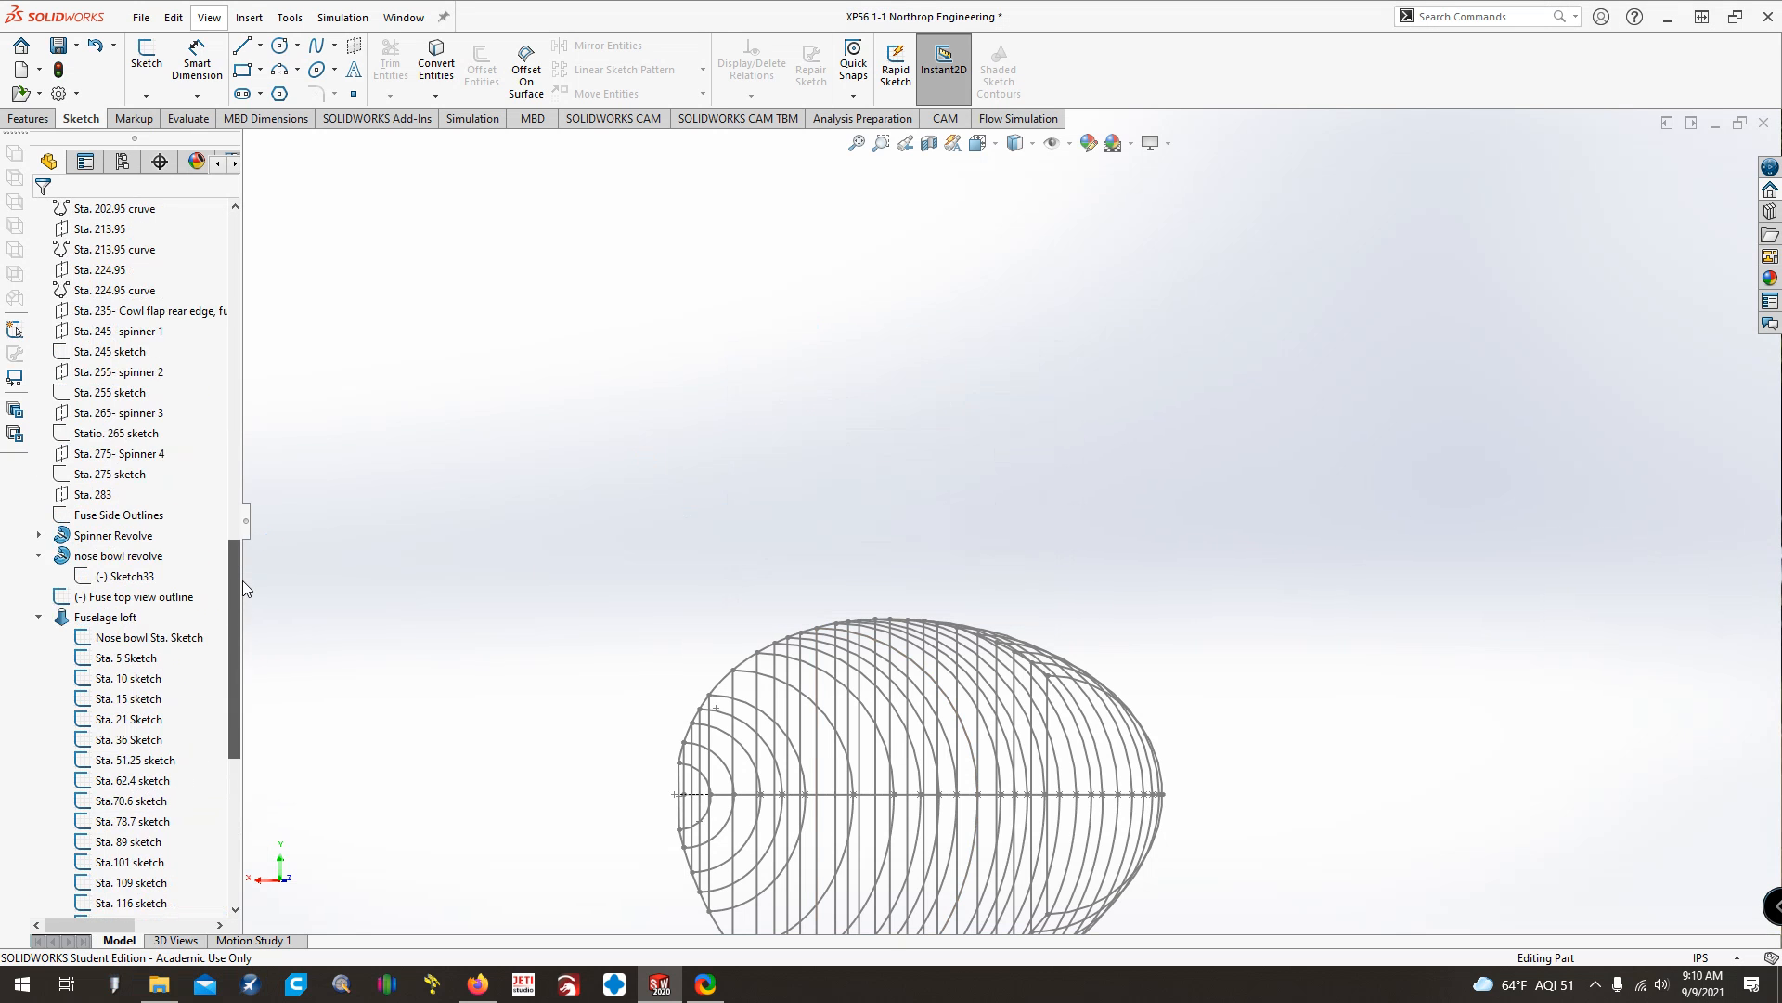
scroll(140, 650, "down", 8)
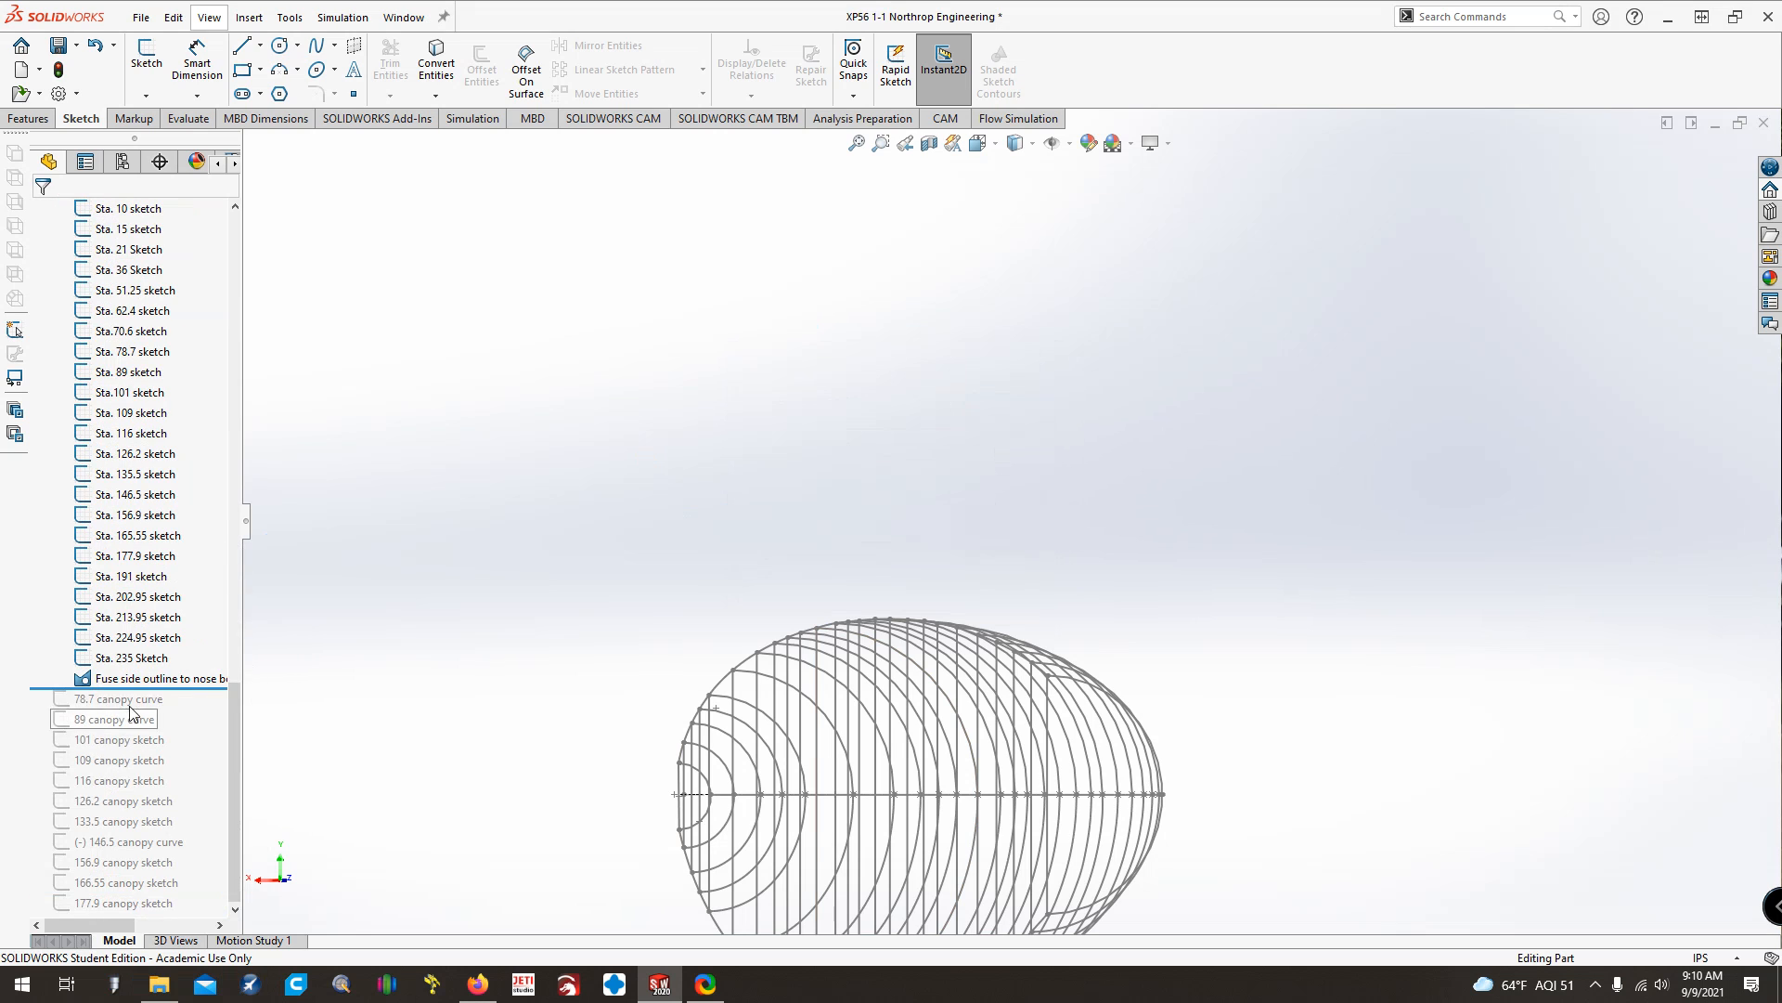
mouse_move(120, 688)
left_mouse_down()
mouse_move(199, 756)
mouse_move(187, 904)
left_mouse_up()
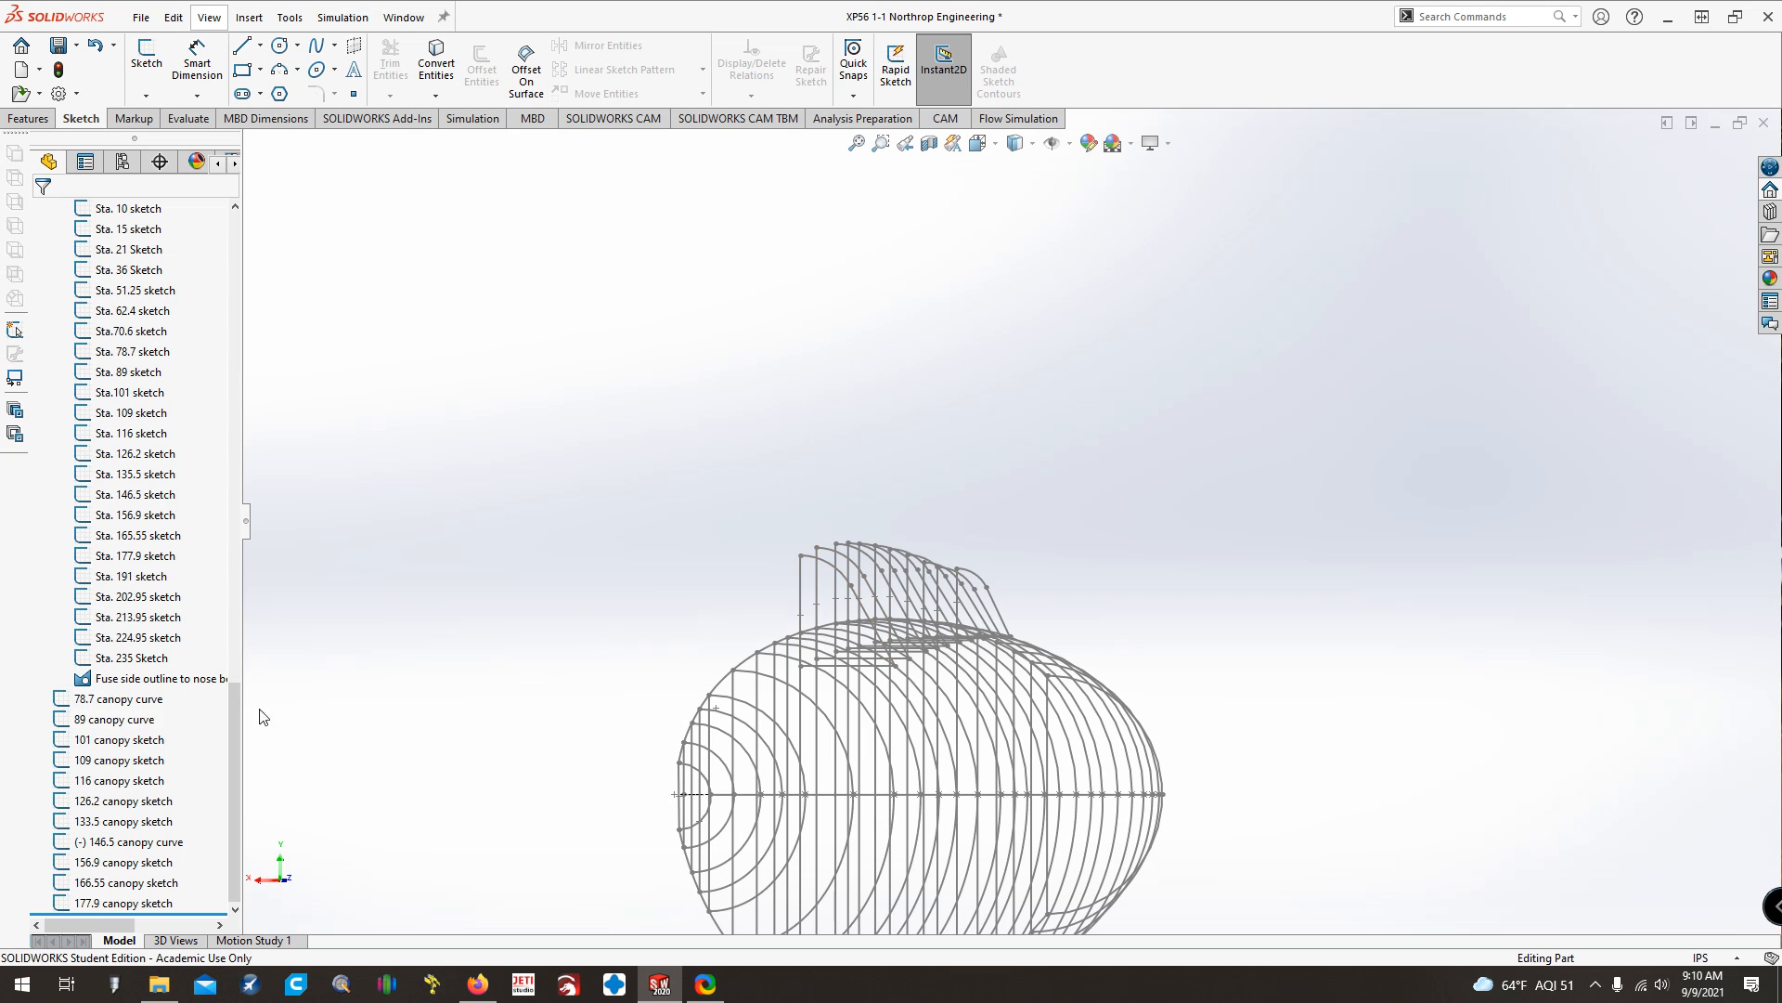
Open the 78.7 canopy curve sketch for editing and bring its profile and dimensions into view
right_click(148, 713)
key("Escape")
left_click(149, 705)
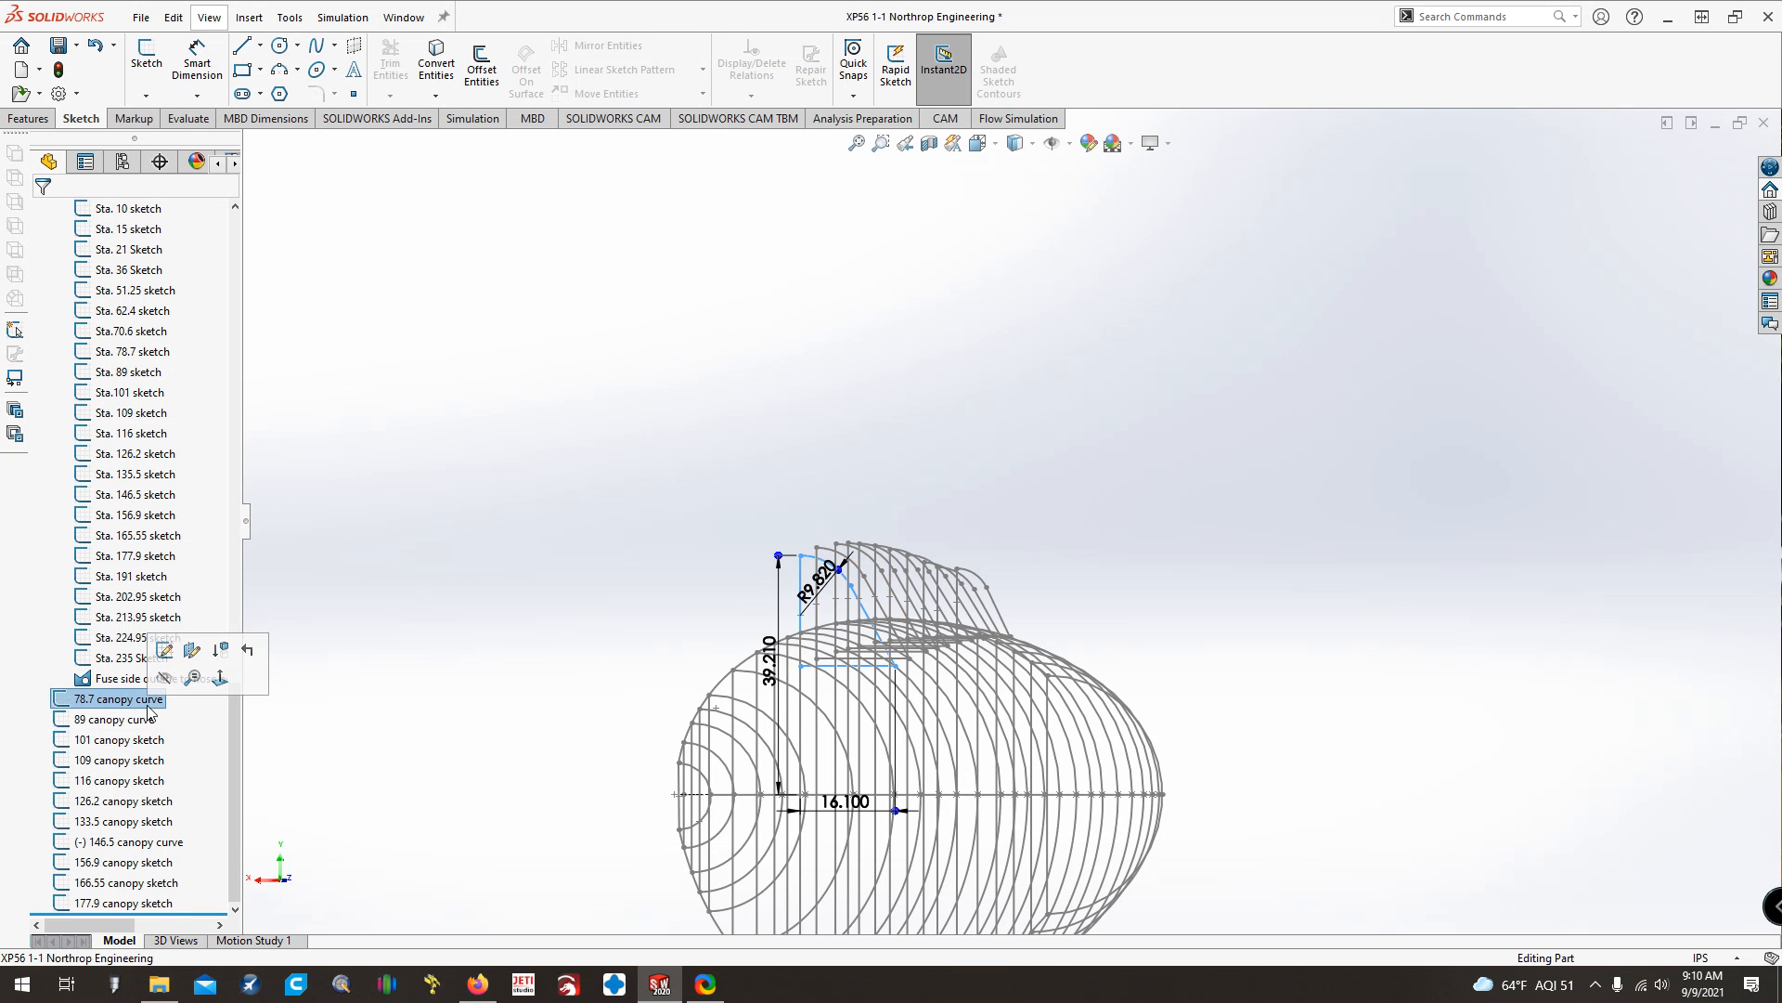
left_click(165, 651)
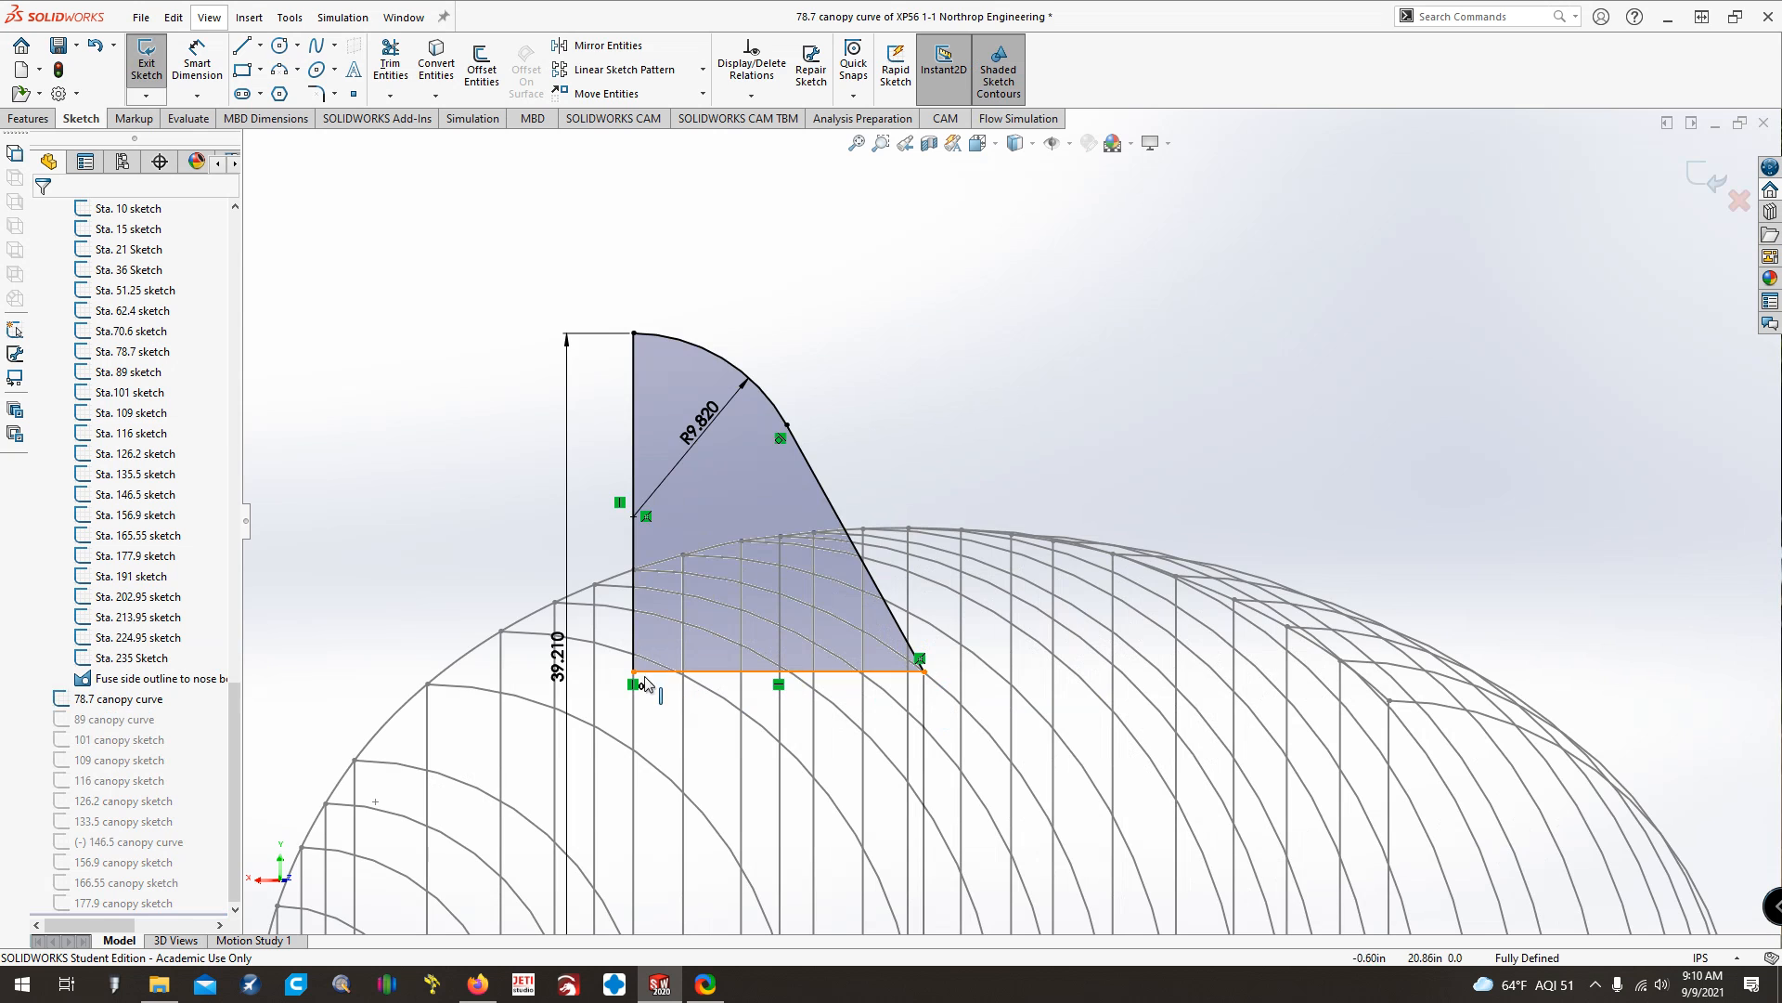
scroll(783, 745, "up", 1)
key("ctrl+Up")
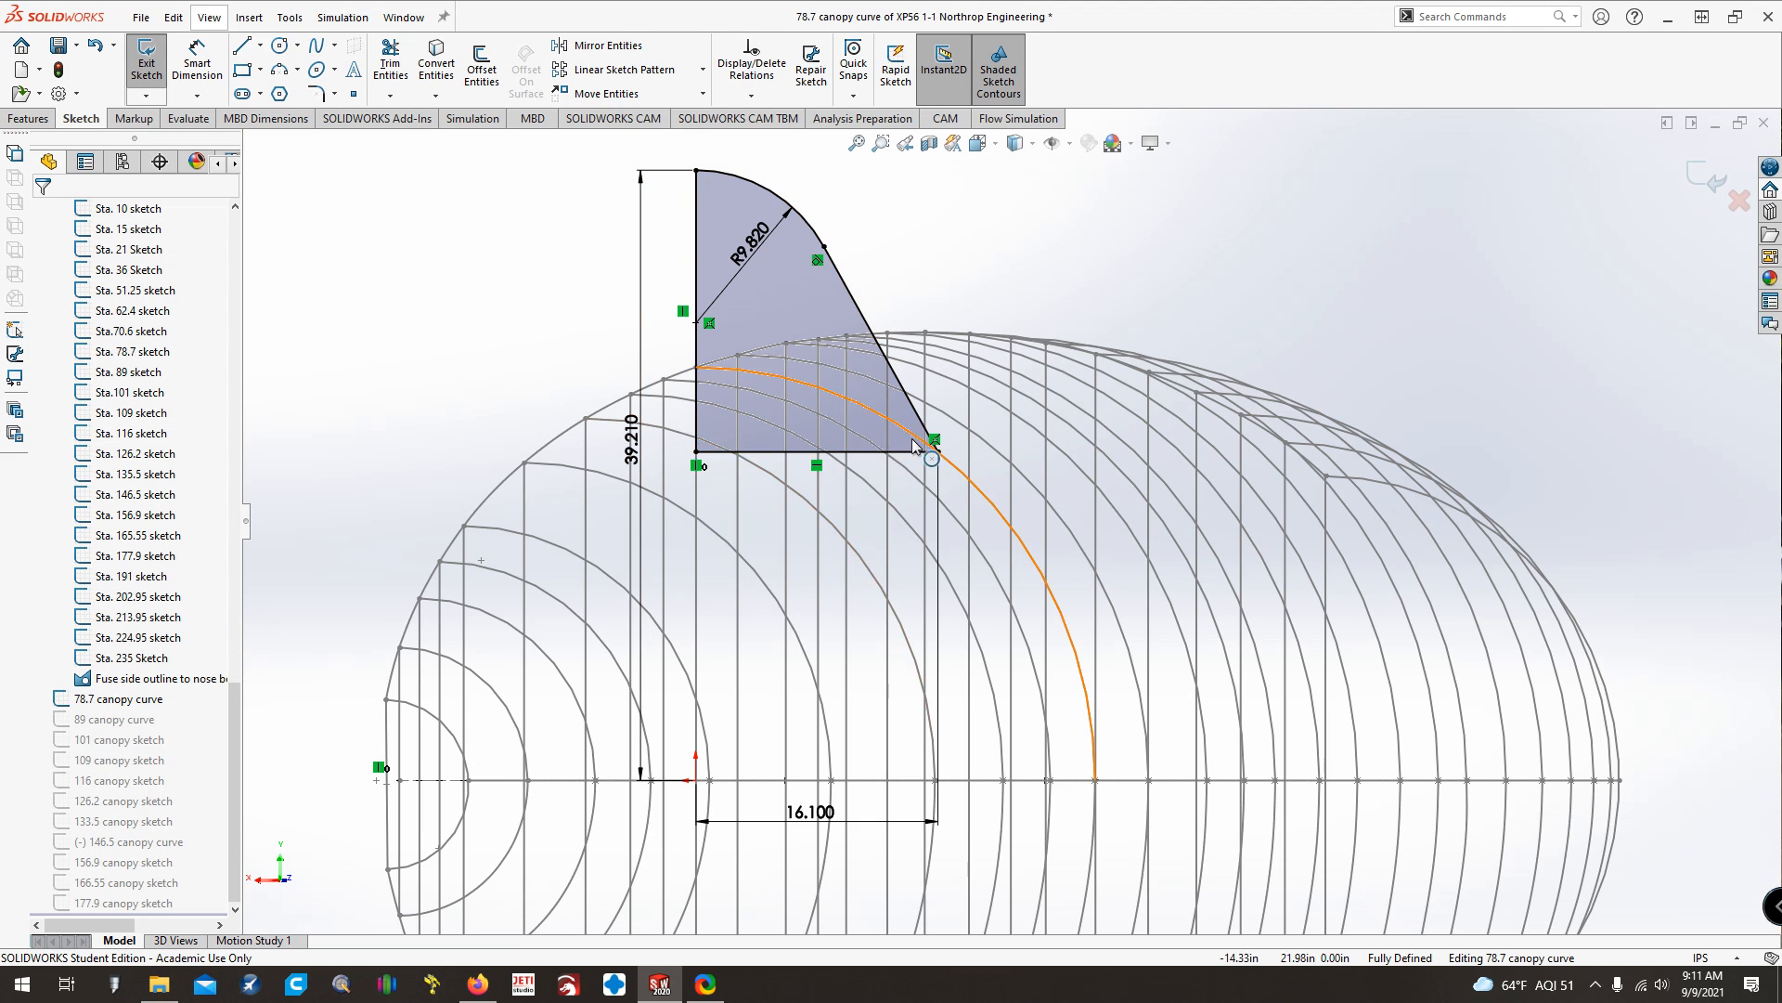
Check the relation between the canopy profile's lower outer corner and the arc of the Sta. 78.7 sketch
left_click(939, 452)
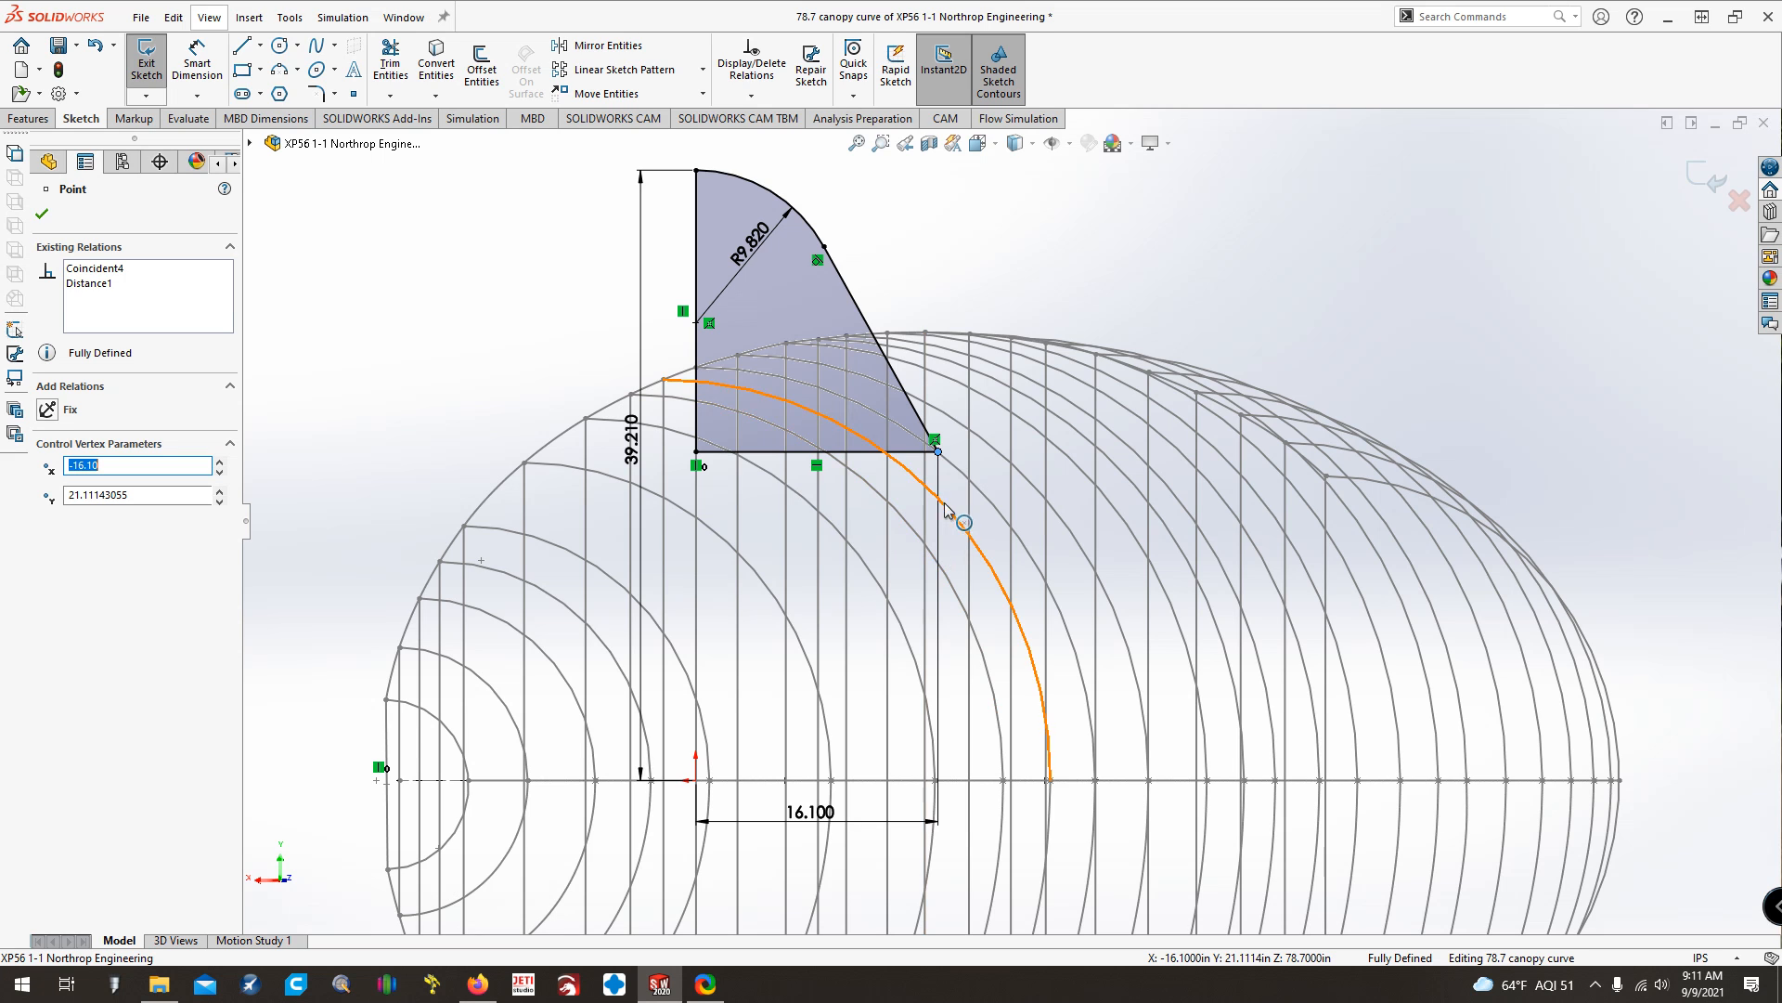
left_click(965, 480, "ctrl")
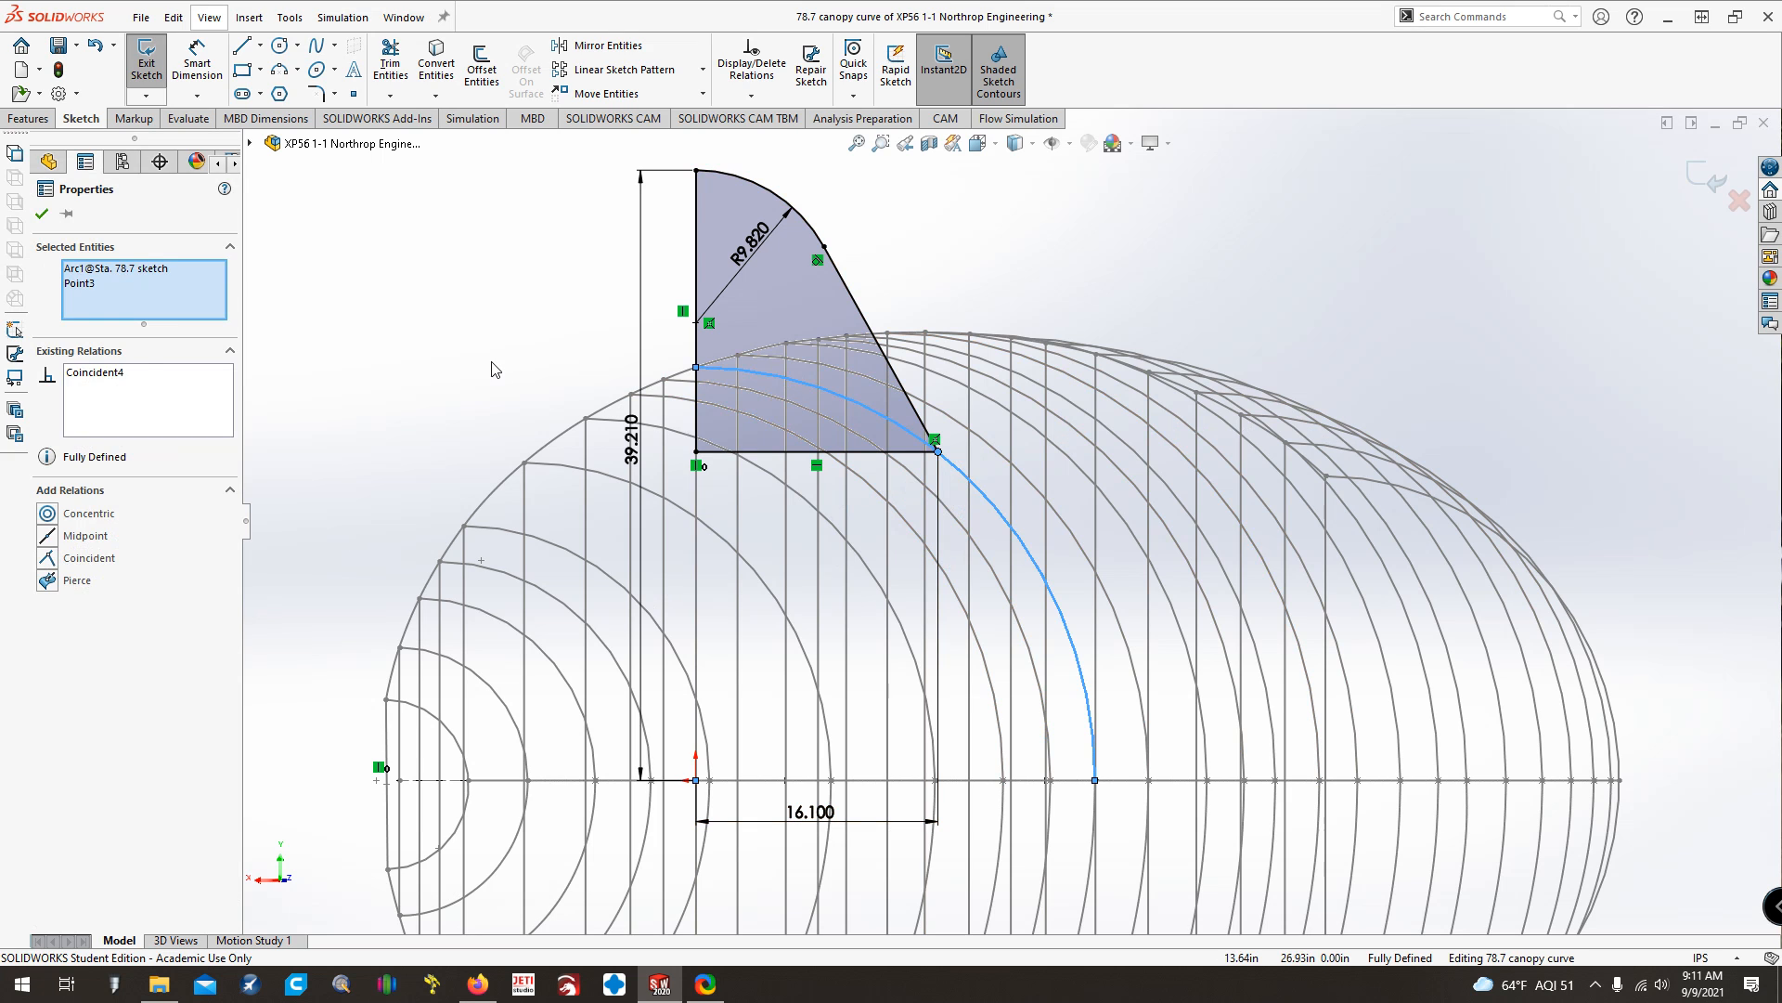
left_click(311, 286)
Exit the 78.7 canopy curve sketch and roll the model history back to directly after the Fuselage loft
left_click(146, 65)
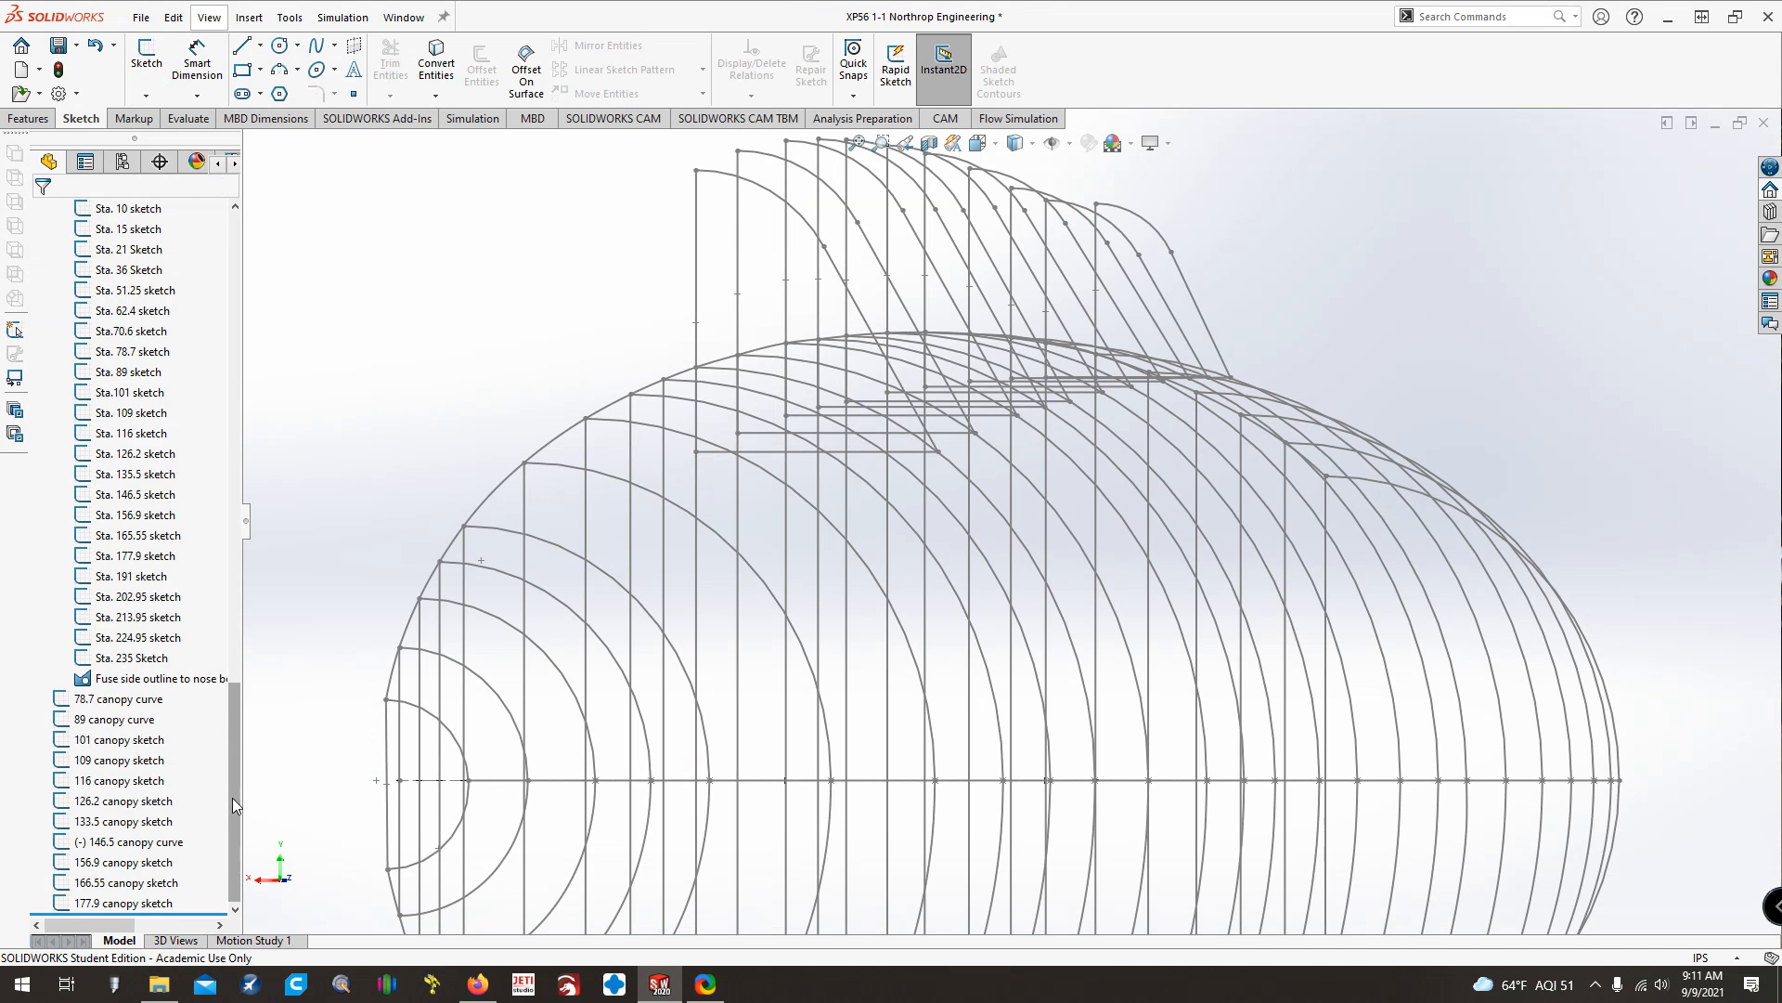
mouse_move(232, 798)
left_mouse_down()
mouse_move(241, 624)
mouse_move(236, 794)
left_mouse_up()
mouse_move(215, 916)
left_mouse_down()
mouse_move(180, 723)
mouse_move(111, 688)
left_mouse_up()
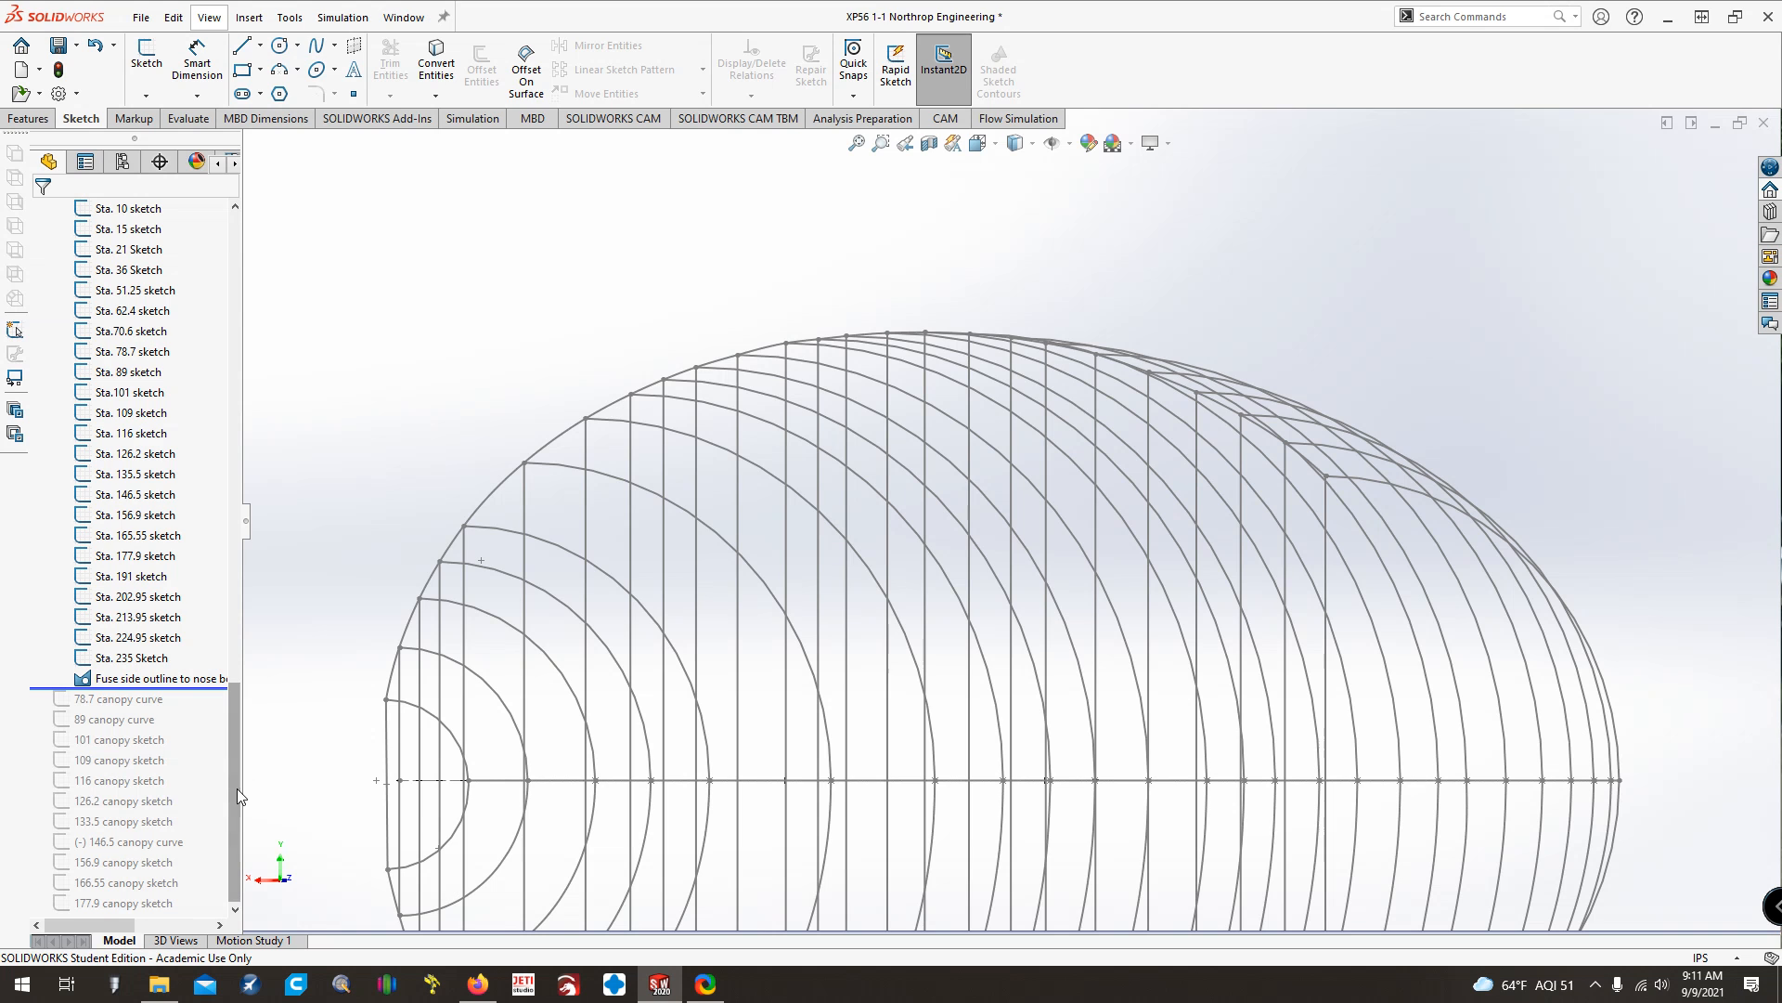
Start a new sketch on the Sta. 70.6 plane
left_click_drag(237, 787, 254, 482)
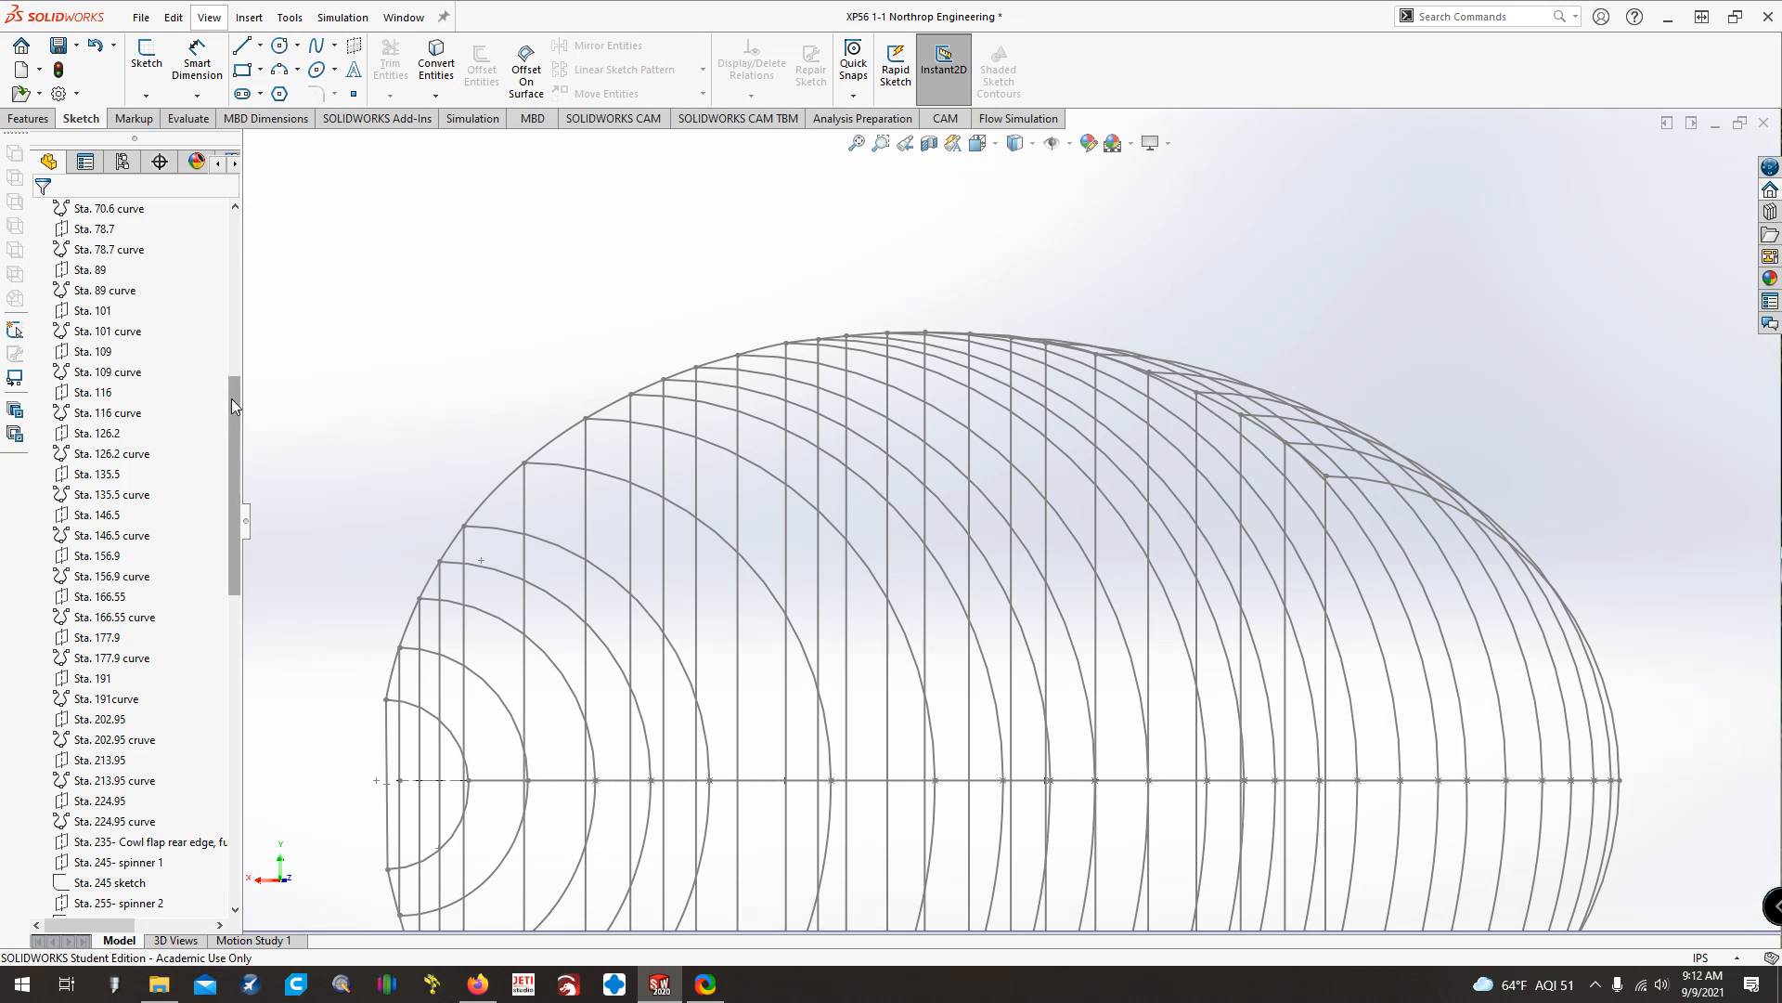
left_click_drag(231, 398, 231, 367)
left_click(91, 309)
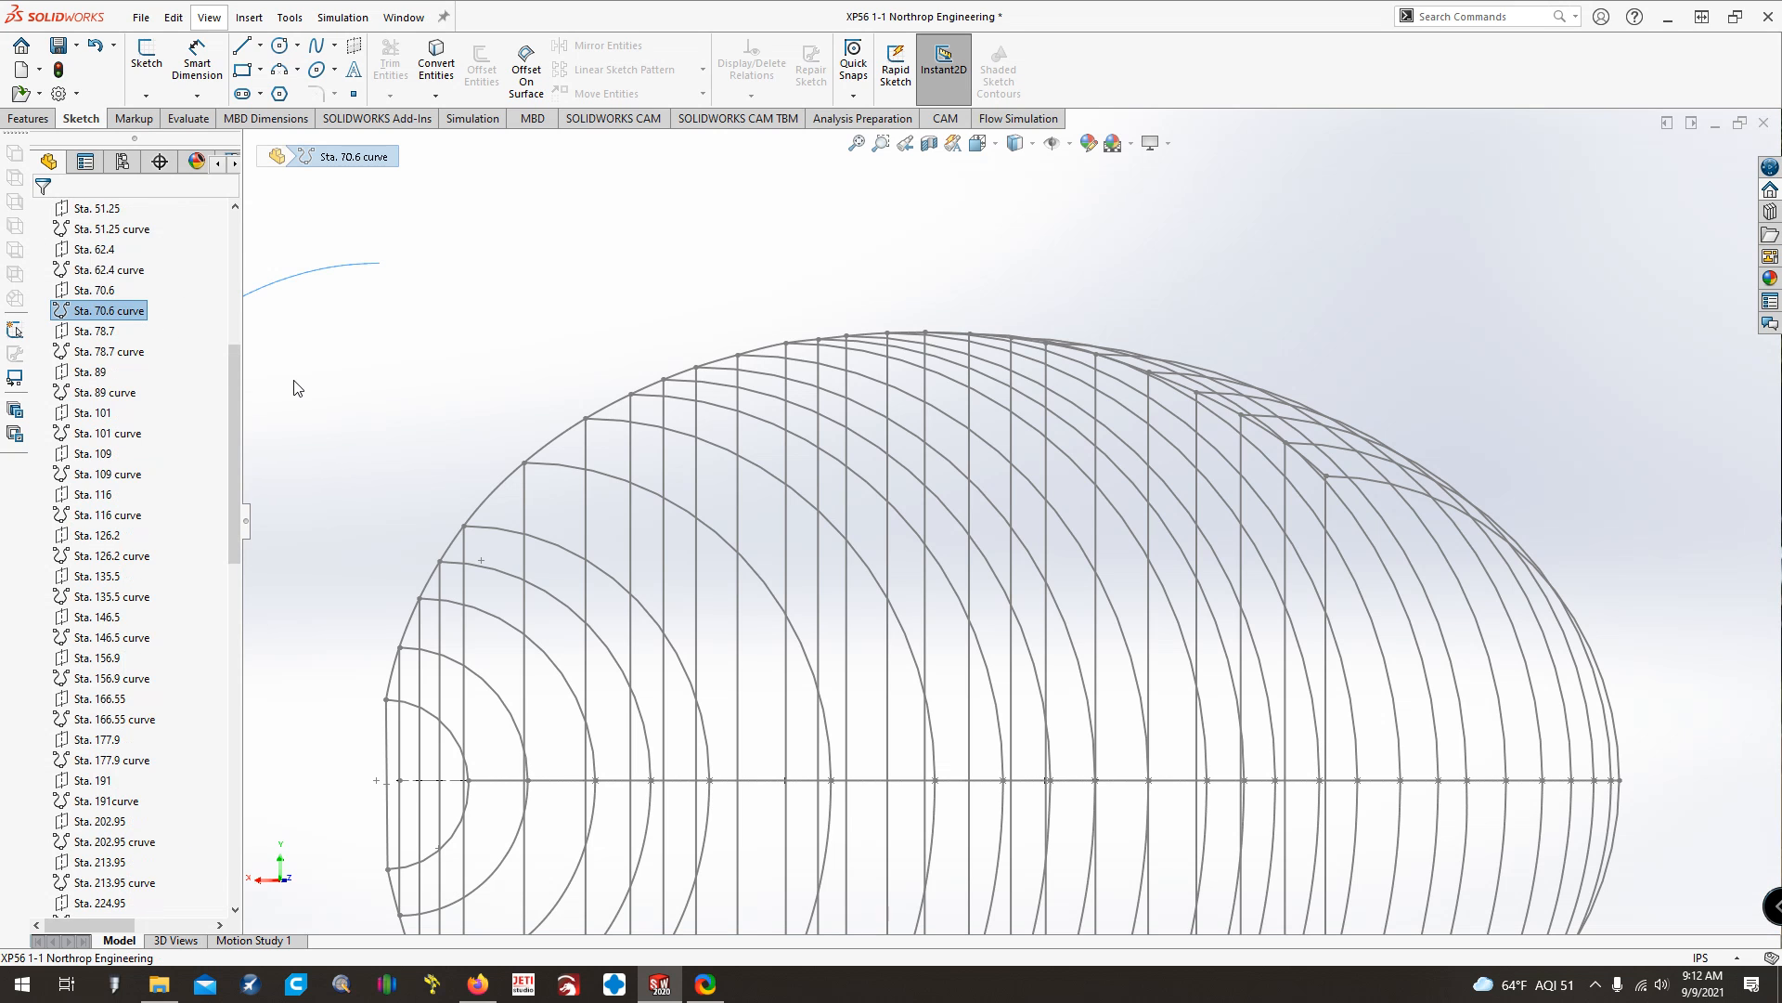
left_click(130, 292)
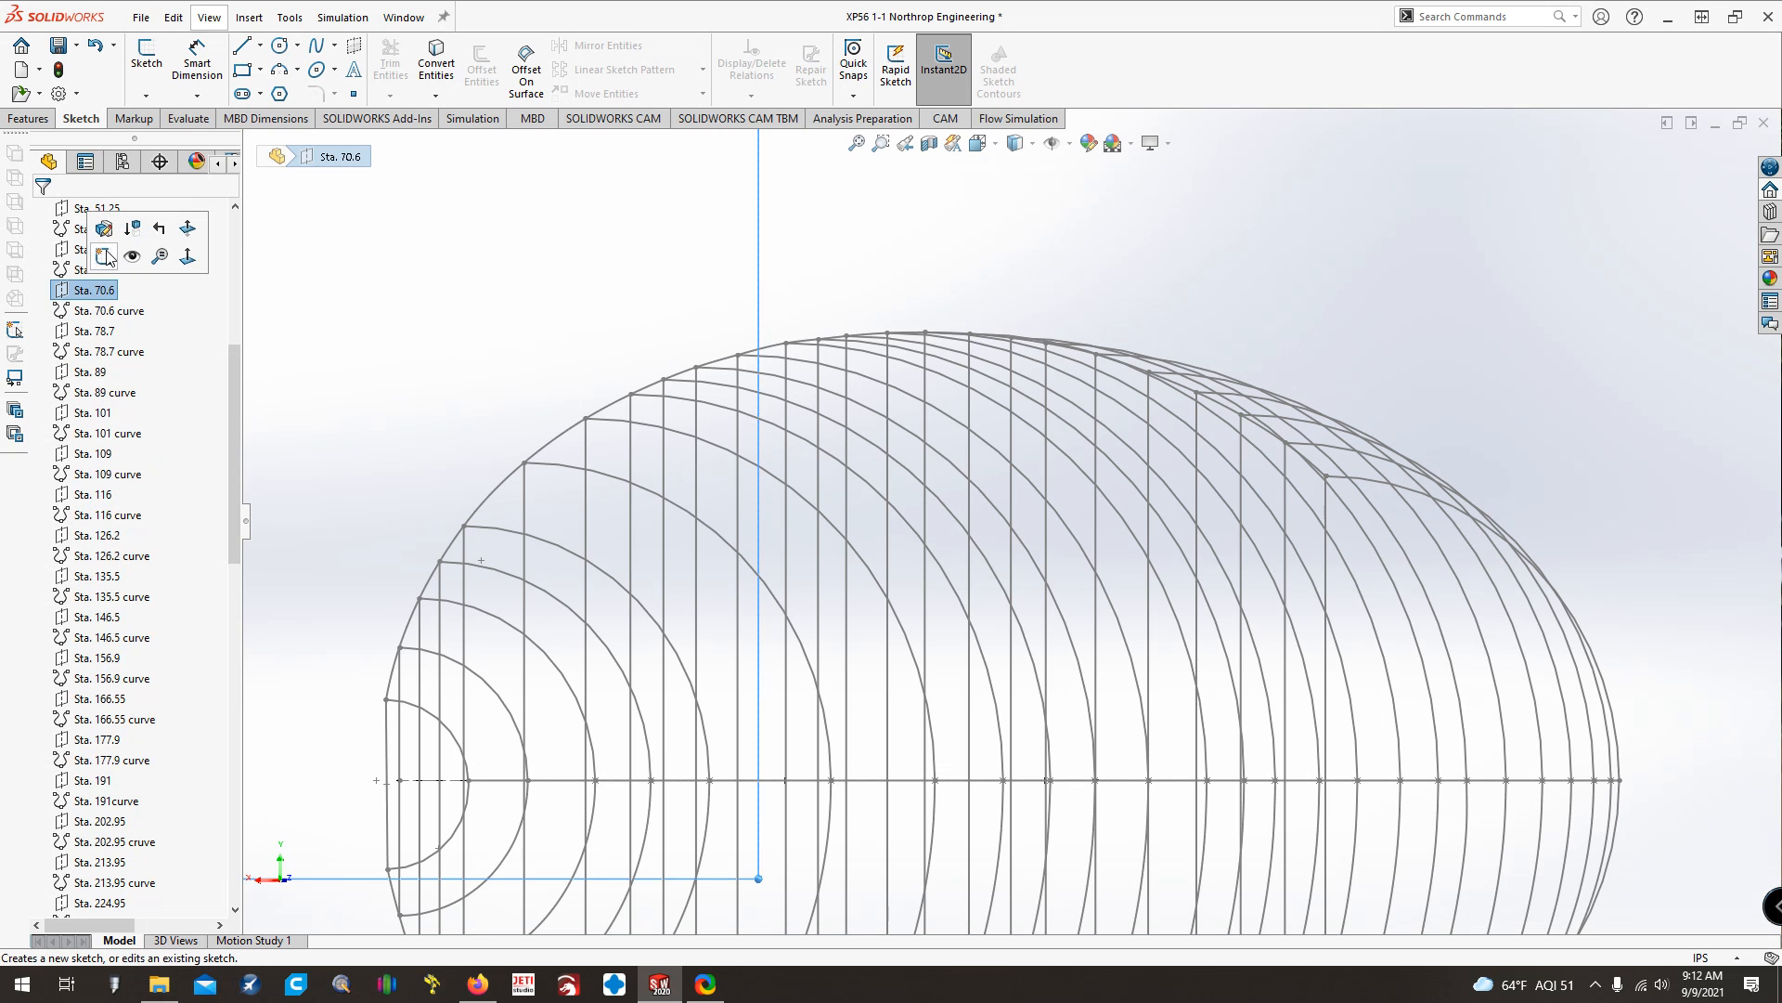
left_click(105, 257)
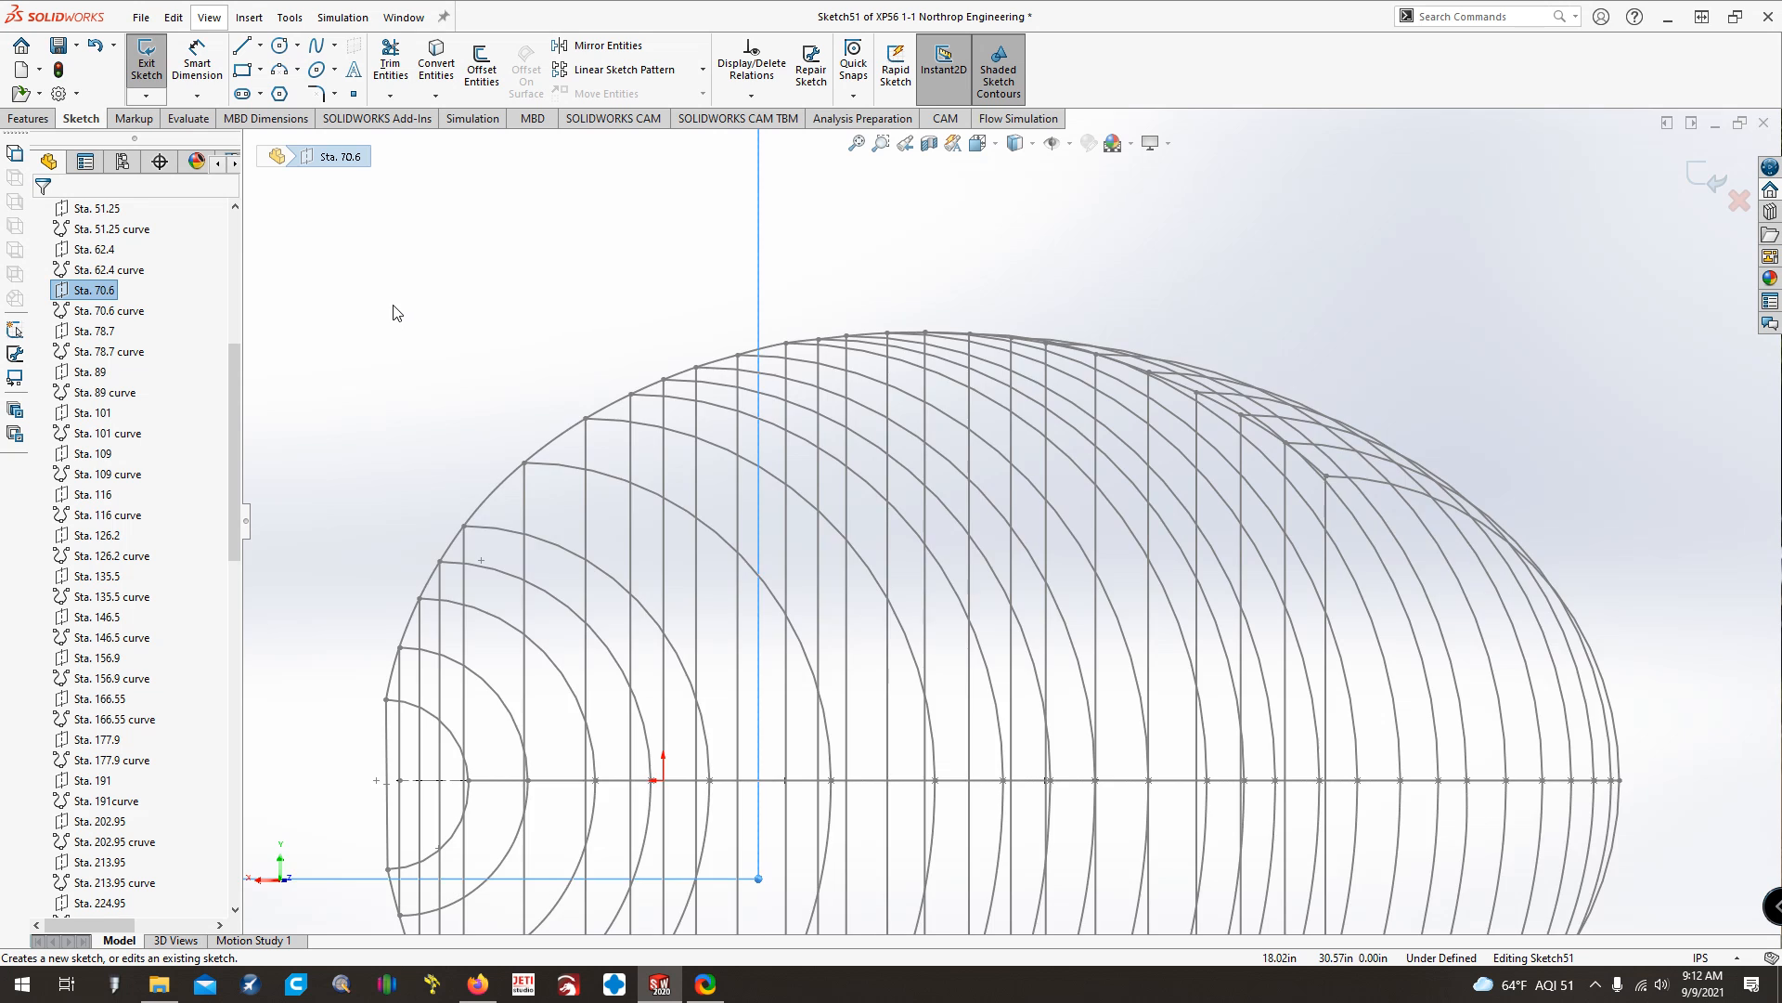
Sketch a vertical centreline edge, a horizontal base about 13.86 in long, and an inward-leaning side line about 16.5 in long
left_click(241, 46)
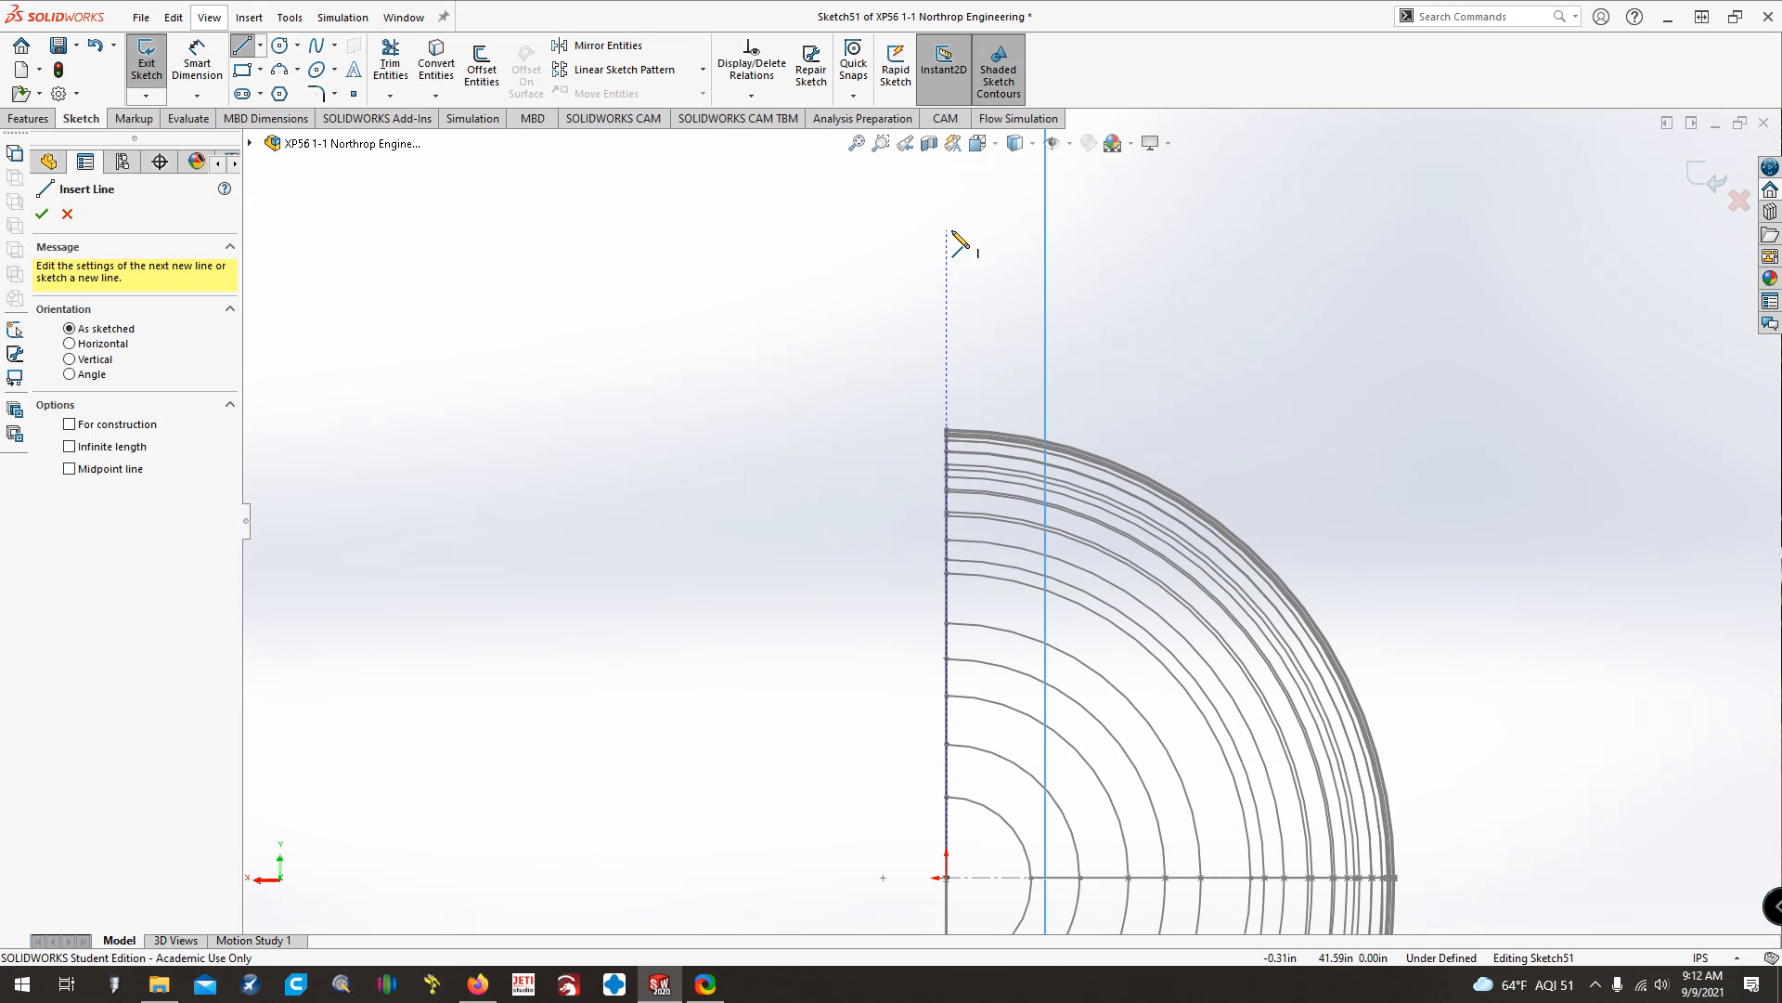
mouse_move(947, 229)
left_mouse_down()
mouse_move(947, 609)
mouse_move(1166, 615)
left_mouse_up()
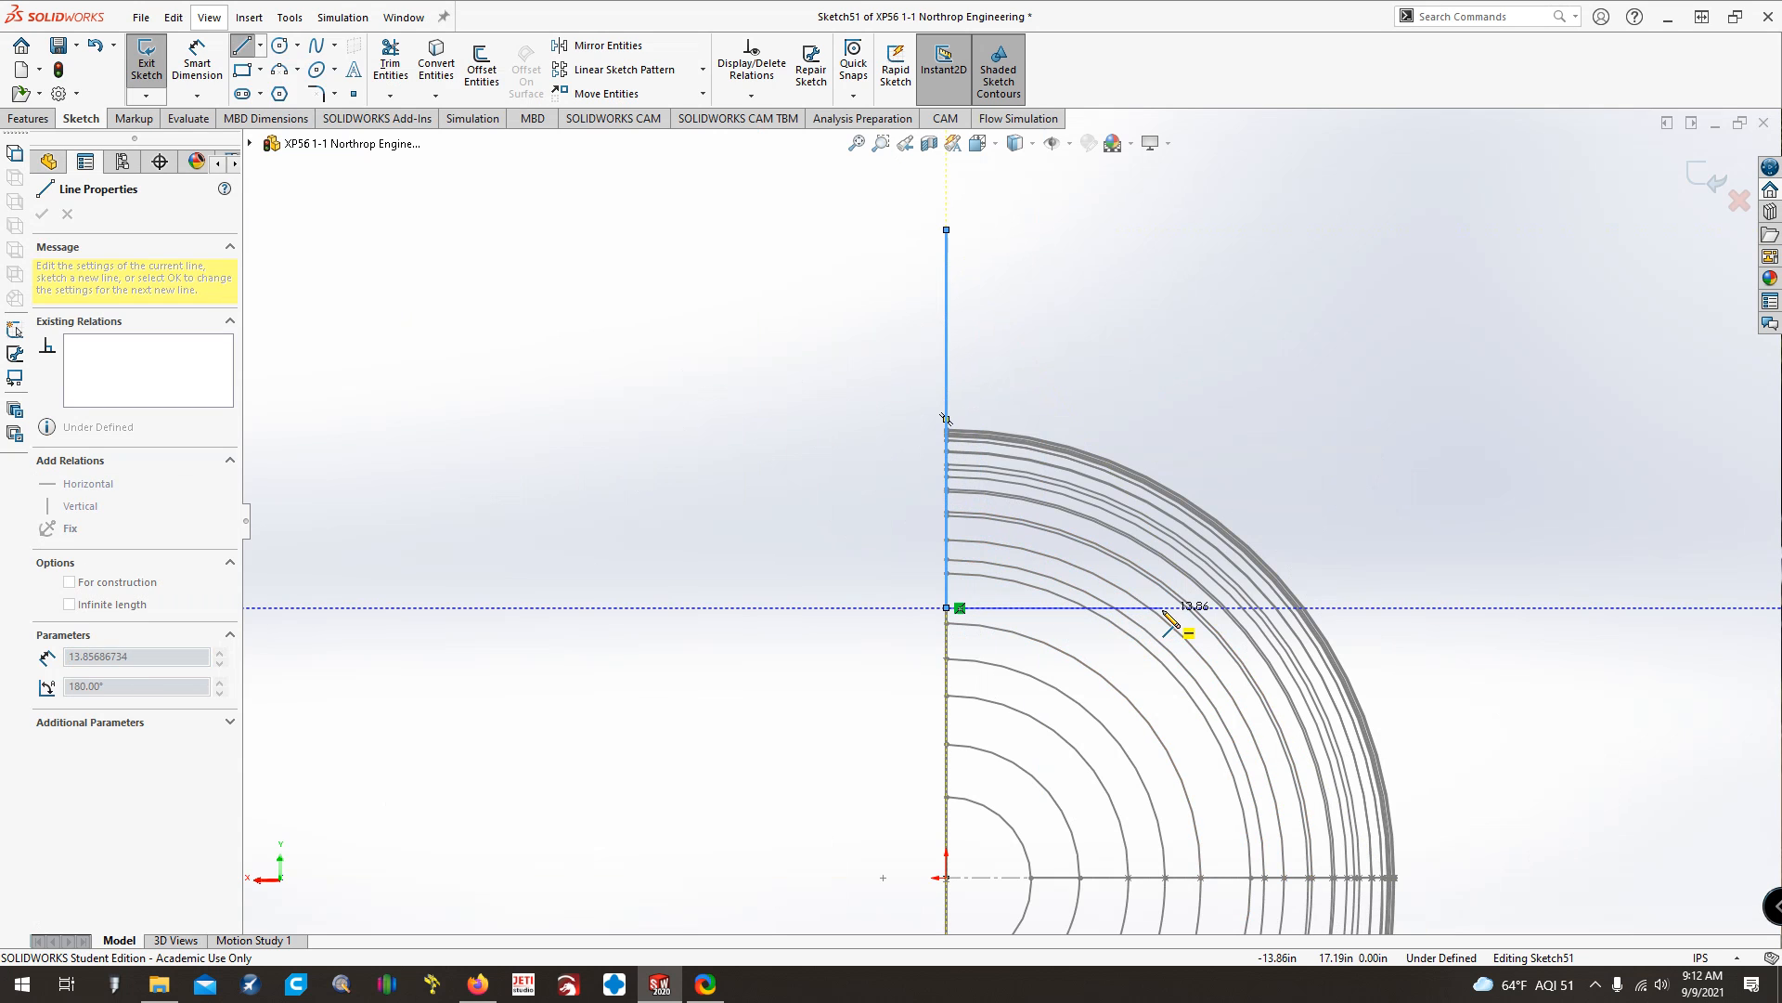
left_click(1163, 609)
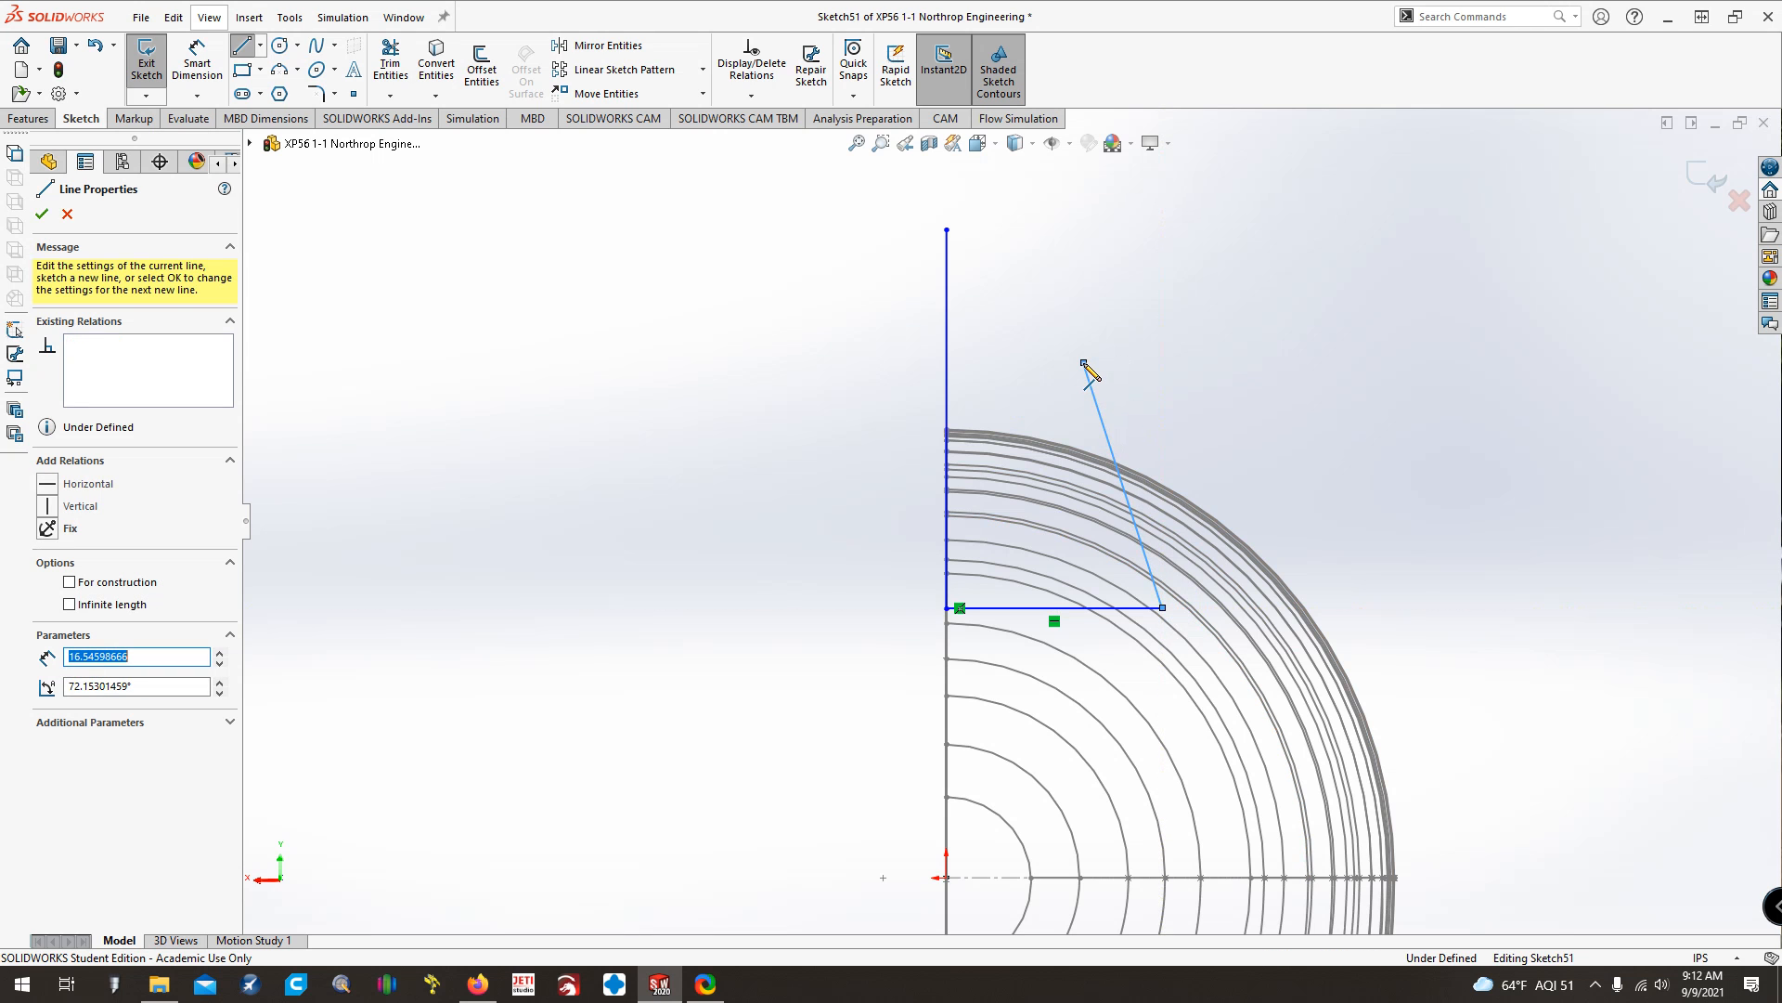
left_click(1083, 362)
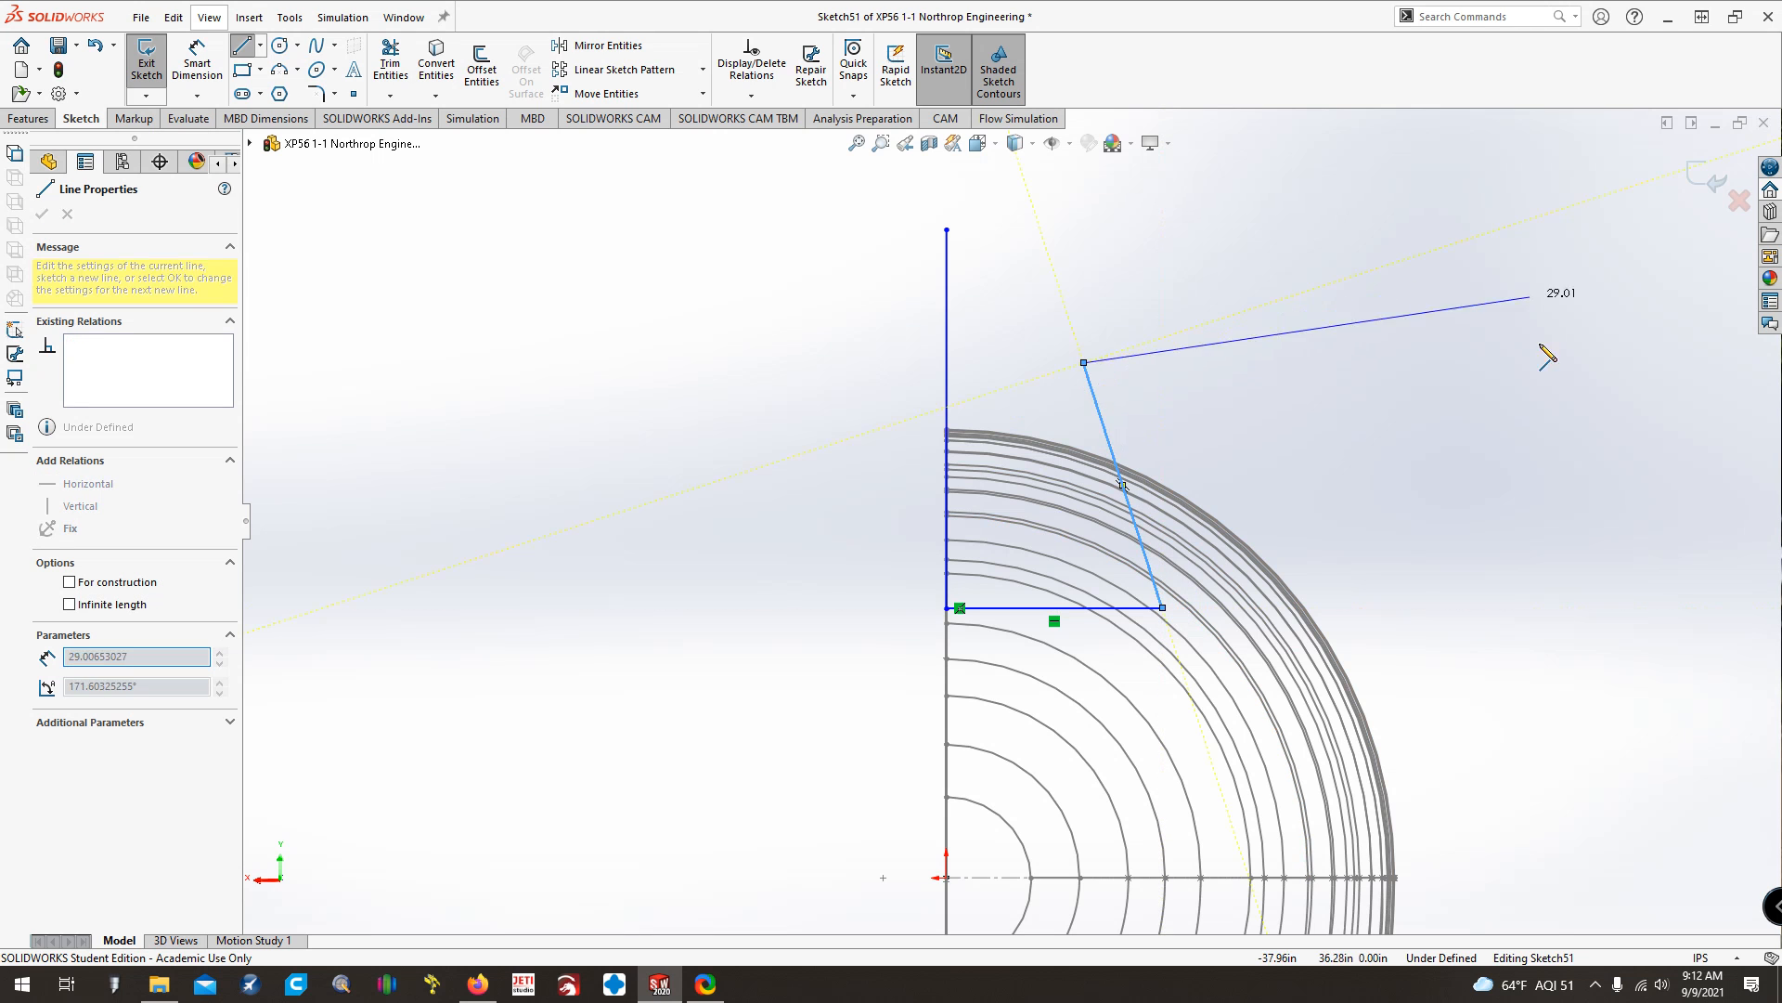
Close the canopy profile with a three-point arc of about 14.11 in radius from the centreline's upper end to the side line's upper end
left_click(279, 70)
left_click(947, 230)
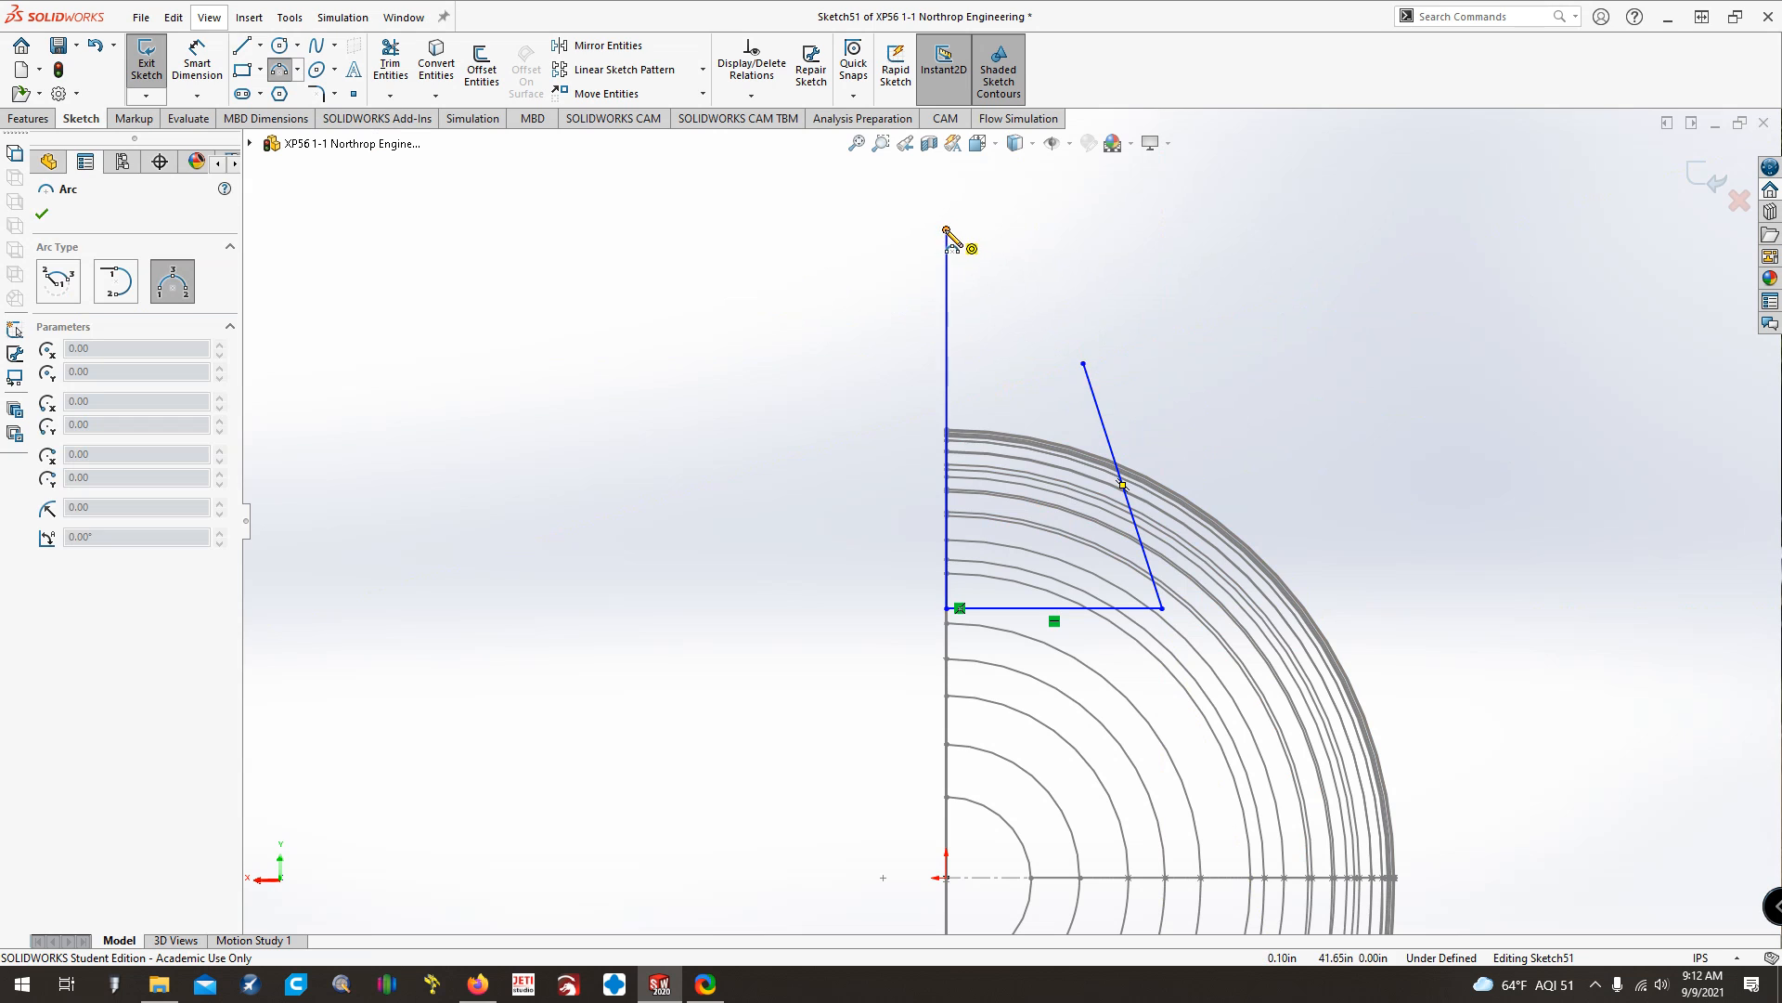
left_click(1083, 362)
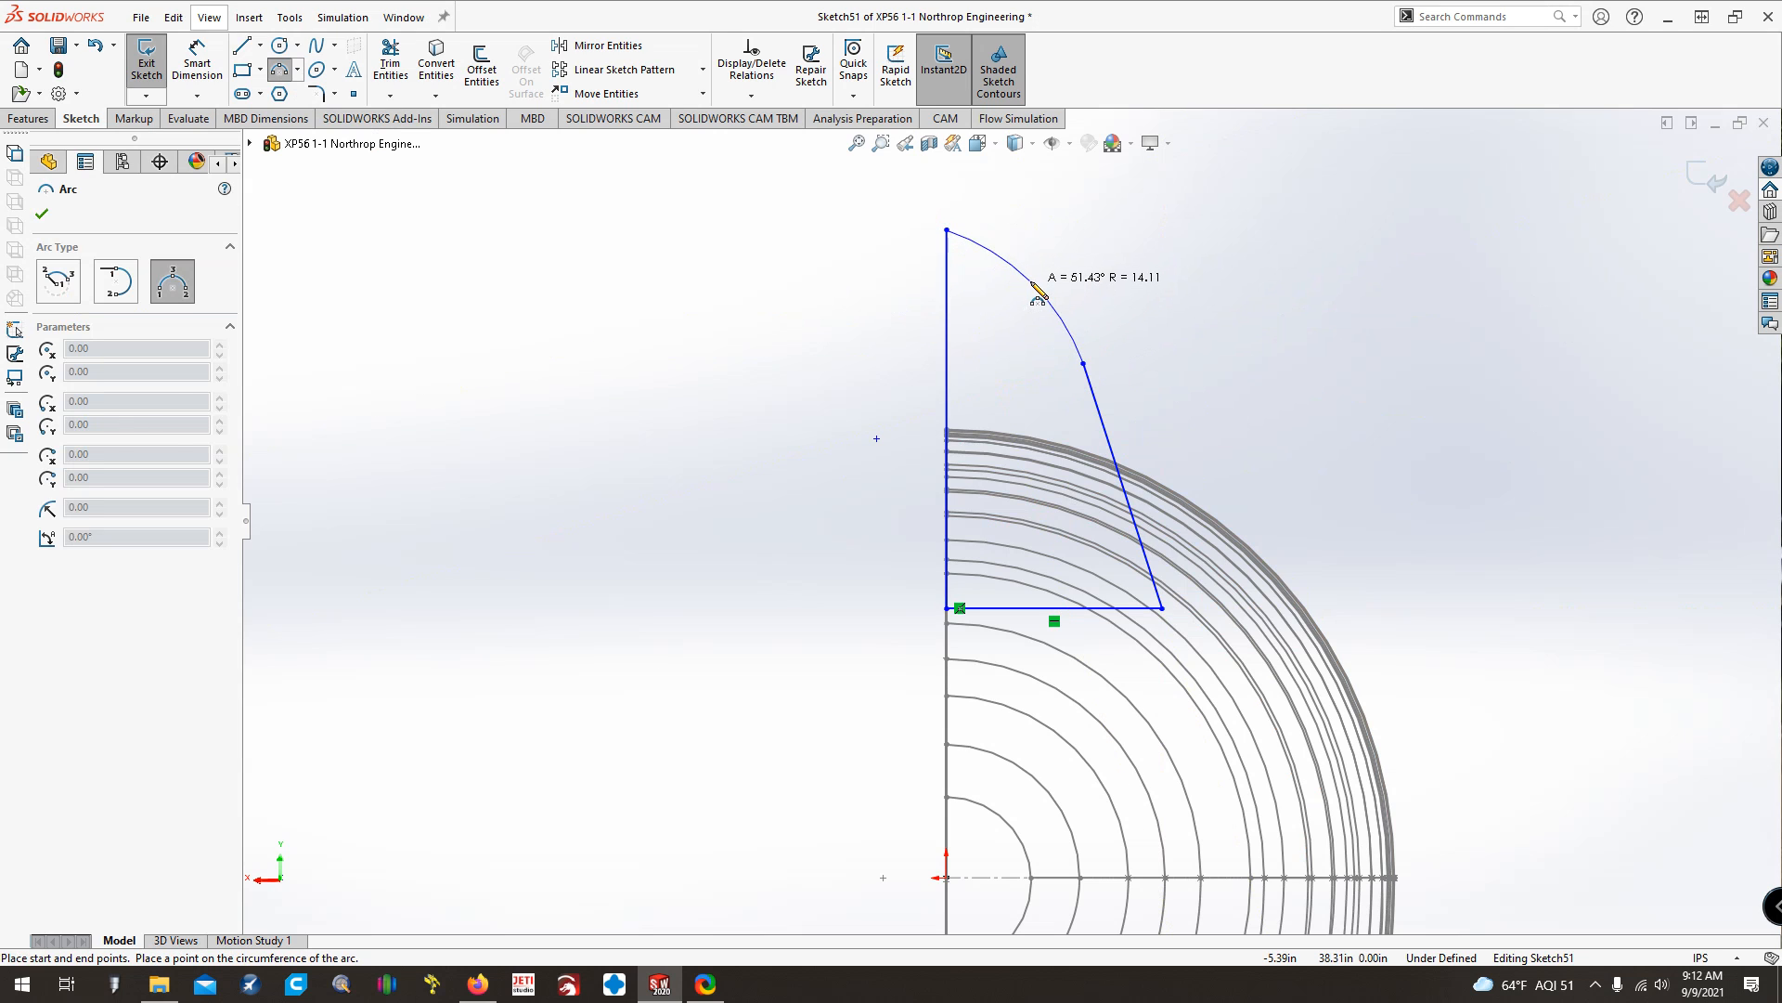
left_click(1031, 288)
key("Escape")
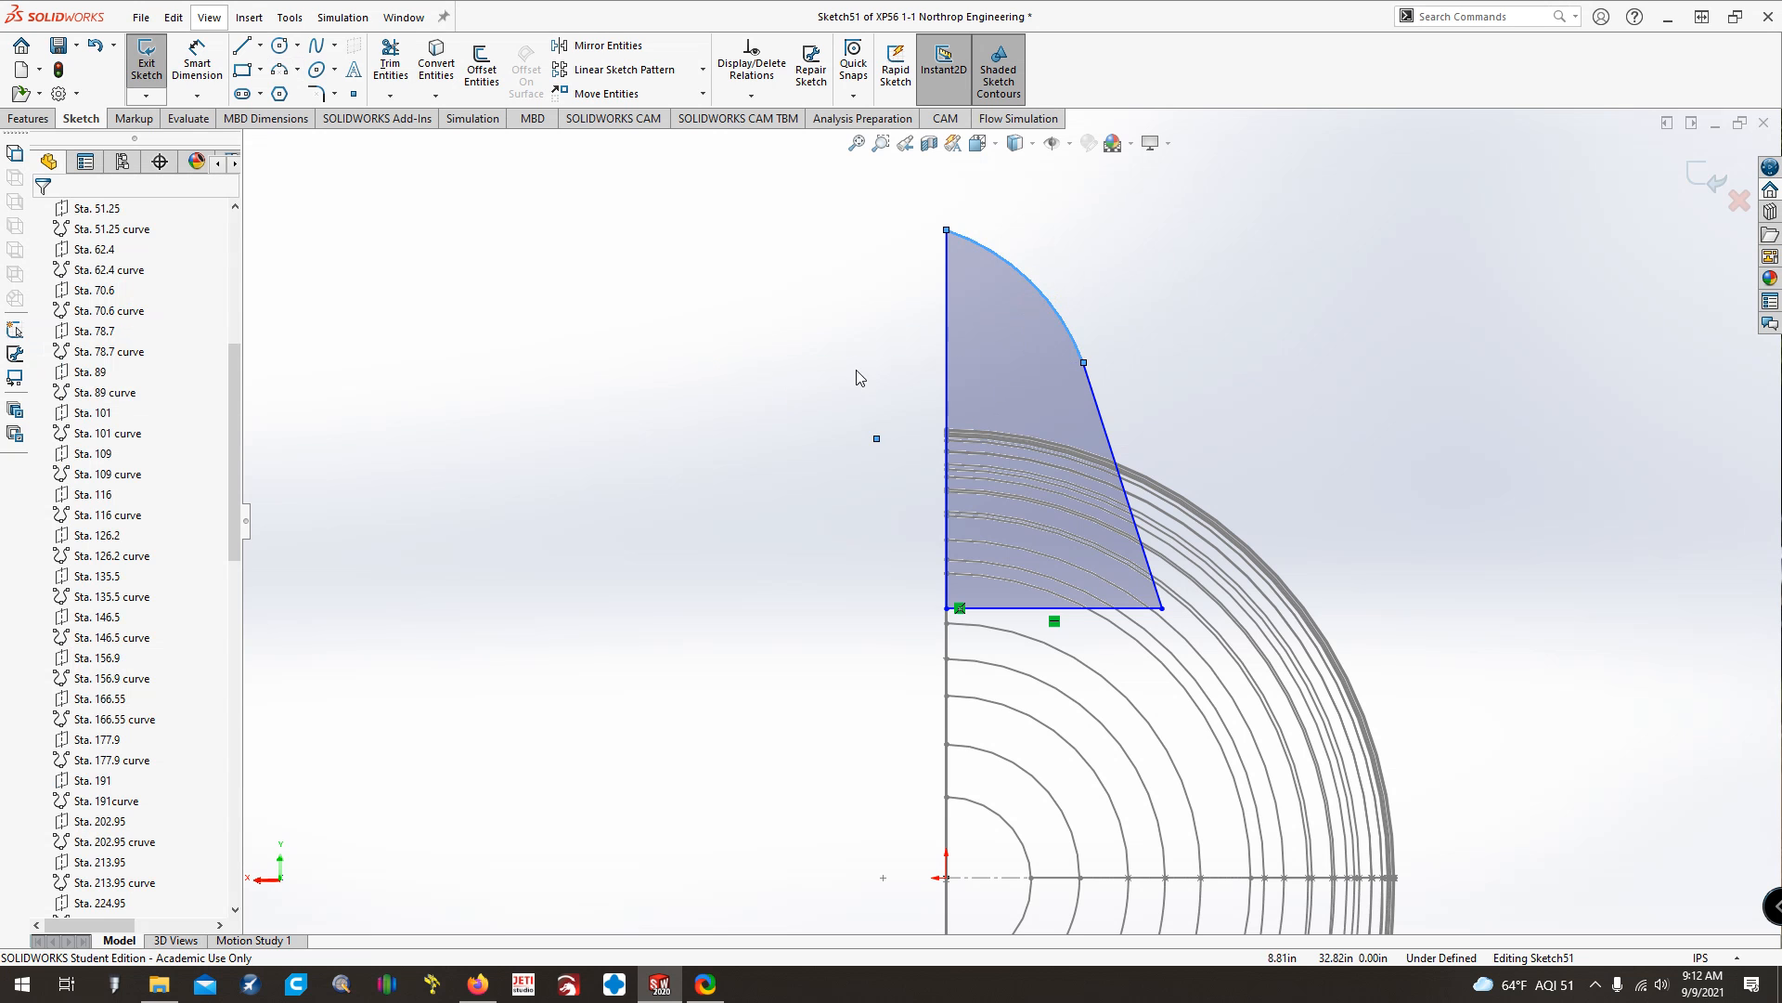
Make the canopy arc tangent to the slanted side line
left_click(1094, 397, "ctrl")
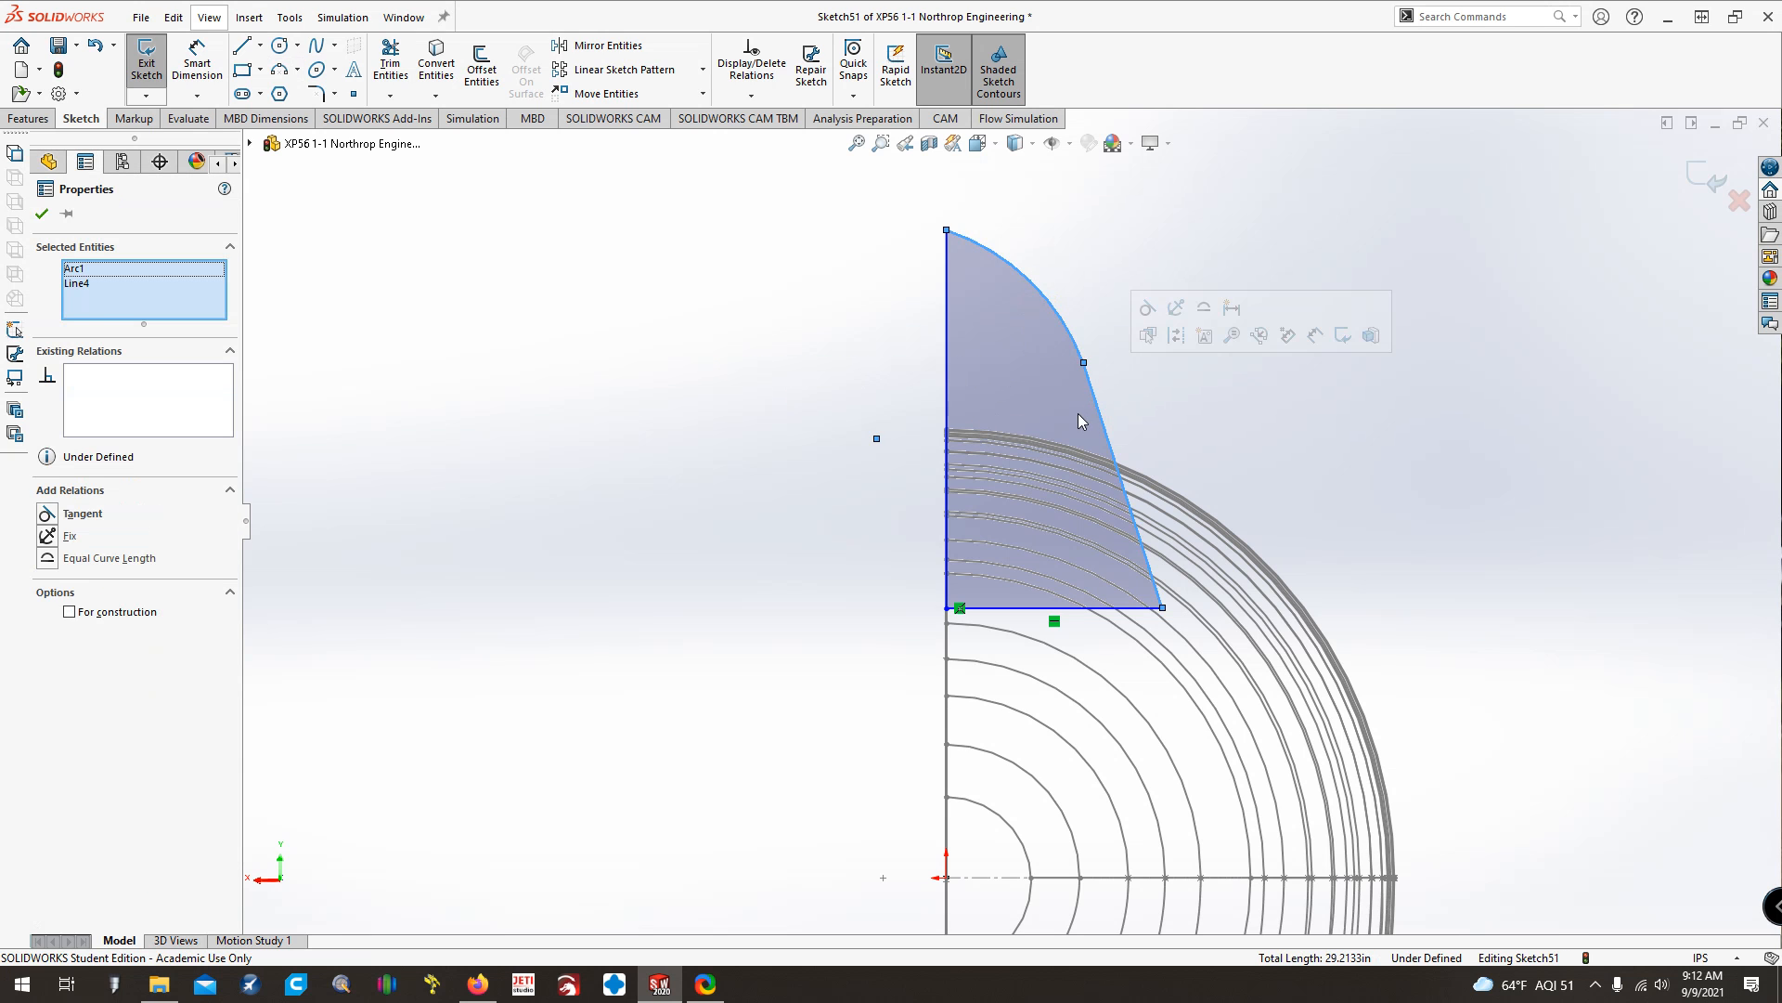
left_click(1068, 281)
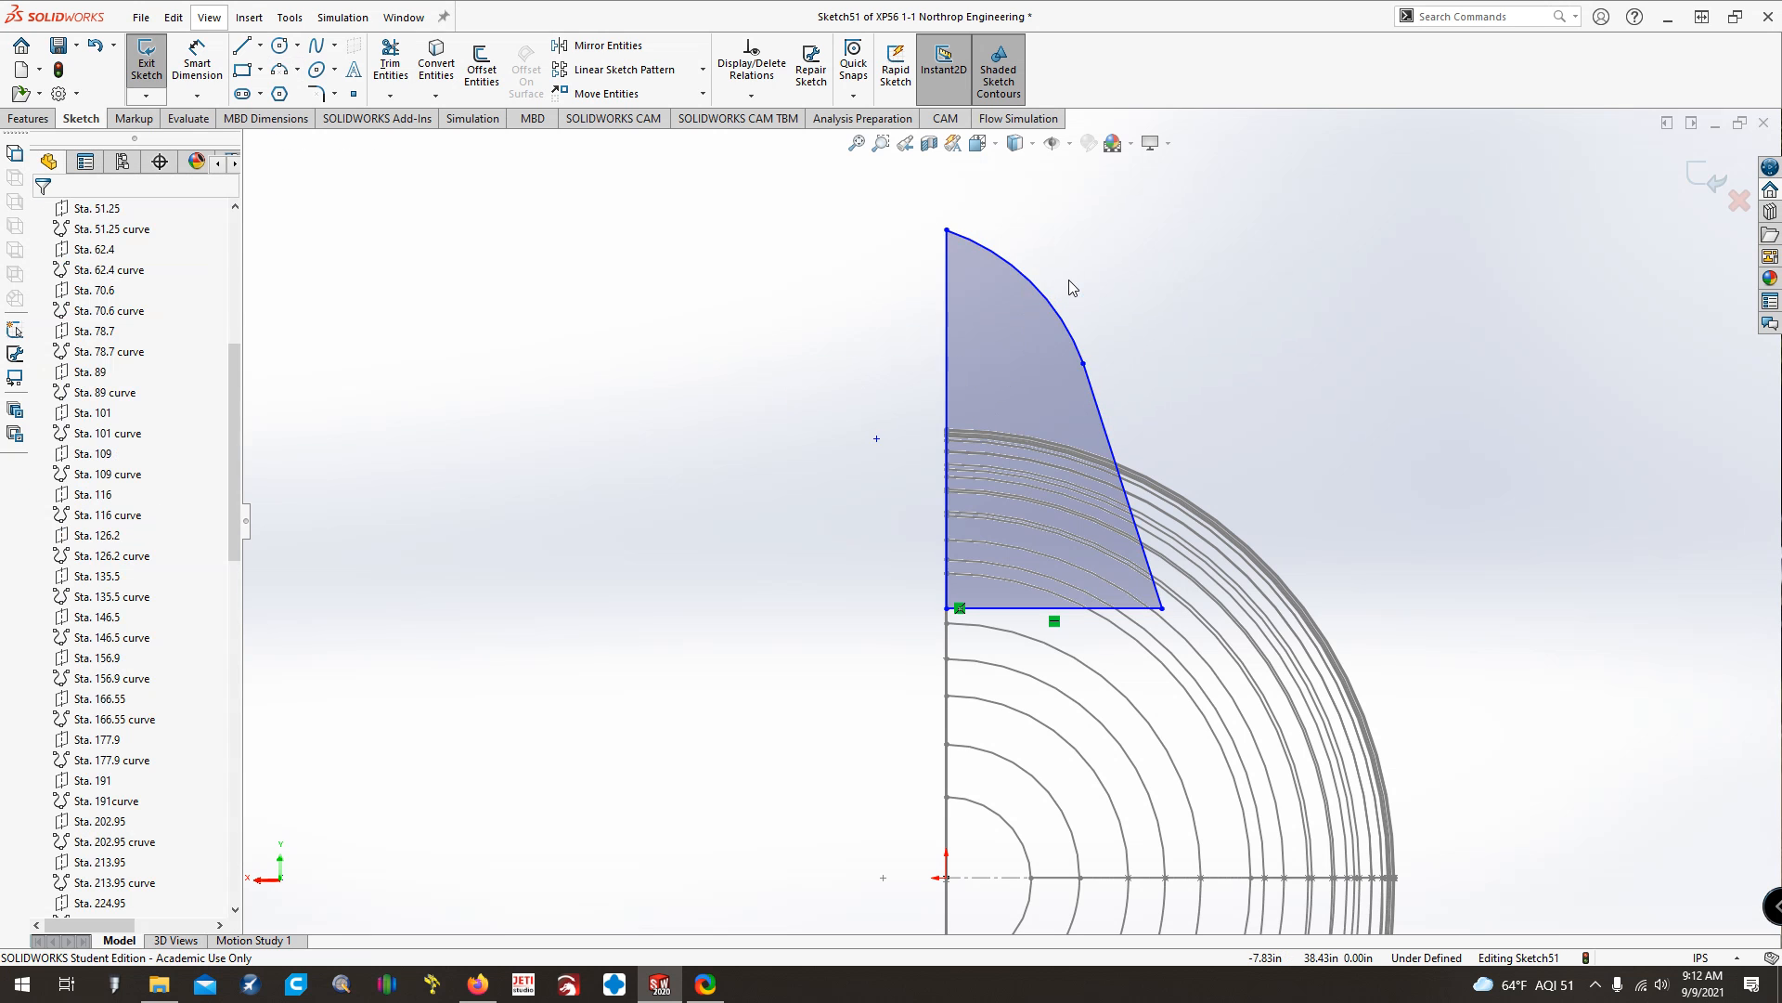
left_click(1105, 412, "ctrl")
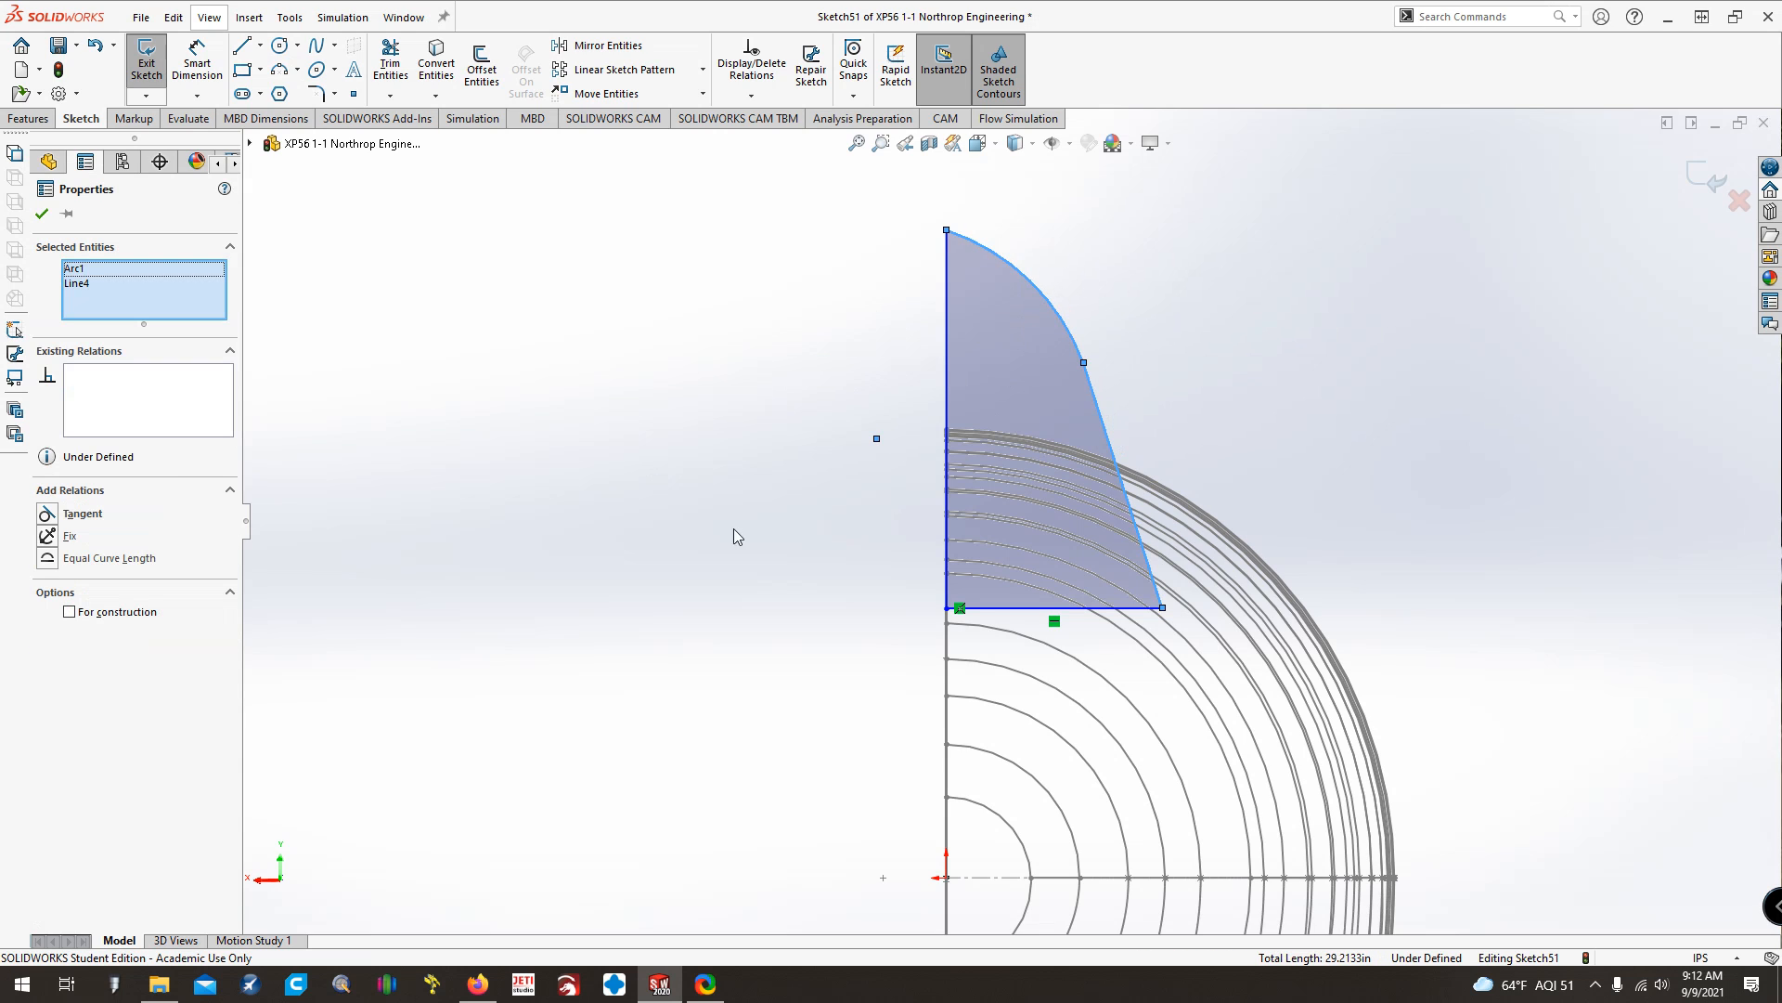
left_click(48, 515)
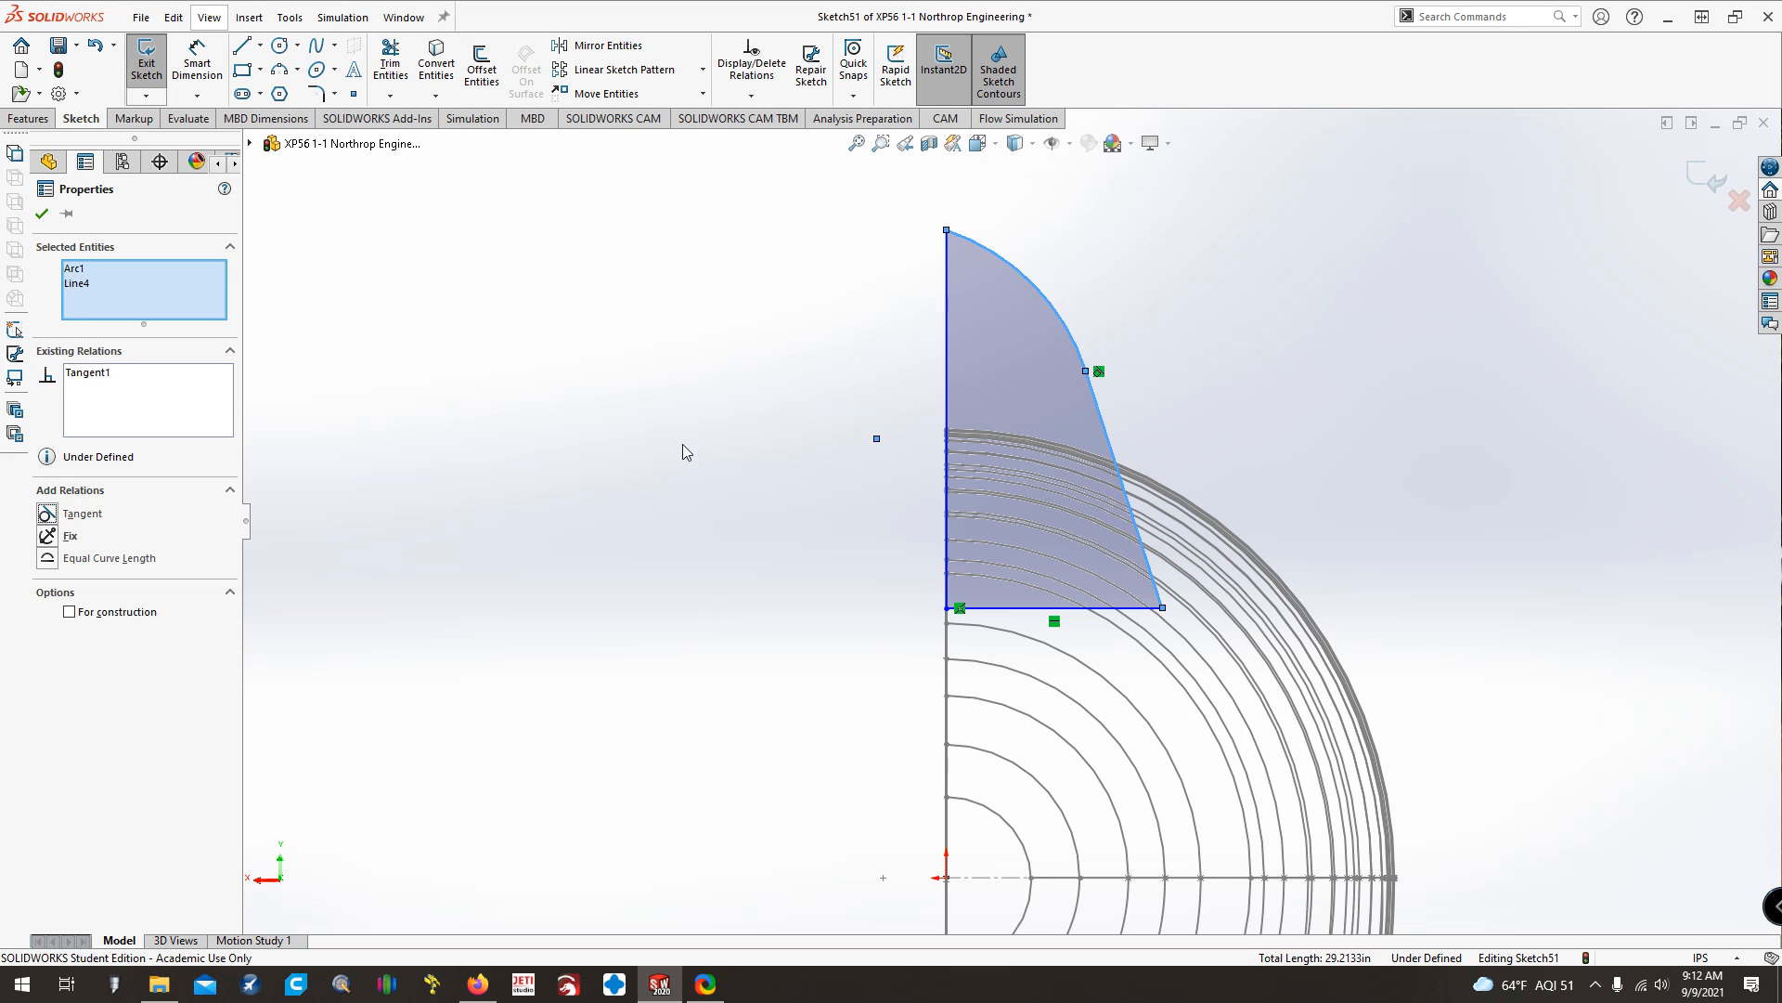
Make the canopy arc's centre point coincident with the profile's centreline edge
left_click(862, 453)
left_click(876, 439)
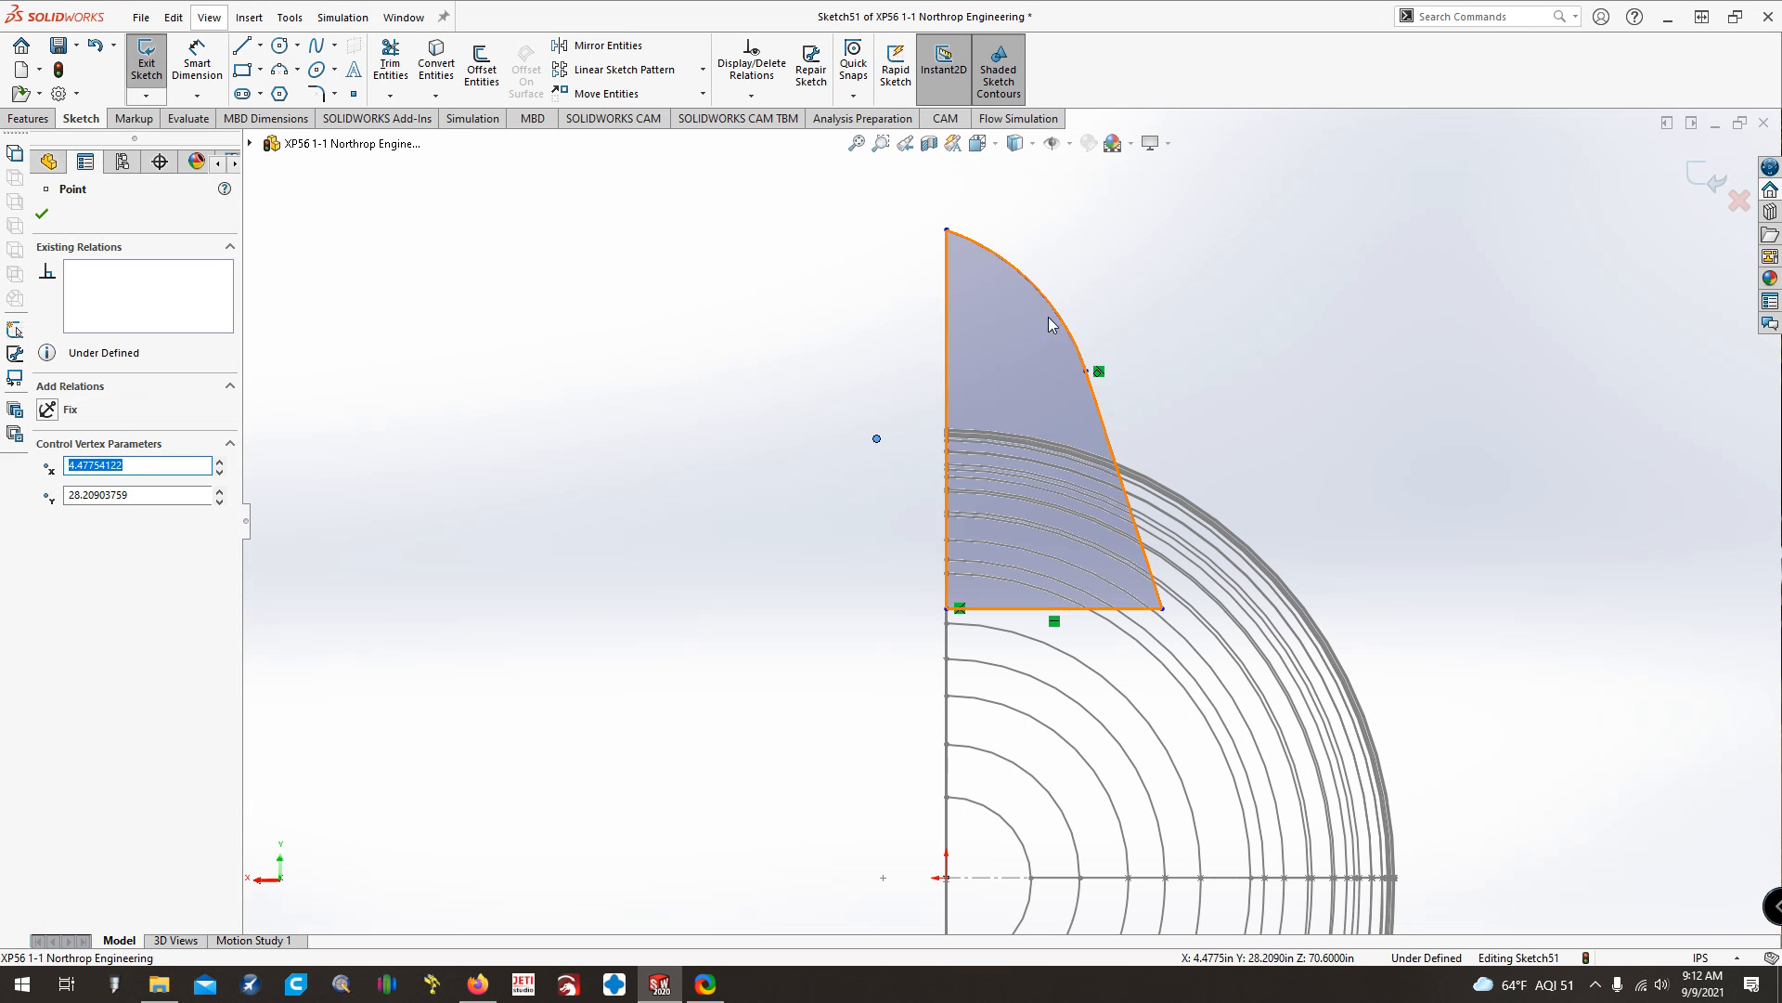
left_click(949, 373)
left_click(876, 438, "ctrl")
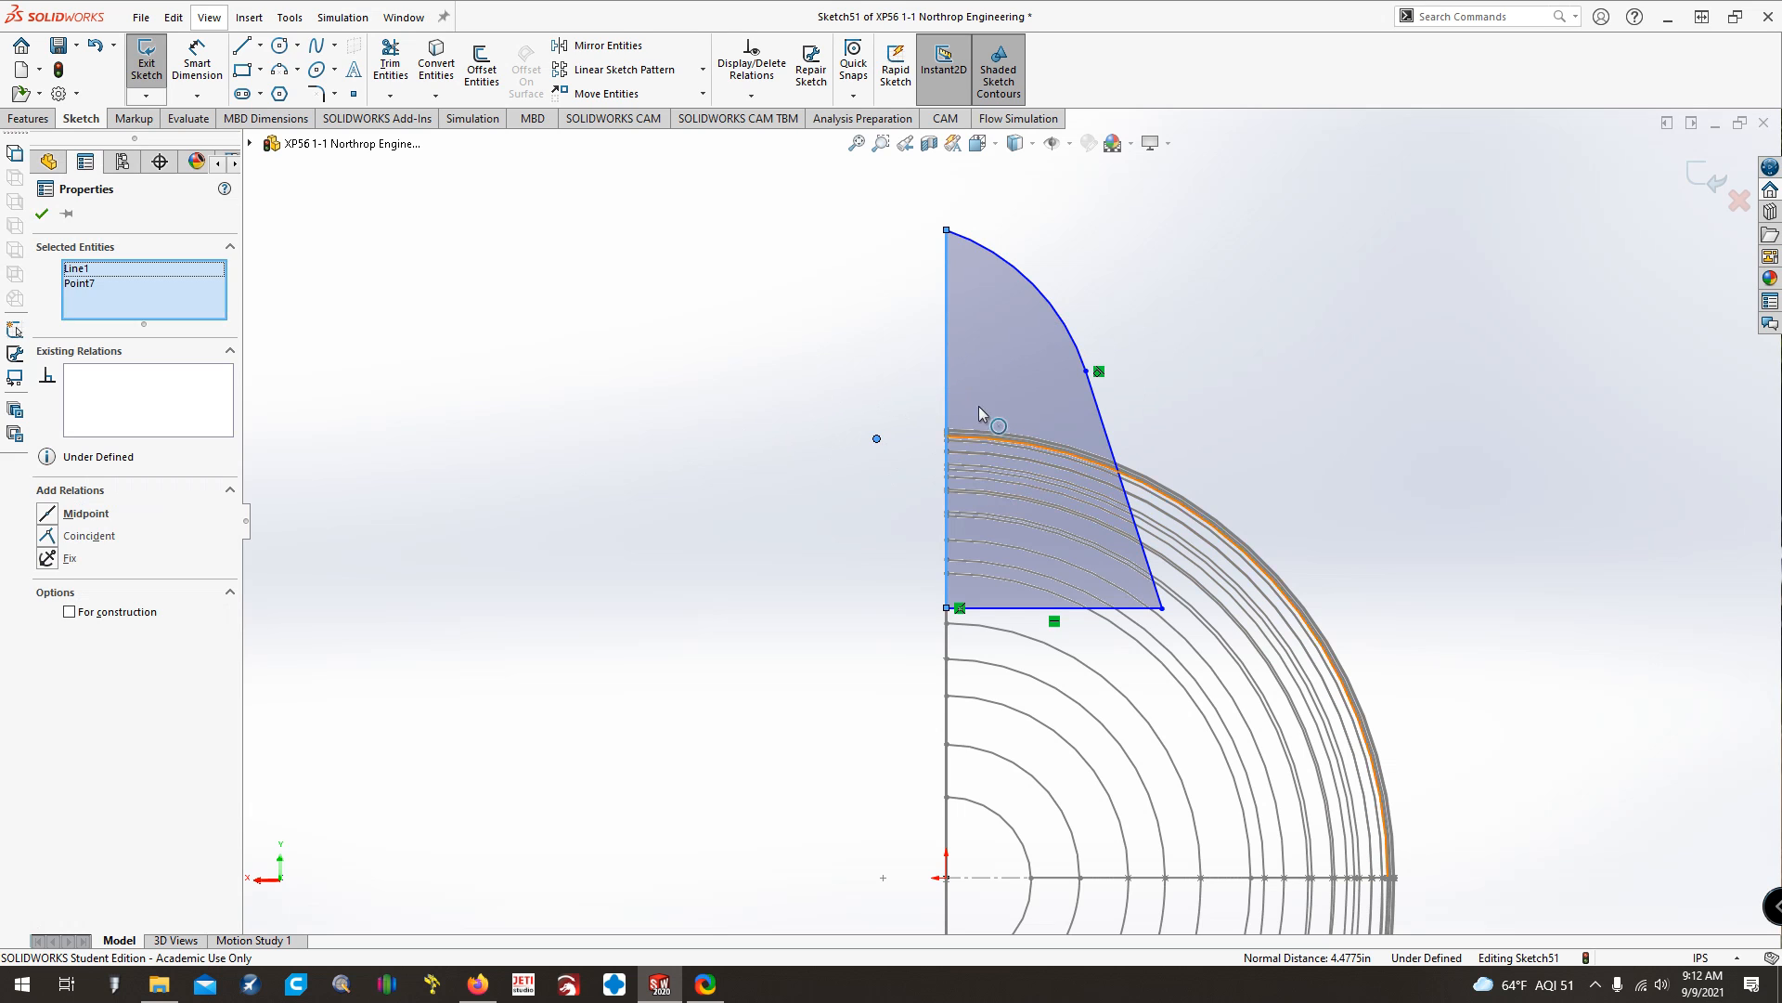
left_click(51, 538)
left_click(583, 494)
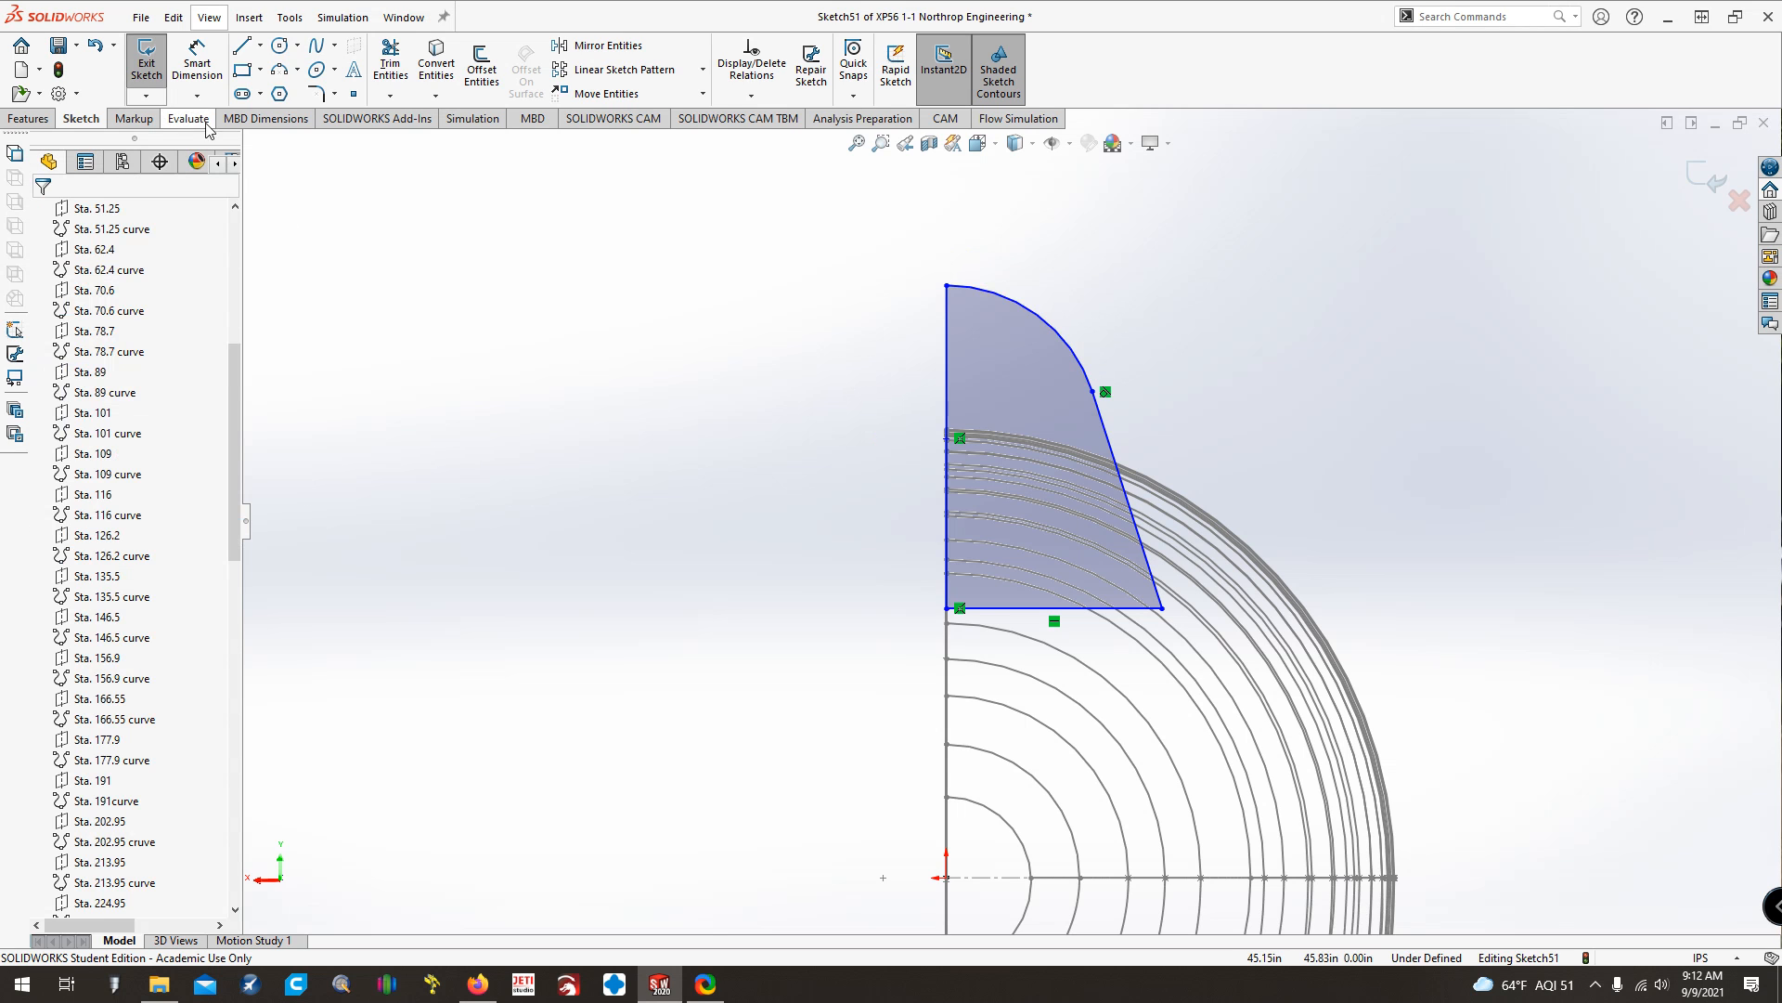
Dimension the horizontal distance from the origin to the profile's lower outer corner as 16.21 in
left_click(213, 75)
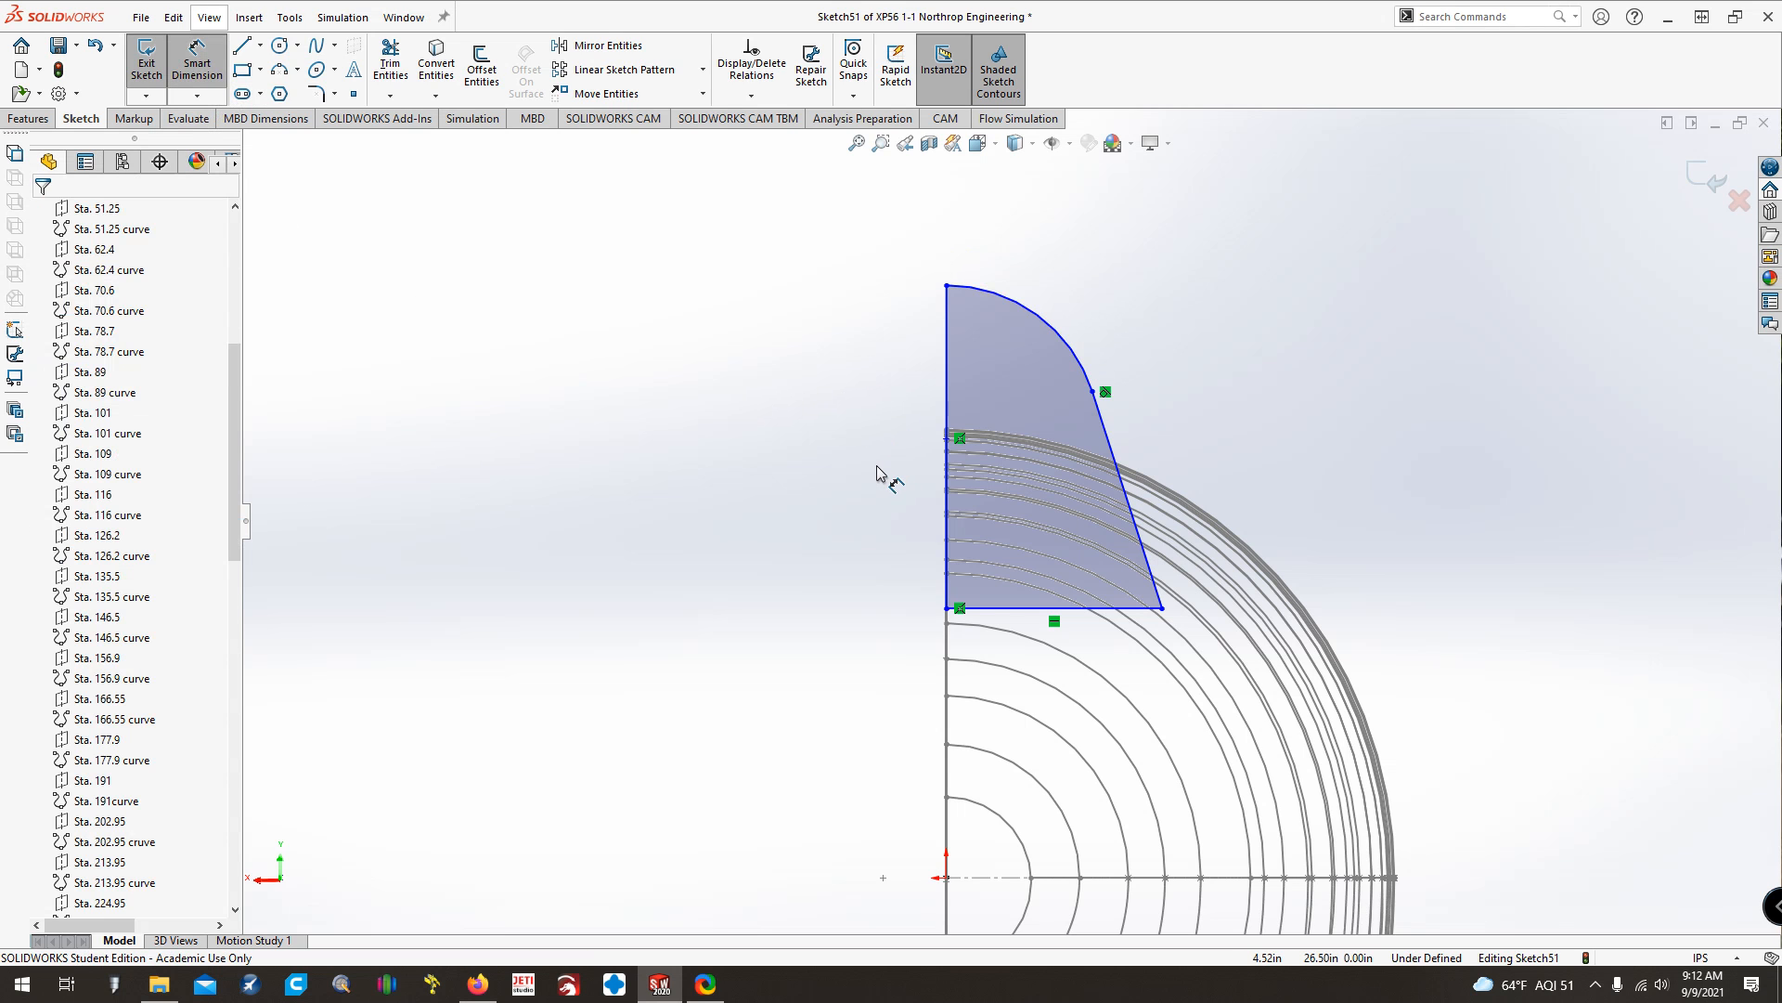
left_click(1161, 609)
left_click(946, 878)
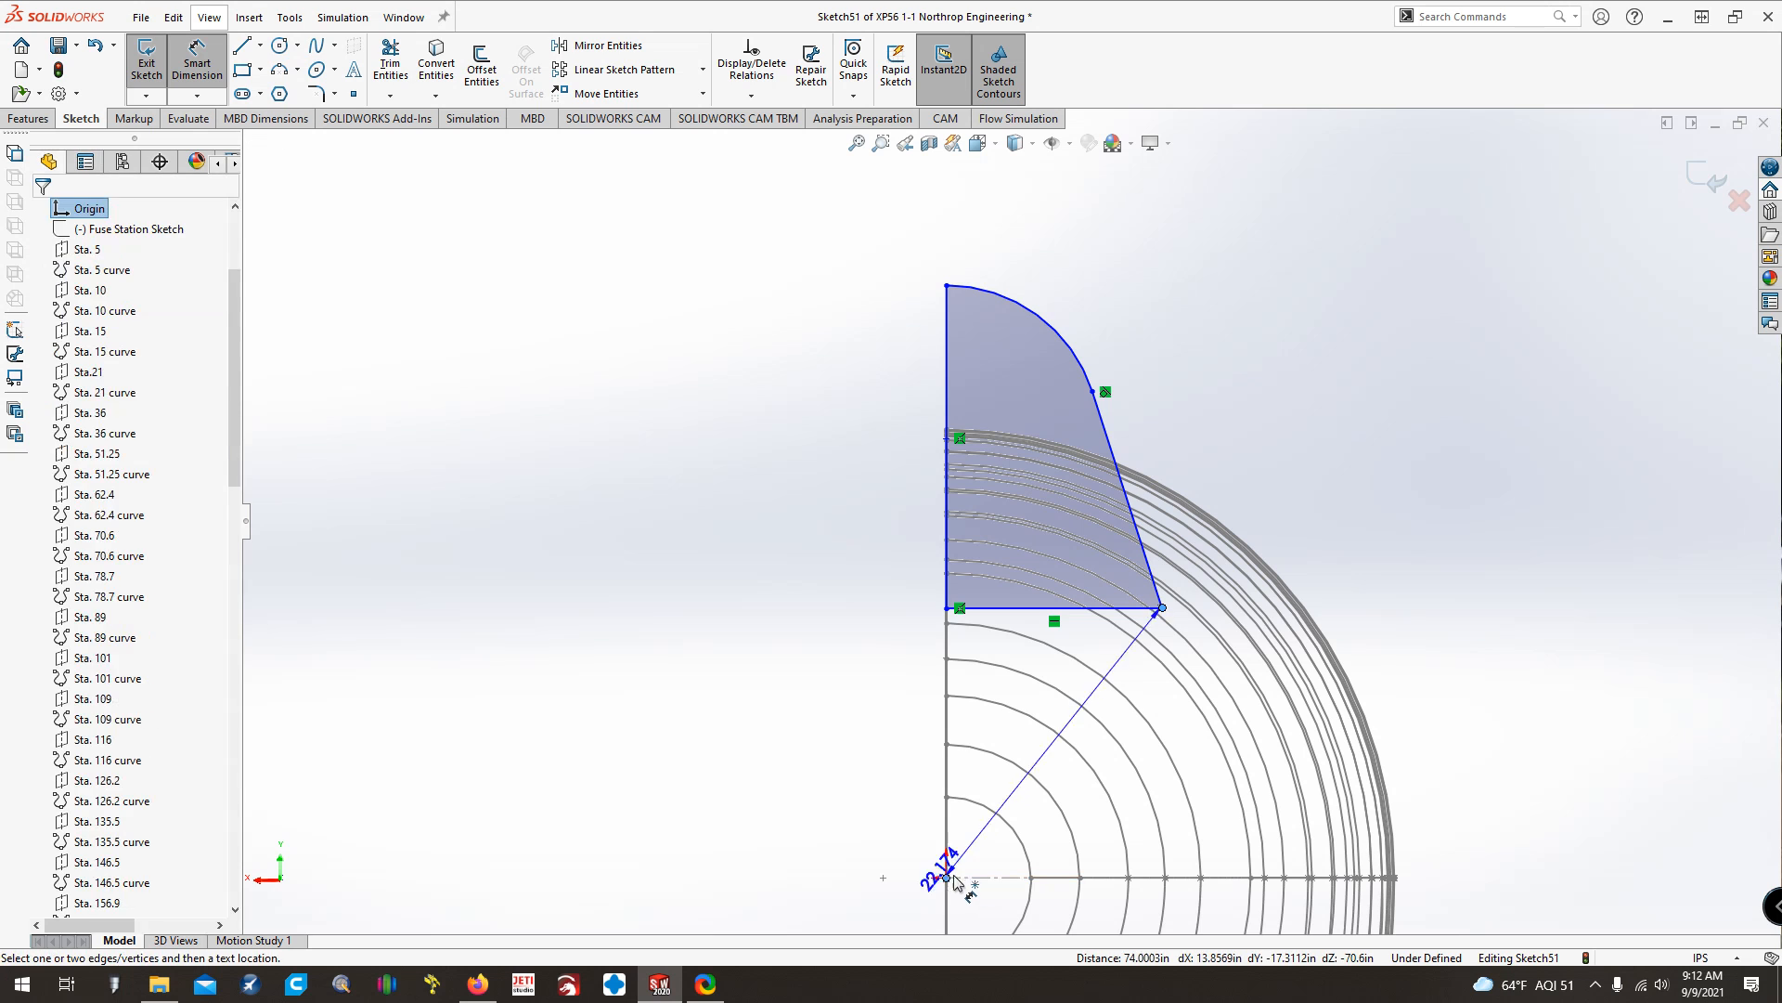
left_click(1056, 907)
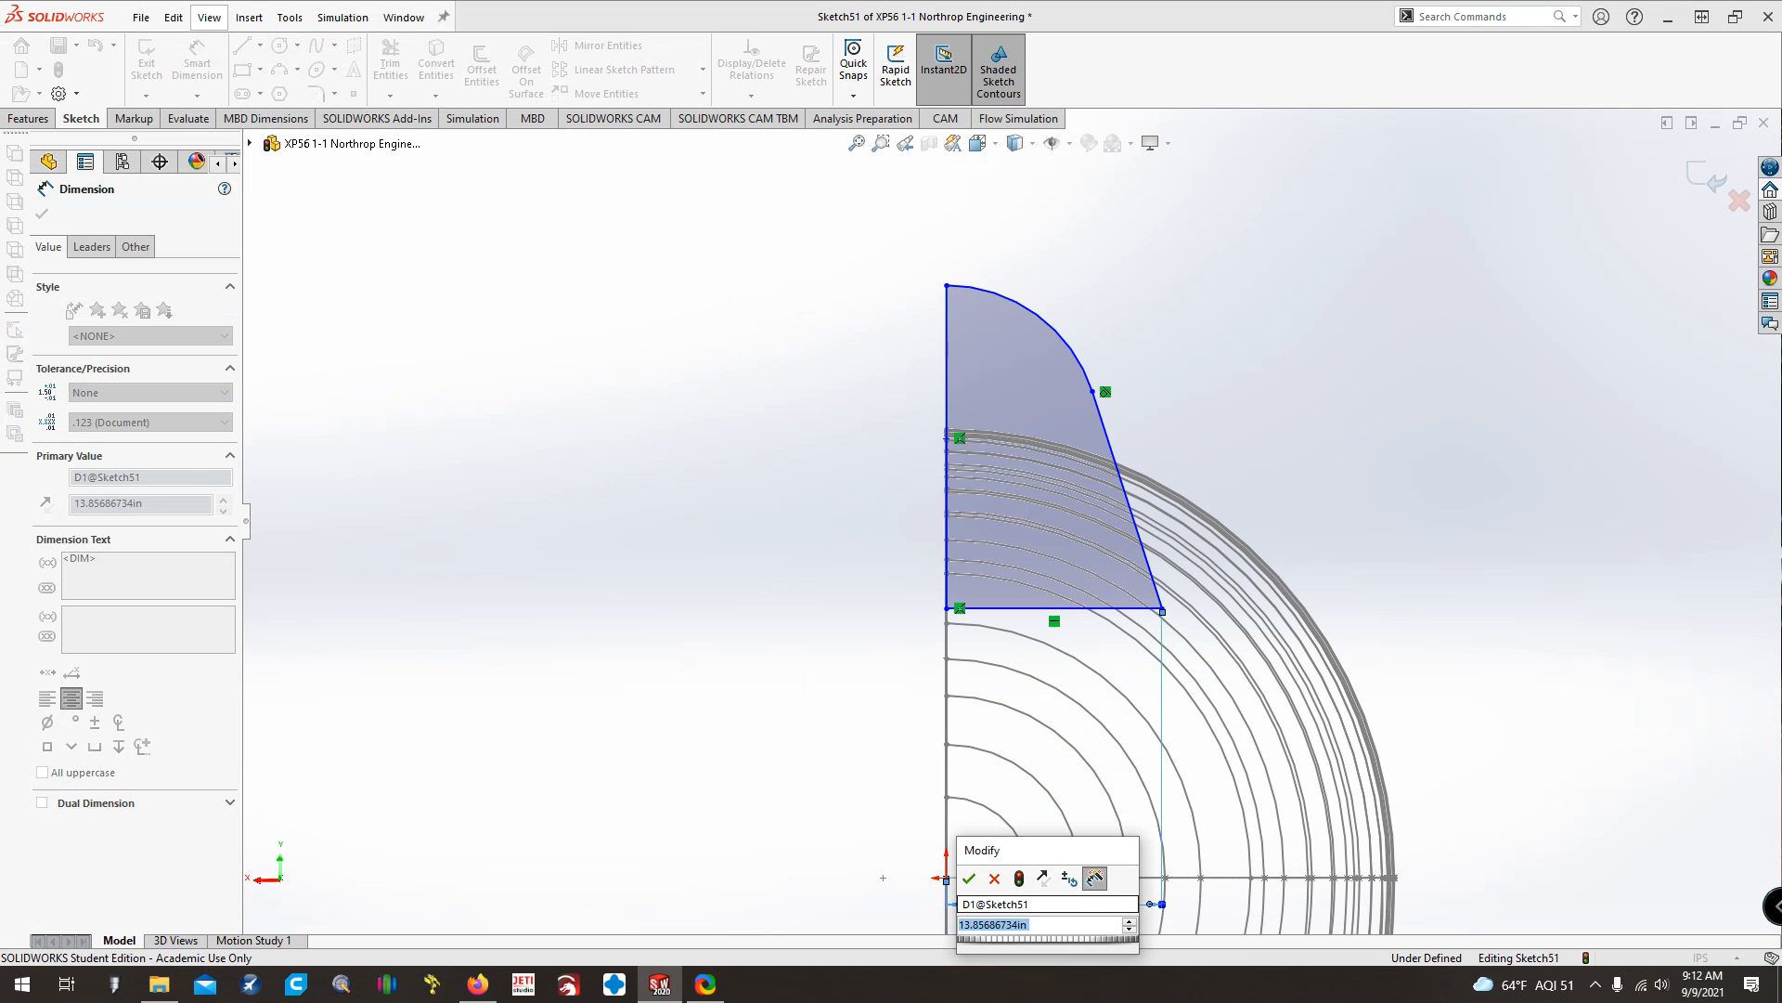
type("16.21")
key("Return")
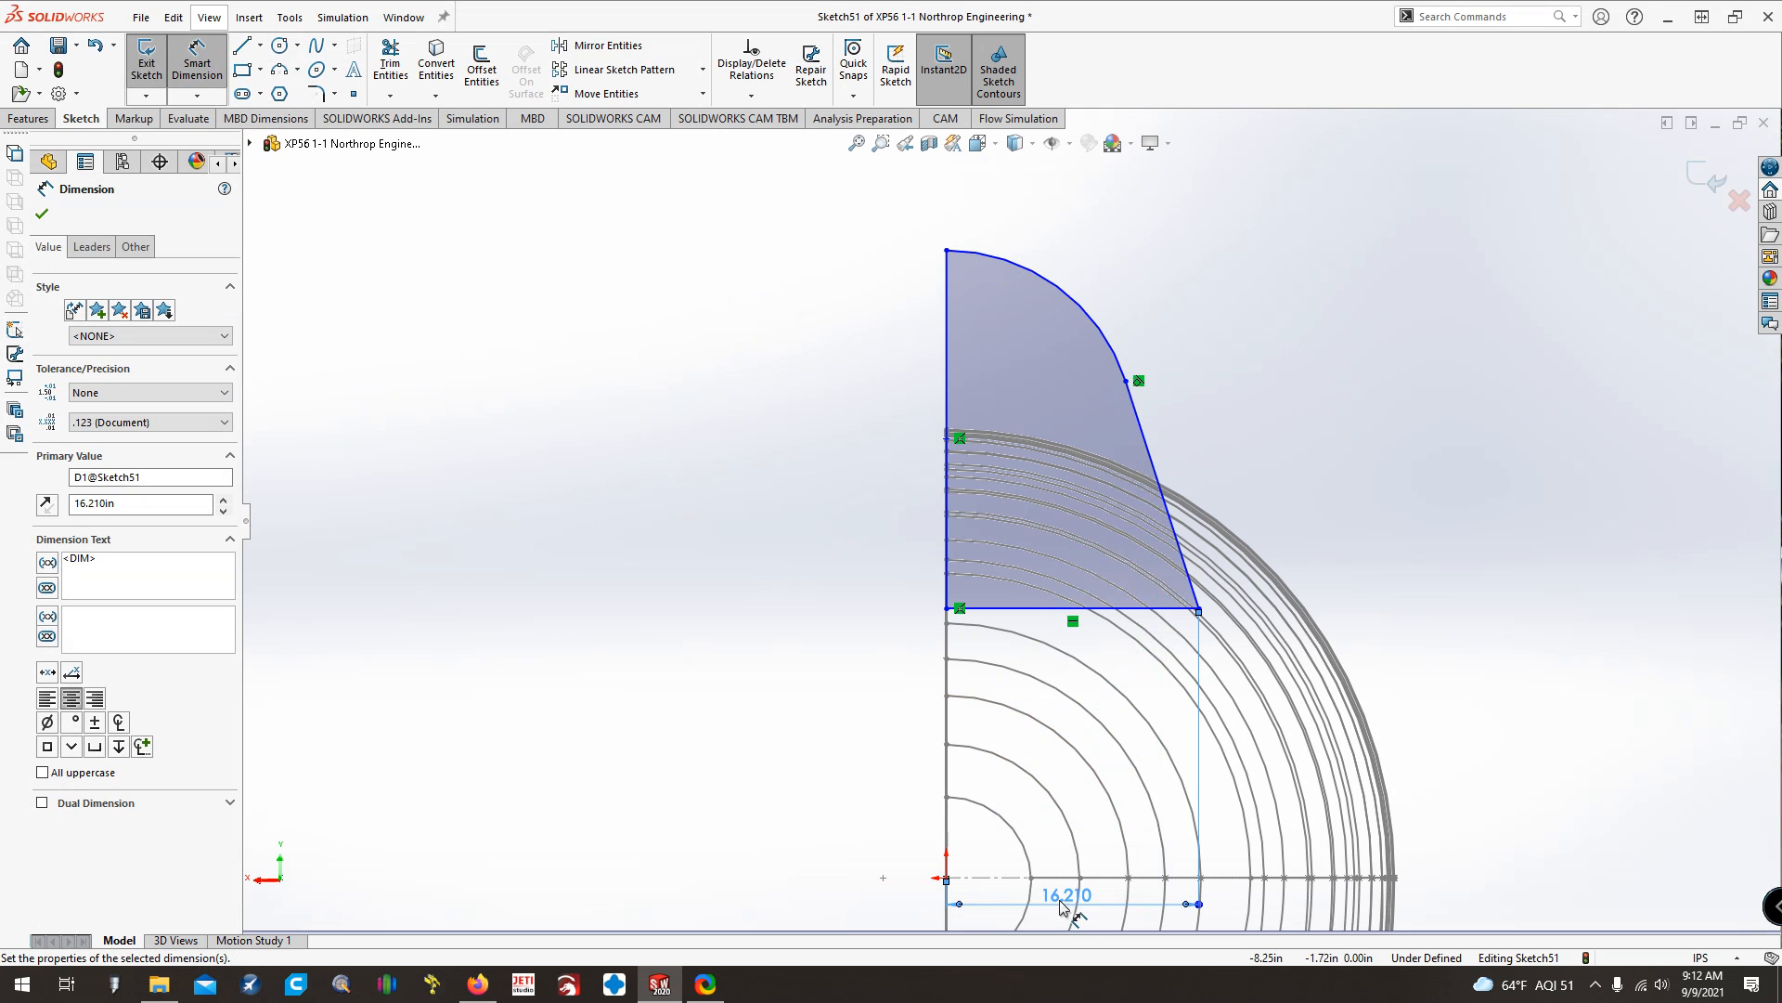
Dimension the height from the origin to the apex of the canopy profile as 37.47 in
left_click(946, 878)
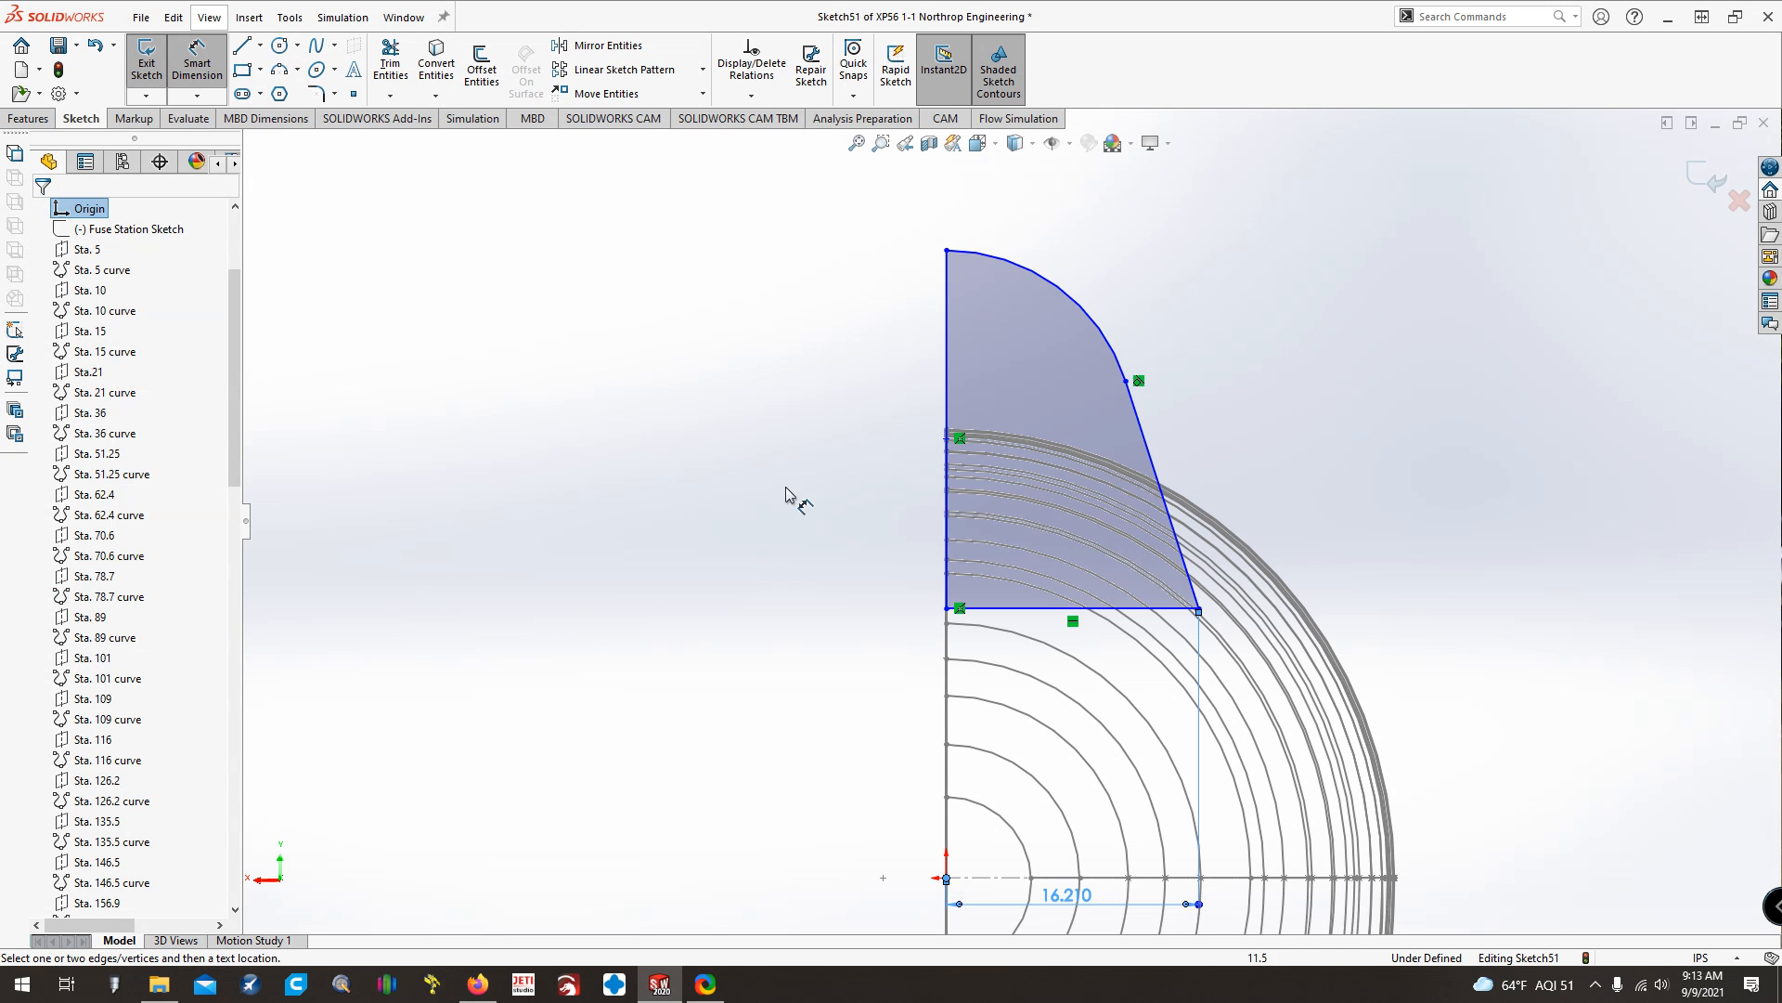
left_click(946, 251)
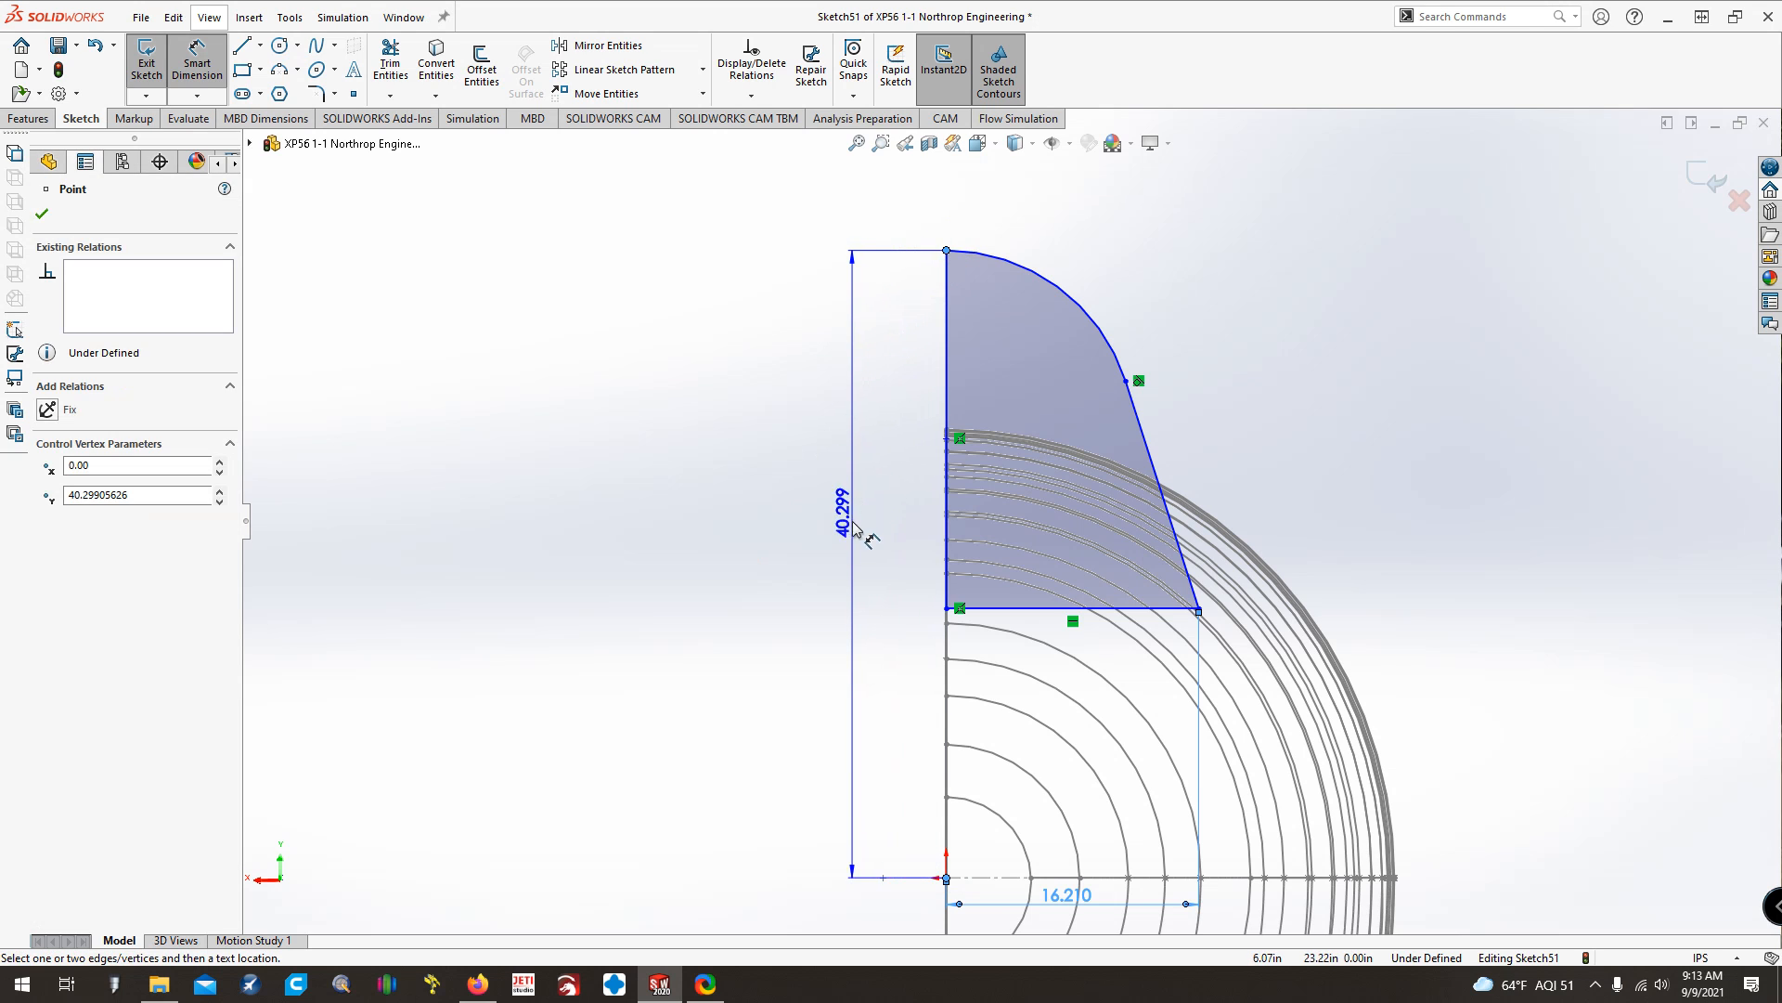
left_click(850, 566)
type("40.43")
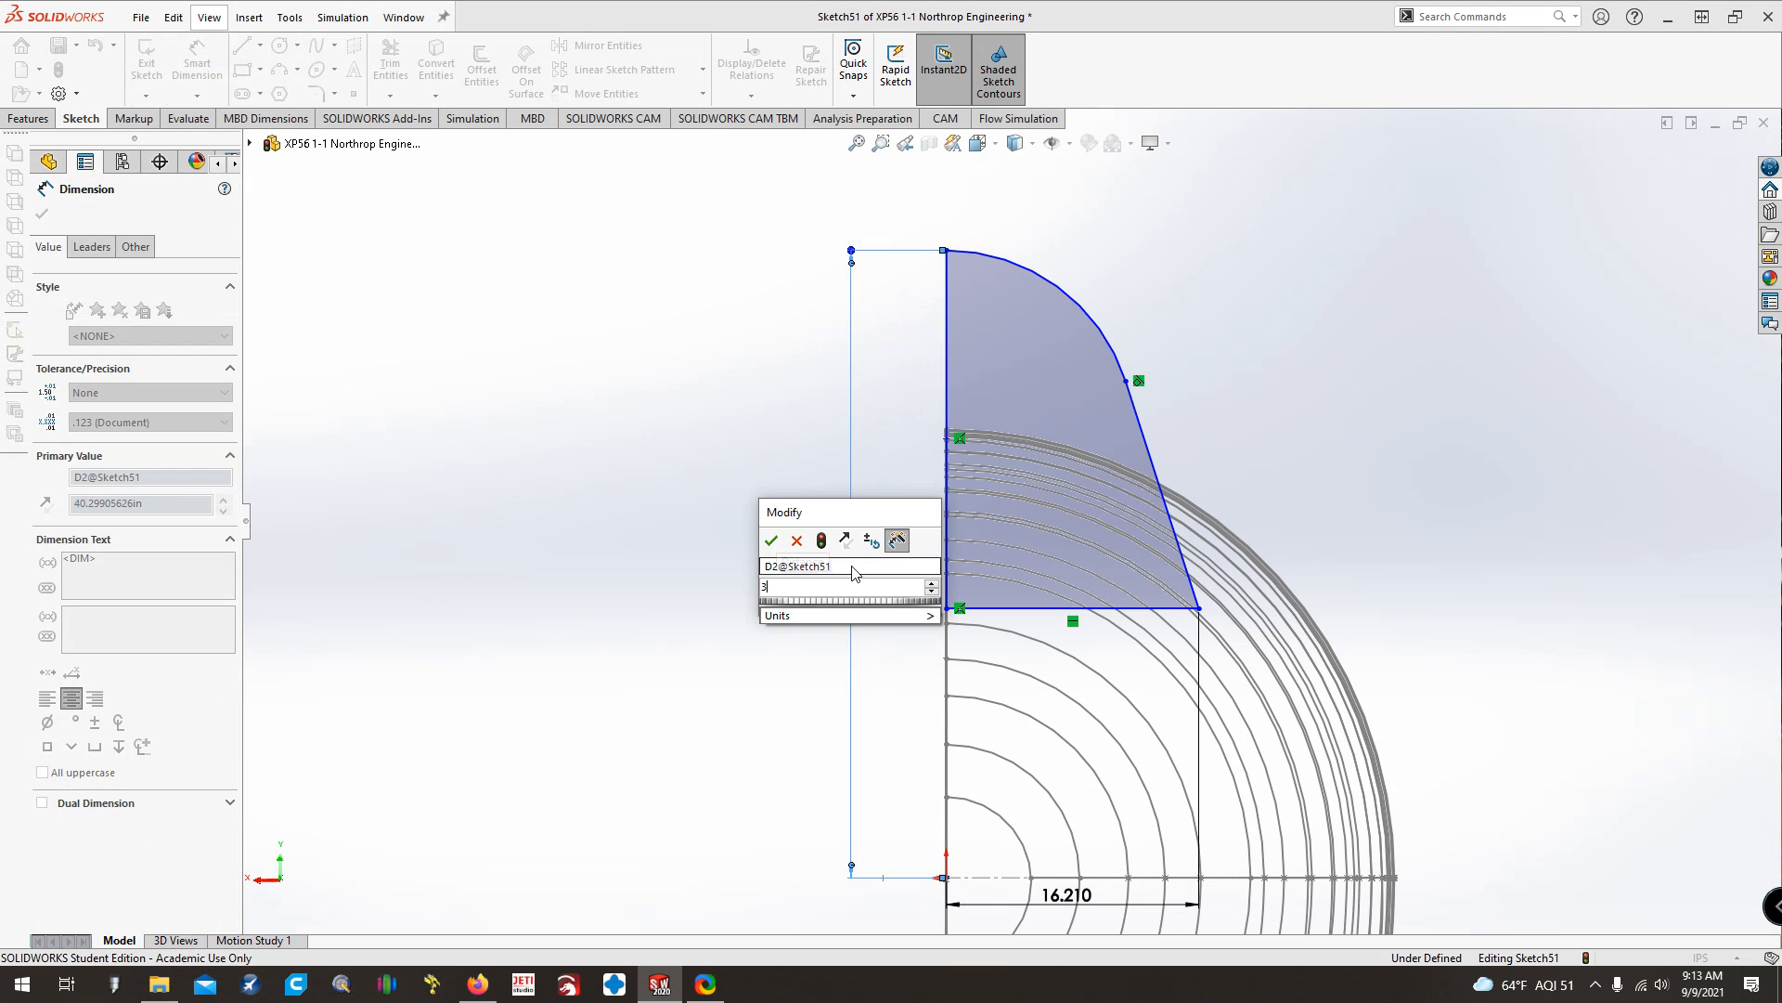
key("Return")
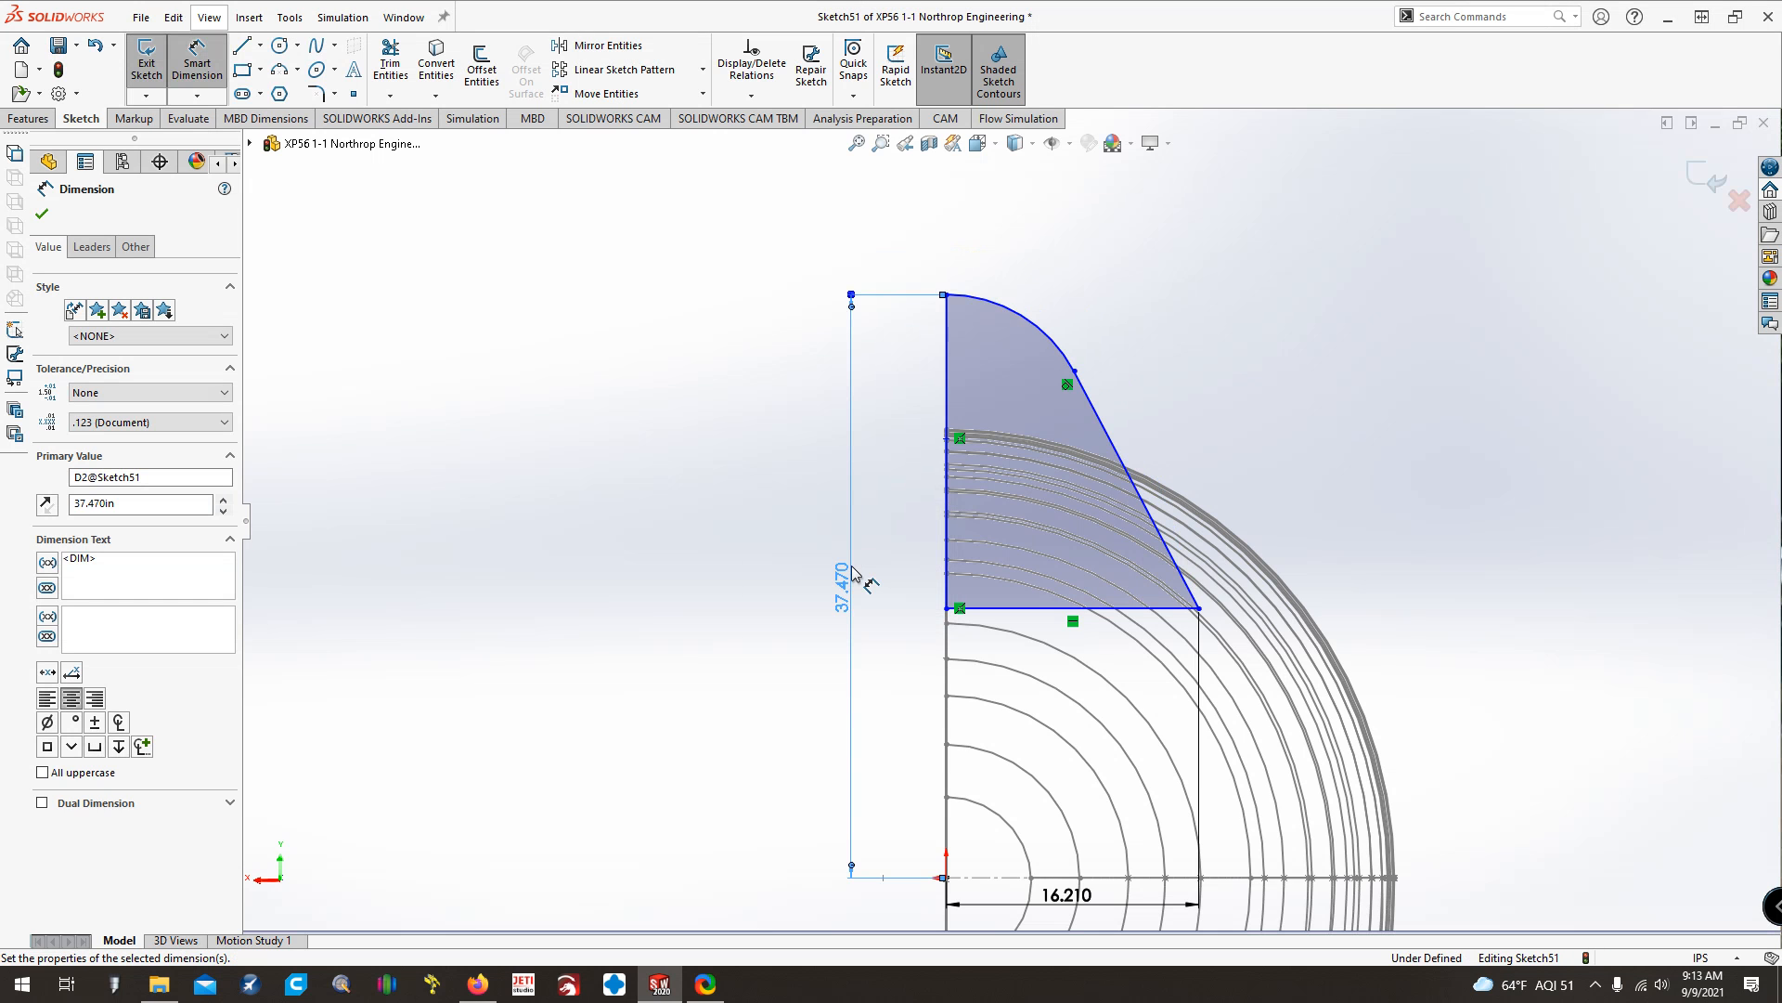
Dimension the canopy arc's radius as 10.65 in
left_click(1036, 337)
left_click(993, 394)
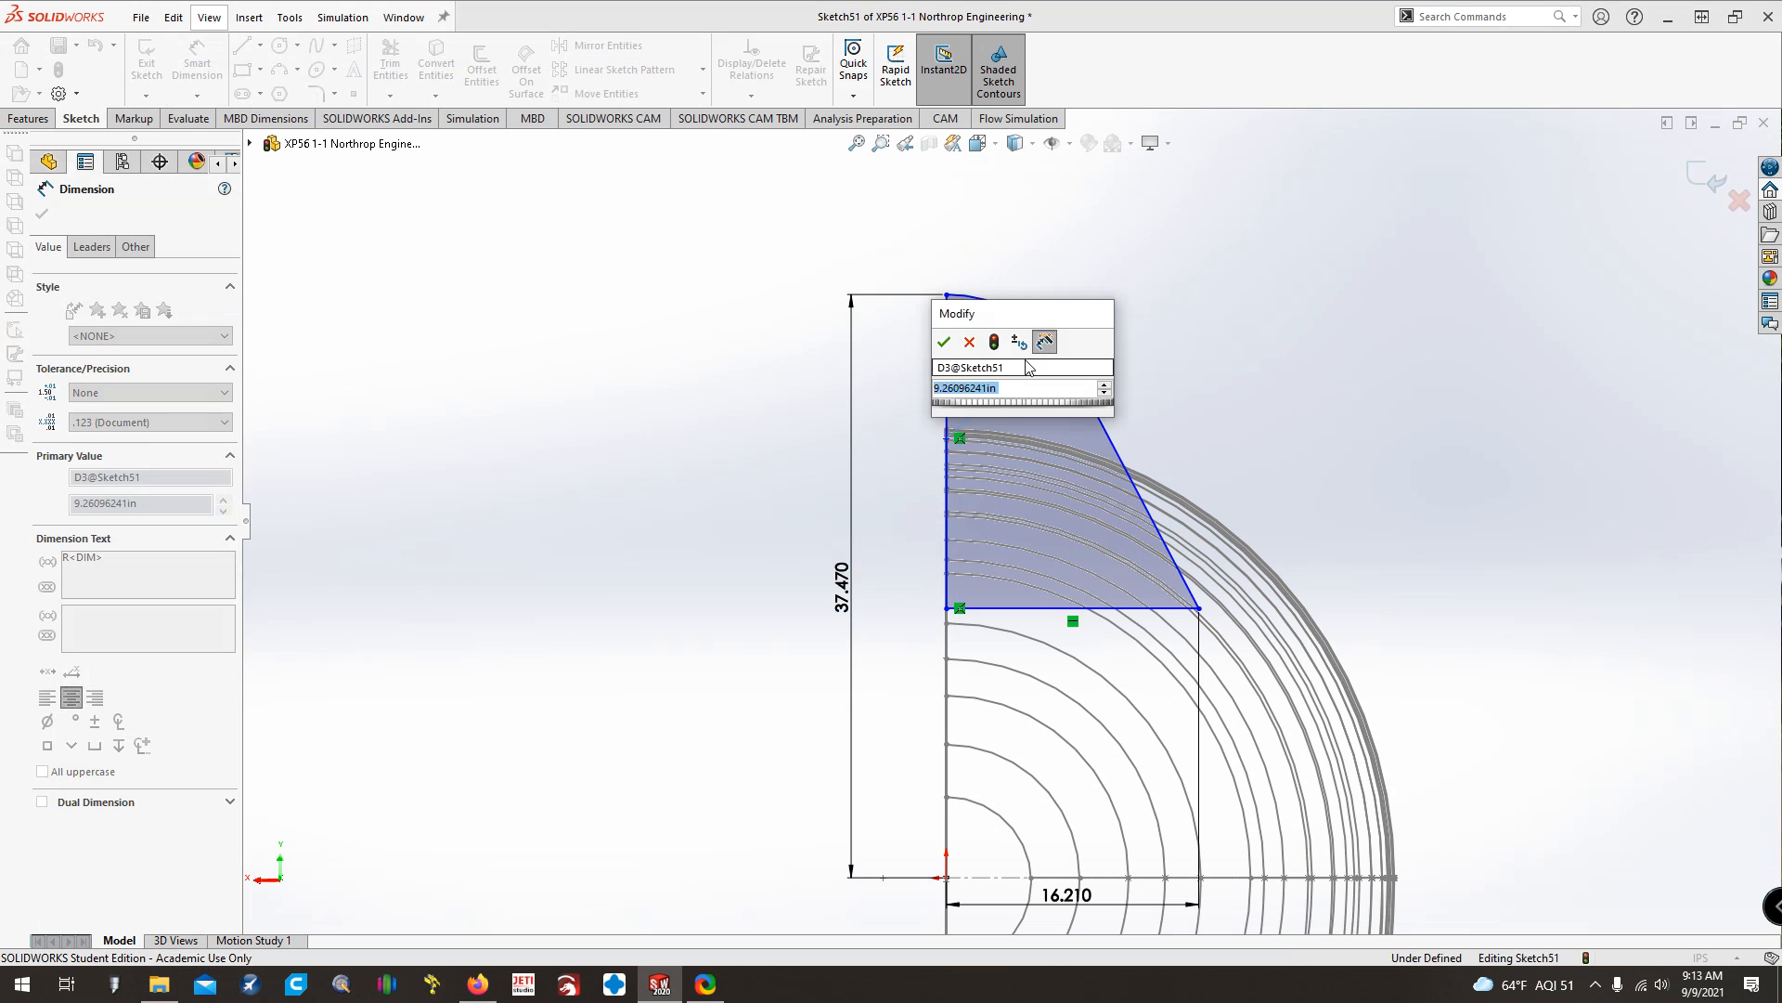
type("10.65")
key("Return")
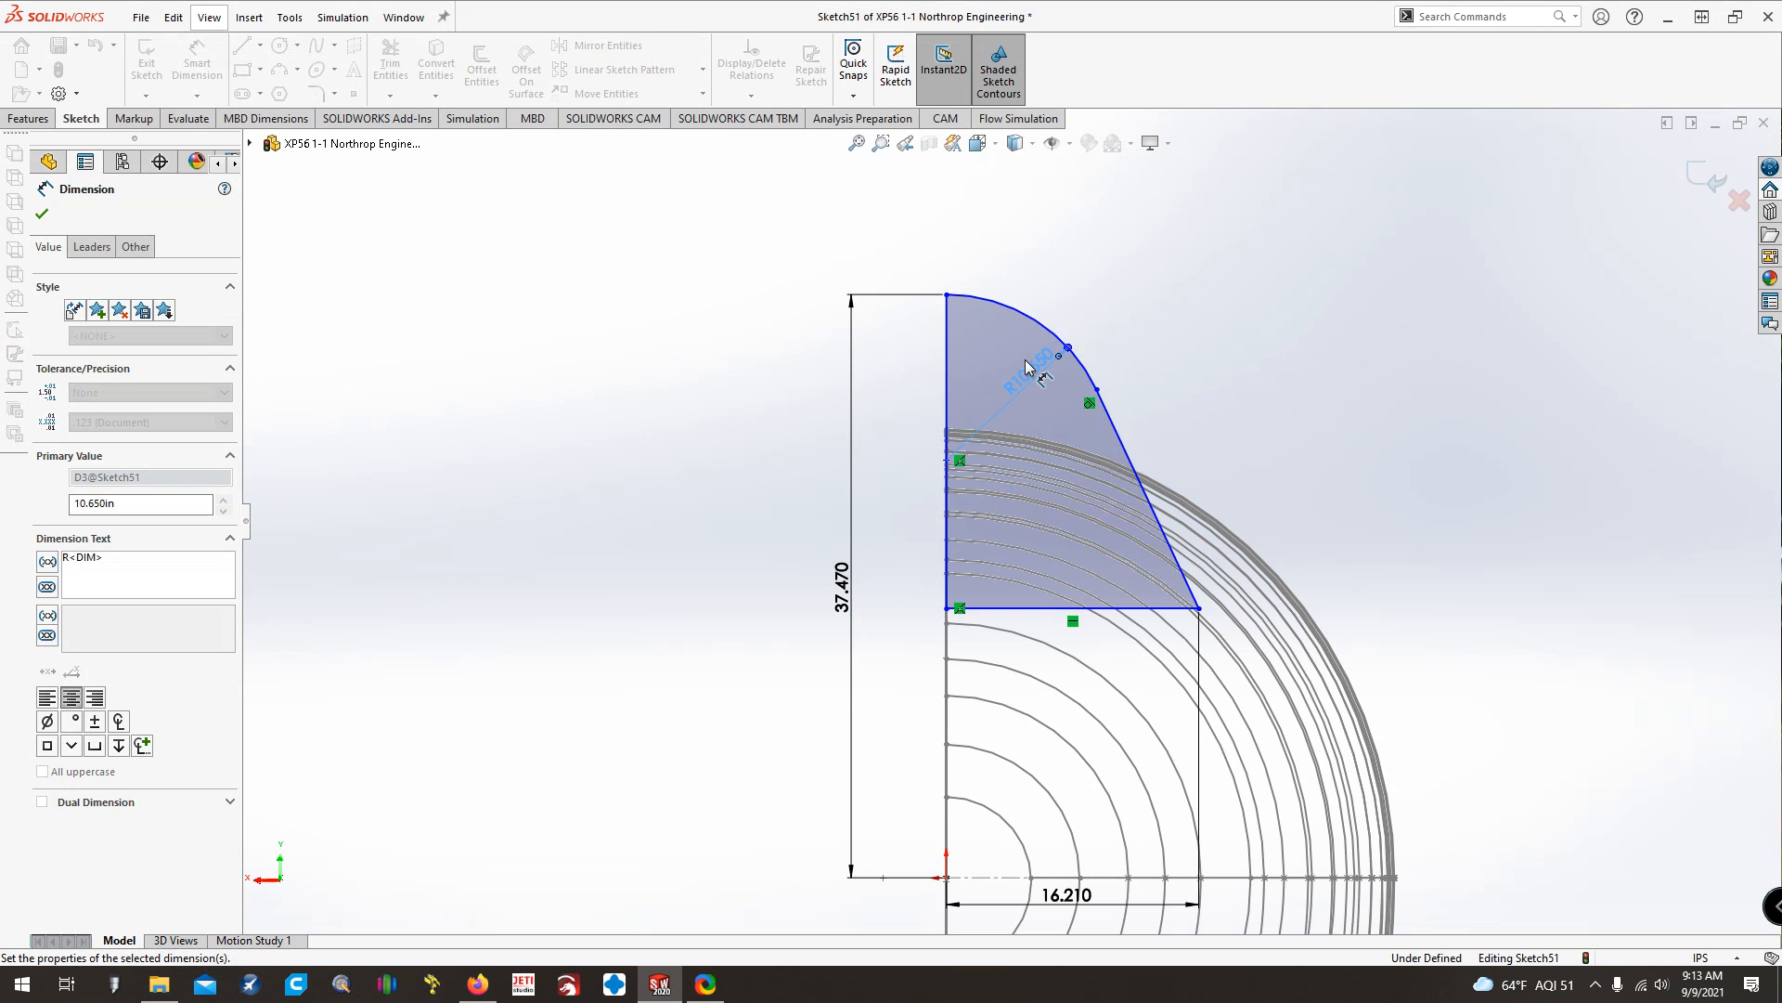
key("Escape")
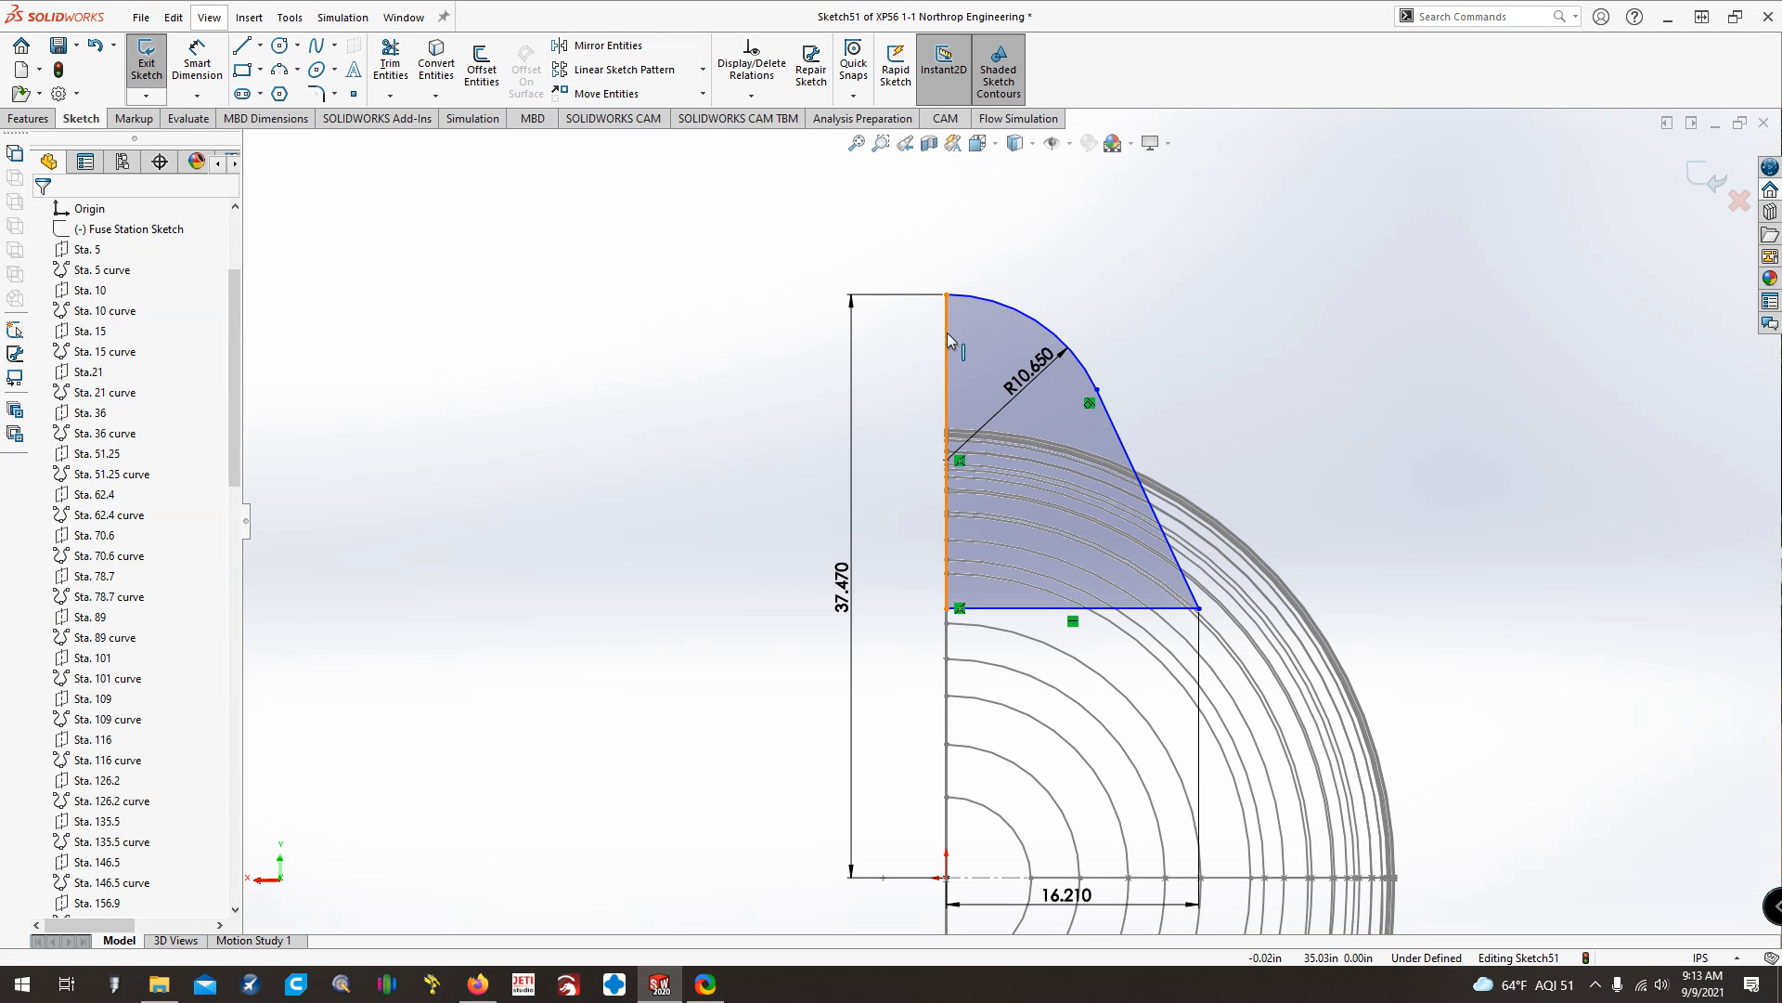
Add a vertical relation to the profile's centreline edge
left_click(947, 332)
left_click(47, 432)
left_click(399, 498)
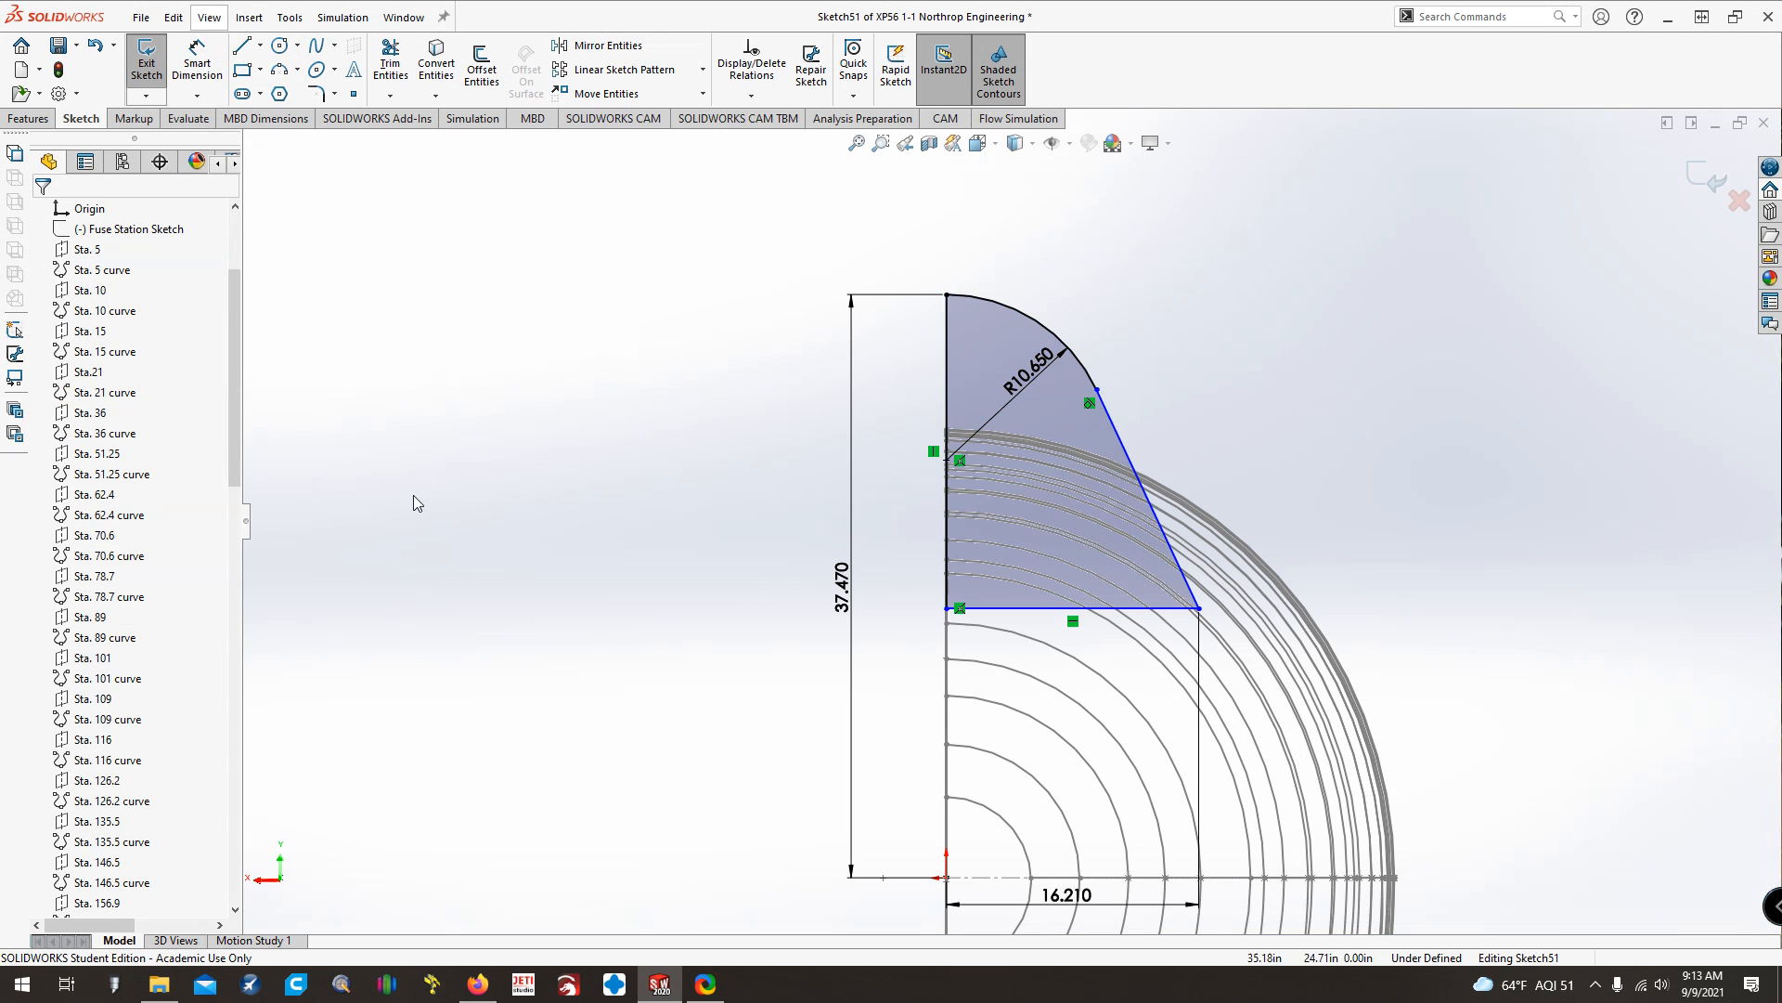
Examine from the side how the new canopy profile's lower outer corner sits relative to the fuselage arc at Sta. 70.6
scroll(1234, 614, "down", 3)
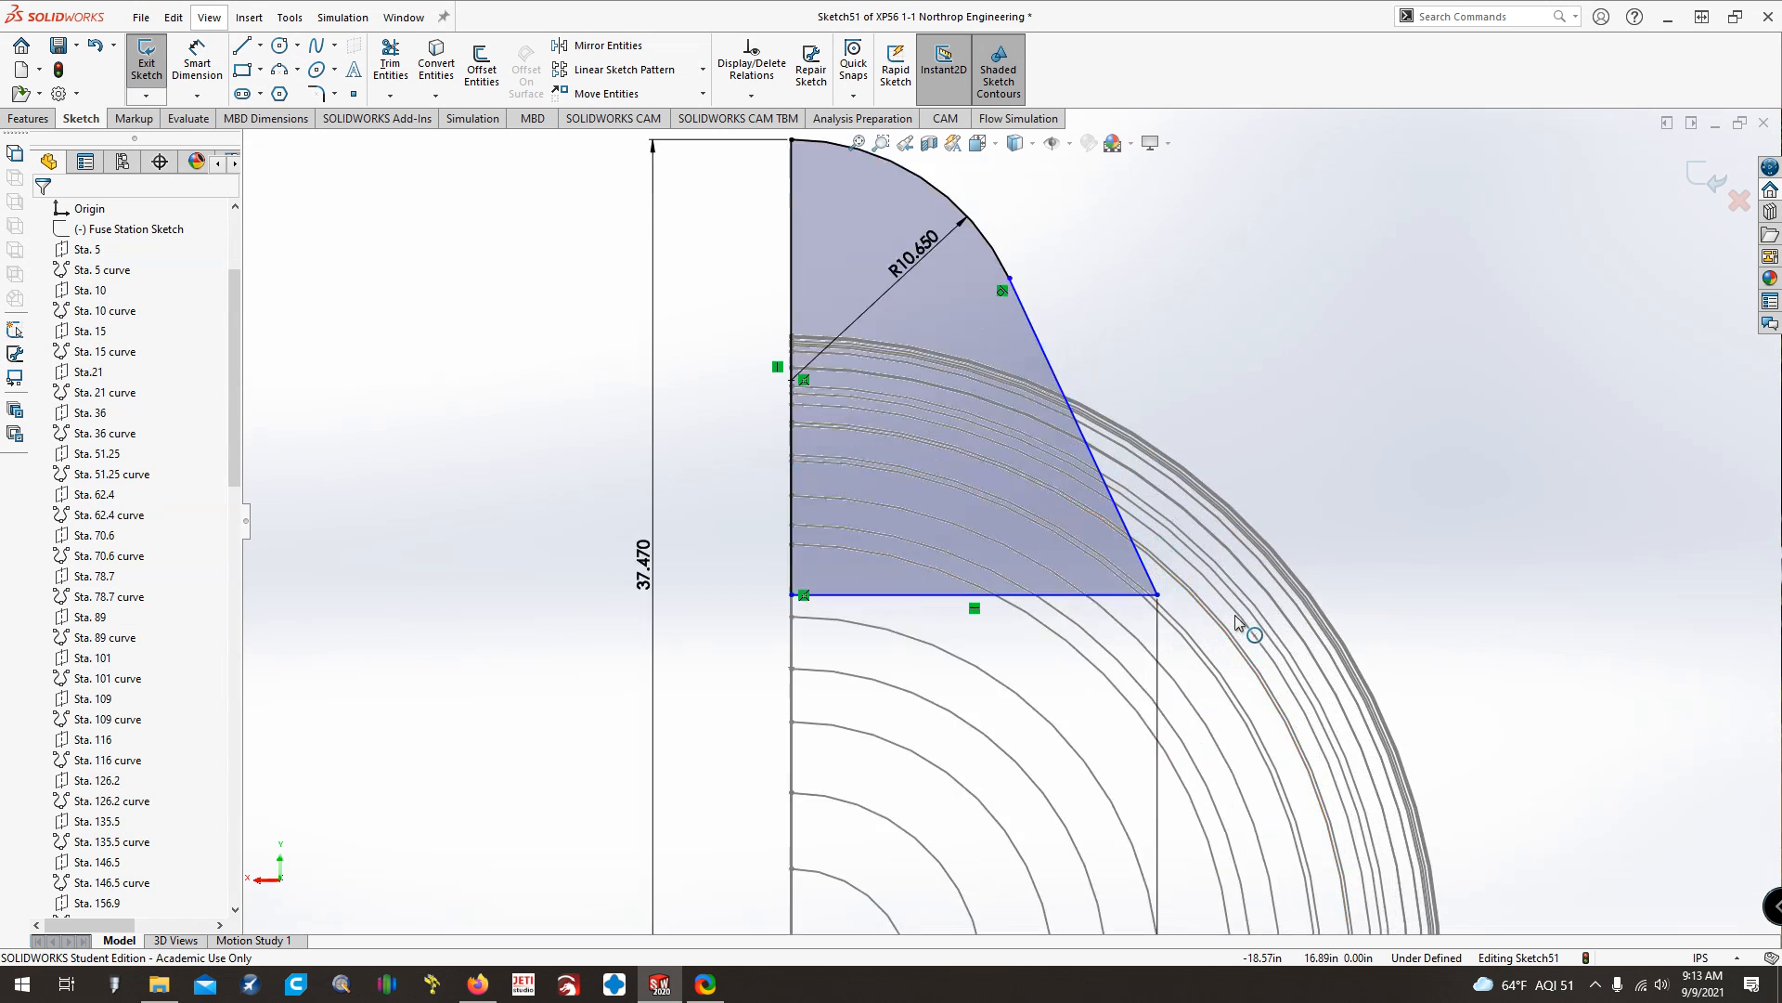
scroll(1223, 577, "up", 3)
scroll(1368, 503, "down", 5)
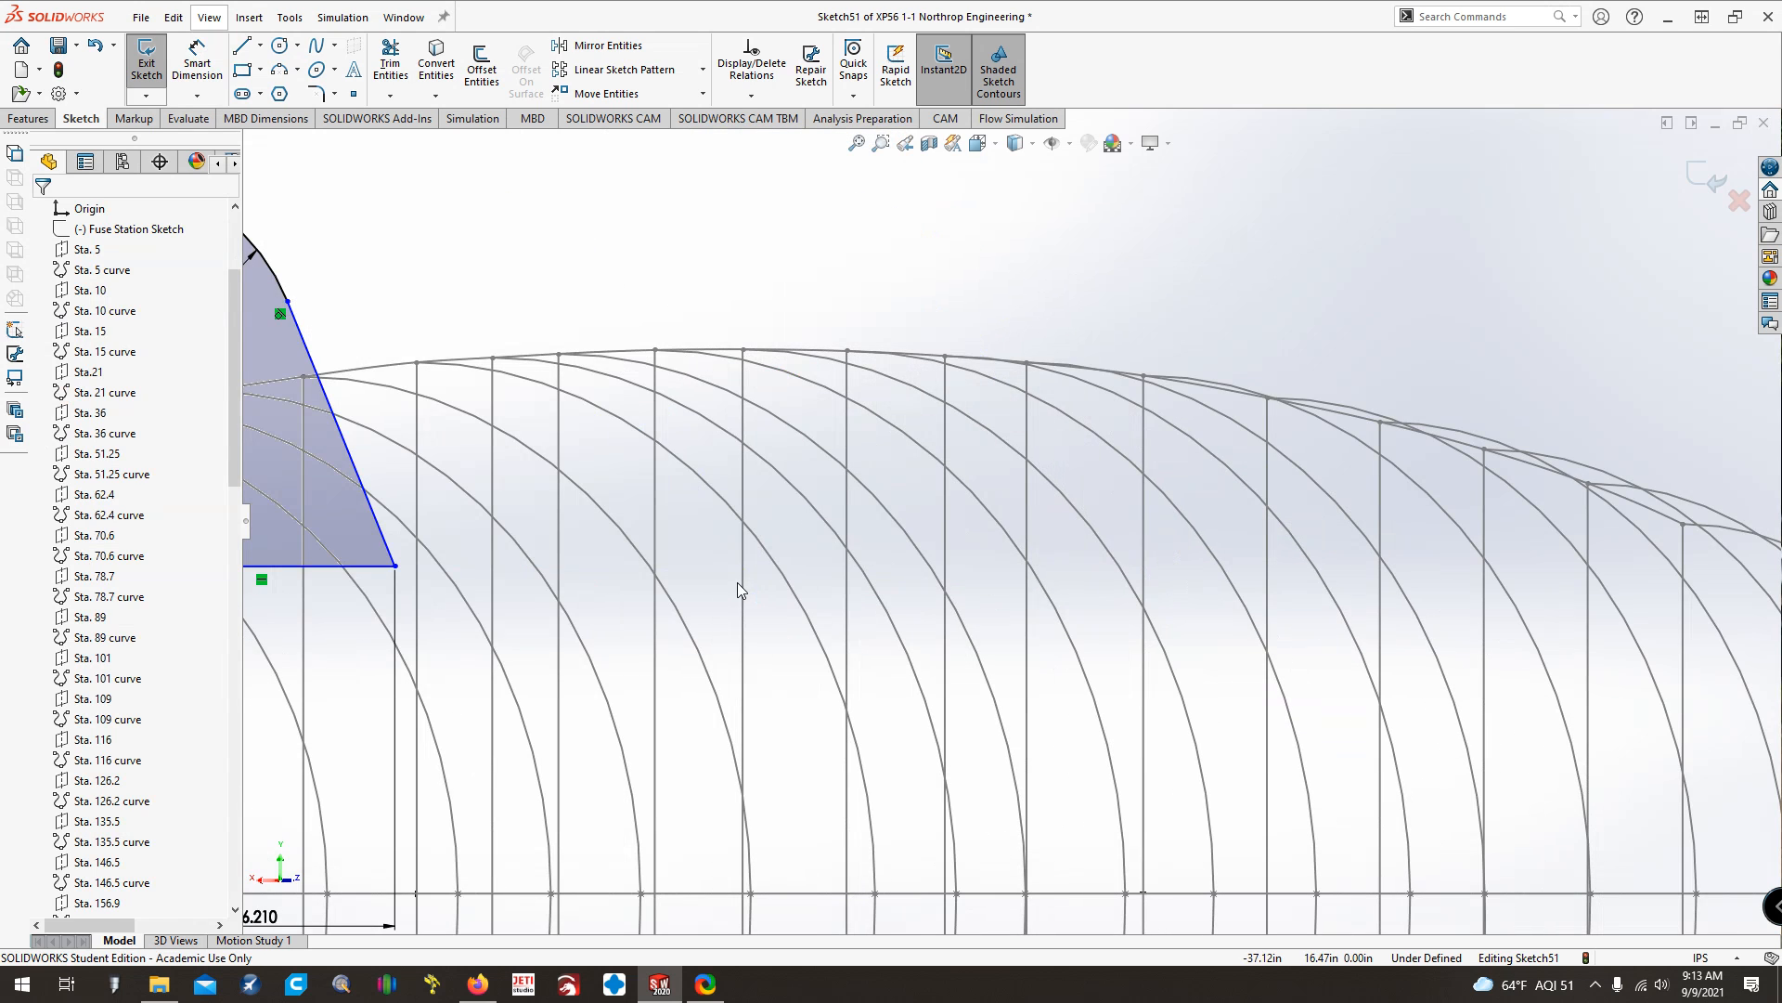
scroll(737, 582, "up", 3)
scroll(737, 582, "down", 3)
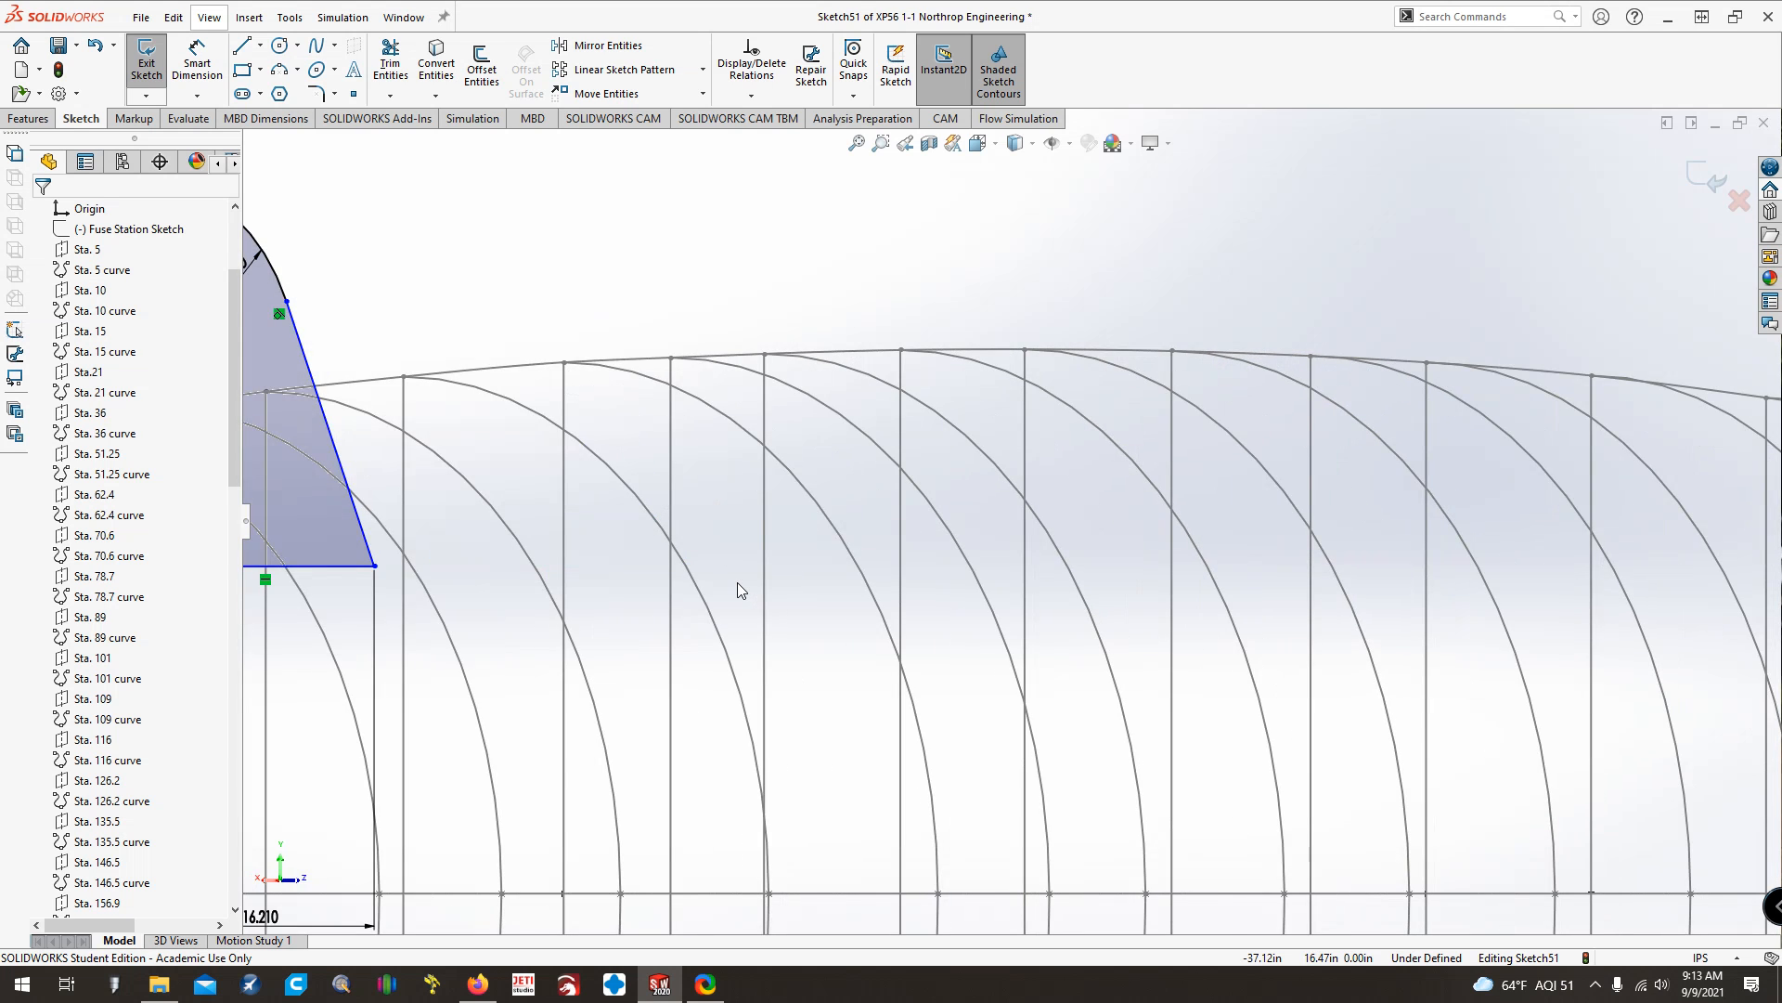
key("ctrl+Left")
key("Left")
key("ctrl+Right")
key("ctrl+Right")
key("ctrl+Right")
key("ctrl+Right")
key("ctrl+Right")
key("ctrl+Right")
key("ctrl+Right")
key("ctrl+Right")
key("ctrl+Right")
key("ctrl+Right")
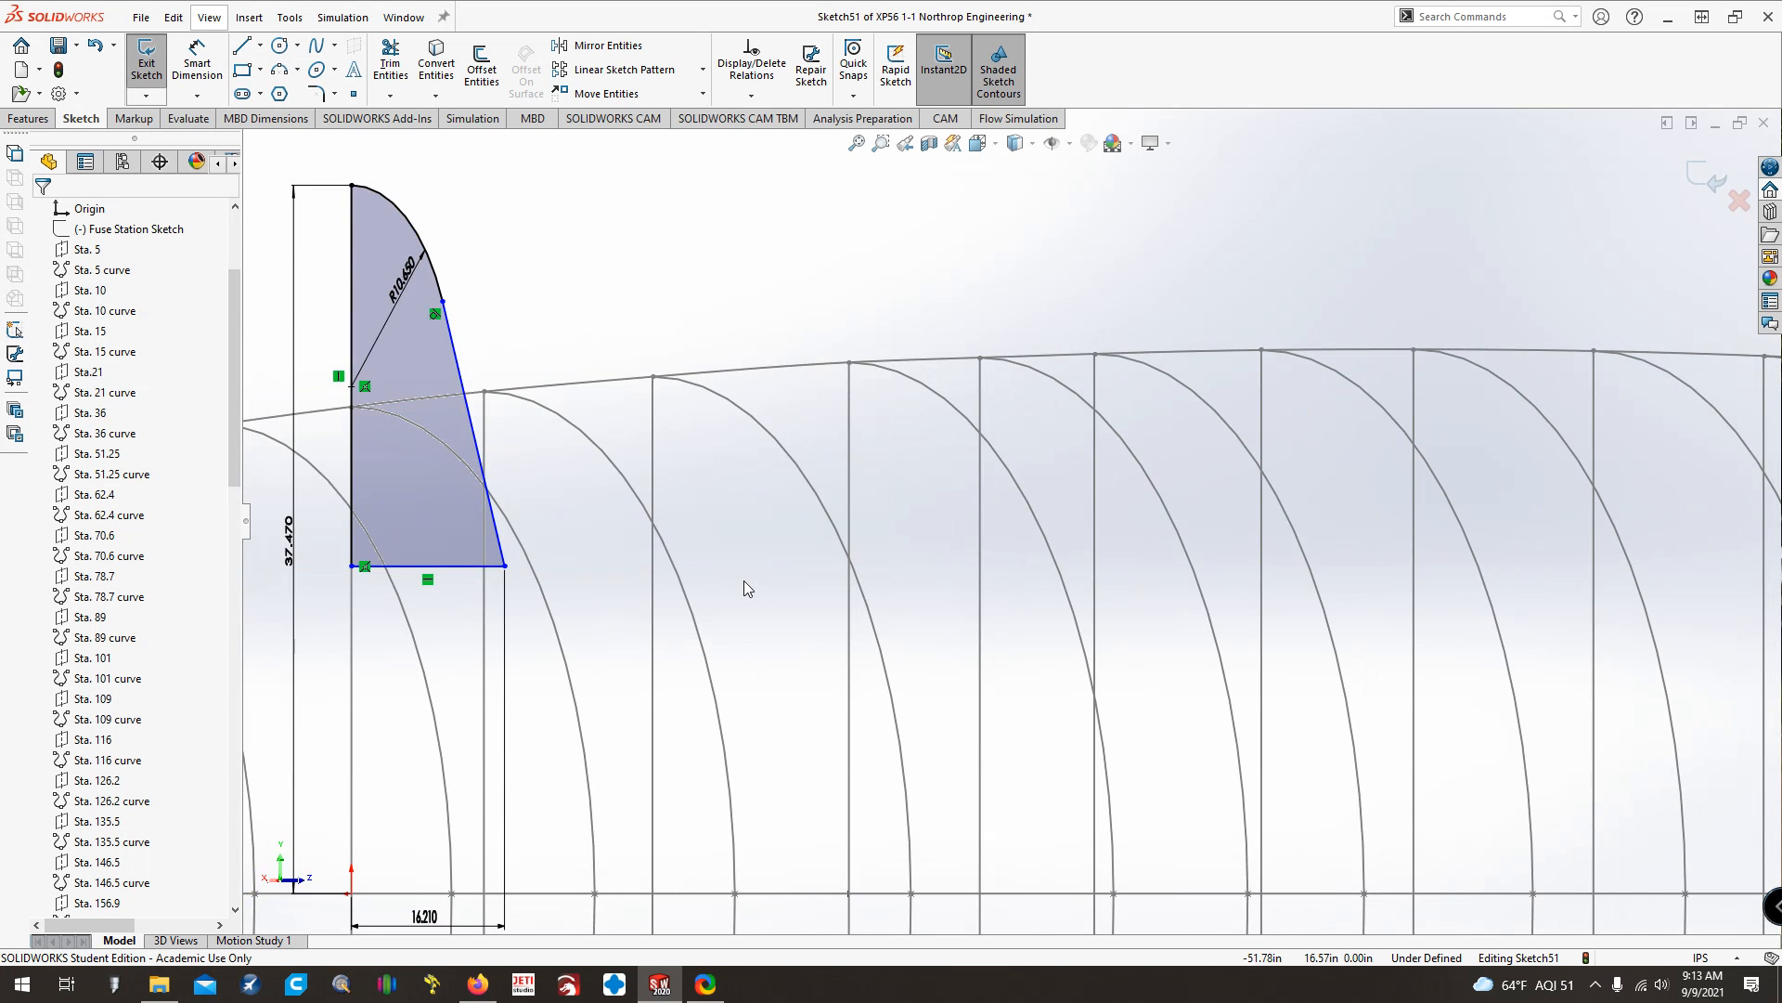
key("Left")
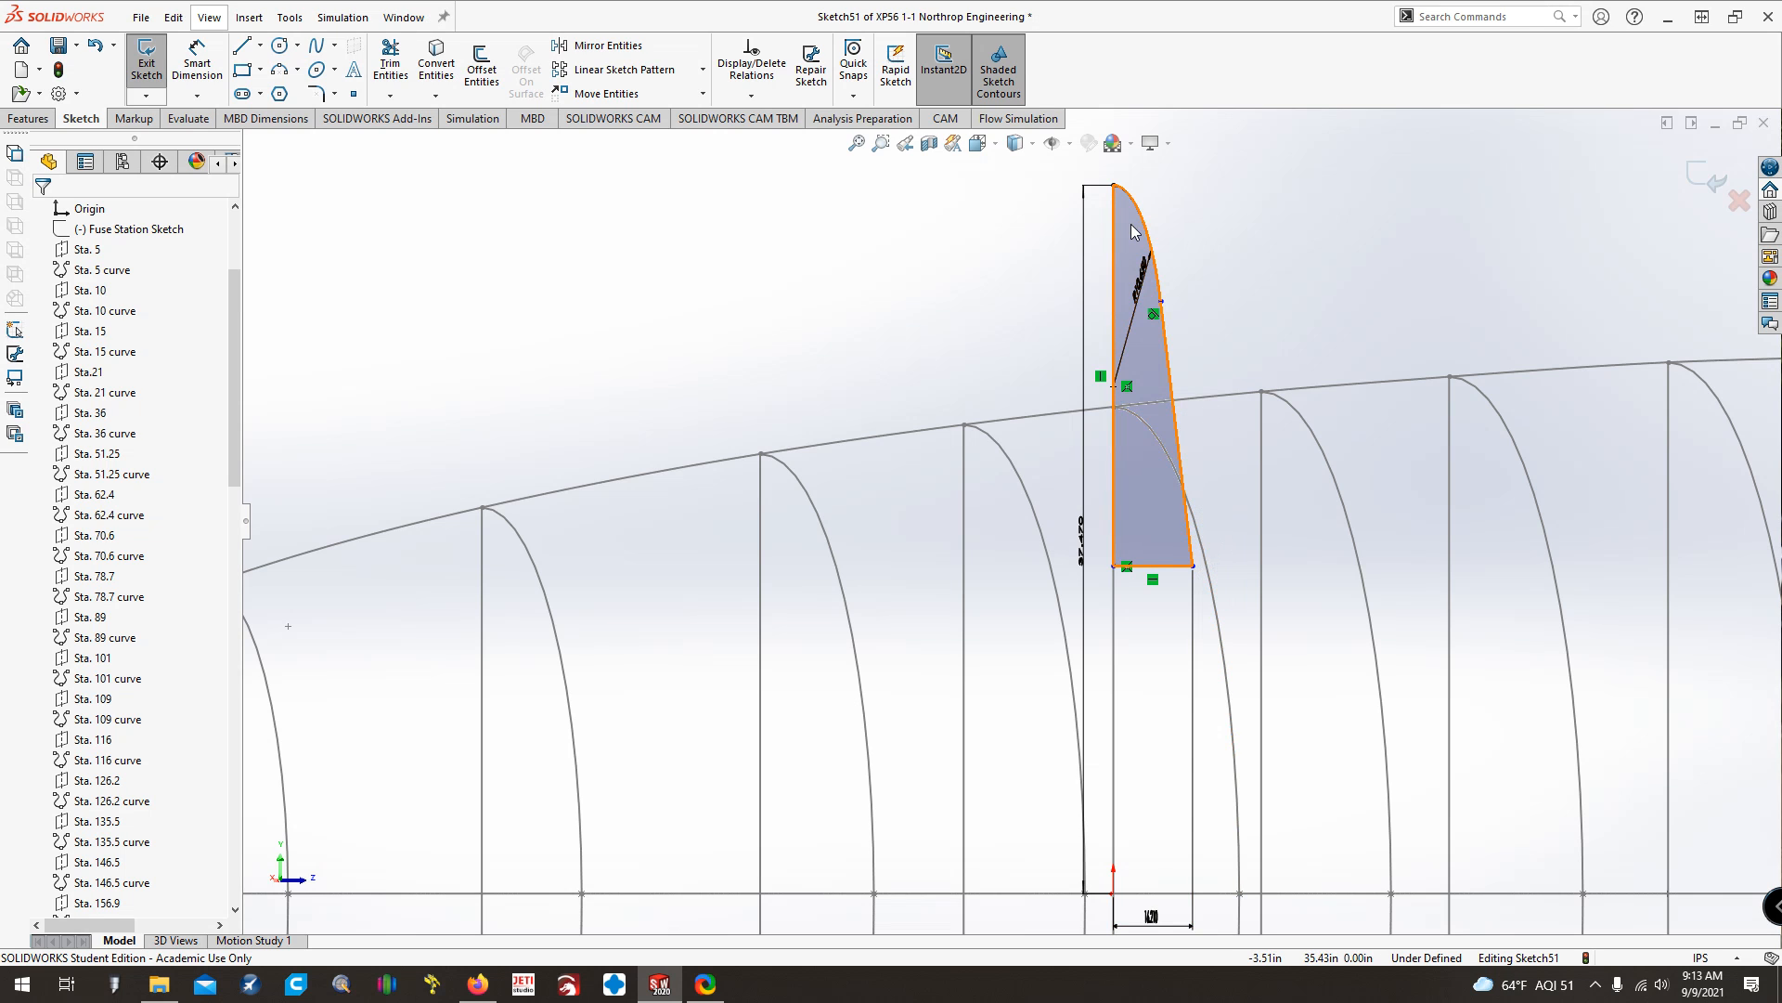
Make the canopy profile's lower outer corner coincident with the fuselage arc of the Sta. 70.6 sketch
left_click(1193, 566)
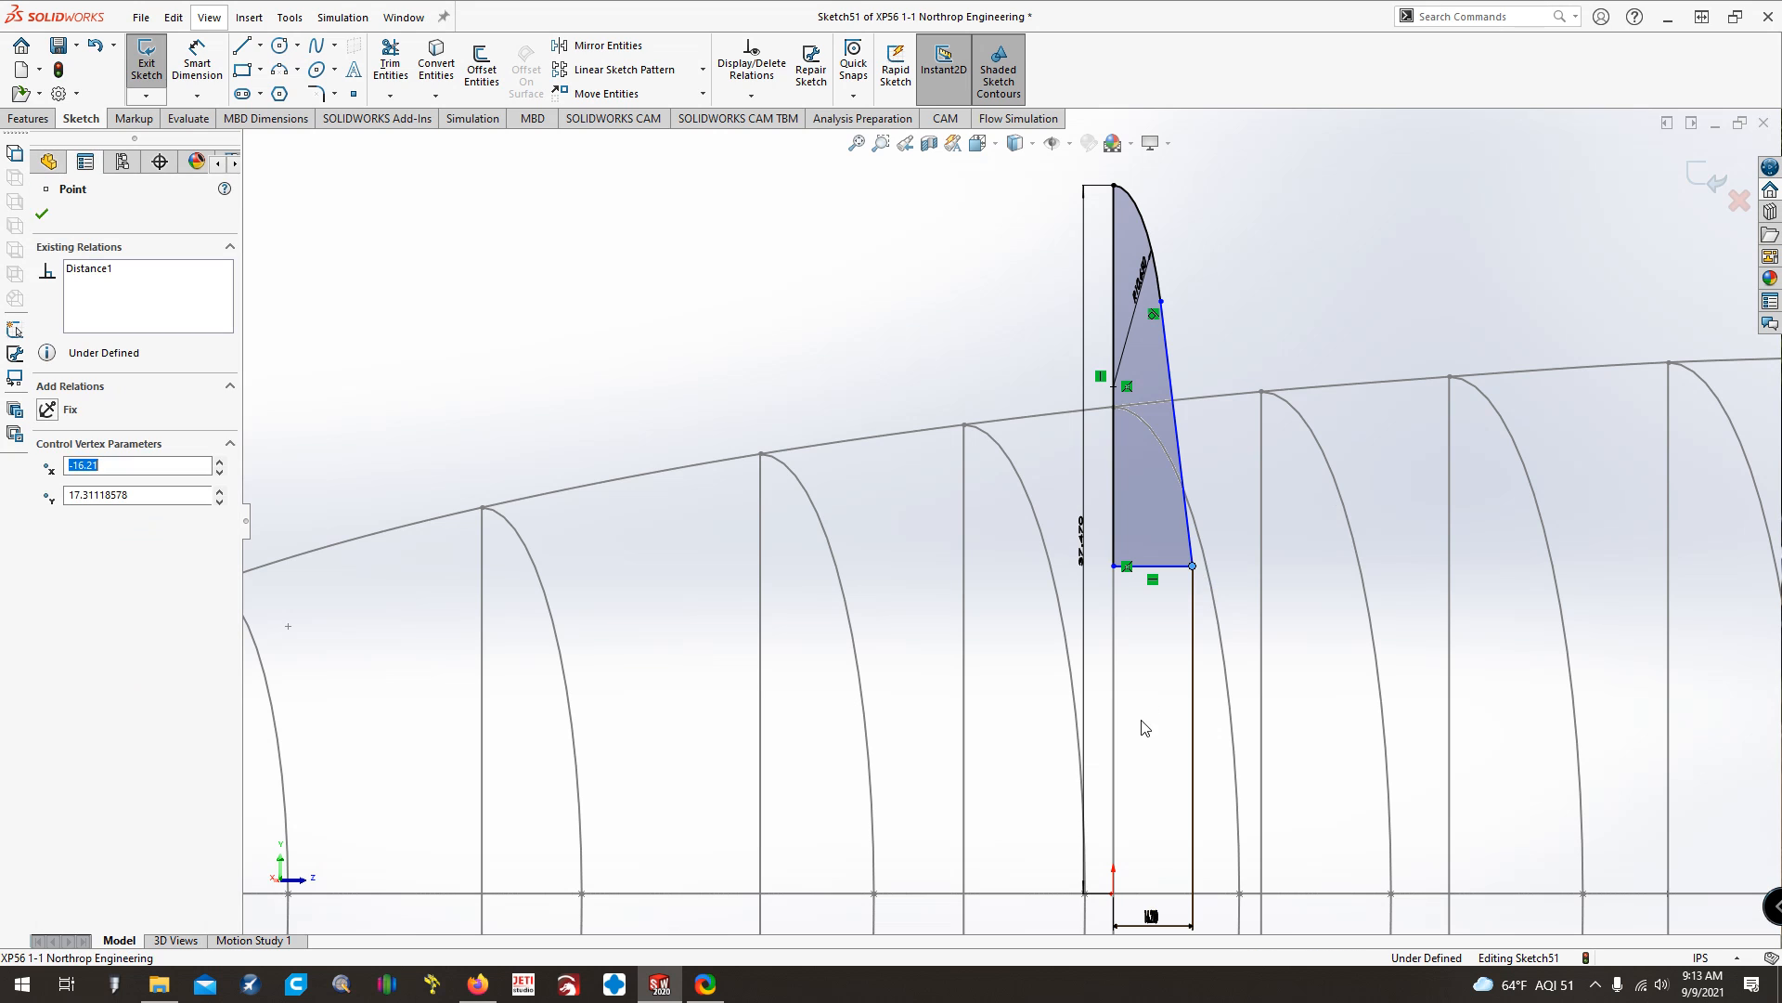
left_click(1216, 626, "ctrl")
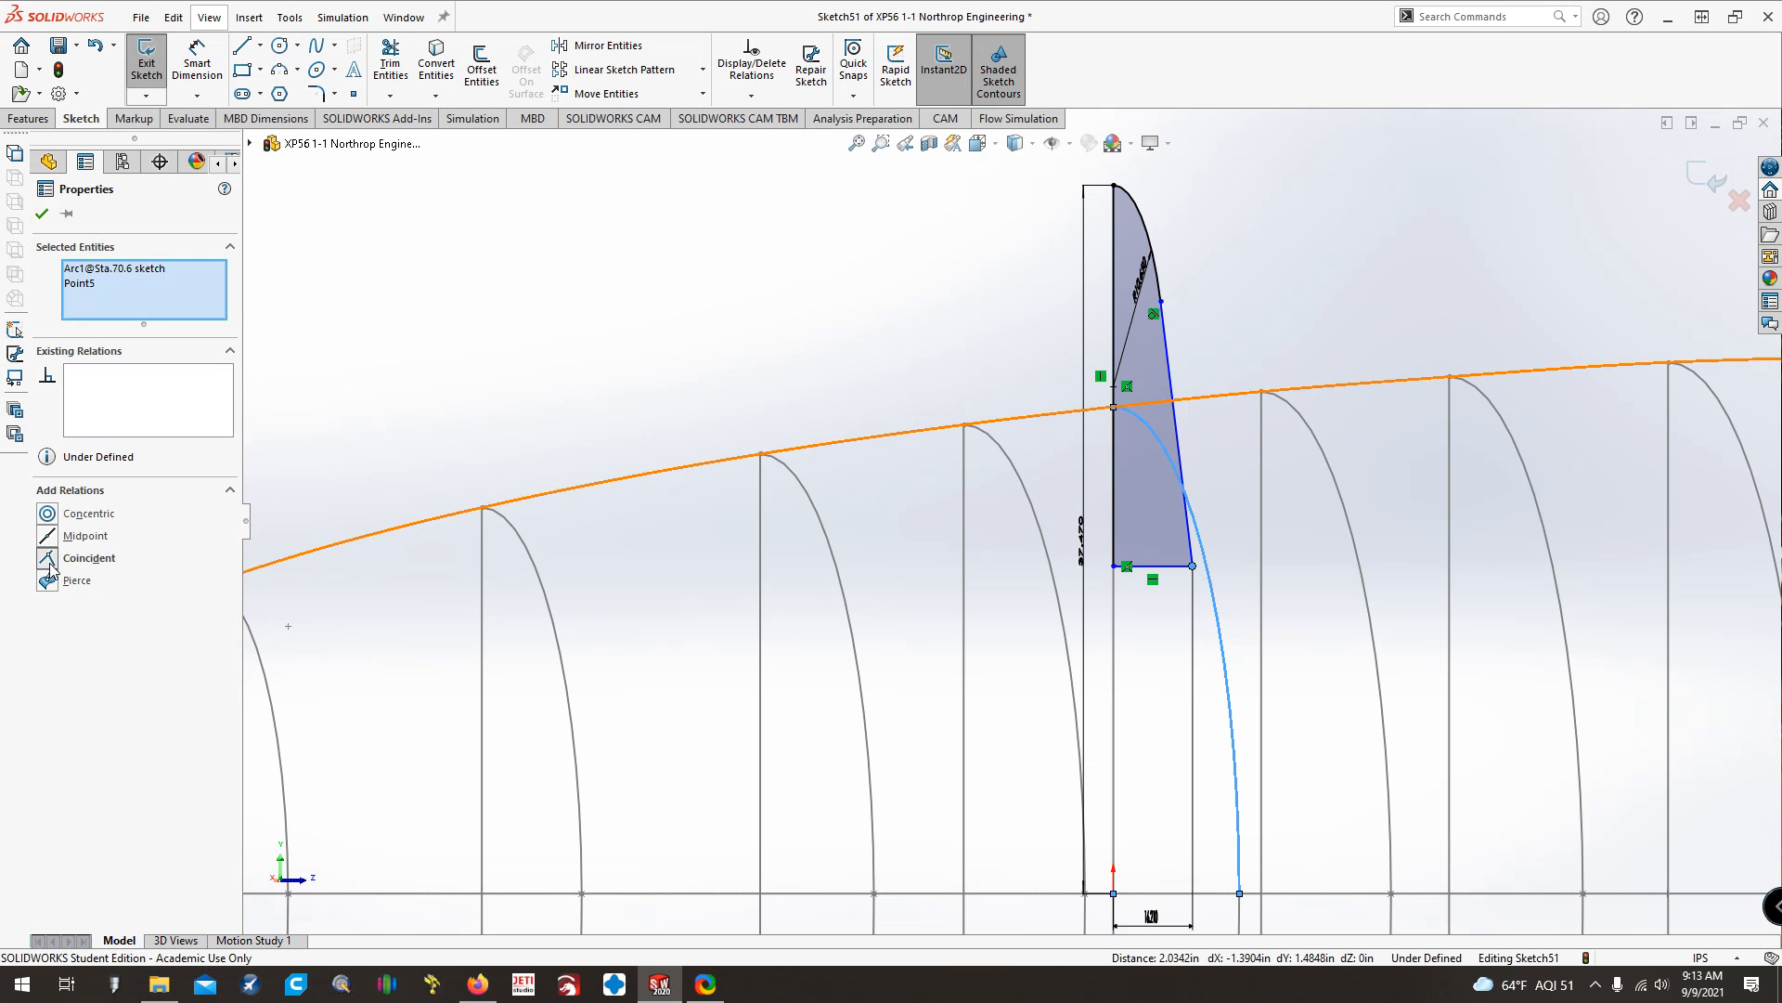
left_click(48, 558)
left_click(420, 355)
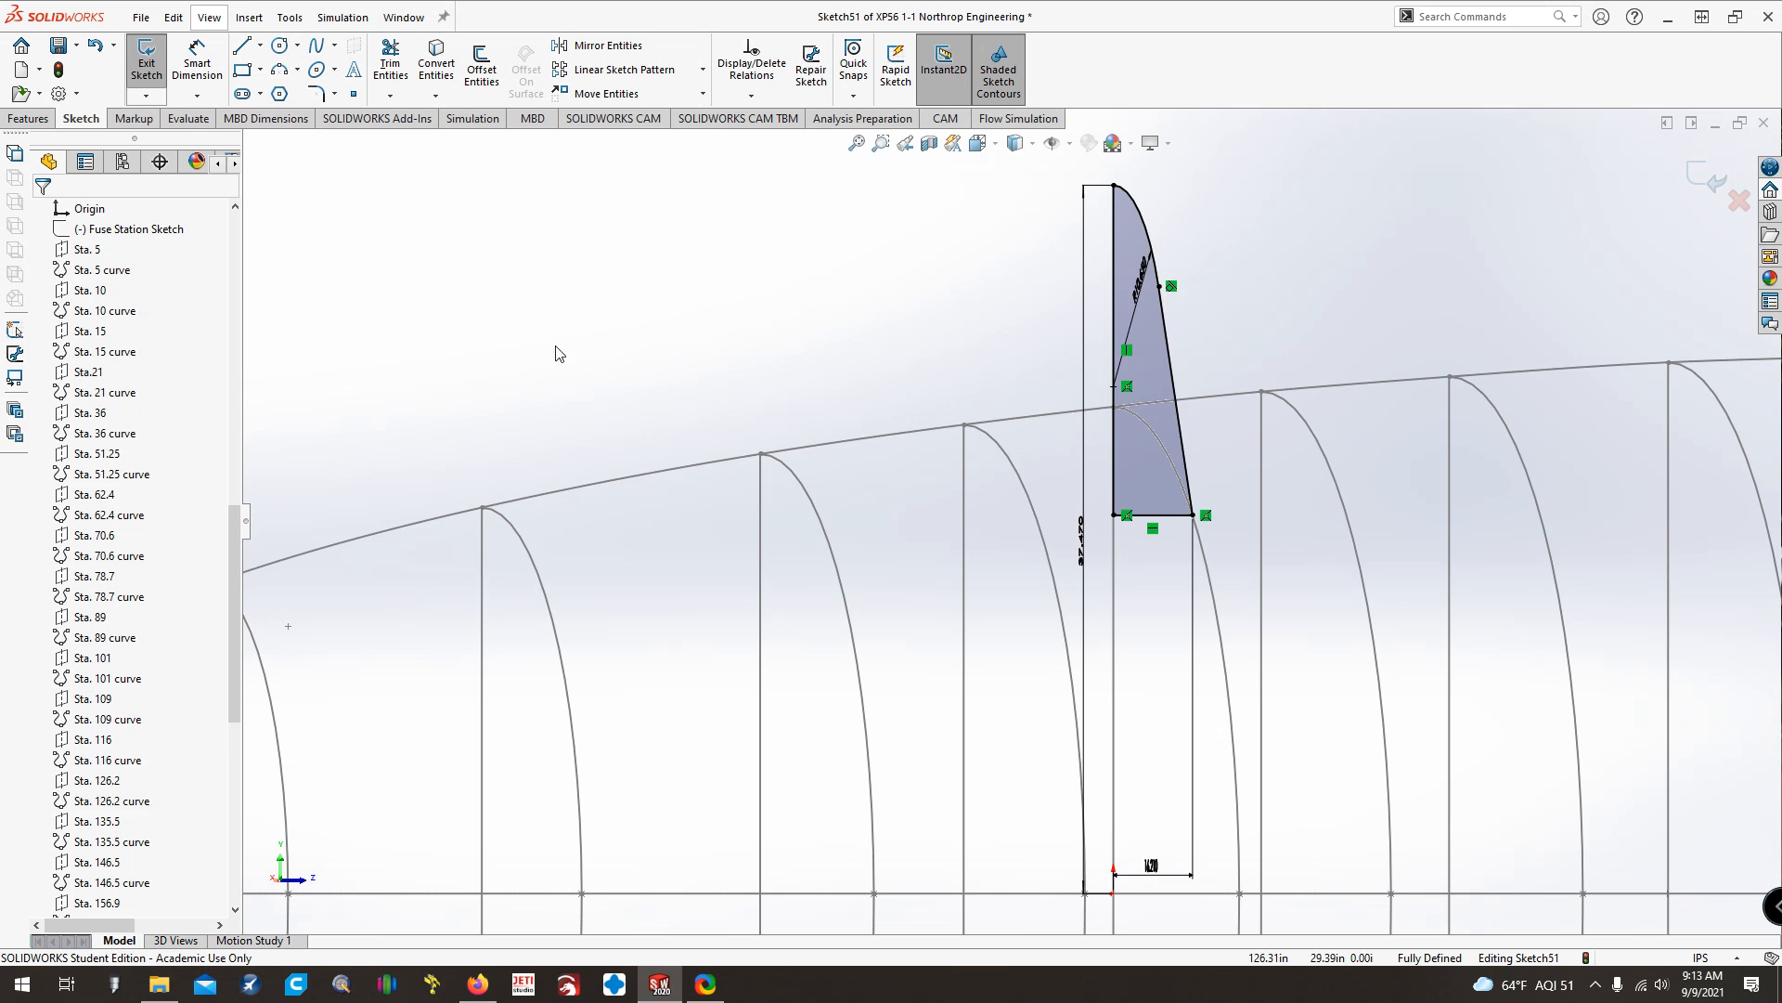
Examine the canopy profile from the front against the fuselage station arcs
key("ctrl+8")
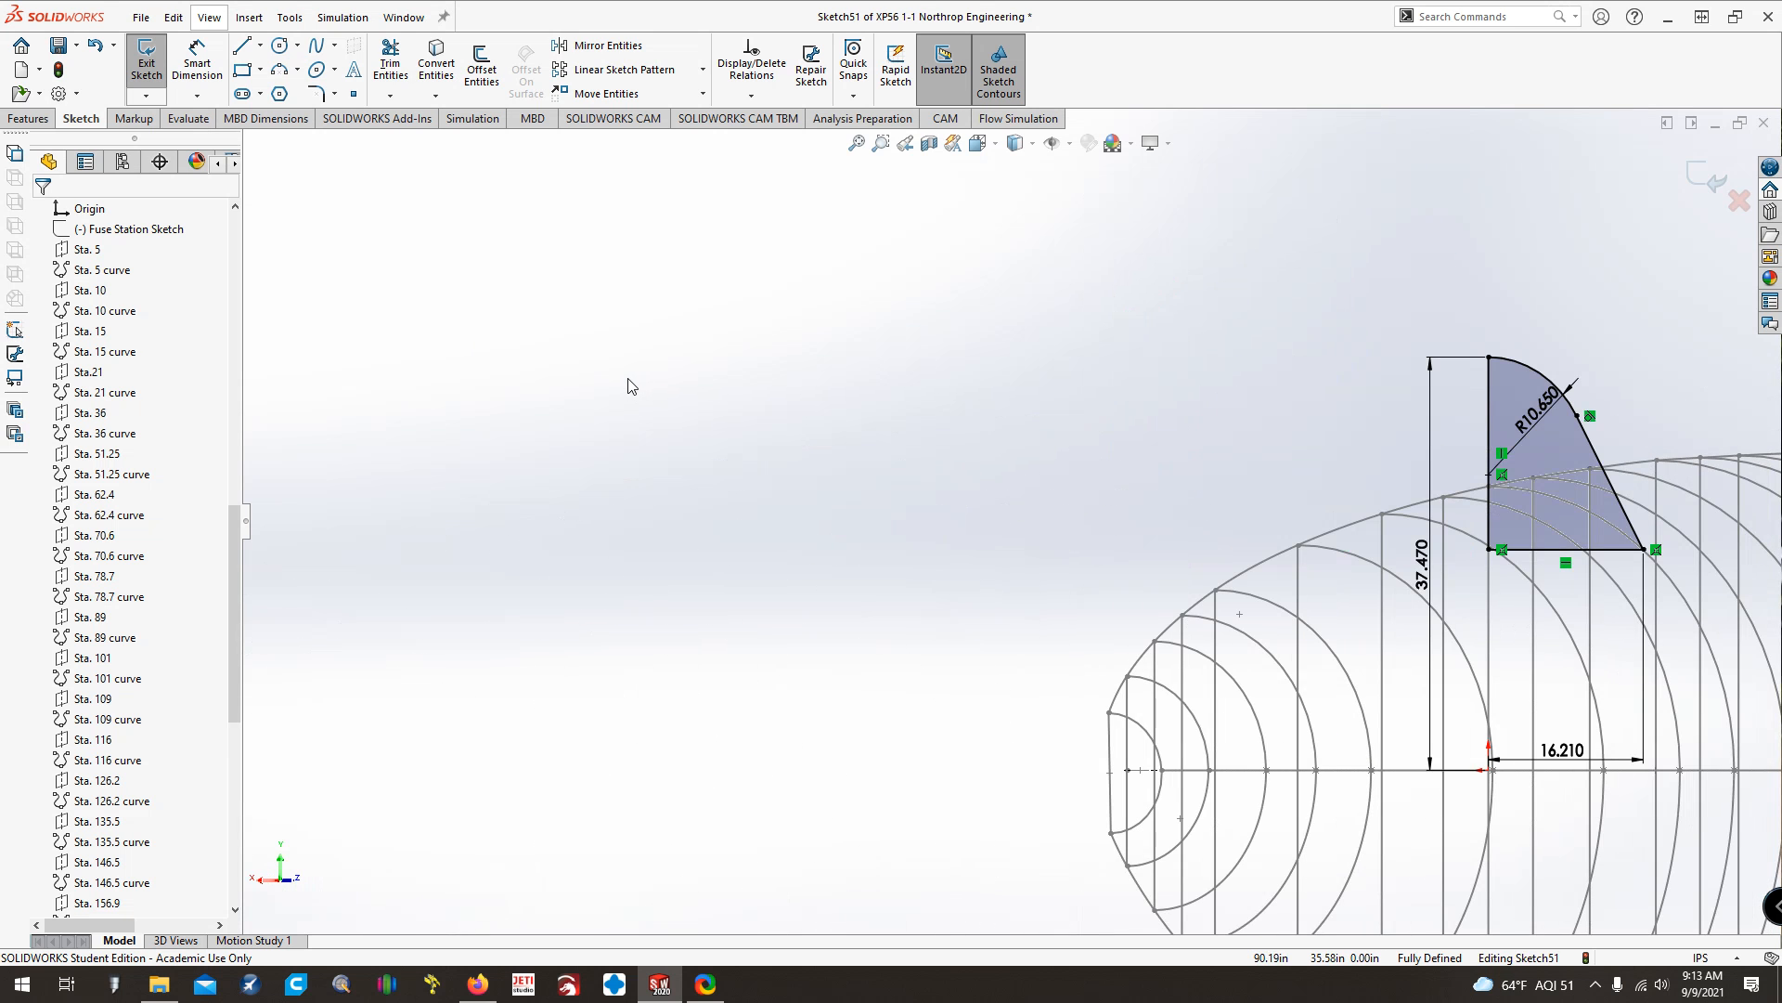
key("ctrl+Left")
key("ctrl+Left")
key("ctrl+Left")
key("ctrl+Left")
key("Right")
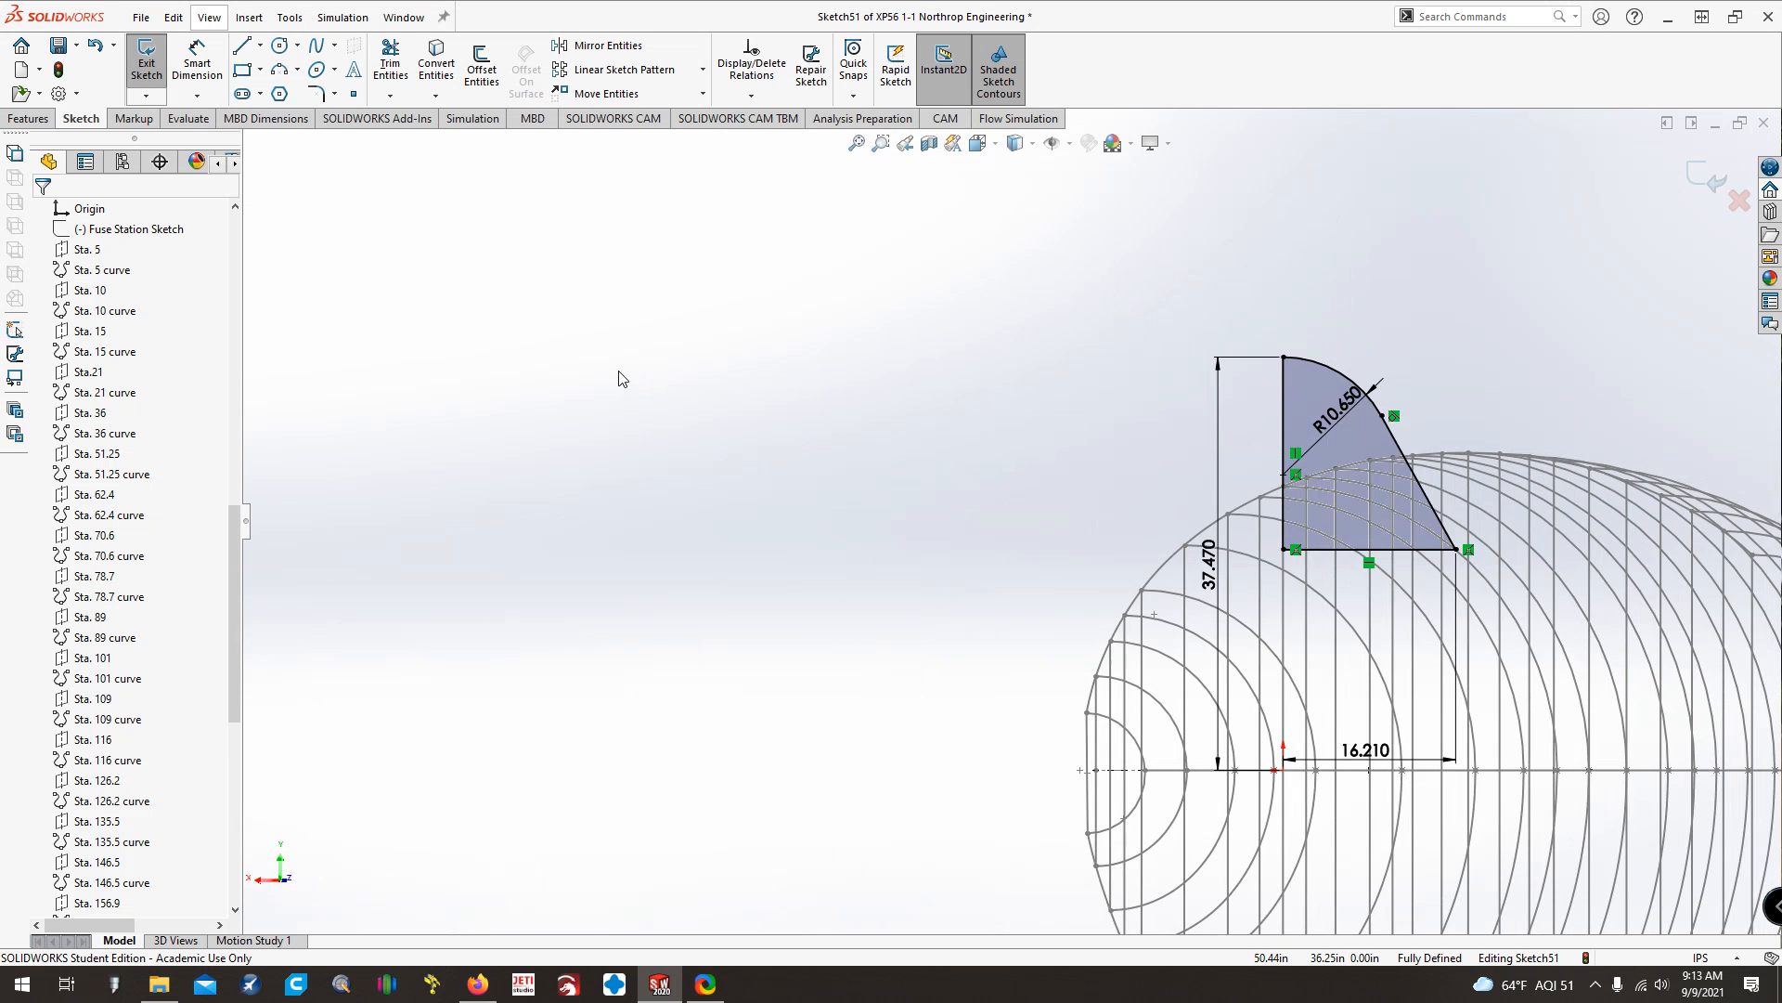
key("ctrl+Left")
key("ctrl+Left")
key("ctrl+Left")
key("ctrl+Left")
key("Left")
key("Right")
key("Right")
key("Right")
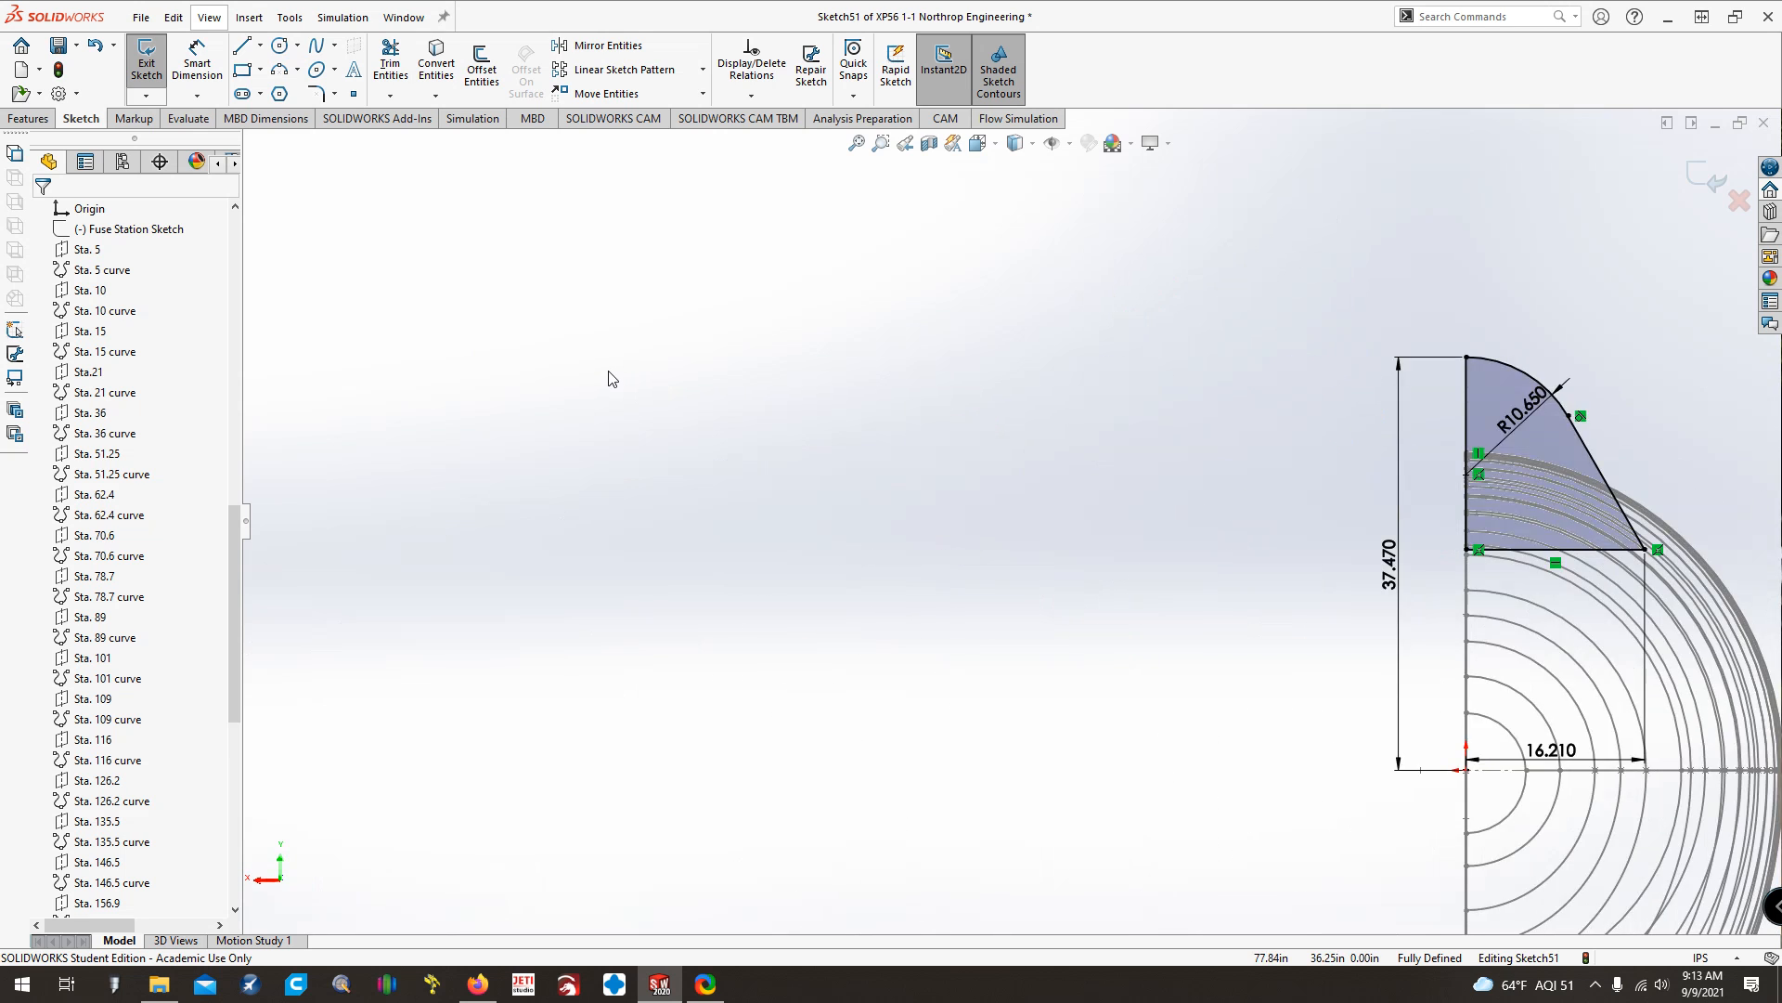
key("Left")
key("ctrl+Left")
key("ctrl+Left")
key("ctrl+Left")
key("ctrl+Left")
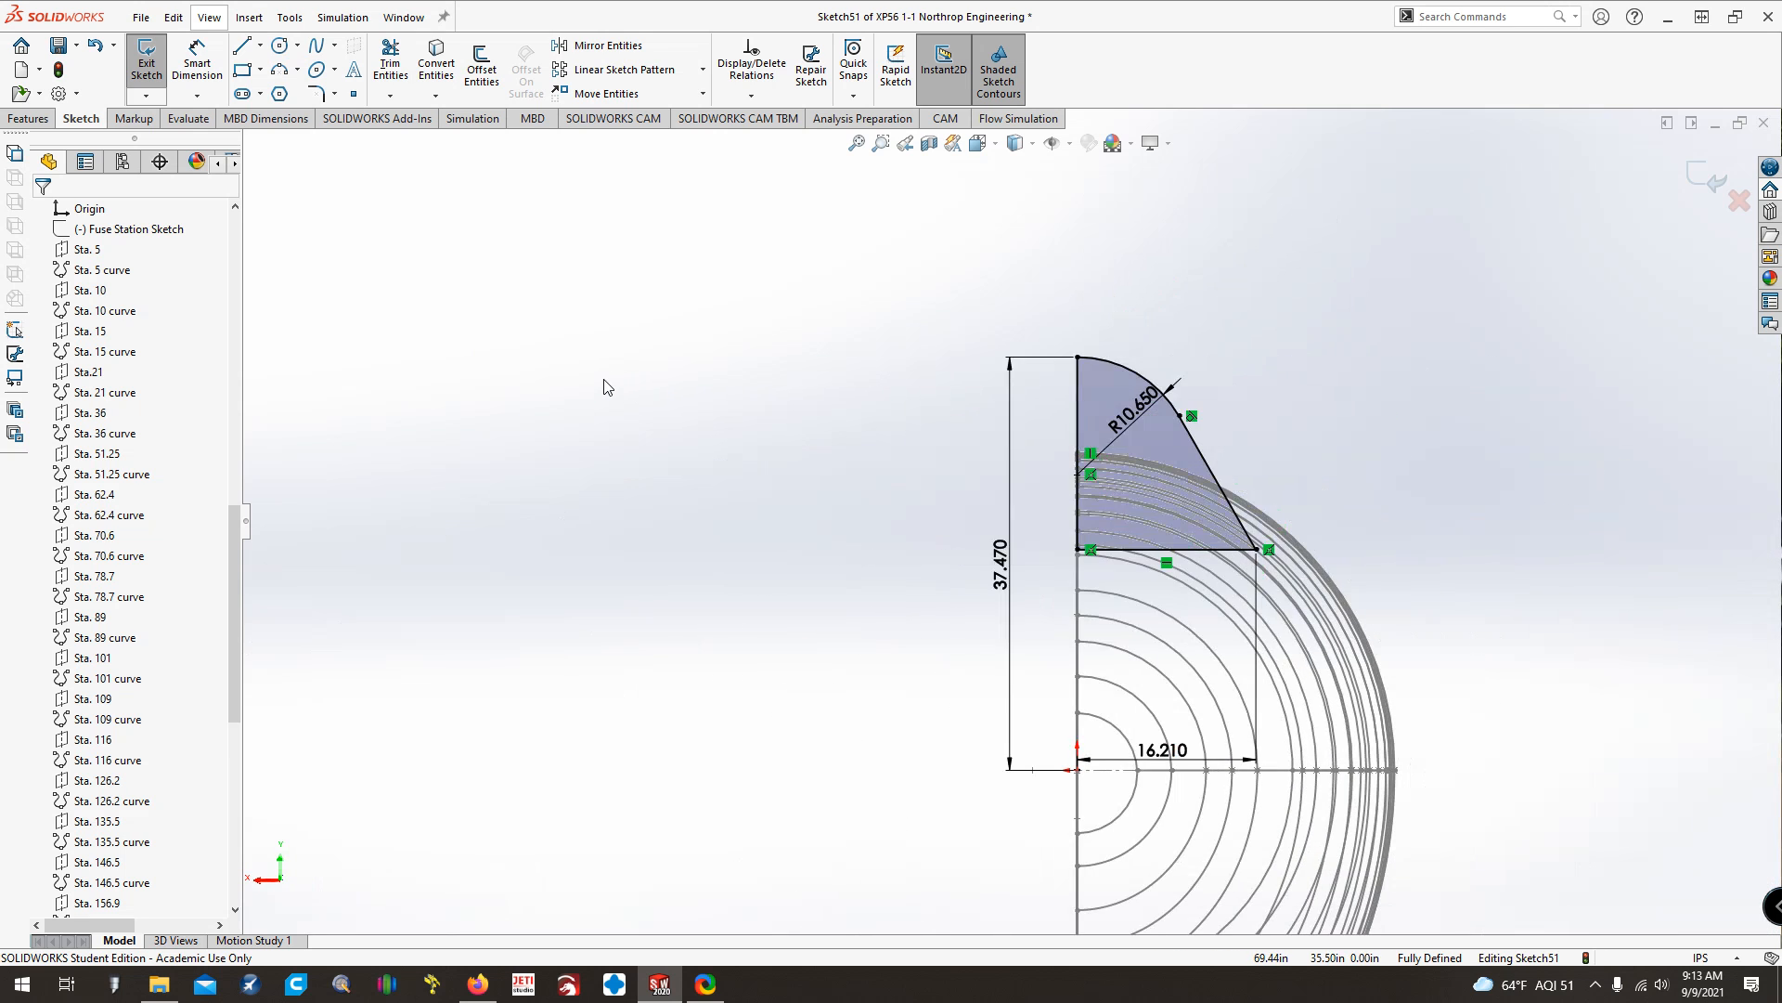
Check the height of the profile's lower outer corner above the origin with a trial dimension, without placing it
left_click(202, 71)
left_click(1078, 770)
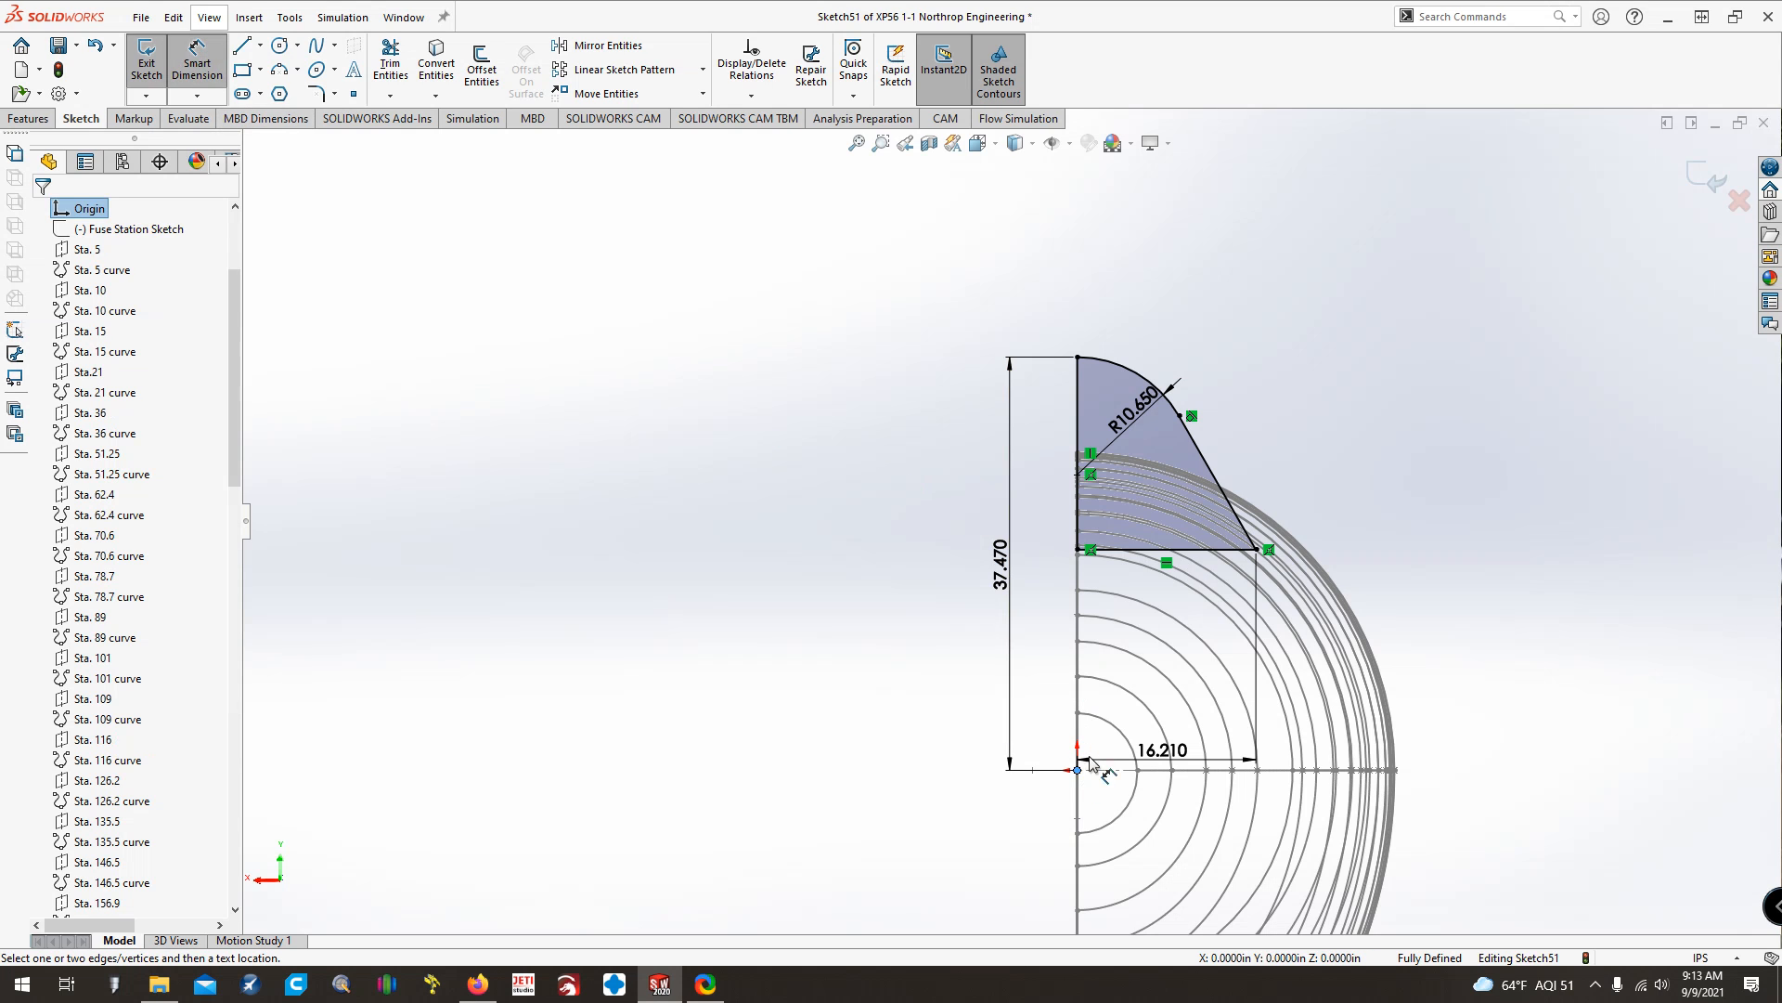
left_click(1257, 549)
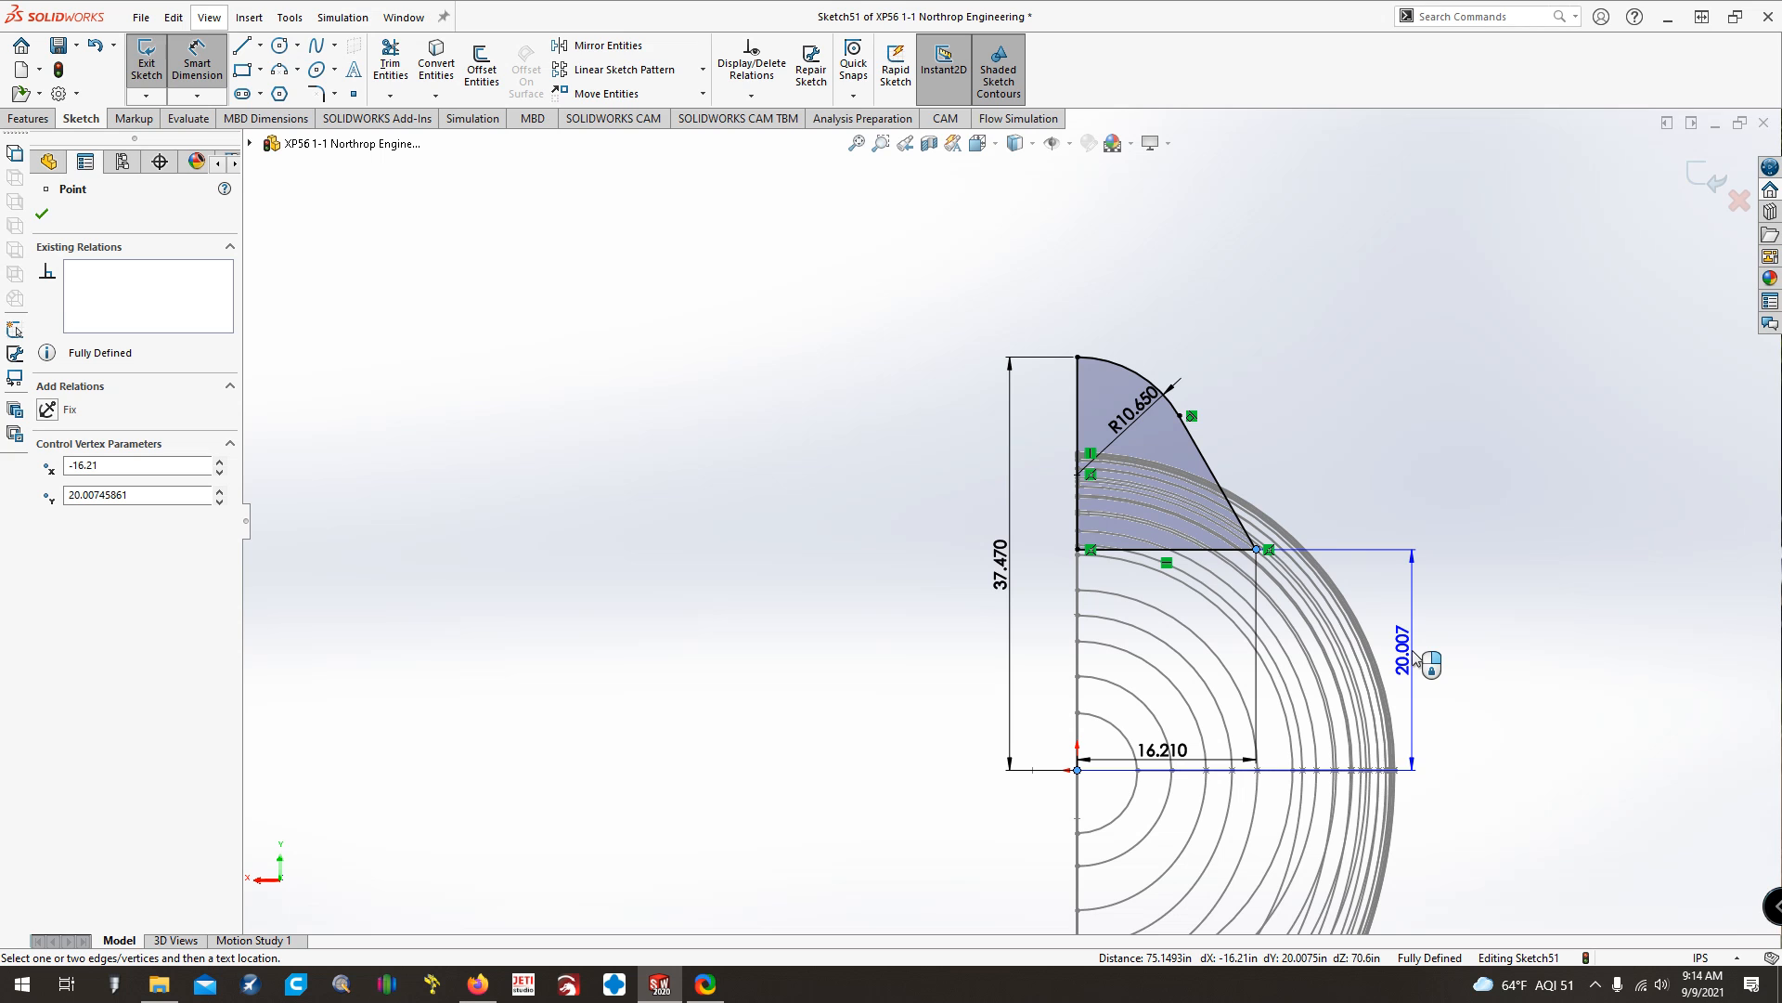
key("Escape")
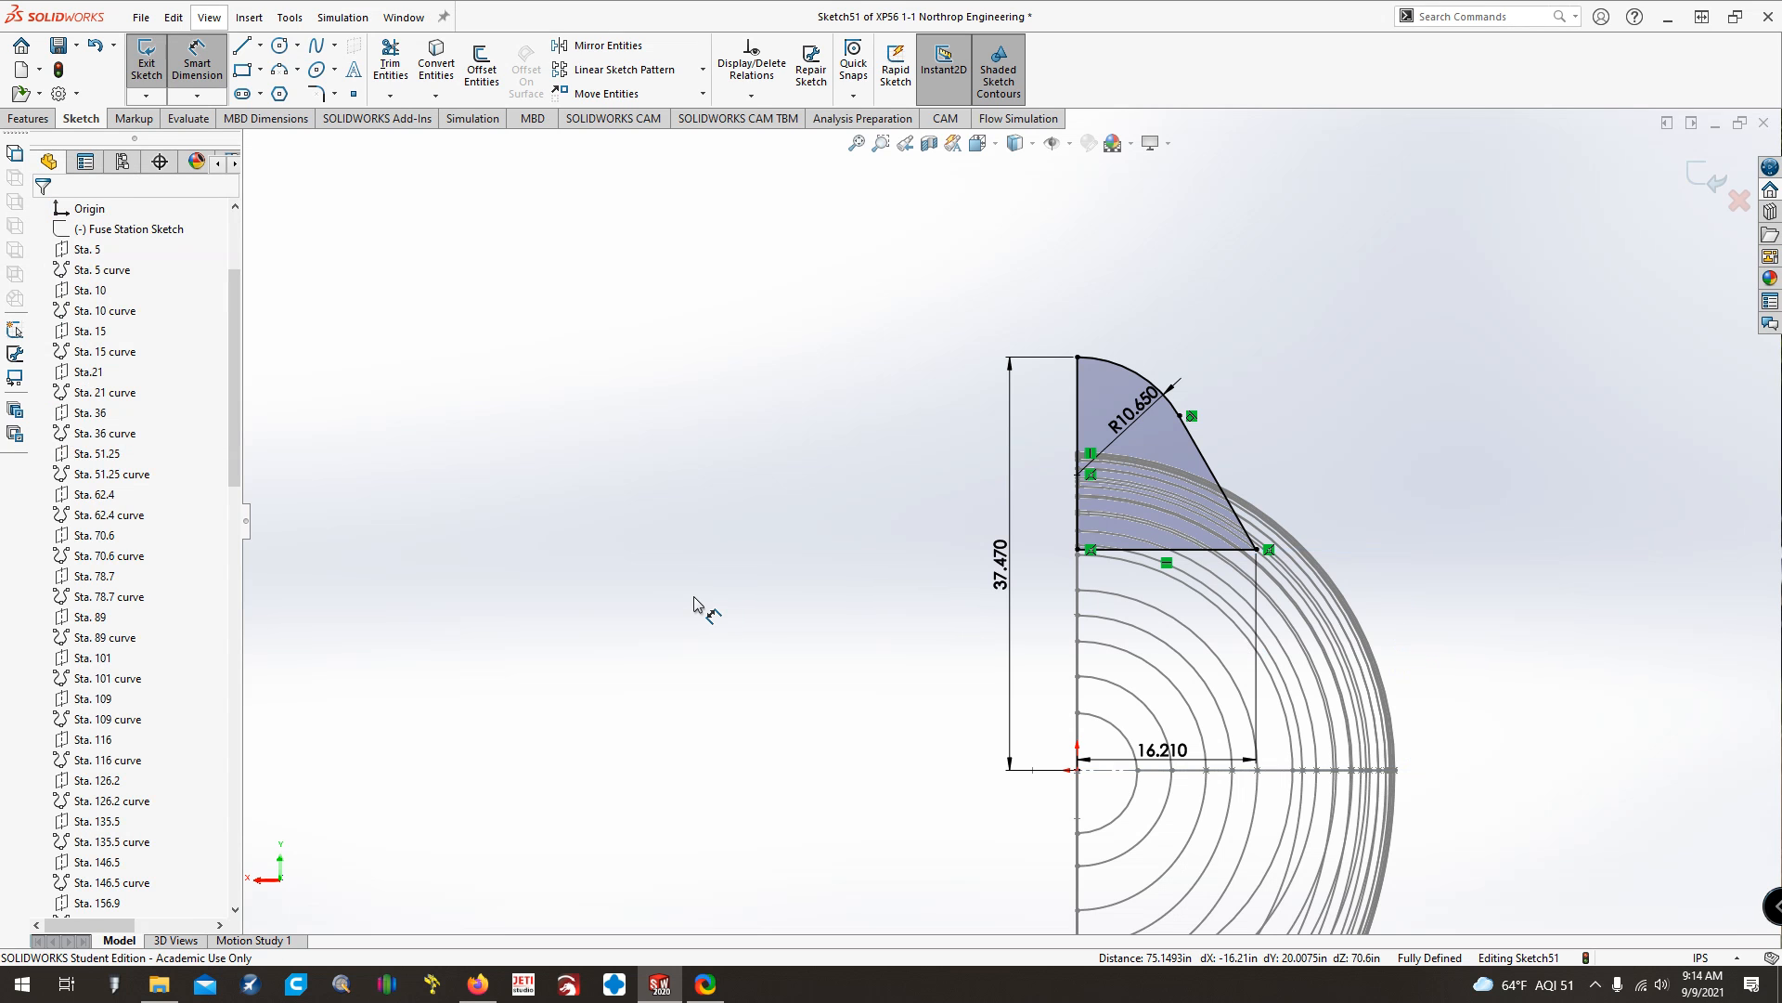
Exit the canopy profile sketch and rename it 70.6 canopy sketch
key("ctrl+Left")
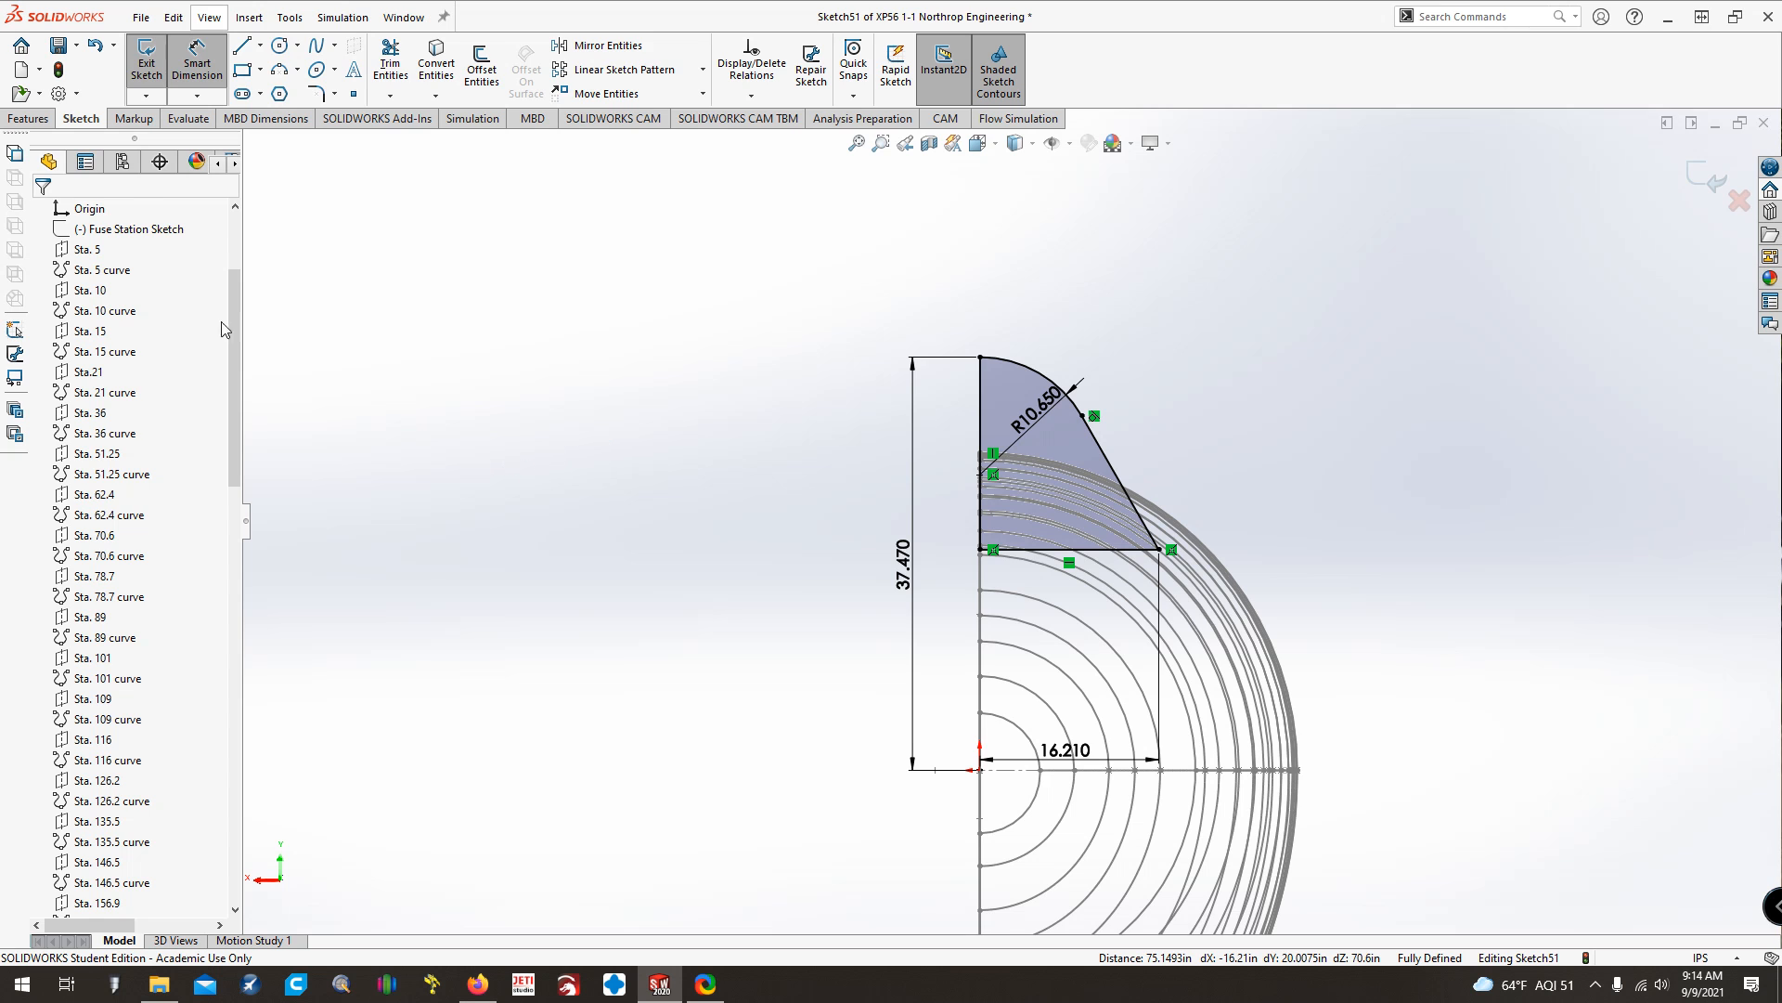
left_click(144, 73)
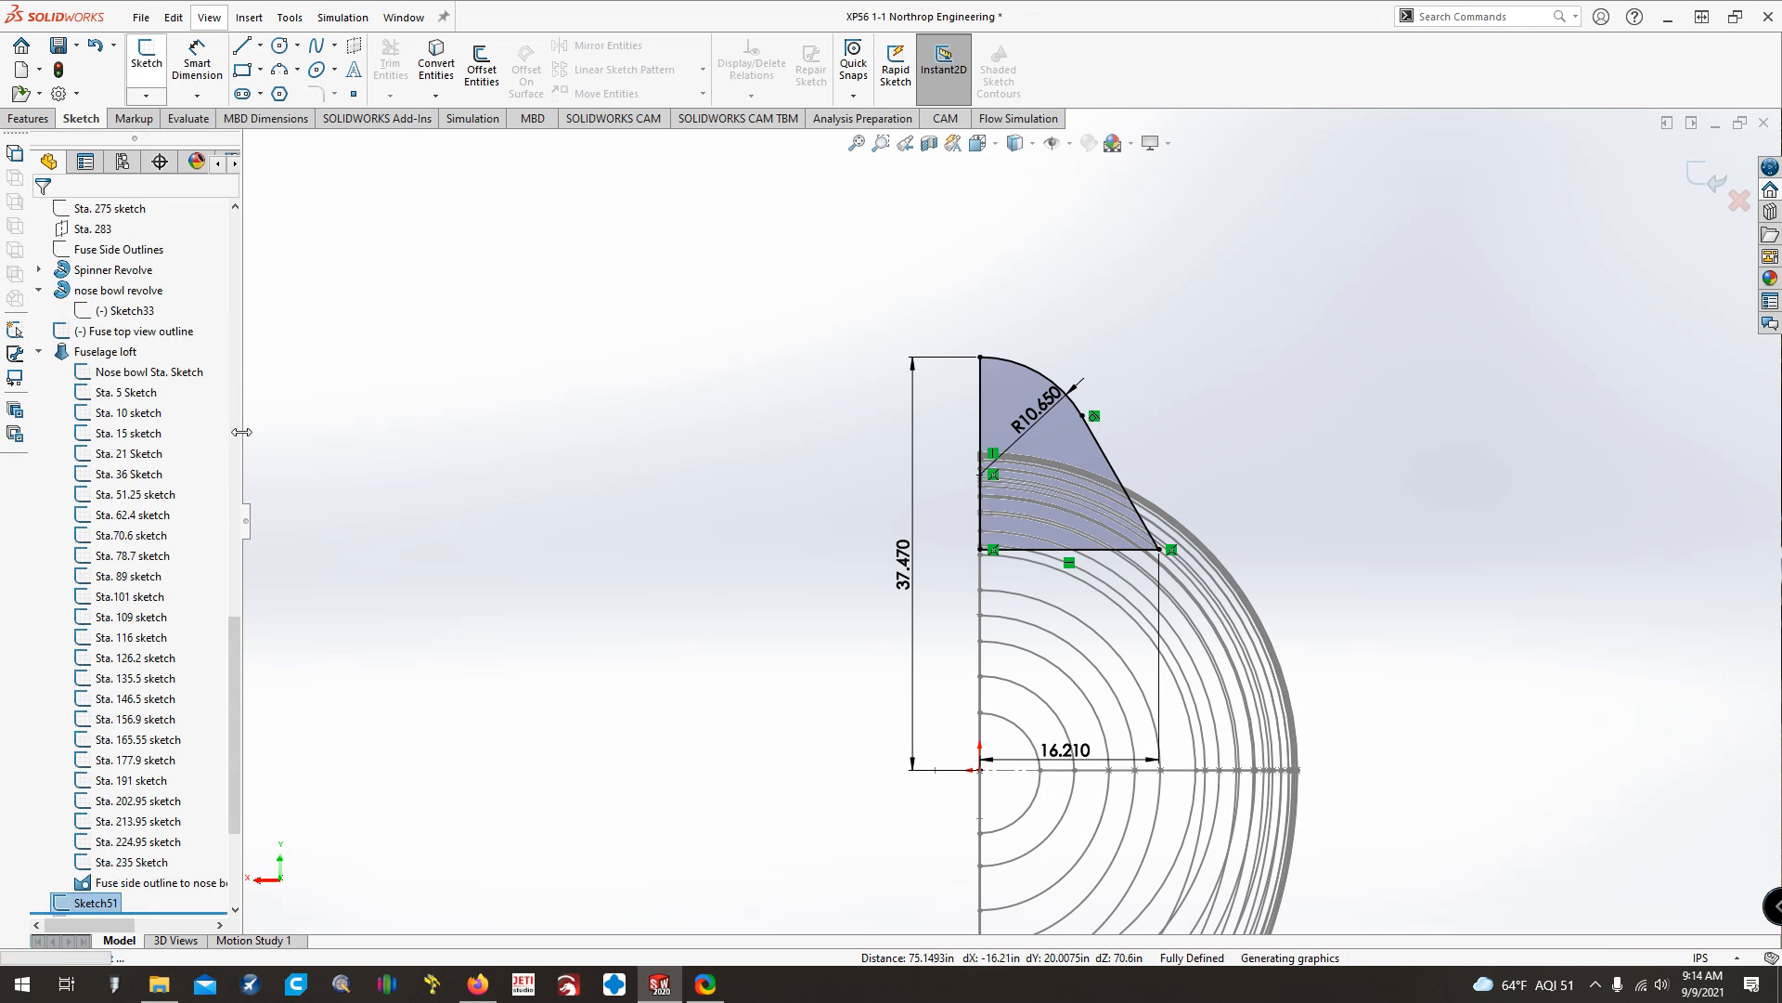
left_click(97, 903)
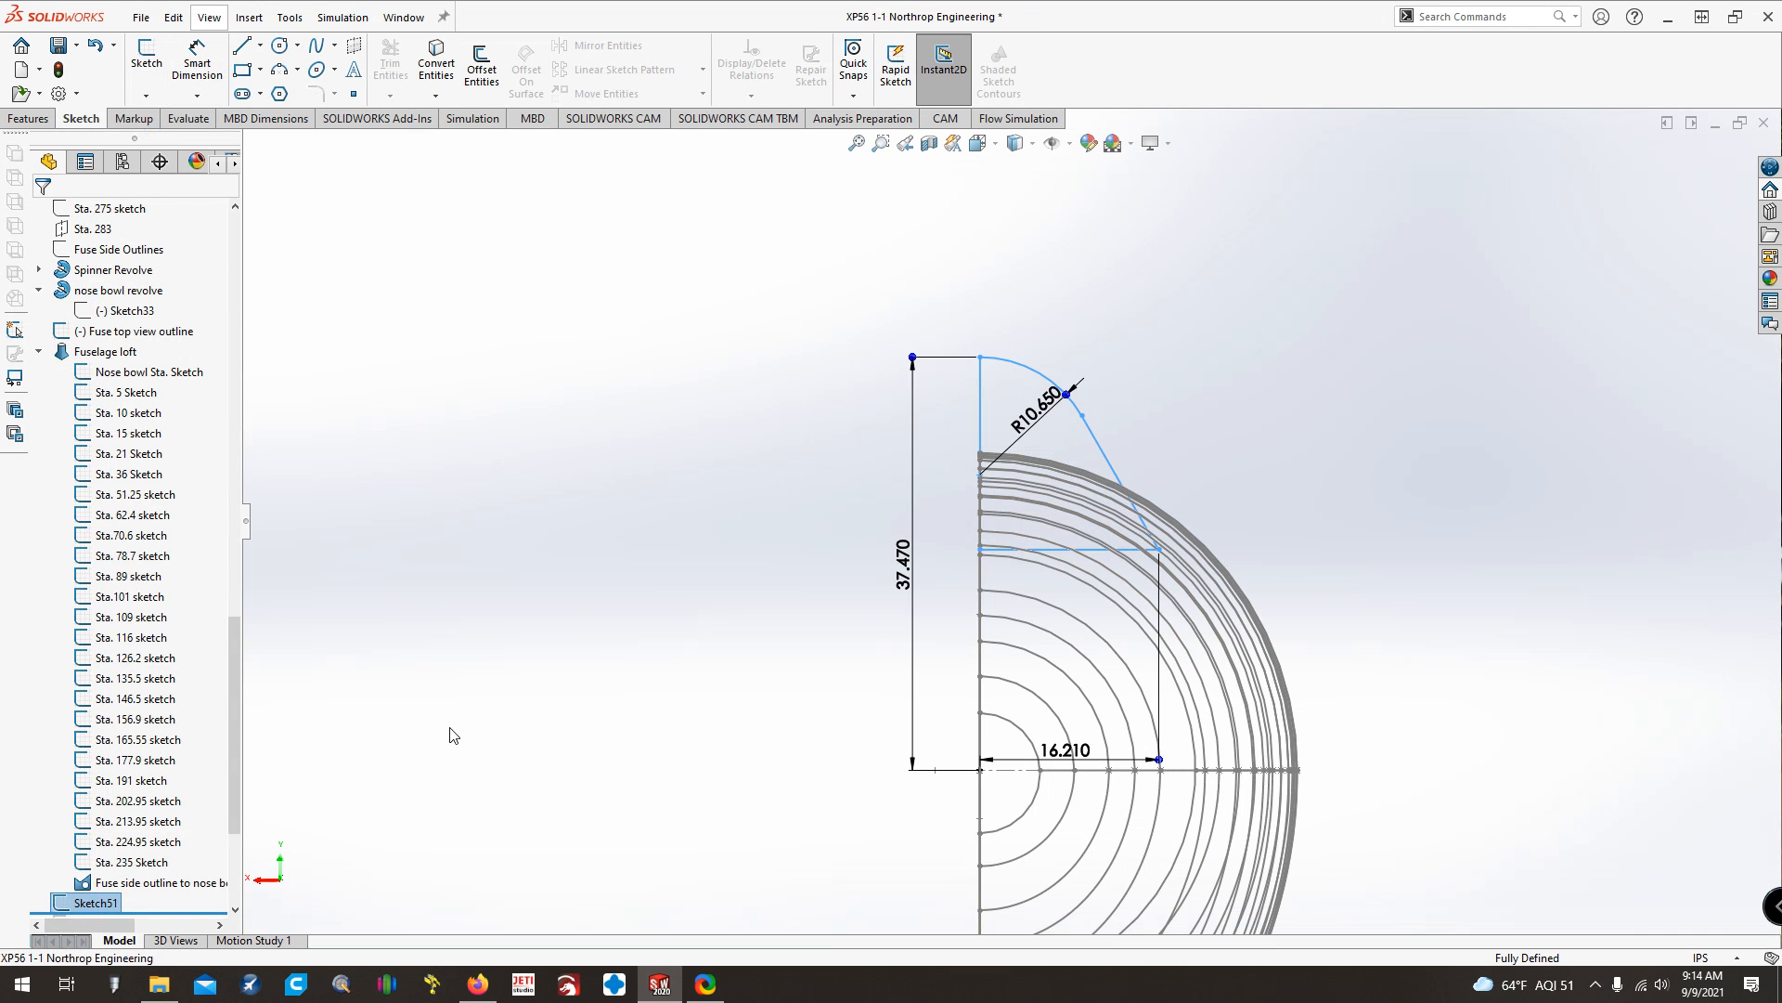
type("70.6 canopy s")
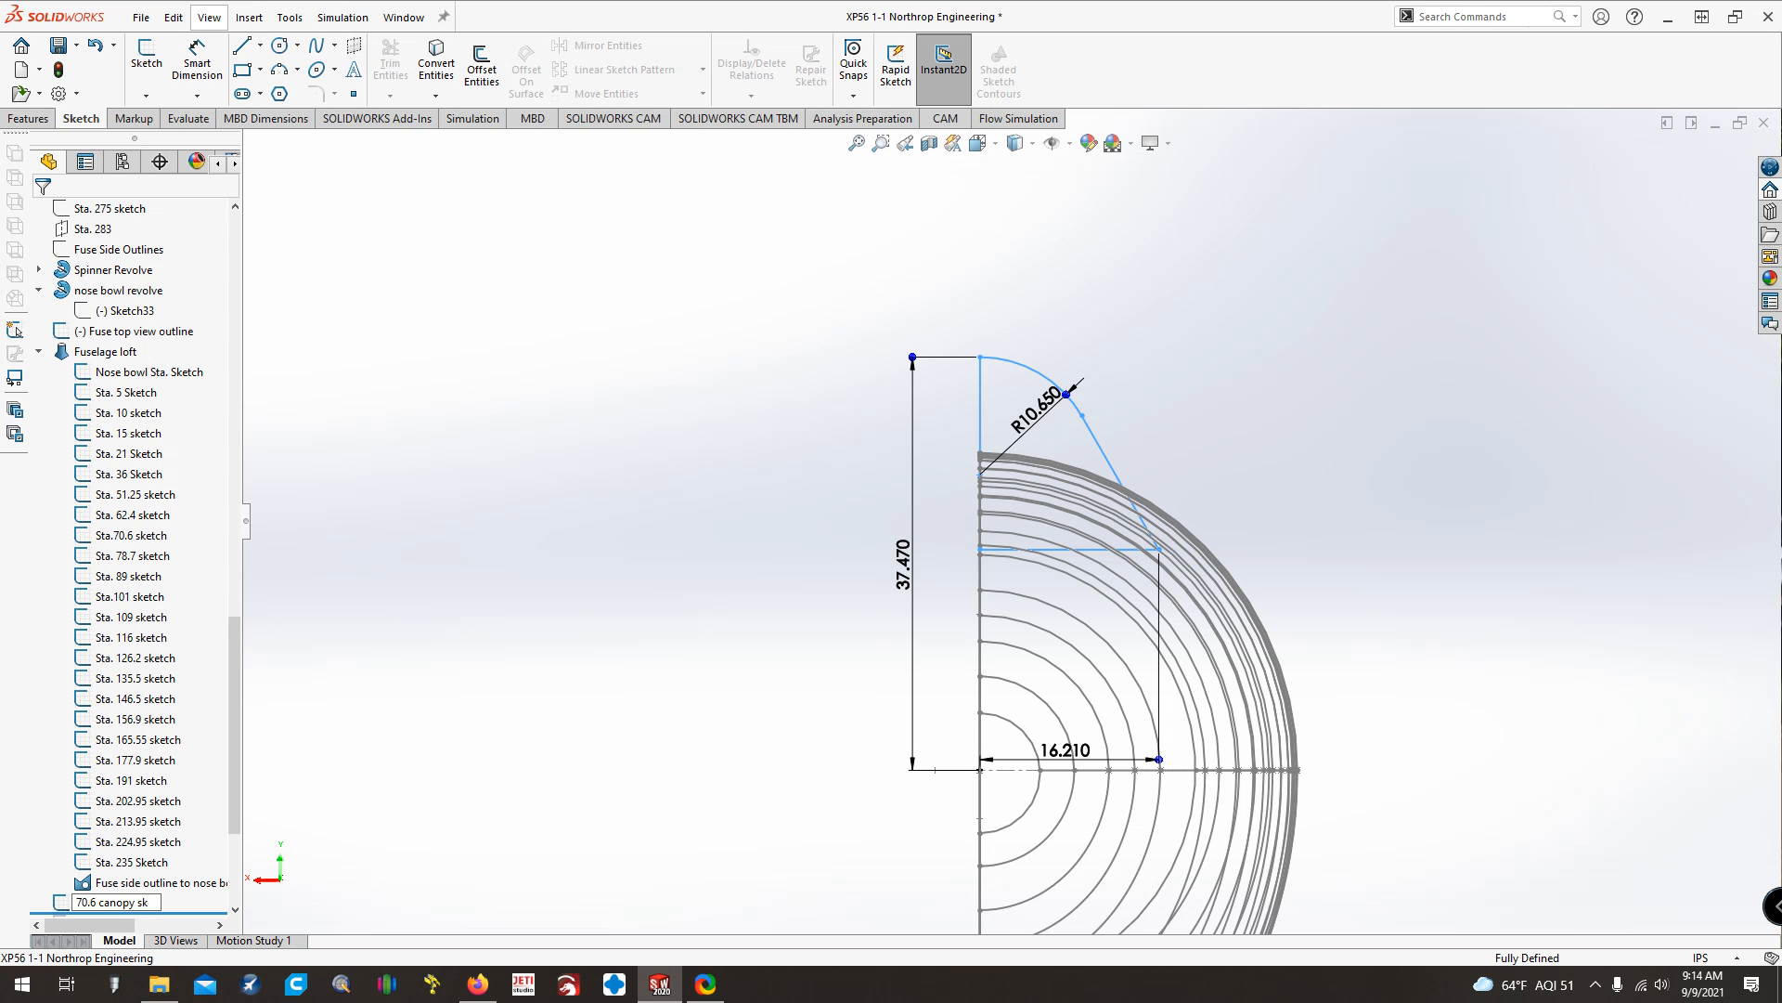
key("Return")
Hide the Nose bowl Sta., Sta. 5, Sta. 10 and Sta. 15 sketches under the Fuselage loft
scroll(282, 716, "down", 3)
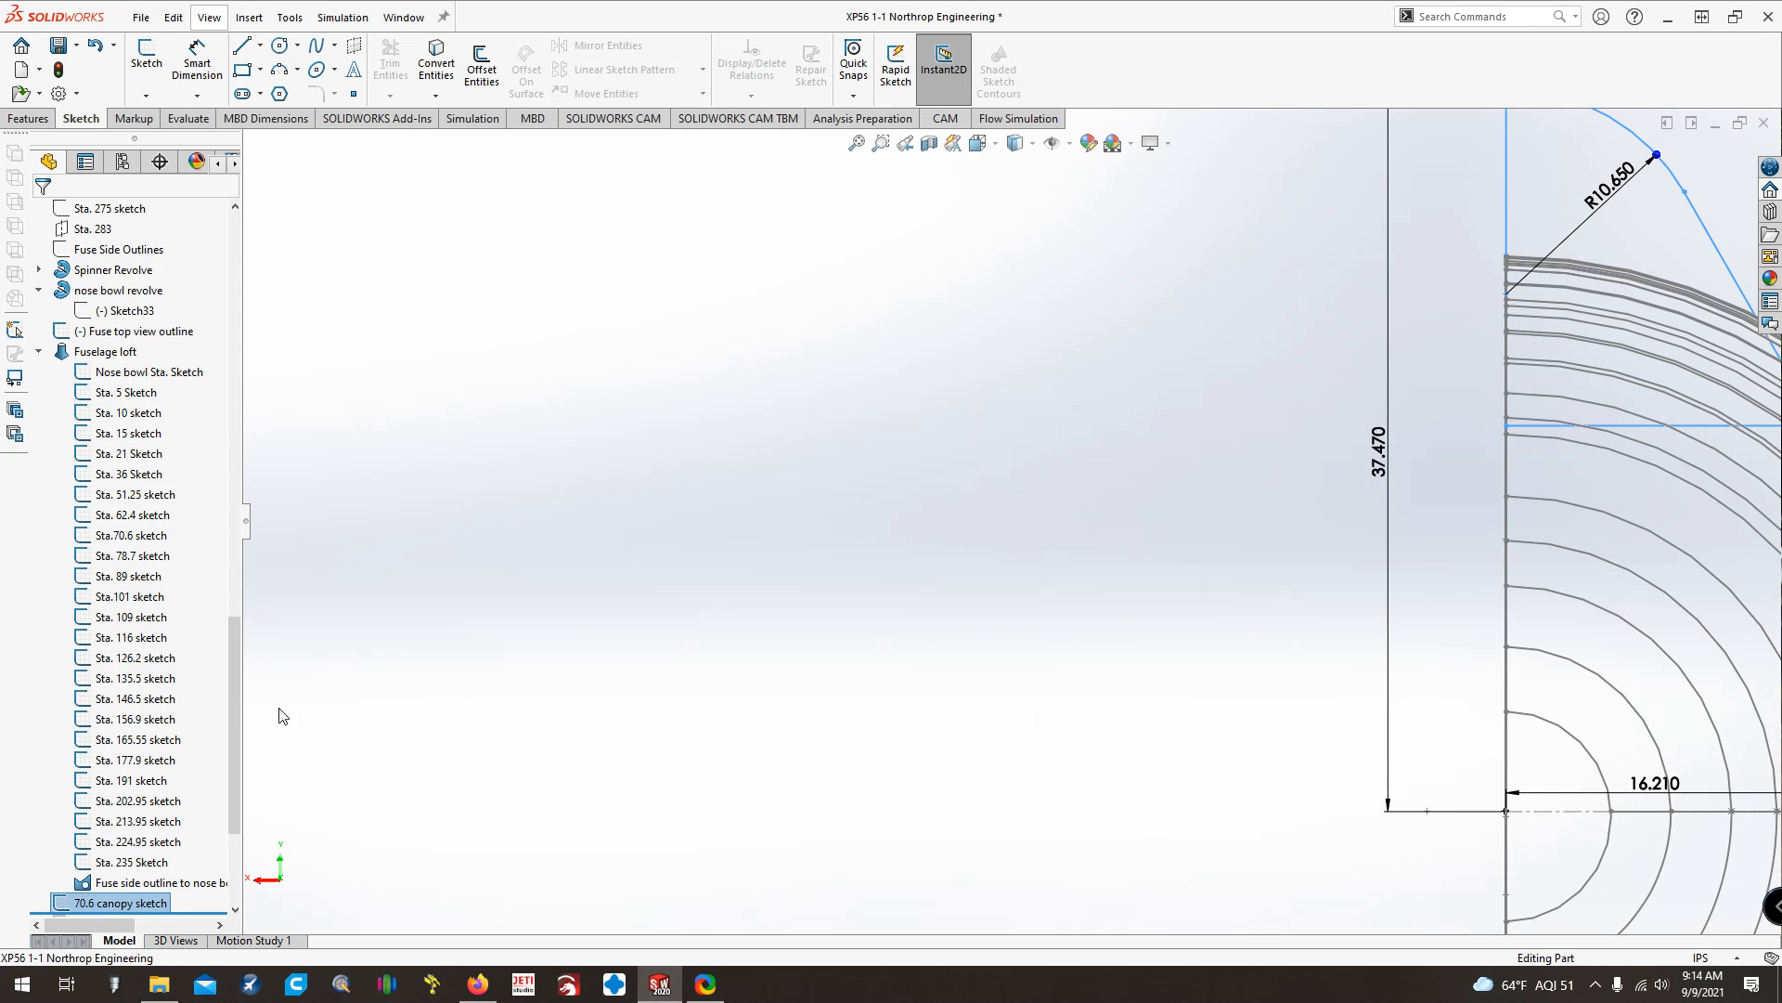
scroll(370, 676, "up", 3)
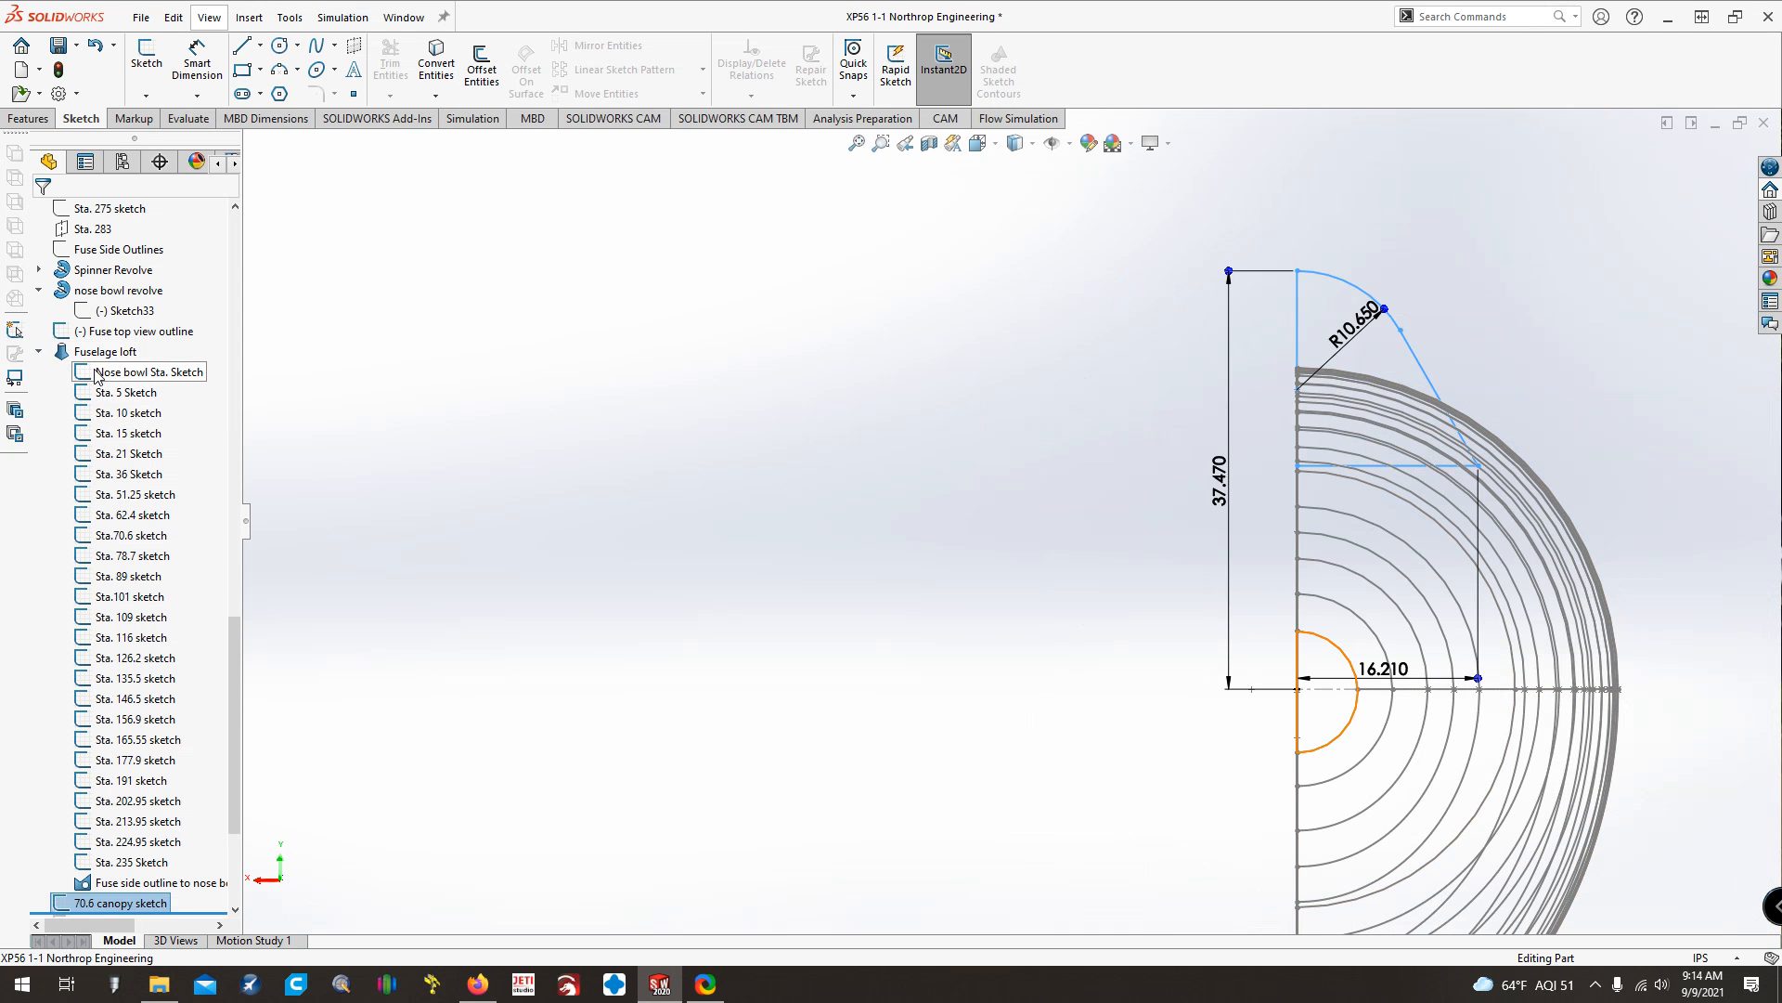
right_click(94, 370)
left_click(111, 341)
right_click(109, 391)
left_click(126, 362)
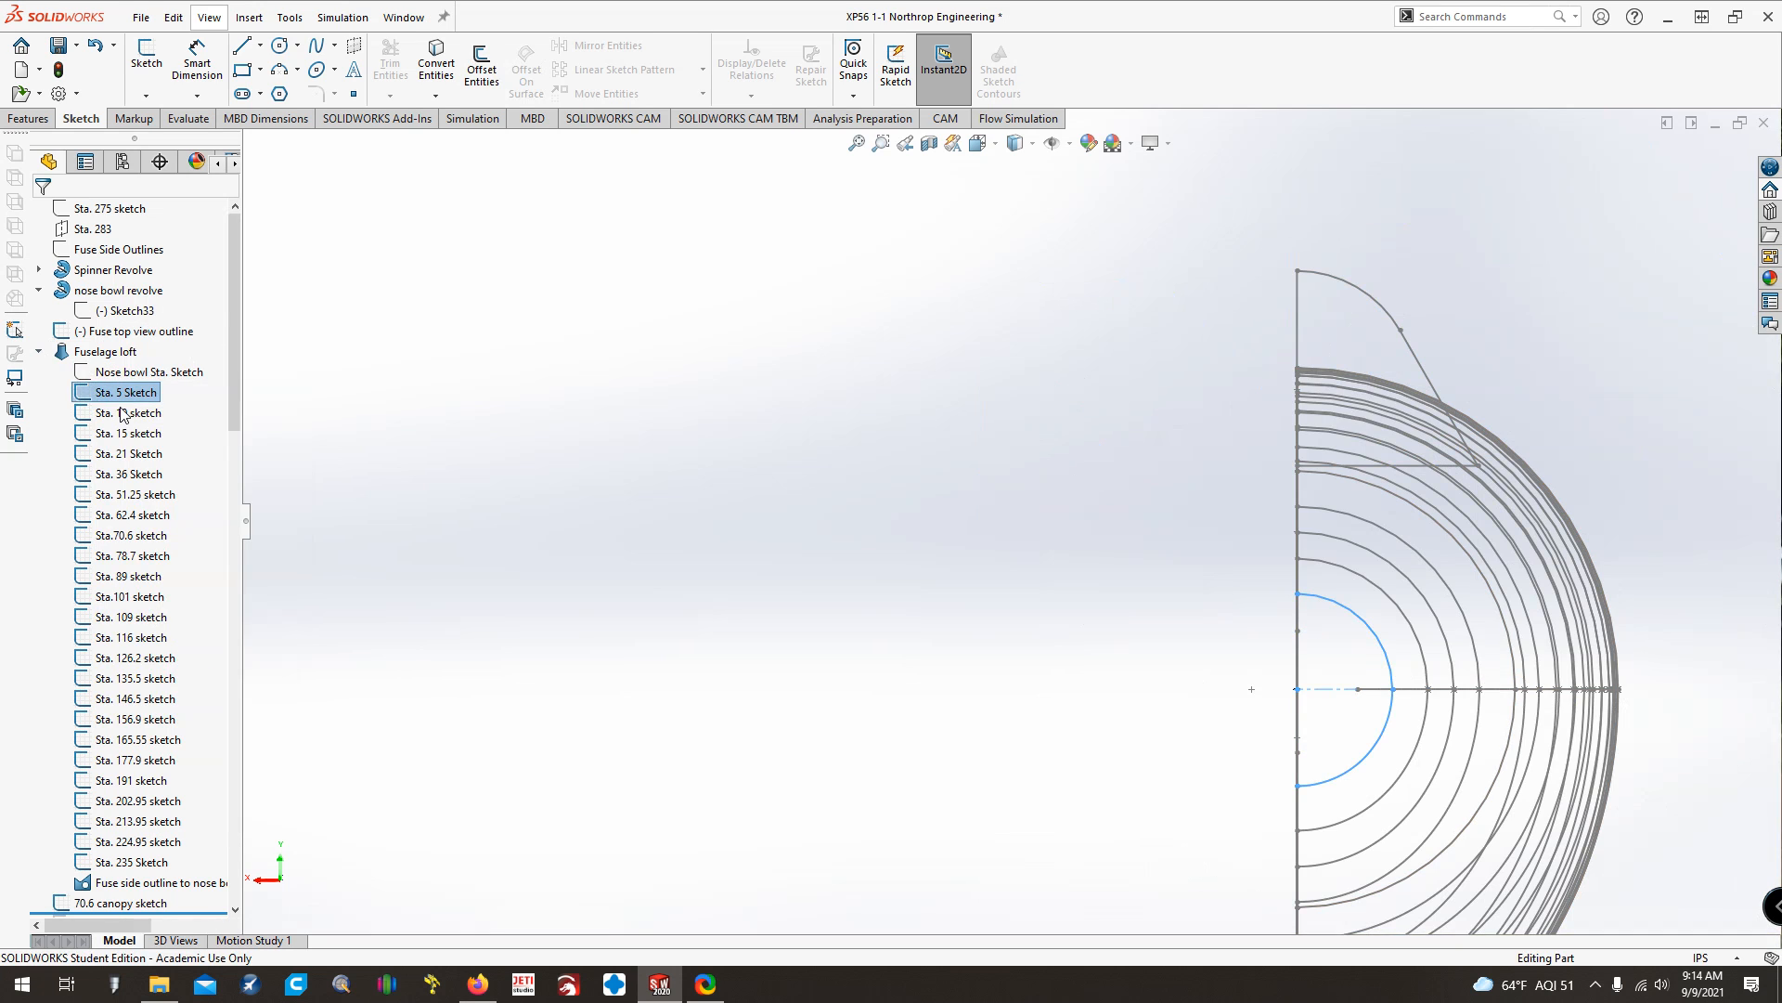
right_click(119, 412)
left_click(136, 380)
right_click(125, 432)
left_click(137, 401)
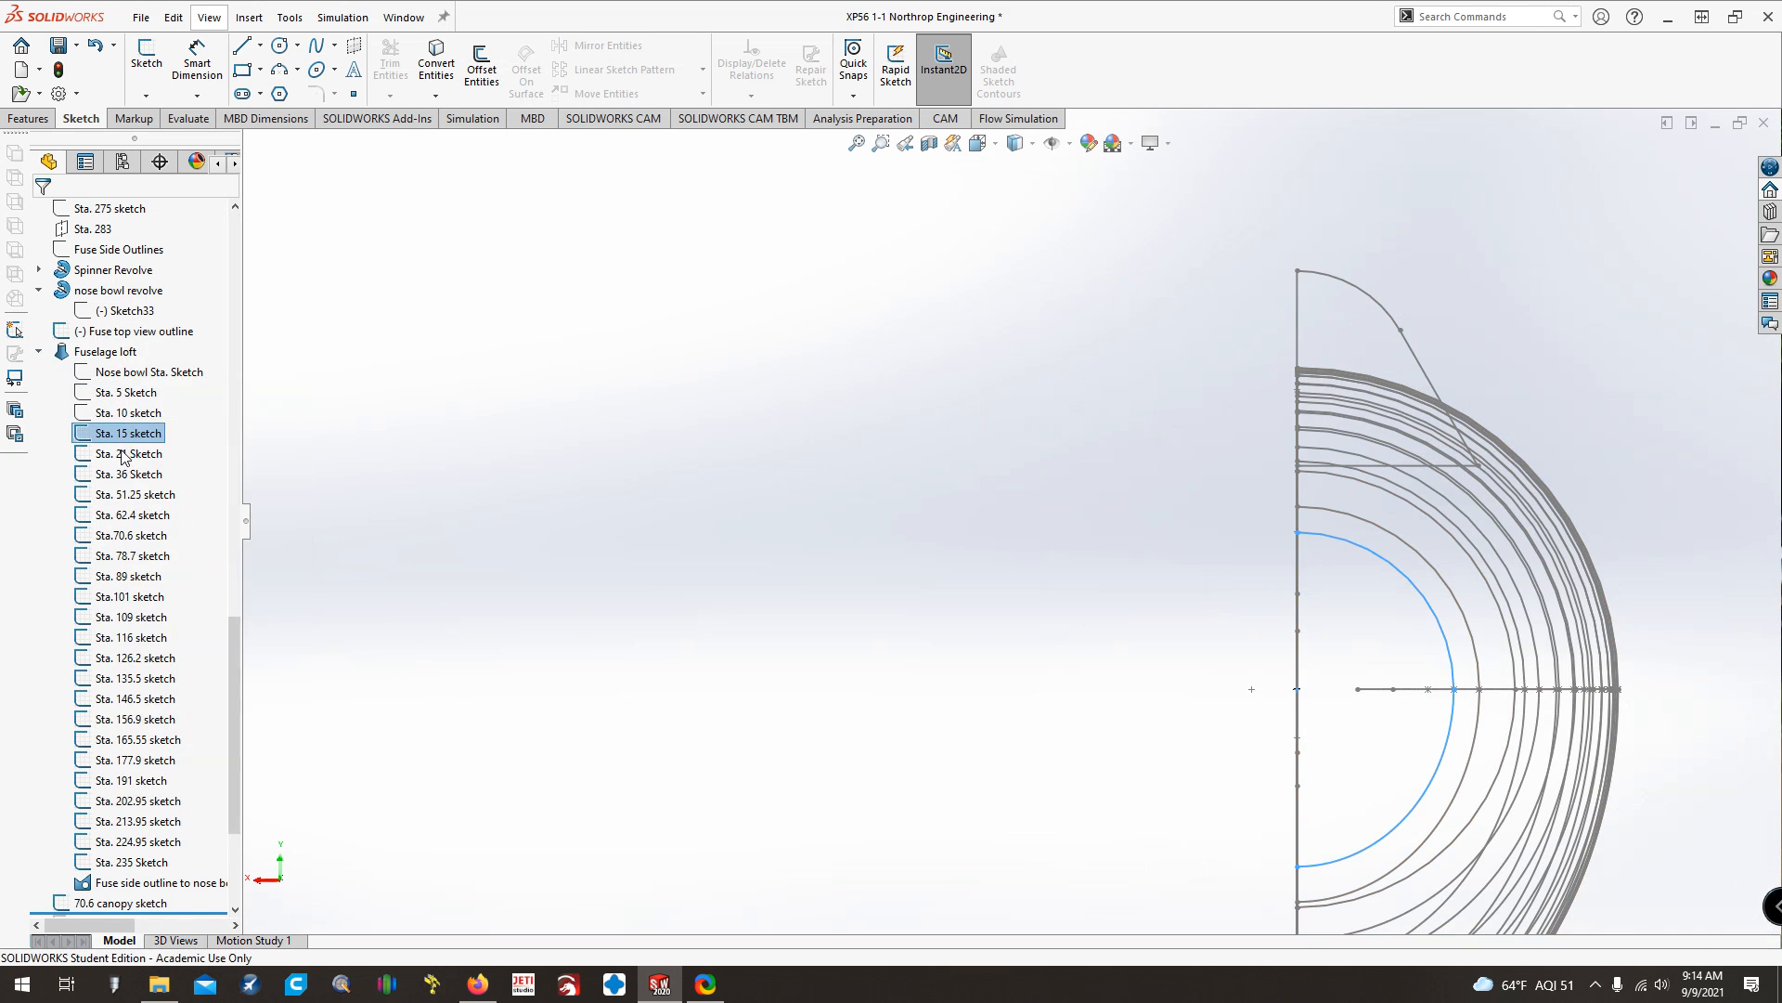
Hide the Sta. 21, Sta. 36, Sta. 51.25 and Sta. 62.4 sketches of the Fuselage loft
right_click(125, 453)
left_click(136, 425)
right_click(128, 473)
left_click(139, 444)
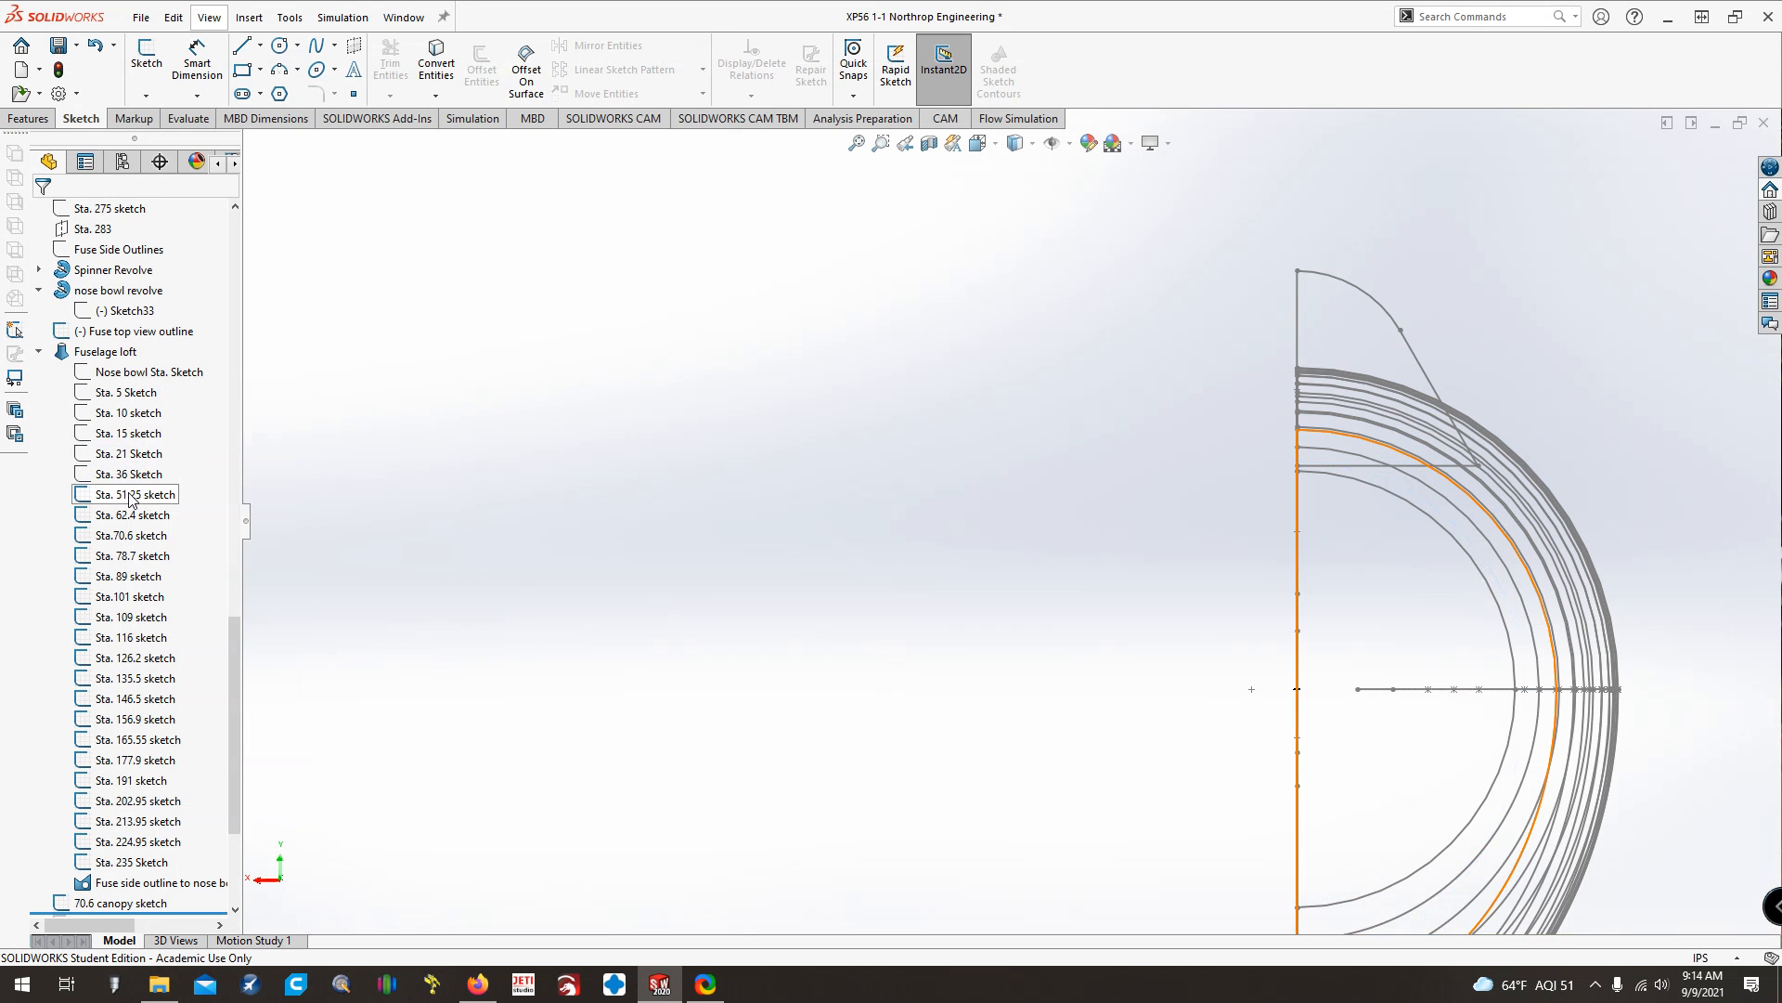
right_click(130, 494)
left_click(142, 470)
right_click(130, 514)
left_click(142, 491)
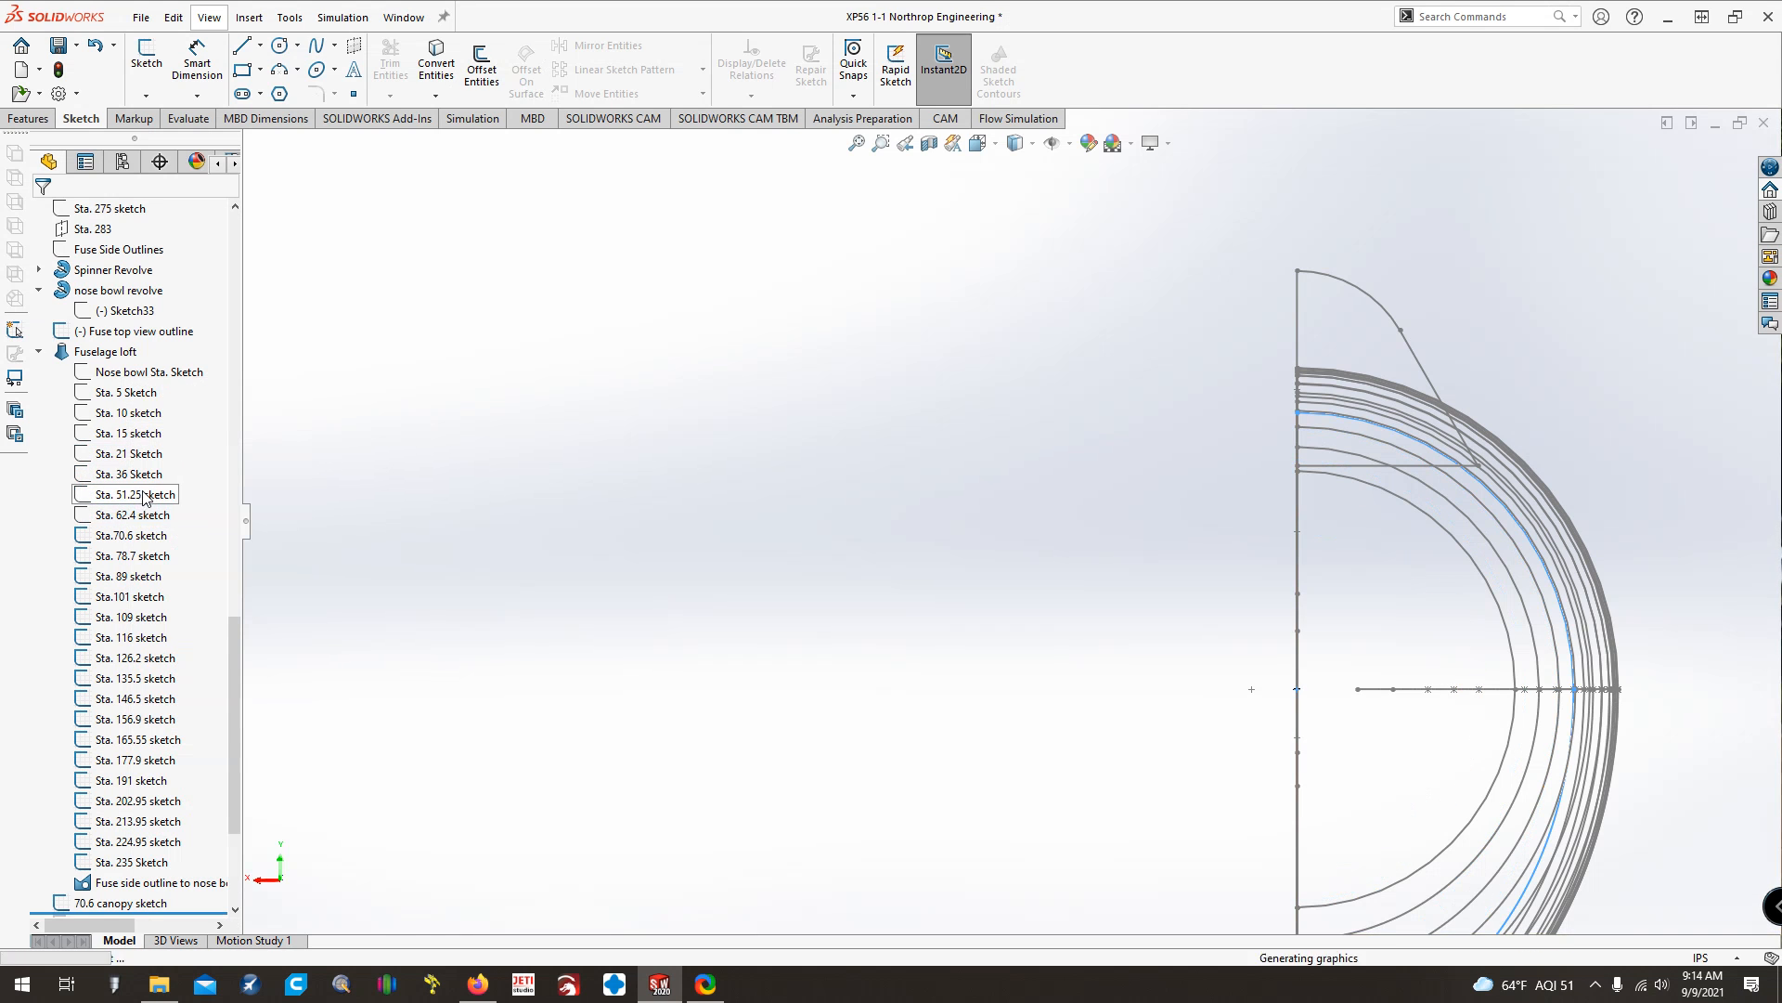
Hide the Sta. 70.6, Sta. 78.7, Sta. 89 and Sta. 101 sketches of the Fuselage loft
right_click(129, 535)
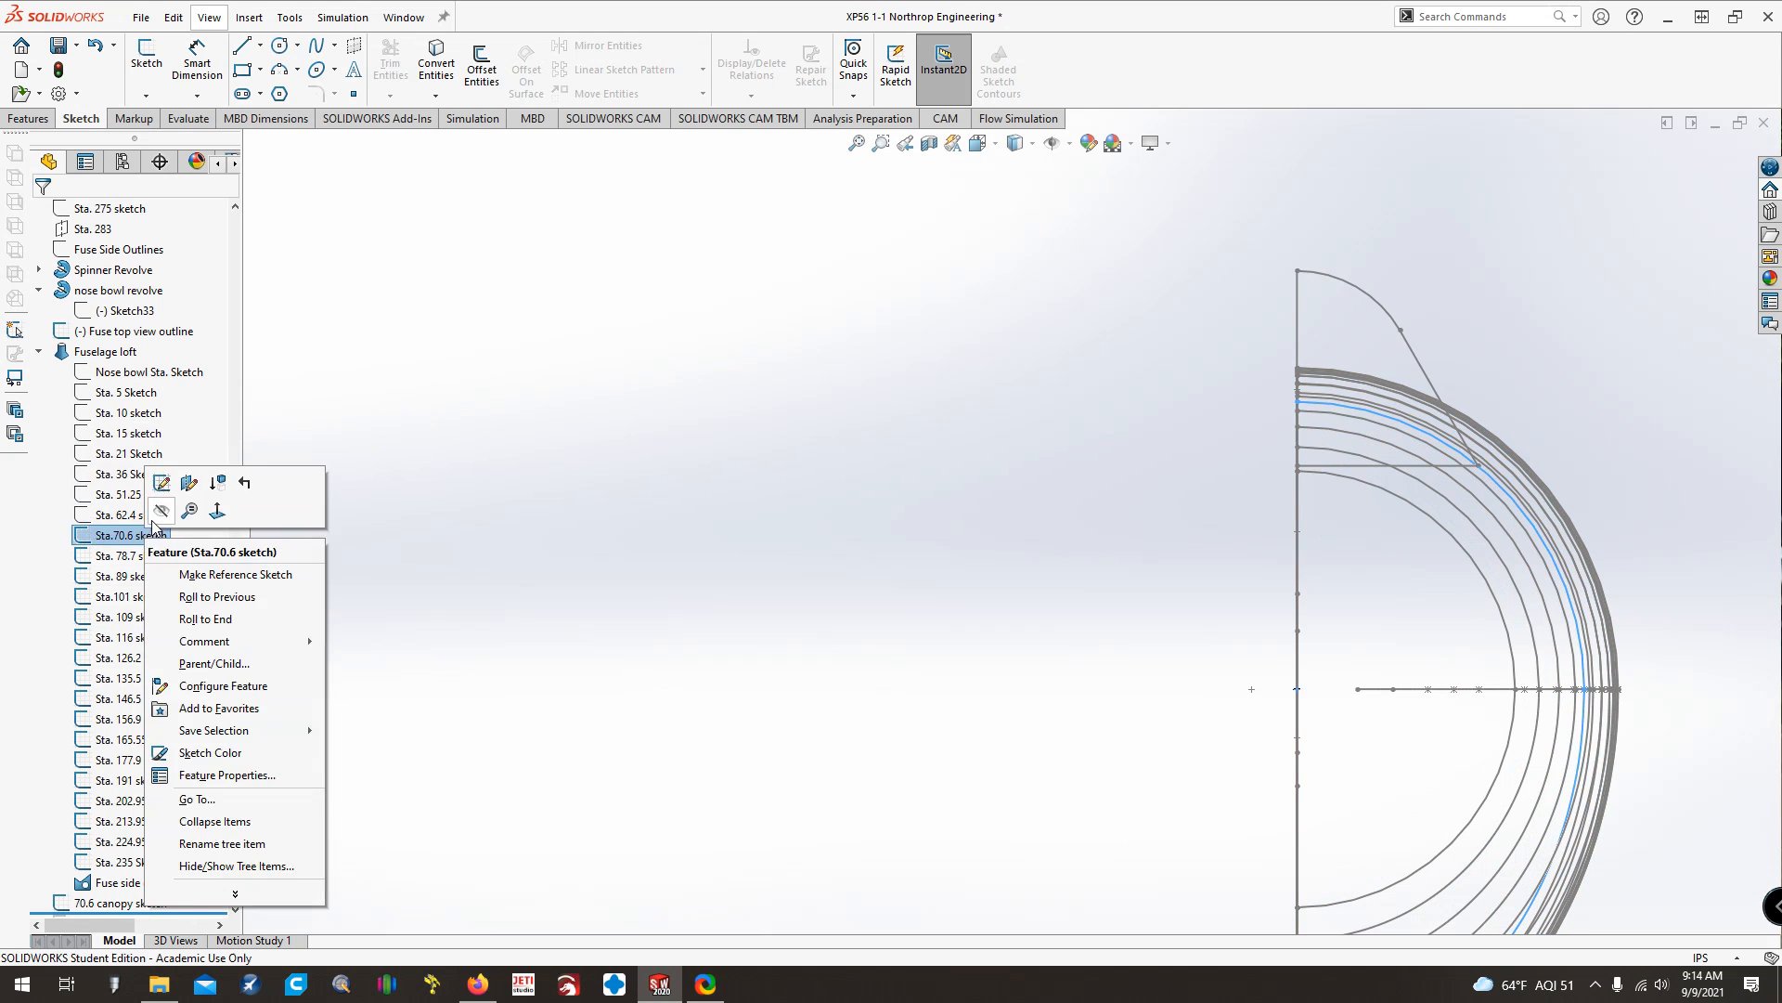
left_click(142, 511)
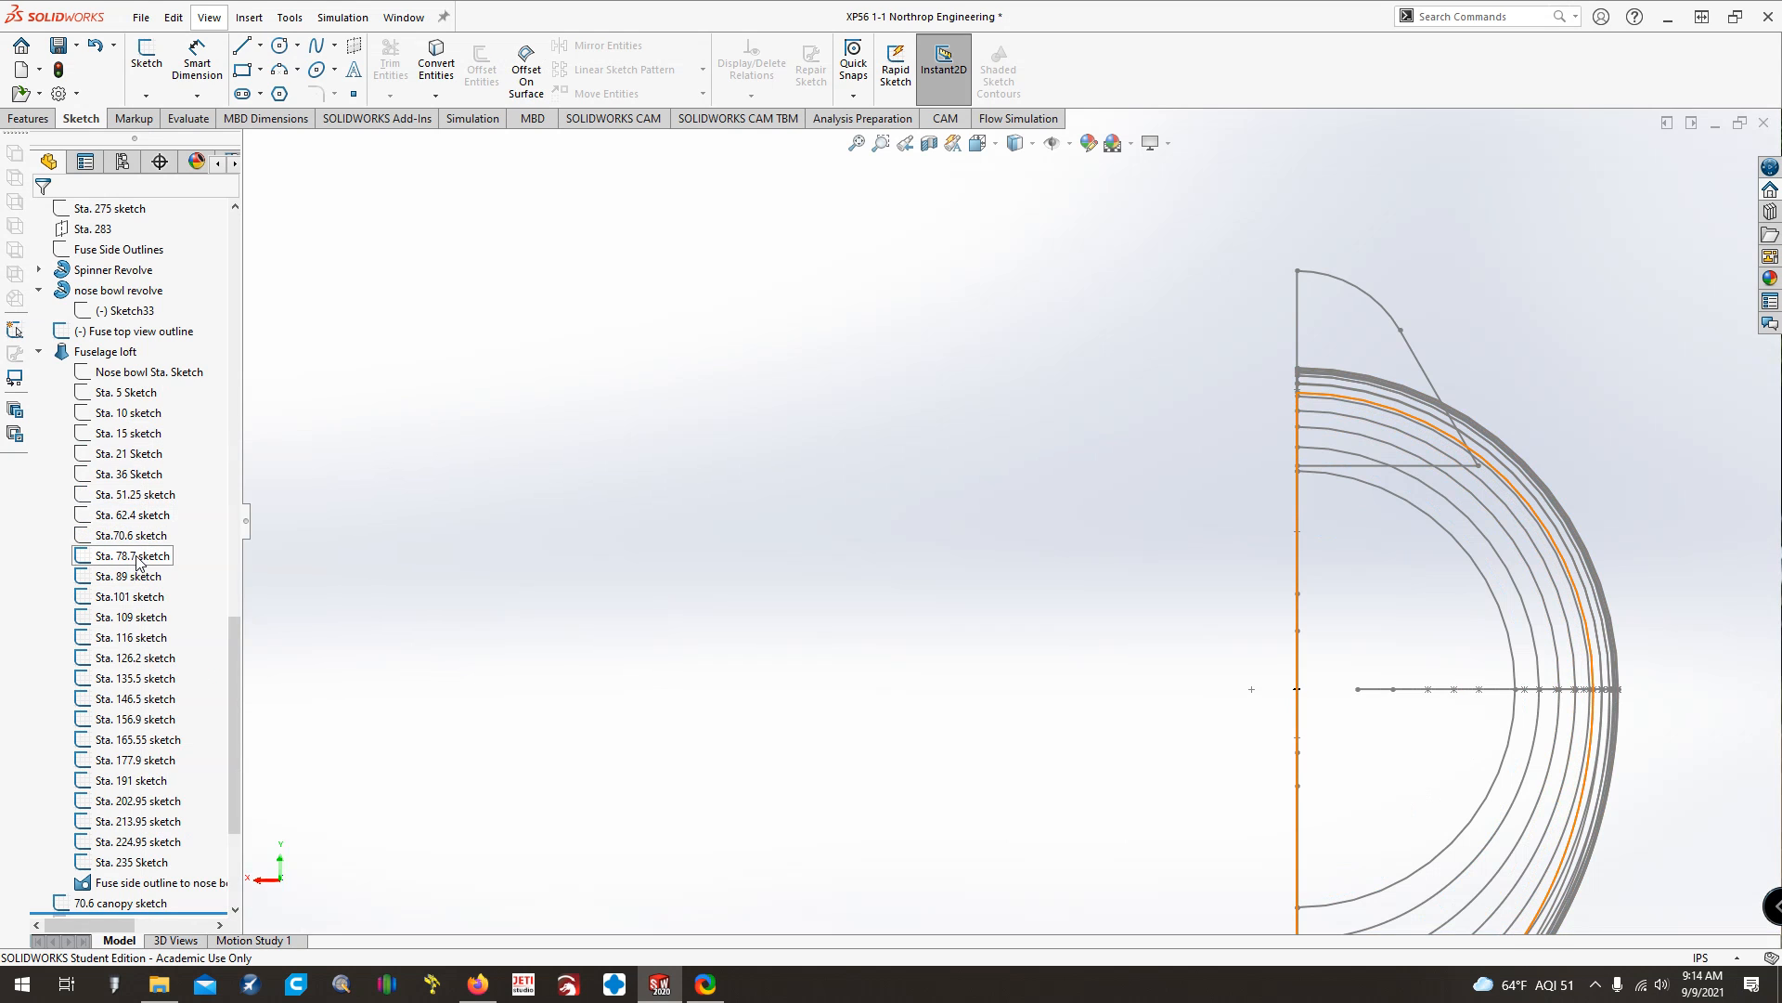
right_click(144, 554)
left_click(159, 530)
right_click(146, 577)
left_click(159, 551)
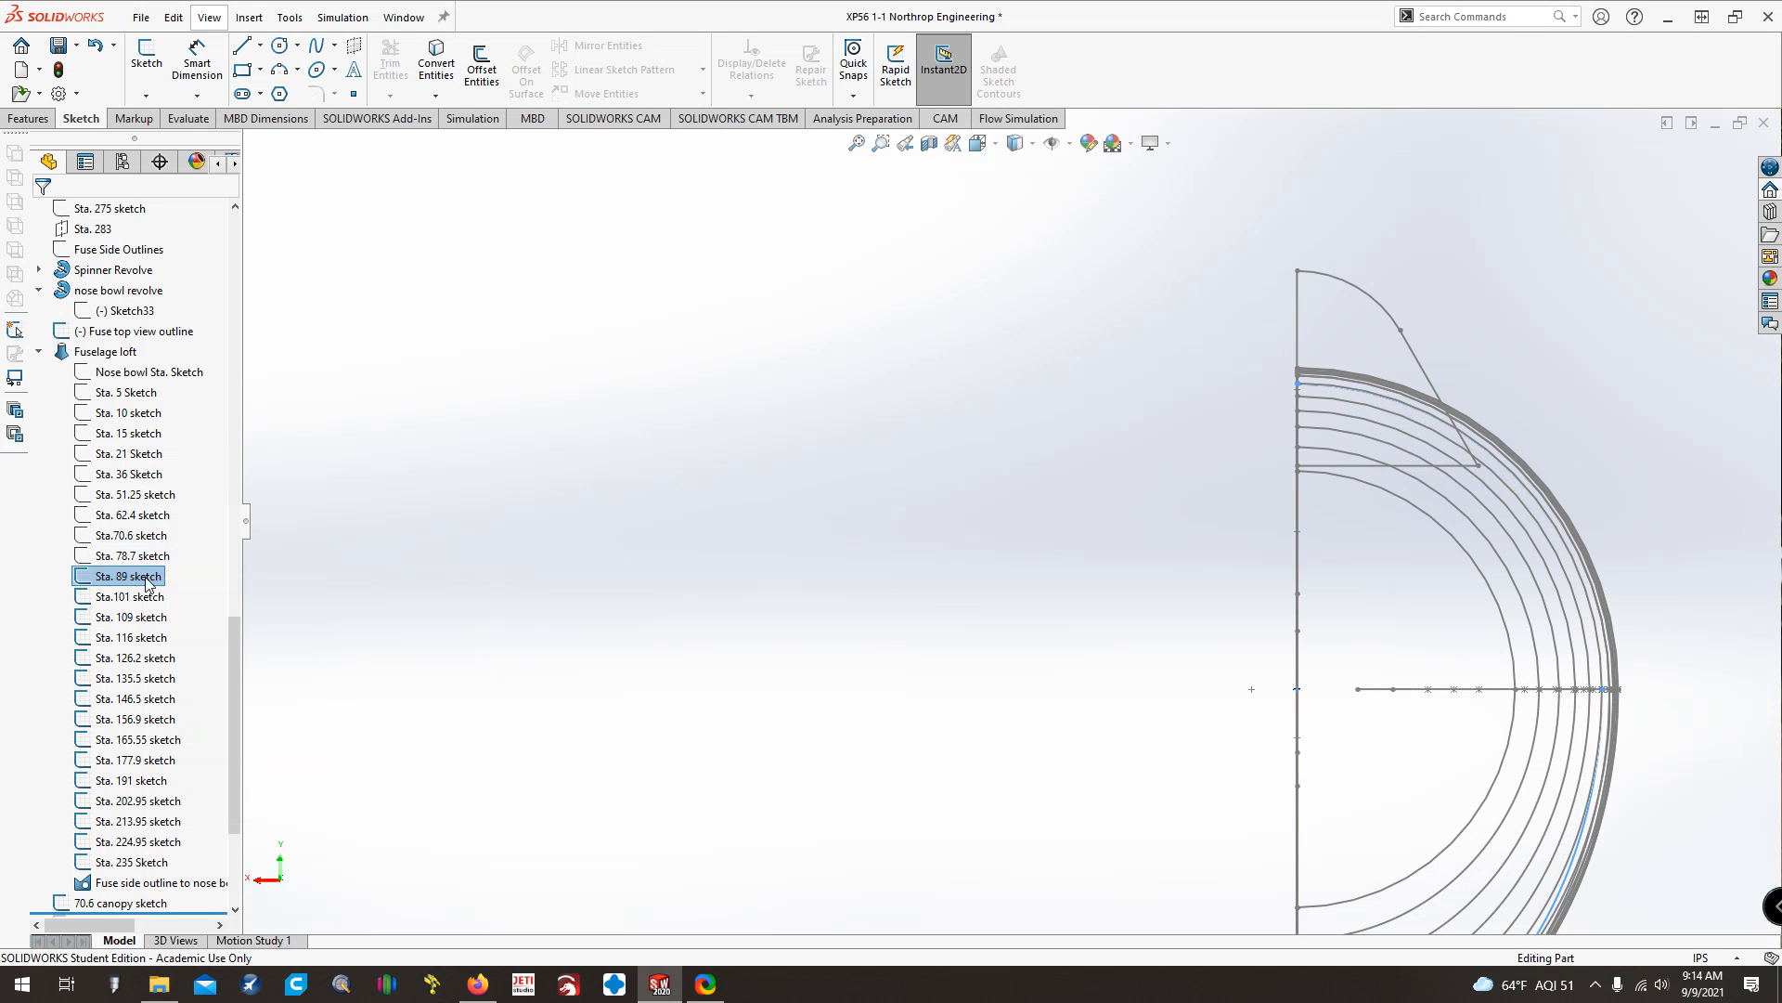
right_click(144, 597)
left_click(159, 571)
Hide the Sta. 109, Sta. 116, Sta. 126.2 and Sta. 135.5 sketches of the Fuselage loft
right_click(143, 616)
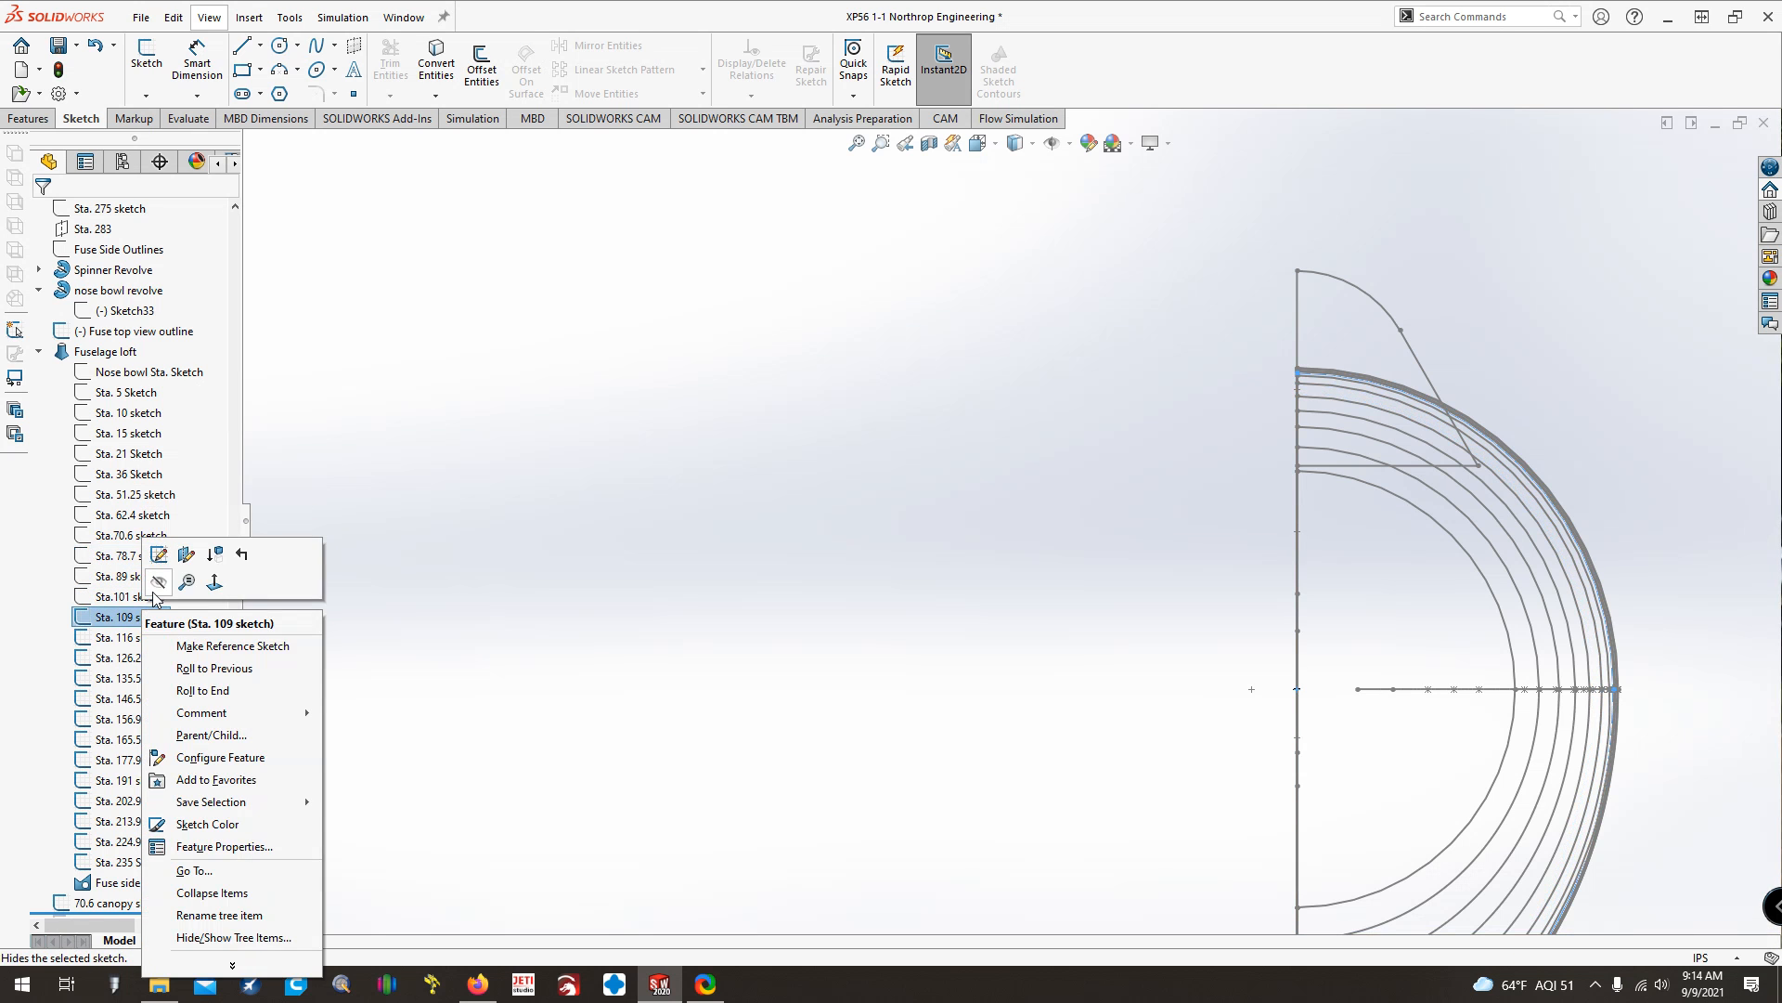
left_click(159, 590)
right_click(140, 636)
left_click(159, 611)
right_click(127, 659)
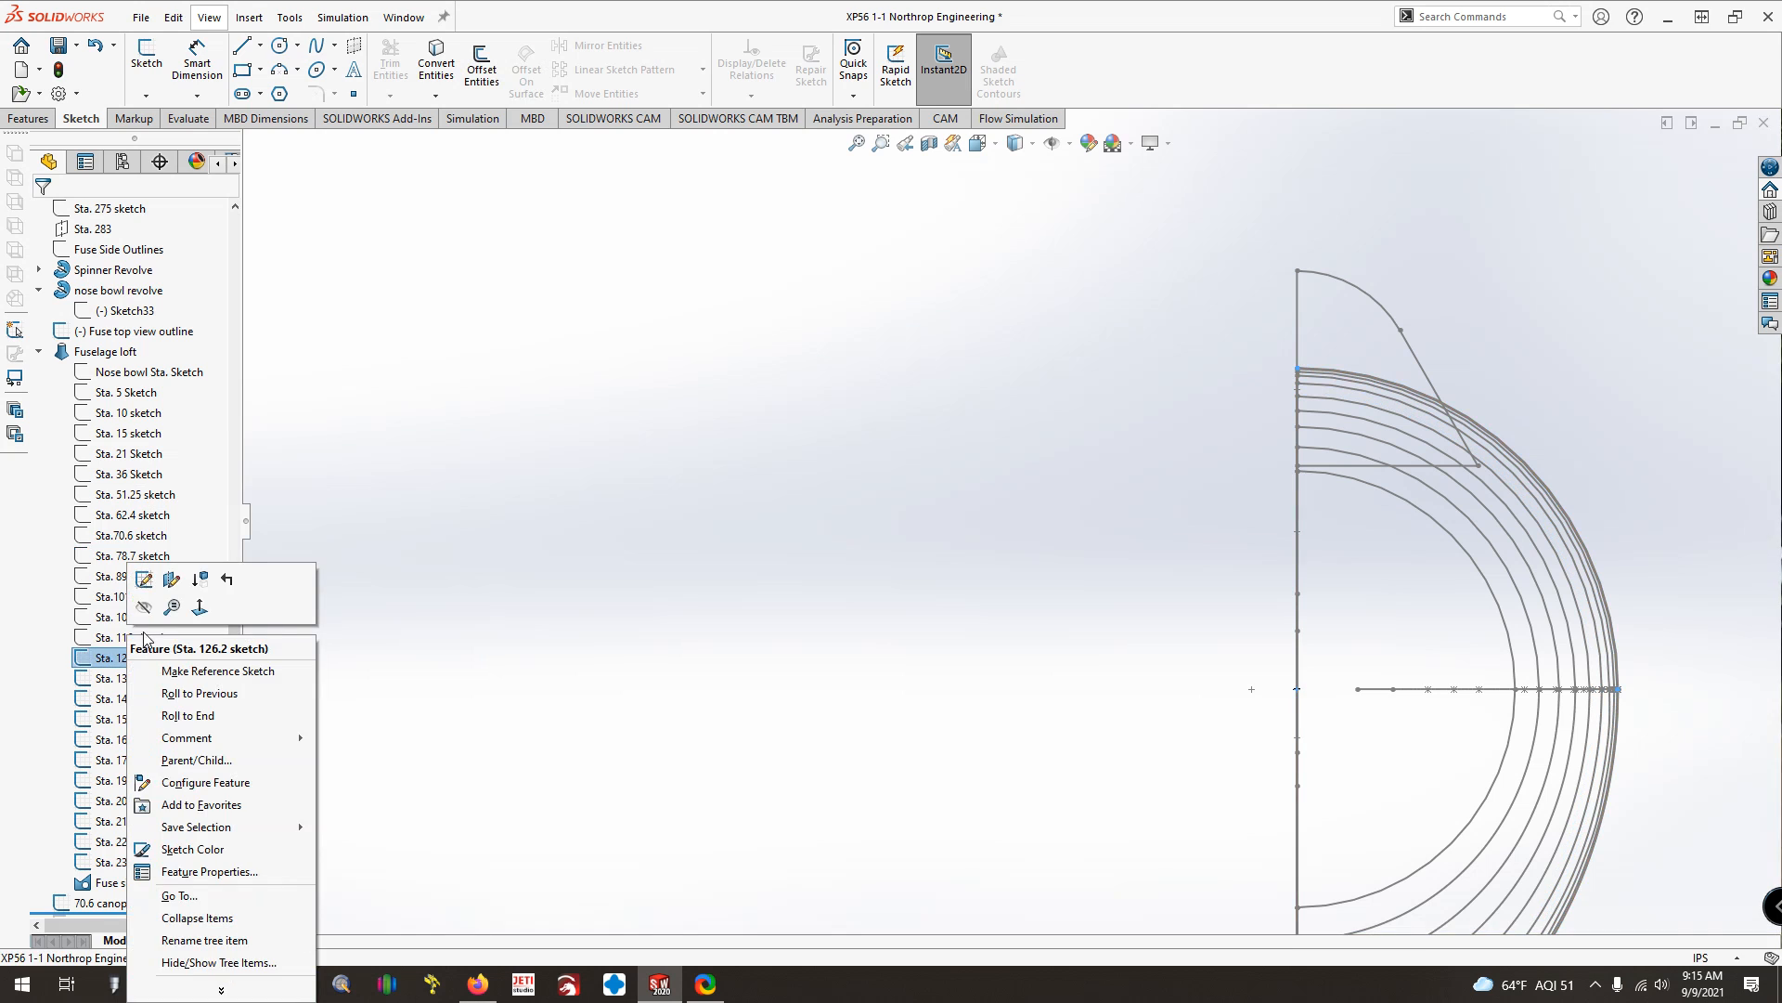
left_click(140, 606)
right_click(129, 677)
left_click(142, 608)
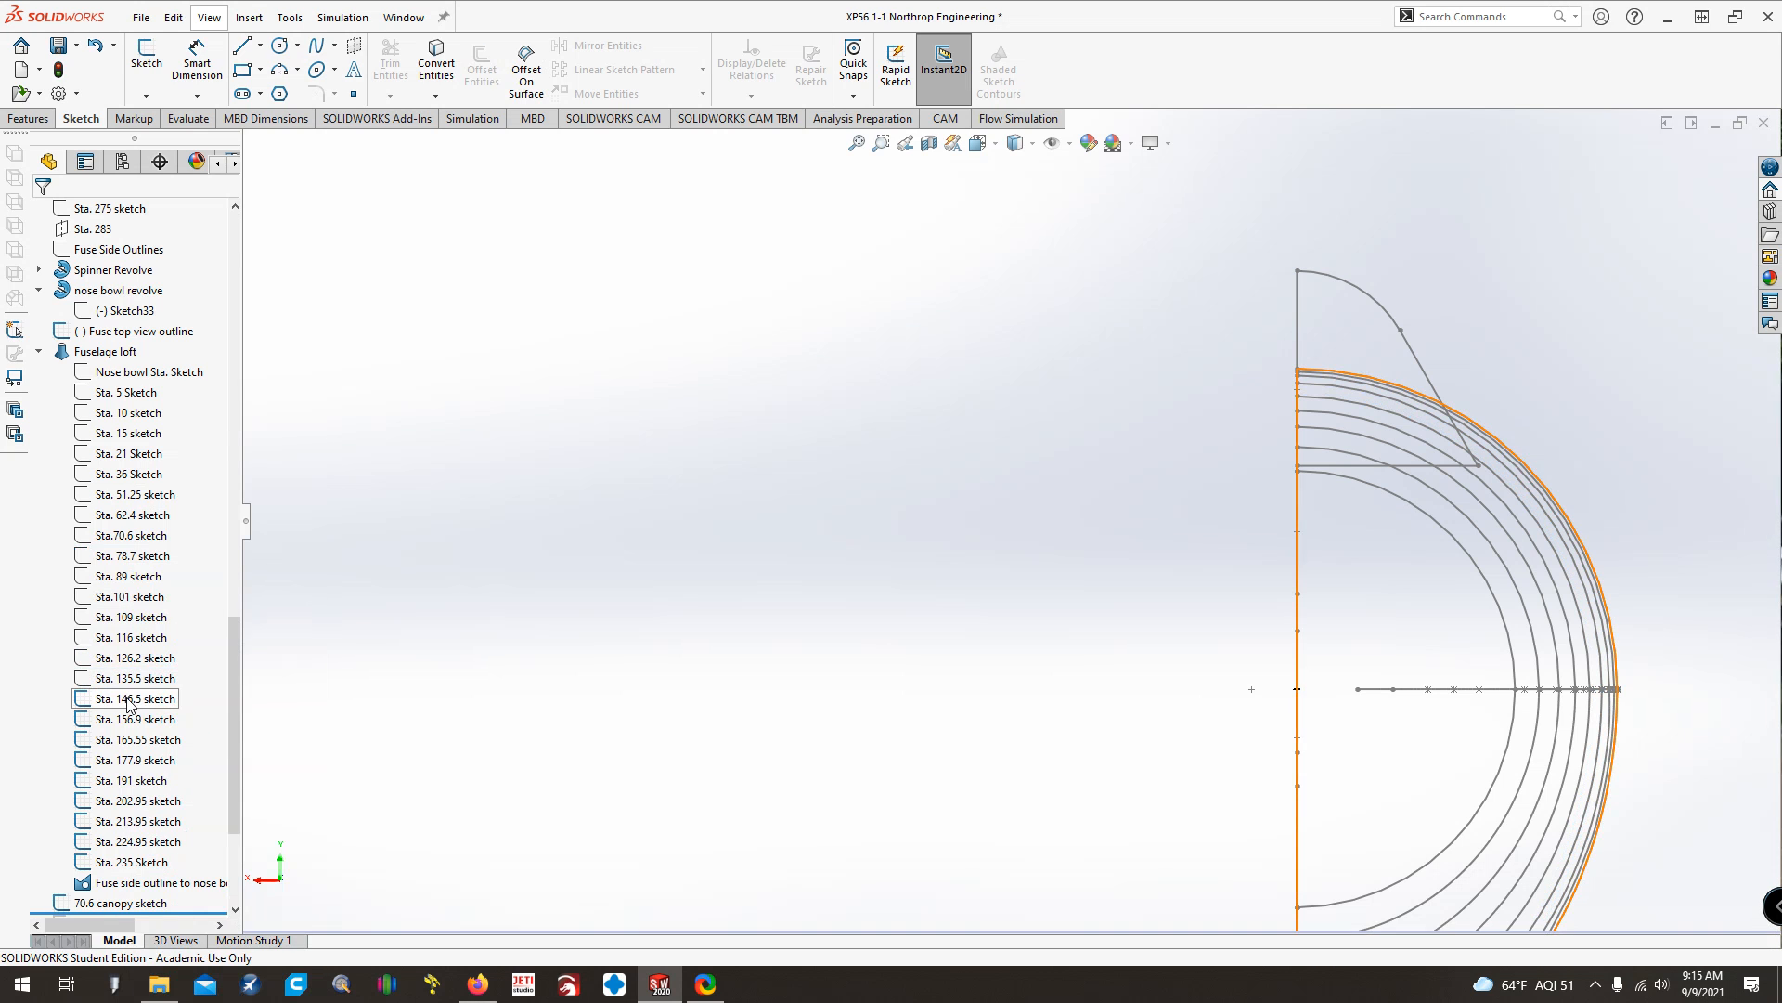
Hide the Sta. 146.5, Sta. 156.9, Sta. 165.55 and Sta. 177.9 sketches of the Fuselage loft
right_click(132, 698)
left_click(143, 607)
right_click(132, 718)
left_click(146, 606)
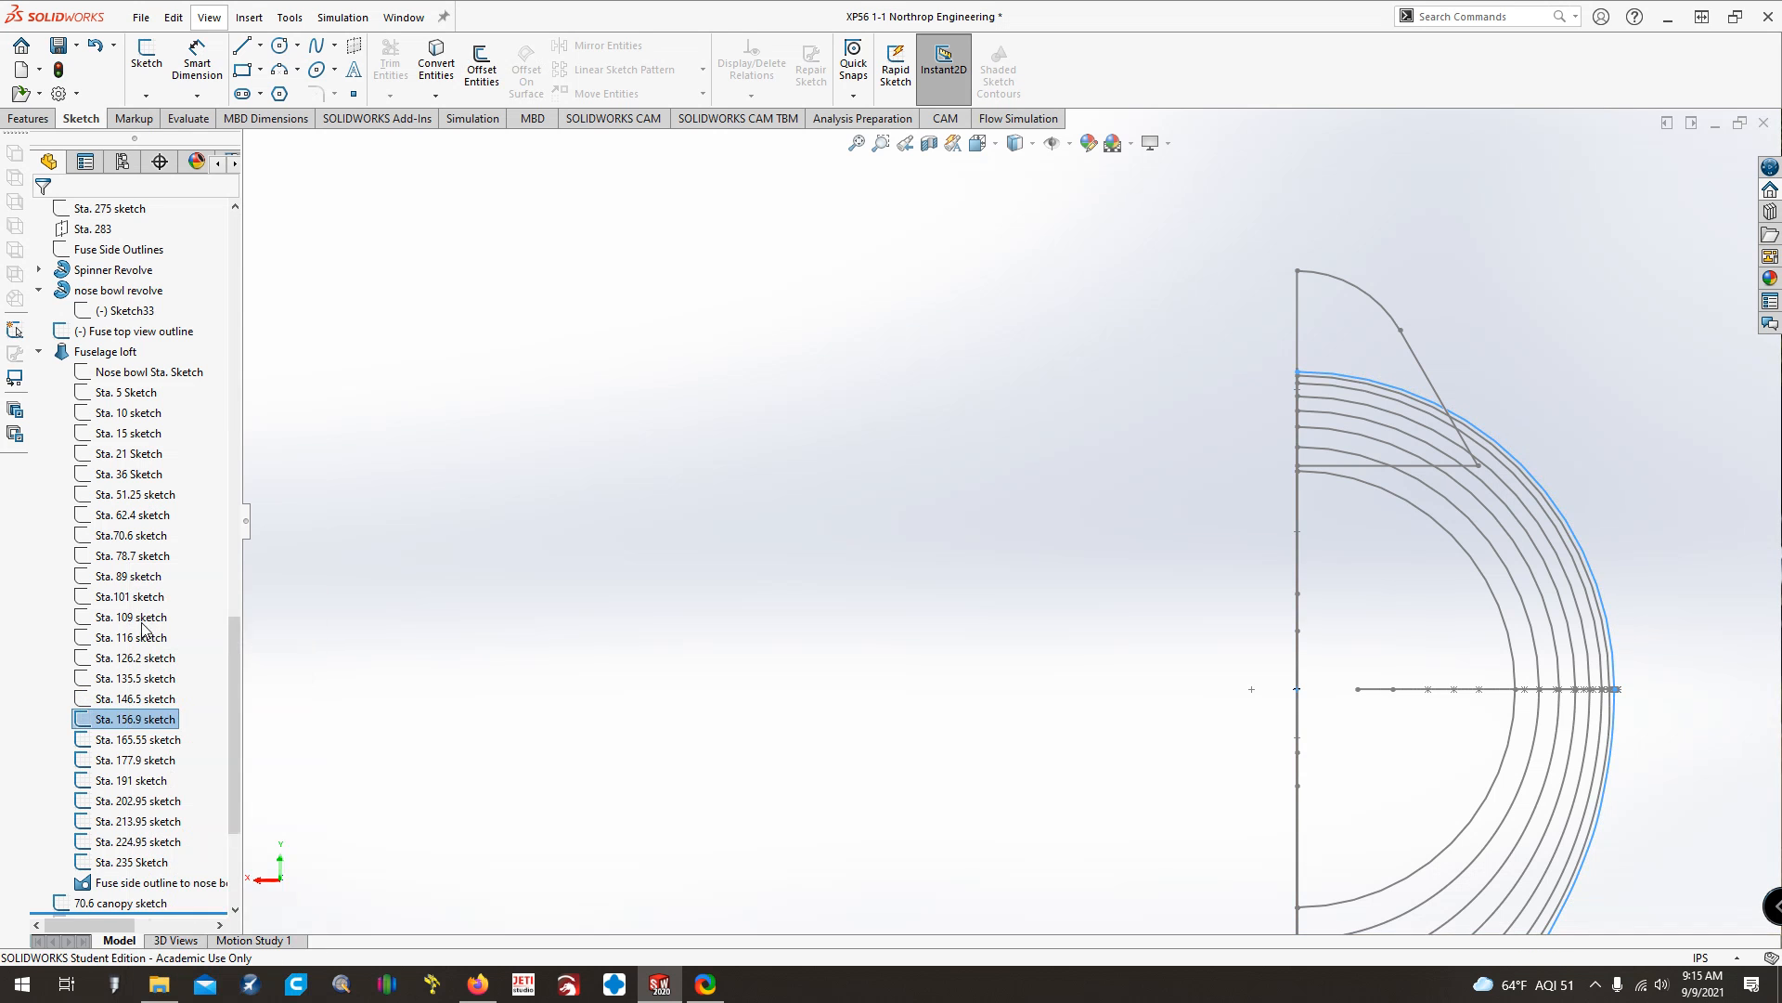
right_click(132, 738)
left_click(146, 606)
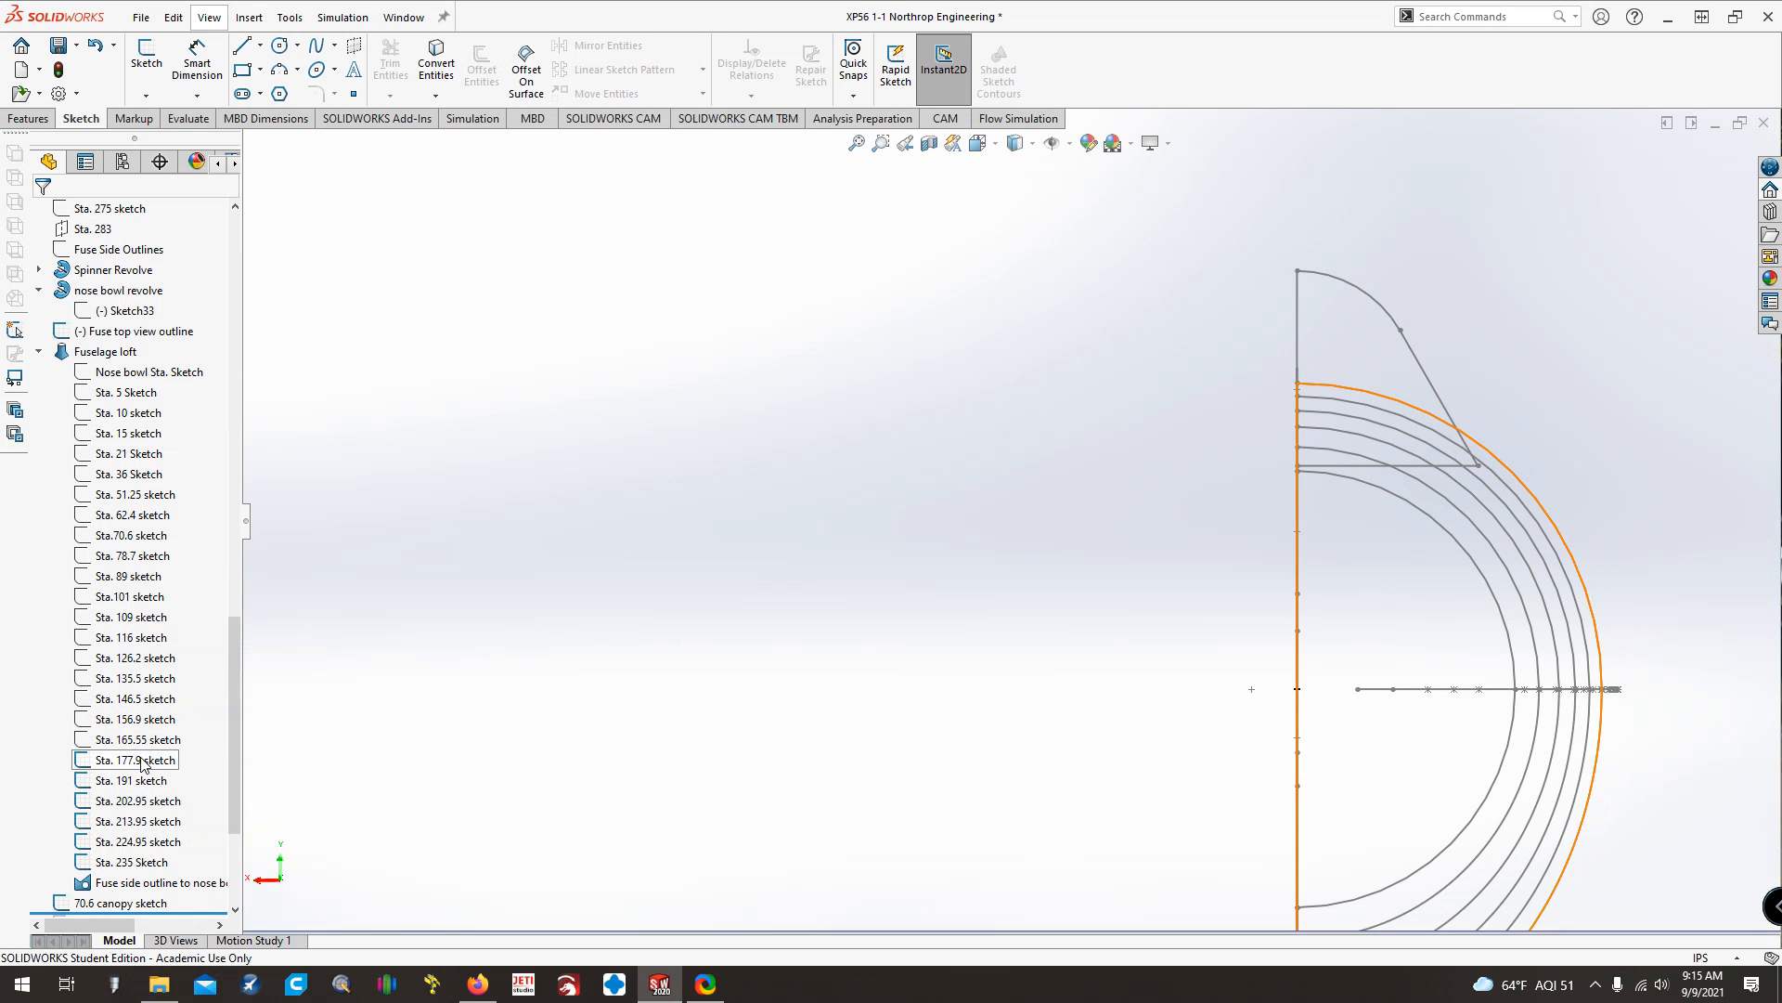
right_click(146, 760)
left_click(146, 606)
Hide the Sta. 191, Sta. 202.95 and Sta. 213.95 sketches of the Fuselage loft
left_click(140, 782)
right_click(140, 781)
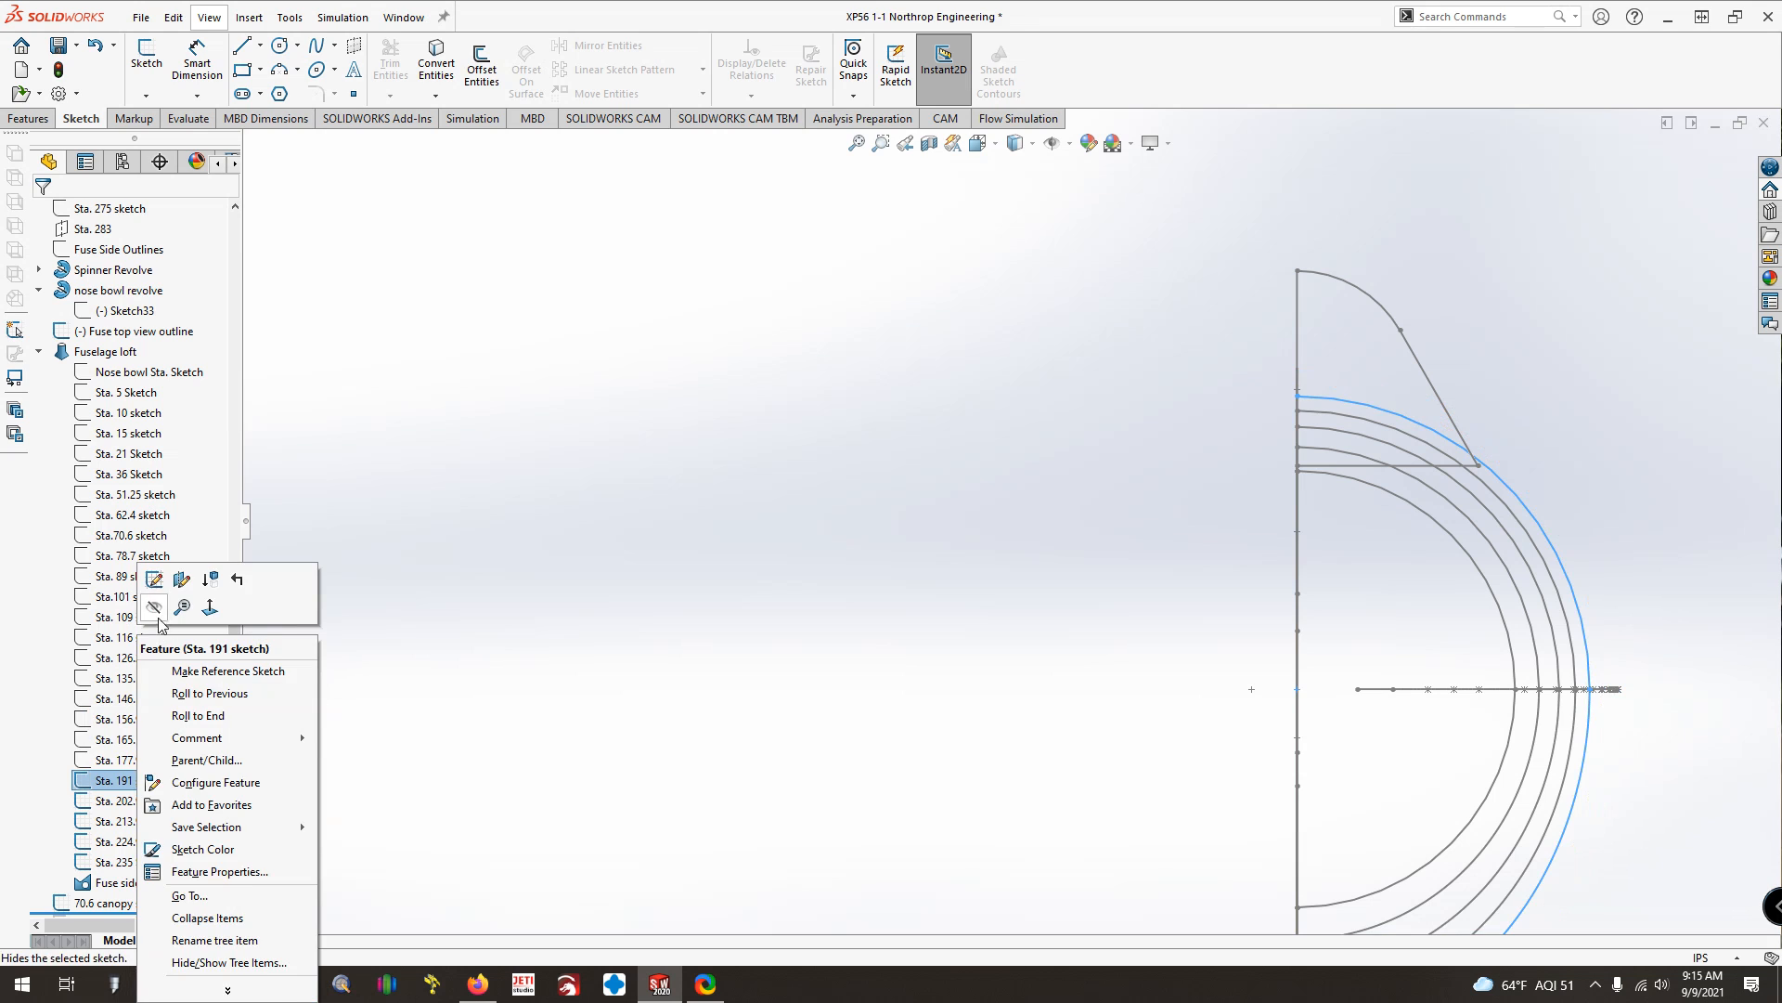
left_click(146, 606)
left_click(139, 800)
right_click(164, 800)
left_click(173, 606)
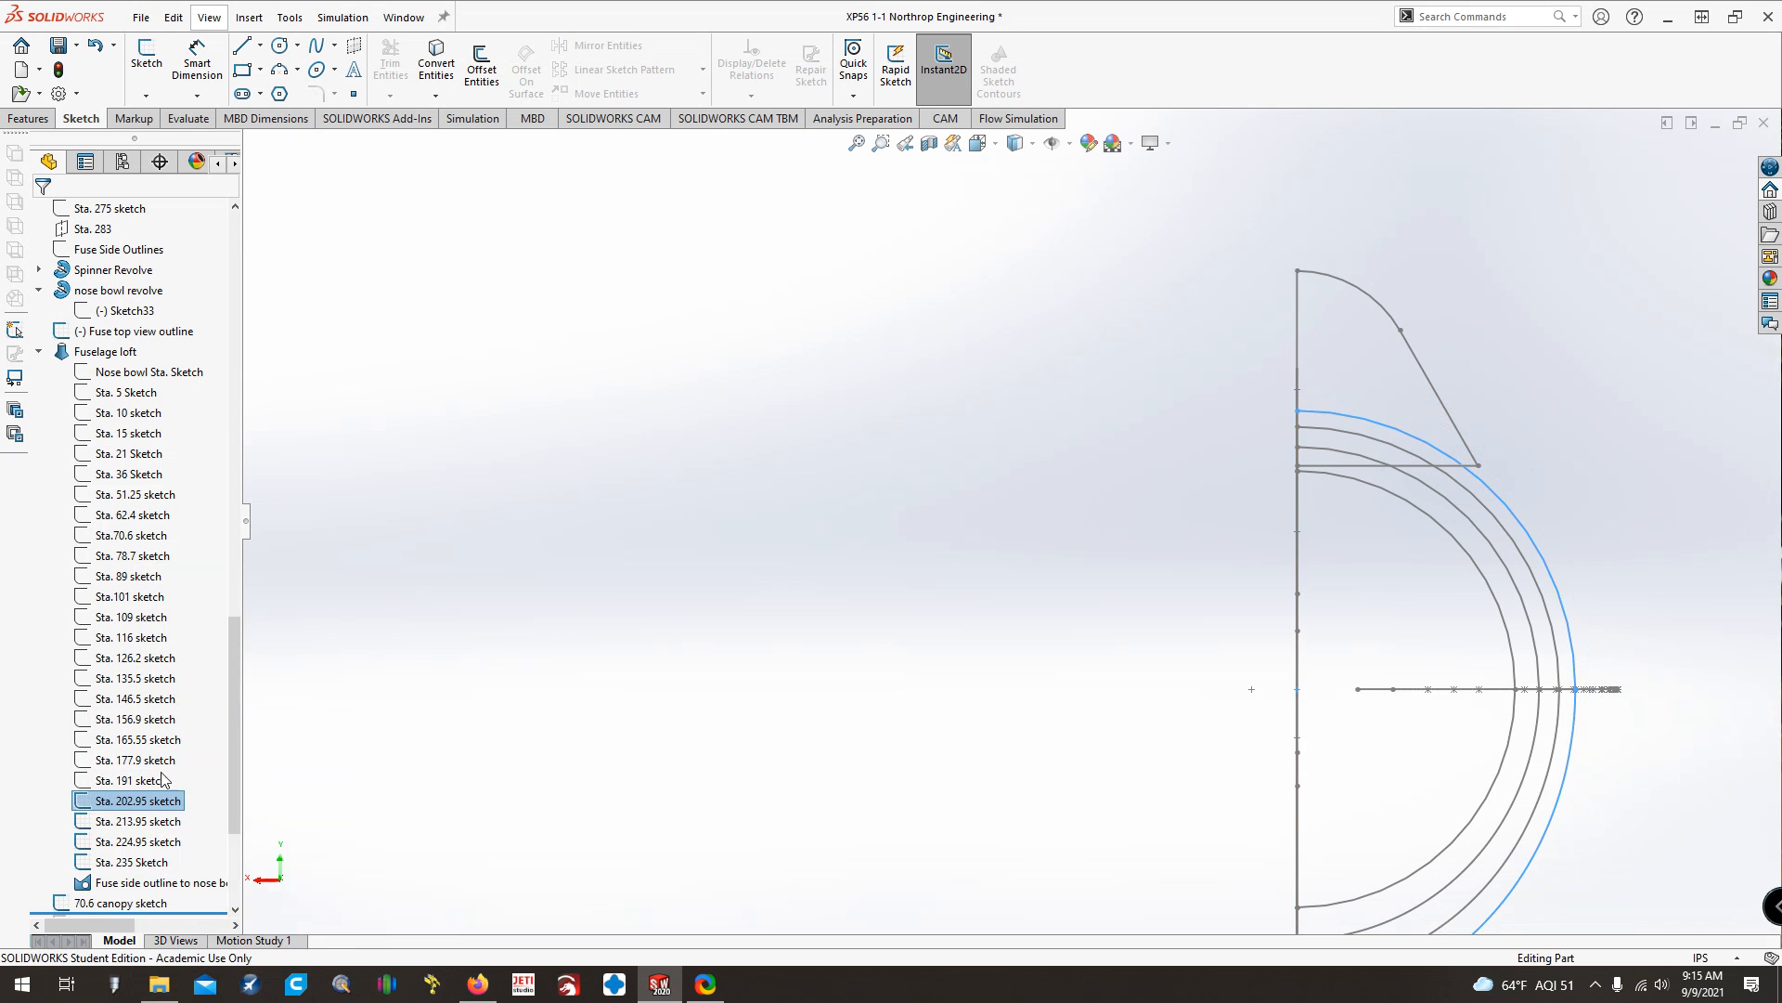
left_click(140, 821)
right_click(139, 820)
left_click(146, 606)
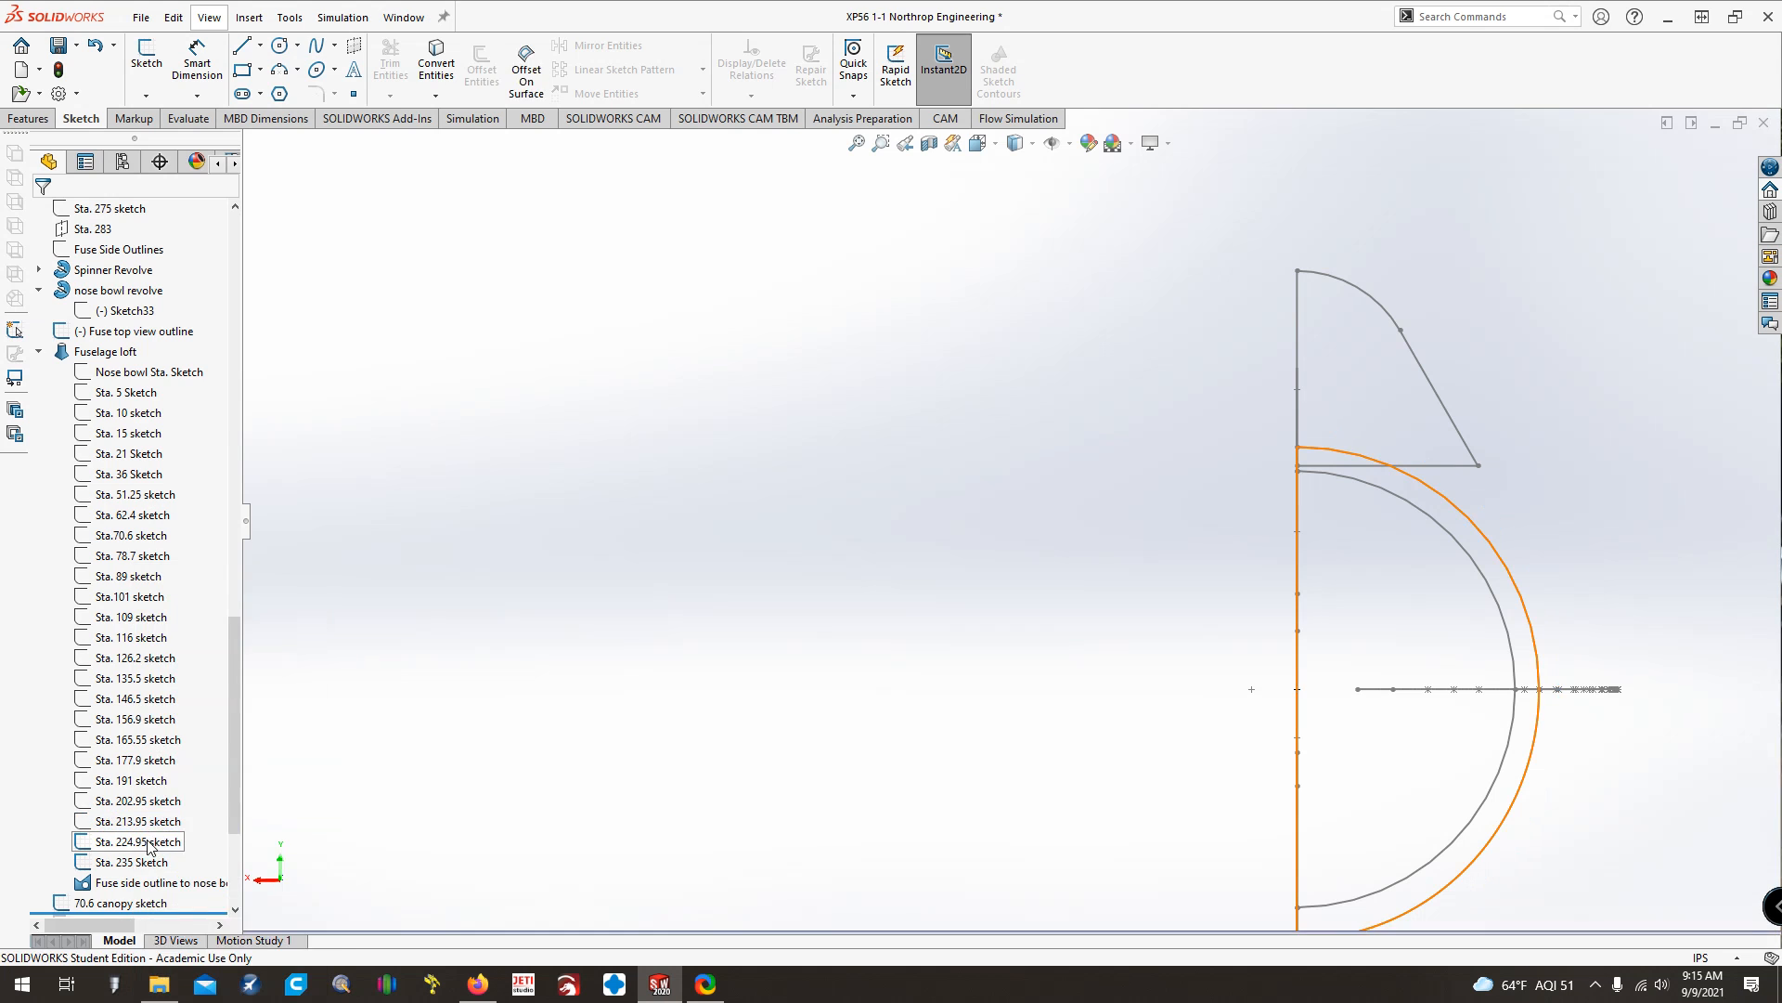
Hide the Sta. 224.95 and Sta. 235 sketches and the fuselage side outline sketch of the Fuselage loft
right_click(139, 841)
left_click(146, 607)
right_click(113, 866)
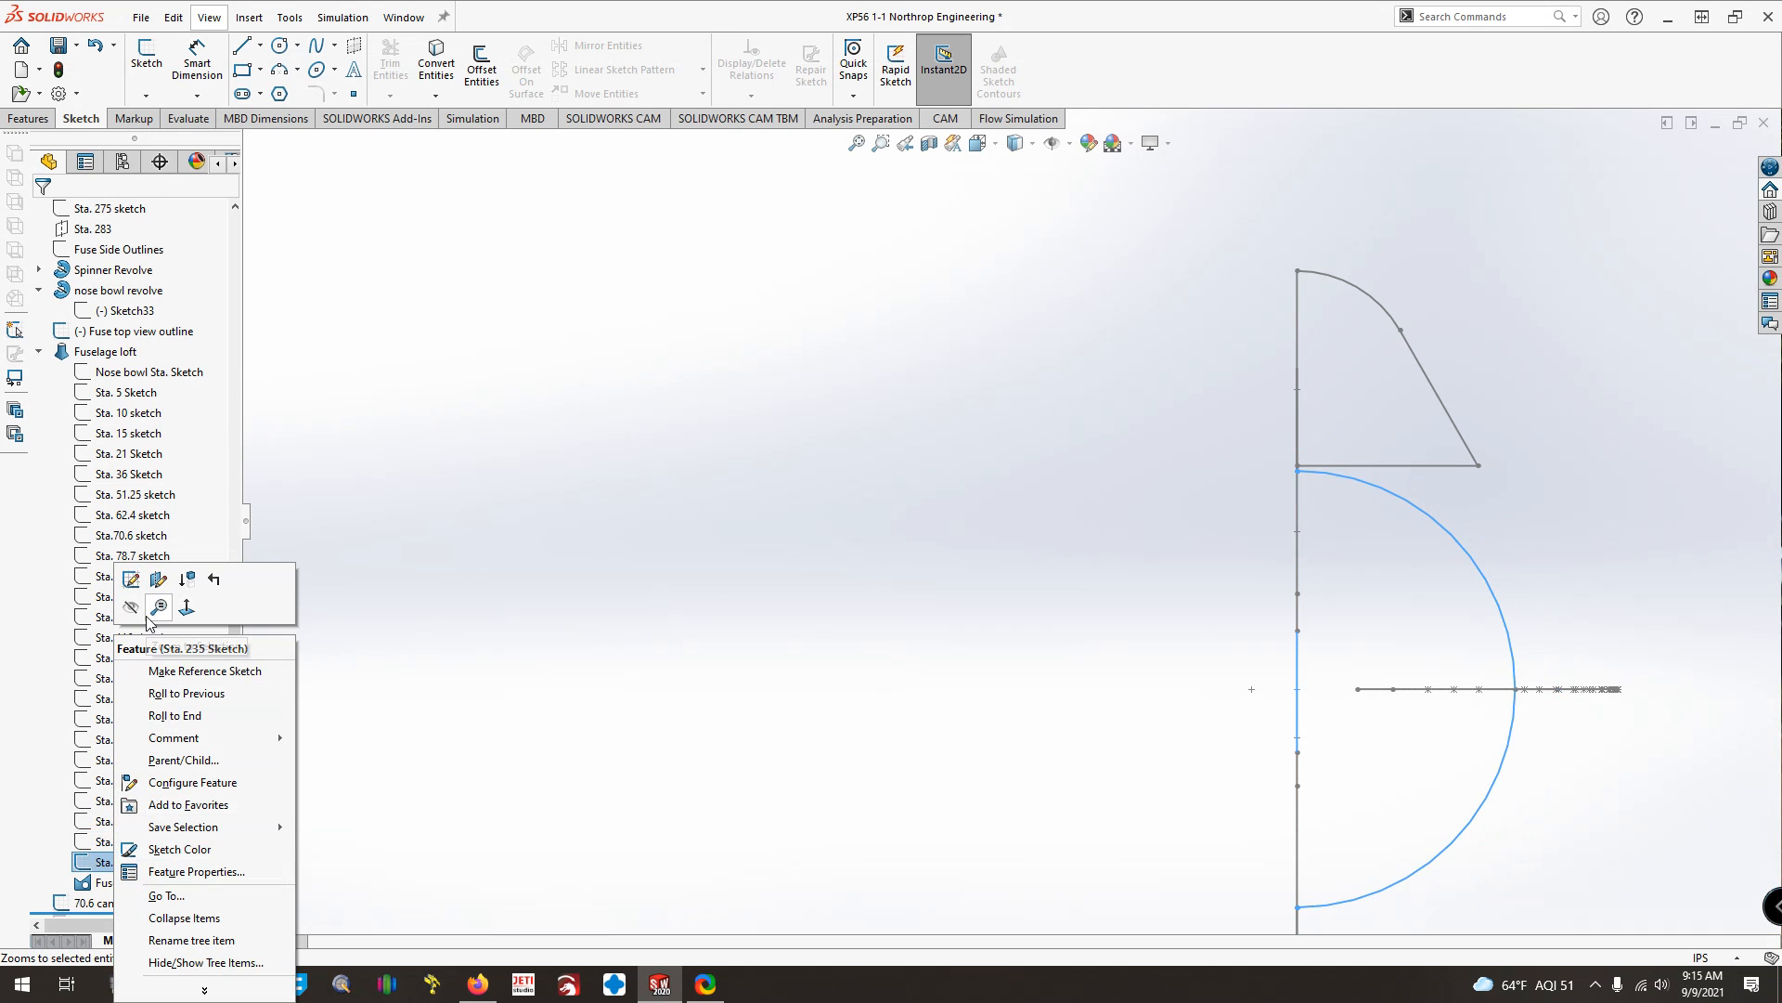
left_click(146, 606)
right_click(145, 882)
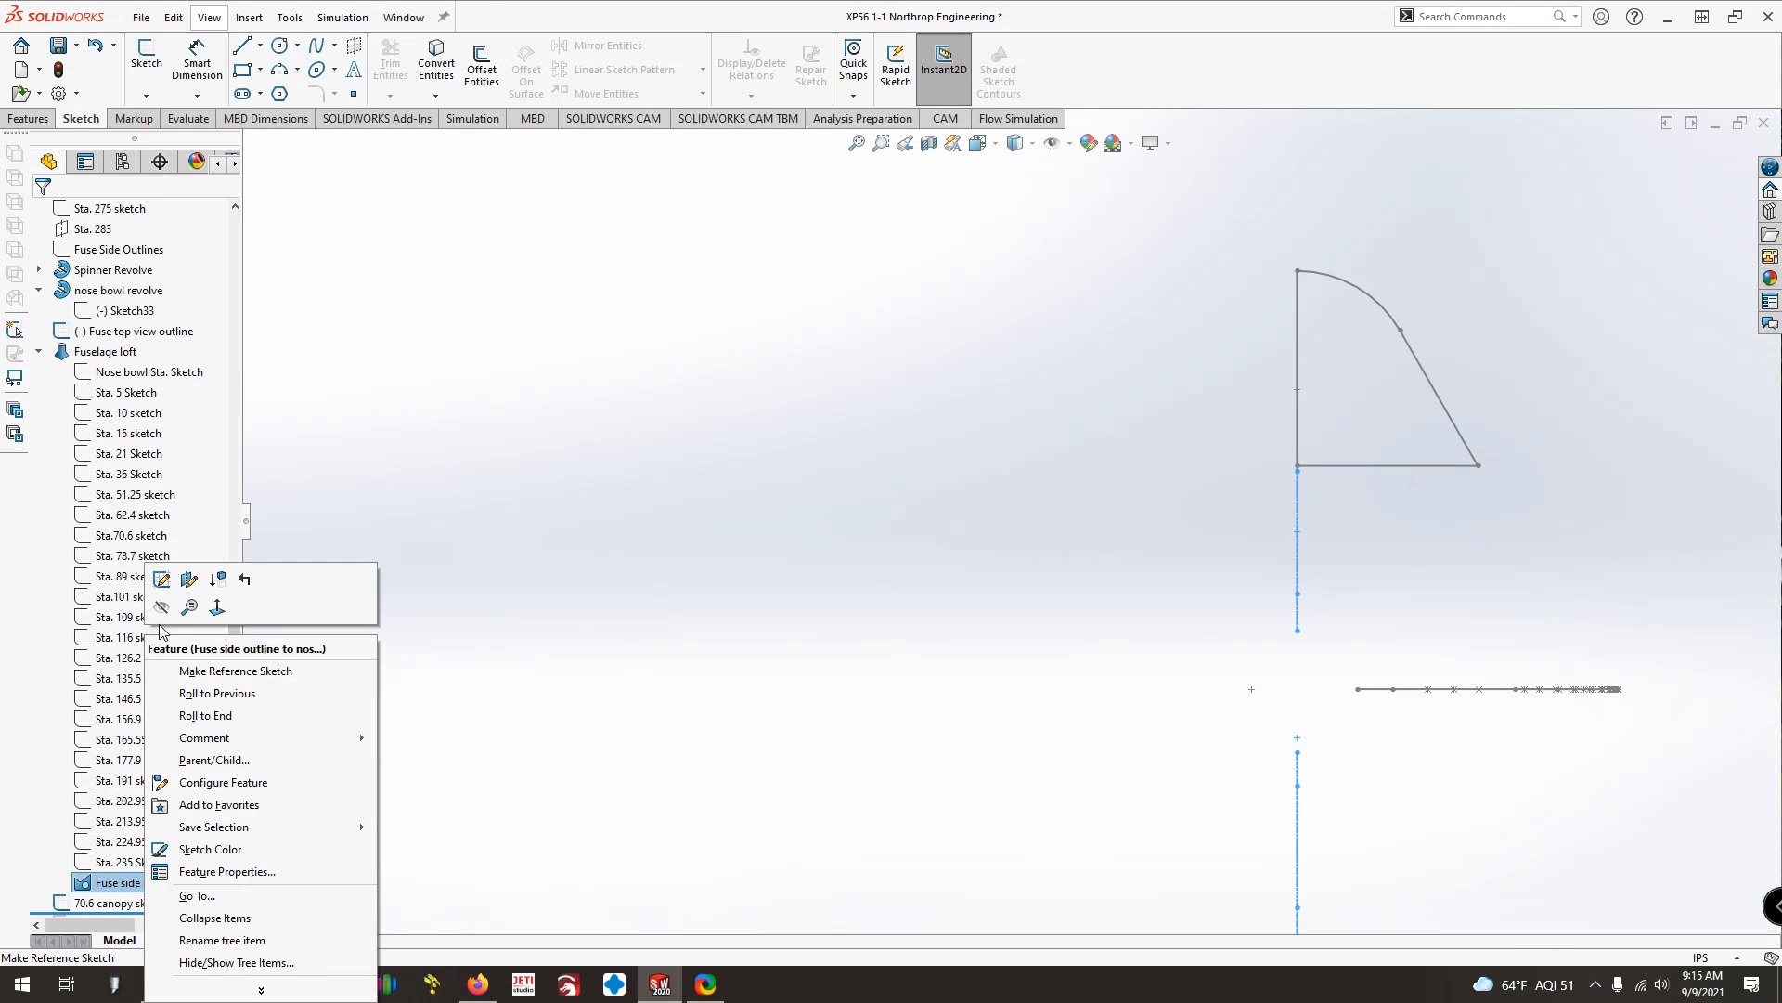
left_click(146, 606)
Collapse the Fuselage loft and roll the model history forward past the 177.9 canopy sketch
left_click(38, 351)
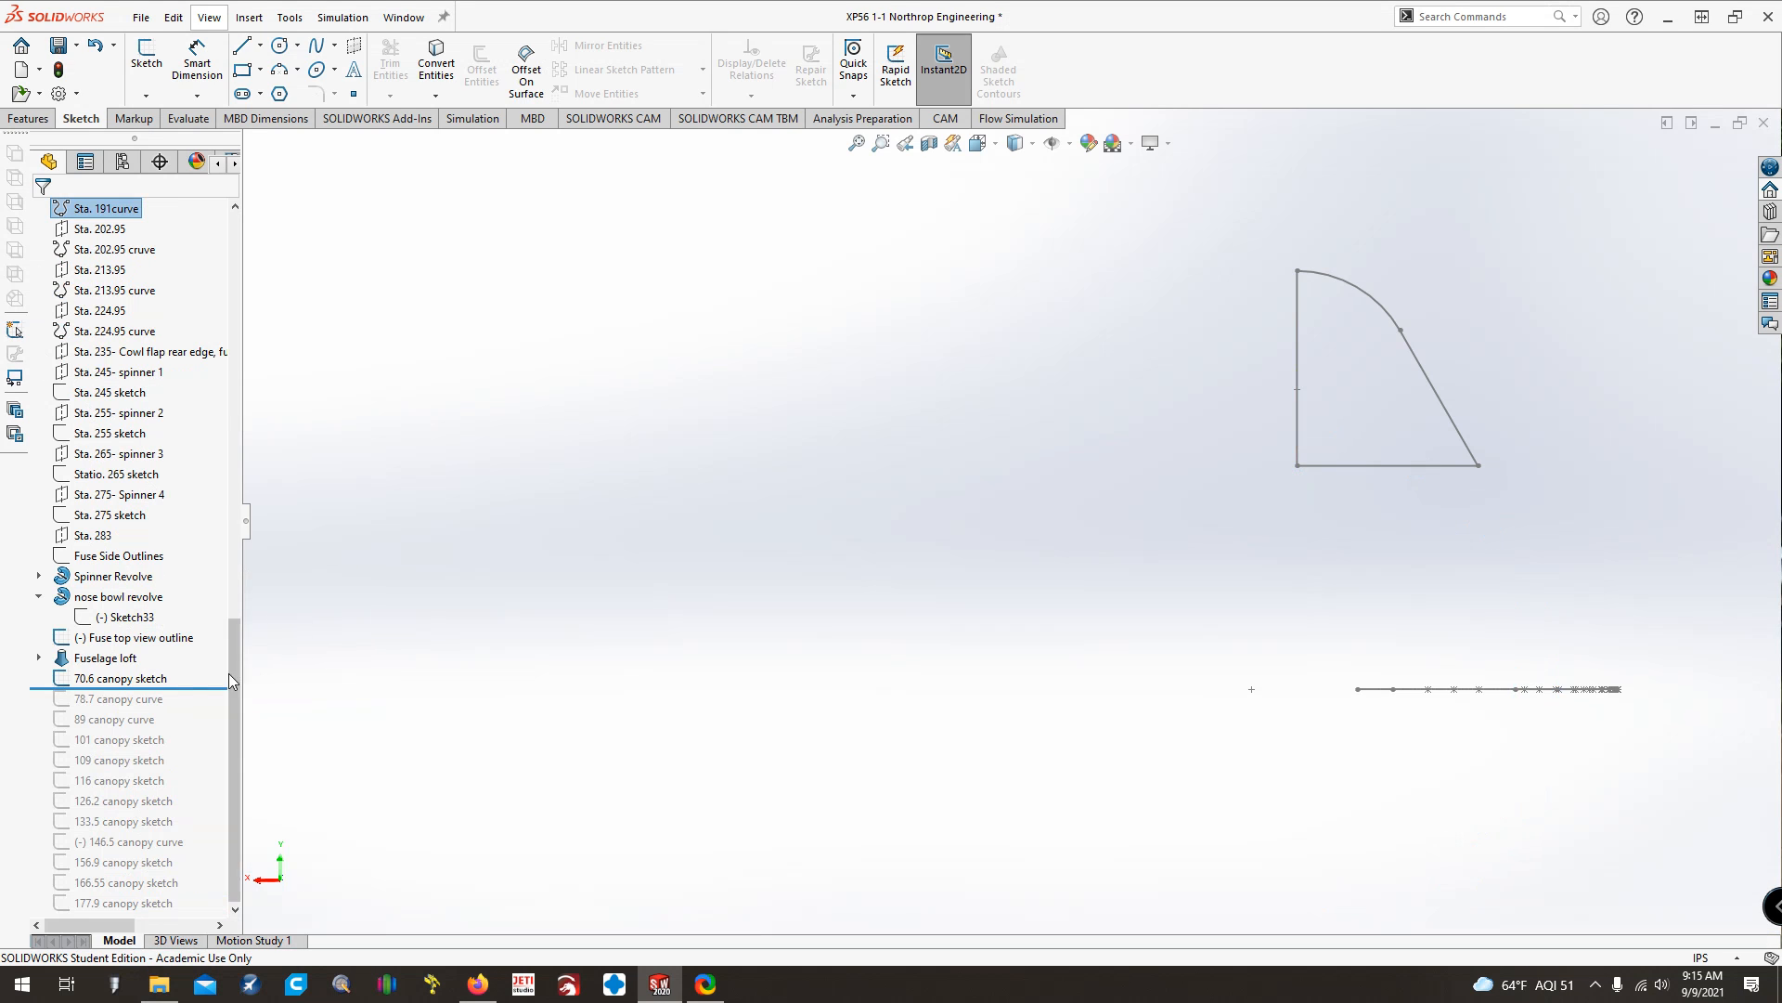
left_click_drag(212, 688, 209, 915)
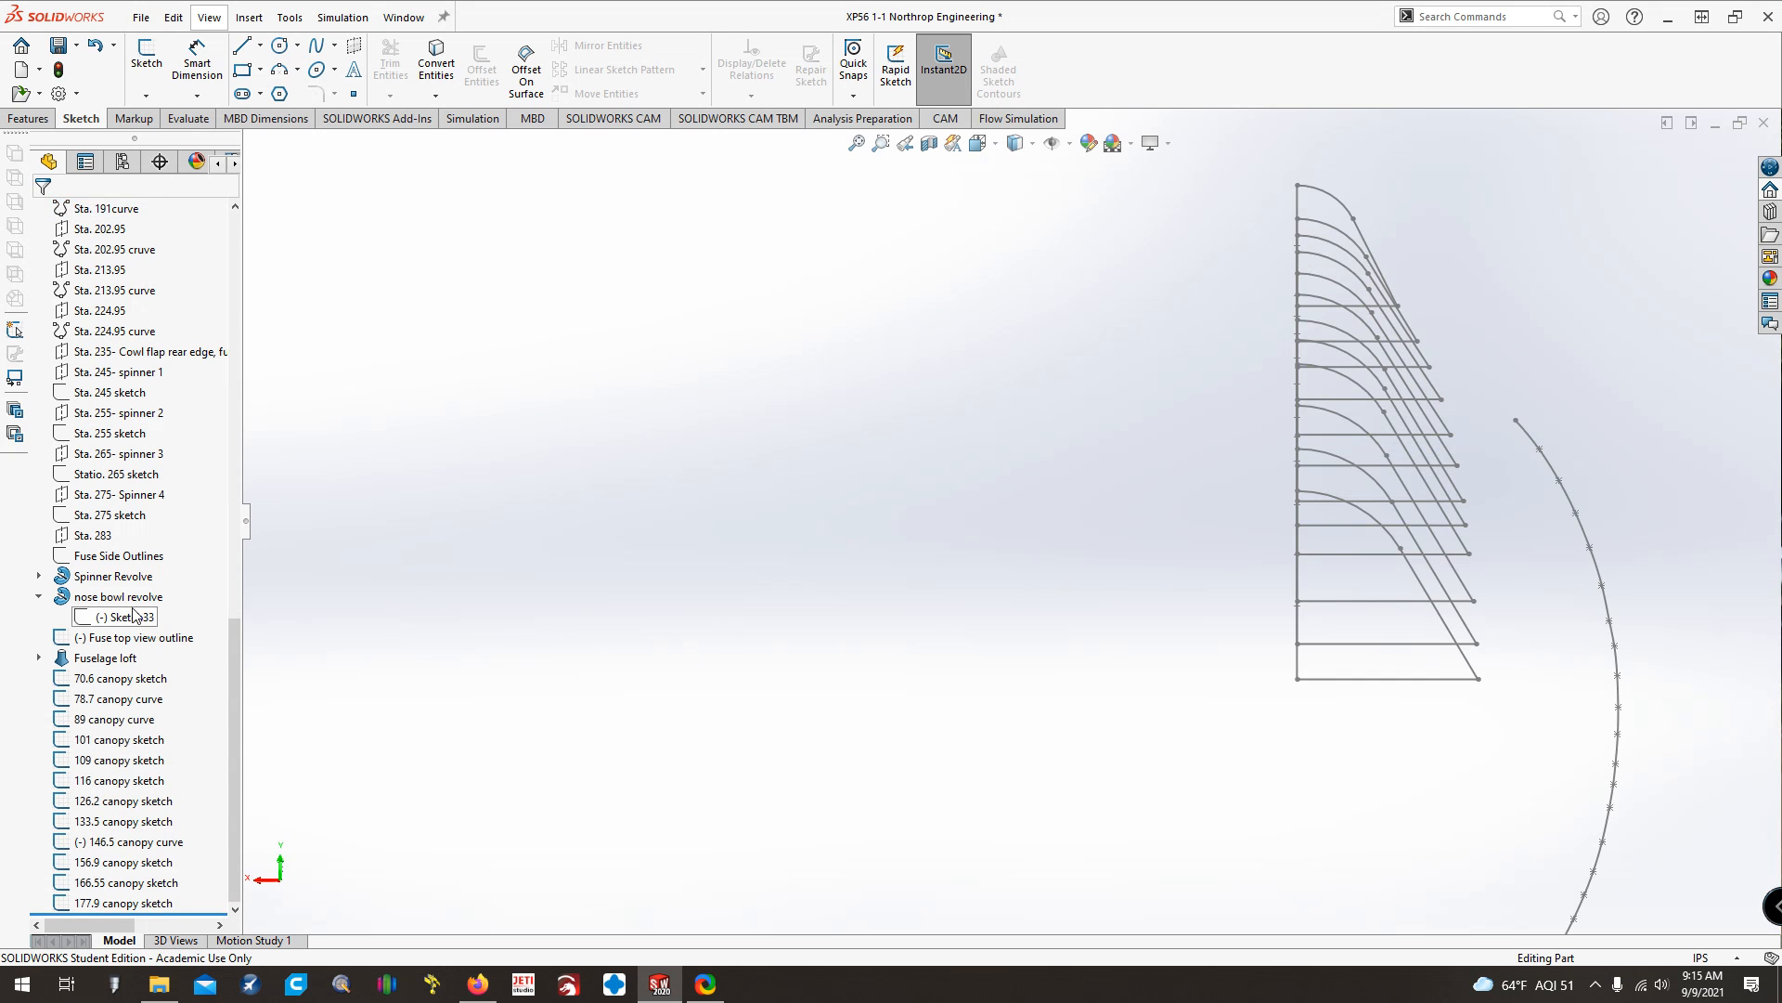
Collapse the nose bowl revolve and hide the Fuse top view outline sketch
left_click(43, 596)
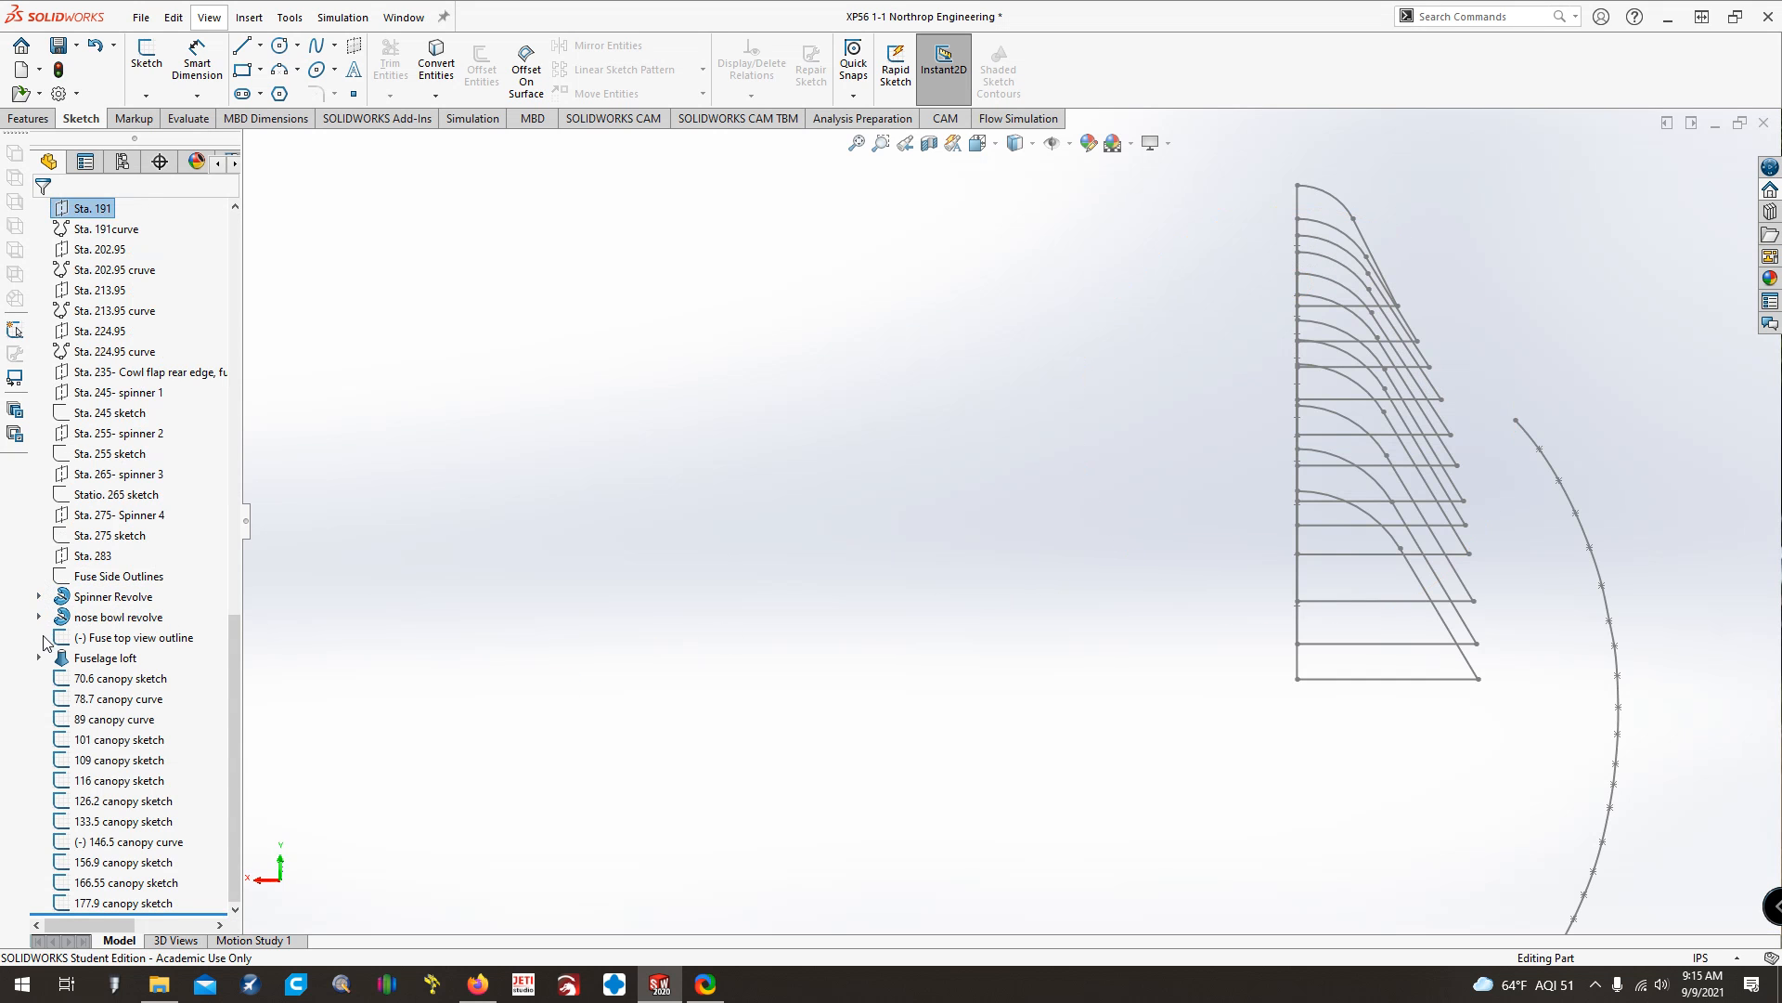
right_click(104, 640)
left_click(111, 585)
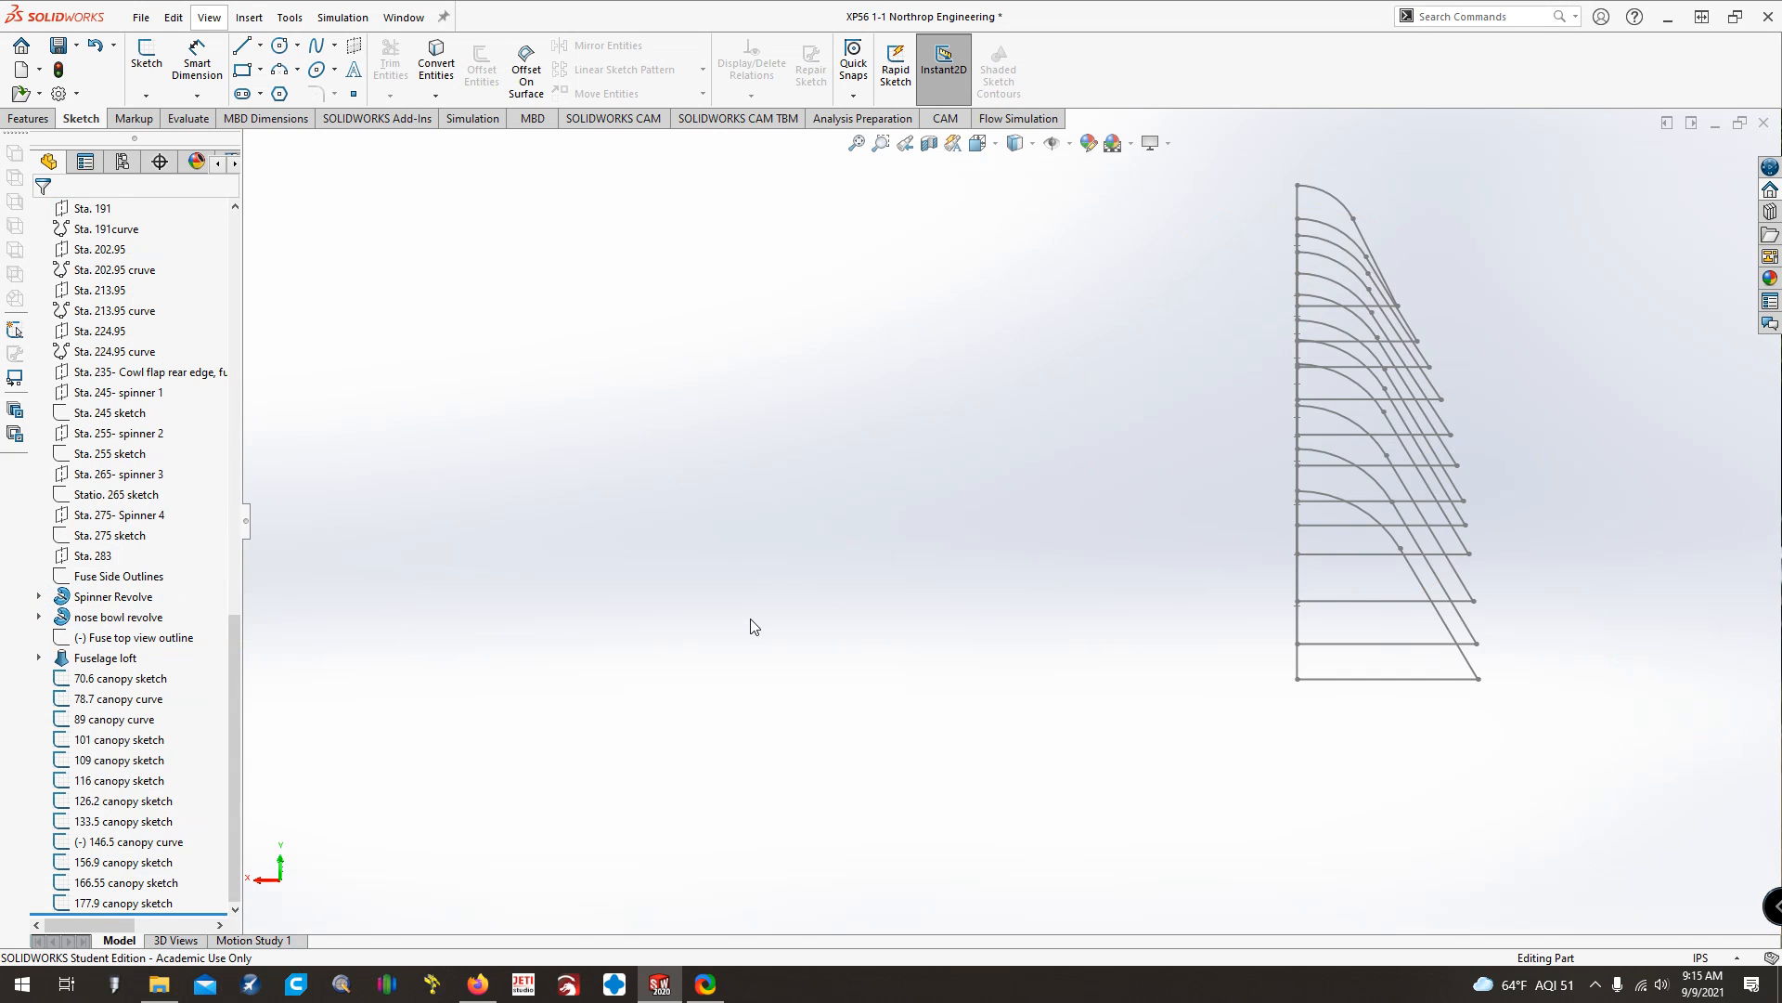
key("ctrl+3")
key("Left")
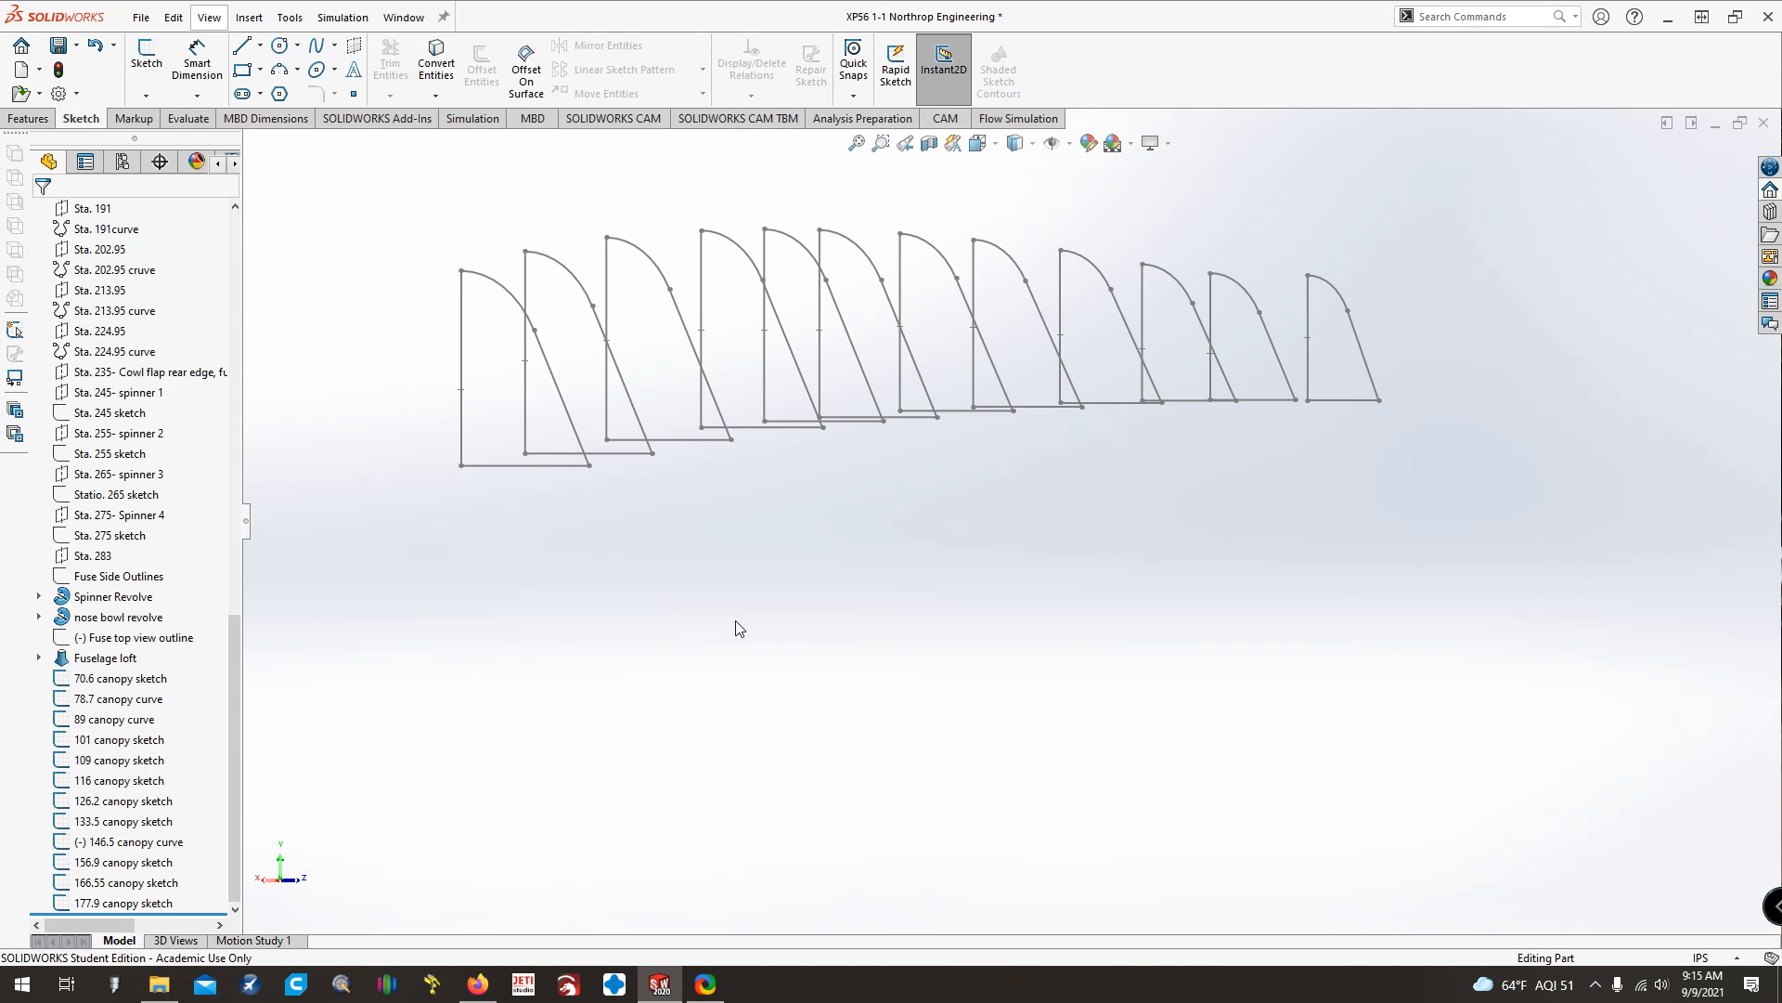
key("Left")
scroll(926, 572, "down", 2)
scroll(927, 574, "up", 5)
key("ctrl+Left")
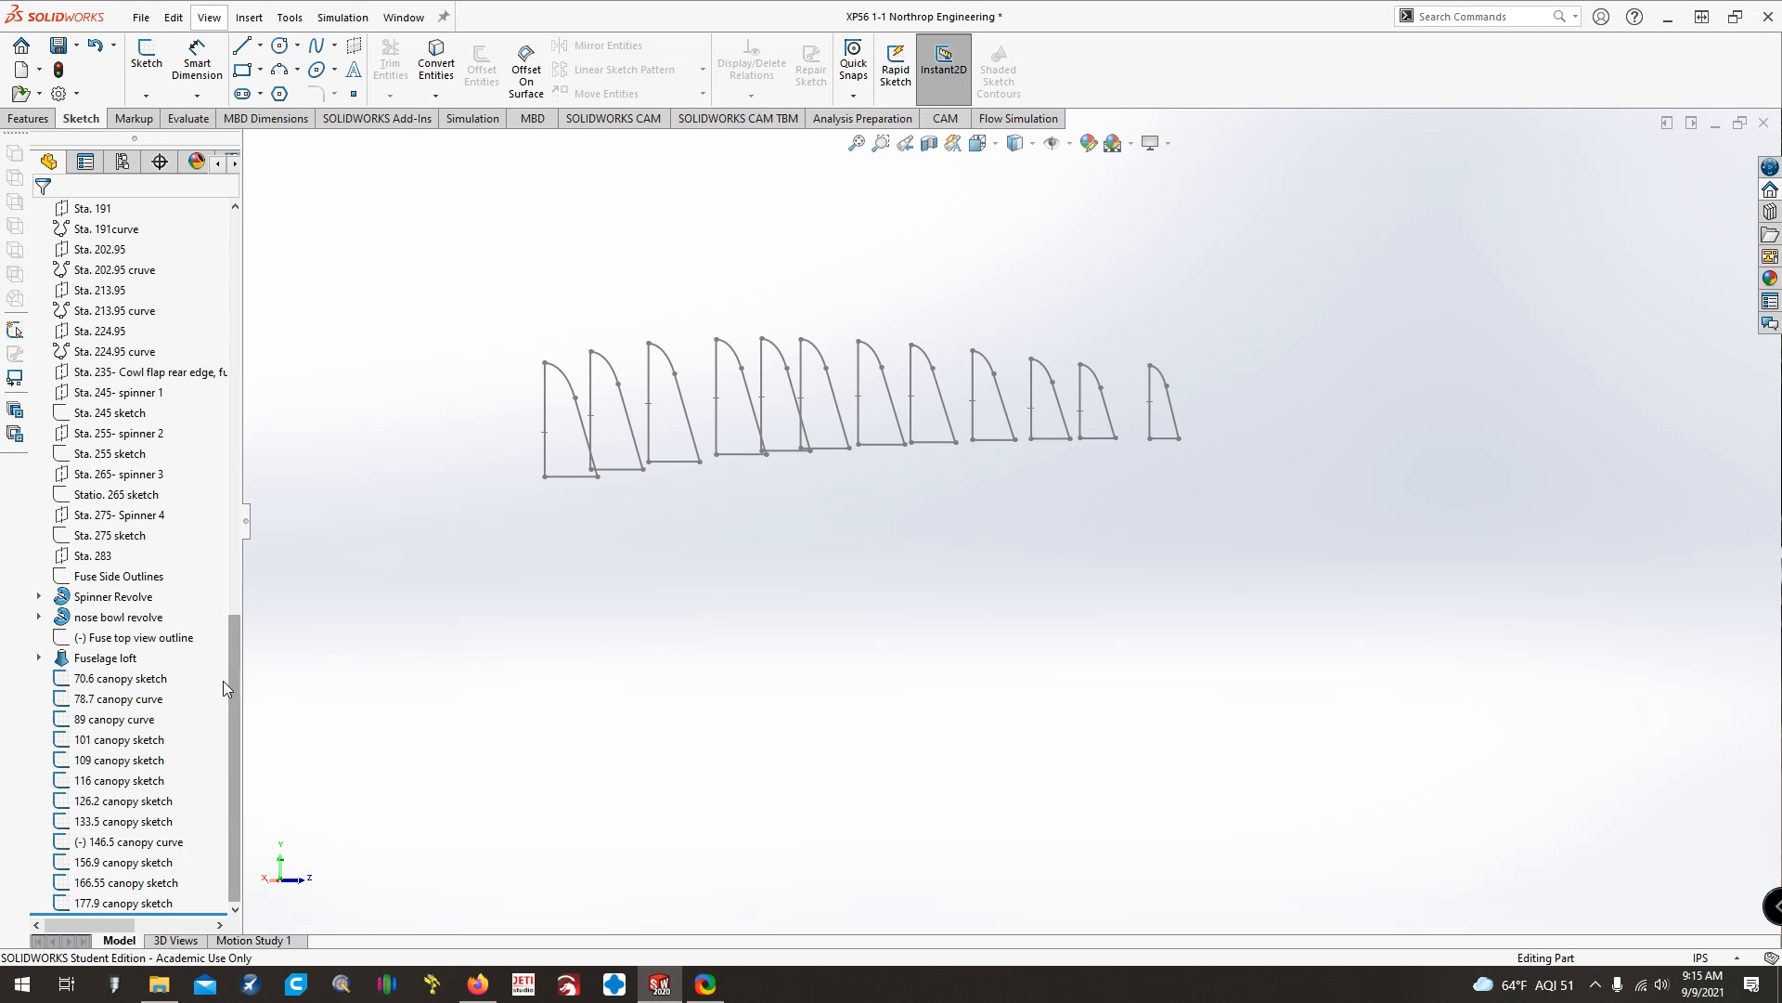
Start a new sketch on the Sta. 62.4 plane
left_click_drag(237, 687, 242, 361)
left_click(77, 518)
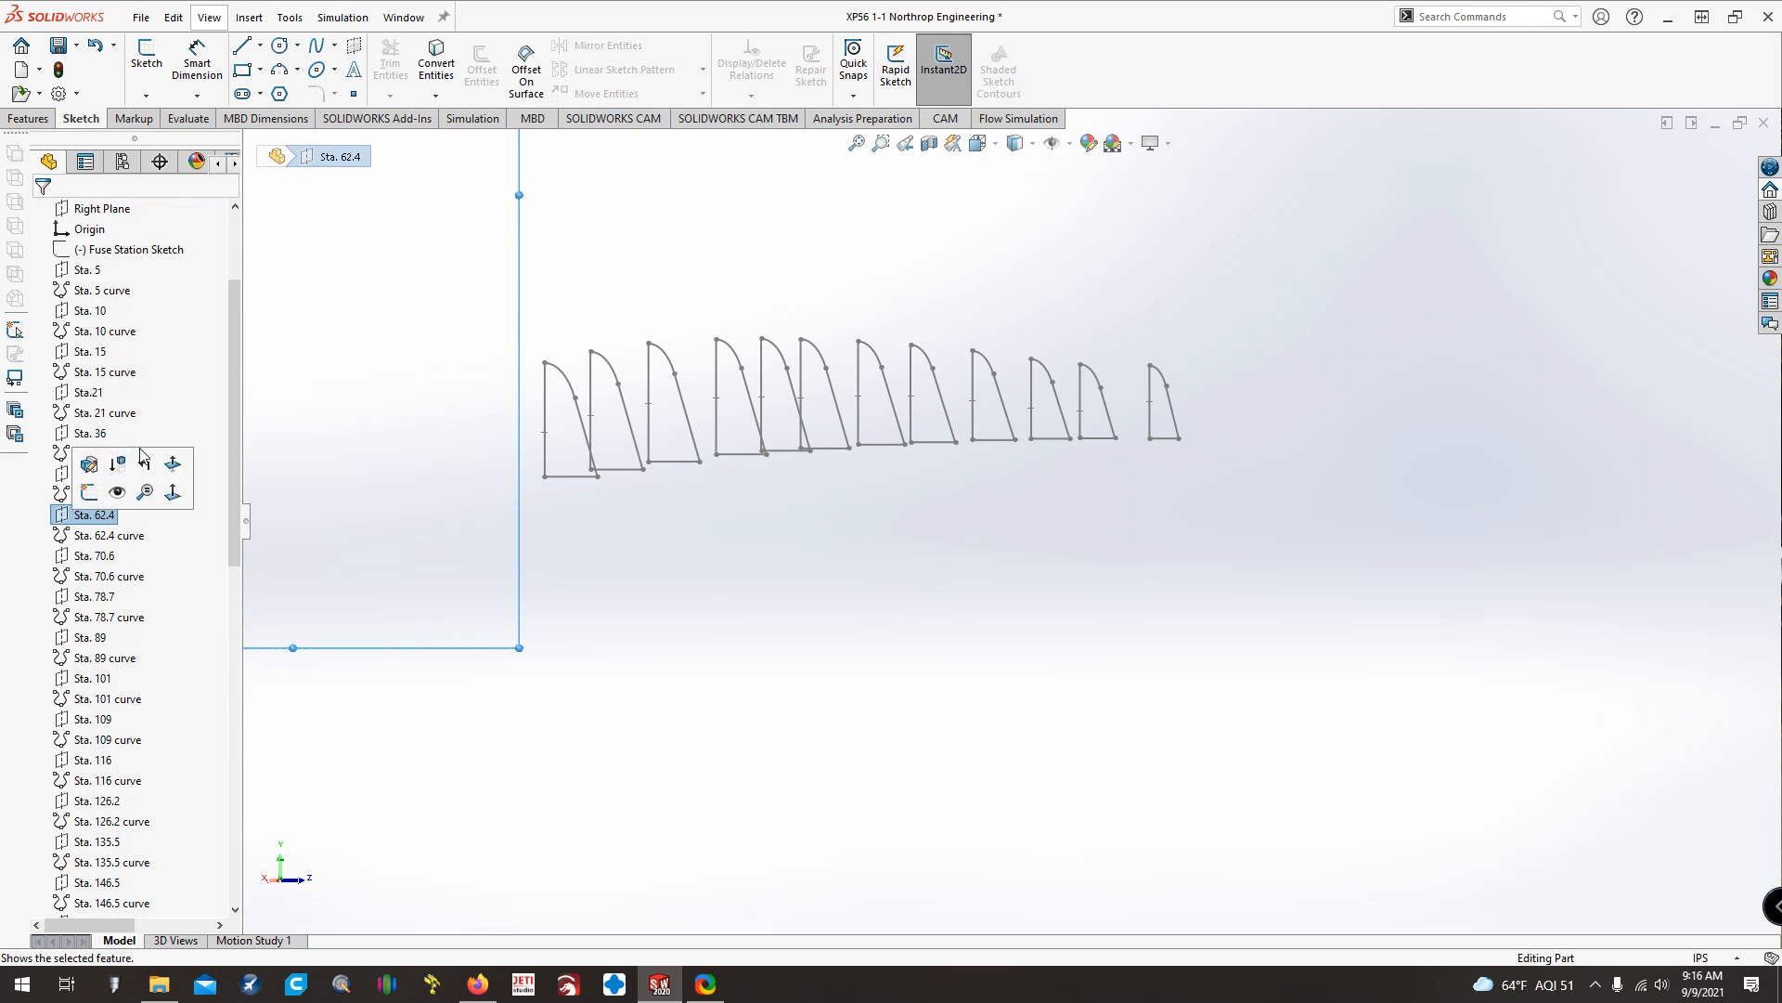
left_click(139, 82)
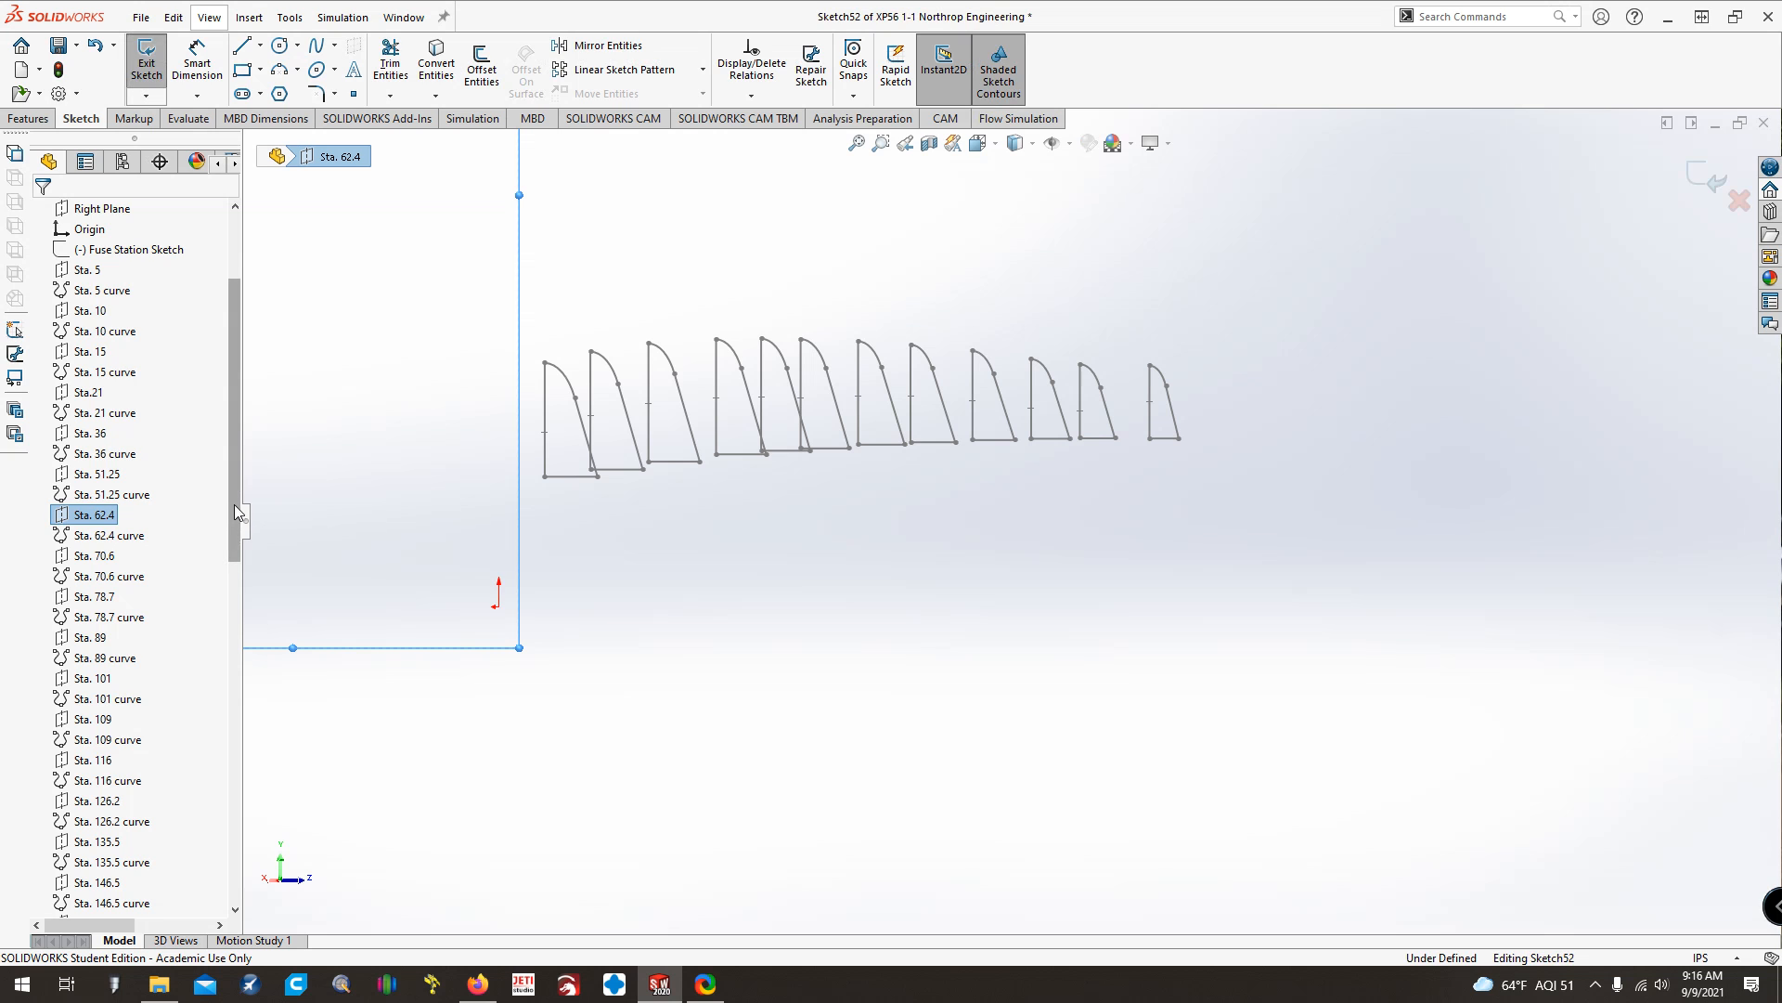
Expand the Fuselage loft and show its Sta. 62.4 sketch
mouse_move(234, 504)
left_mouse_down()
mouse_move(225, 767)
mouse_move(4, 714)
left_mouse_up()
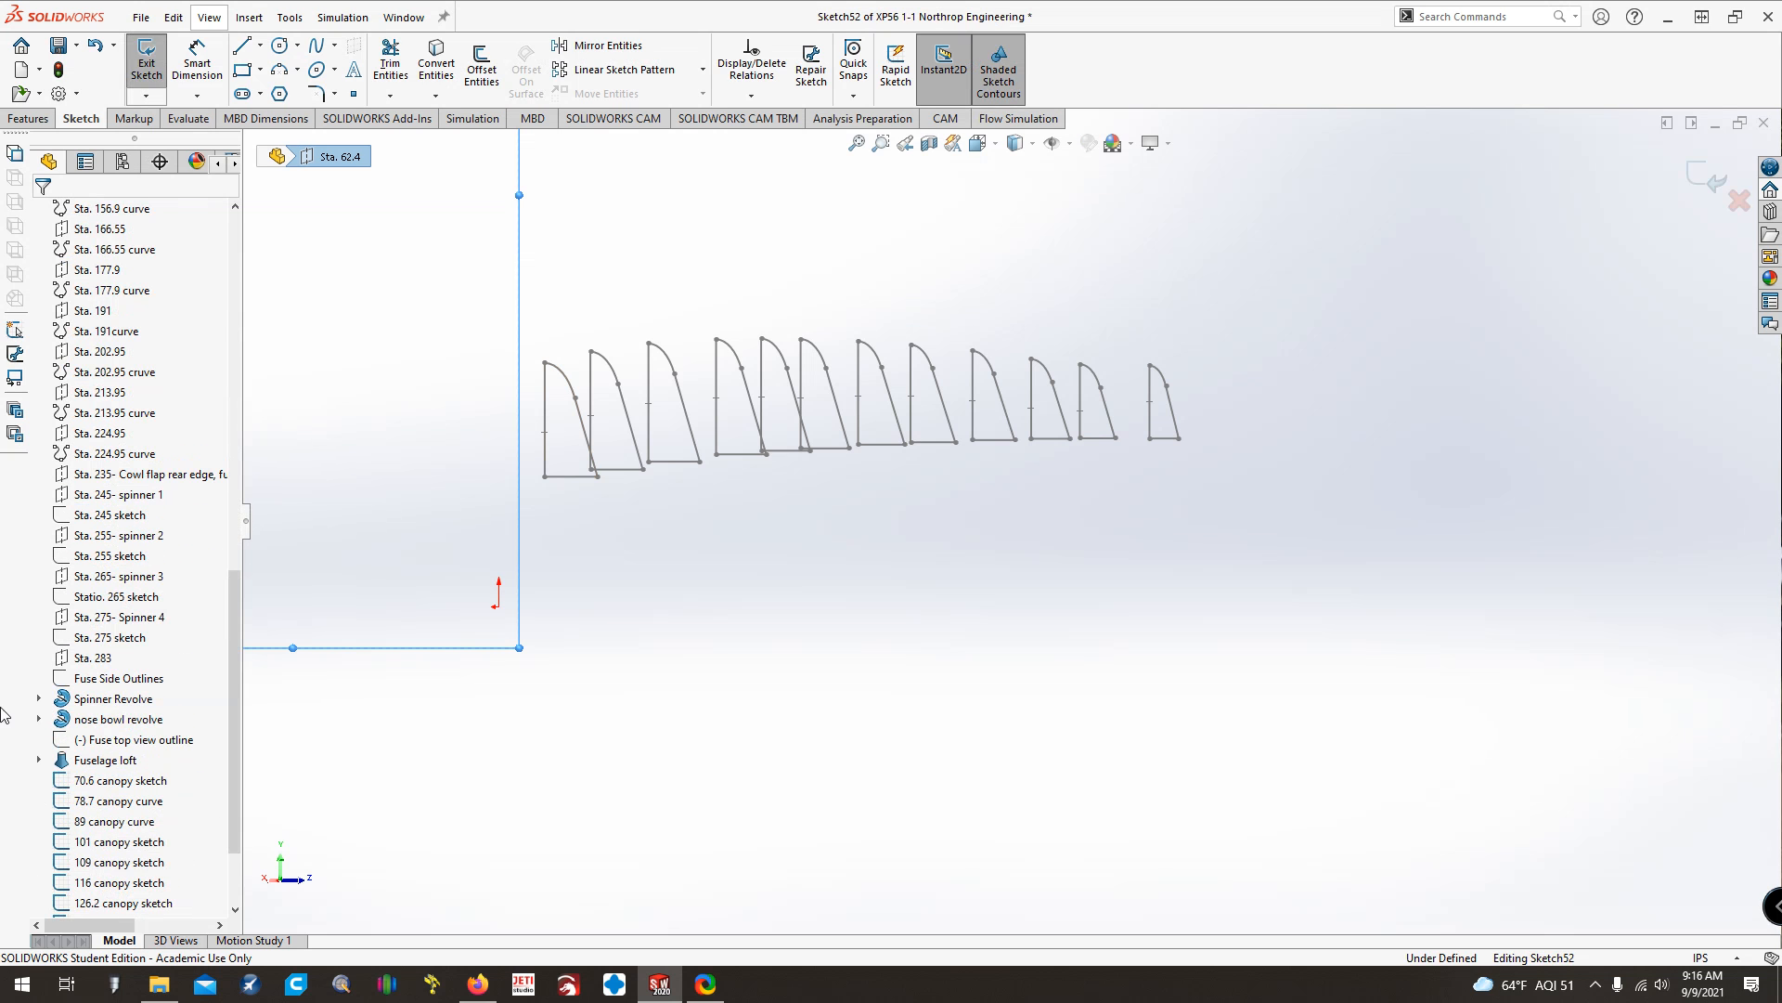
left_click(38, 760)
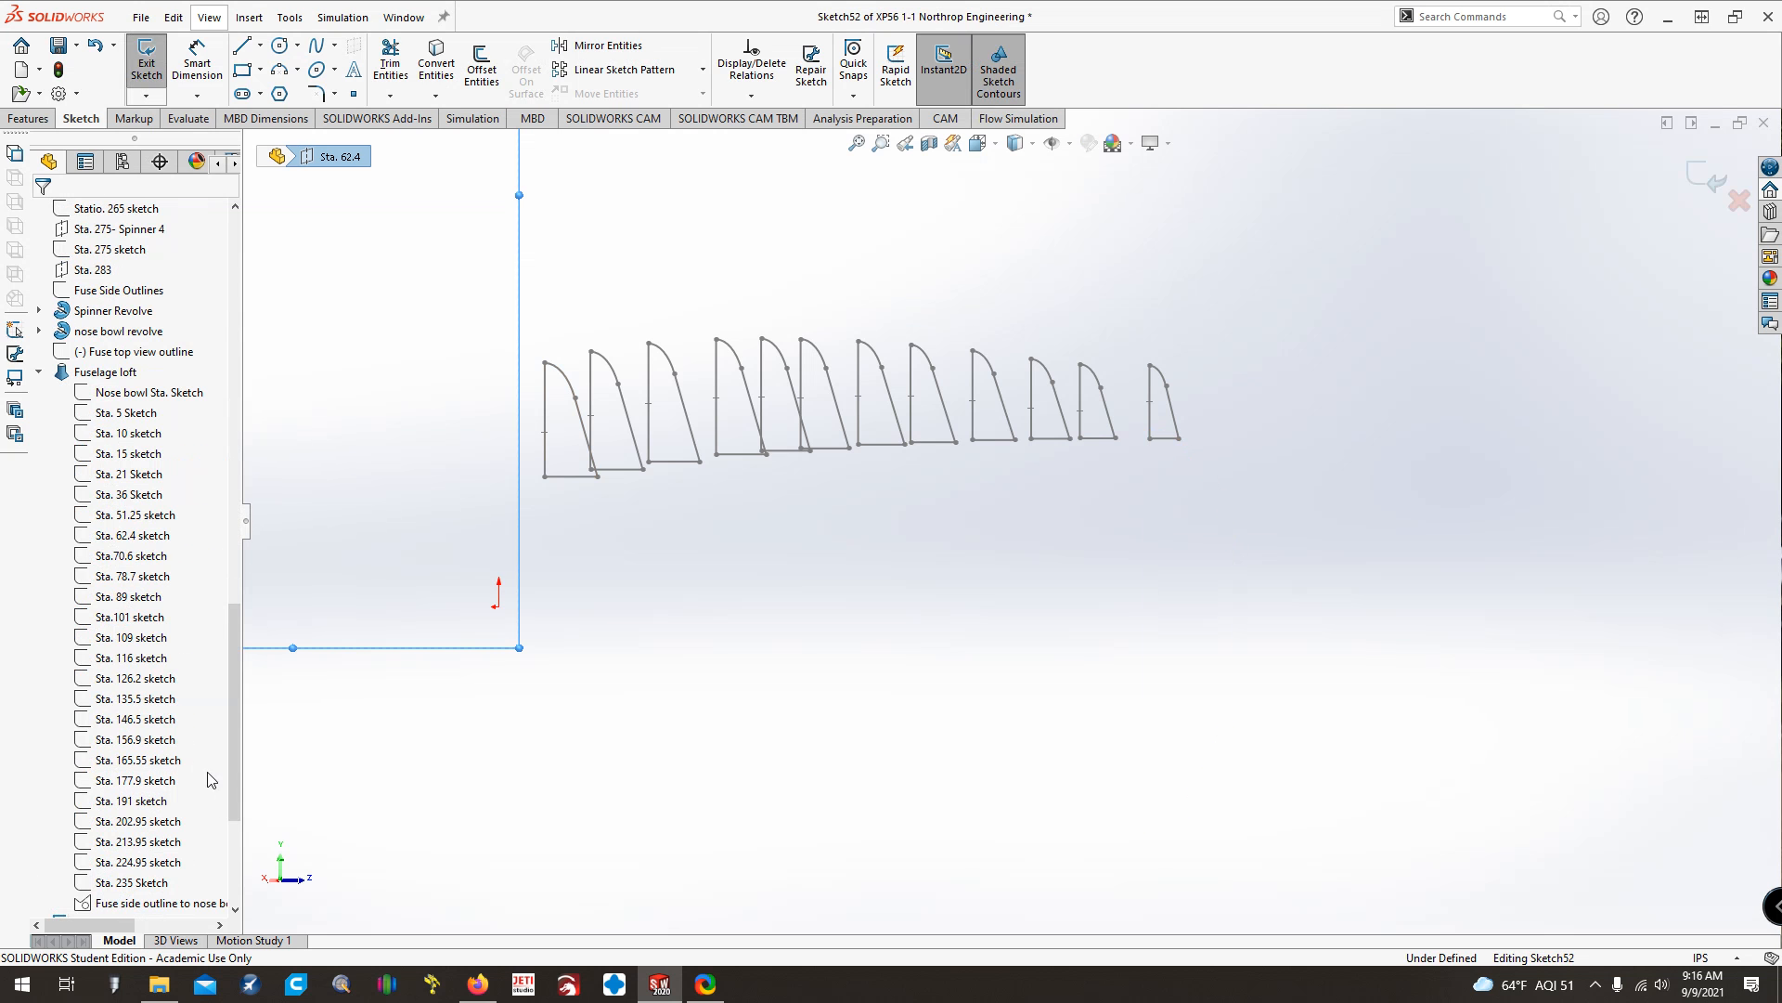
right_click(142, 542)
left_click(156, 529)
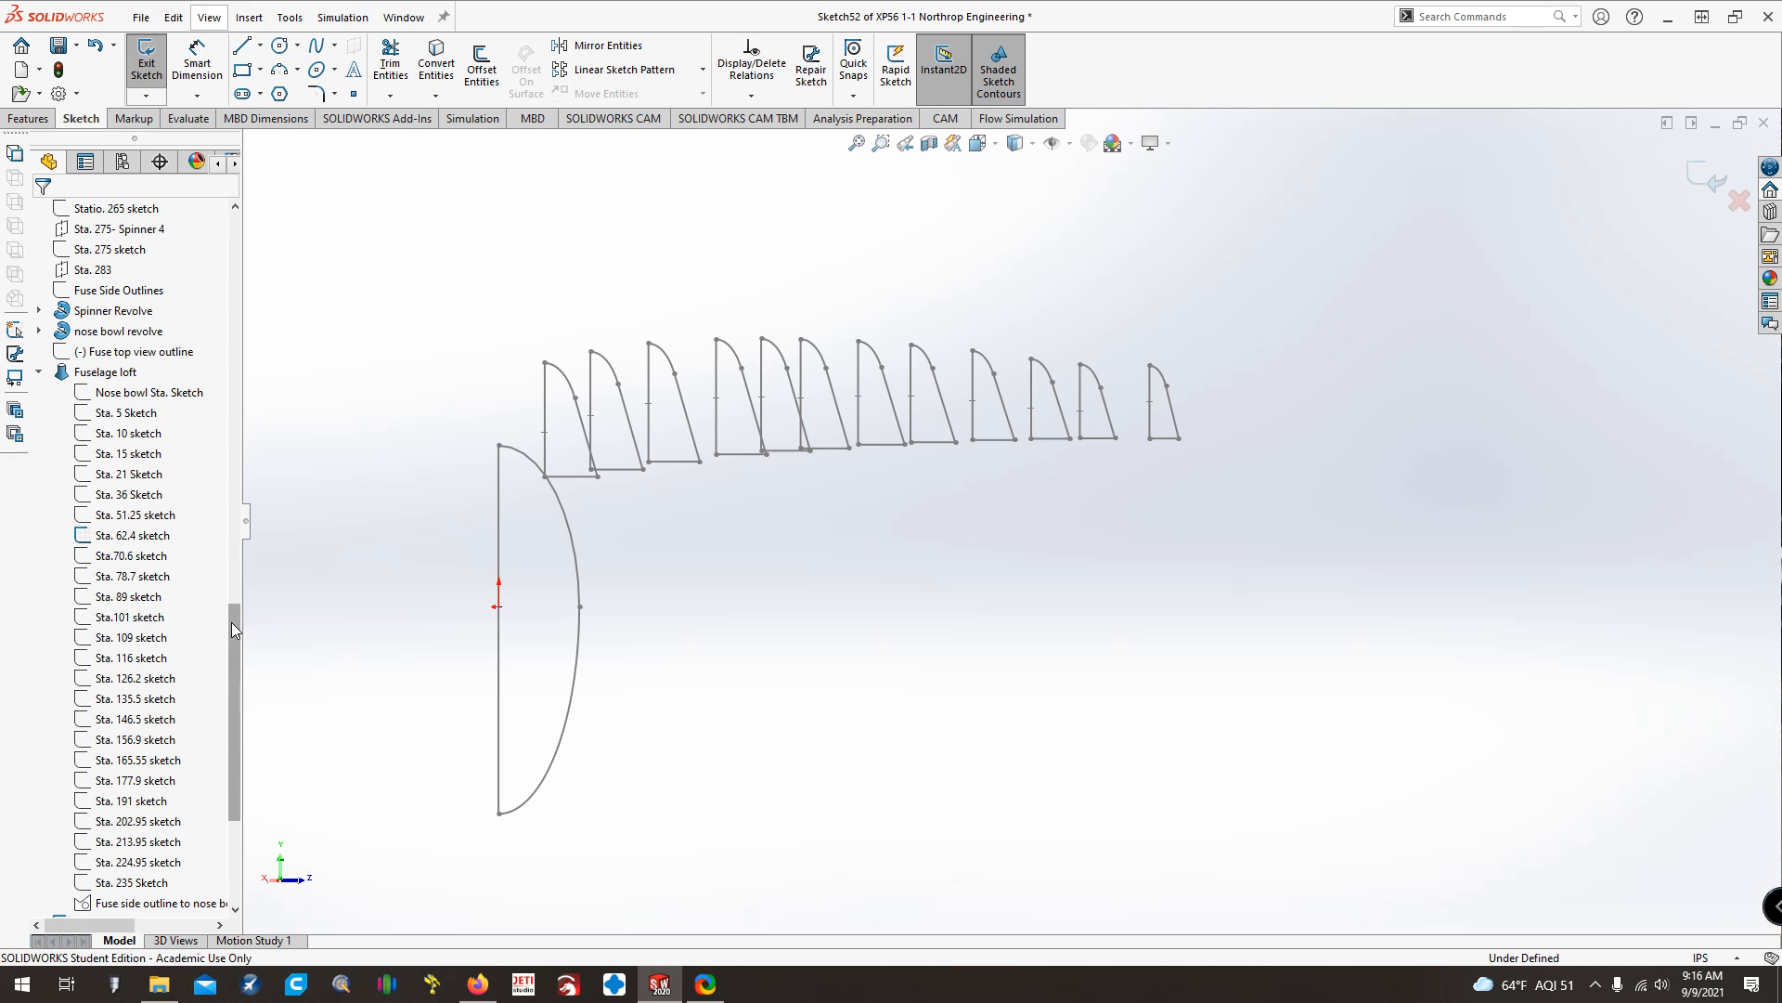
Show the Sta. 191, Sta. 202.95, Sta. 213.95 and Sta. 224.95 sketches of the Fuselage loft
right_click(130, 800)
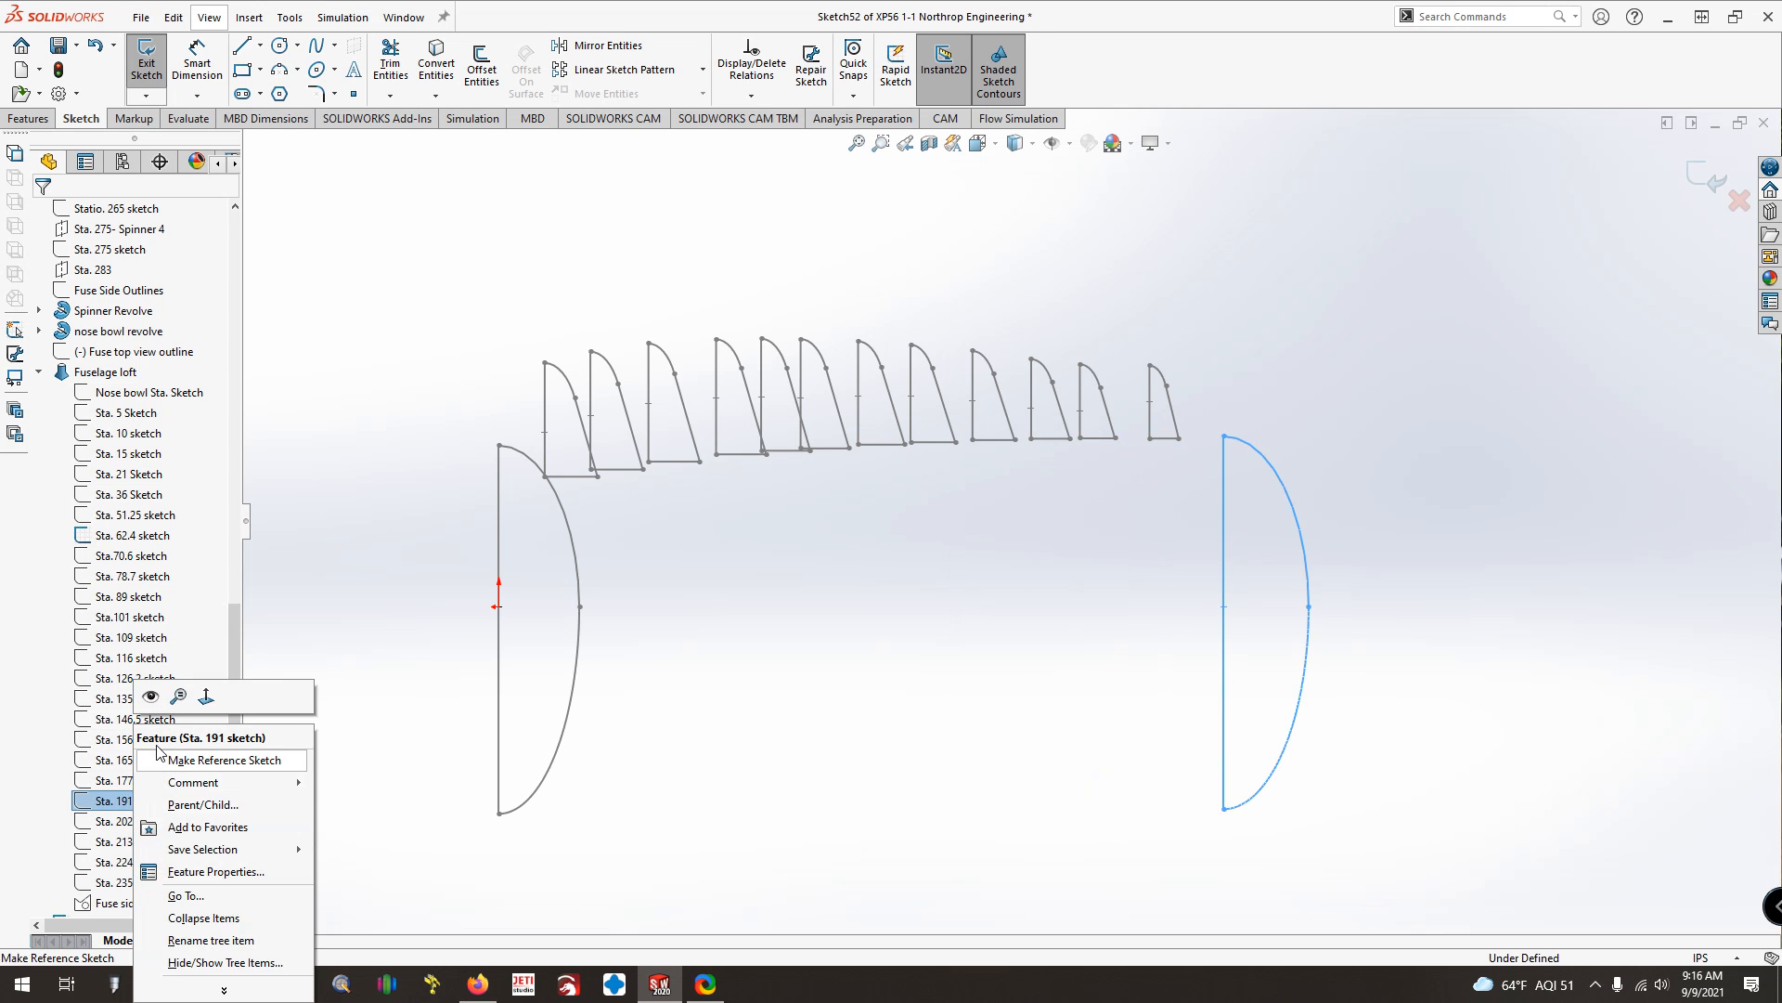
left_click(159, 694)
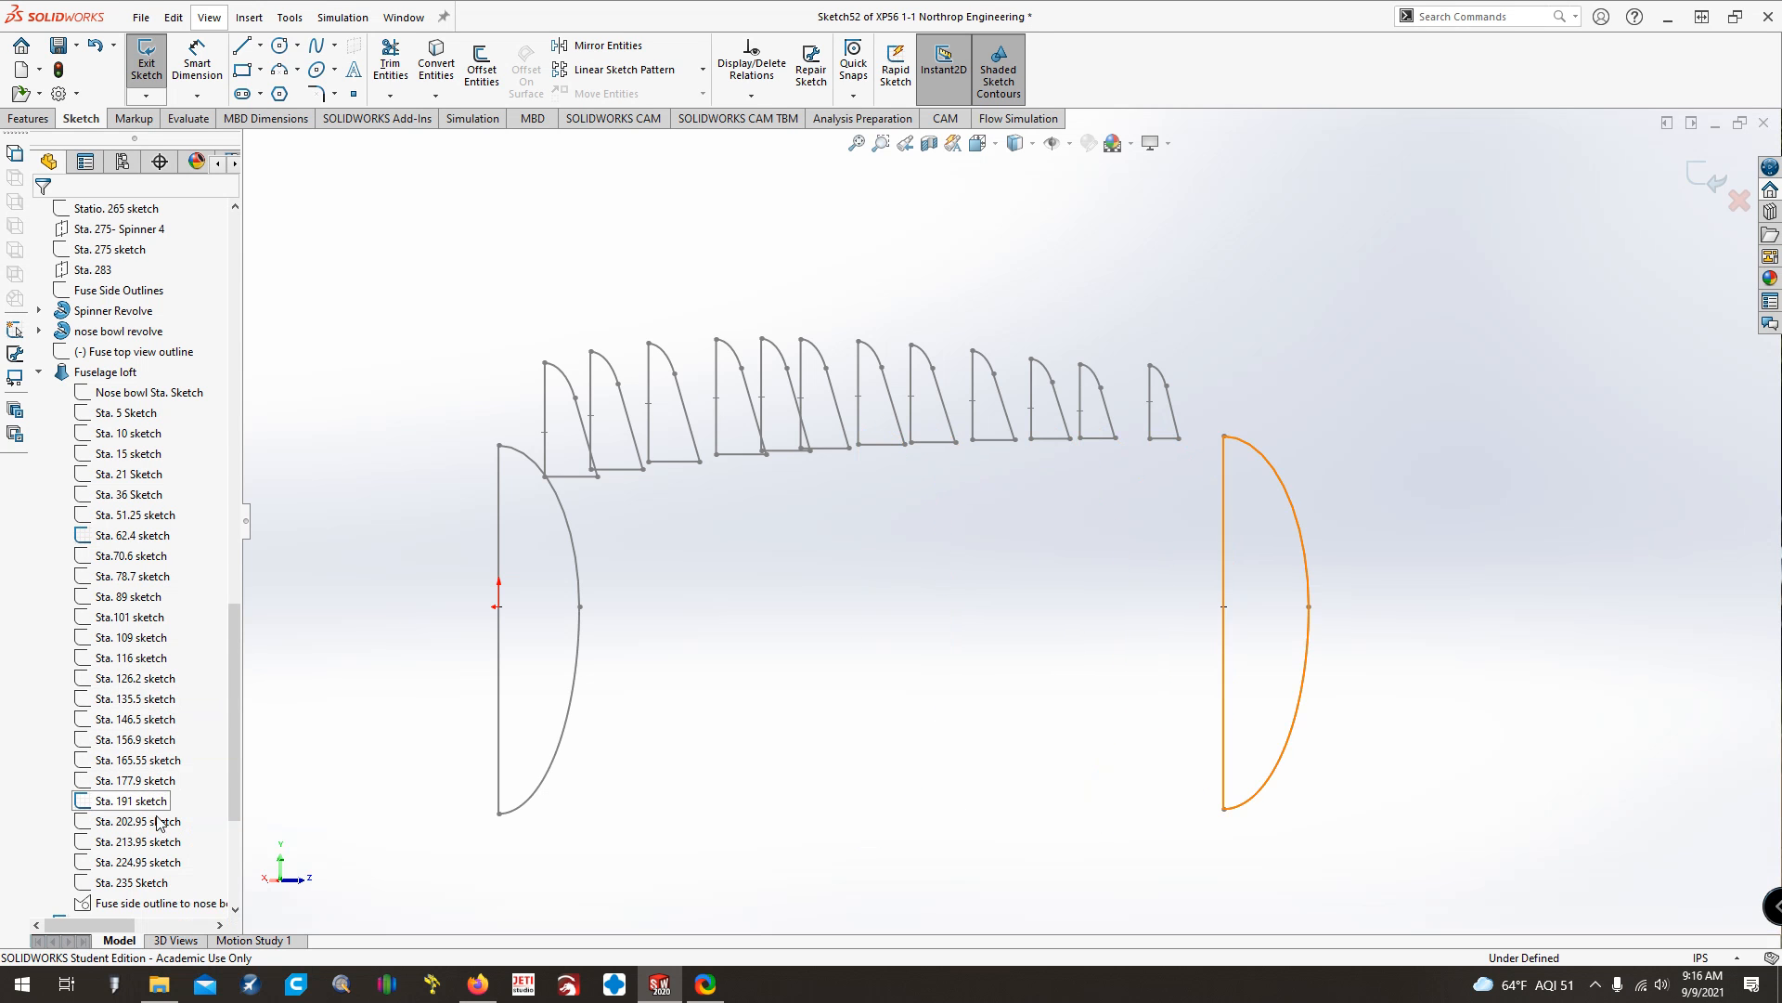
right_click(130, 821)
left_click(167, 695)
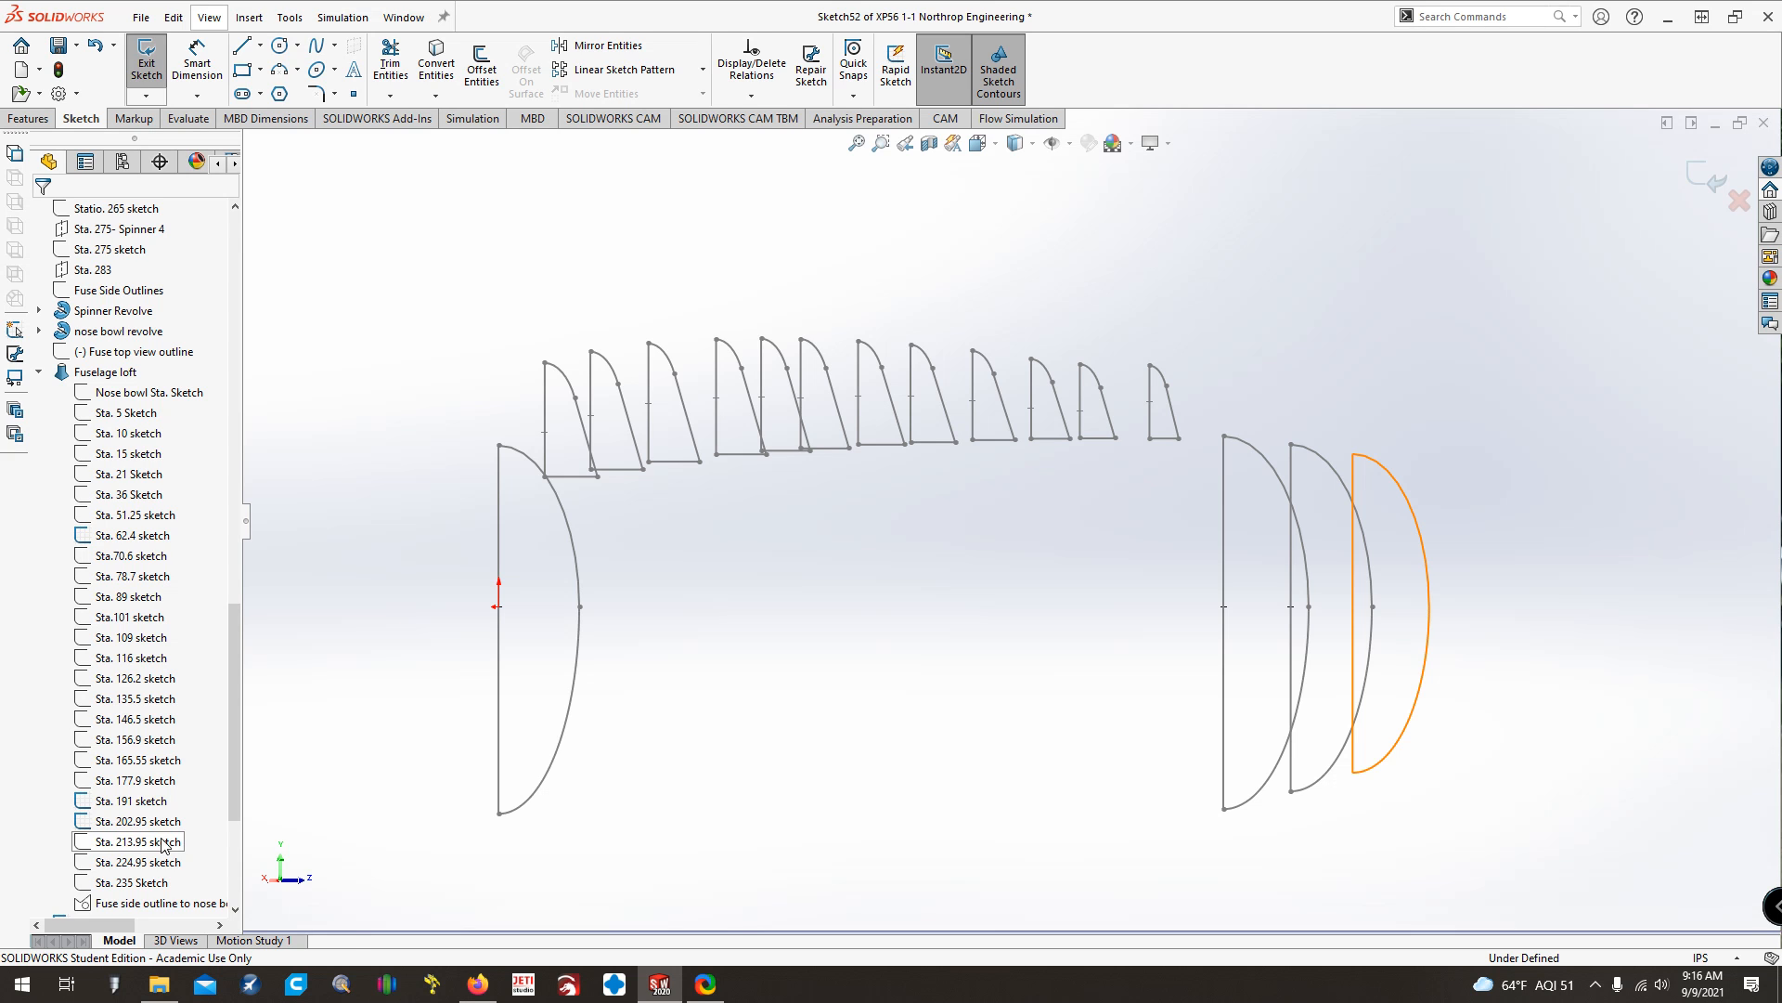
right_click(163, 843)
left_click(167, 695)
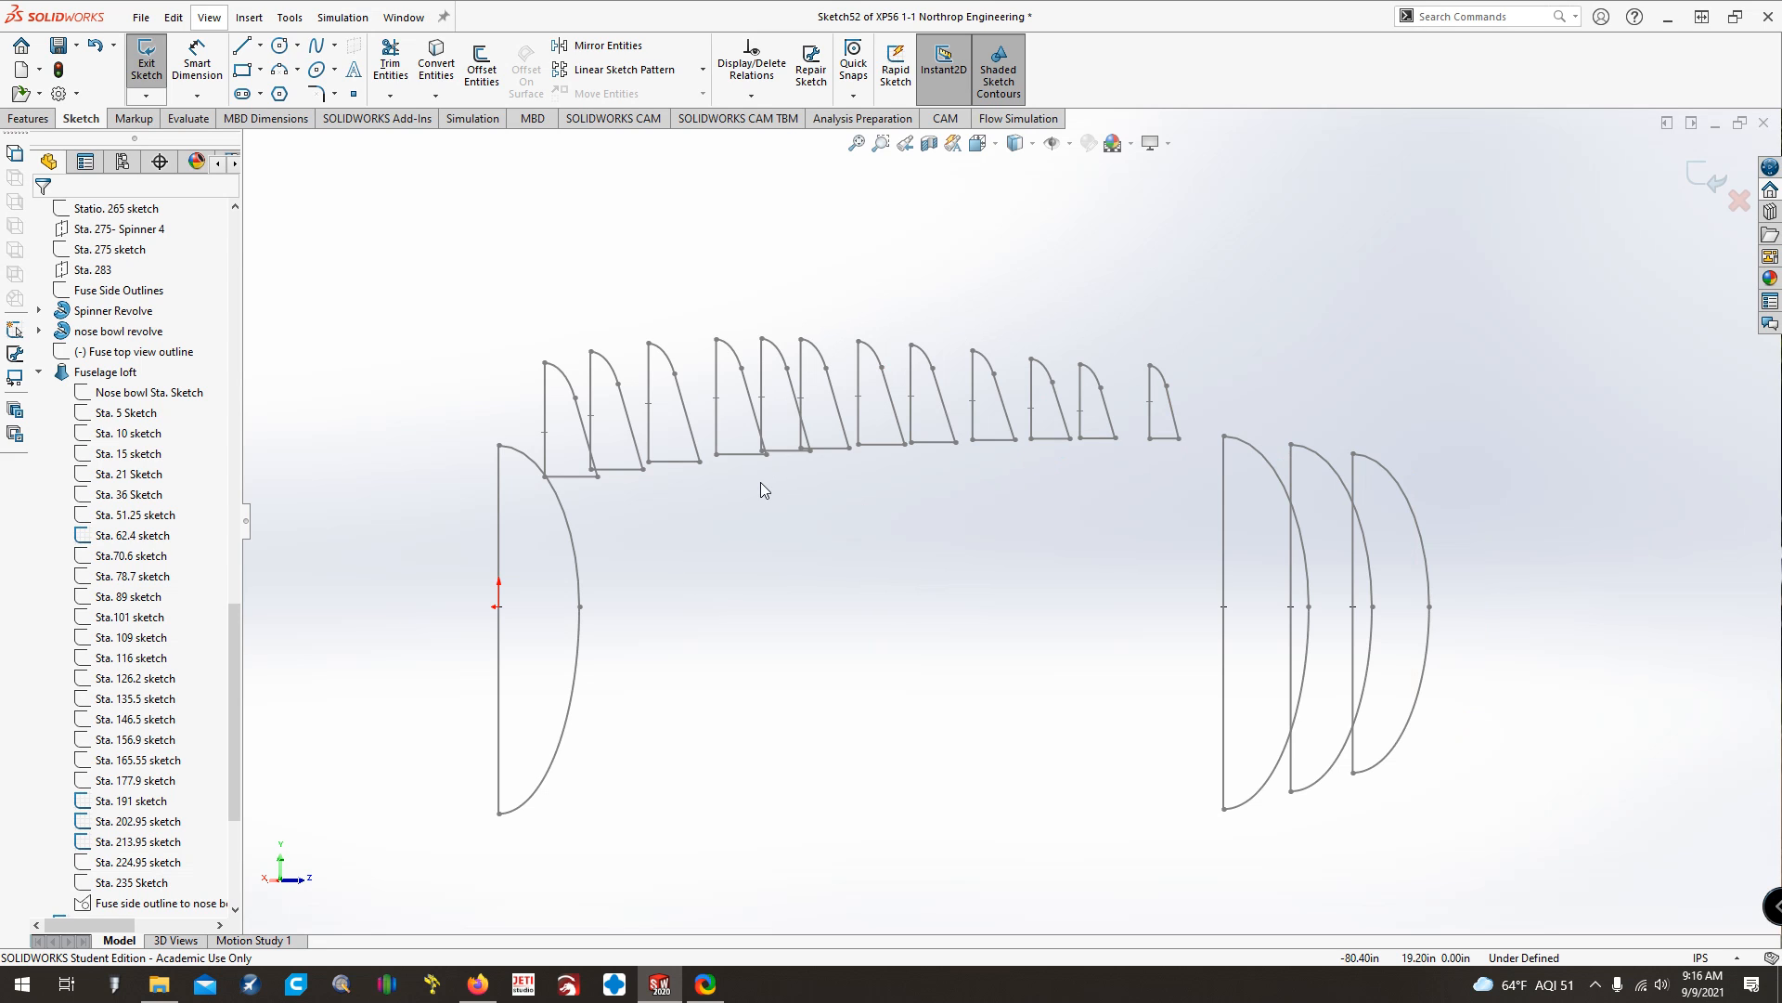
left_click_drag(238, 680, 238, 283)
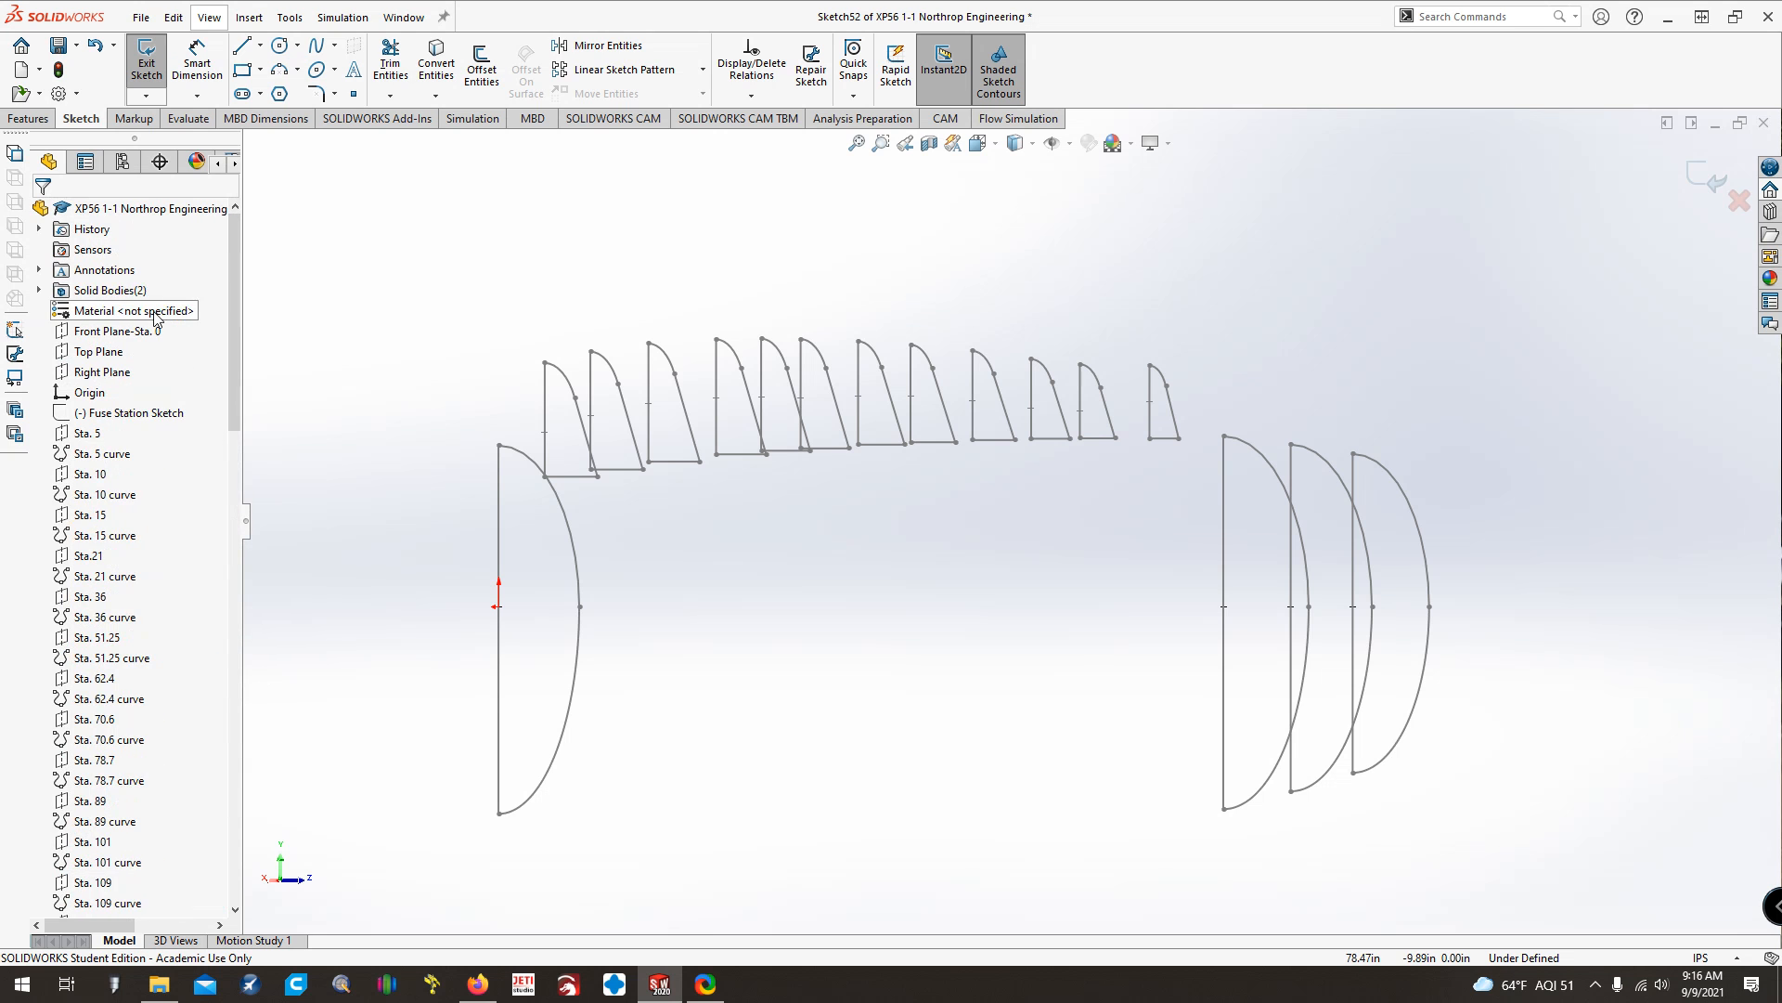
left_click_drag(238, 353, 266, 864)
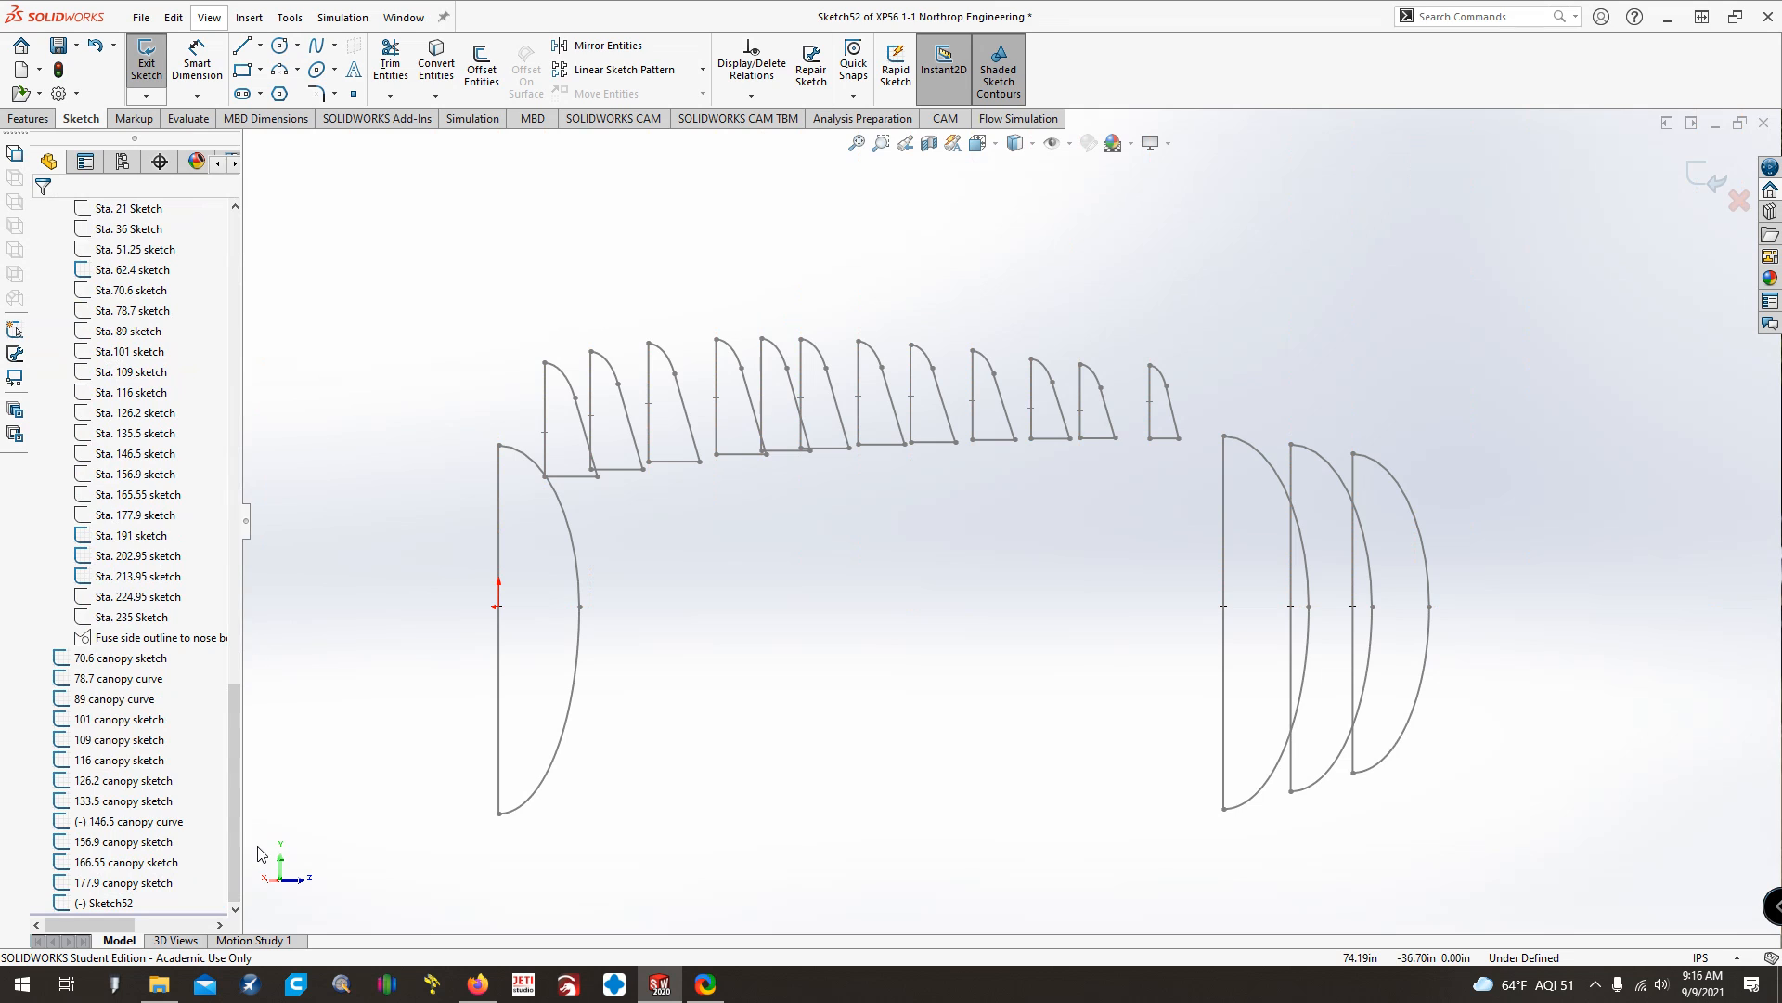
right_click(153, 604)
left_click(168, 573)
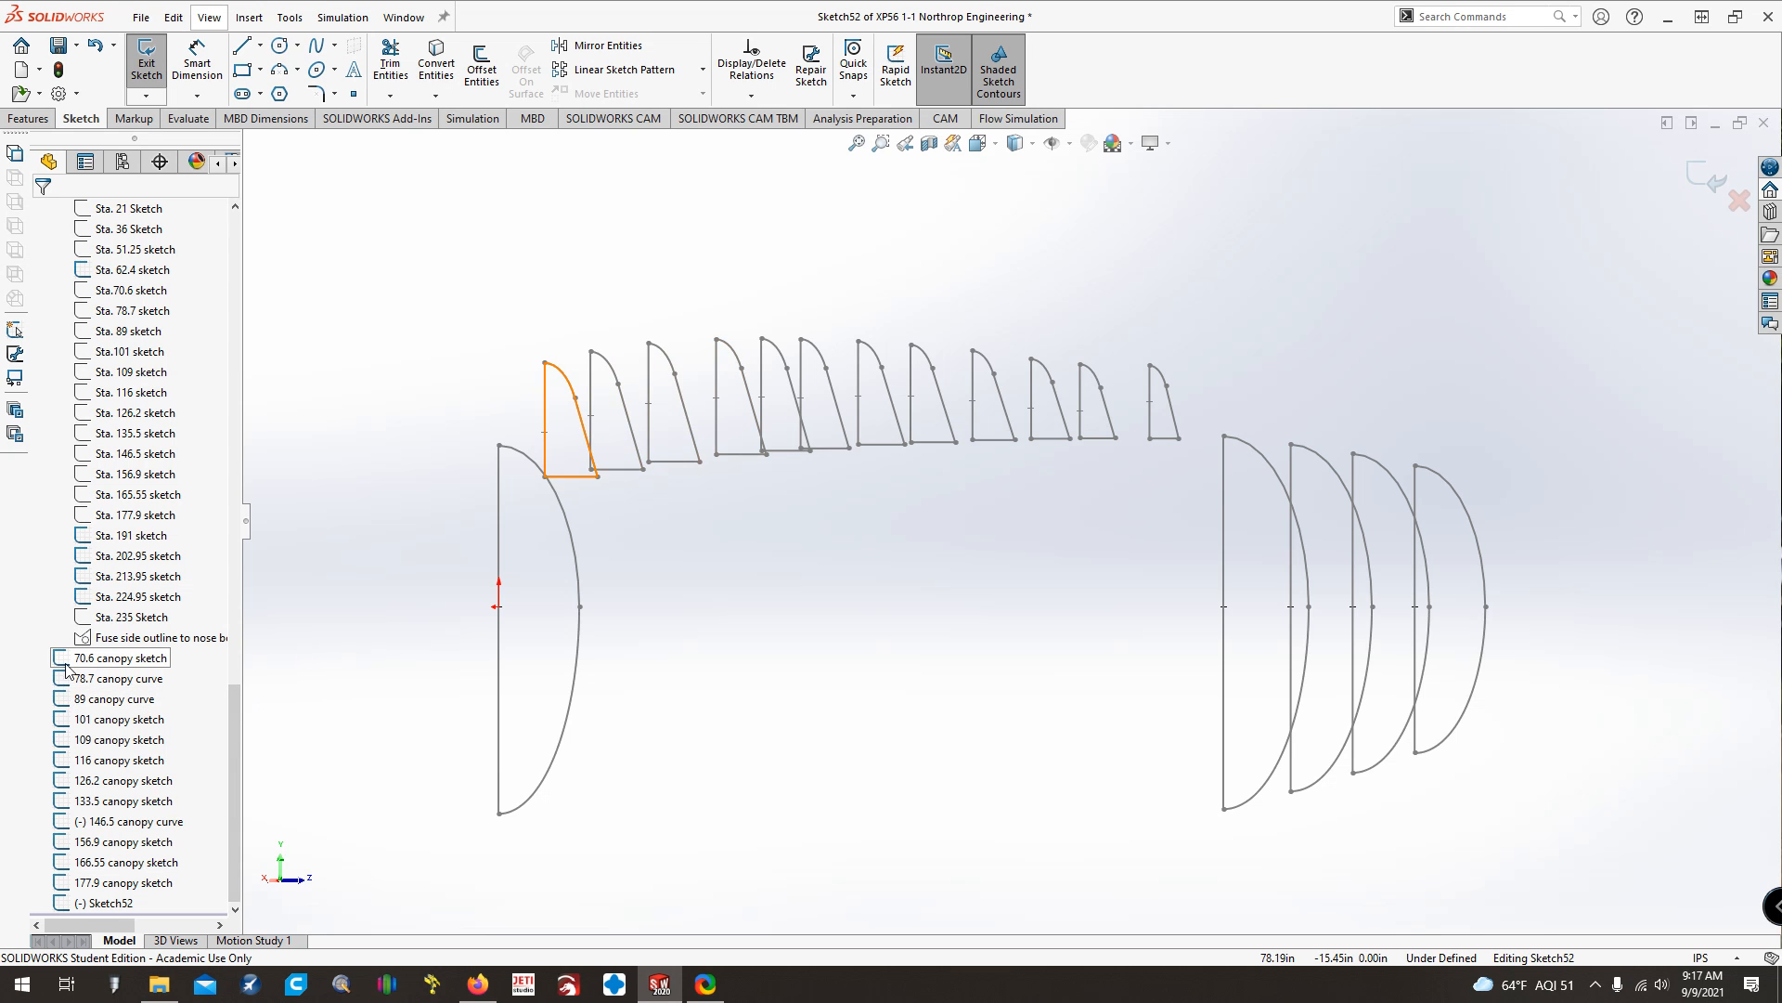
On the Sta. 62.4 plane, sketch a vertical centreline edge, a horizontal base and an inward-slanting side line around the canopy profiles
mouse_move(234, 707)
left_mouse_down()
mouse_move(223, 270)
mouse_move(228, 299)
left_mouse_up()
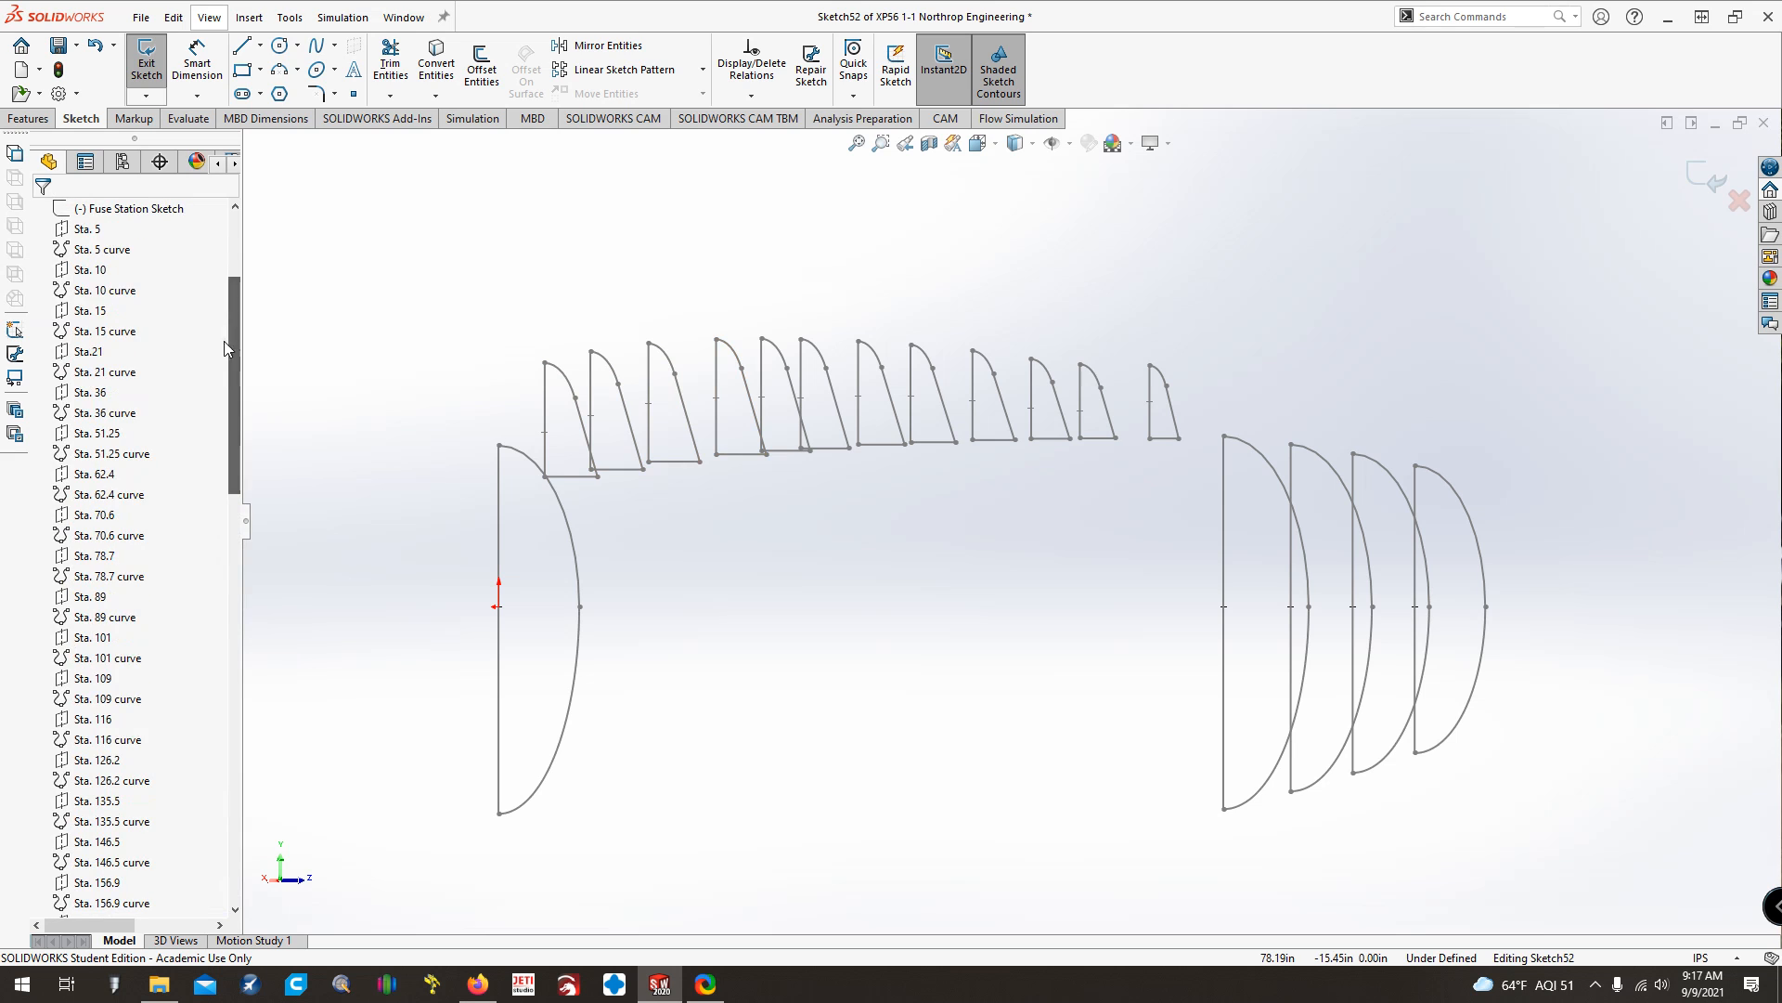
left_click(98, 476)
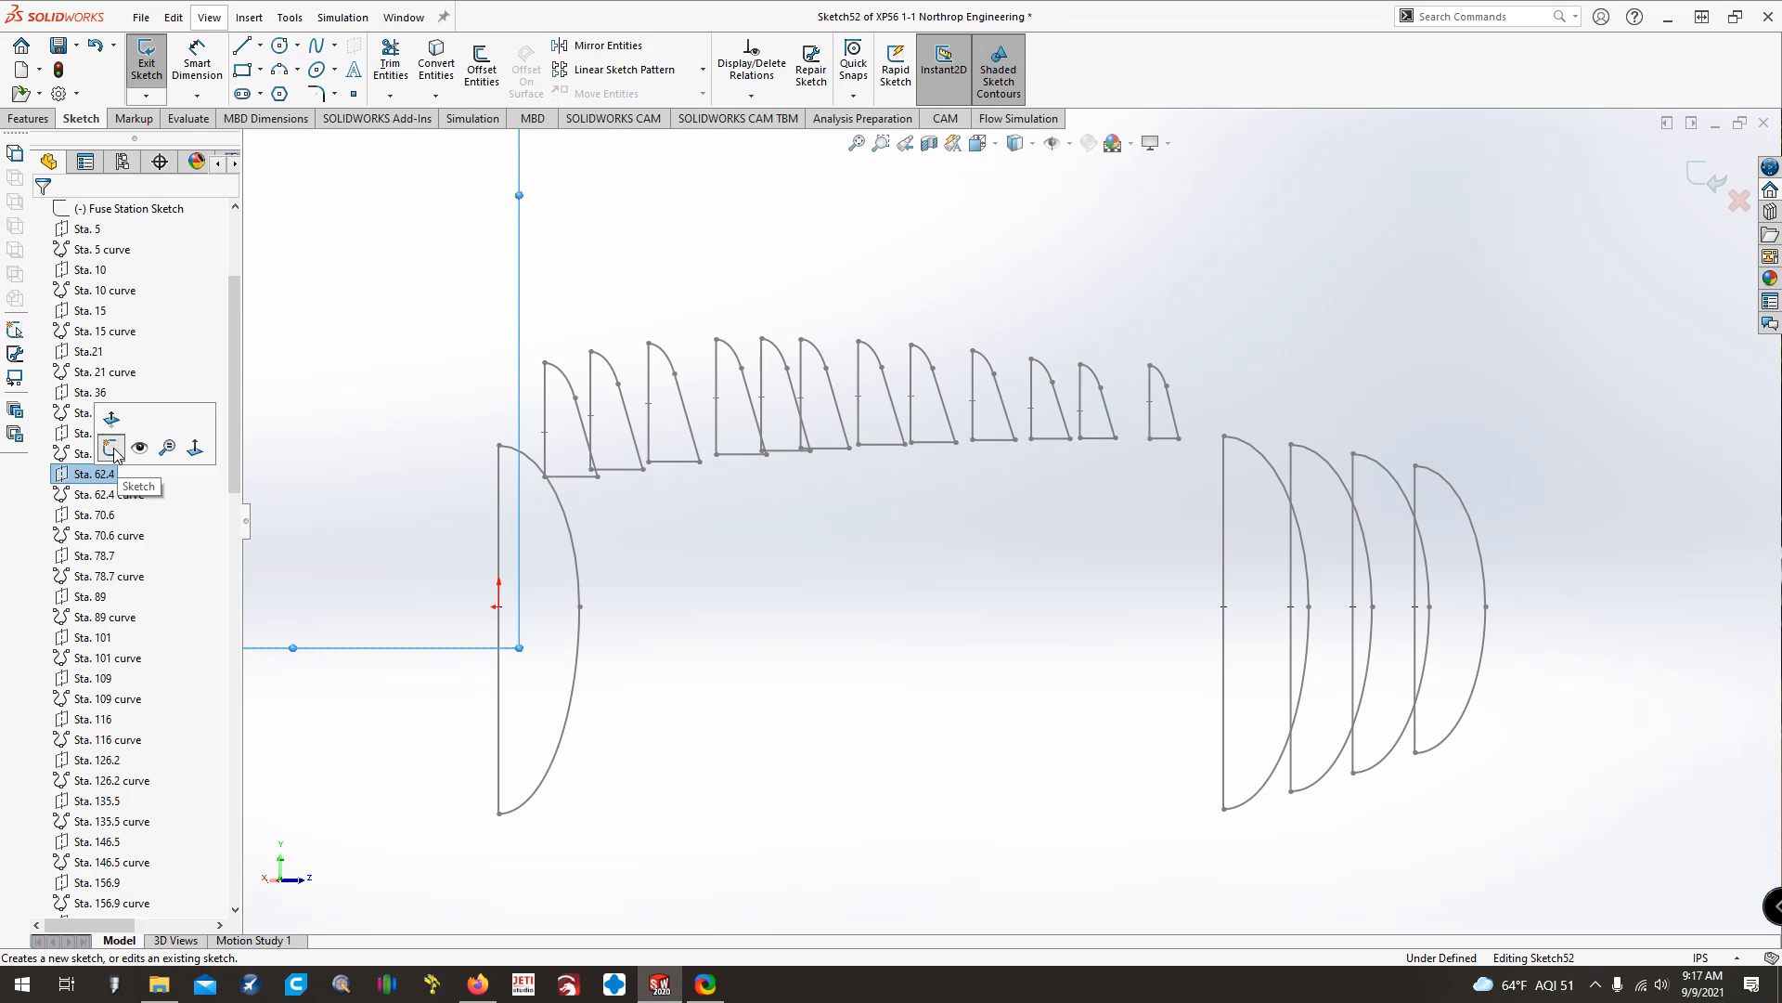
key("ctrl+8")
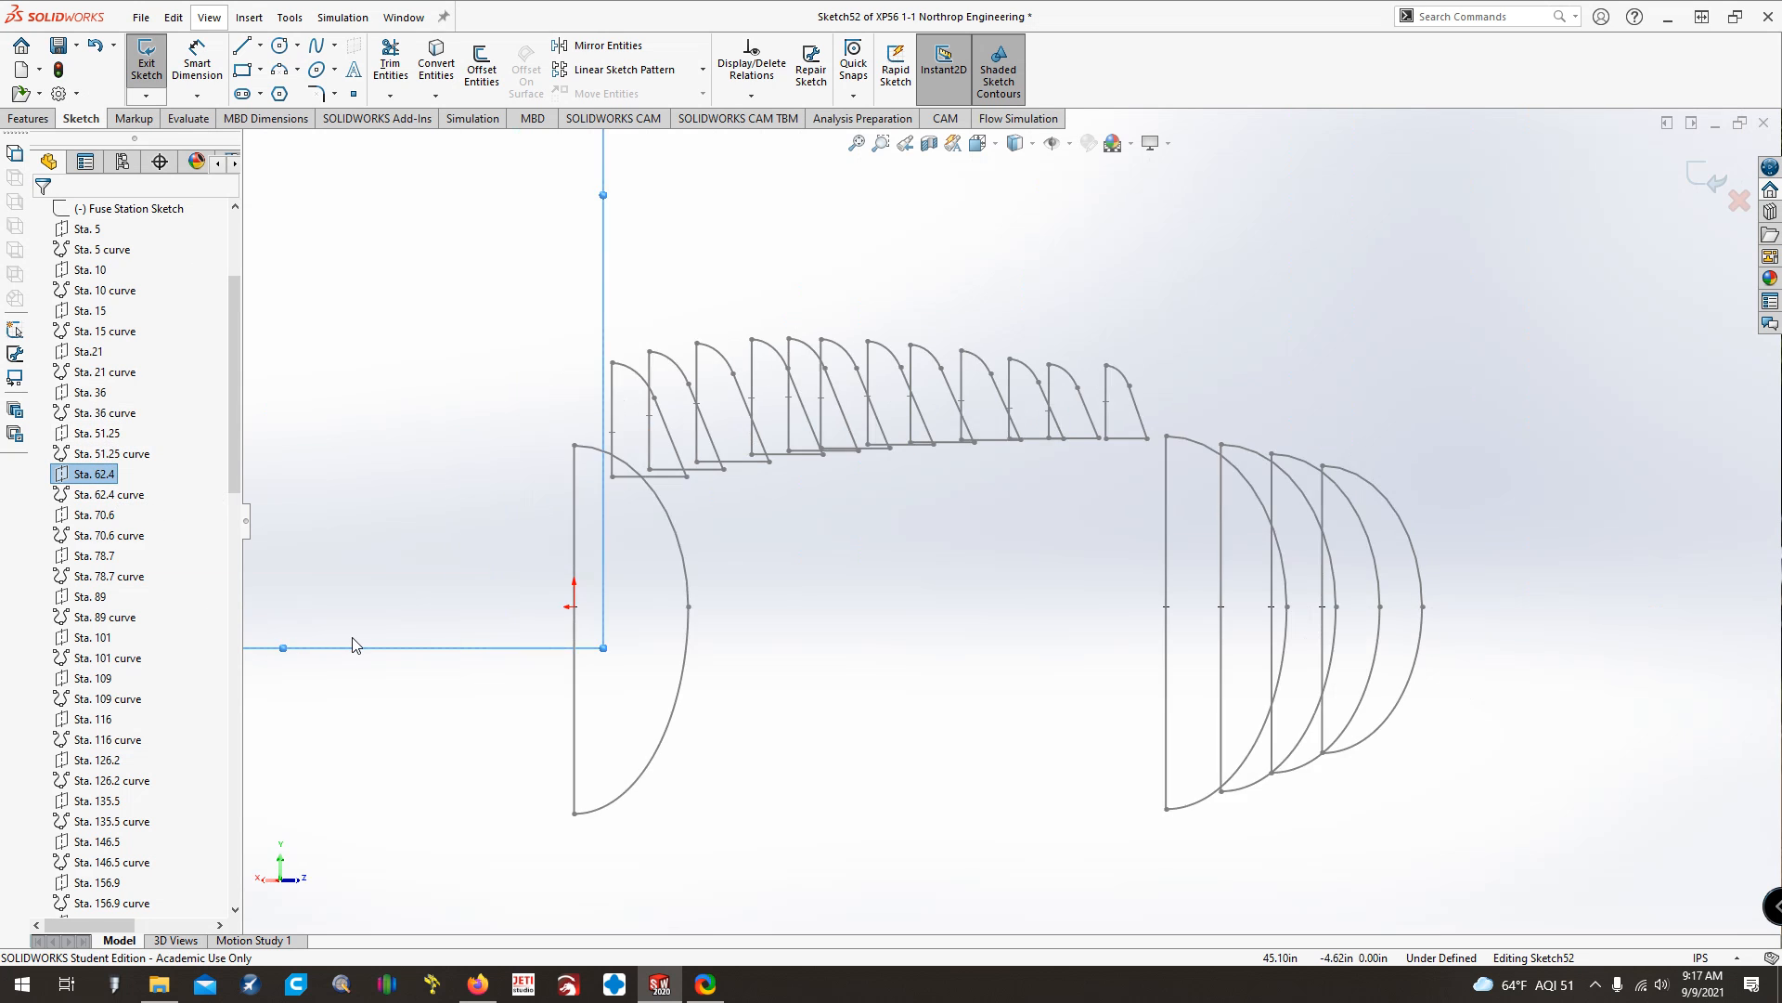
key("ctrl+Left")
key("ctrl+Left")
key("ctrl+Left")
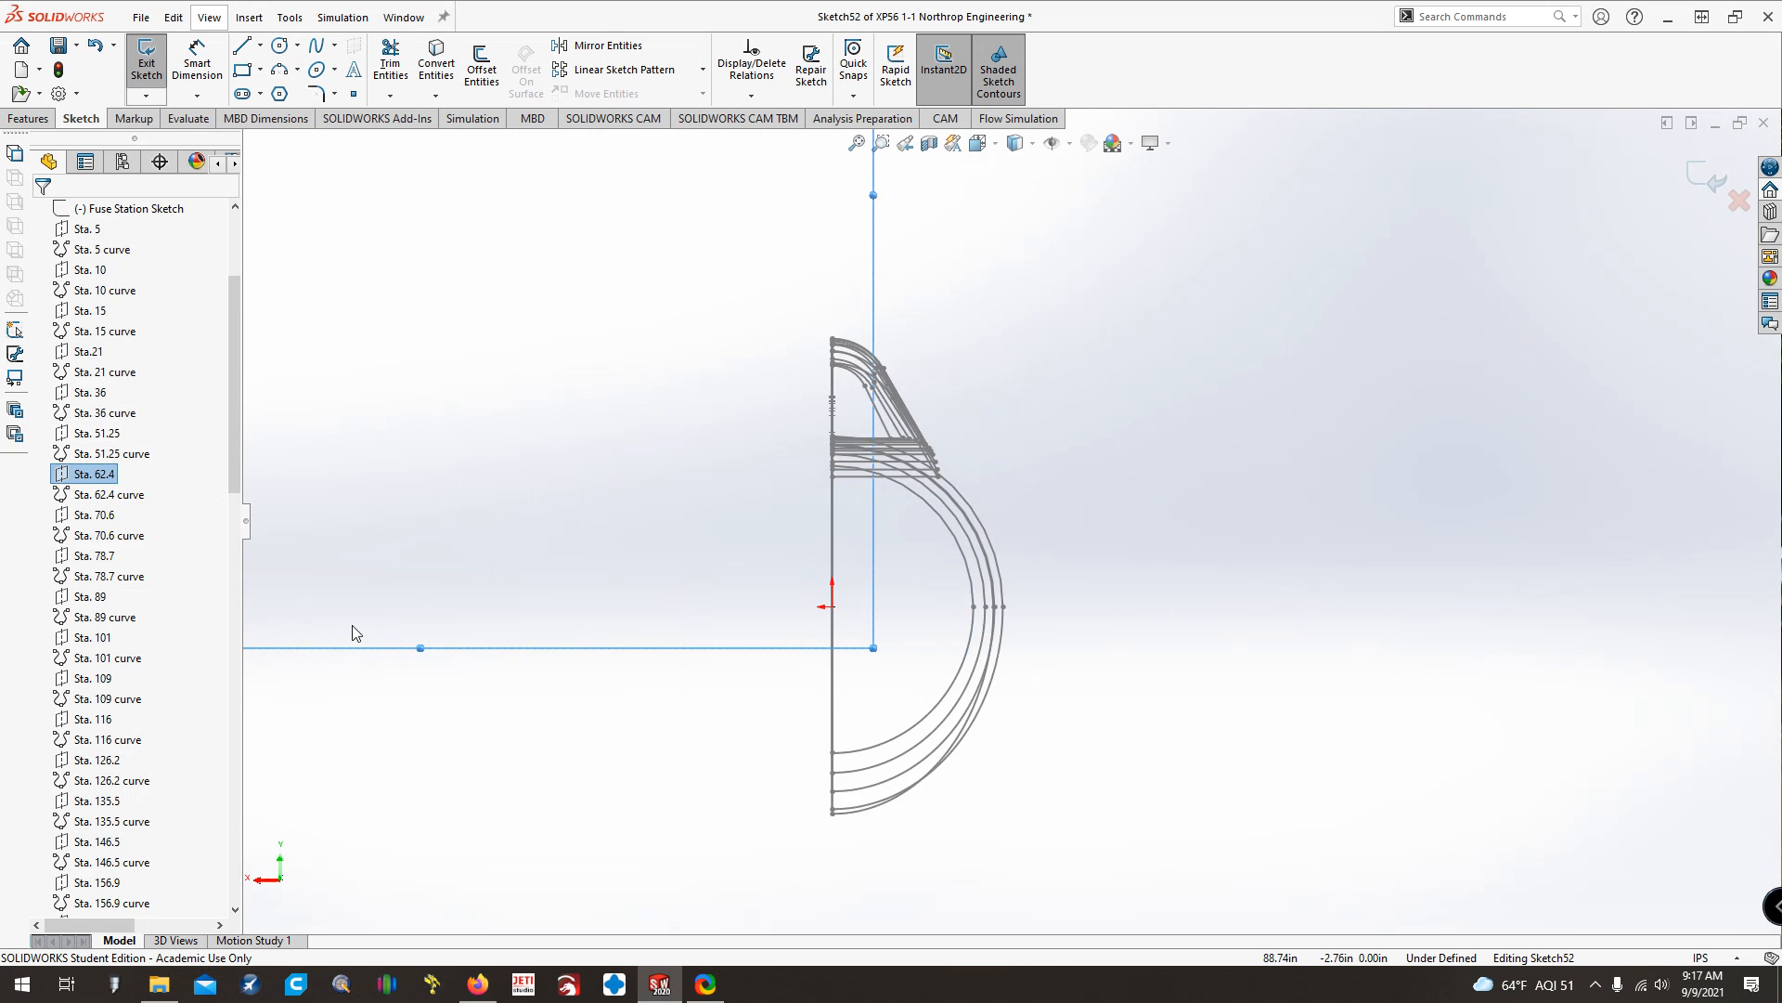
left_click(242, 44)
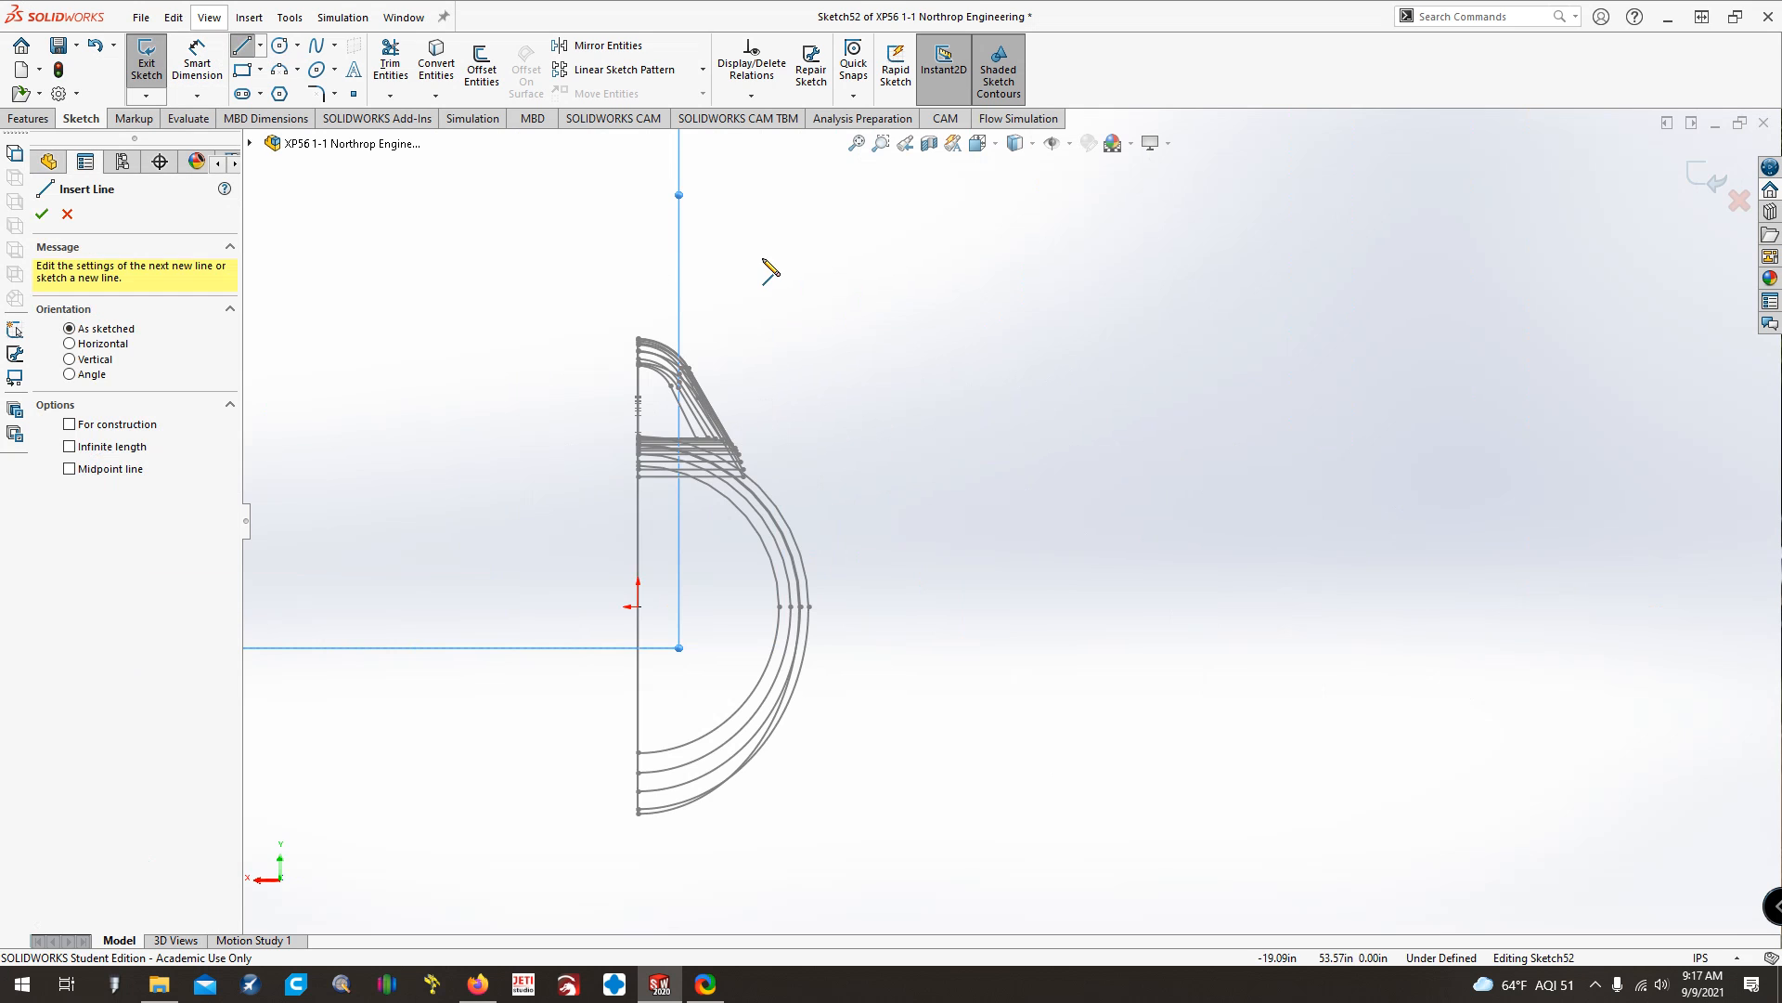
left_click(637, 264)
left_click(637, 526)
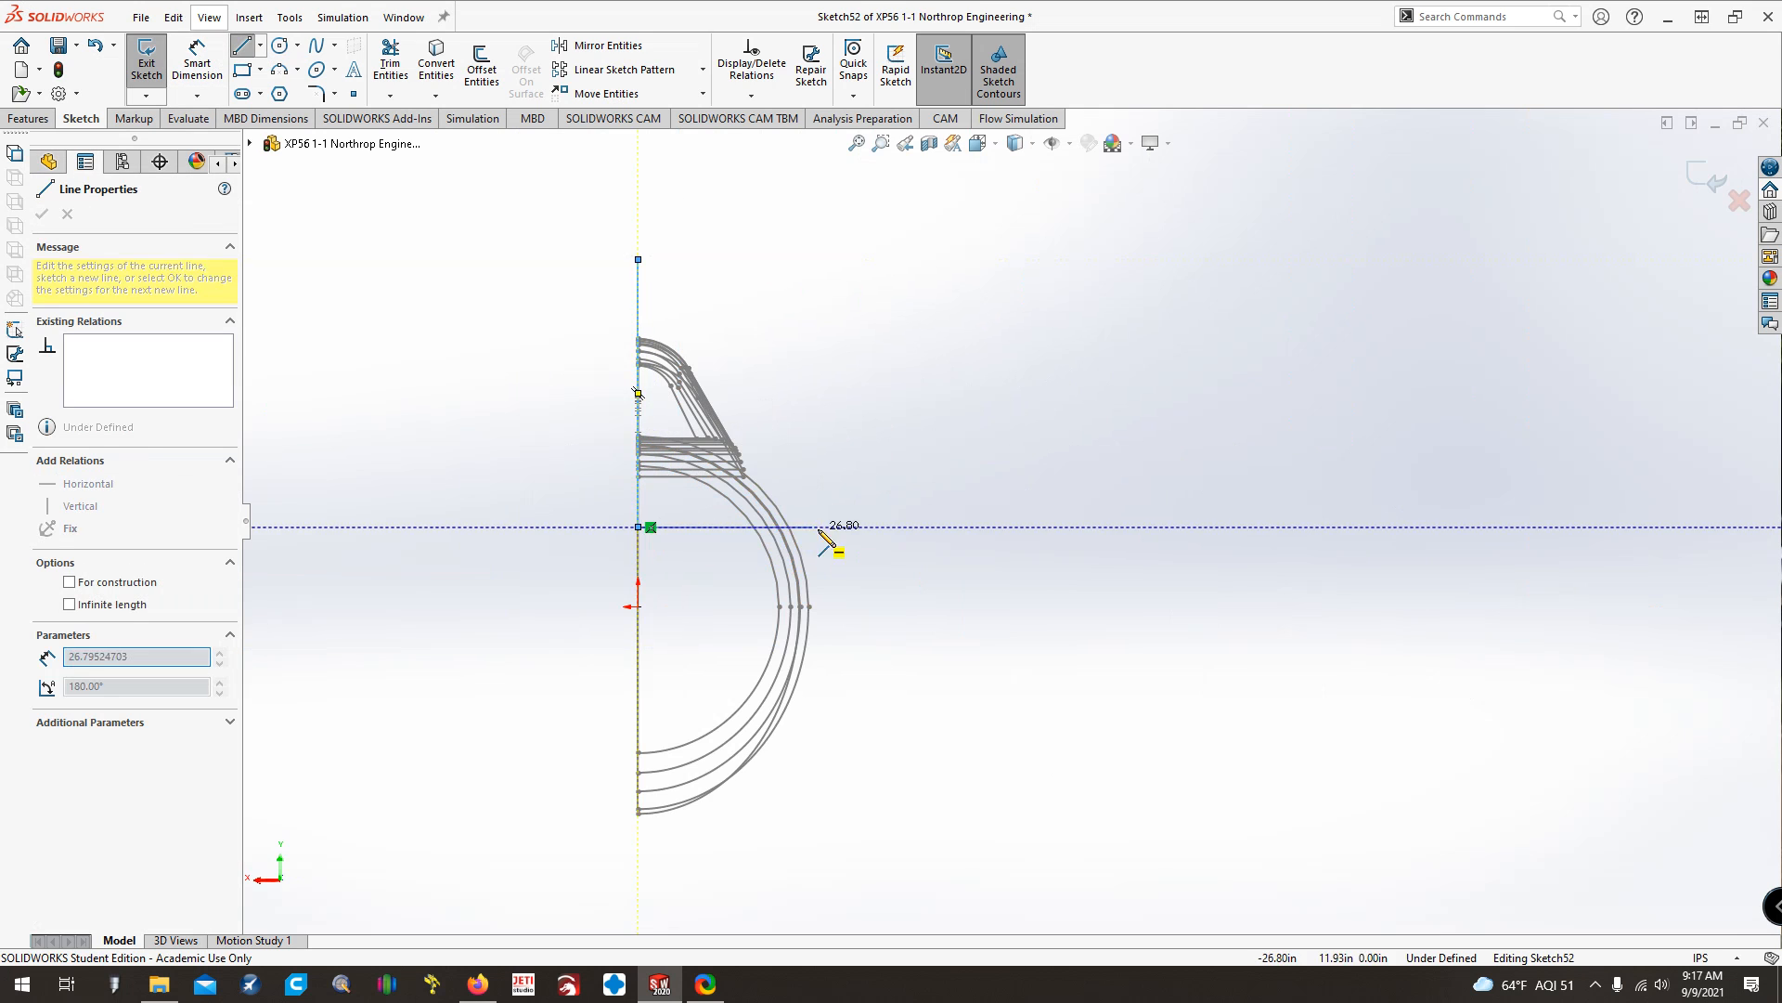
left_click(843, 526)
left_click(773, 368)
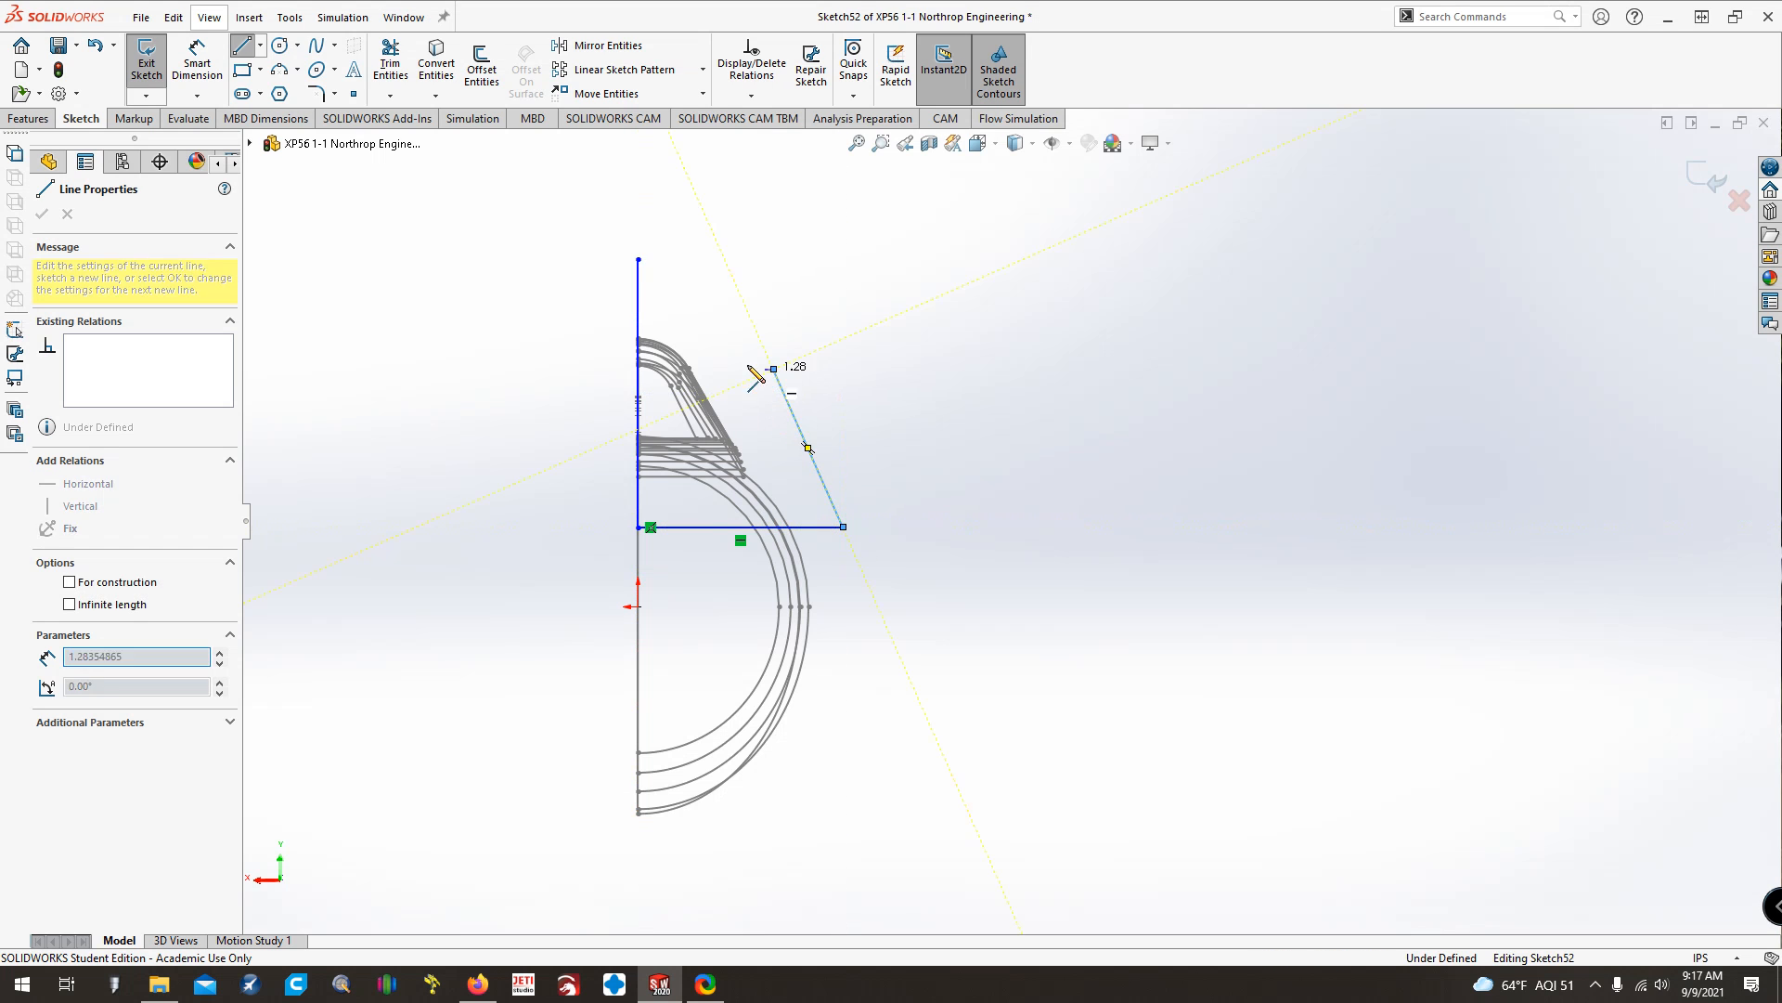
key("Escape")
Close the trial profile with a three-point arc of about 27.3 in radius between the vertical line and the slanted side
left_click(278, 71)
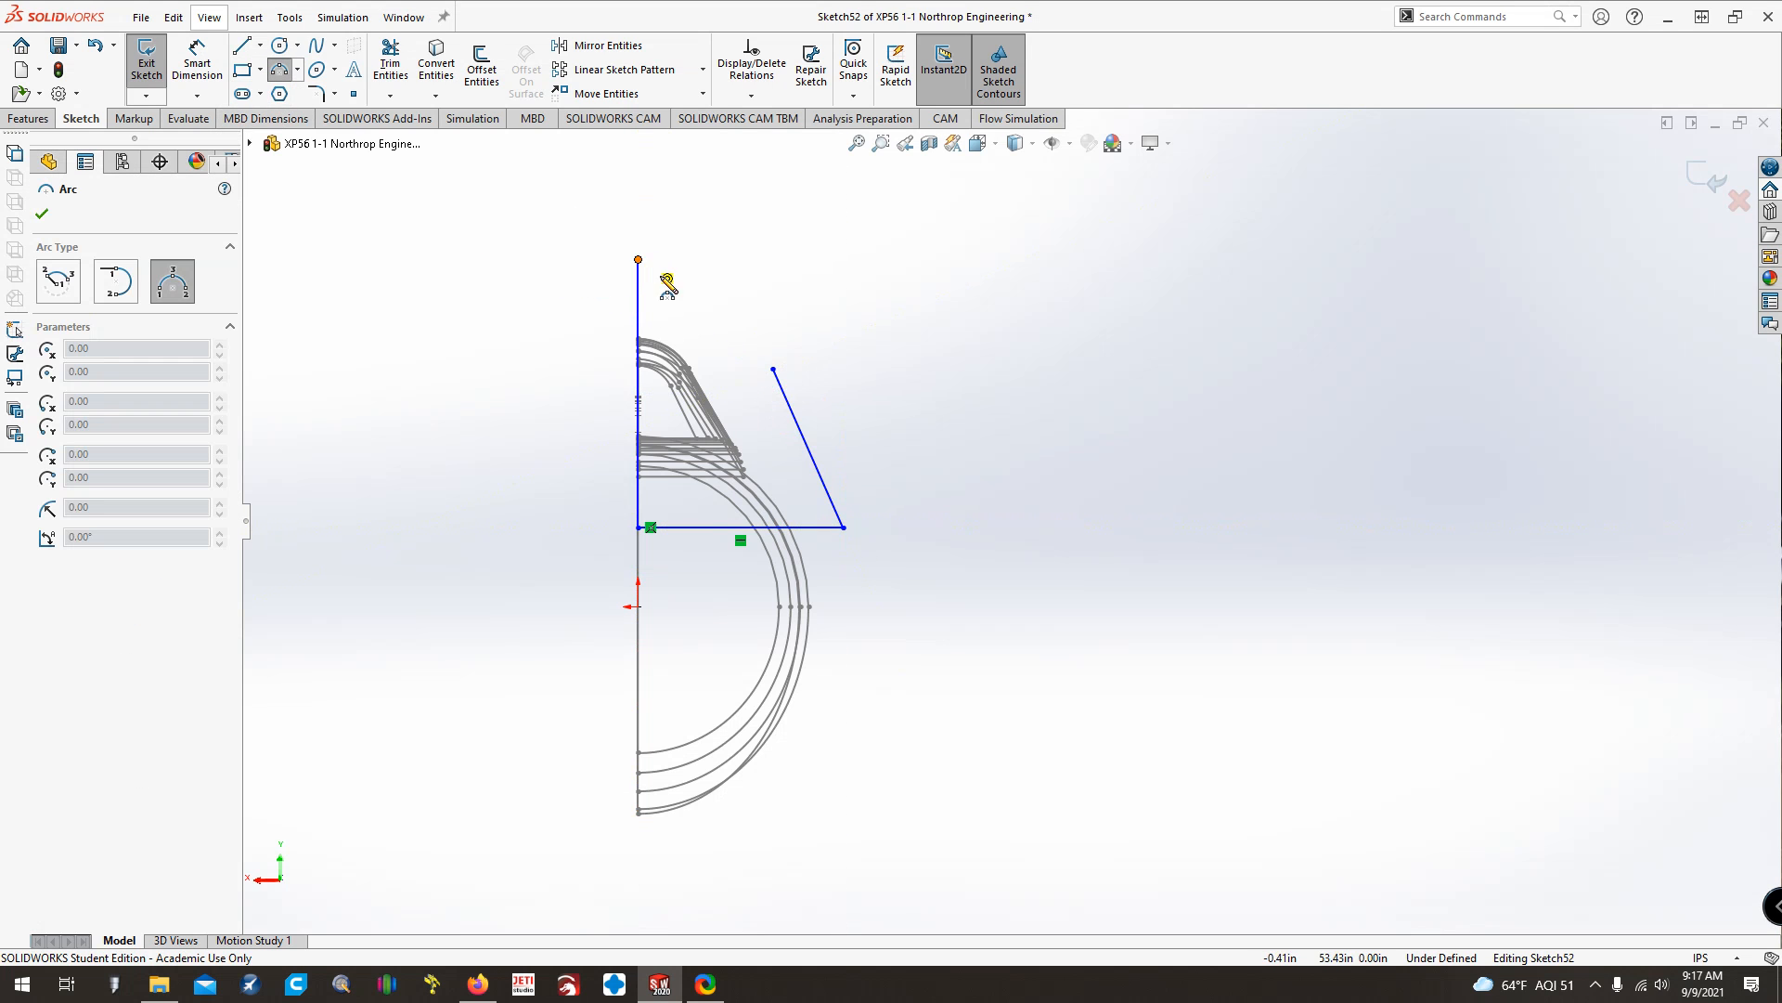
left_click(638, 260)
left_click(773, 369)
left_click(738, 316)
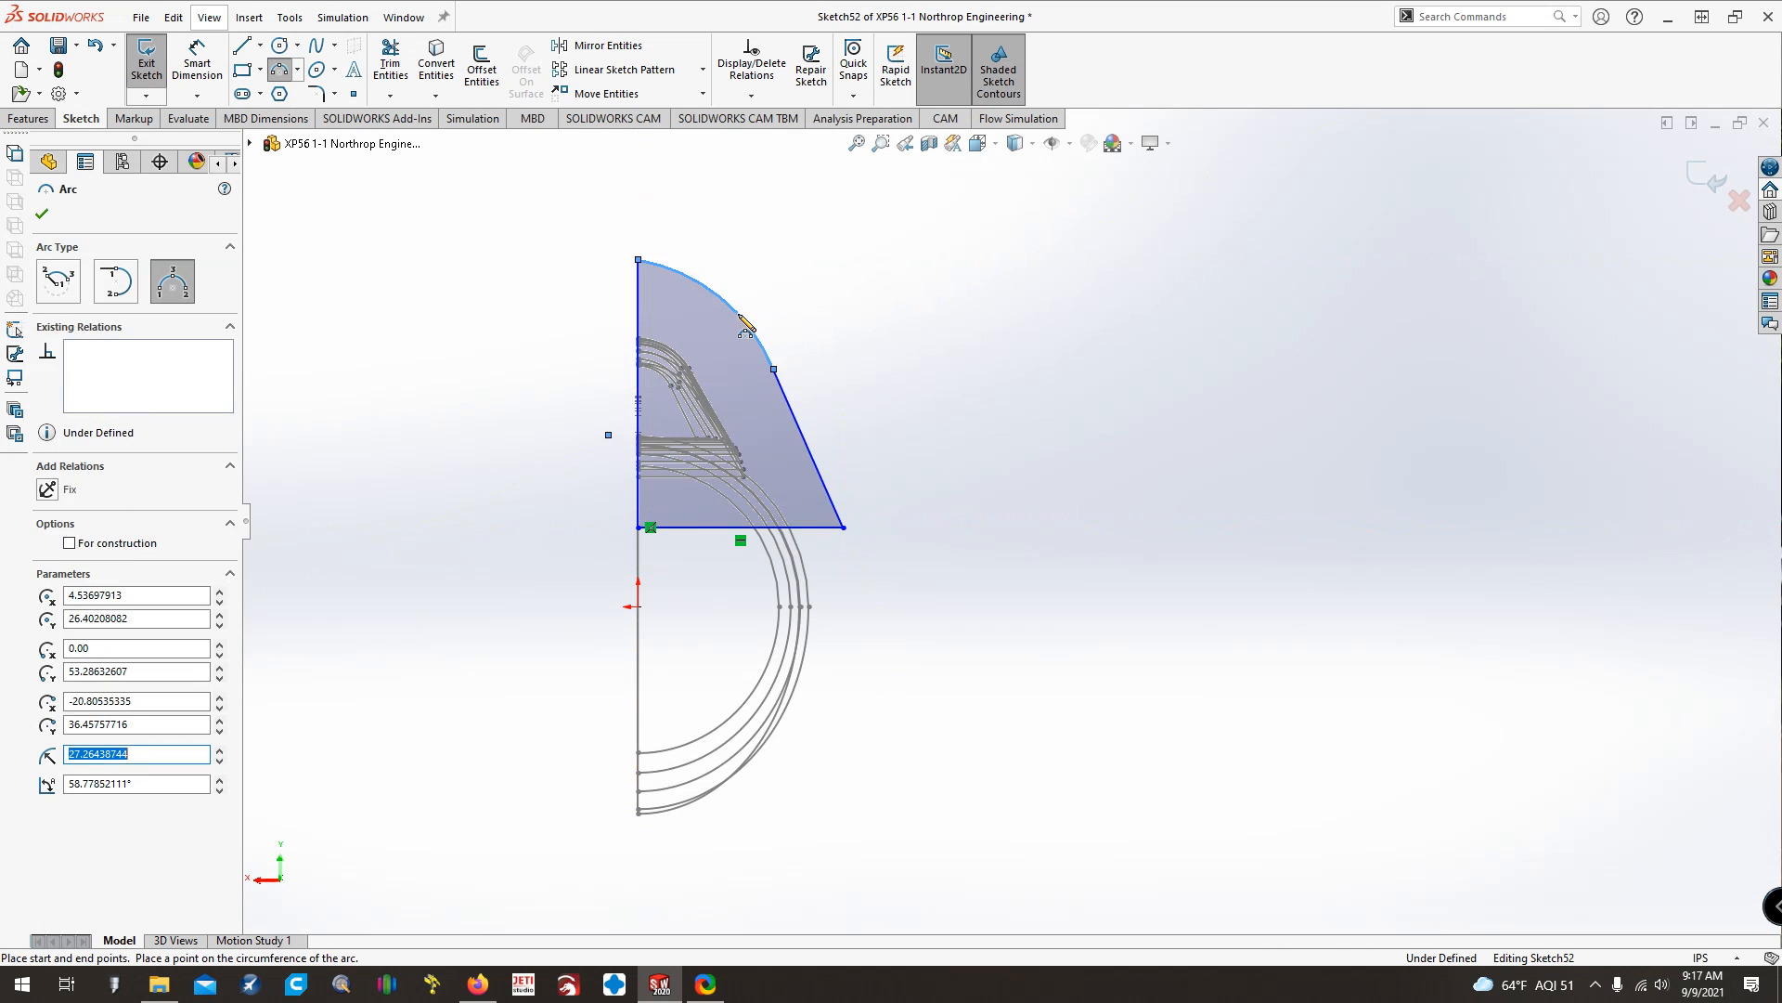
key("Escape")
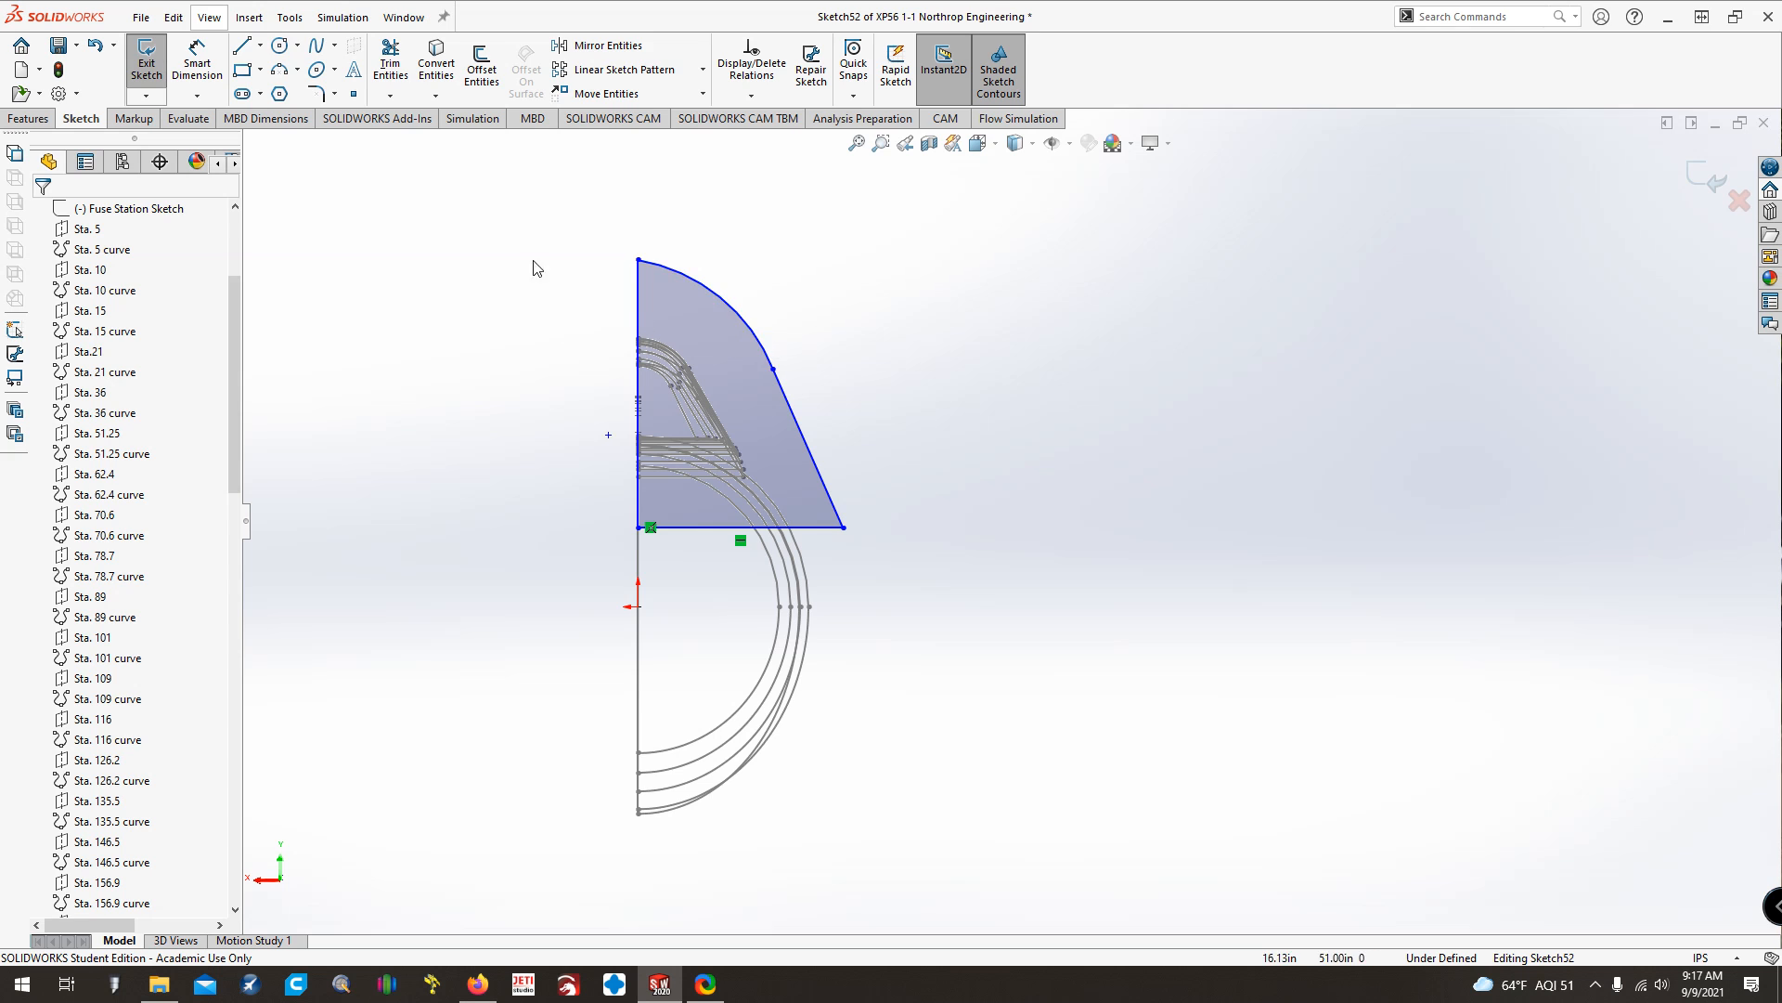
Delete the whole trial profile and exit the Sta. 62.4 sketch
left_click_drag(606, 203, 888, 544)
key("Delete")
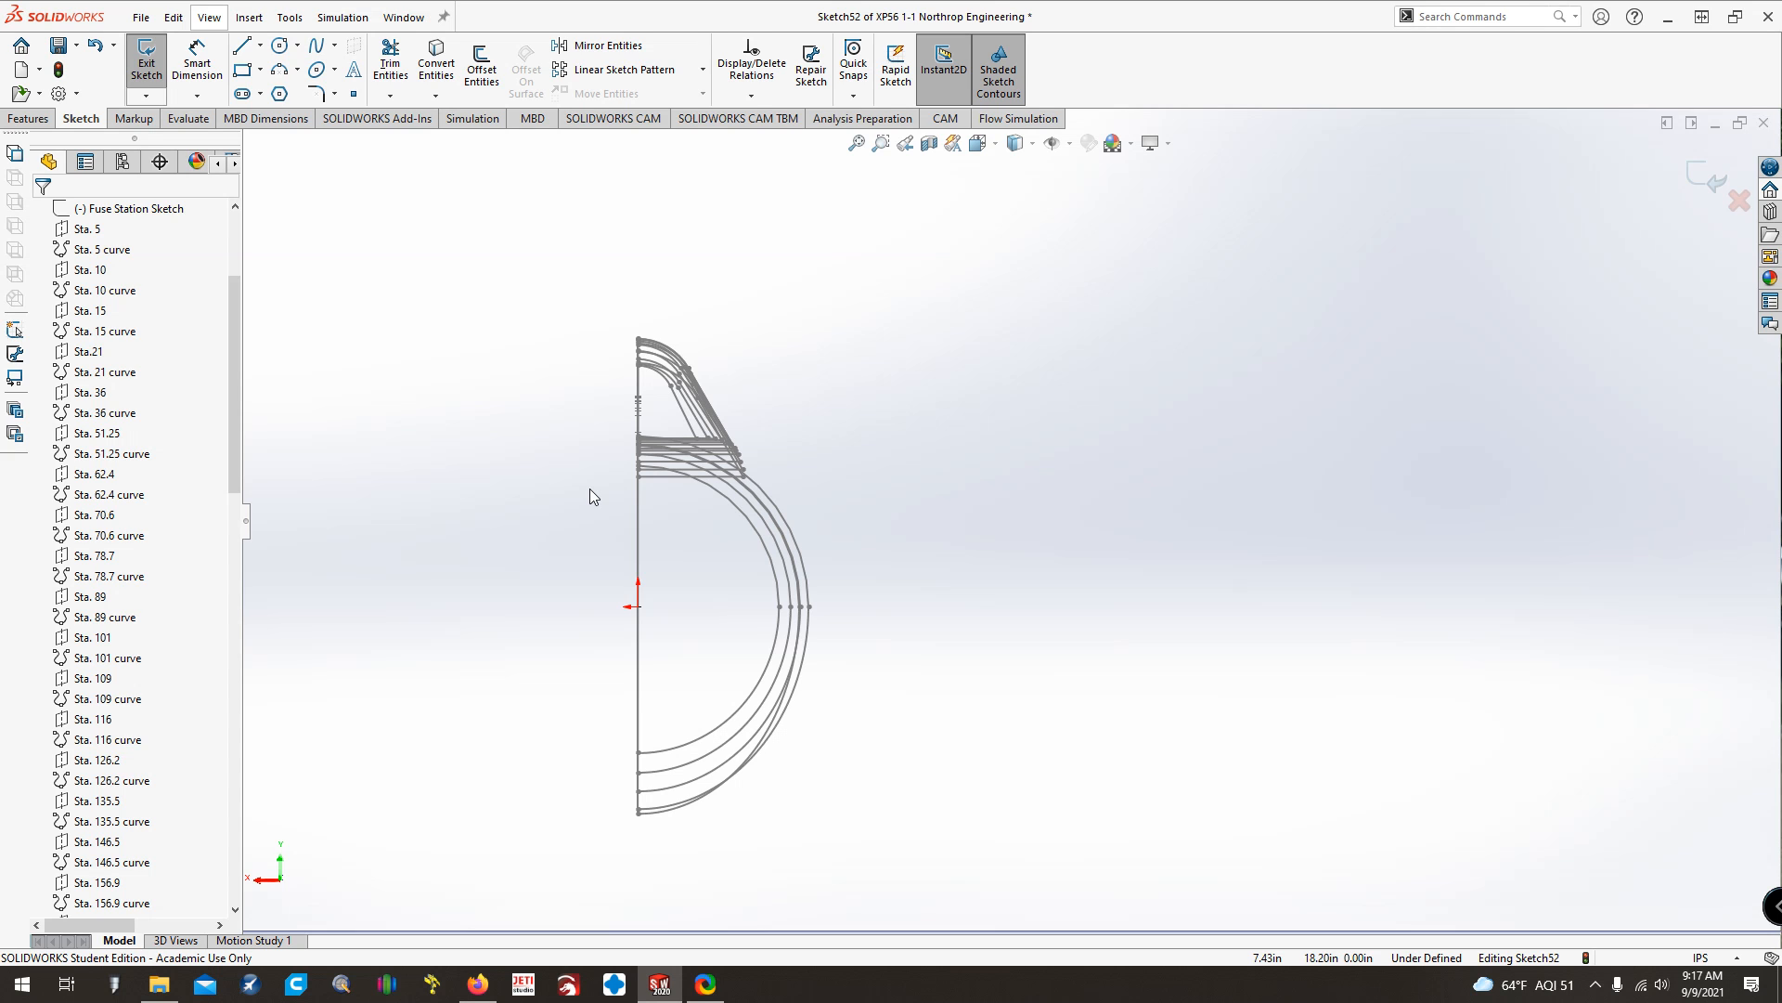
key("ctrl+3")
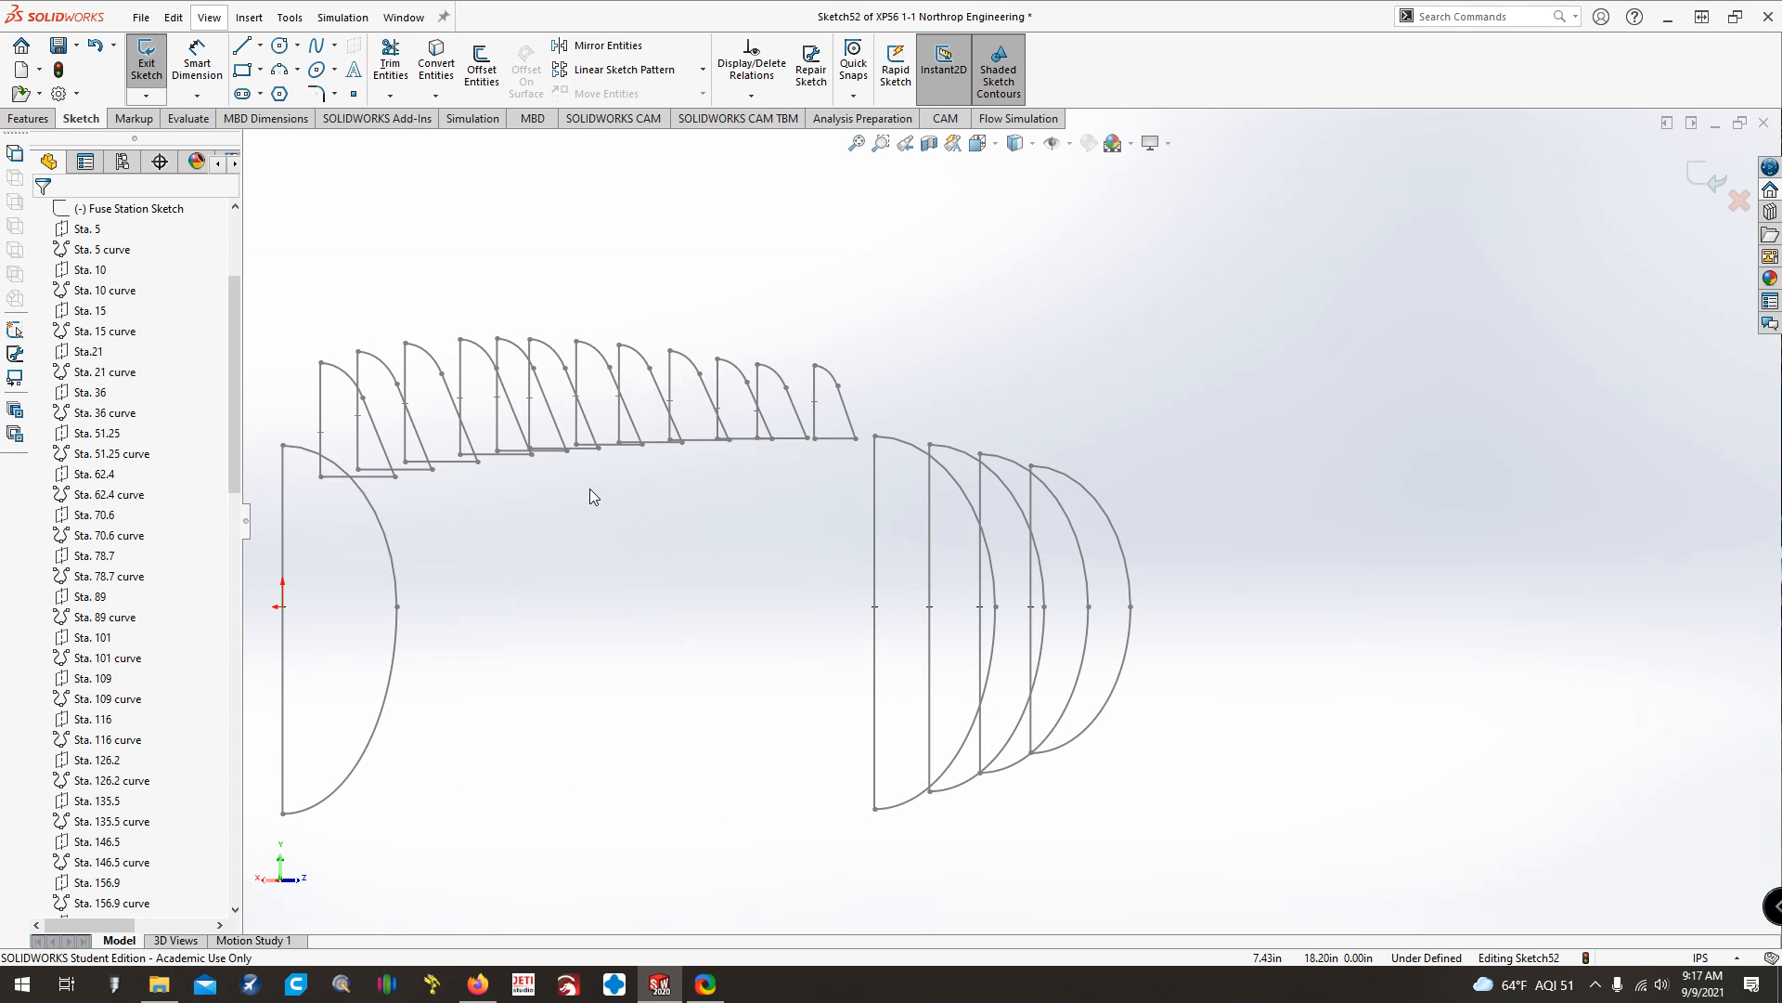
key("Left")
key("ctrl+Right")
key("ctrl+Right")
key("ctrl+Right")
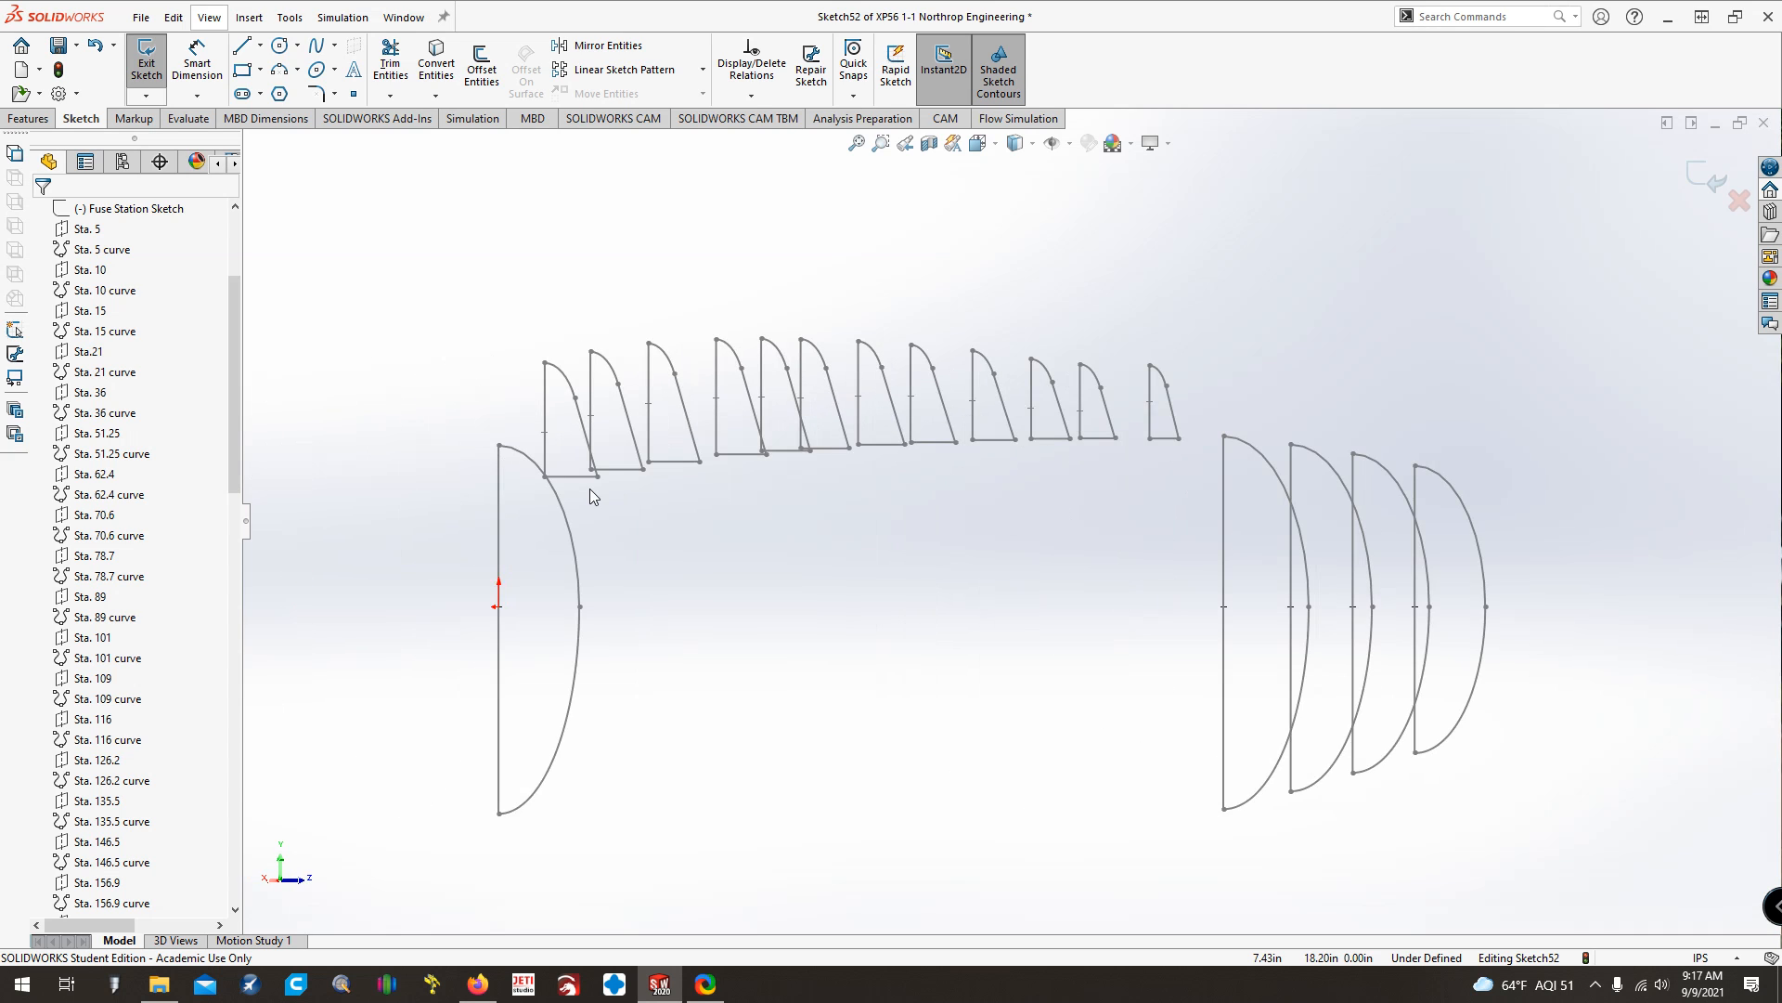
key("Left")
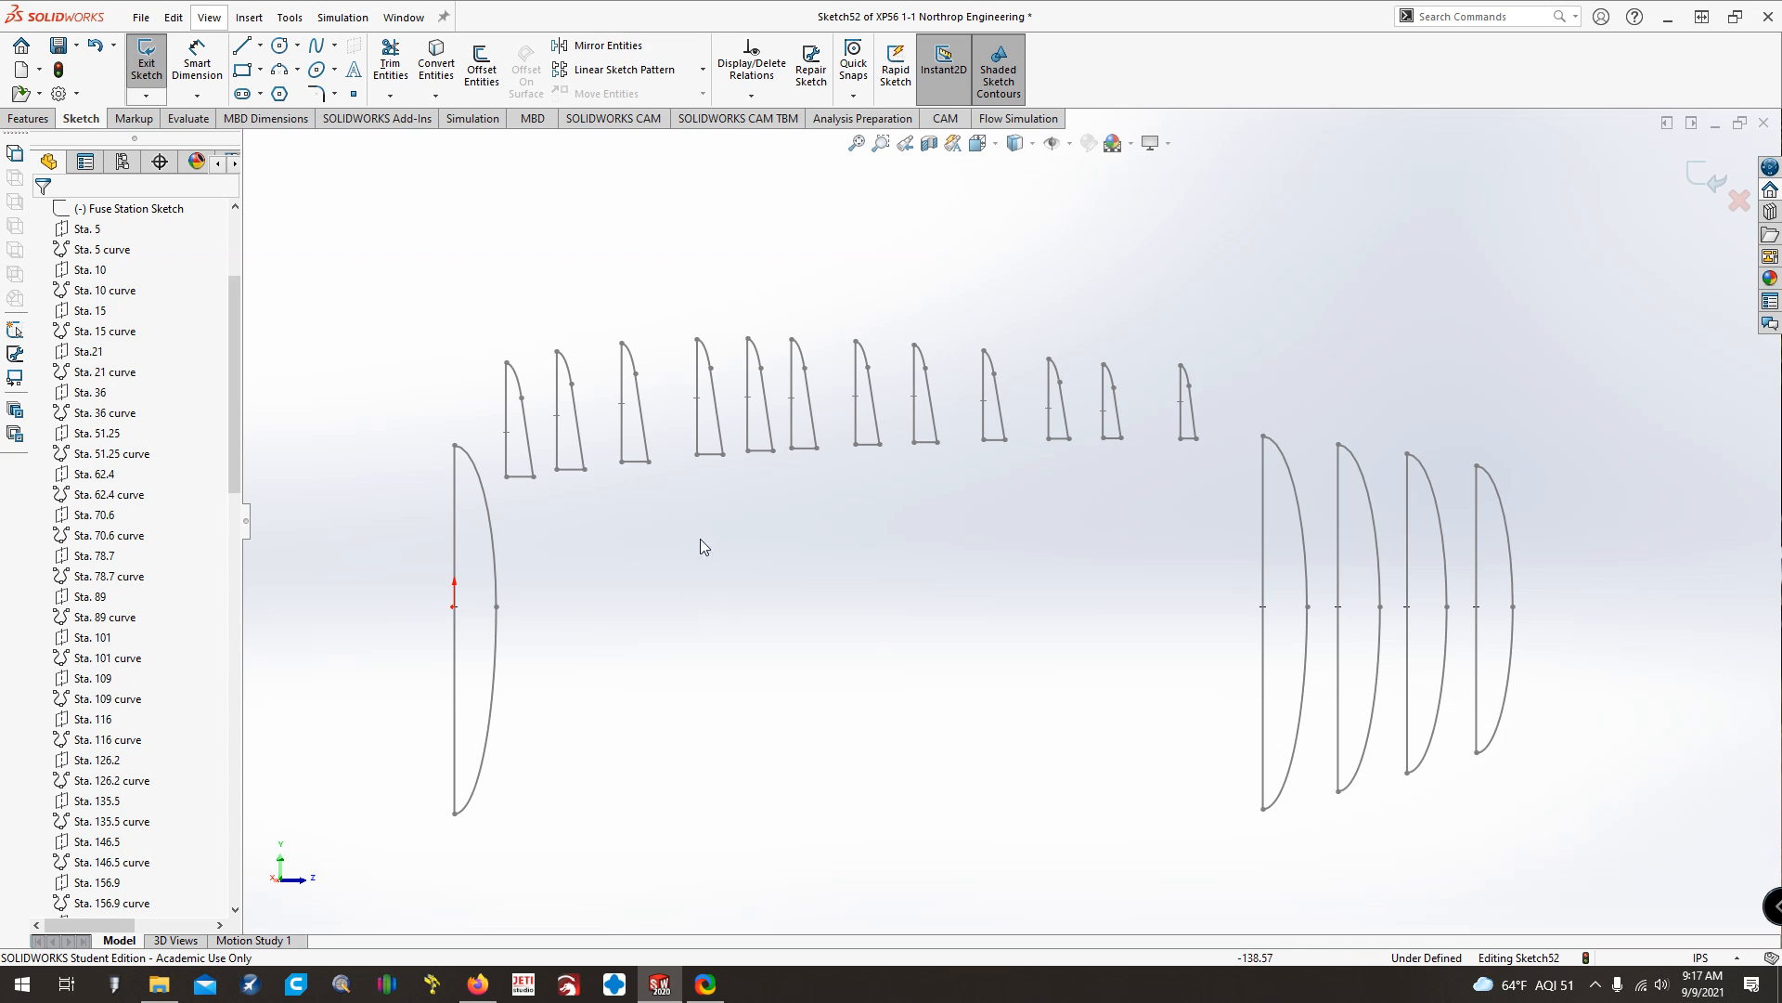
left_click(159, 78)
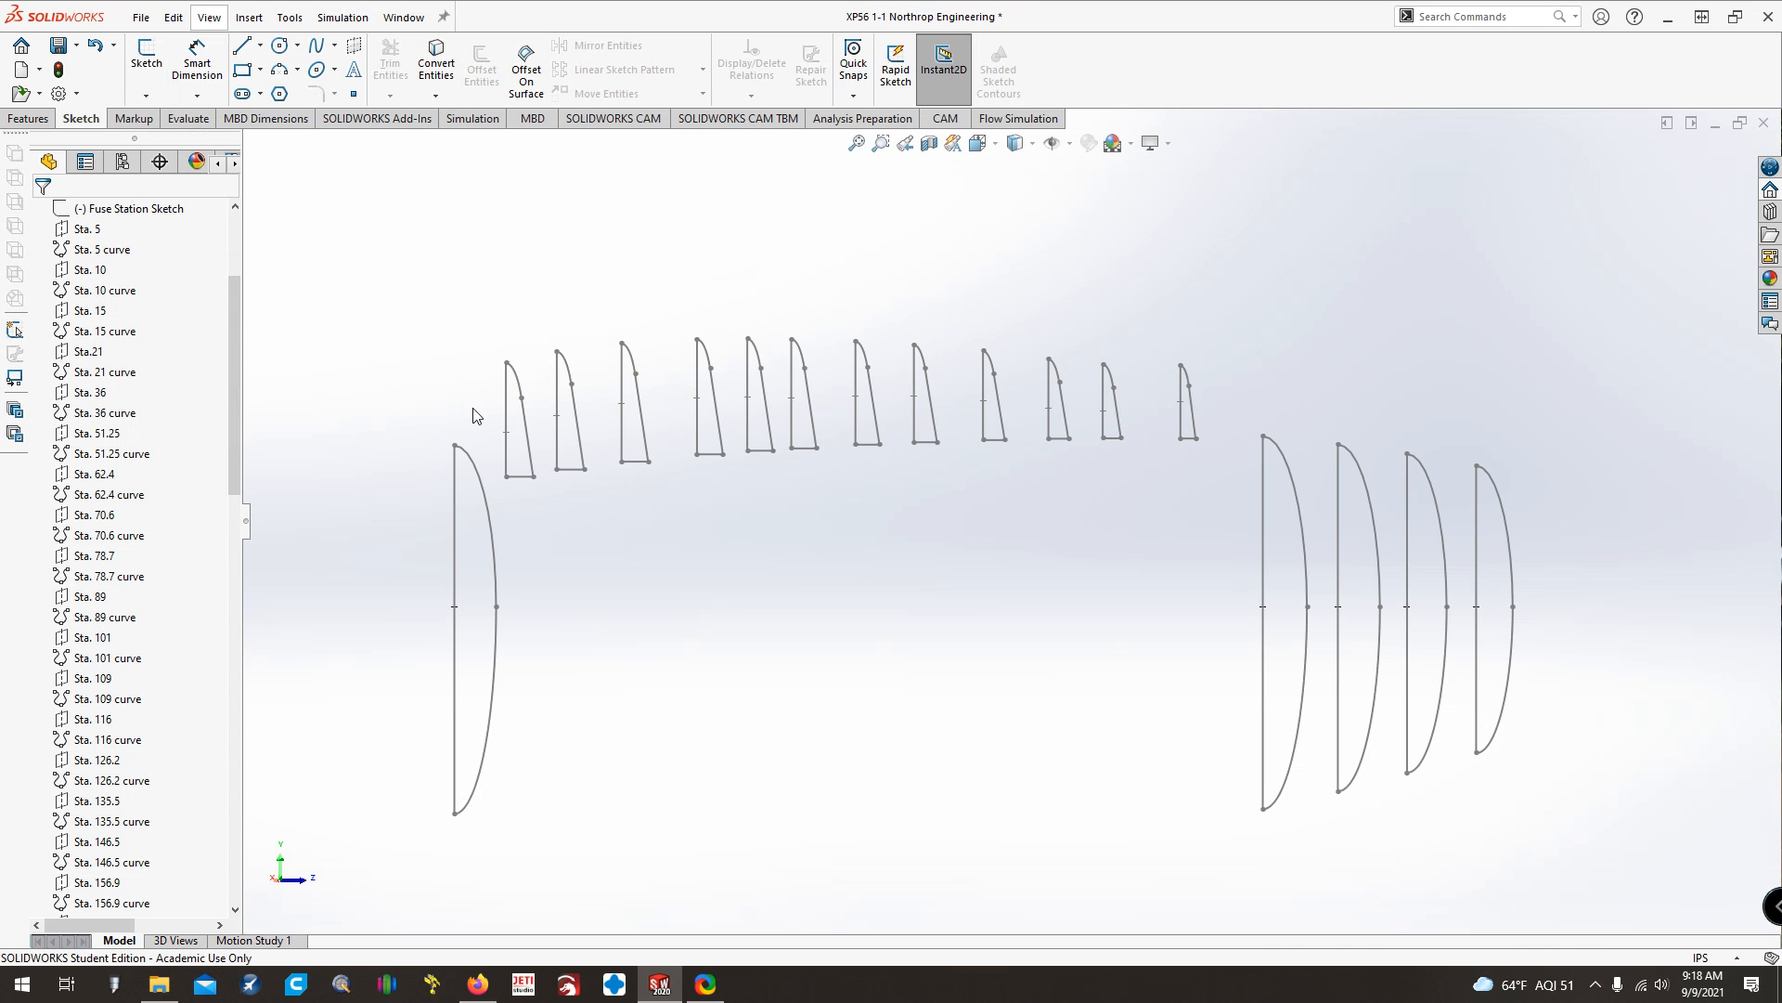
Start a new sketch on the Right Plane
left_click_drag(235, 427, 236, 270)
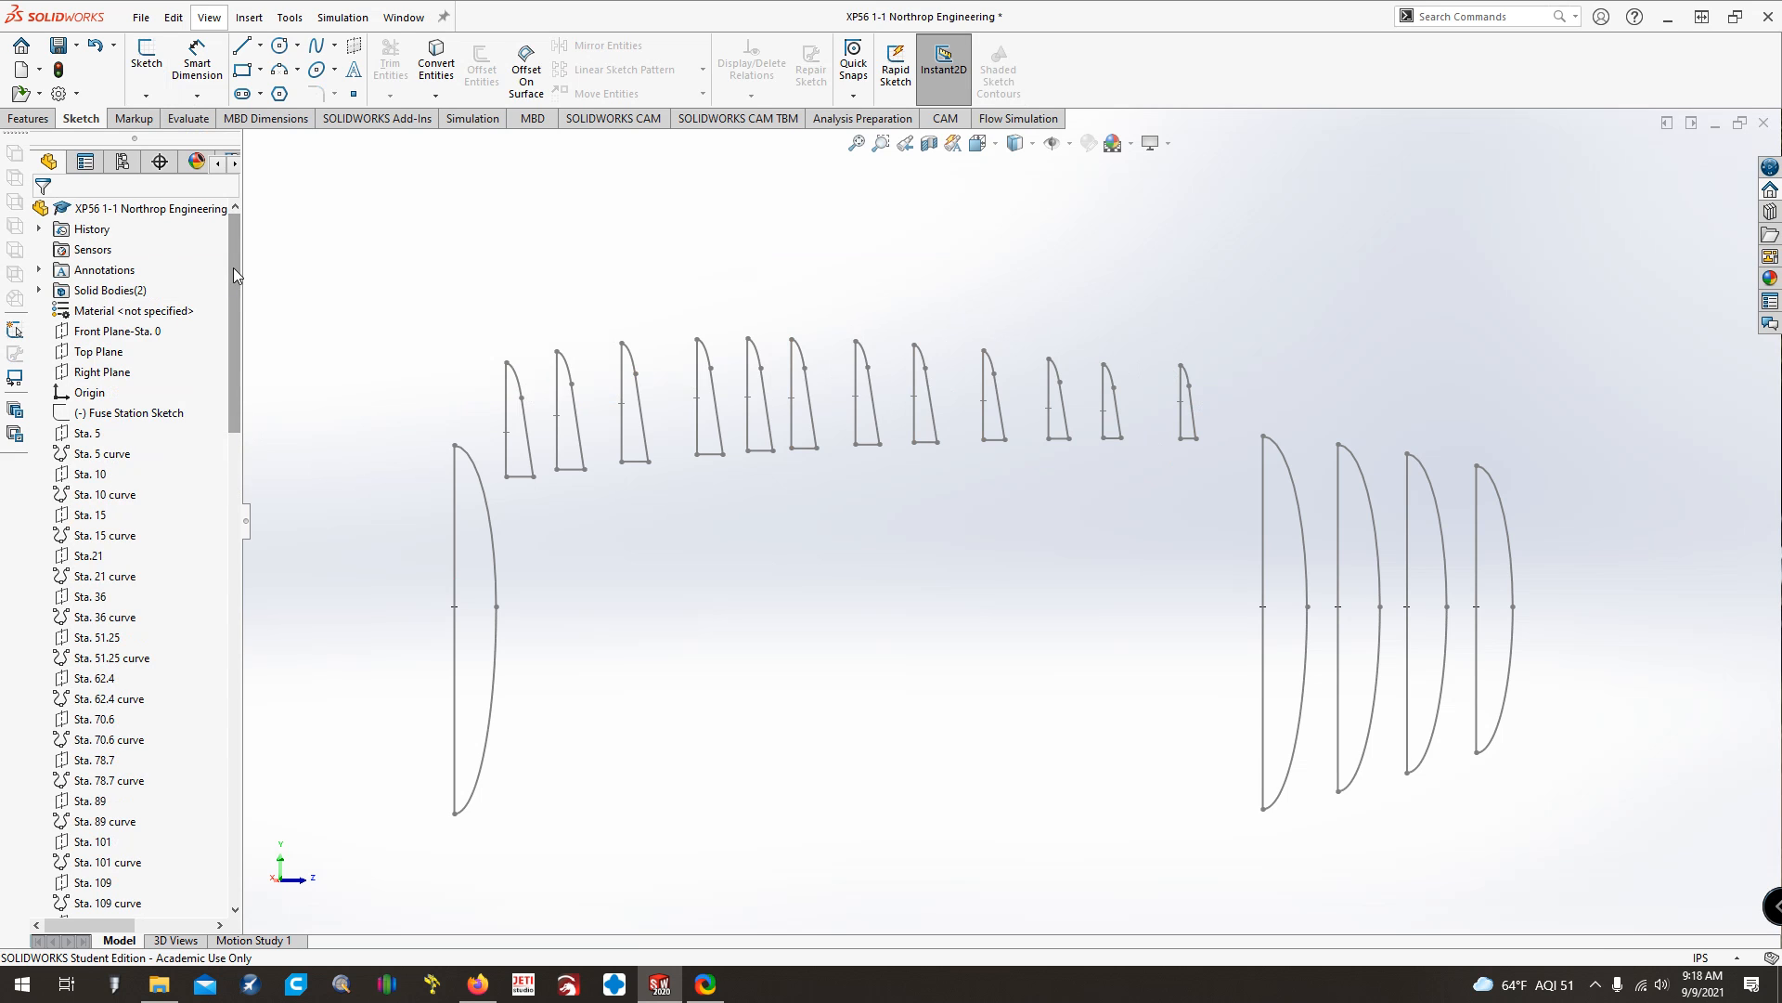
left_click(115, 371)
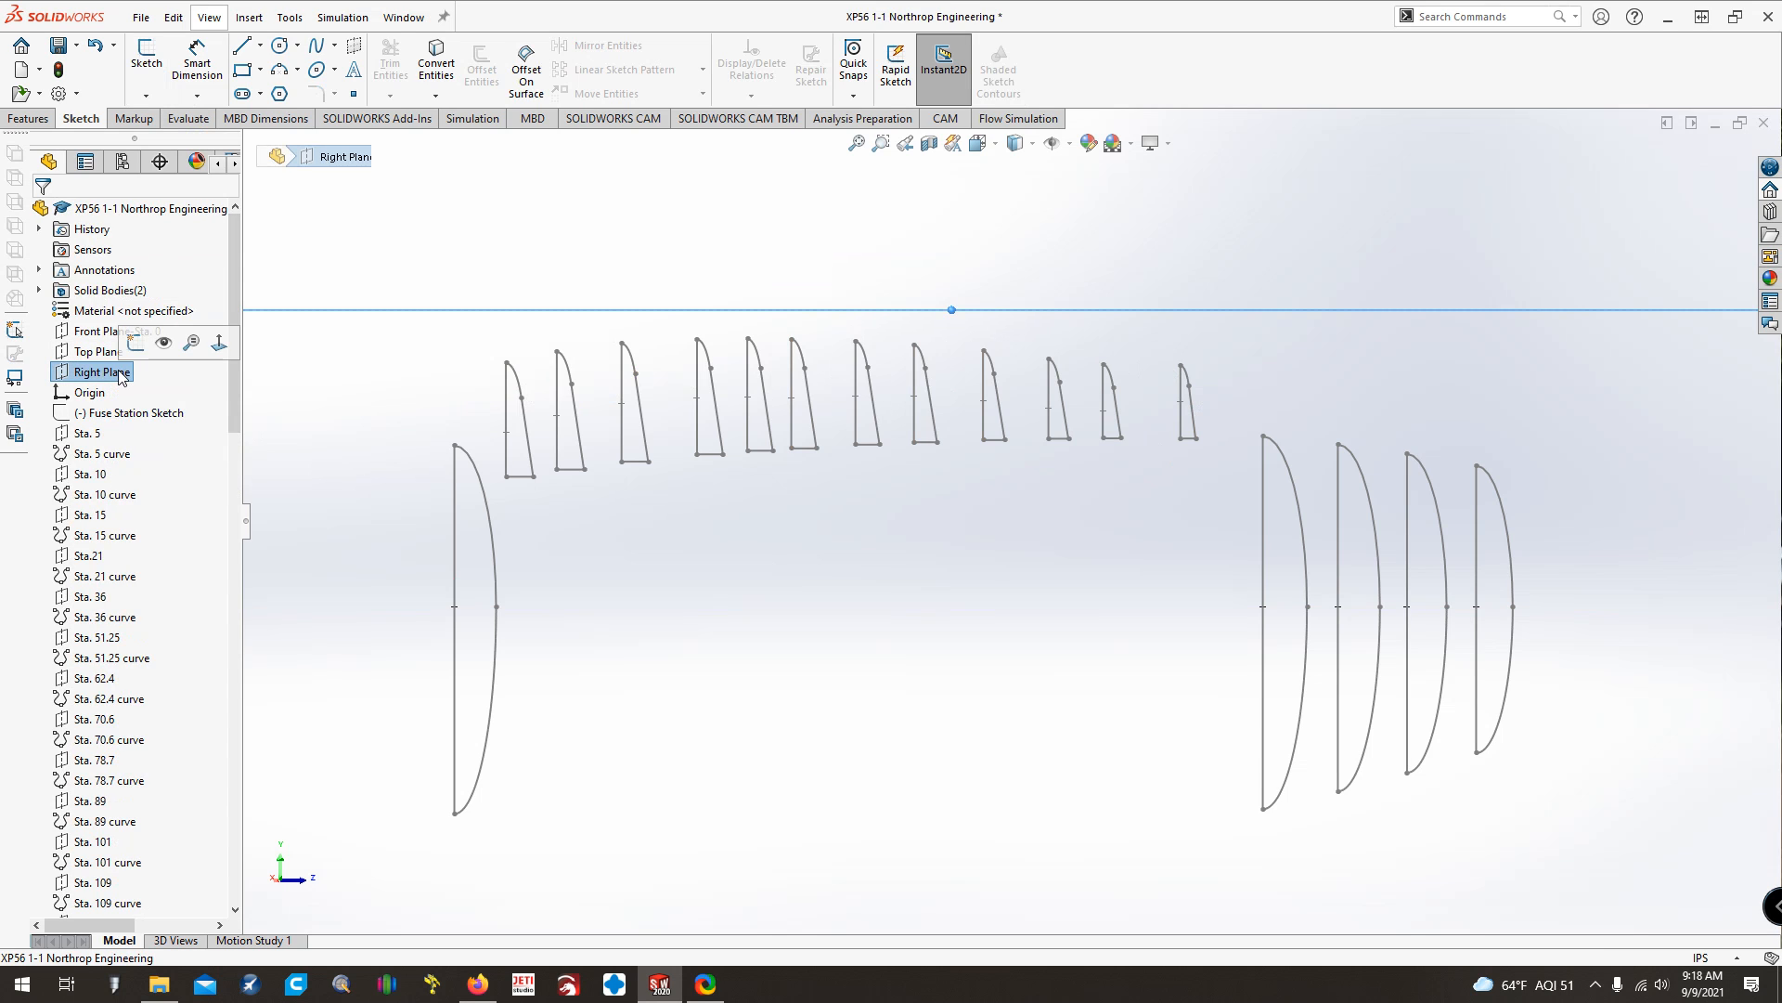
left_click(135, 343)
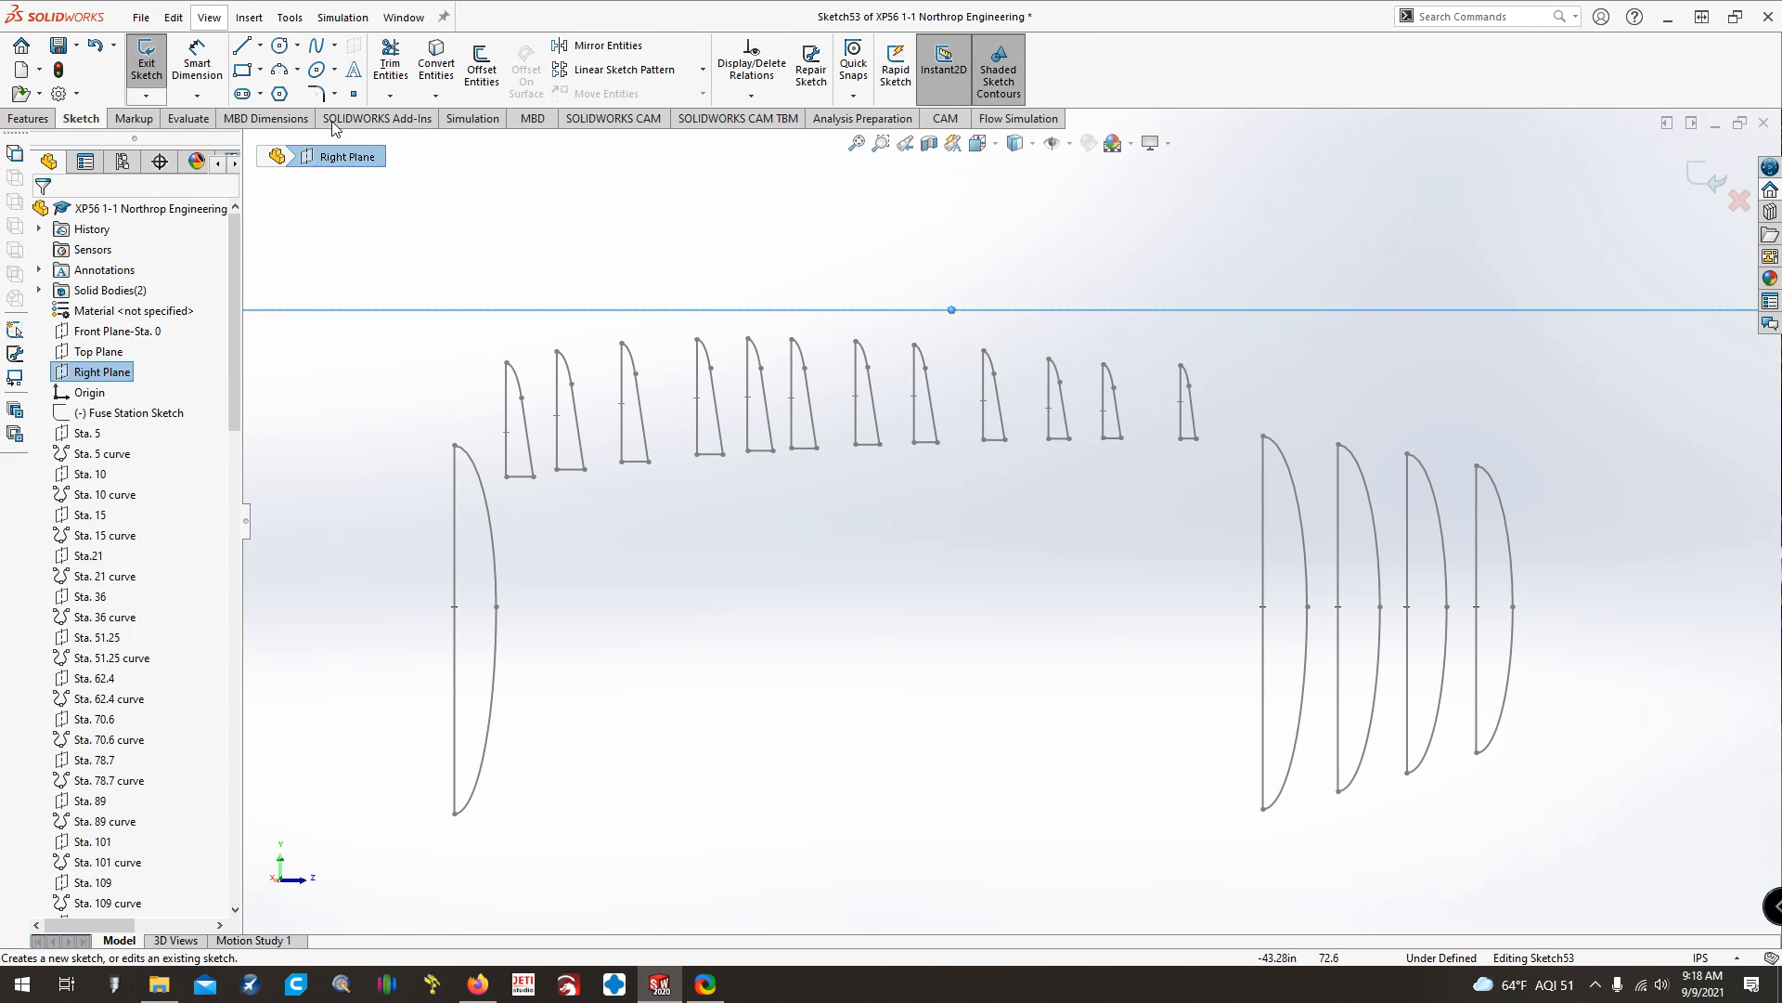
Sketch a twelve-point spline just above the canopy profiles, with one point over each profile from 70.6 to 177.9
left_click(317, 45)
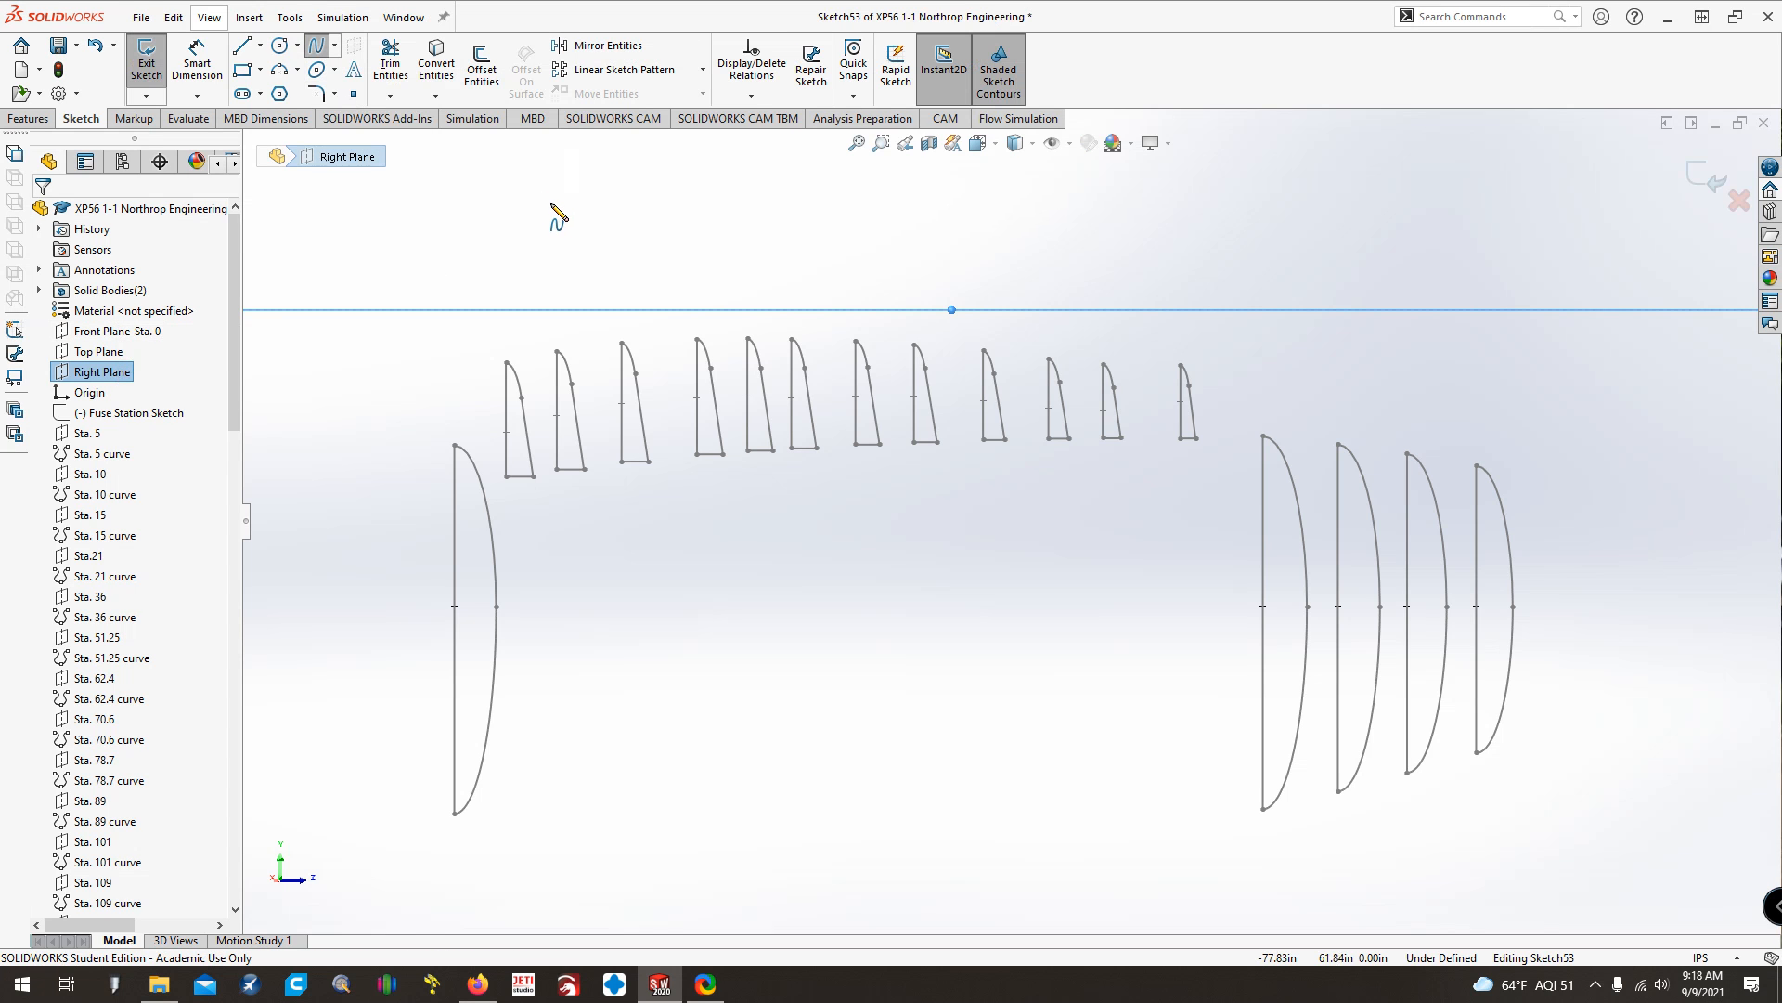
key("ctrl+8")
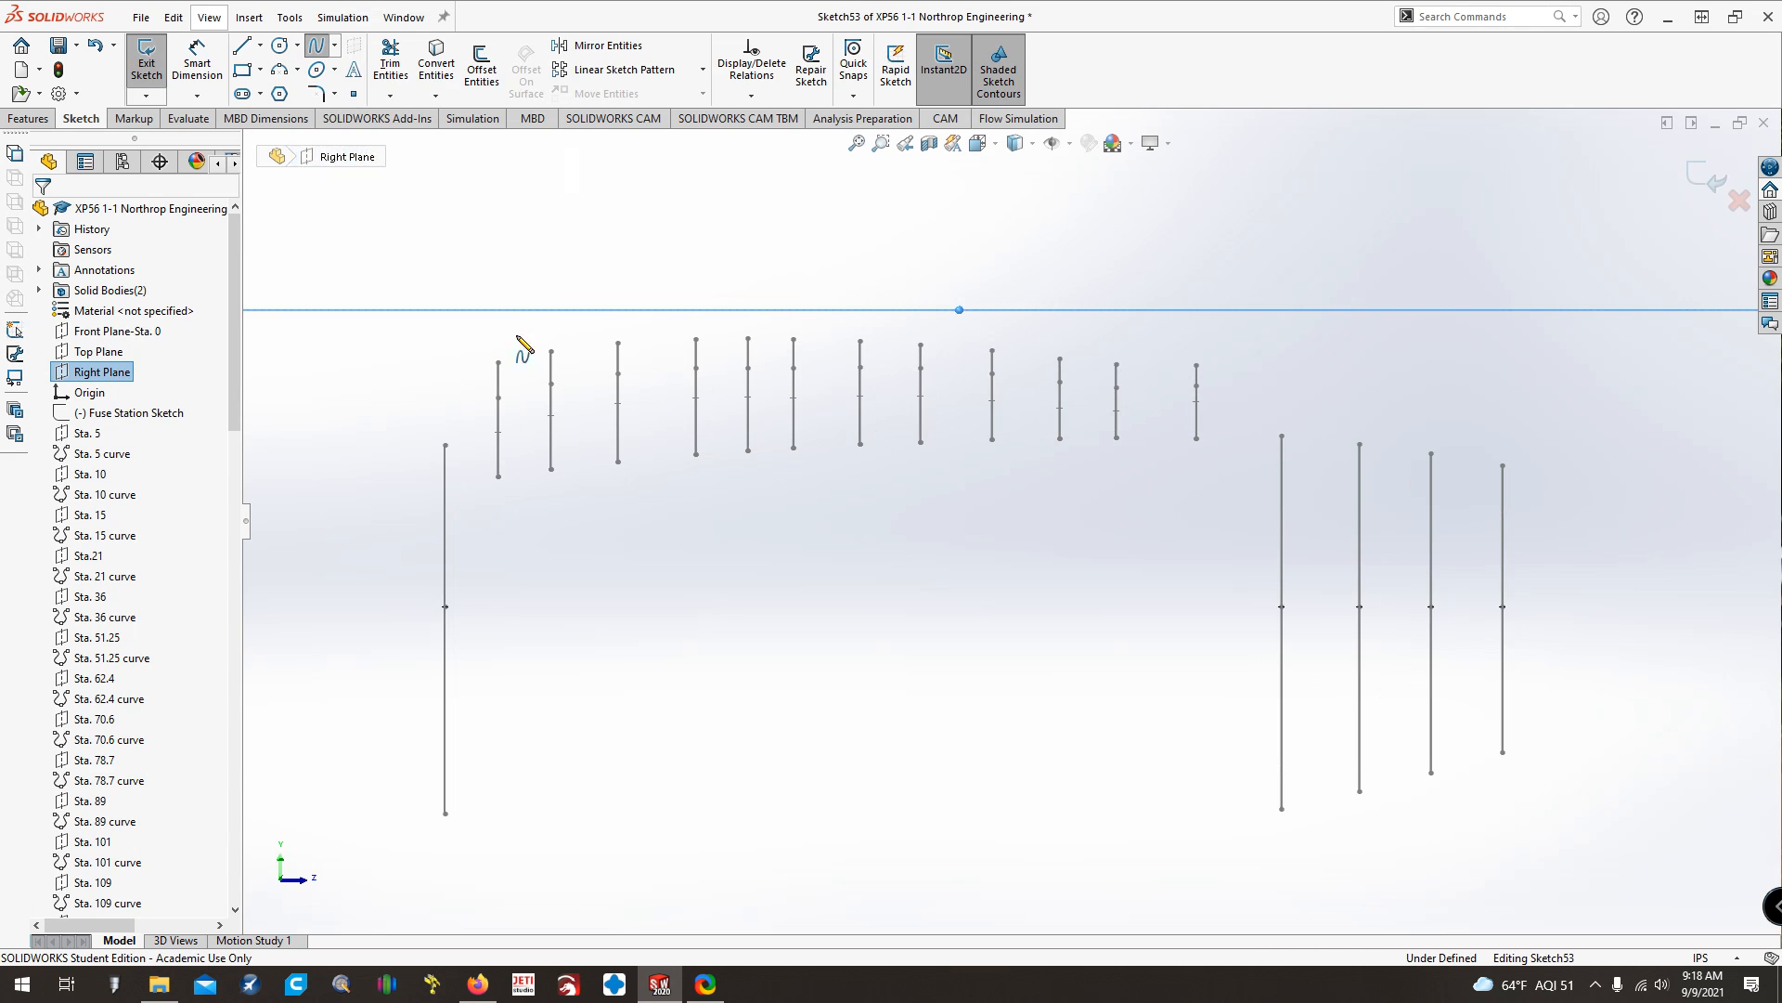
left_click(496, 342)
left_click(550, 331)
left_click(617, 321)
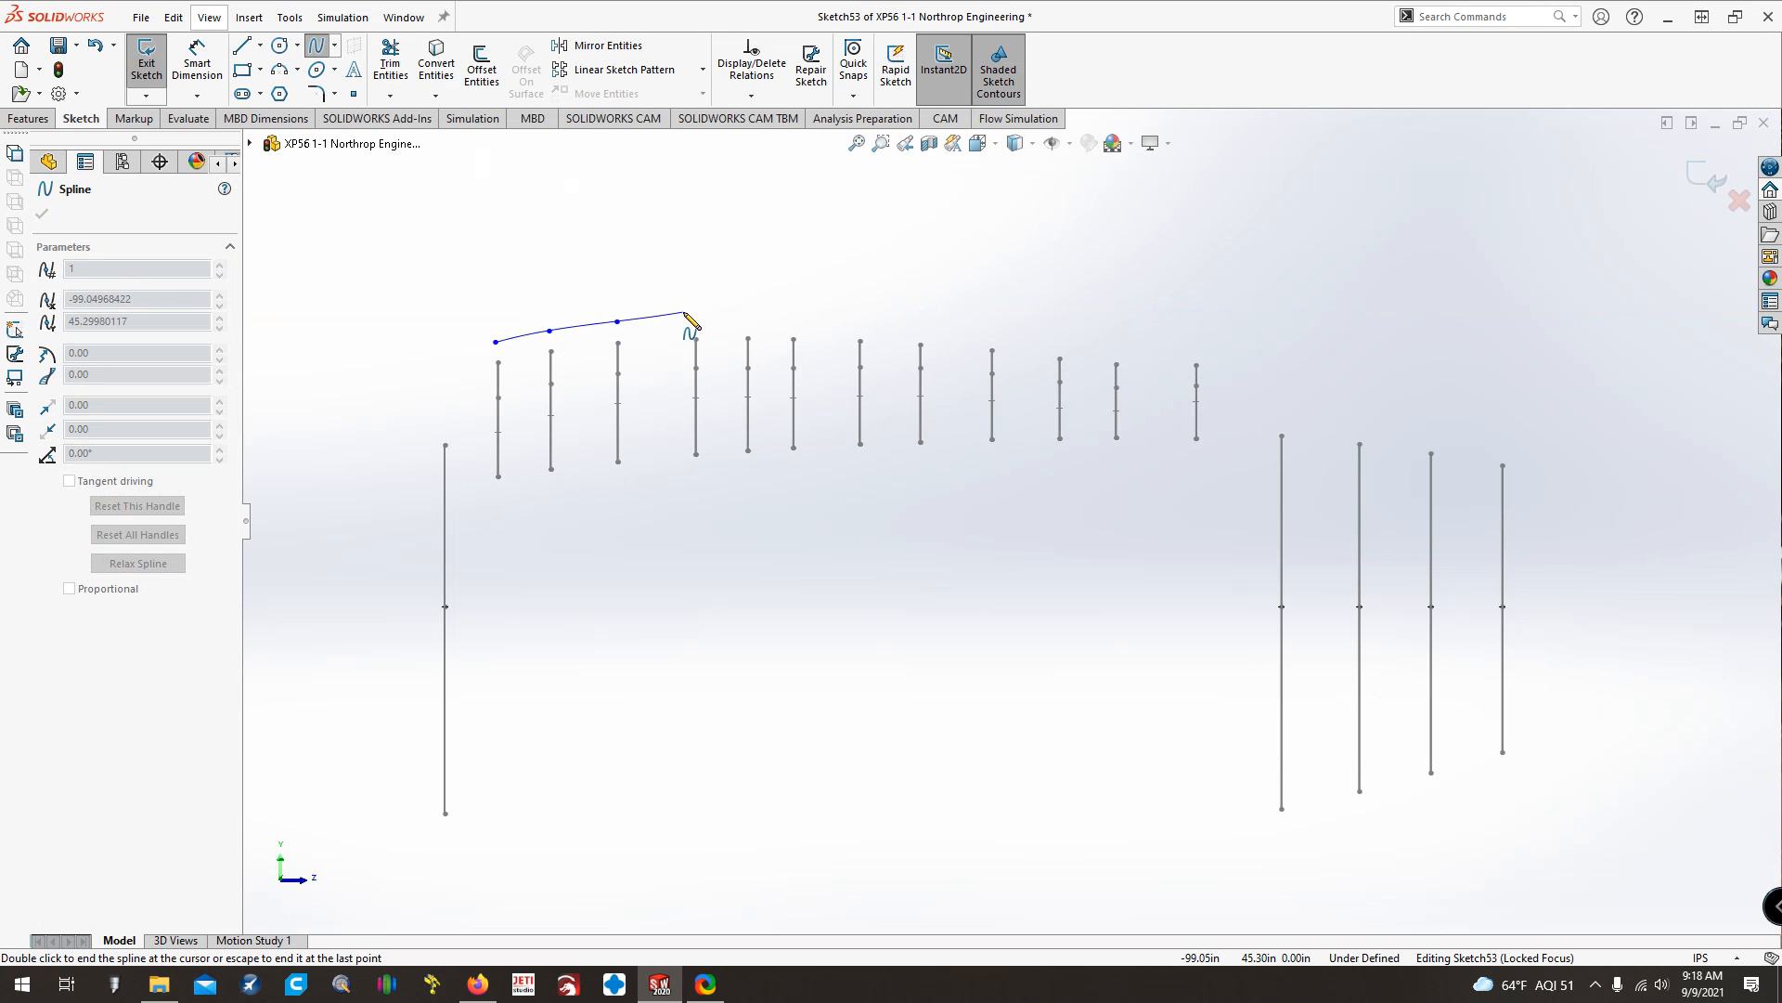
left_click(699, 316)
left_click(752, 316)
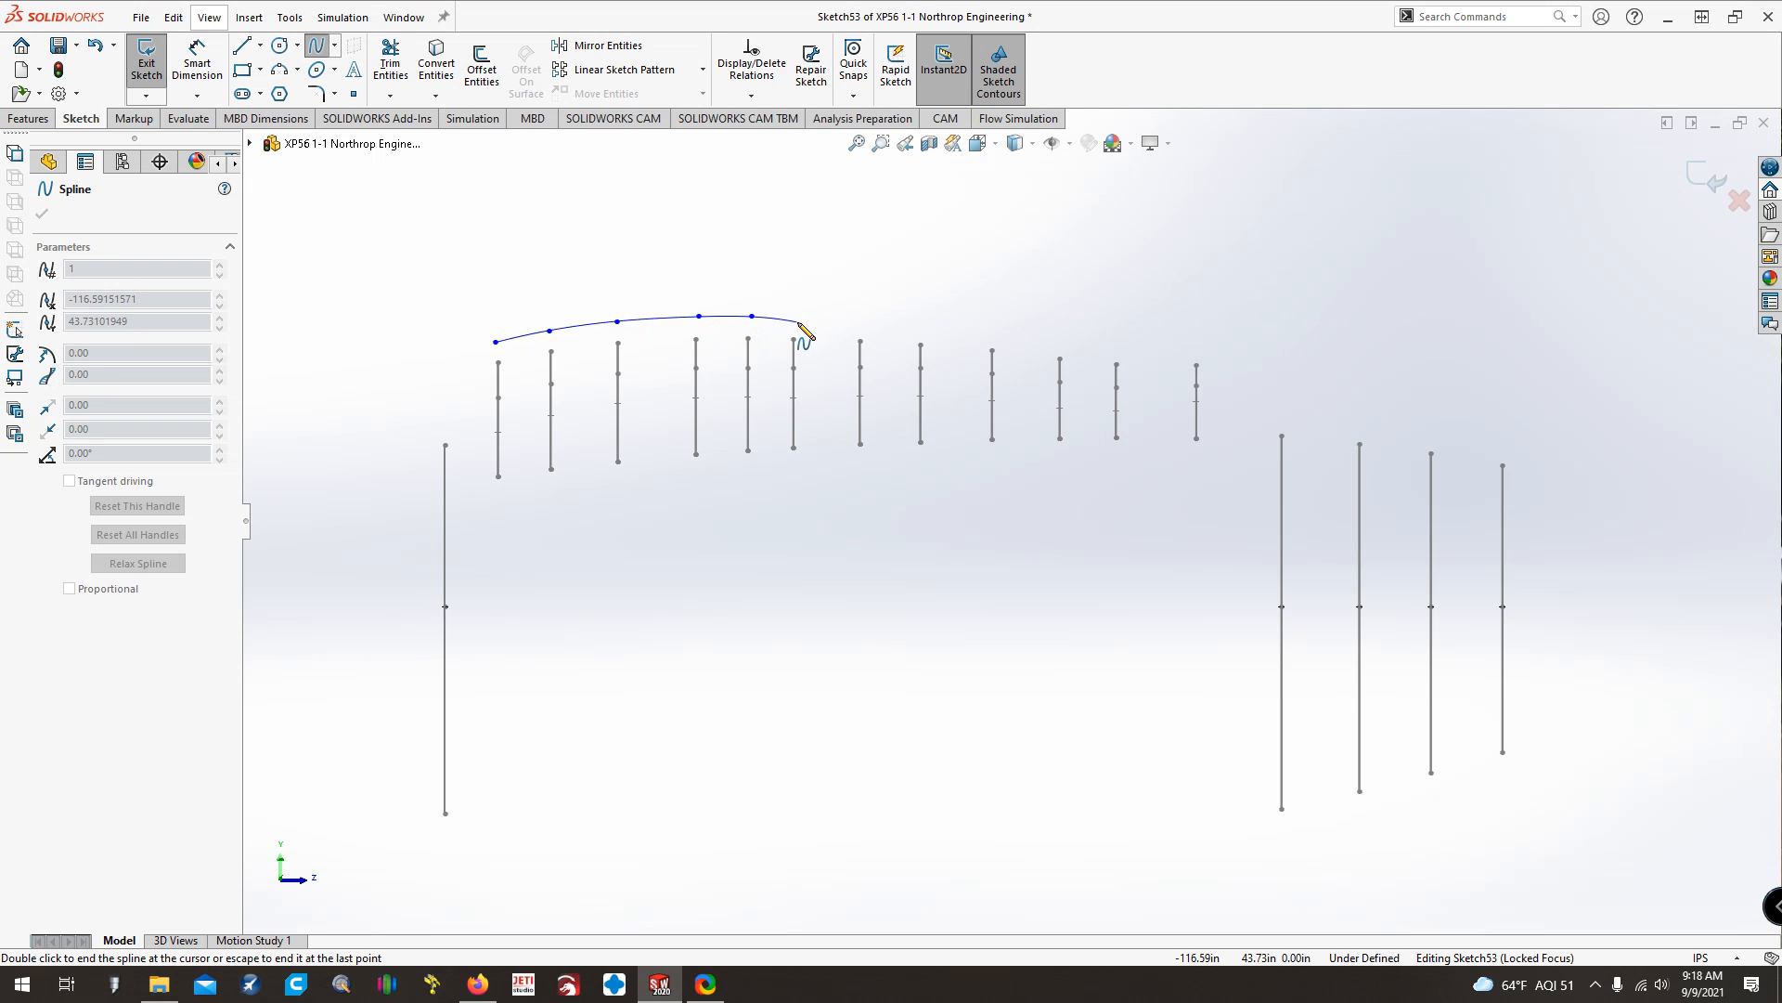
left_click(799, 321)
left_click(862, 323)
left_click(923, 330)
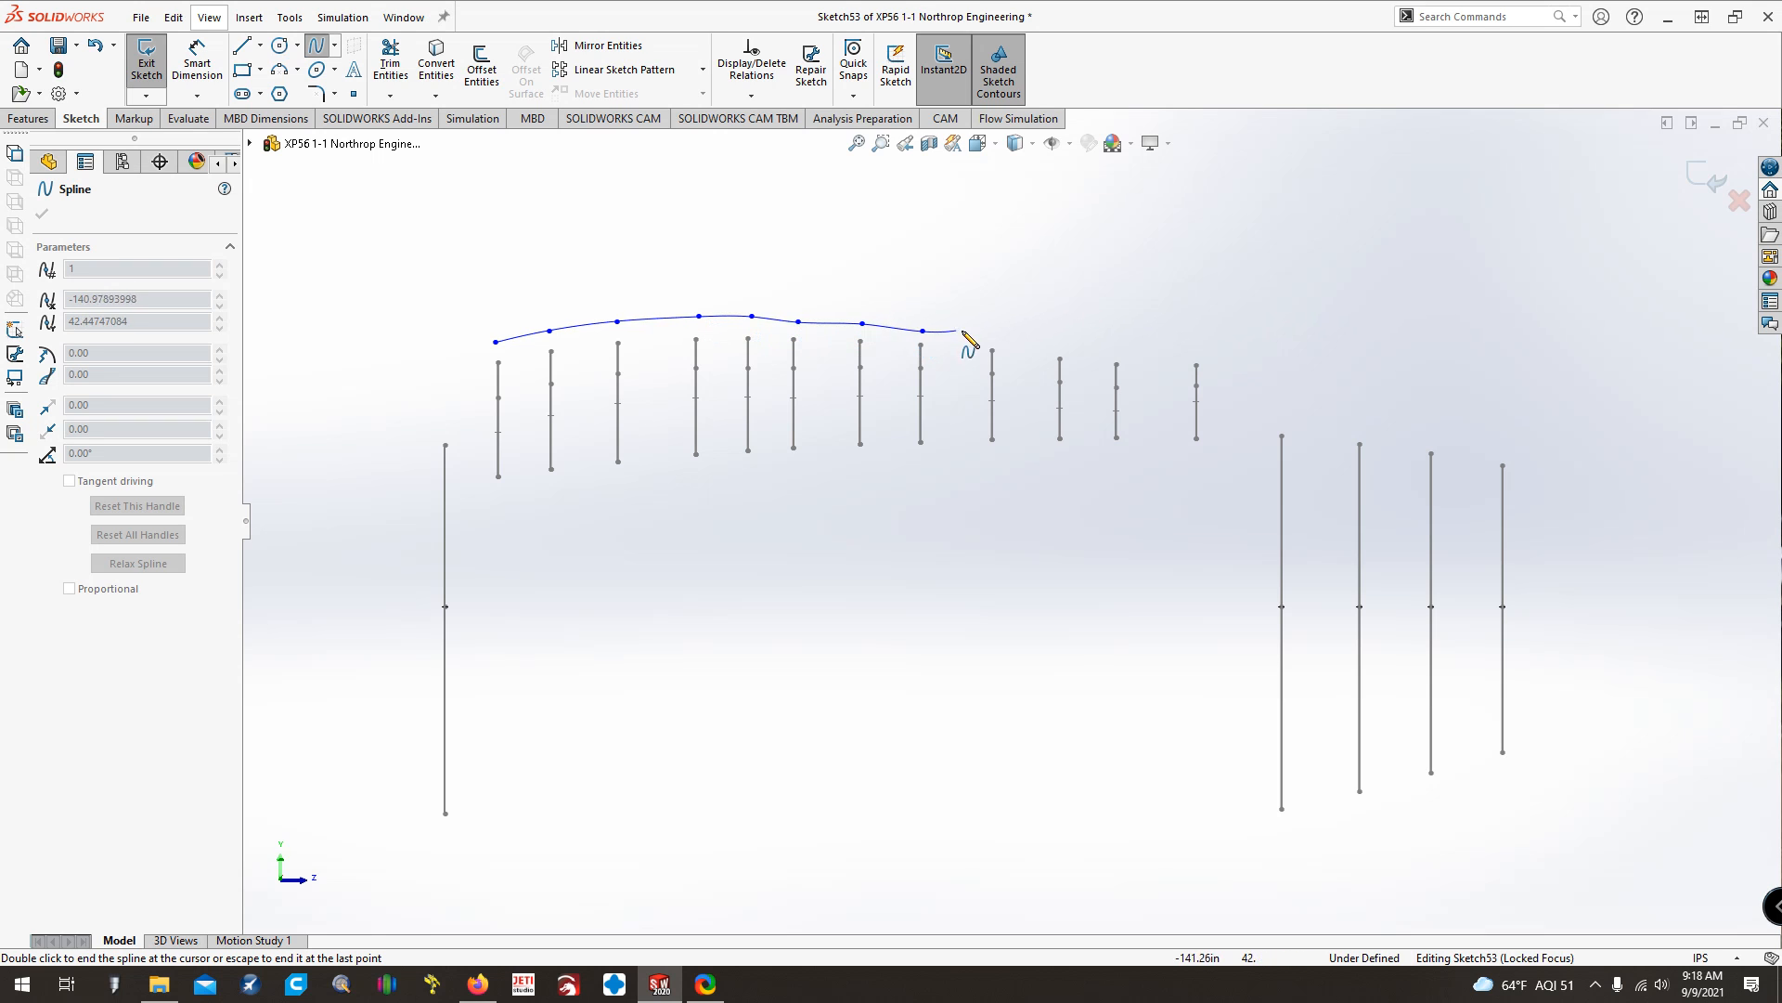
left_click(993, 336)
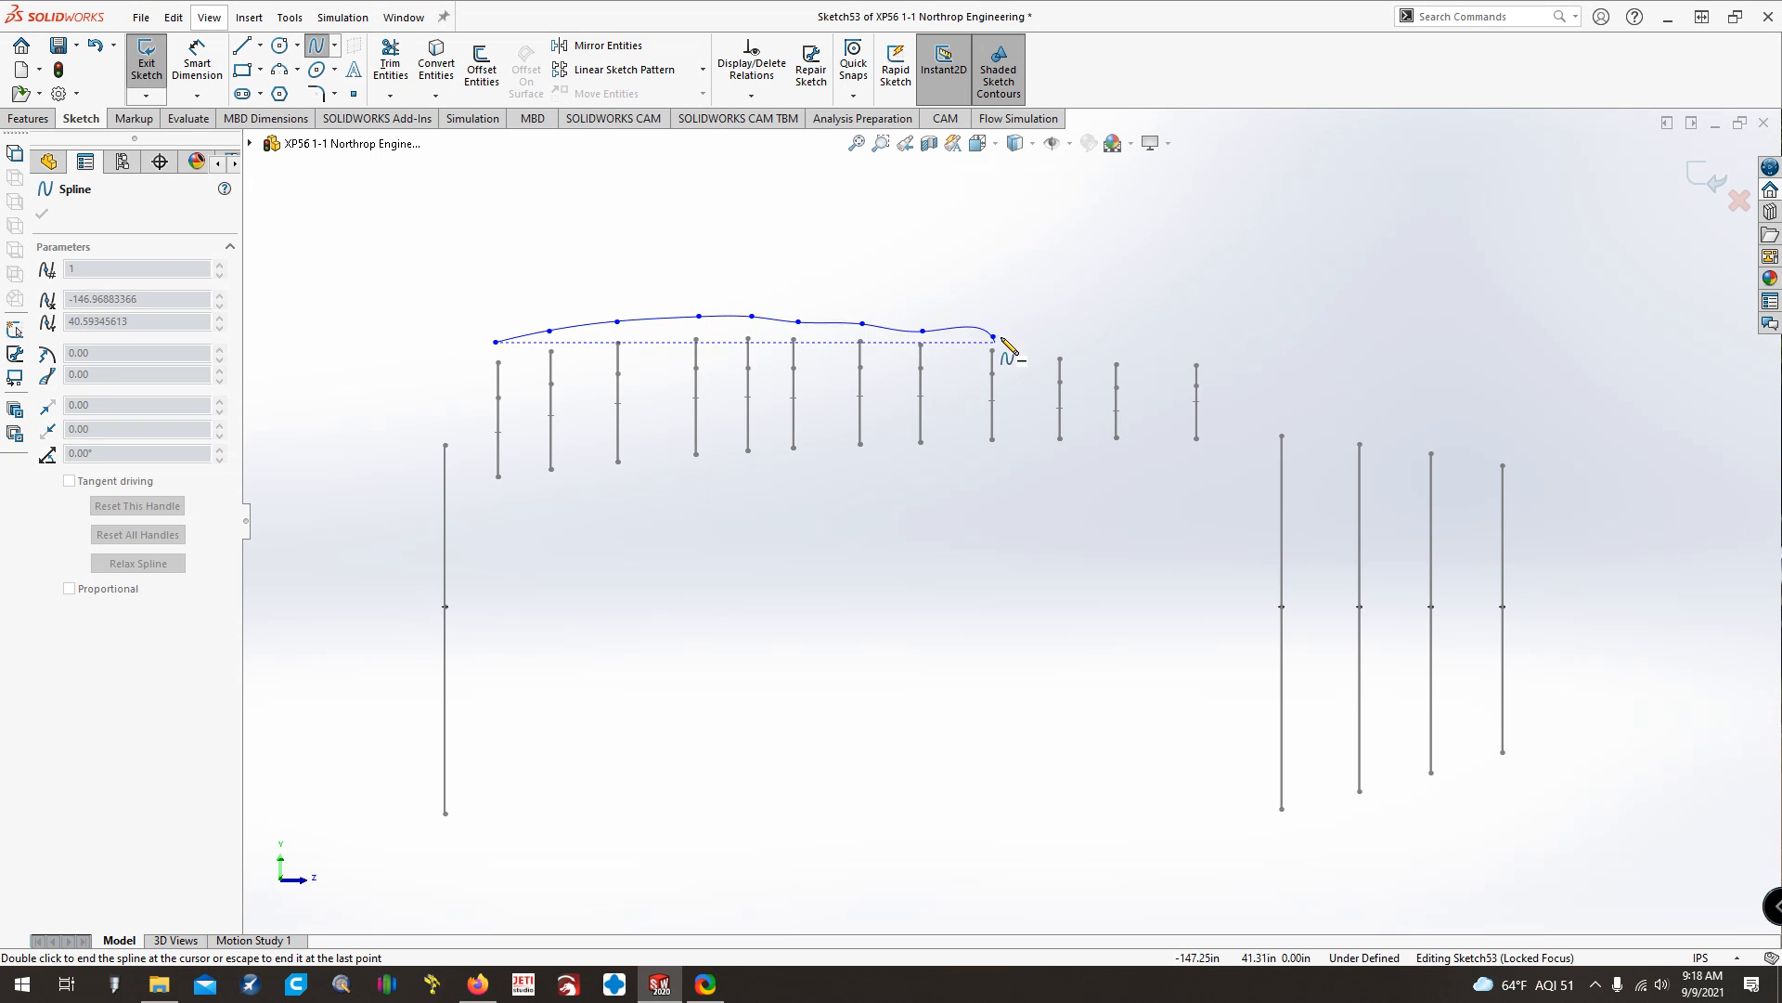
left_click(1061, 343)
left_click(1117, 342)
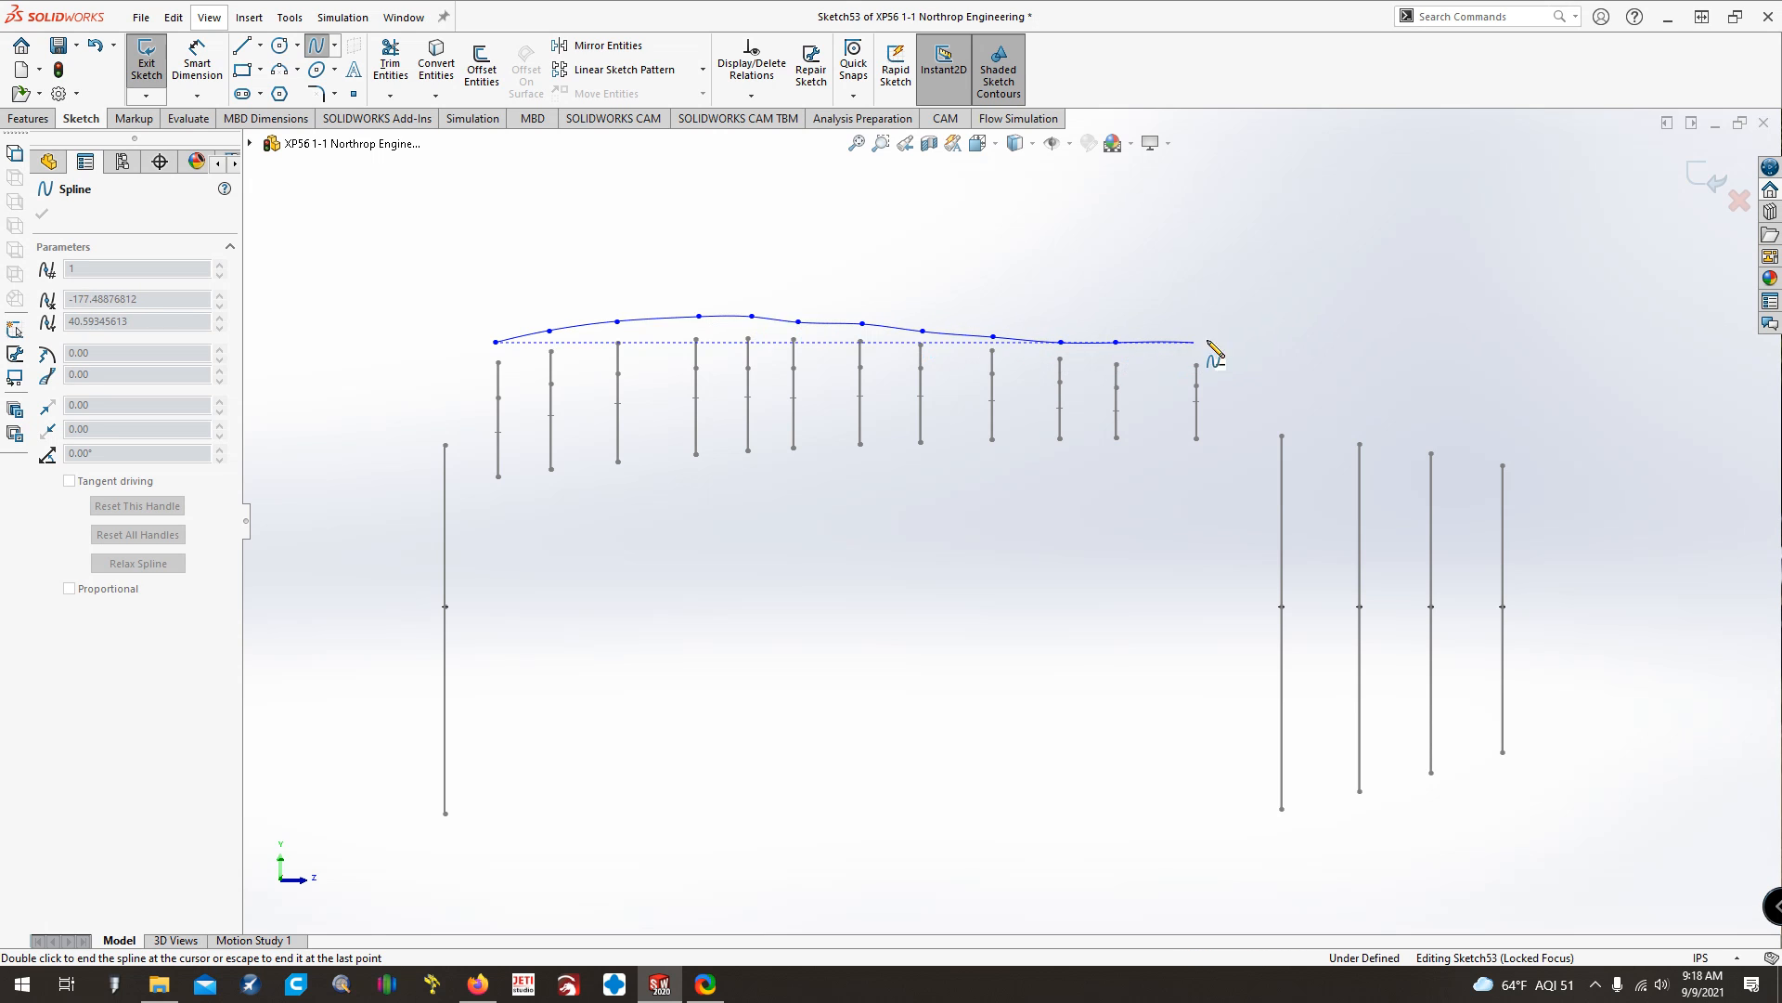
key("Escape")
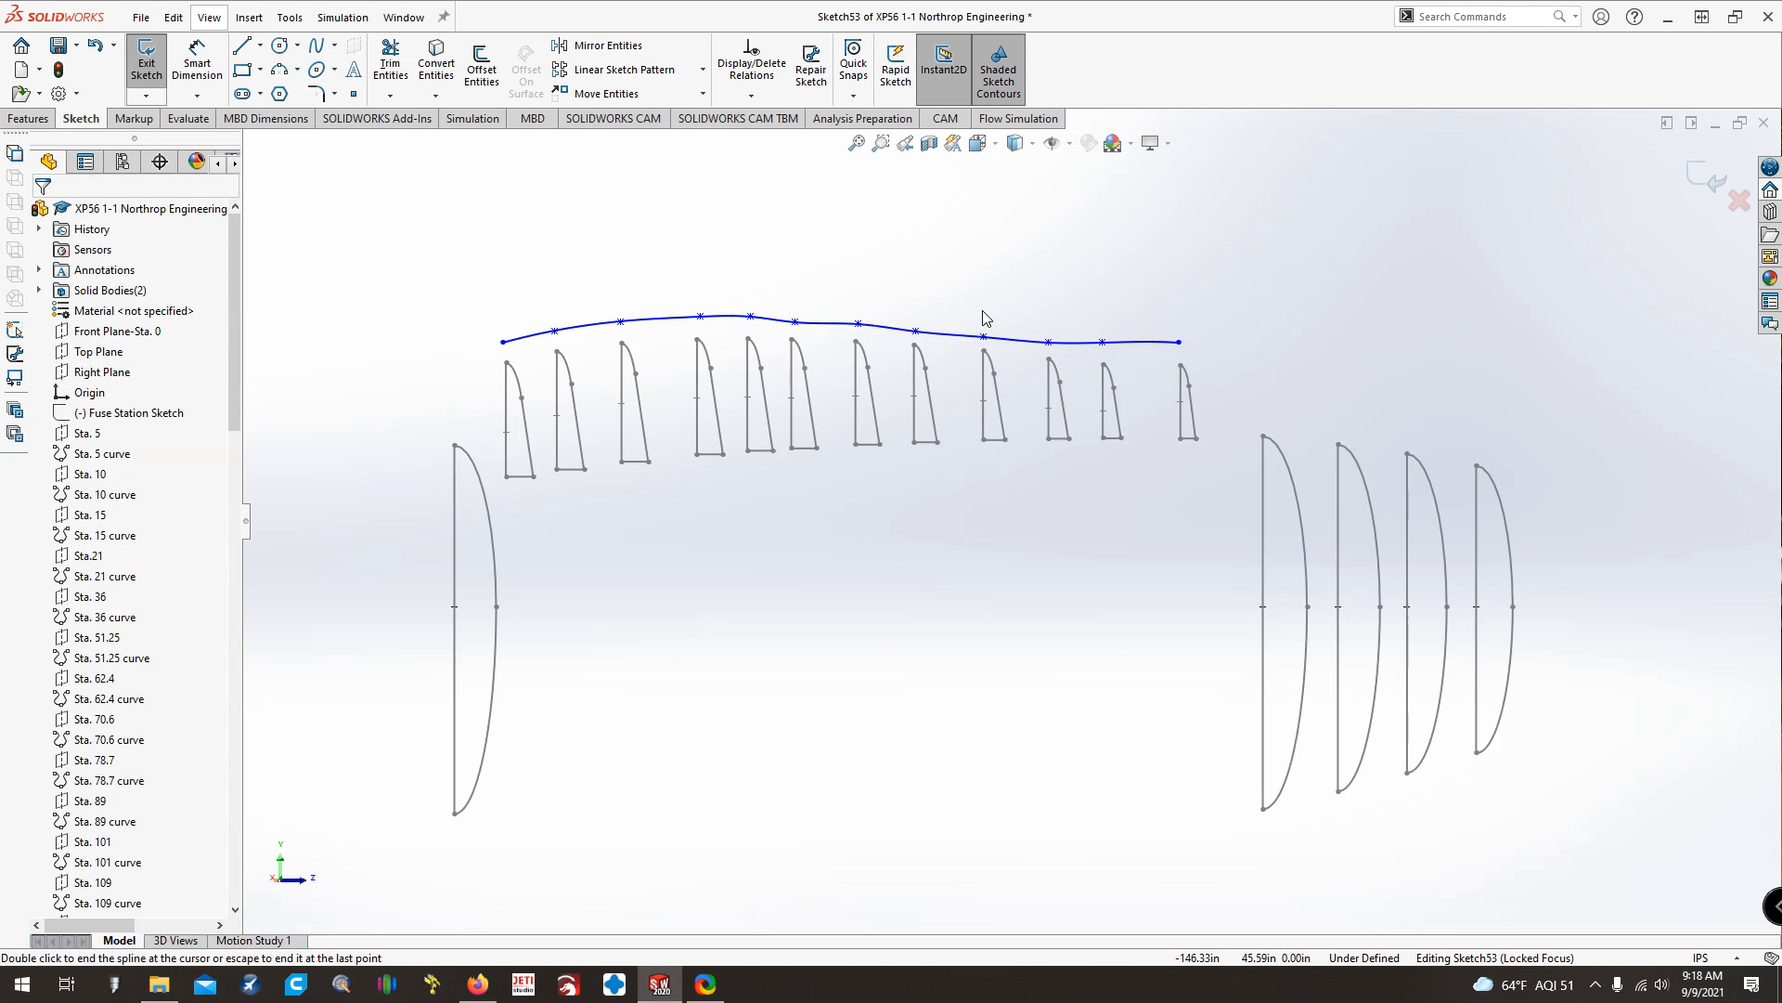
Make the first two upper spline points coincident with the top points of the 70.6 and 78.7 canopy profiles
key("Right")
key("Left")
key("Left")
key("Right")
key("Right")
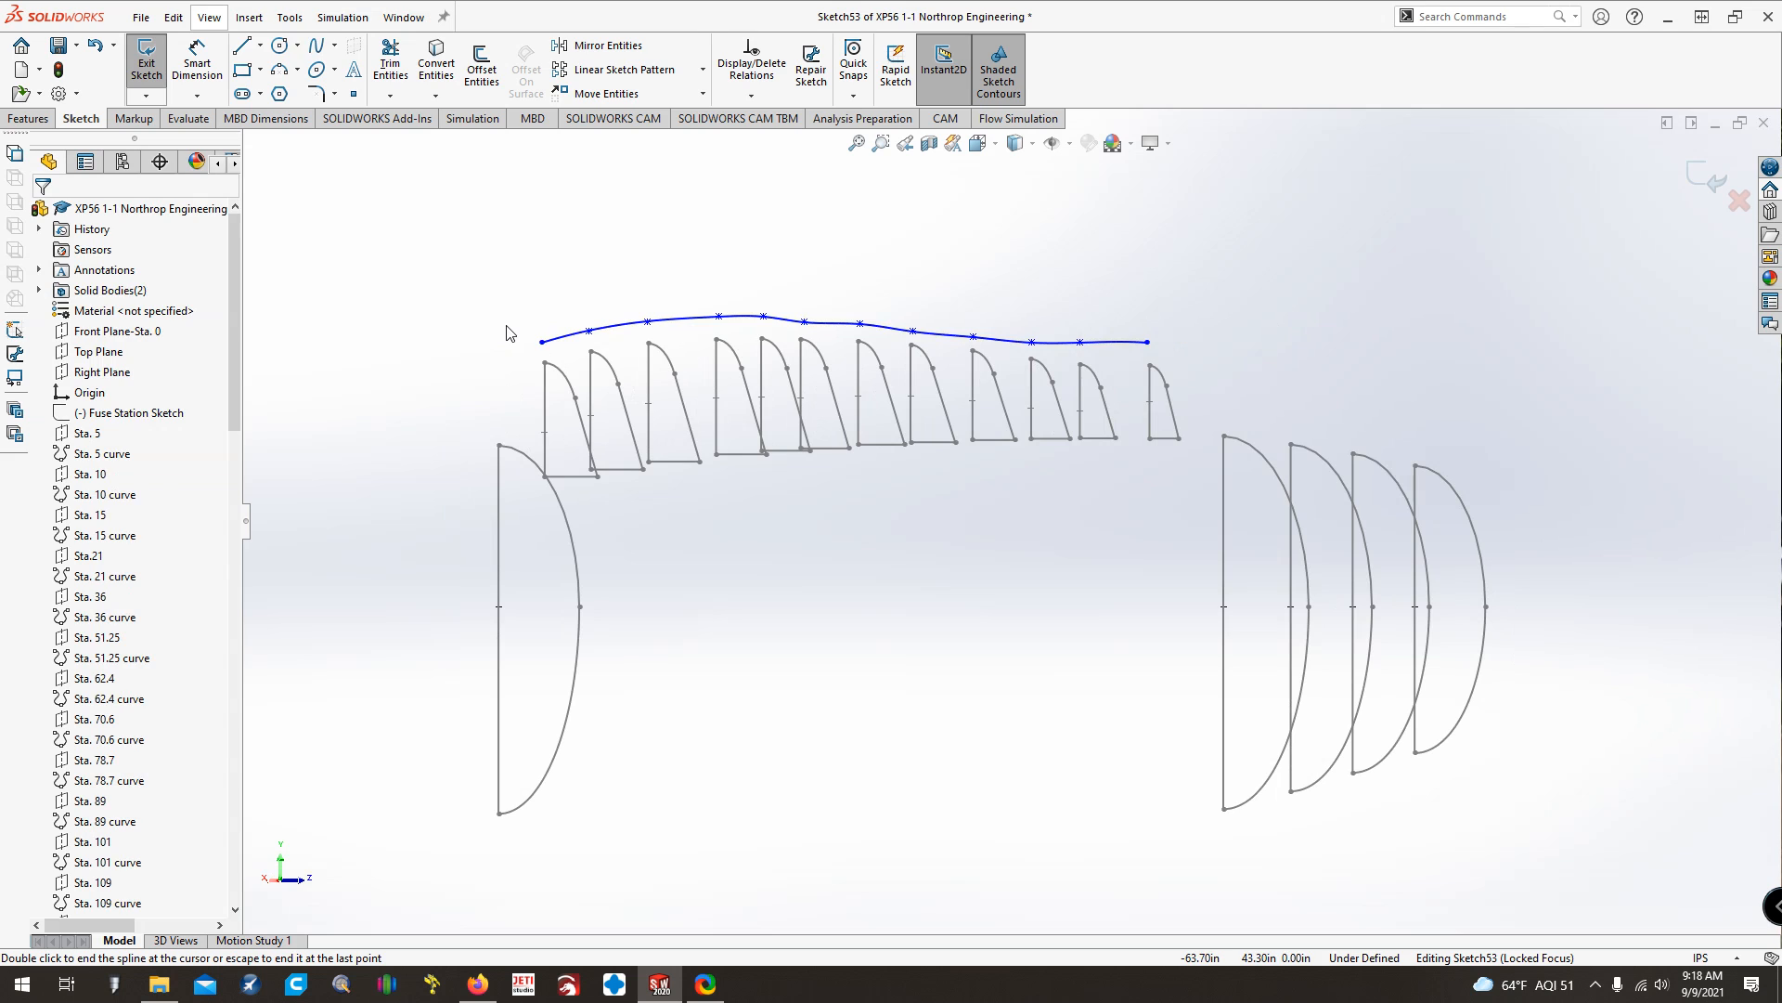
double_click(543, 343)
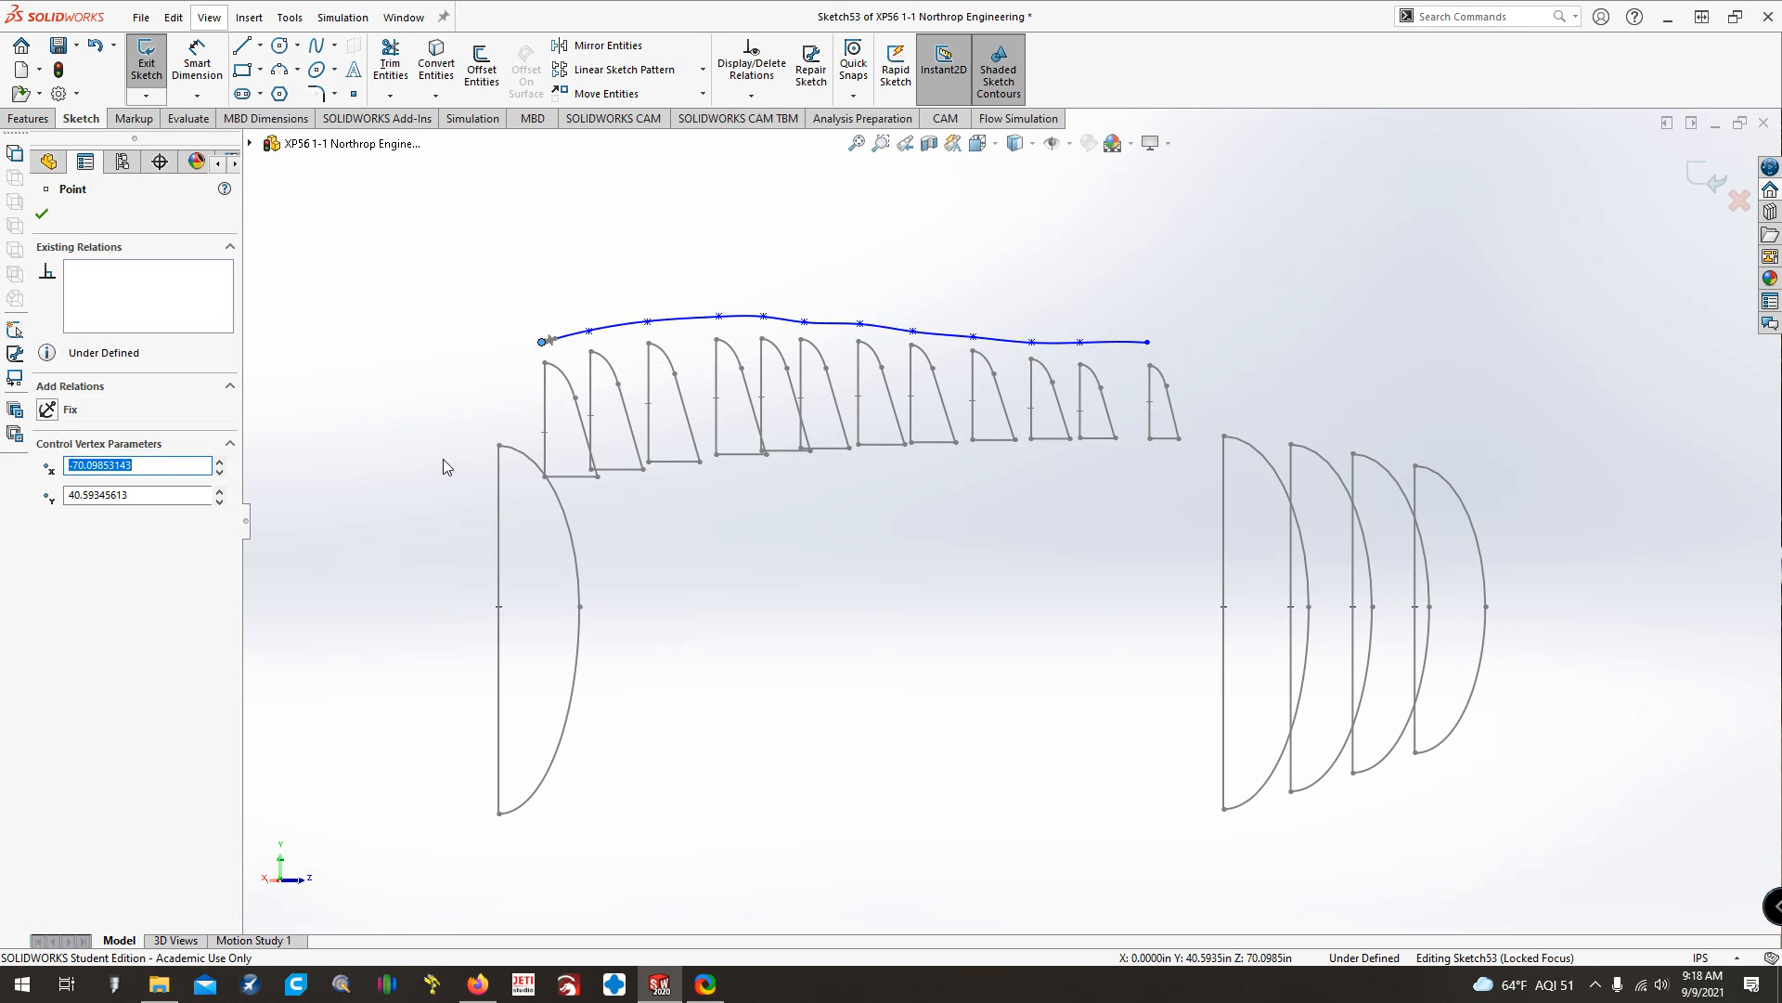
left_click(544, 362, "ctrl")
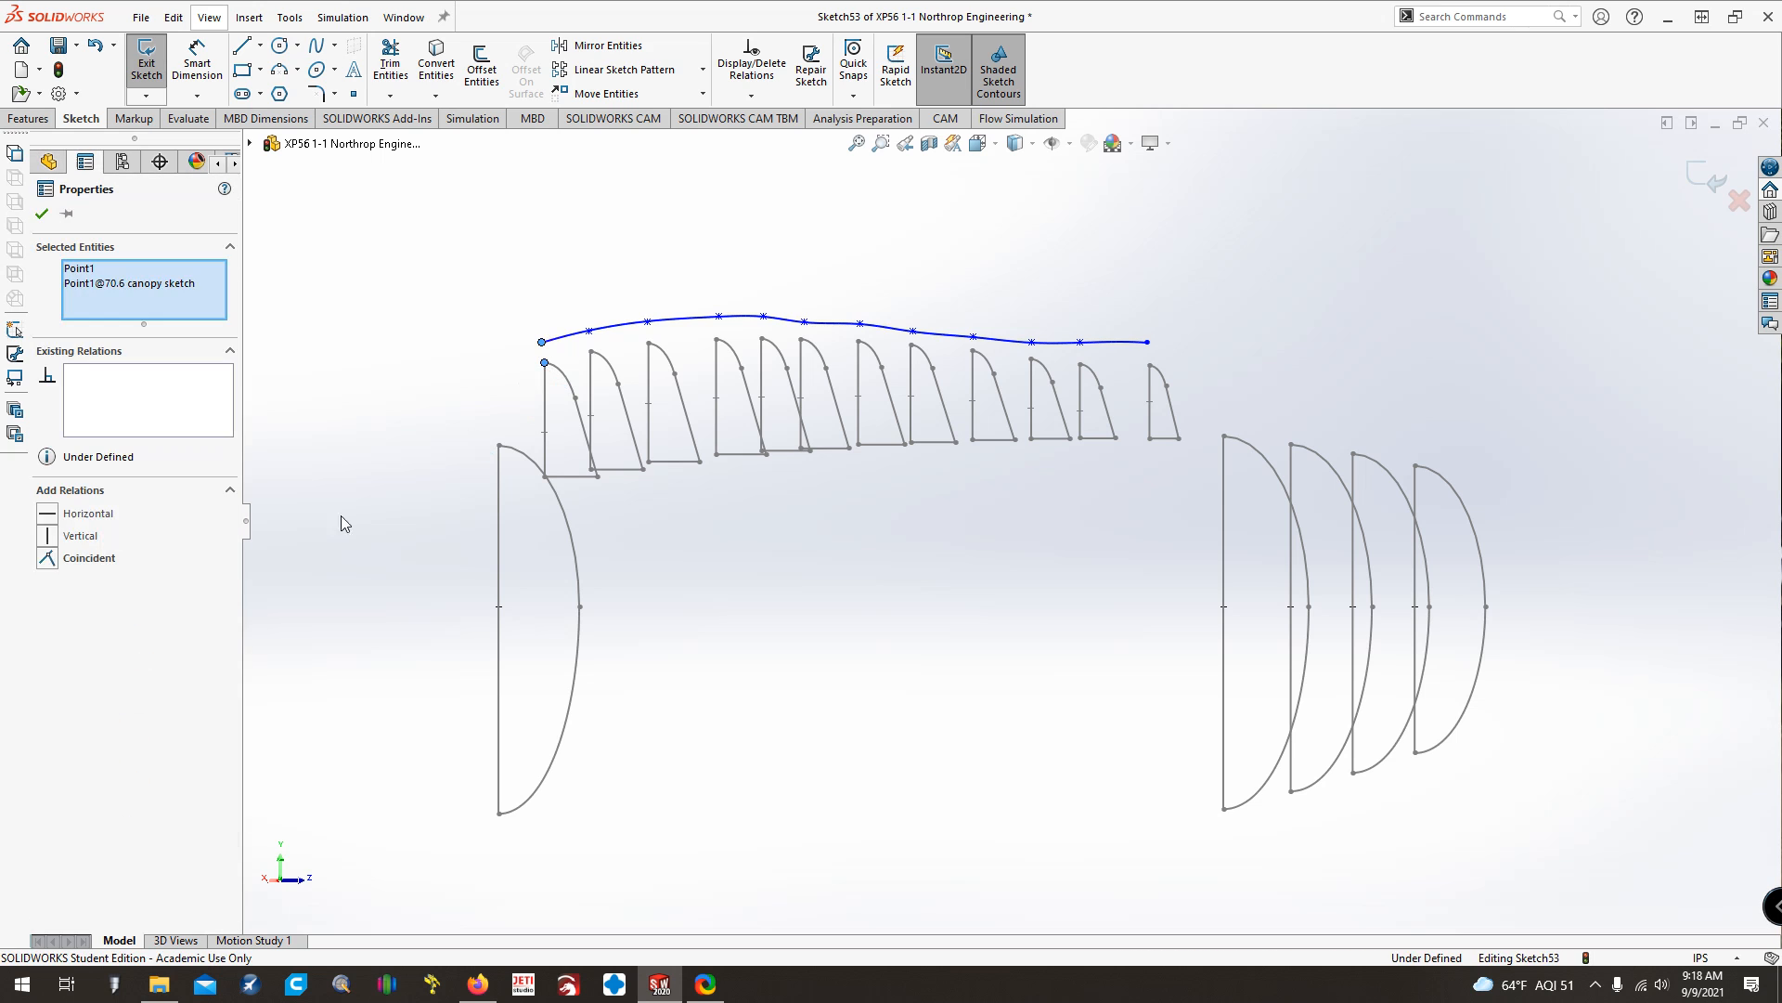
left_click(47, 558)
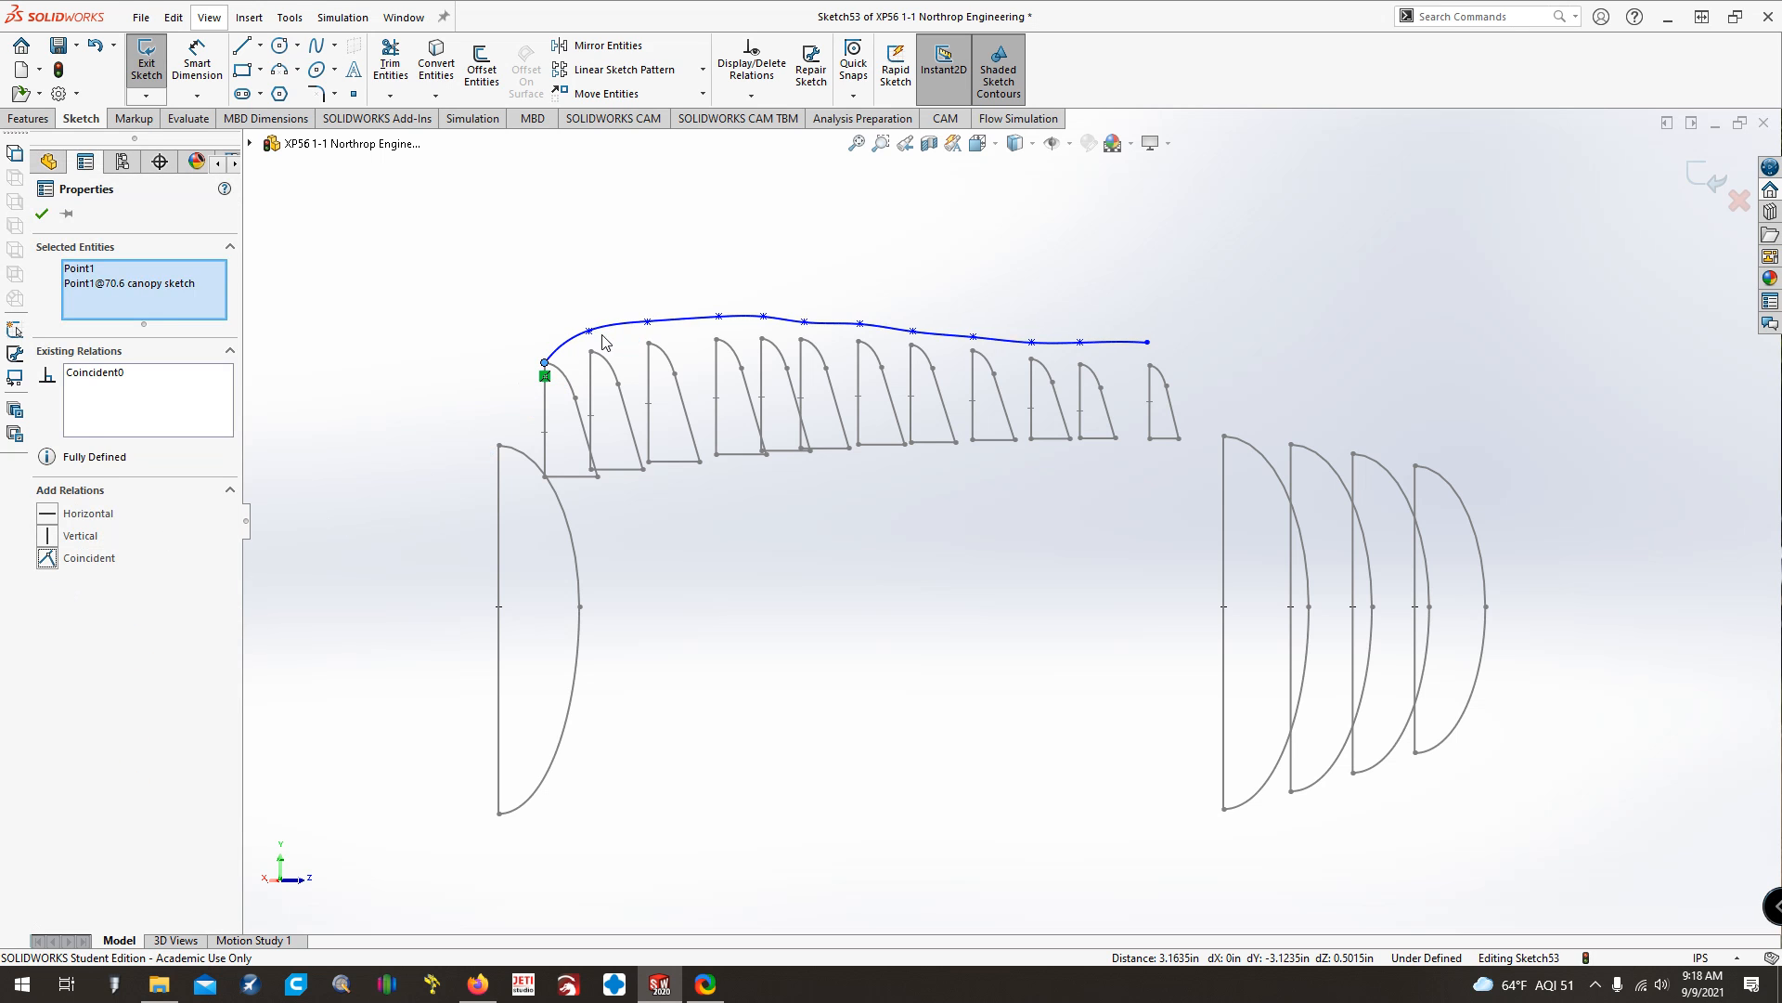
left_click(591, 351)
left_click(589, 329, "ctrl")
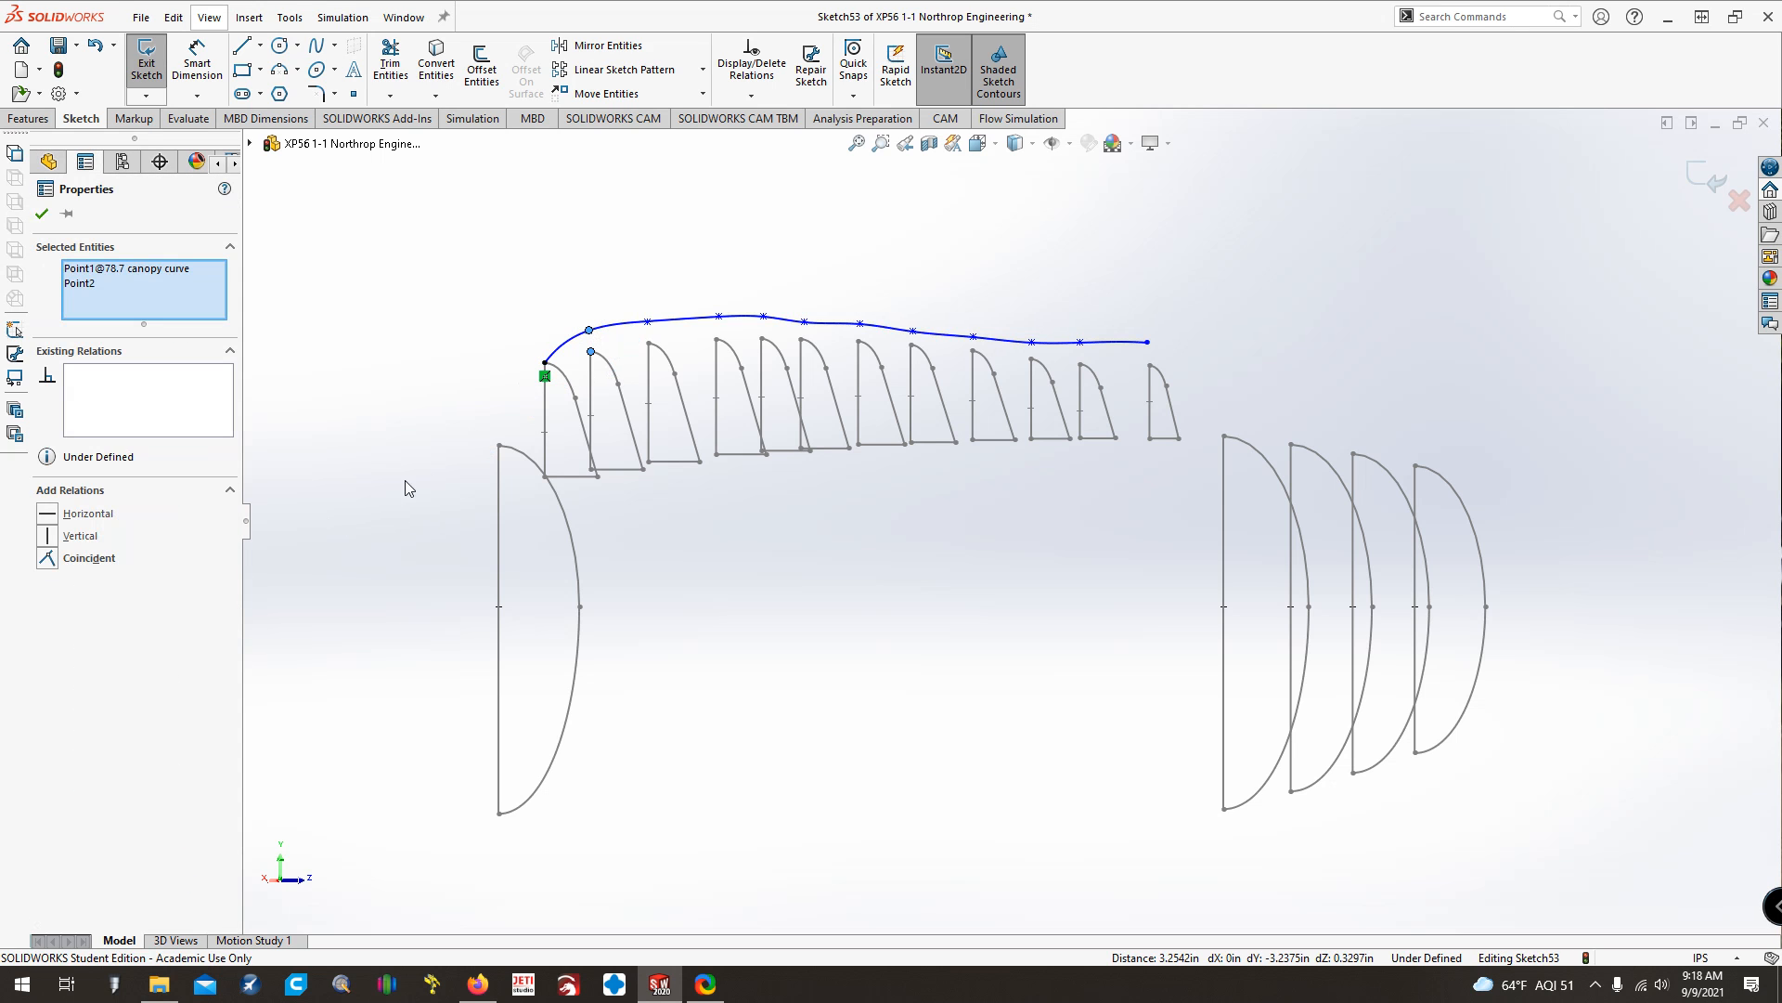
left_click(46, 557)
Make the third and fourth upper spline points coincident with the tops of the 89 and 101 canopy profiles
left_click(649, 345)
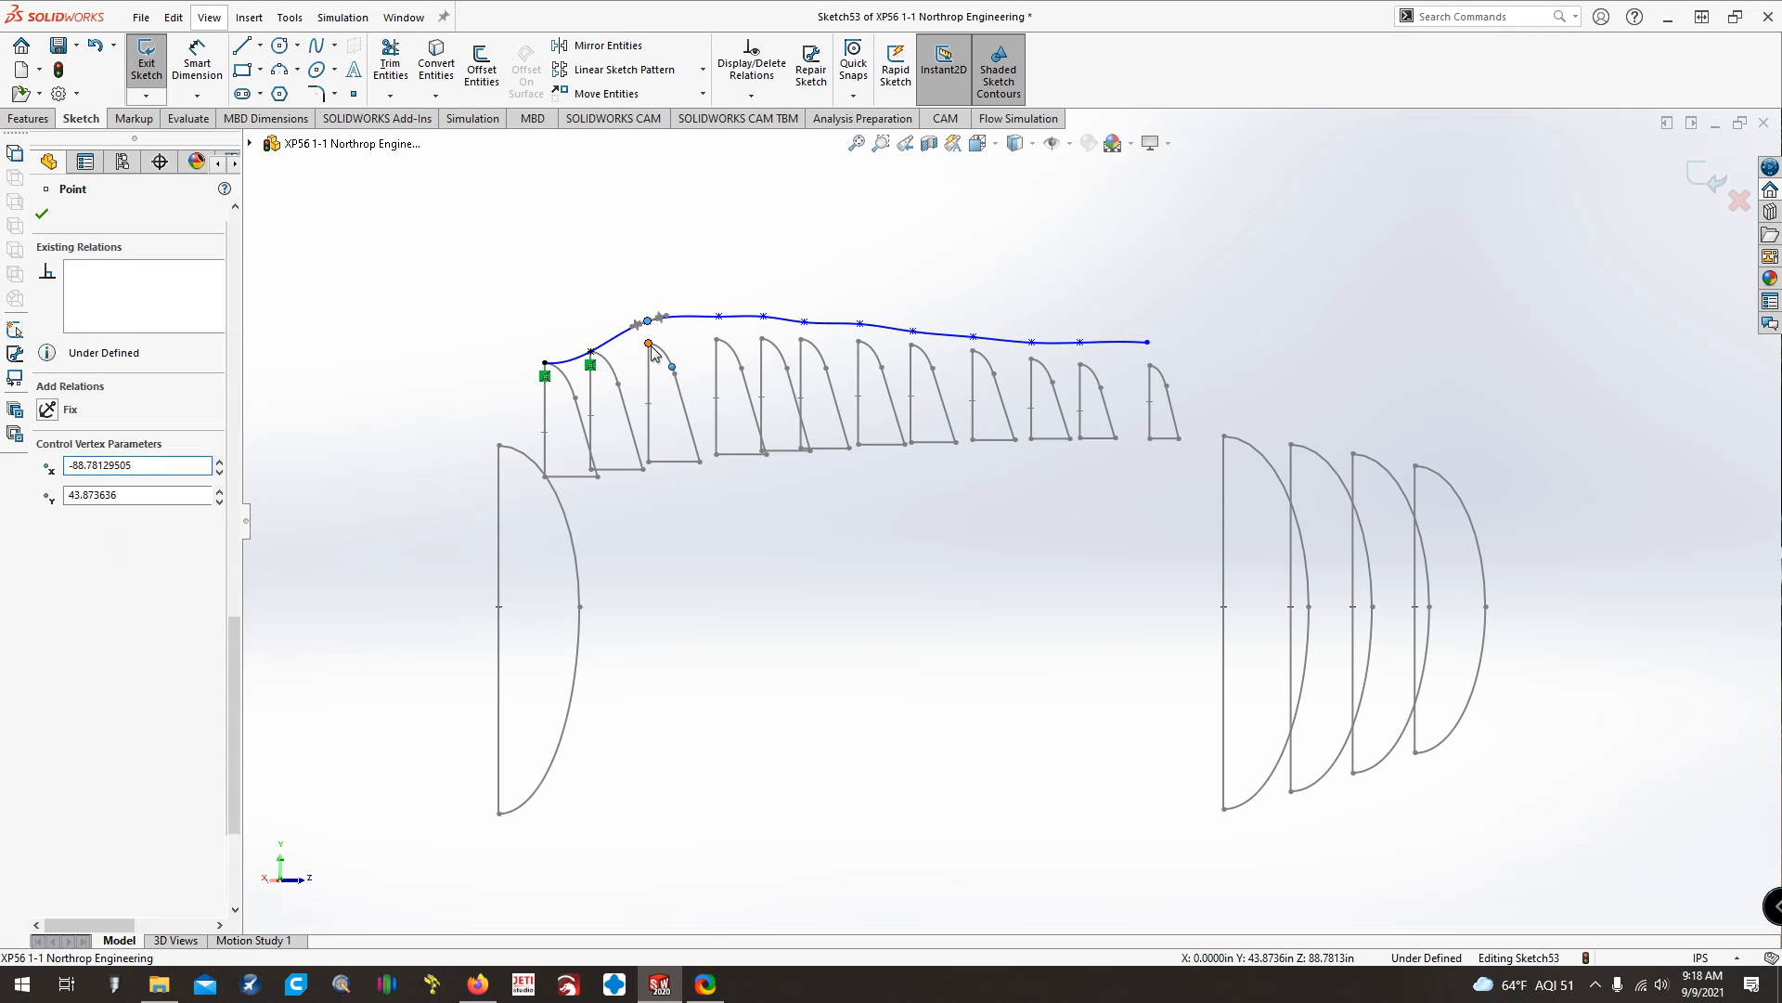
left_click(649, 344, "ctrl")
left_click(46, 558)
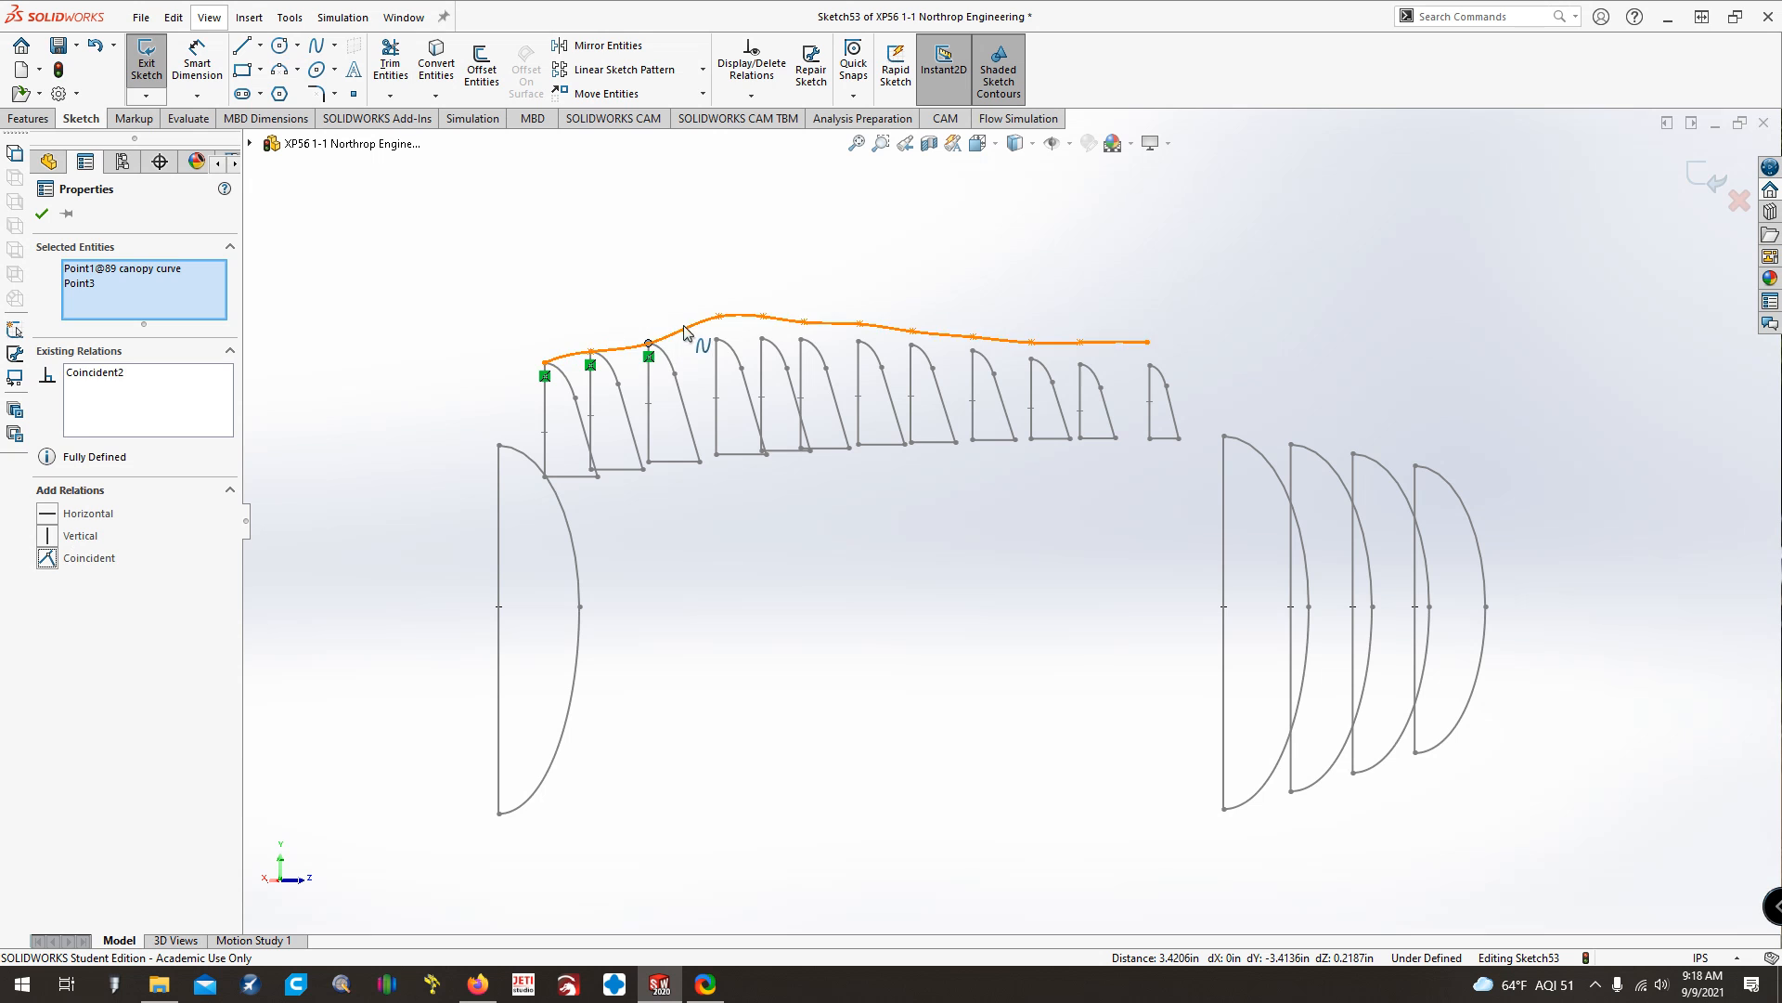
left_click(719, 316)
left_click(716, 340, "ctrl")
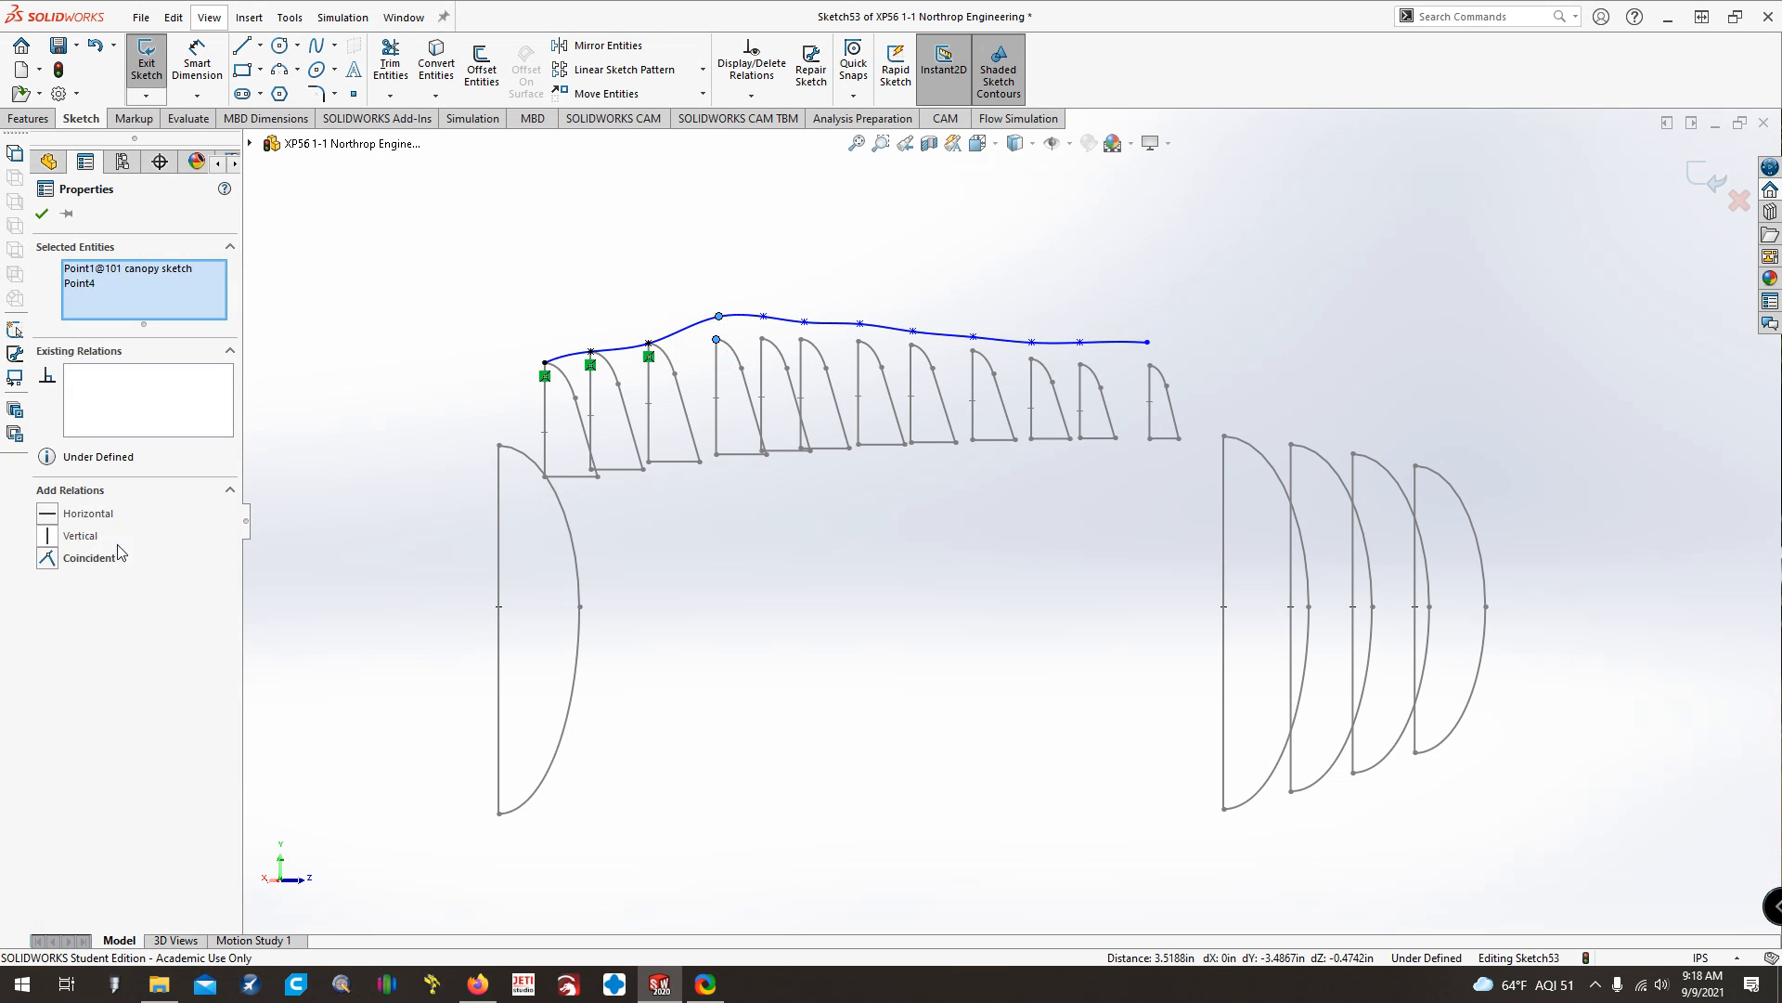
left_click(89, 558)
Make the fifth and sixth upper spline points coincident with the tops of the 109 and 116 canopy profiles
left_click(762, 339)
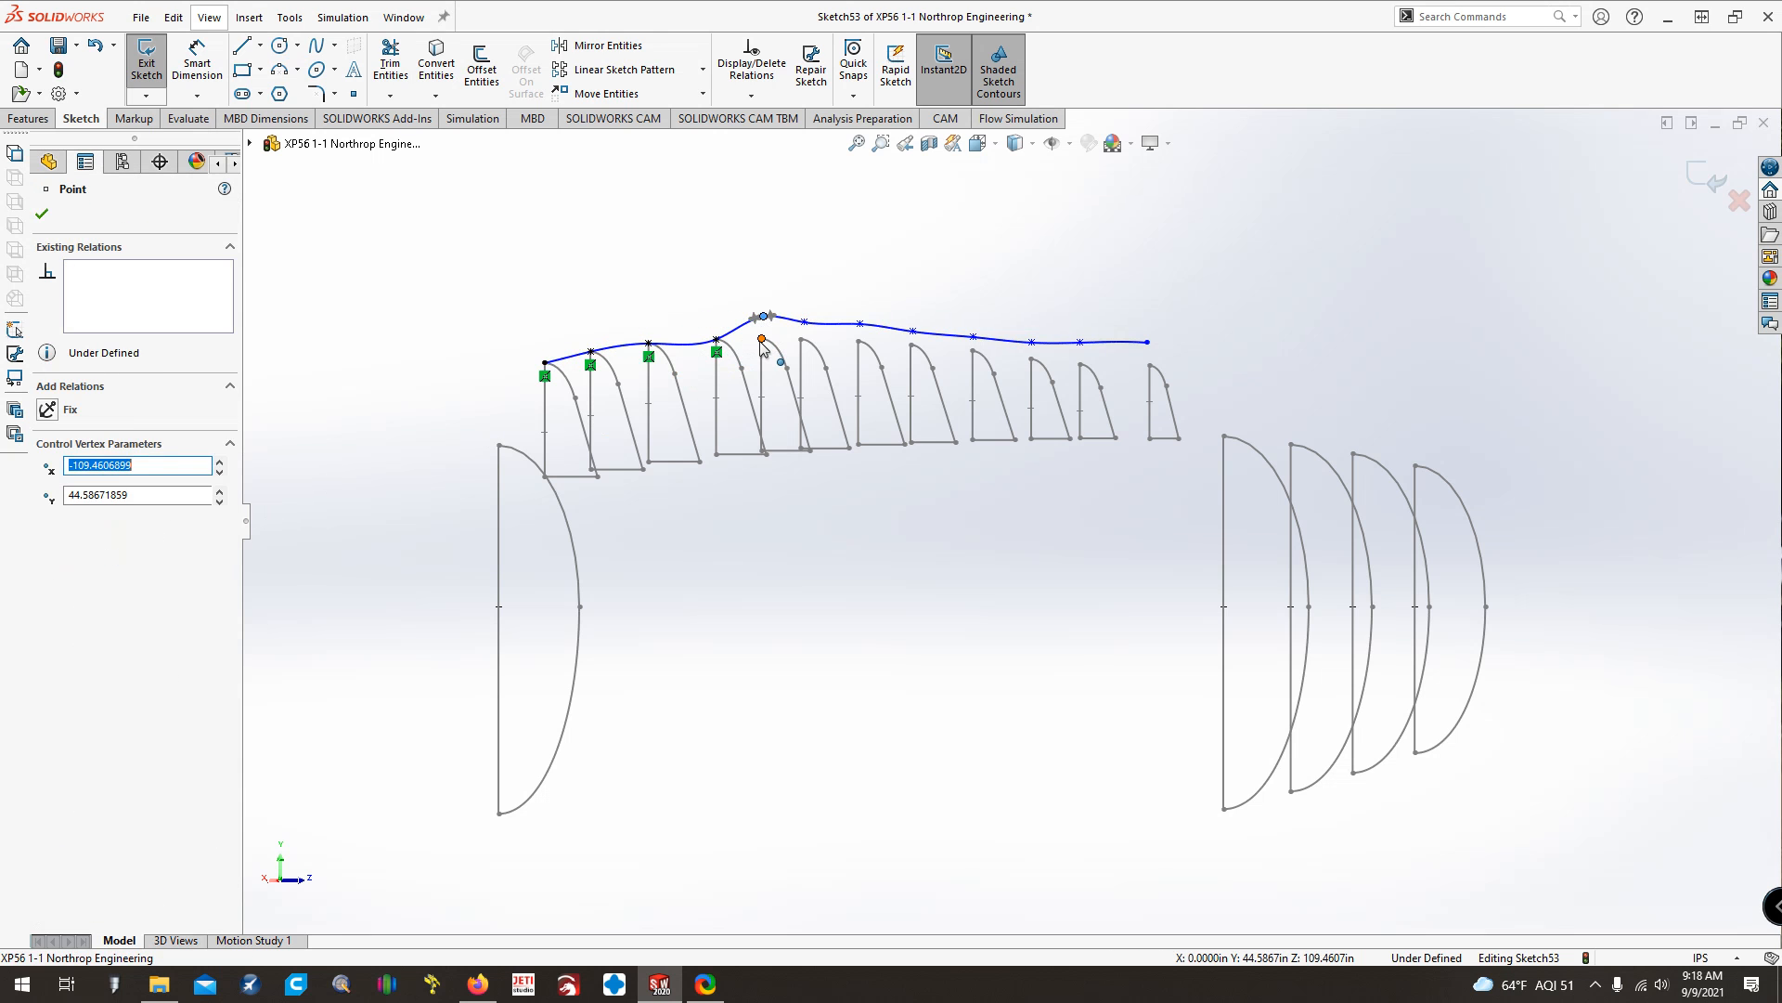
left_click(762, 339, "ctrl")
left_click(52, 560)
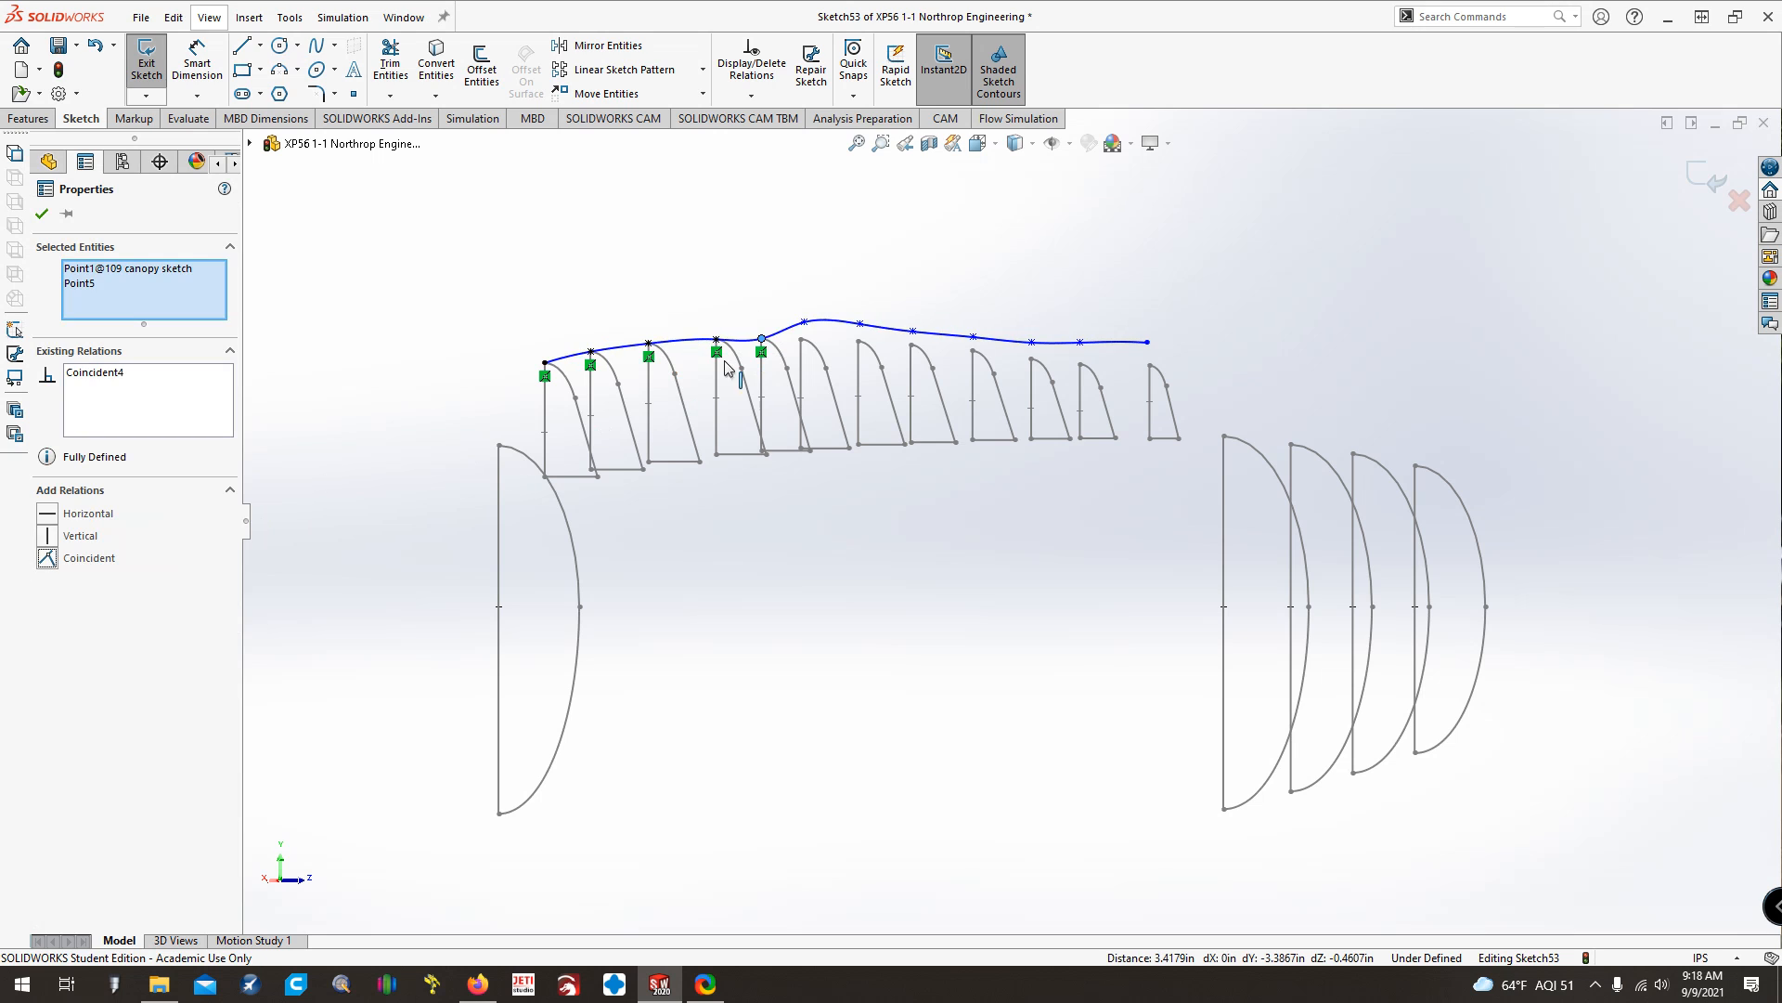
left_click(801, 339)
left_click(802, 341, "ctrl")
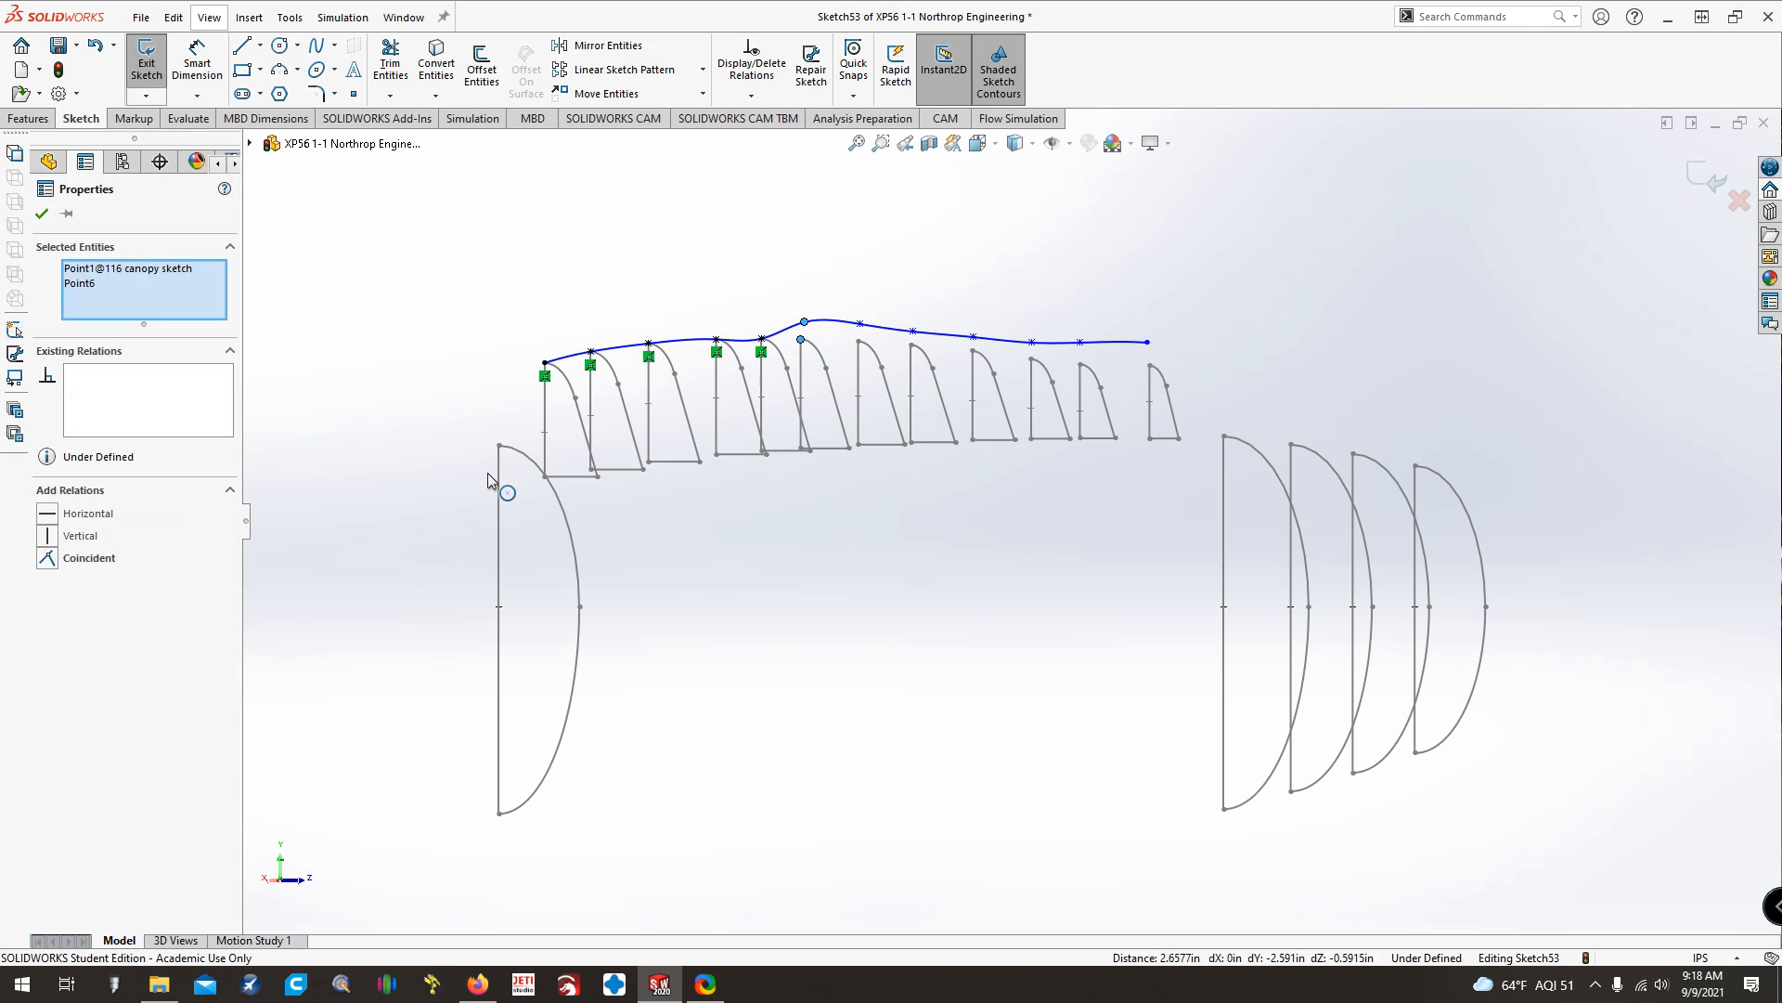
left_click(52, 561)
Make the seventh and eighth upper spline points coincident with the tops of the 126.2 and 133.5 canopy profiles
left_click(859, 323)
left_click(858, 342, "ctrl")
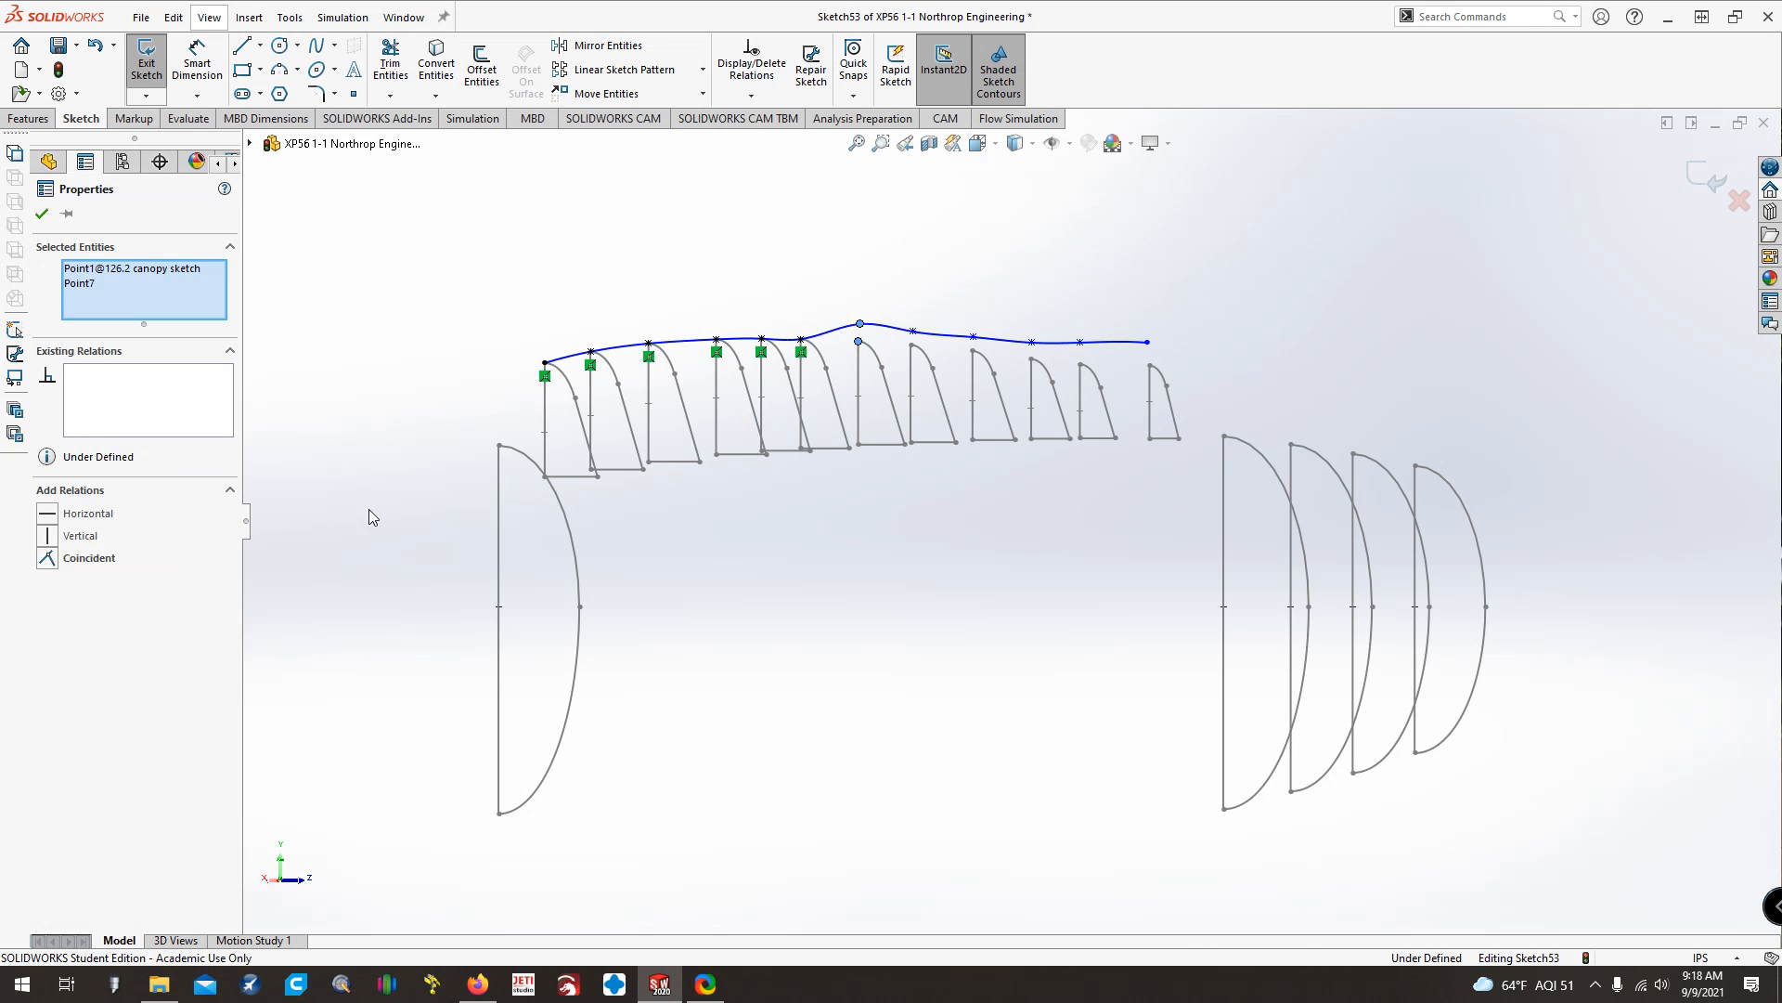
left_click(52, 558)
left_click(913, 332)
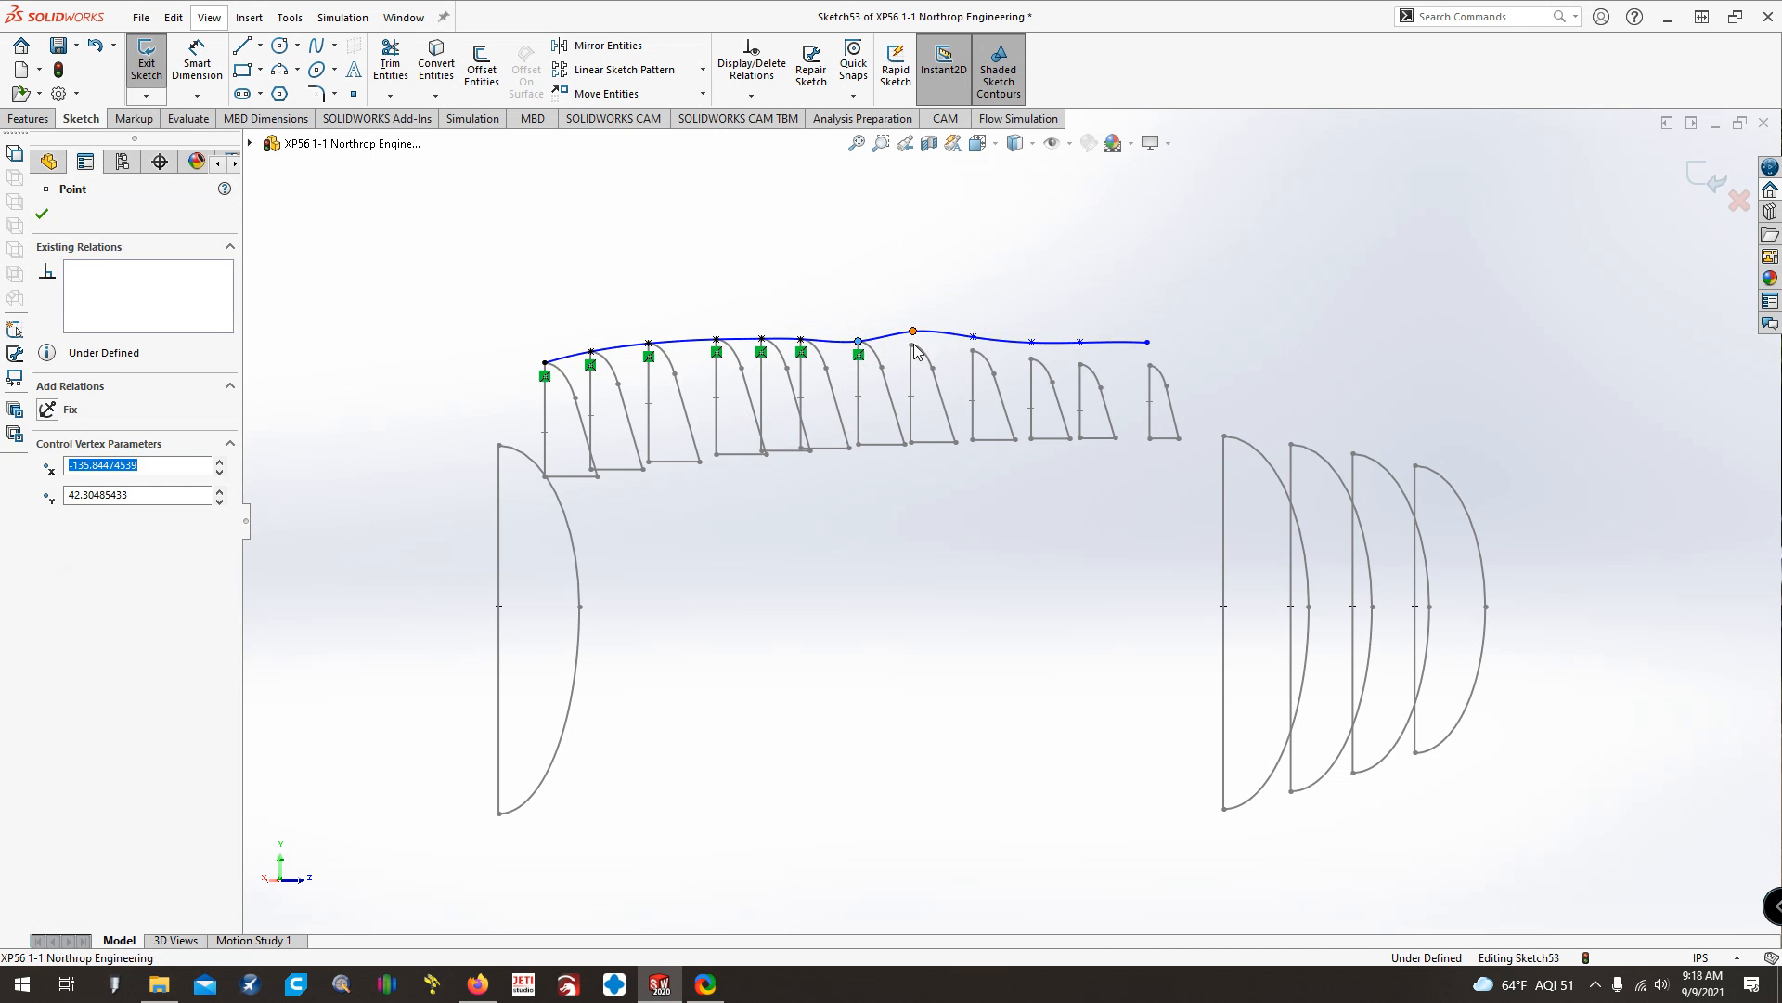
left_click(912, 345, "ctrl")
left_click(52, 558)
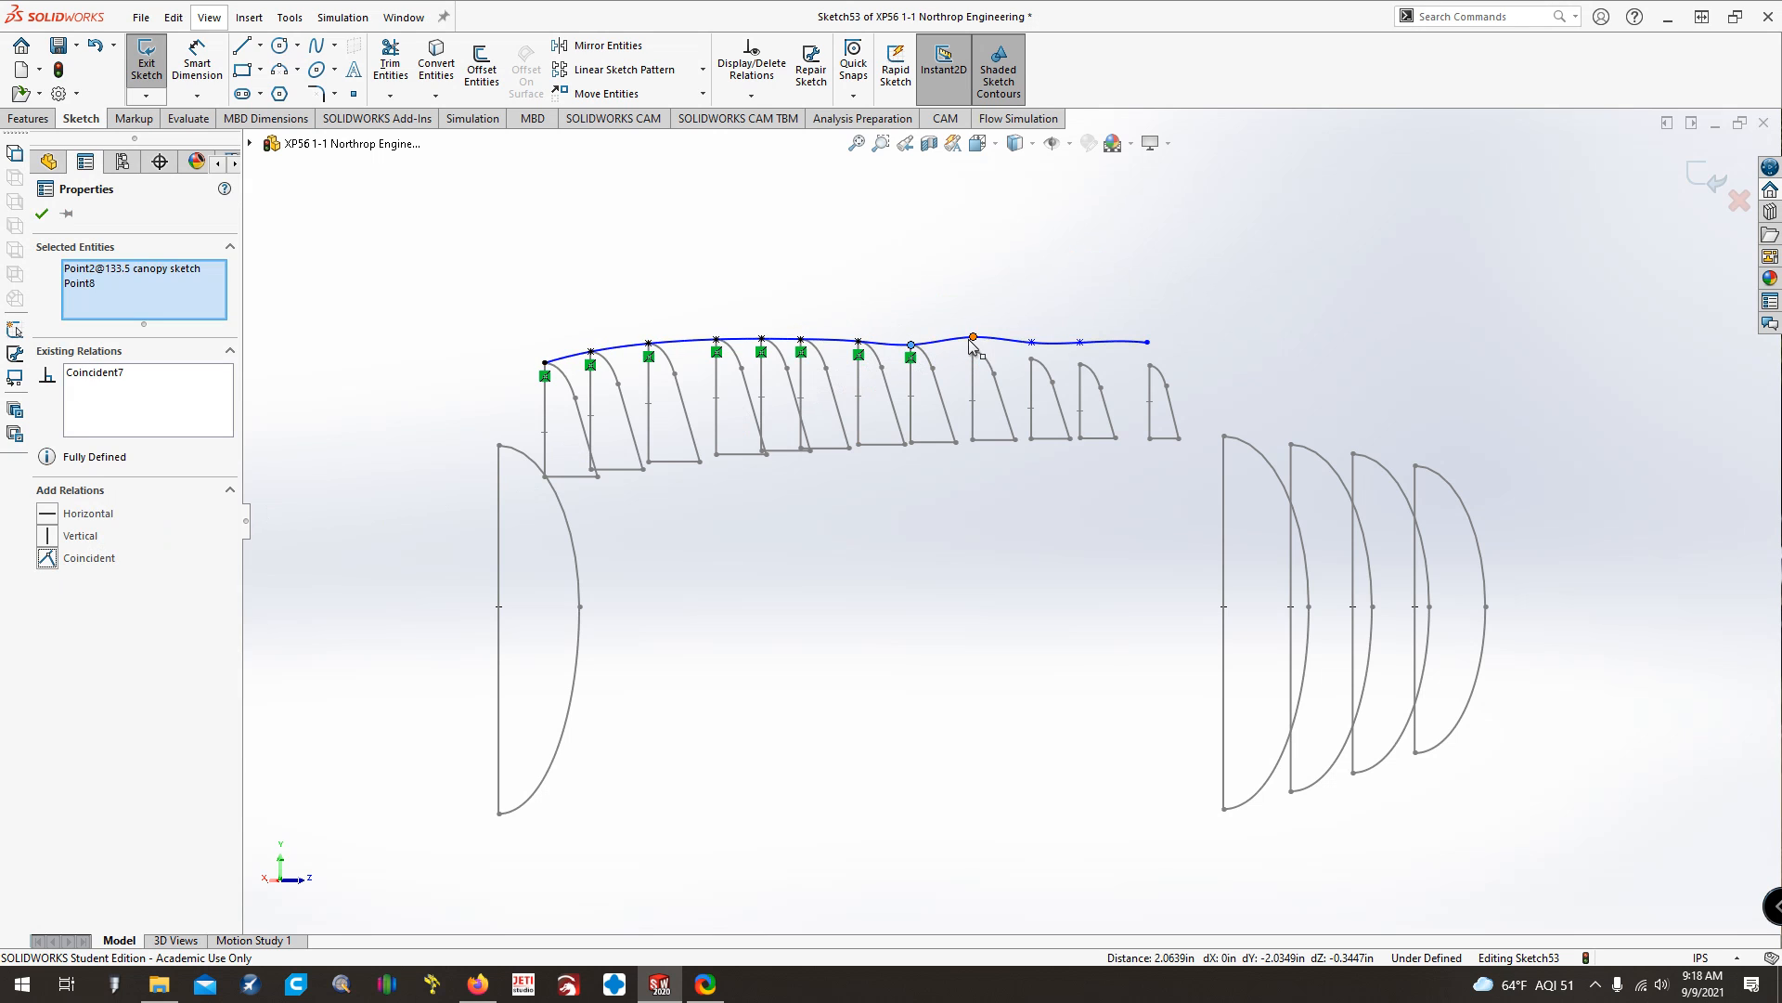
Make the ninth and tenth upper spline points coincident with the tops of the 146.5 and 156.9 canopy profiles
left_click(973, 338)
left_click(972, 350, "ctrl")
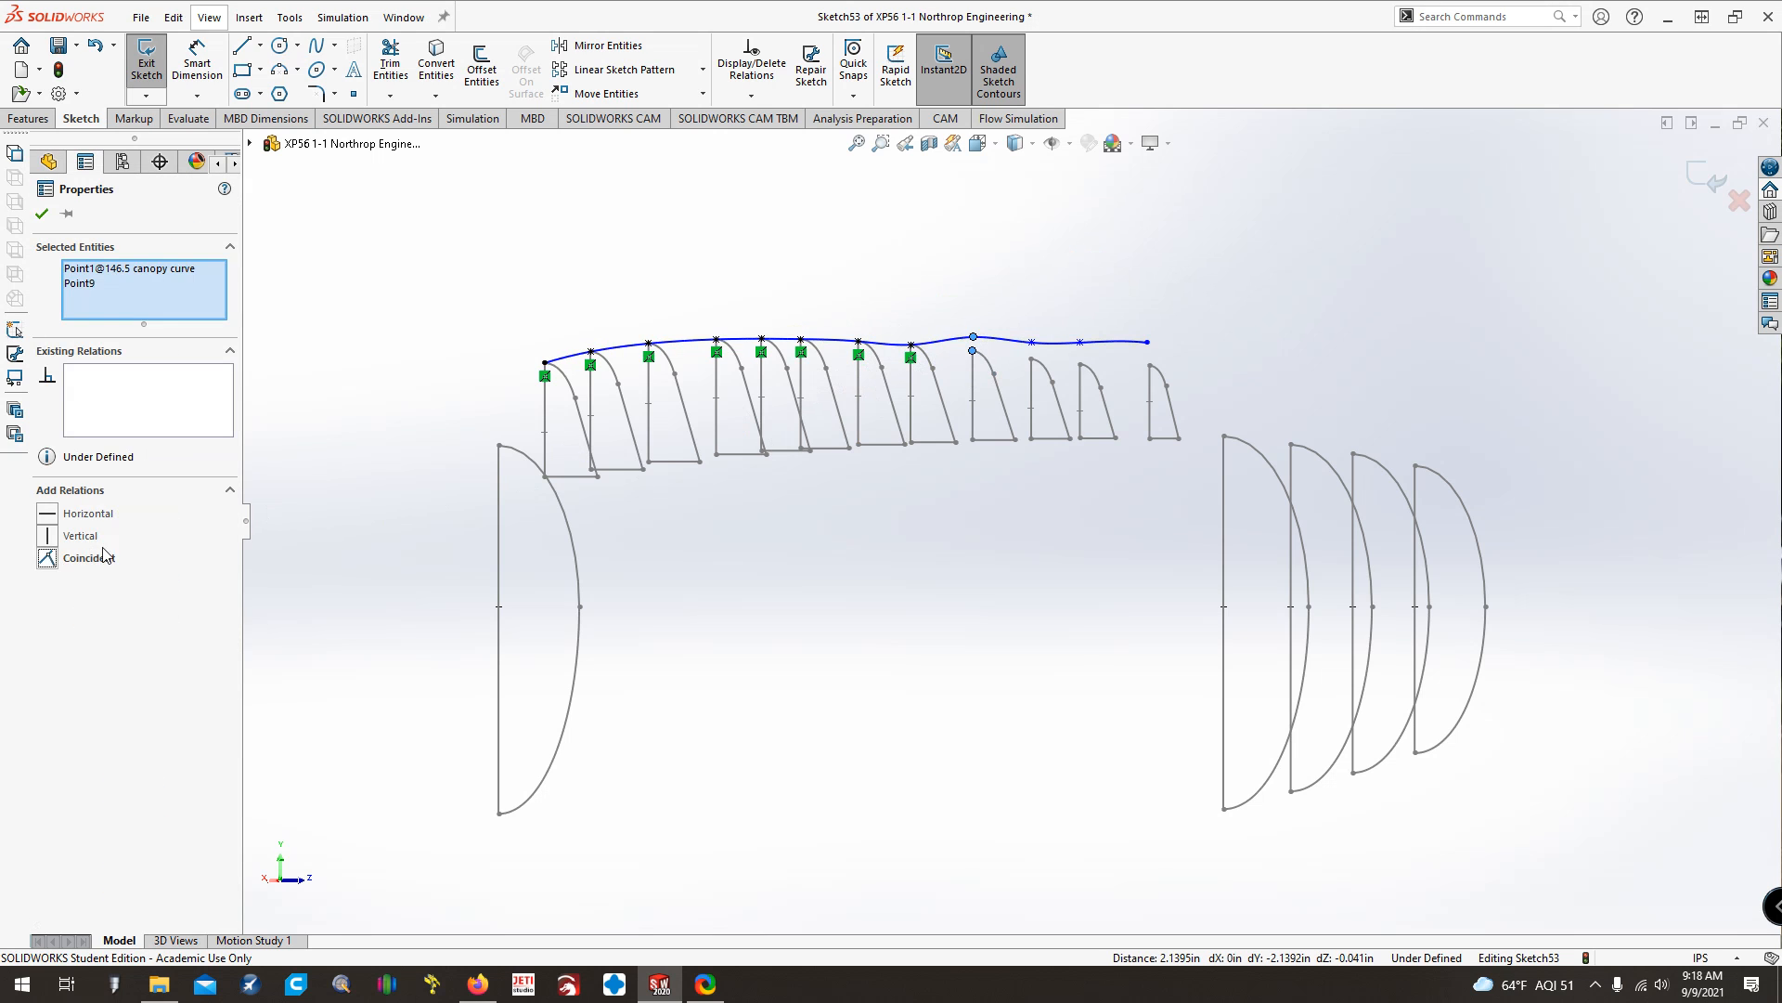
left_click(105, 555)
left_click(1032, 341)
left_click(1031, 358, "ctrl")
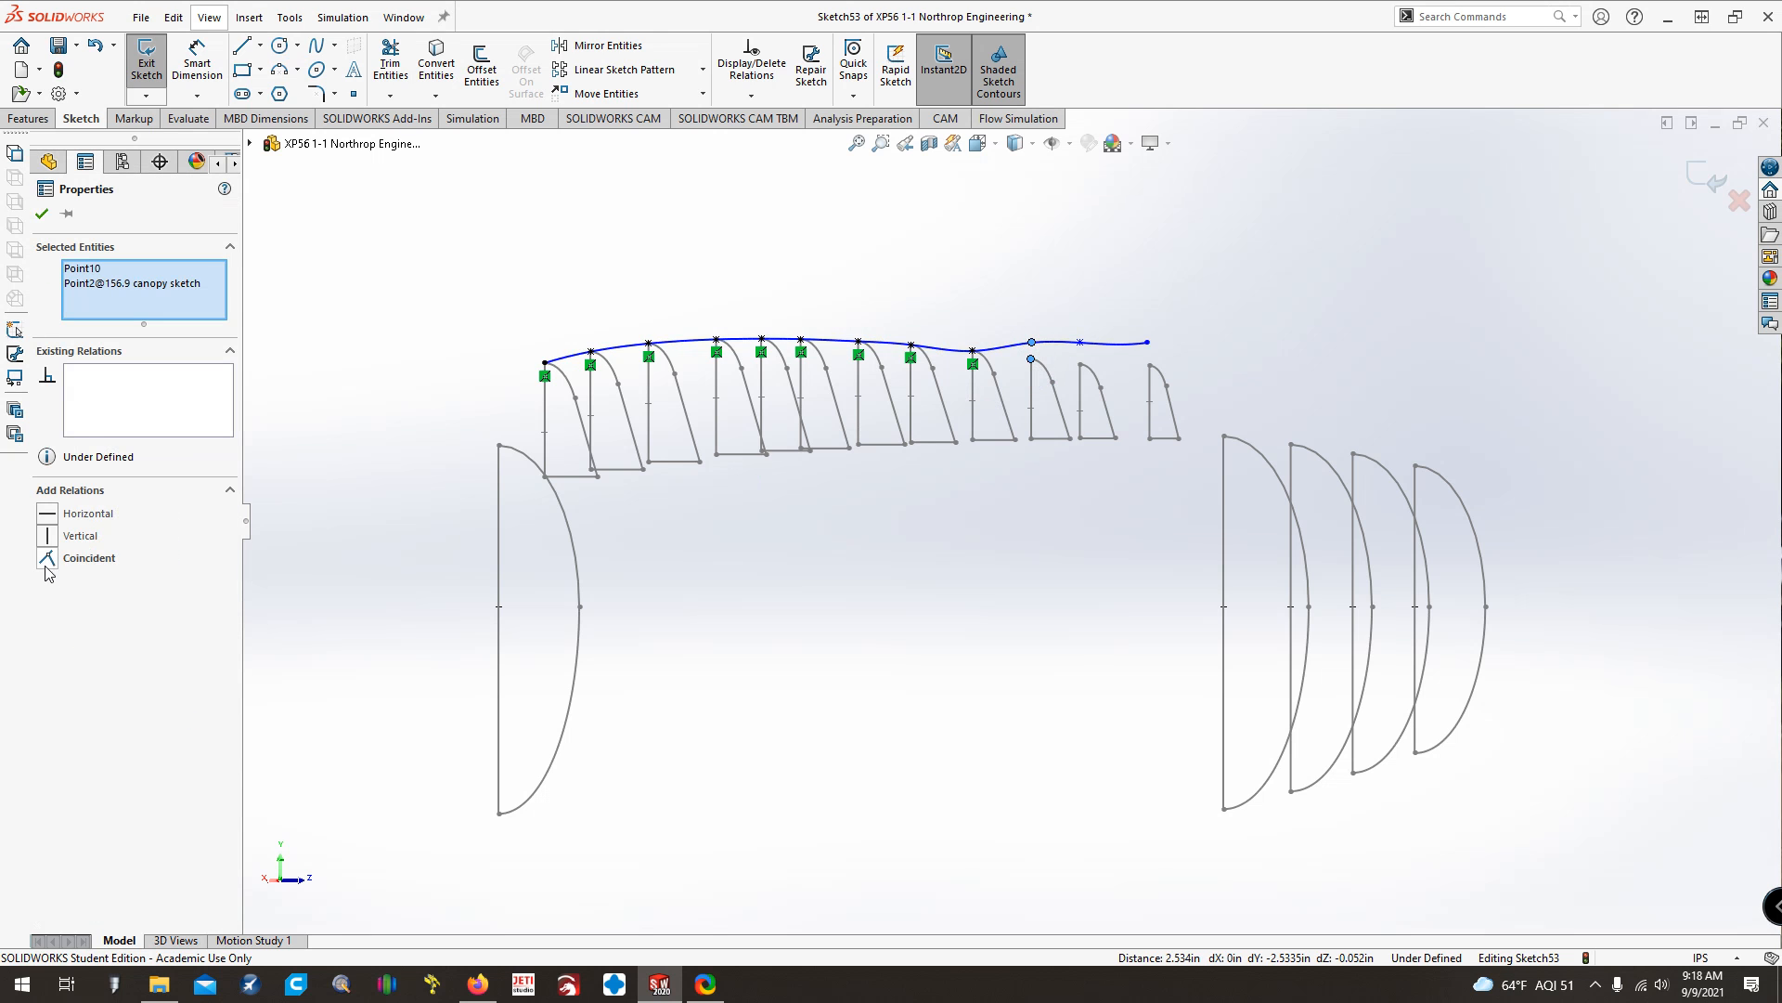
left_click(48, 558)
Make the last two upper spline points coincident with the tops of the 166.55 and 177.9 canopy profiles
left_click(1080, 342)
left_click(1080, 364, "ctrl")
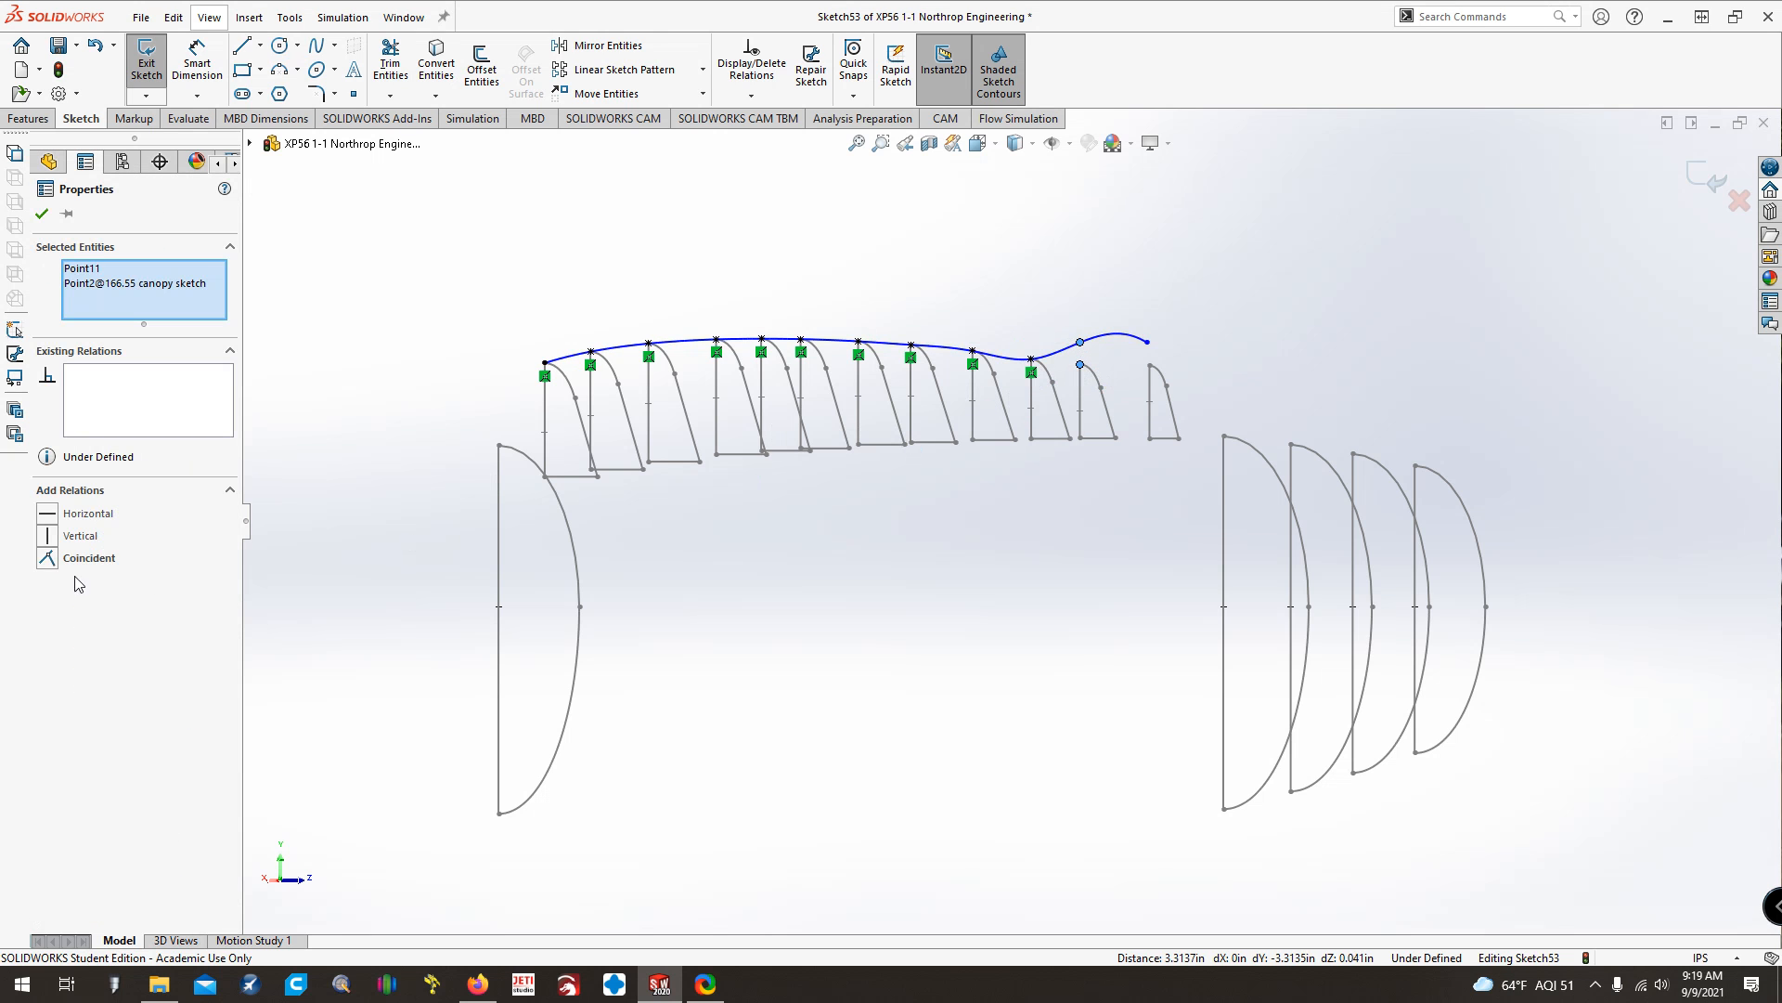
left_click(48, 558)
left_click(1150, 366)
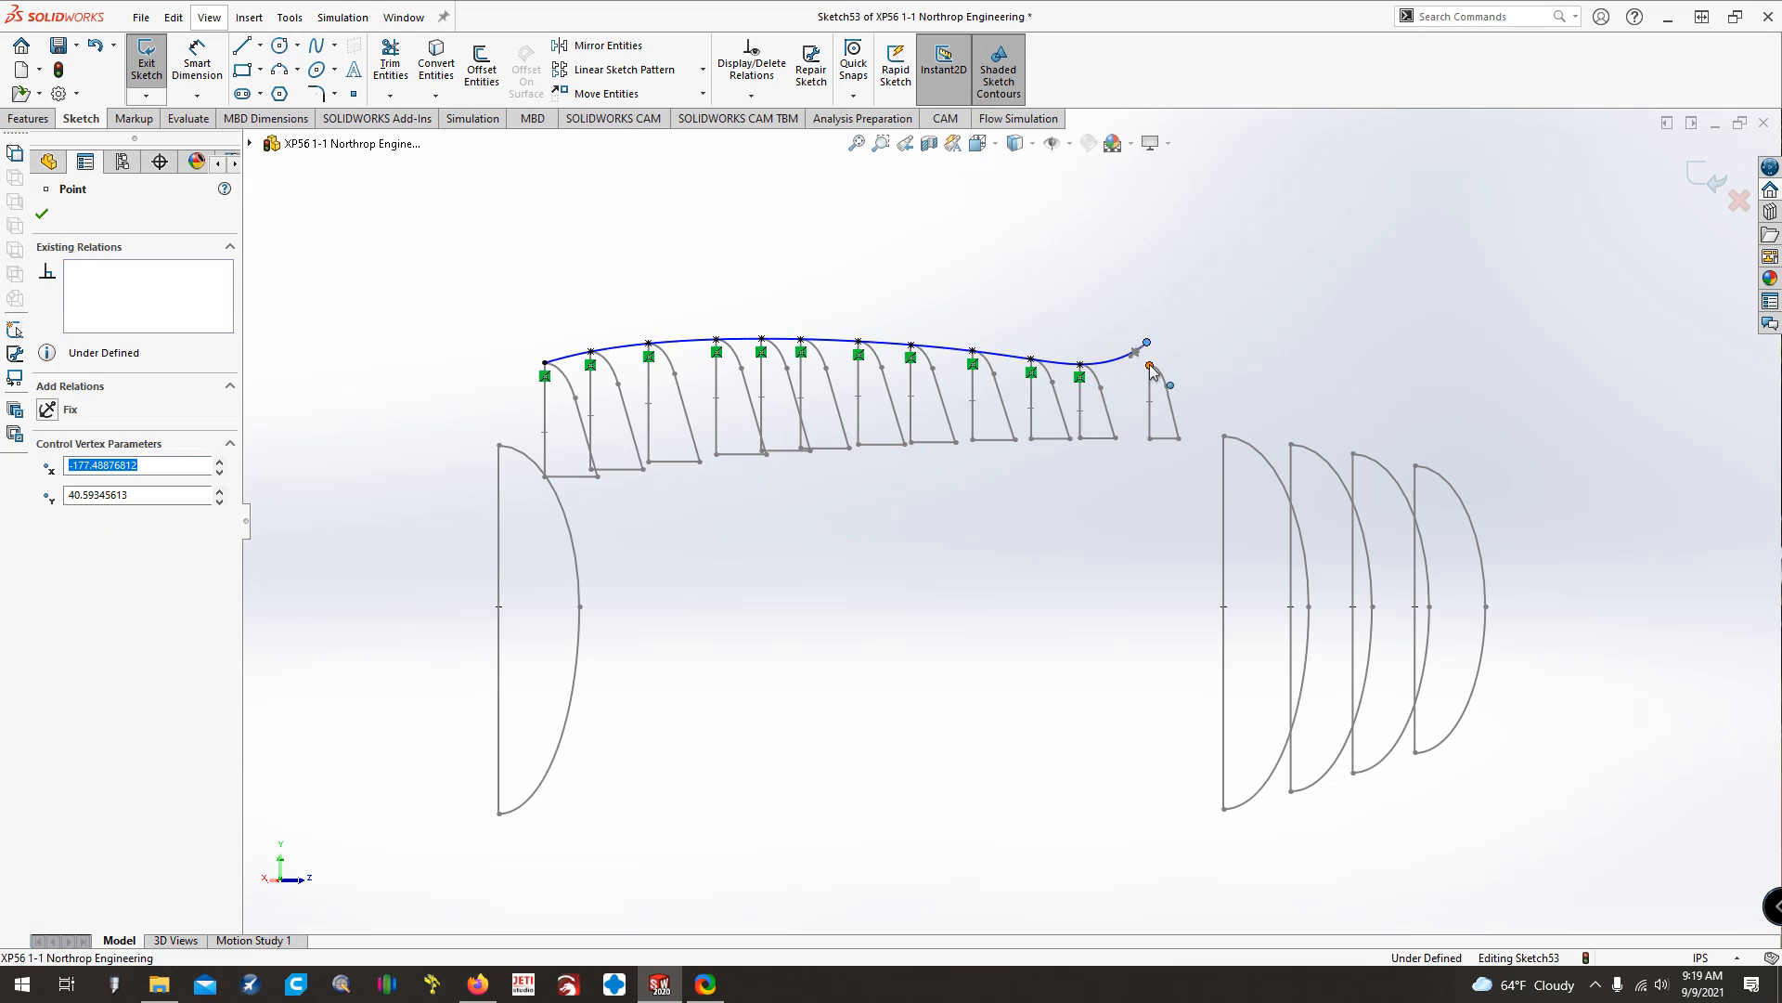
left_click(1151, 368, "ctrl")
left_click(49, 558)
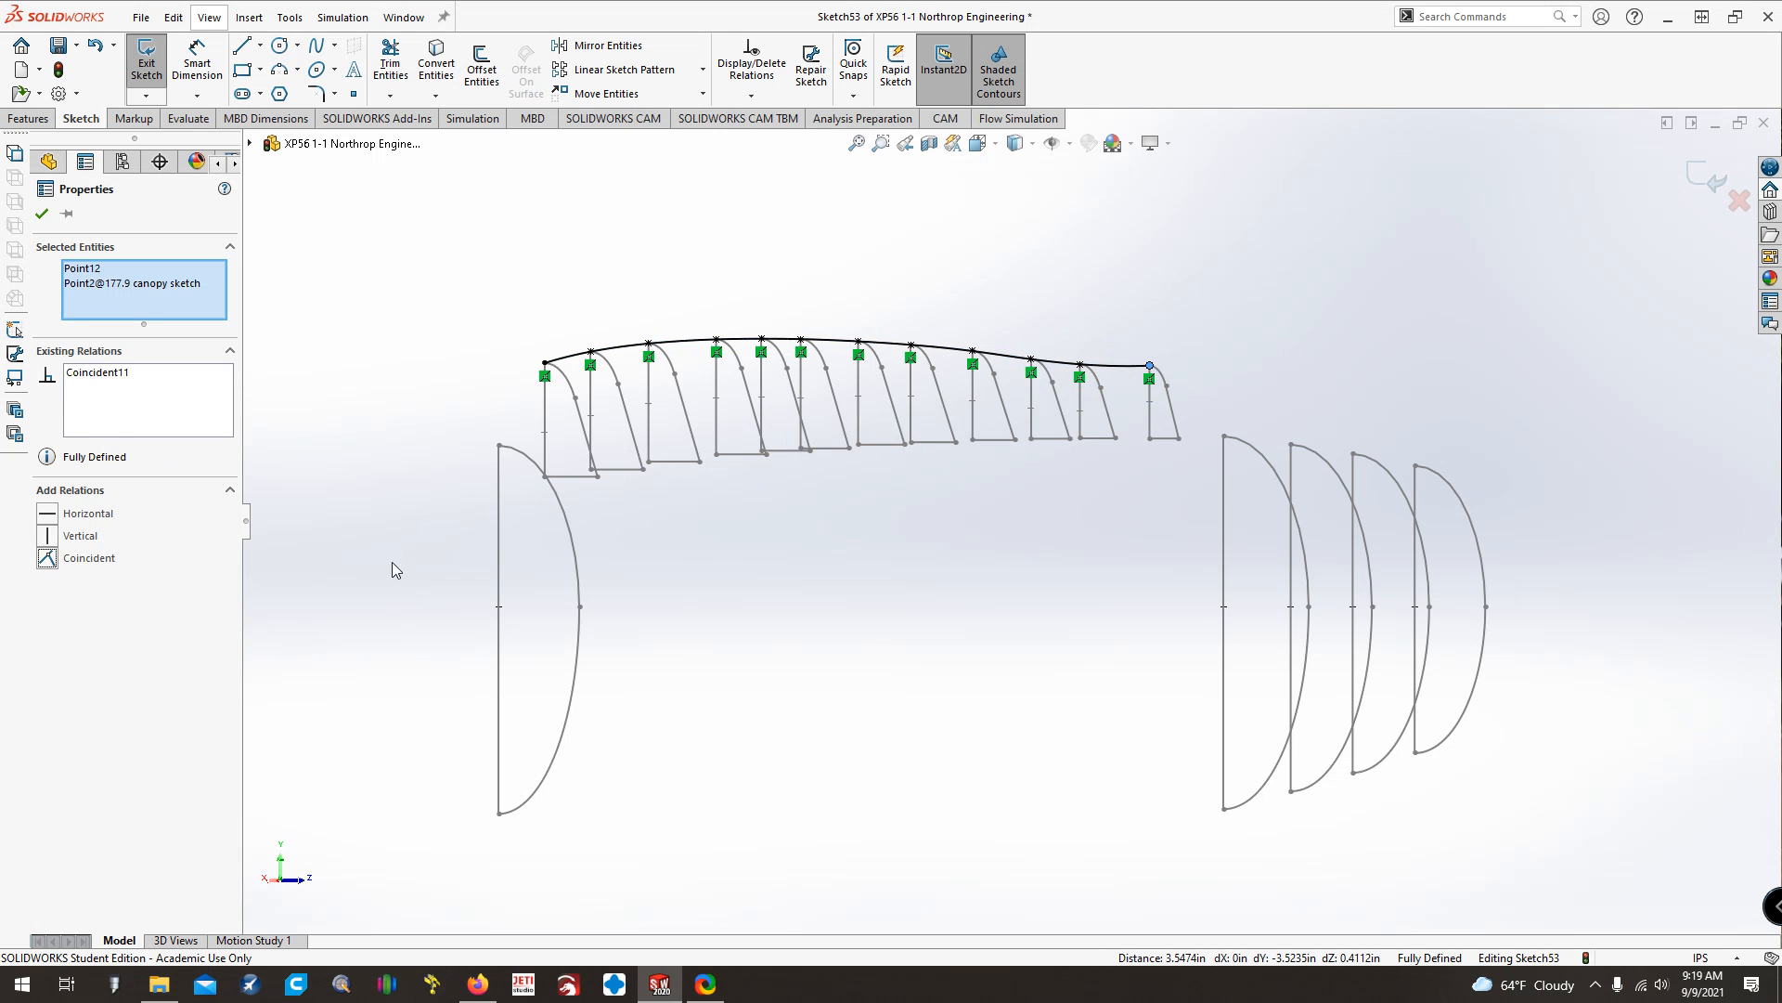
left_click(431, 532)
Sketch a twelve-point lower spline just below the canopy profiles, placing one point beneath each profile from 70.6 to 177.9
key("Left")
key("Left")
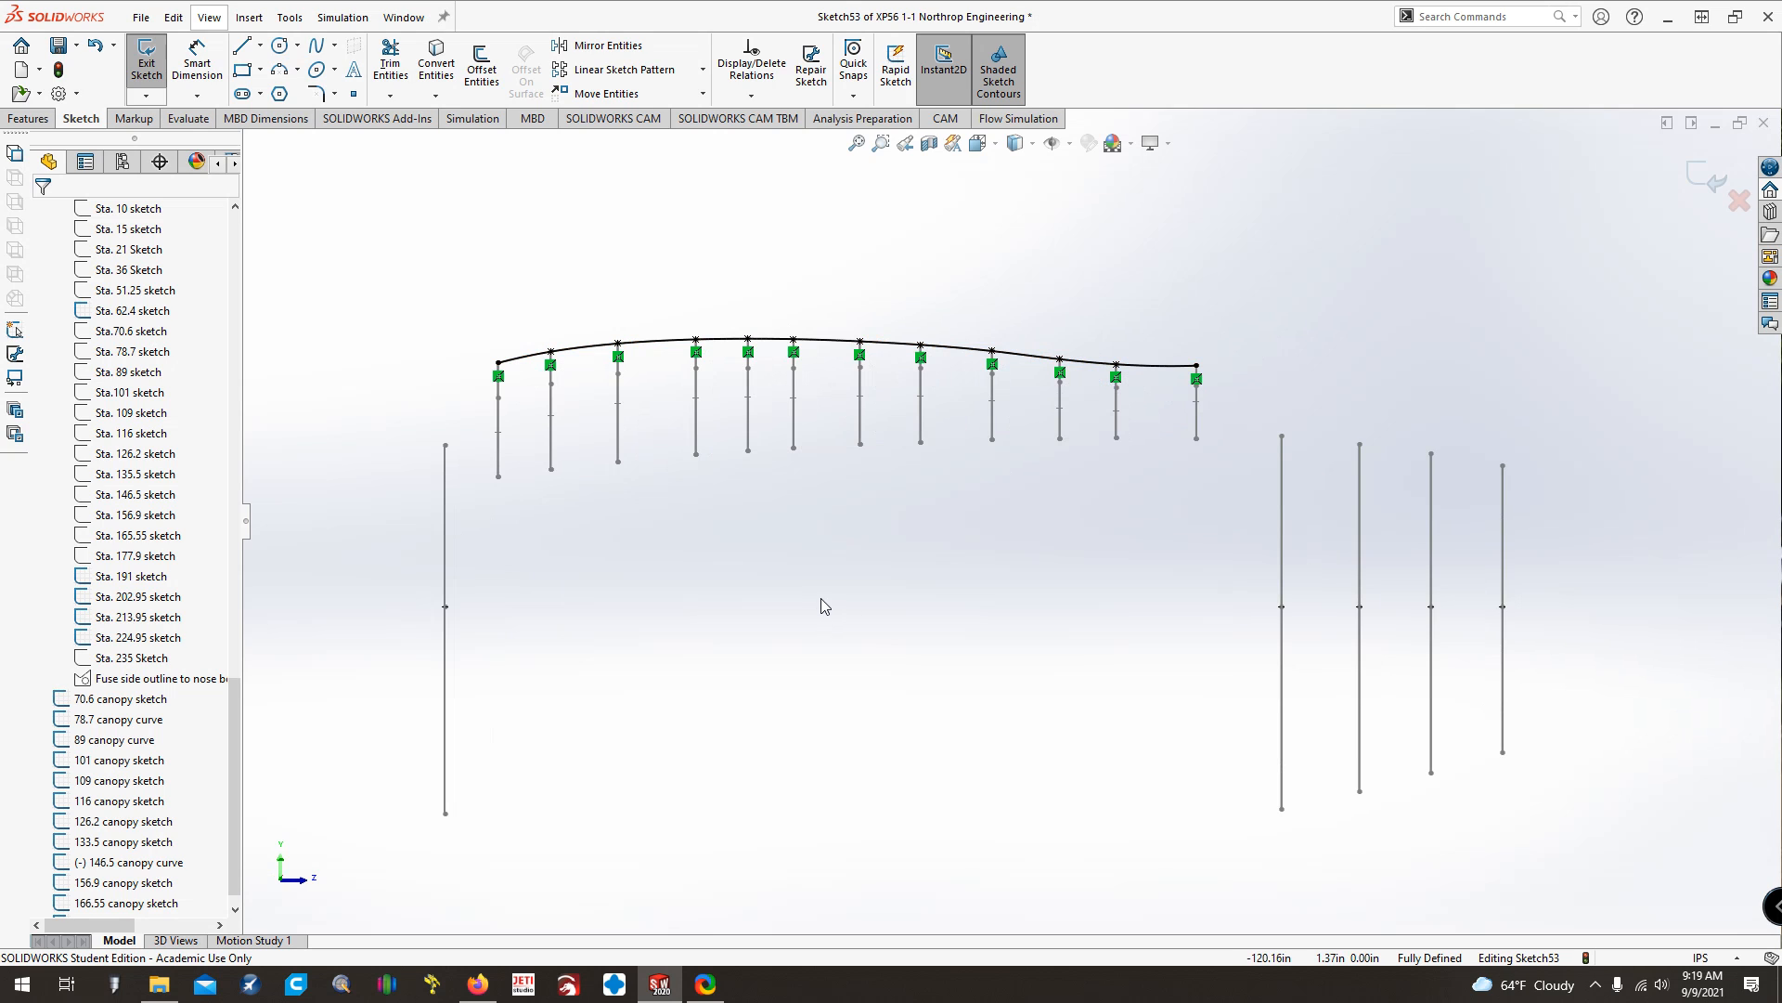
left_click(316, 45)
left_click(499, 496)
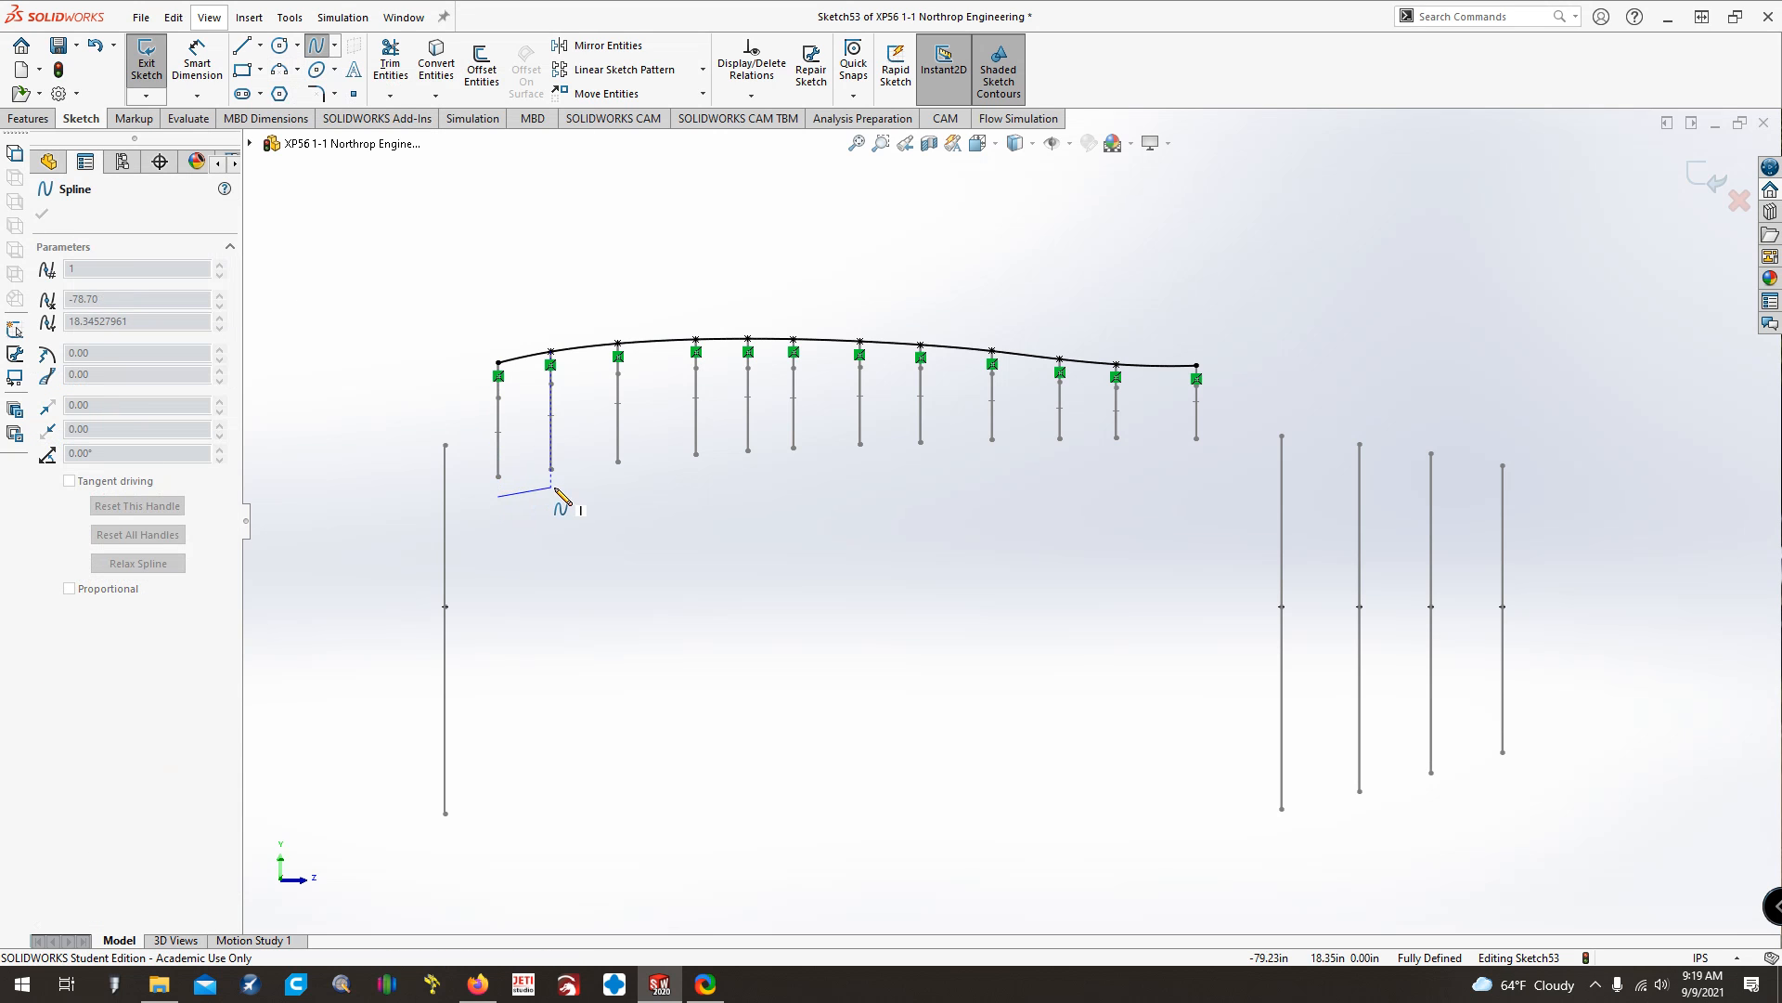
left_click(552, 488)
left_click(618, 478)
left_click(696, 471)
left_click(748, 467)
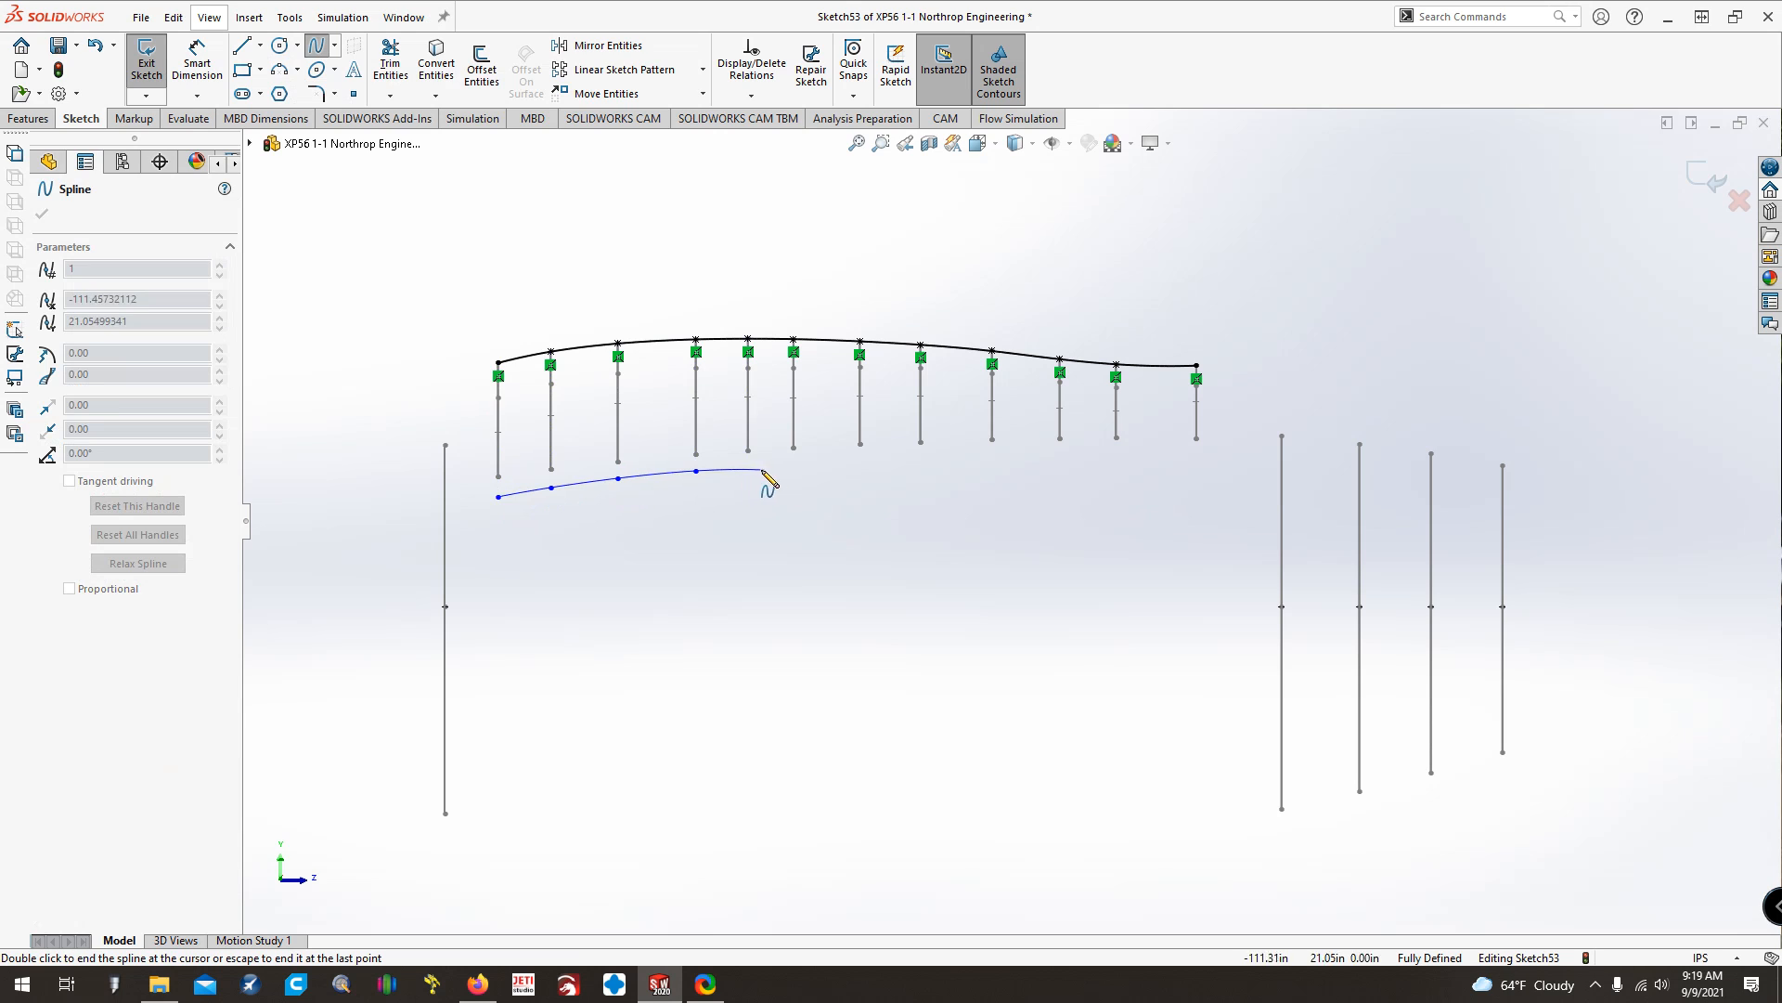
left_click(793, 466)
left_click(860, 464)
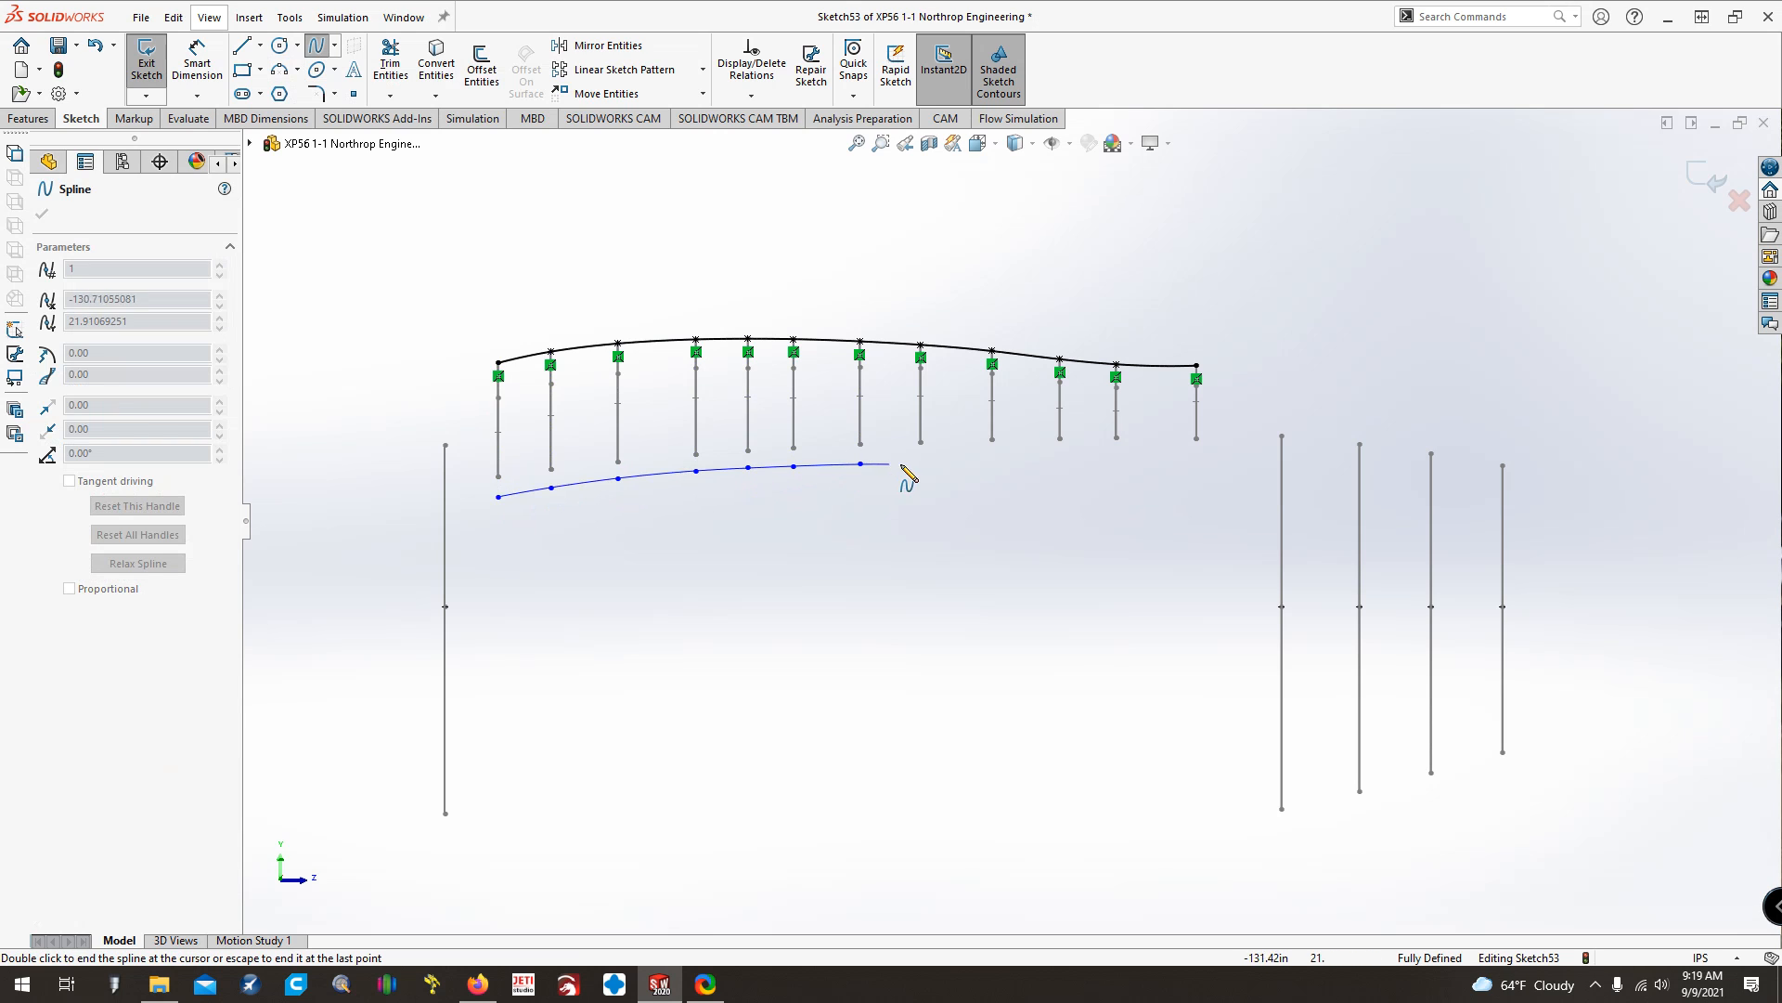
left_click(921, 463)
left_click(992, 463)
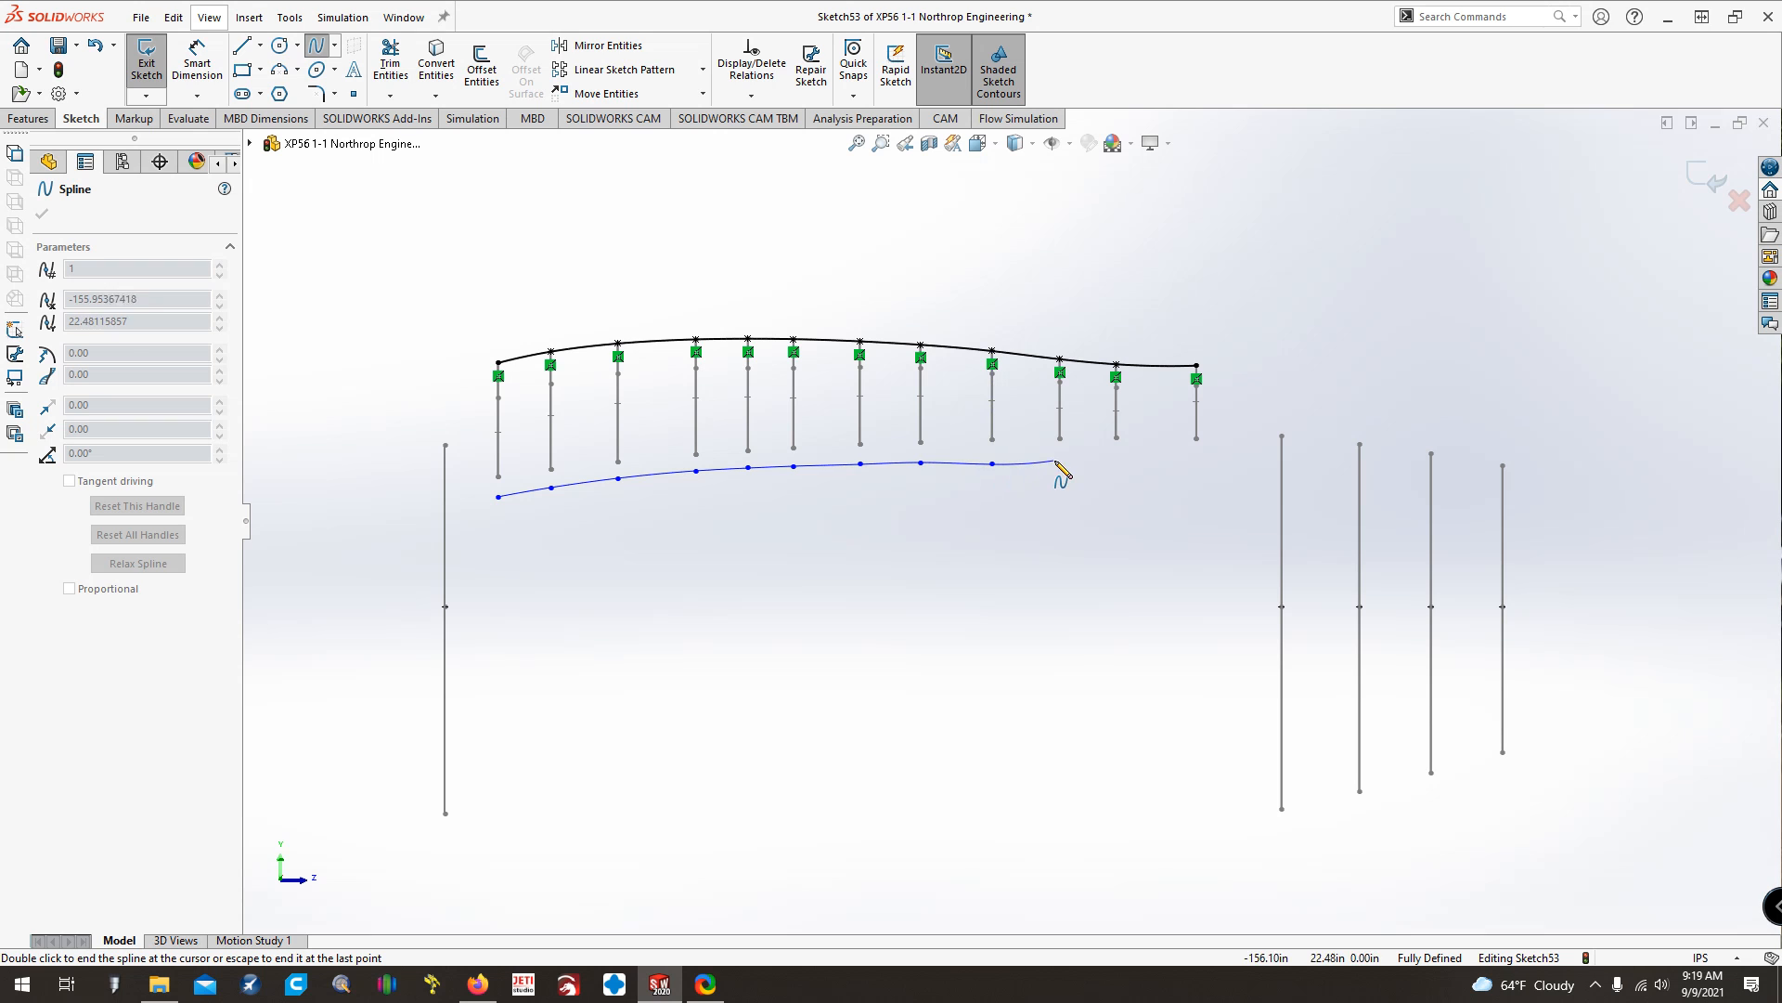
left_click(1060, 461)
left_click(1117, 458)
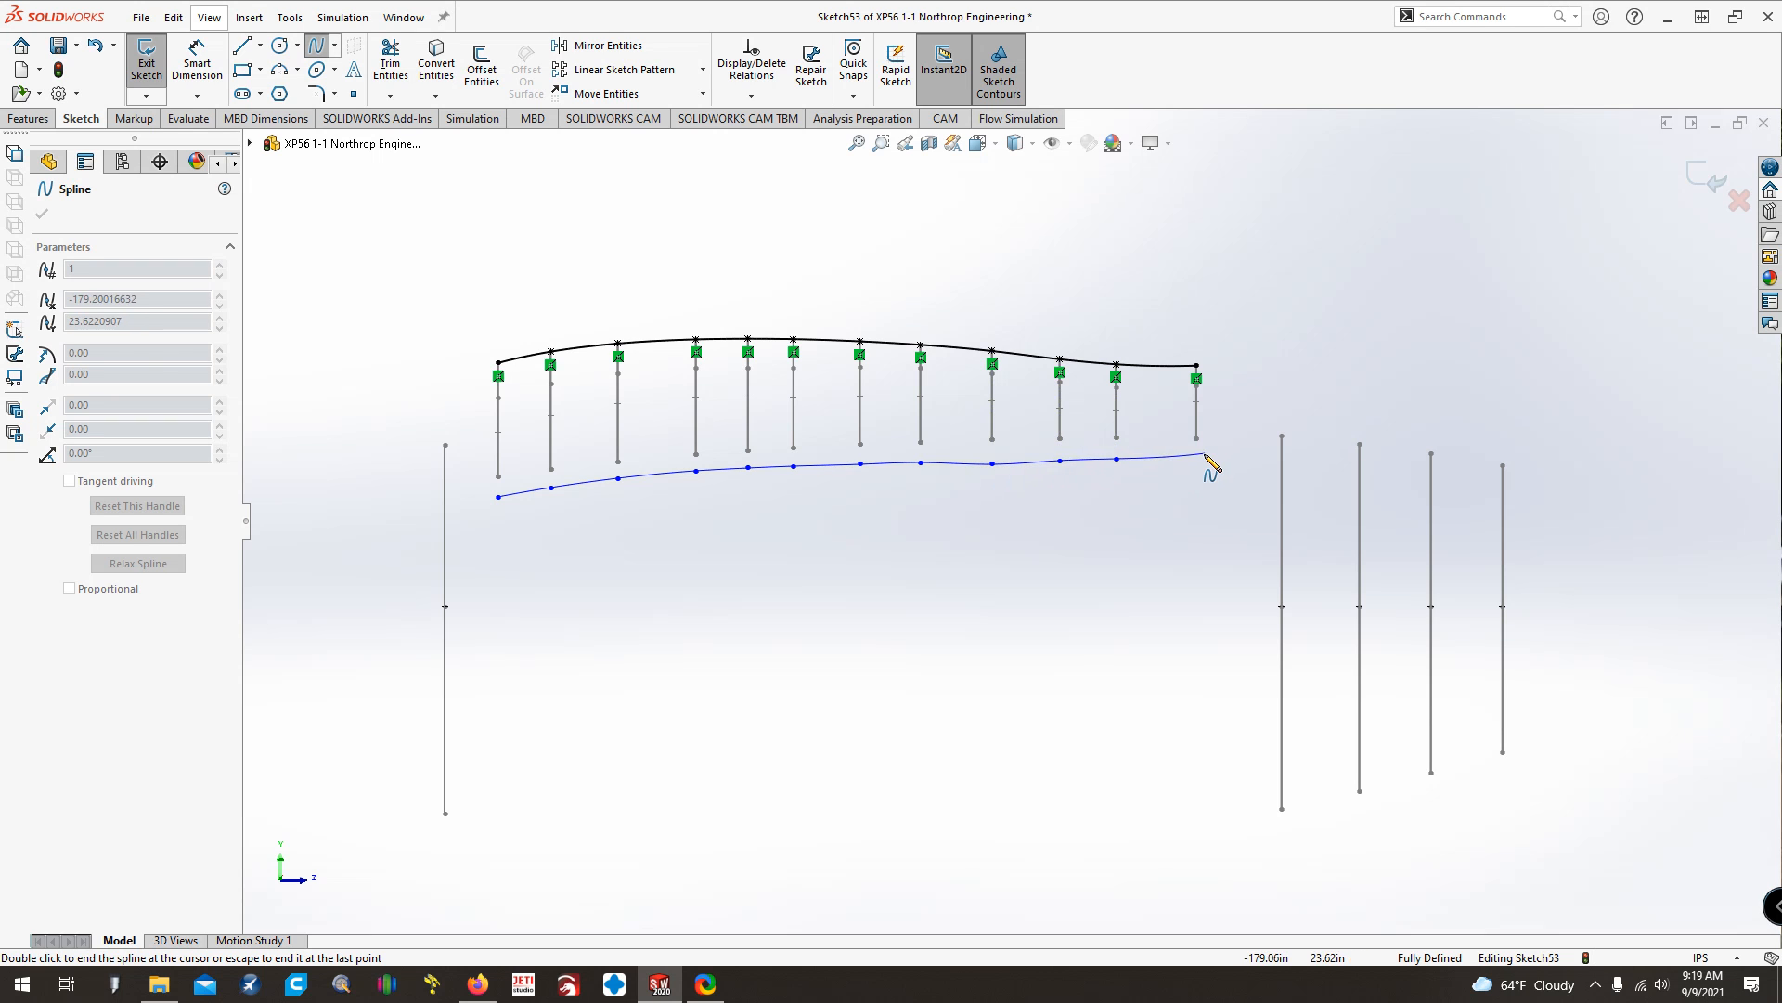
left_click(1198, 457)
key("Escape")
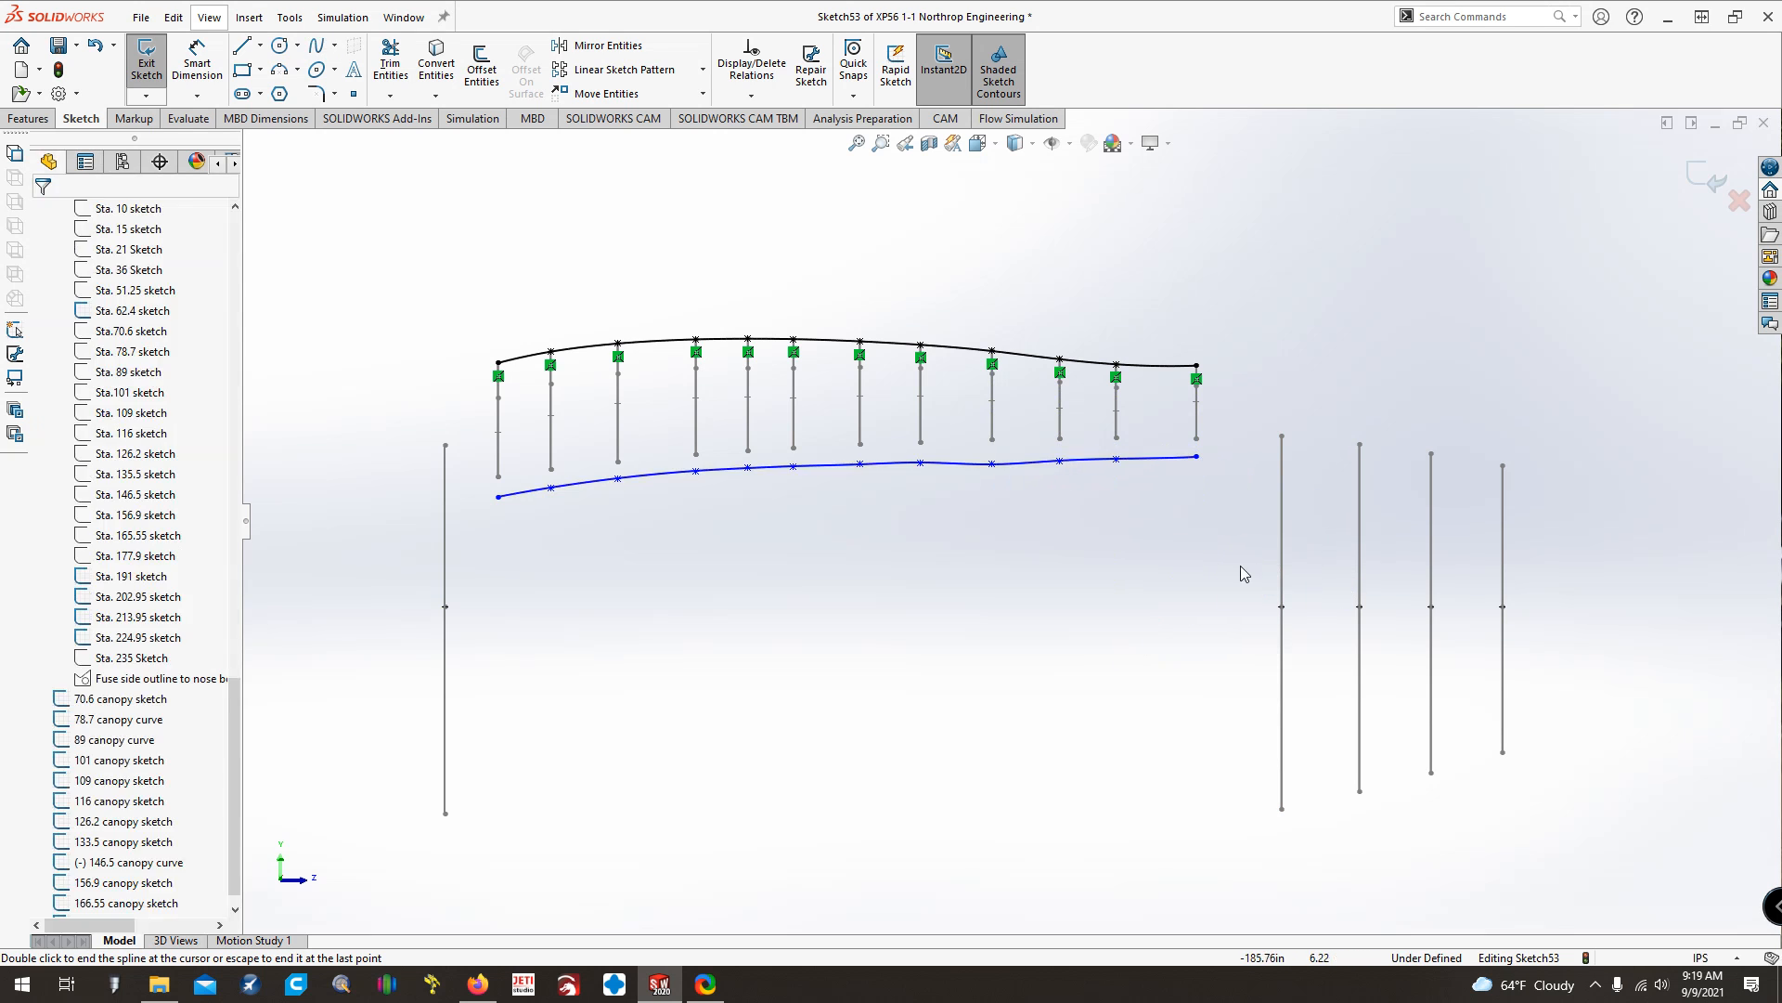
Make the first and second lower spline points coincident with the bottoms of the 70.6 and 78.7 canopy profiles
key("Right")
key("Right")
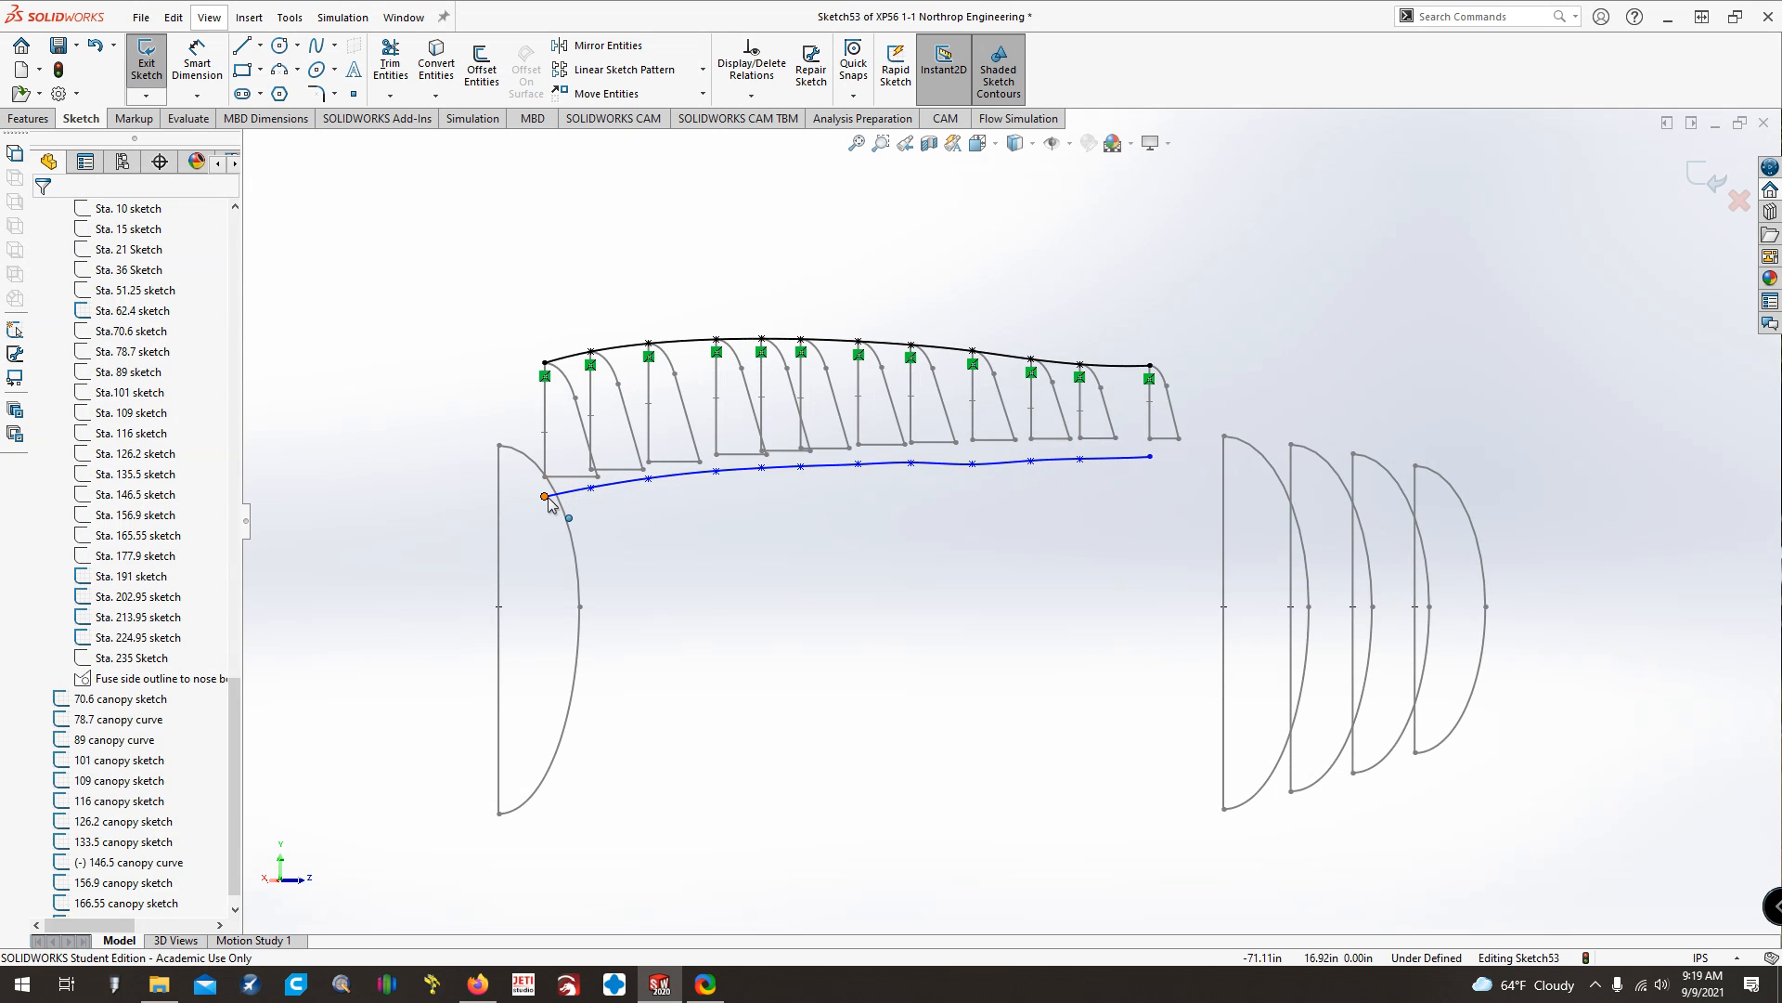
left_click(545, 476)
left_click(544, 496, "ctrl")
left_click(56, 561)
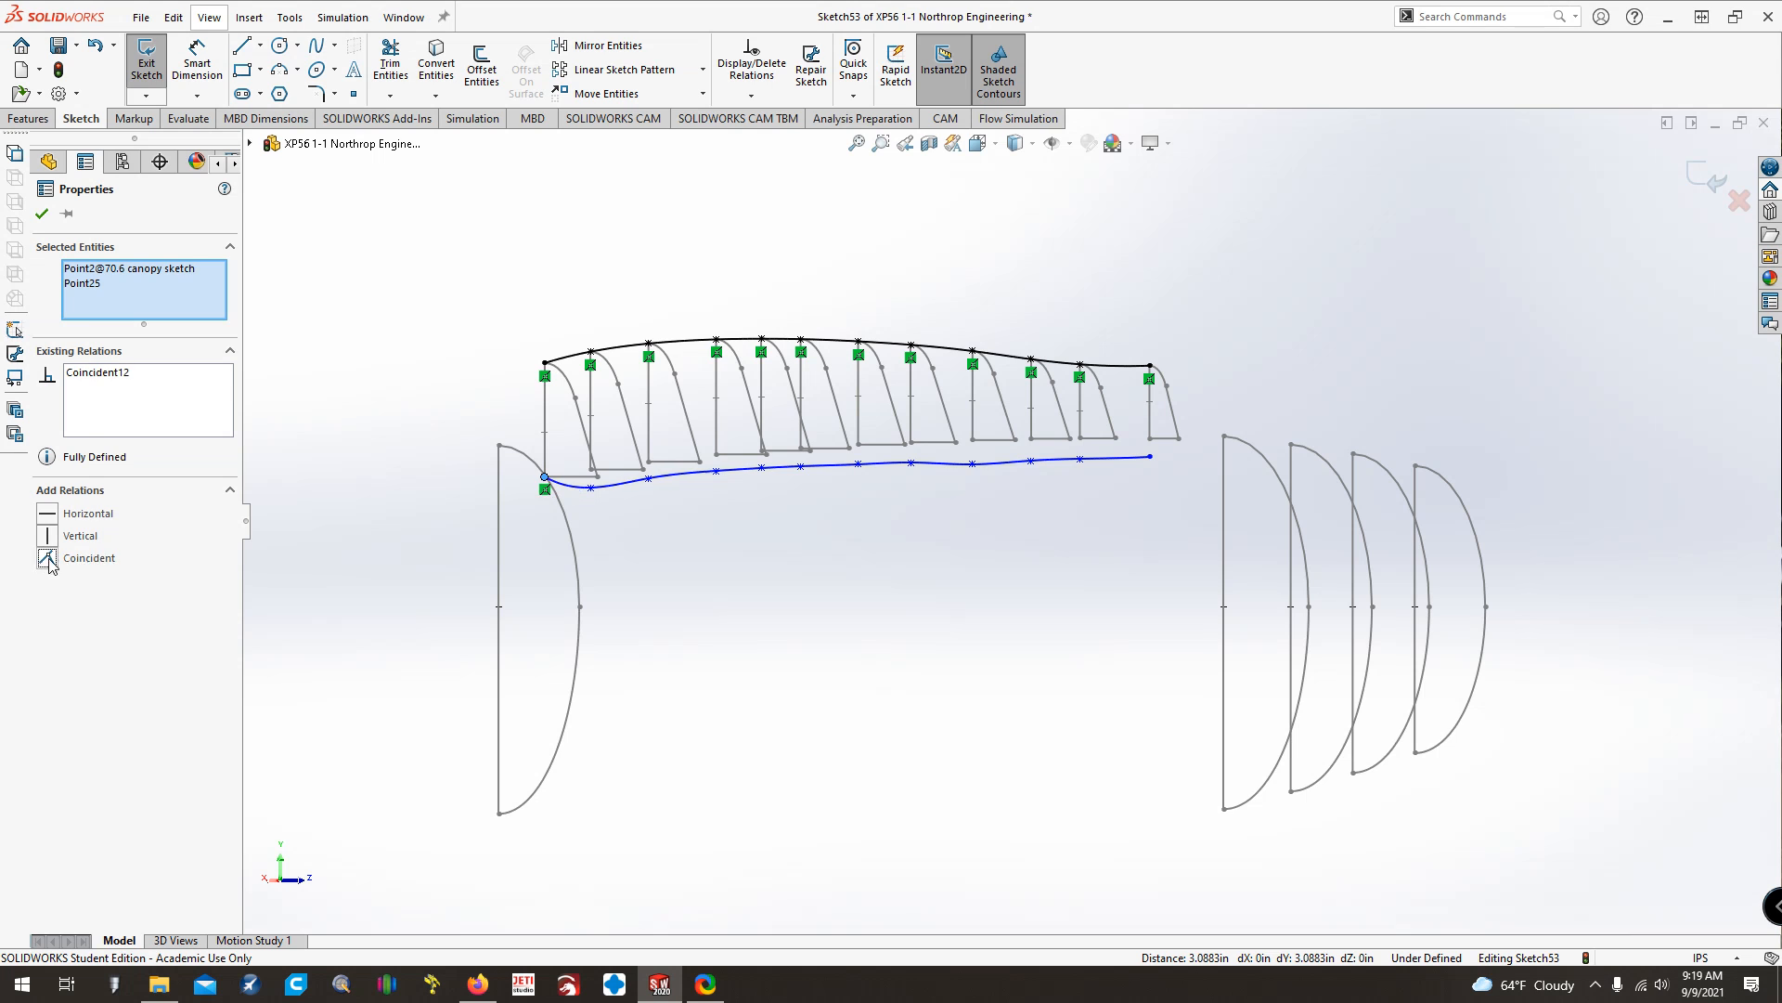
left_click(590, 470)
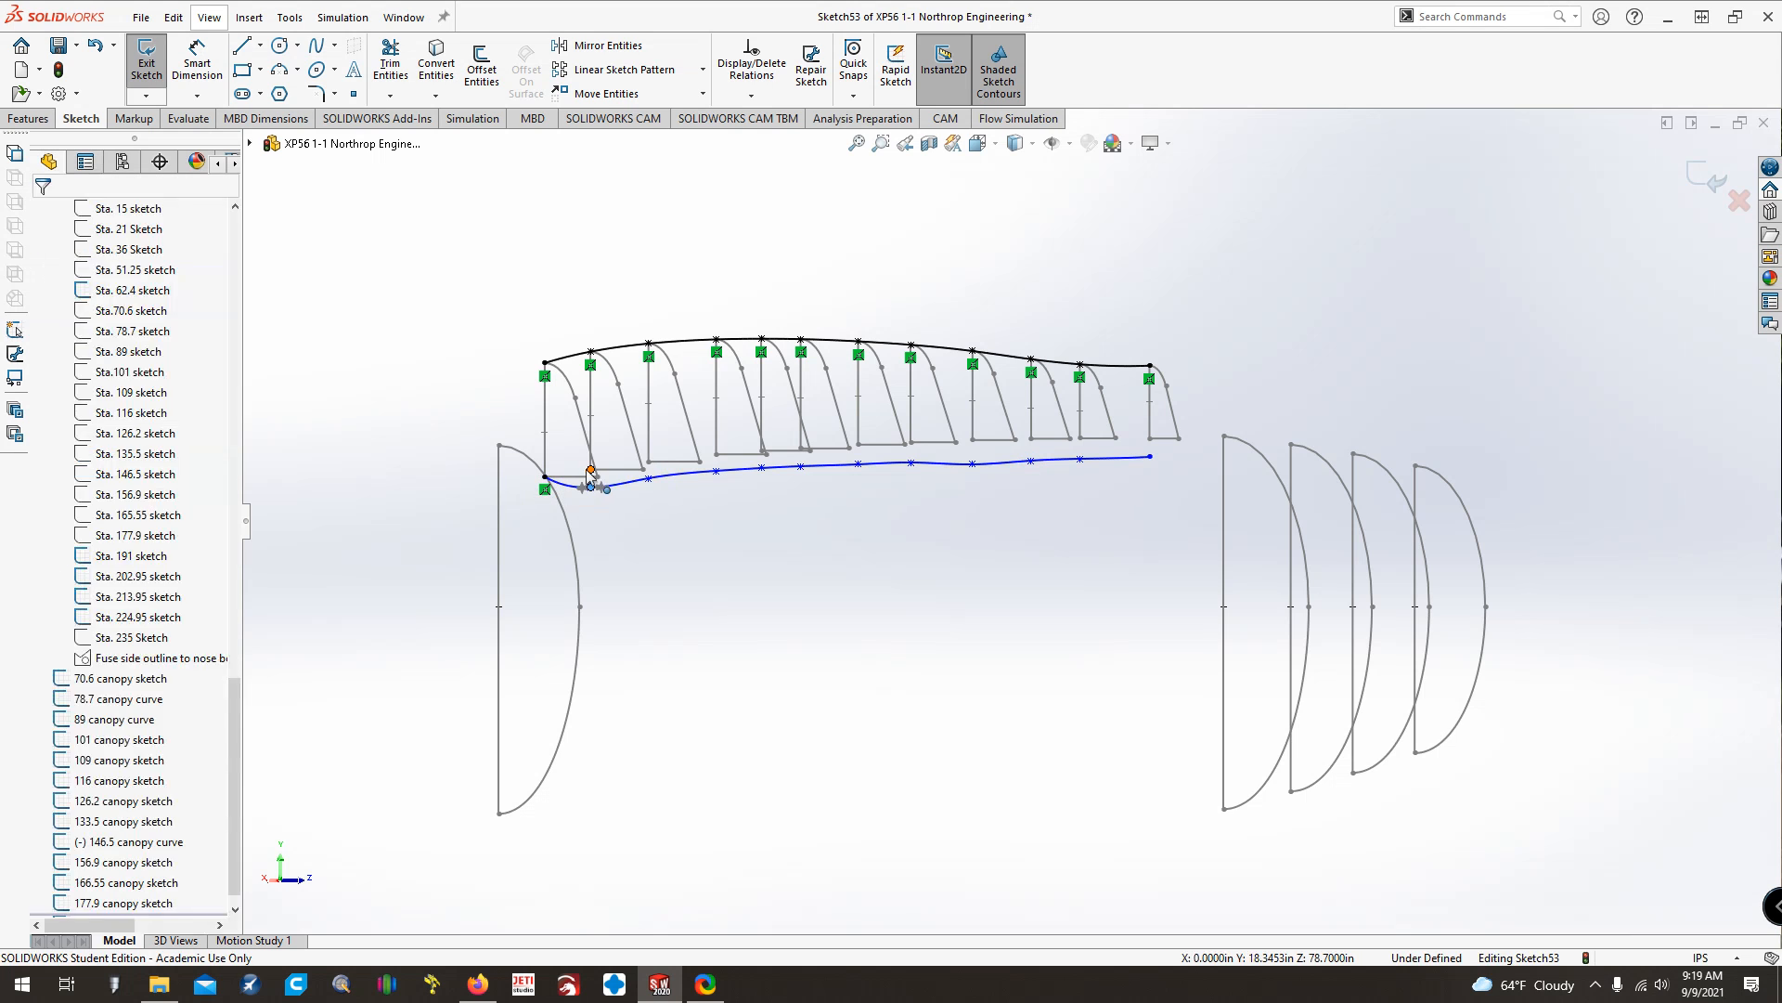
left_click(590, 487, "ctrl")
left_click(48, 561)
Make the third and fourth lower spline points coincident with the bottoms of the 89 and 101 canopy profiles
left_click(647, 478)
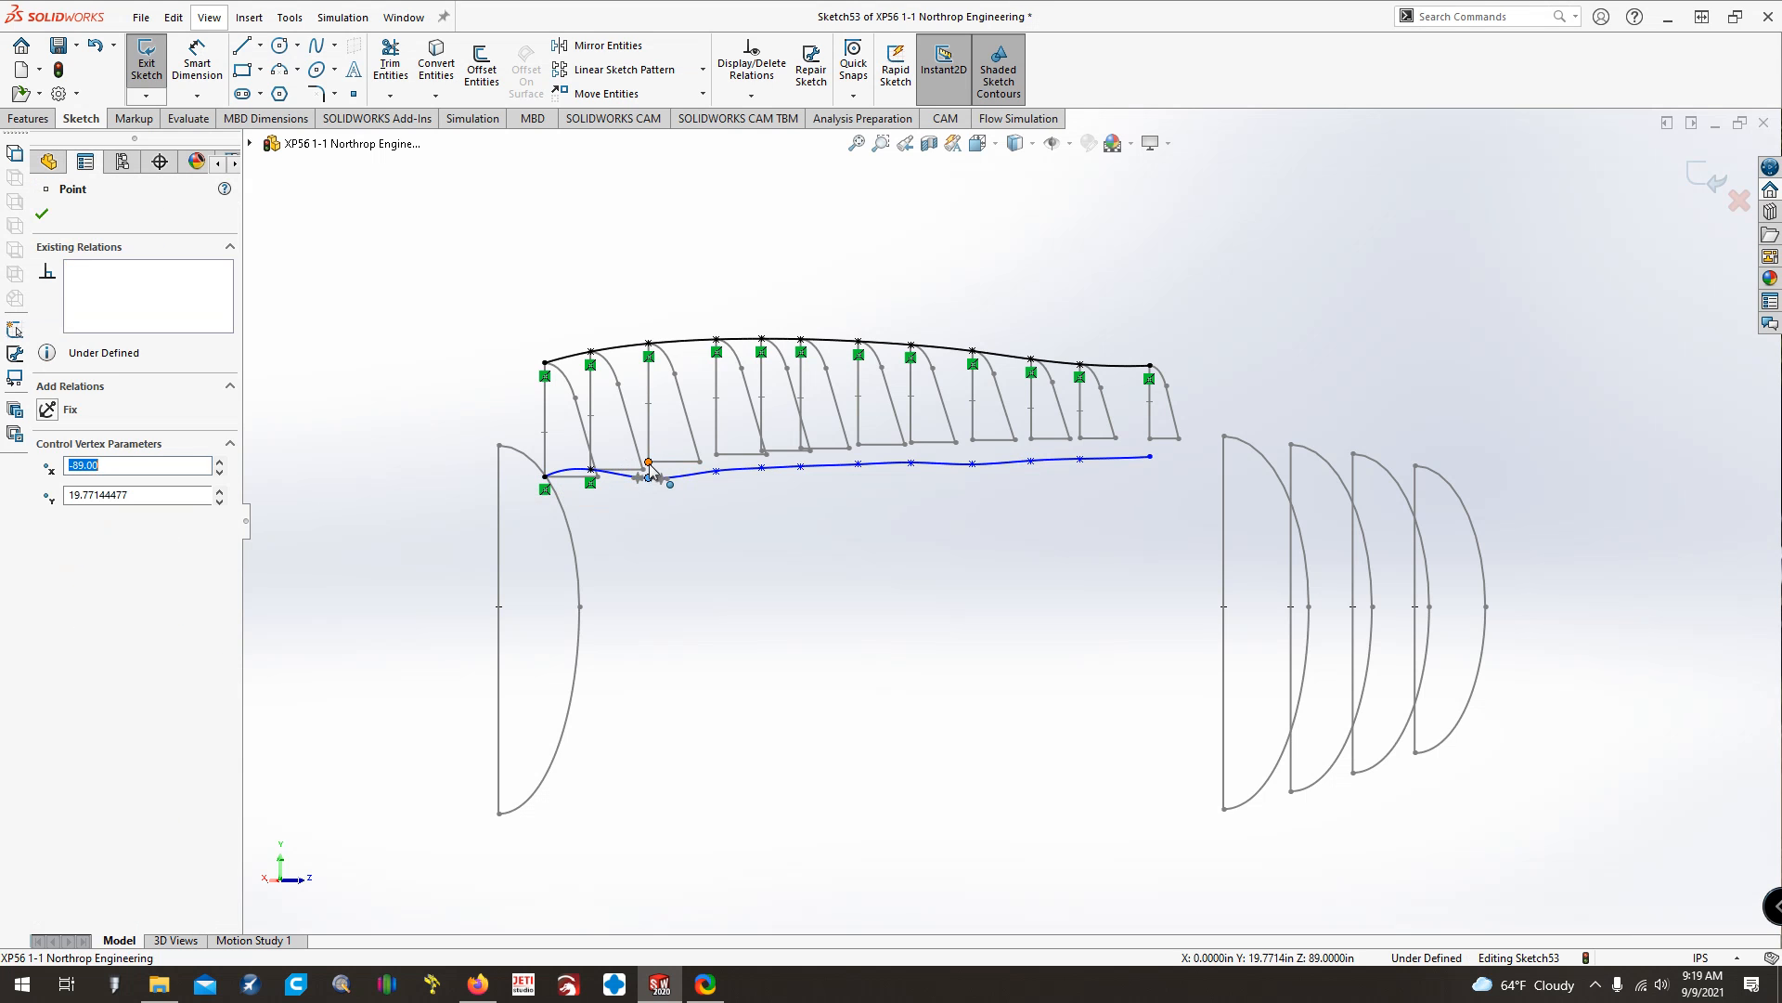
left_click(648, 461, "ctrl")
left_click(48, 561)
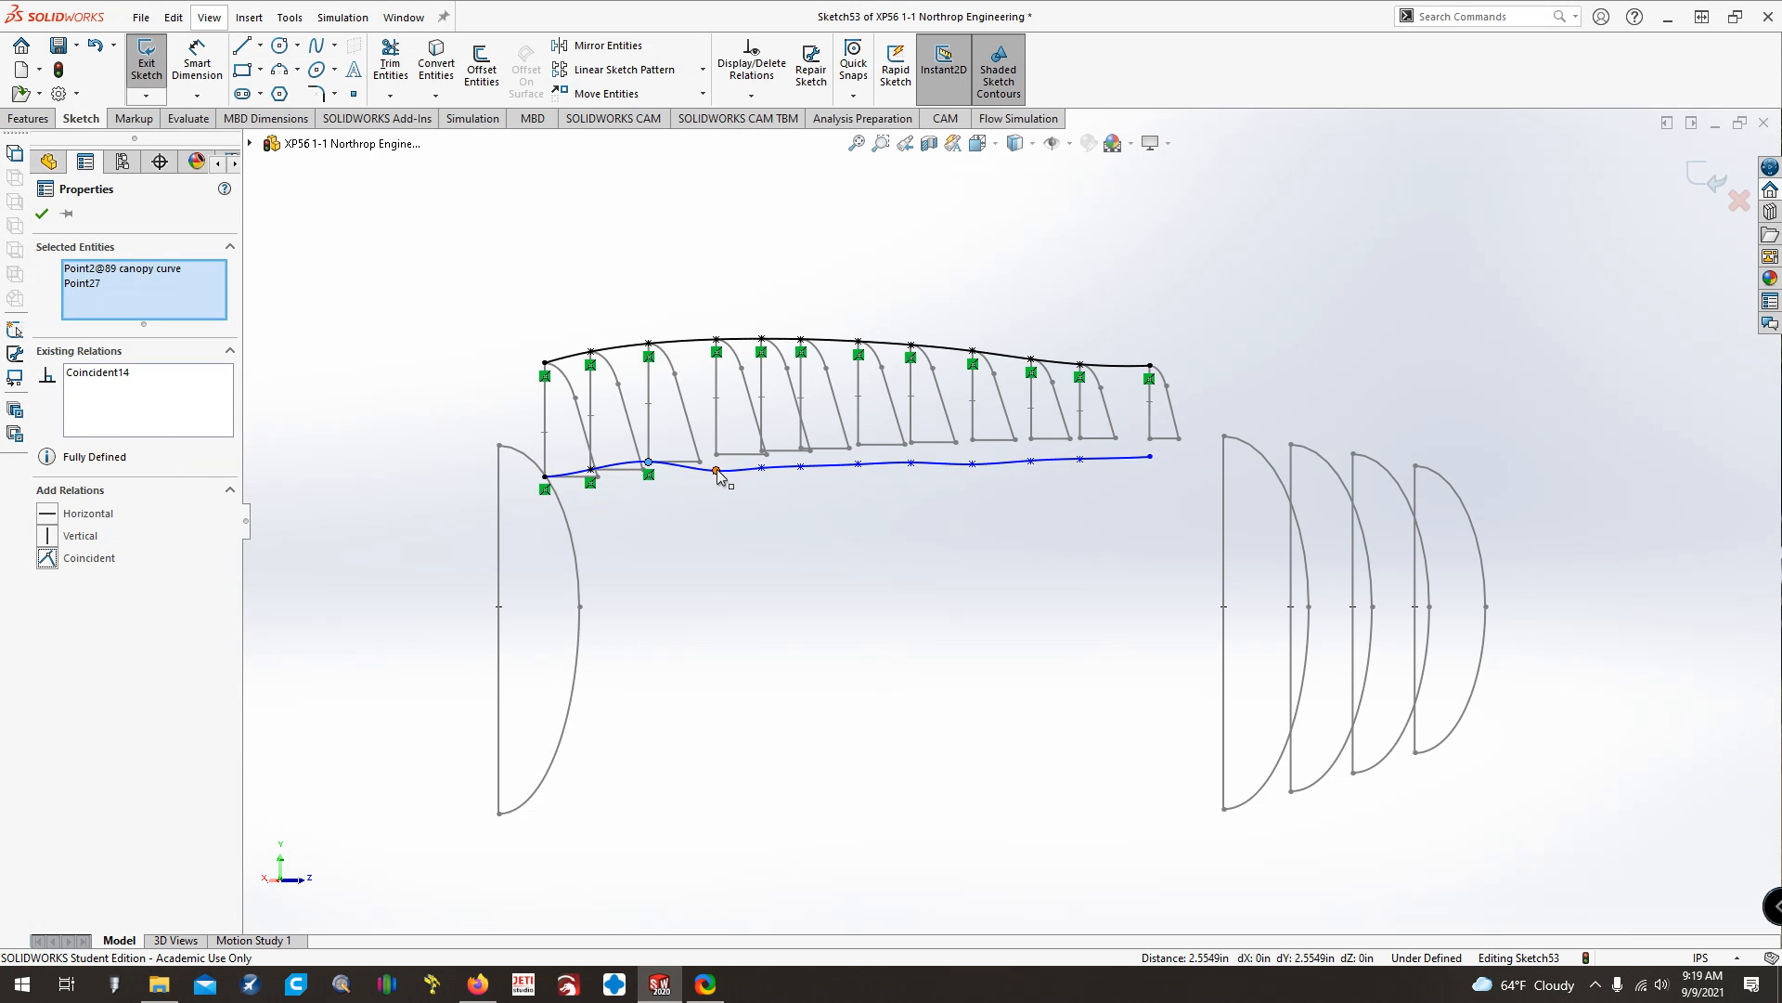
left_click(717, 471)
left_click(717, 454, "ctrl")
left_click(47, 560)
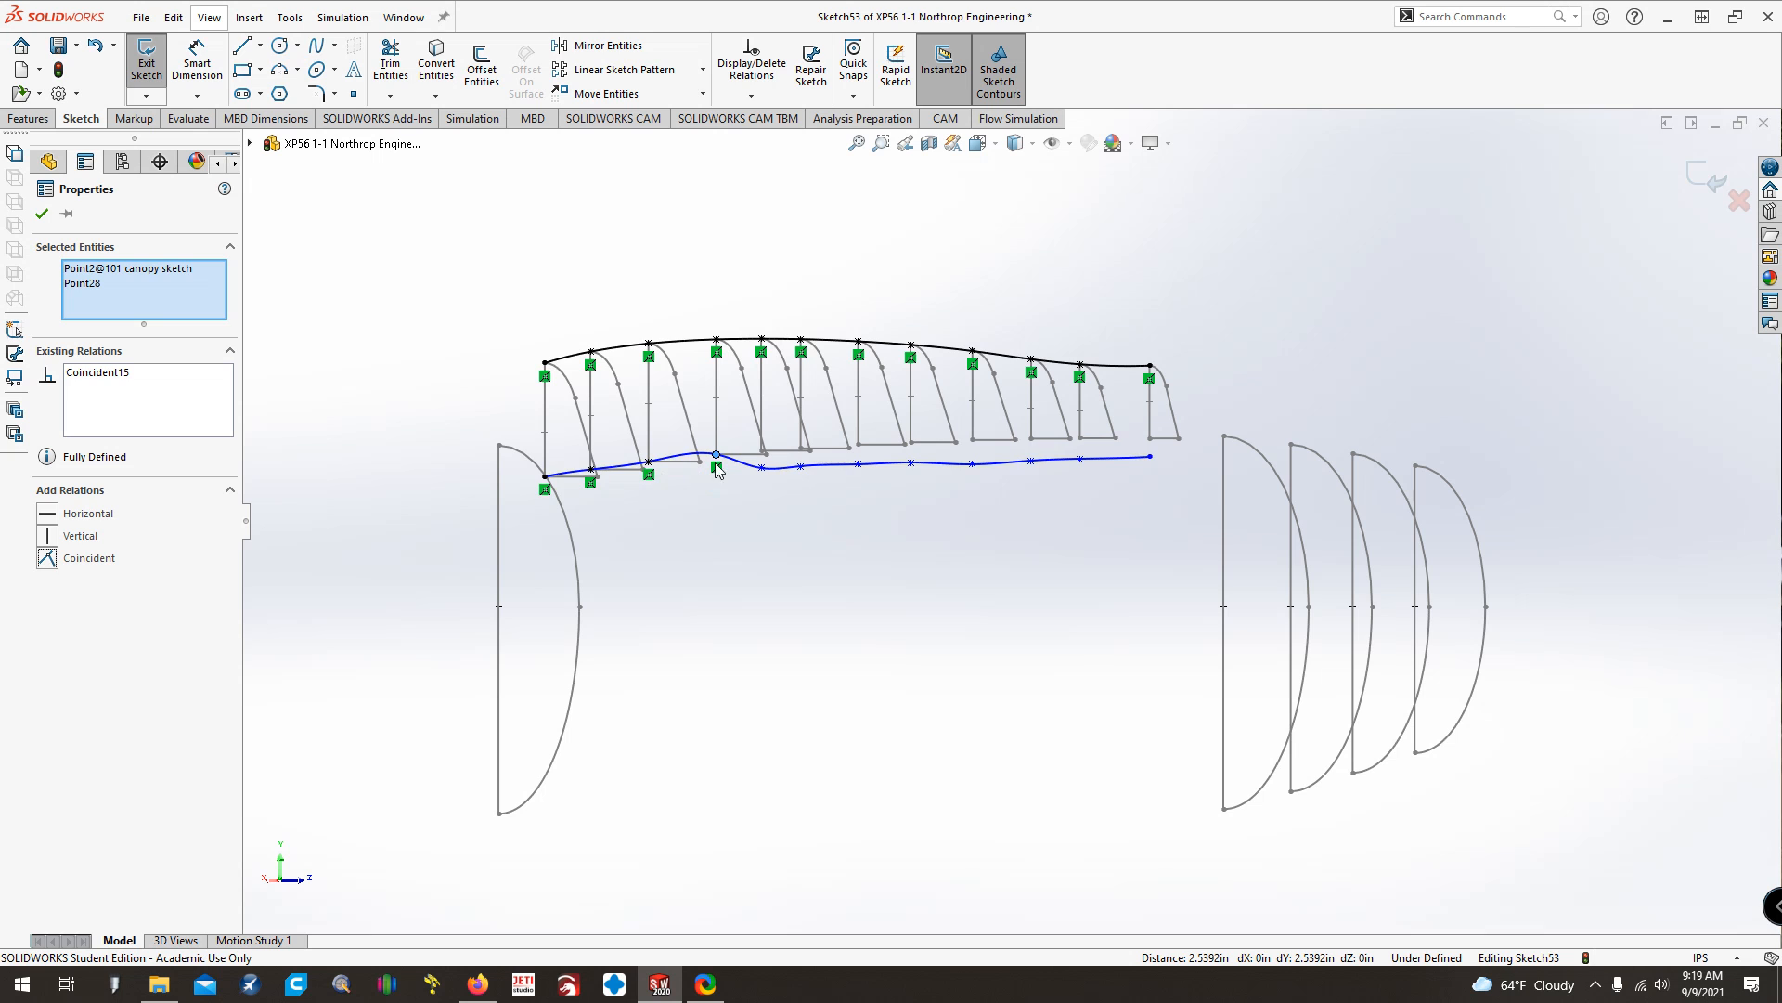
Make the fifth and sixth lower spline points coincident with the bottoms of the 109 and 116 canopy profiles
left_click(762, 464)
left_click(761, 452, "ctrl")
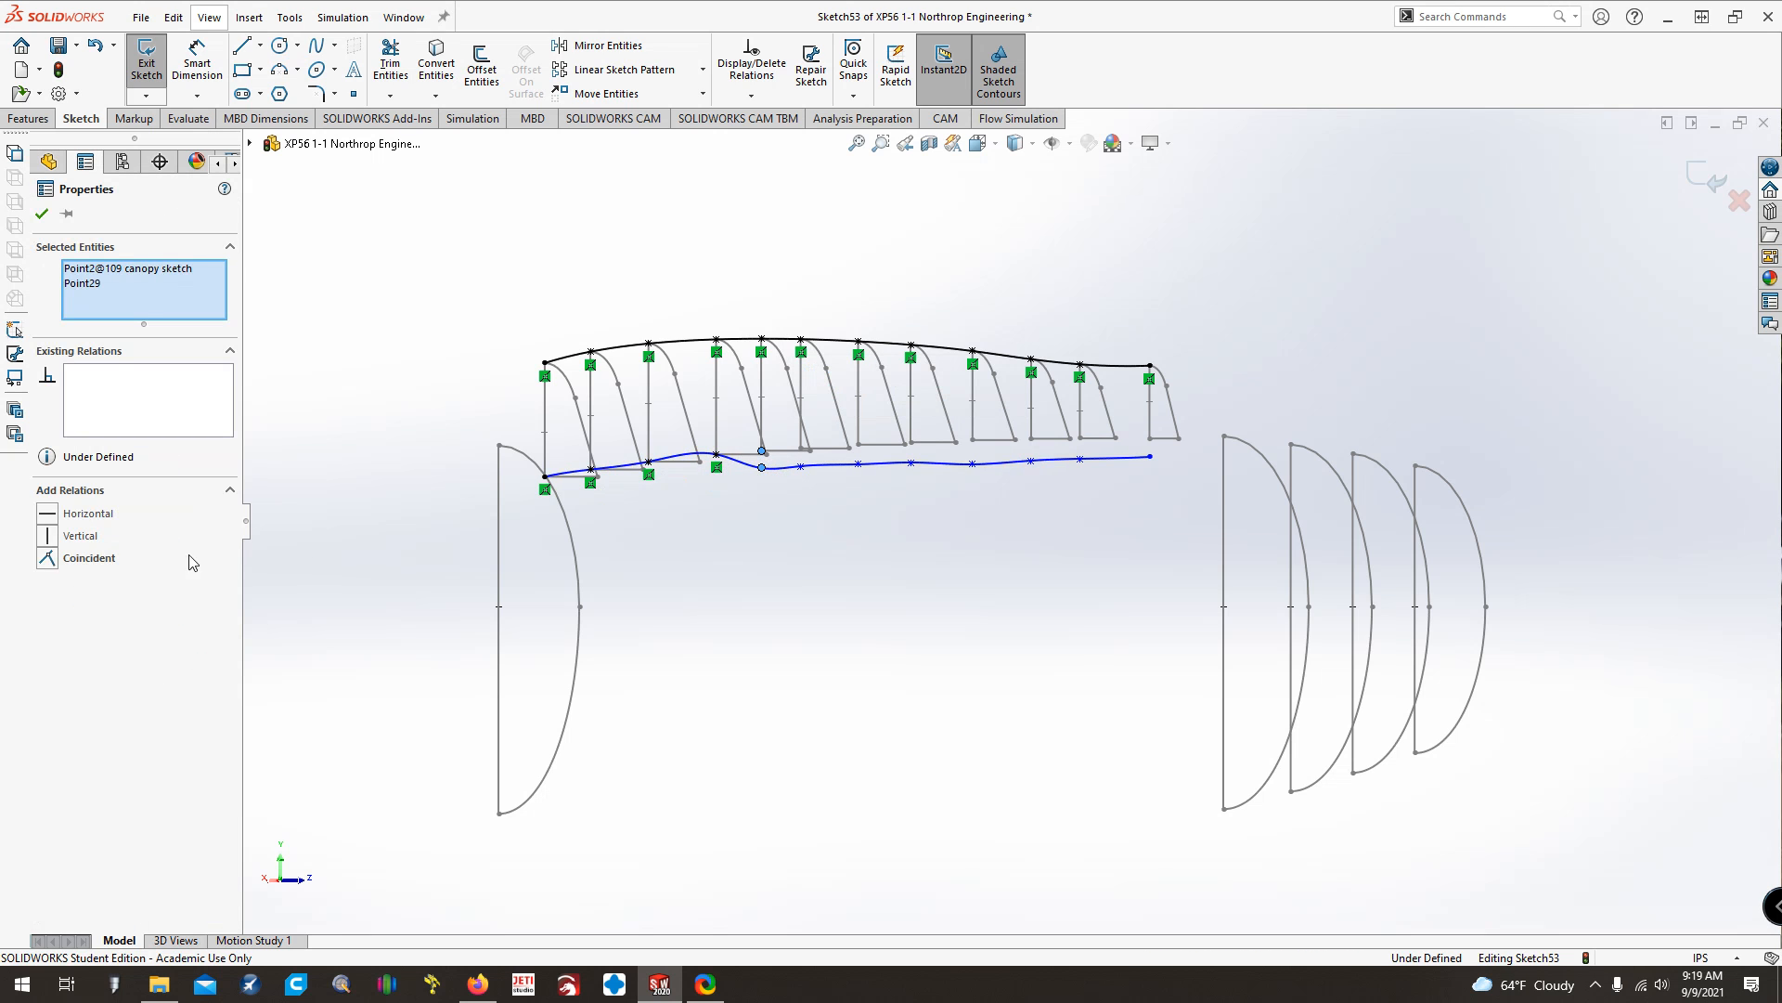
left_click(47, 560)
left_click(800, 466)
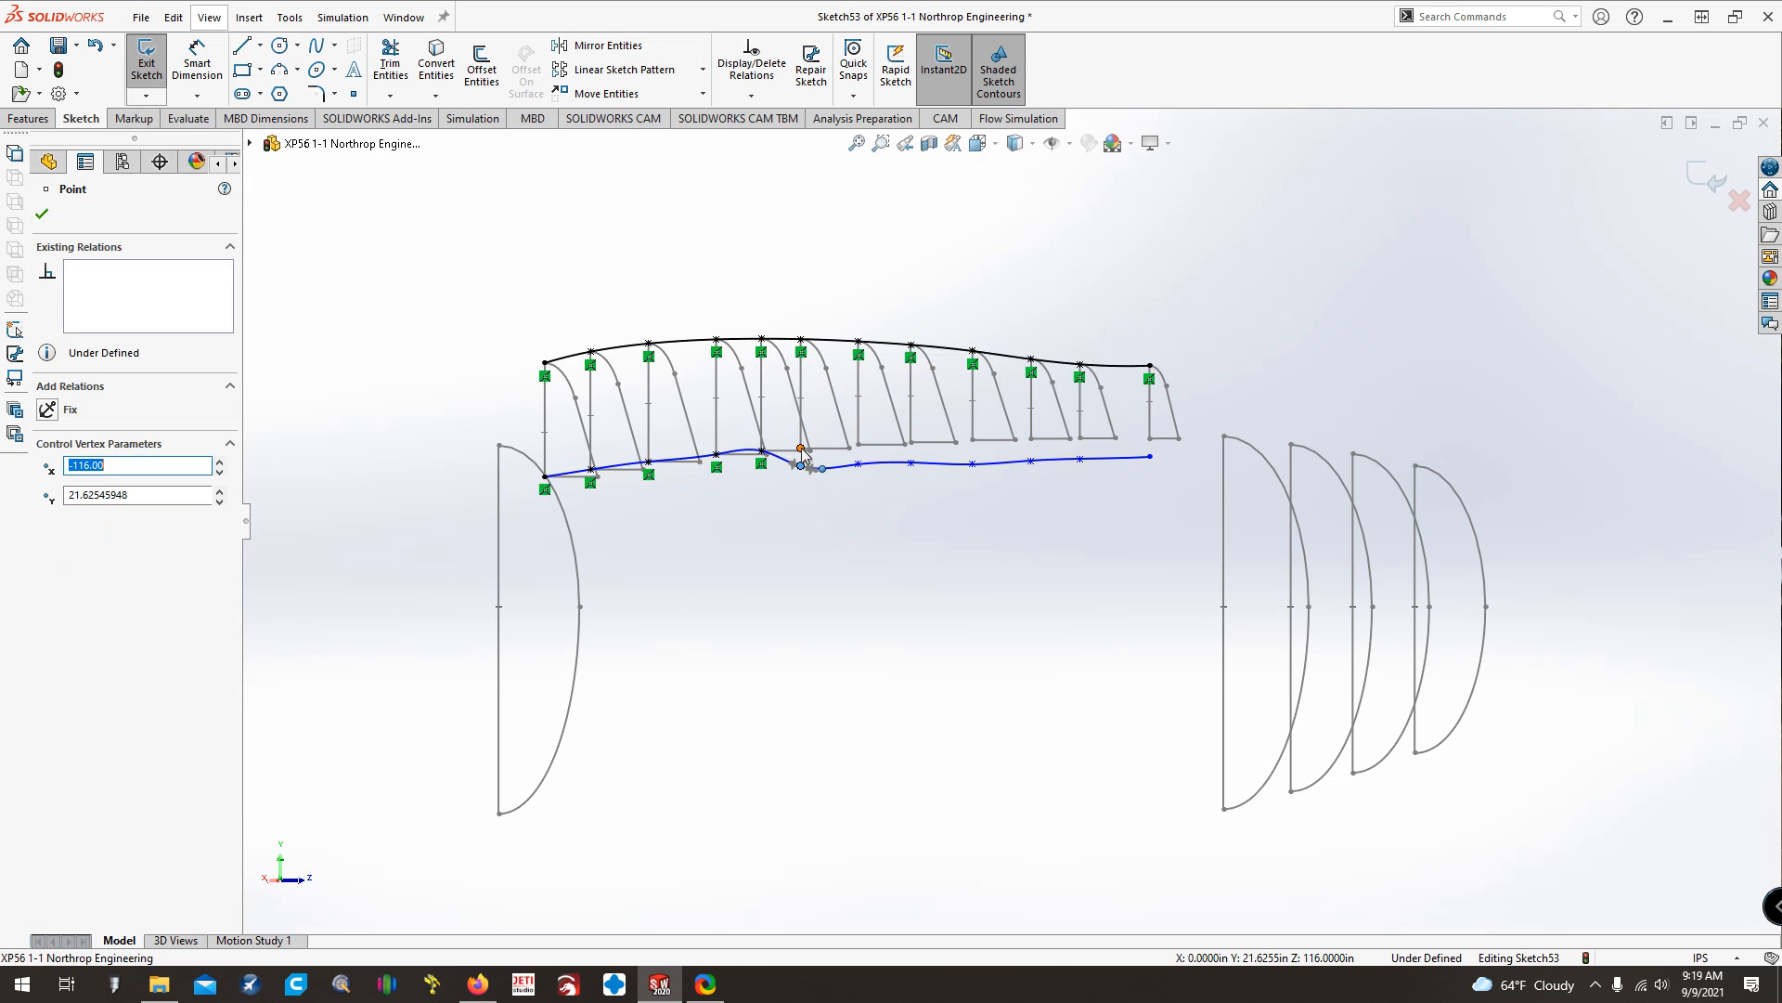
left_click(800, 449, "ctrl")
left_click(47, 561)
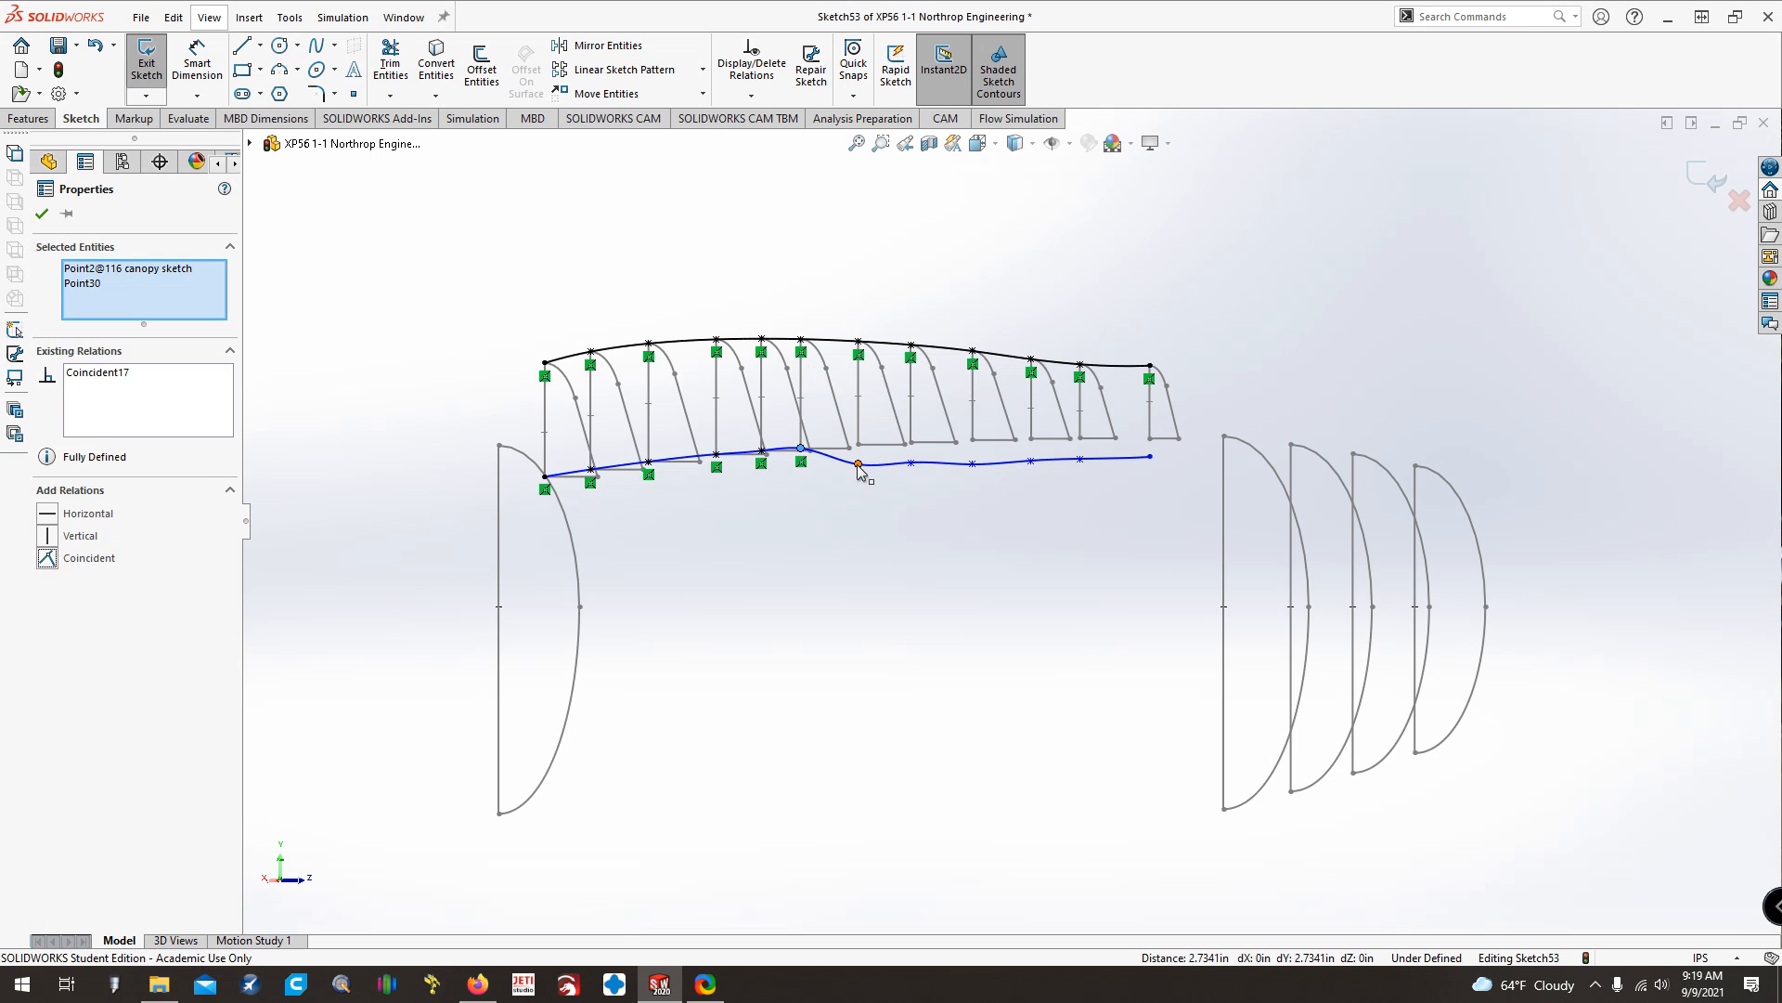
Make the seventh and eighth lower spline points coincident with the bottoms of the 126.2 and 133.5 canopy profiles
left_click(858, 463)
left_click(857, 444, "ctrl")
left_click(47, 559)
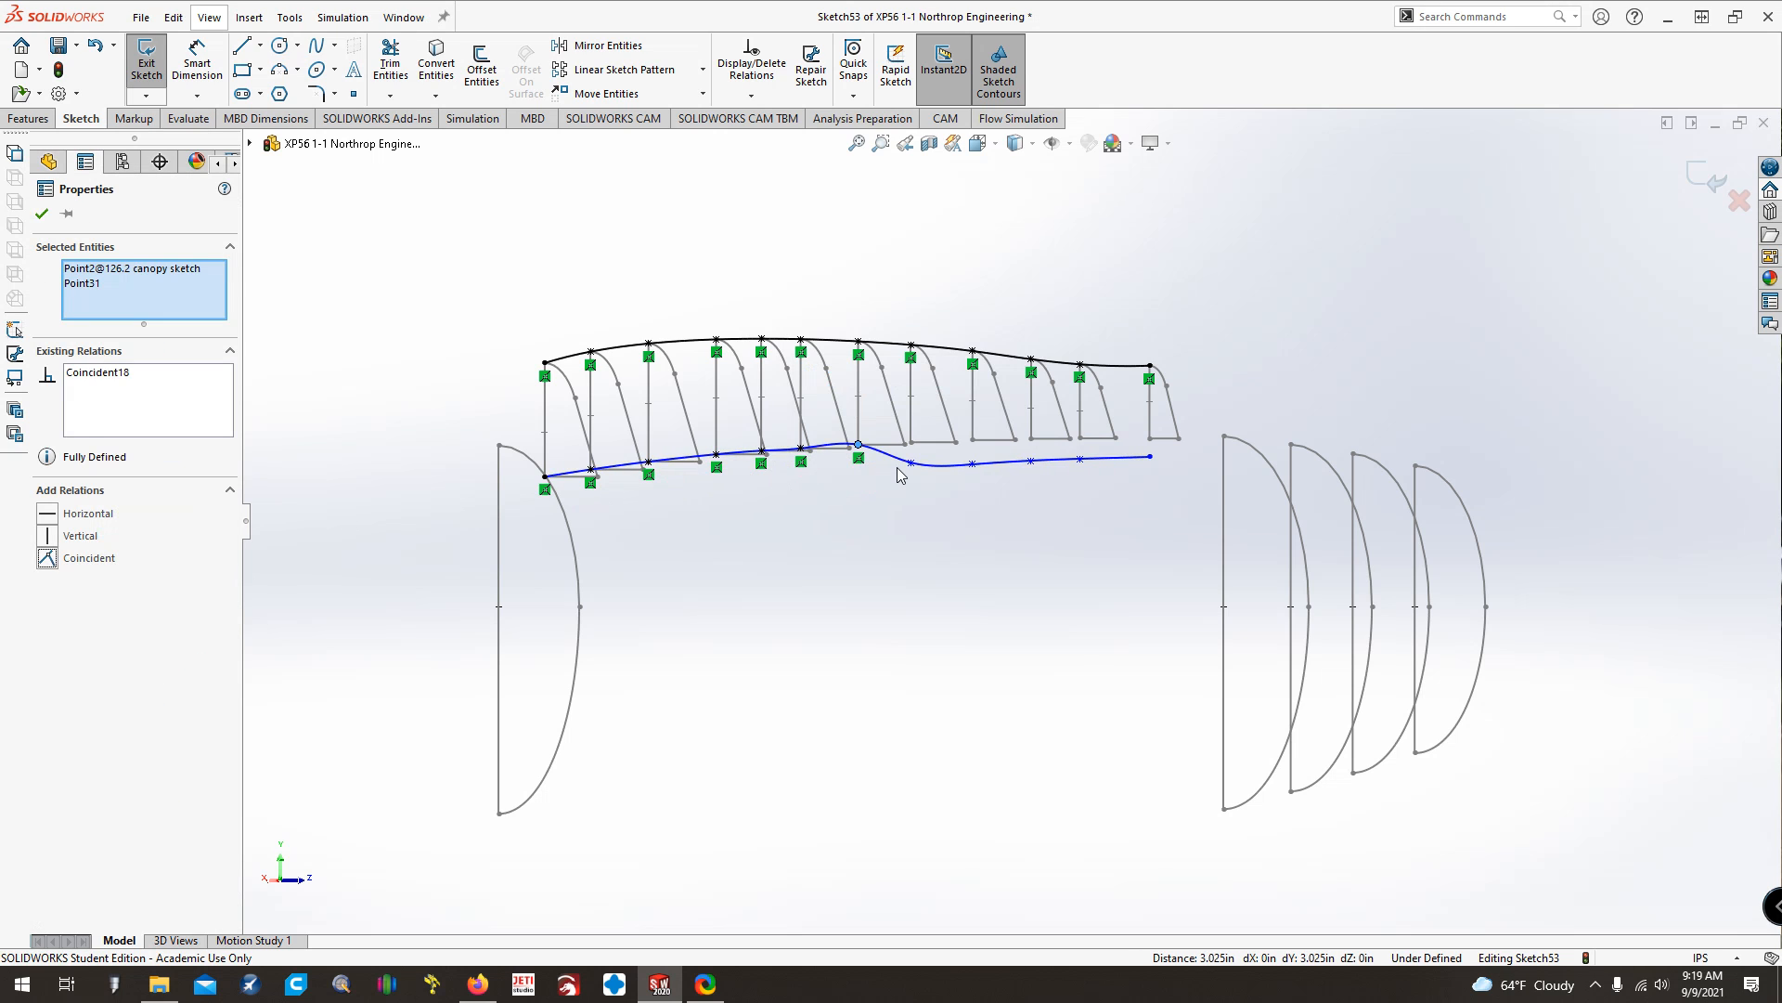
left_click(911, 463)
left_click(910, 443, "ctrl")
left_click(47, 559)
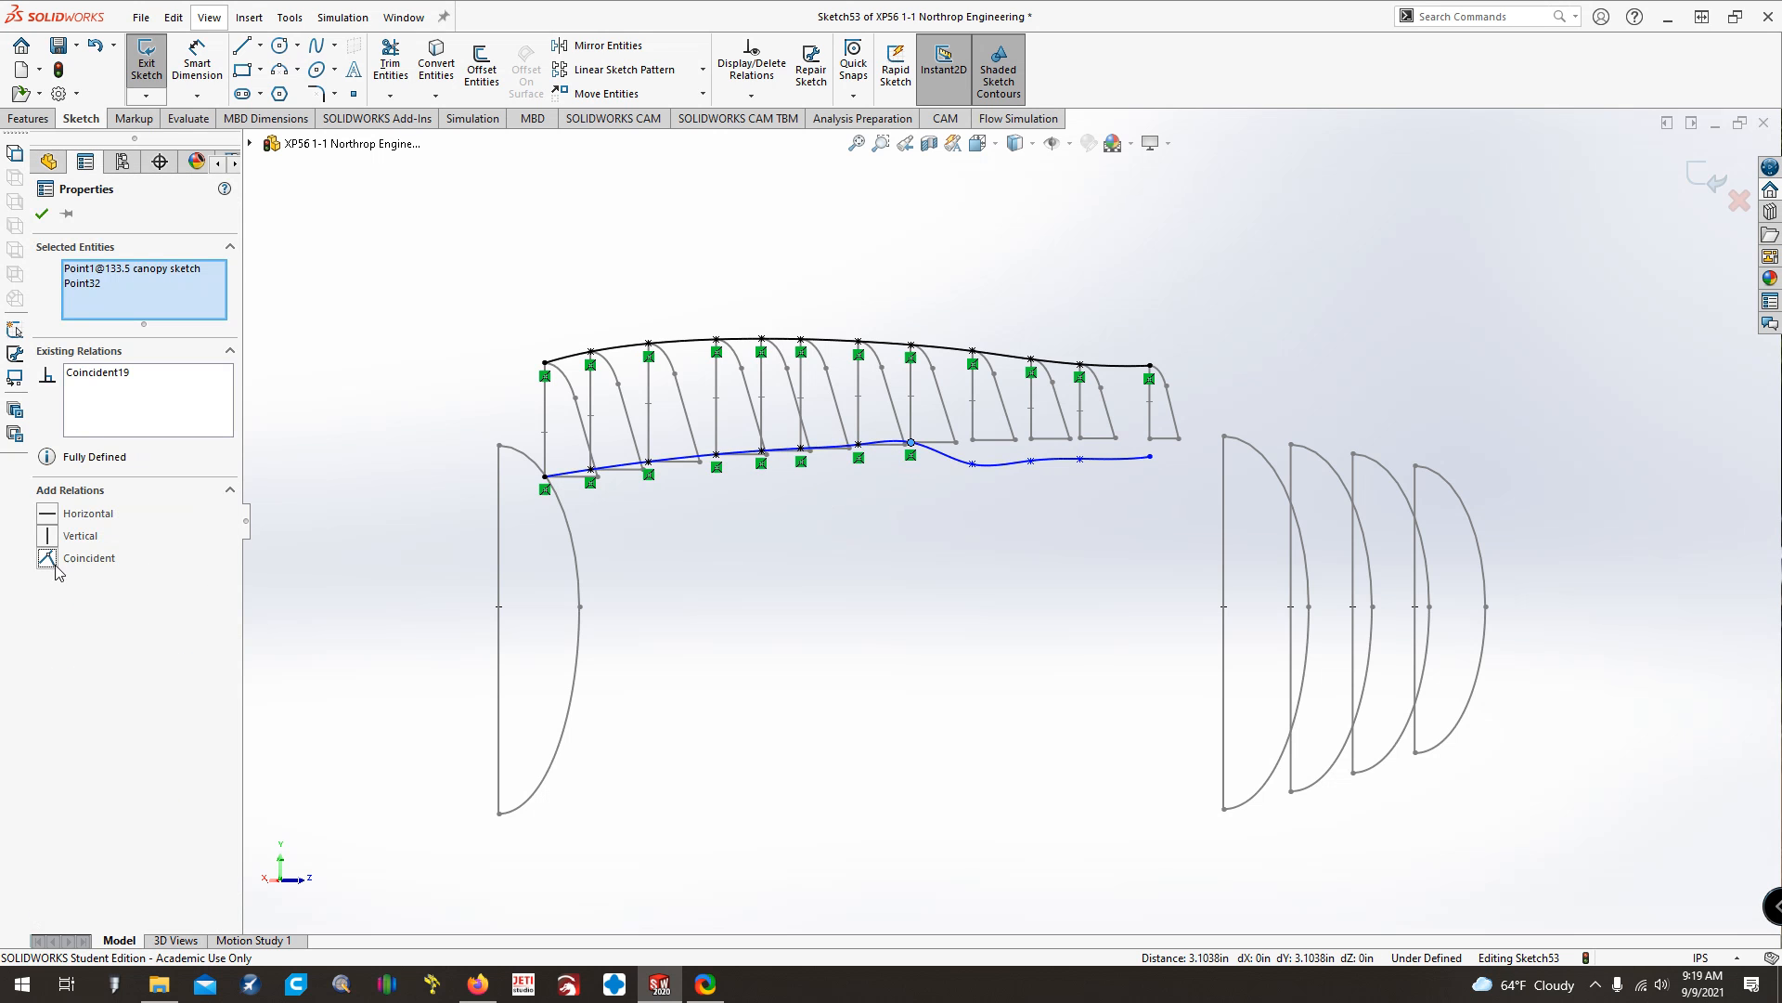
Make the ninth and tenth lower spline points coincident with the bottoms of the 146.5 and 156.9 canopy profiles
left_click(973, 462)
left_click(972, 440, "ctrl")
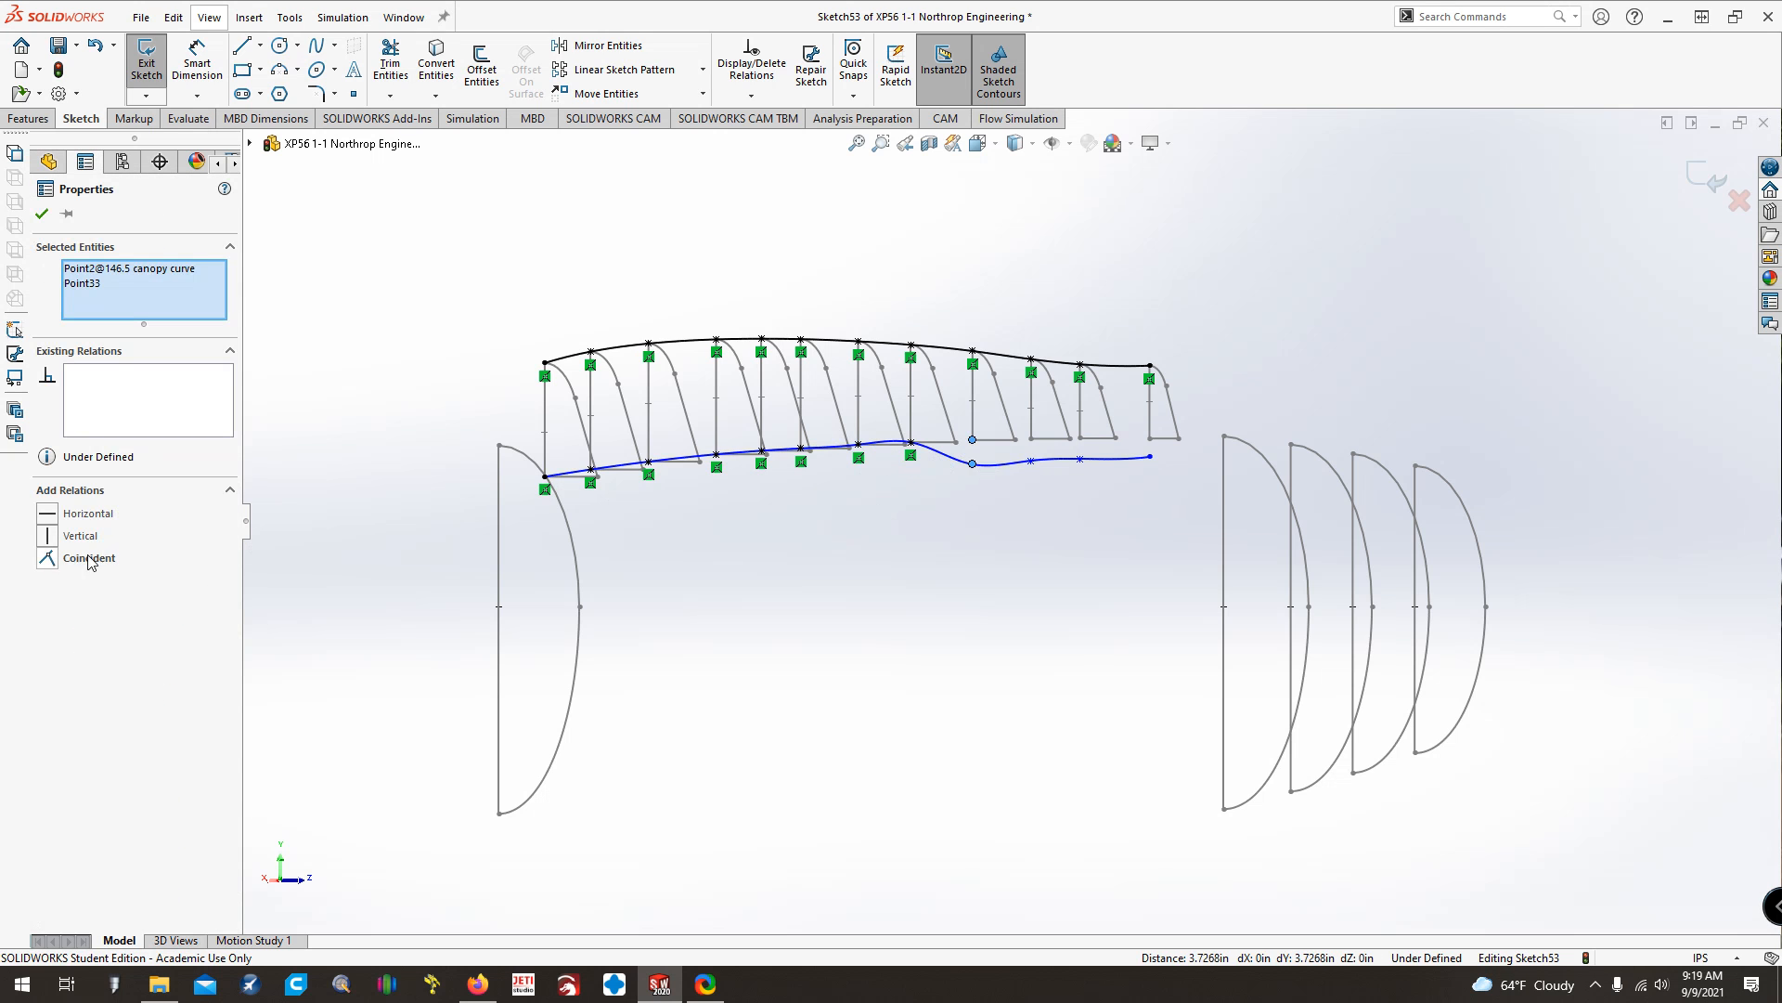
left_click(47, 559)
left_click(1031, 460)
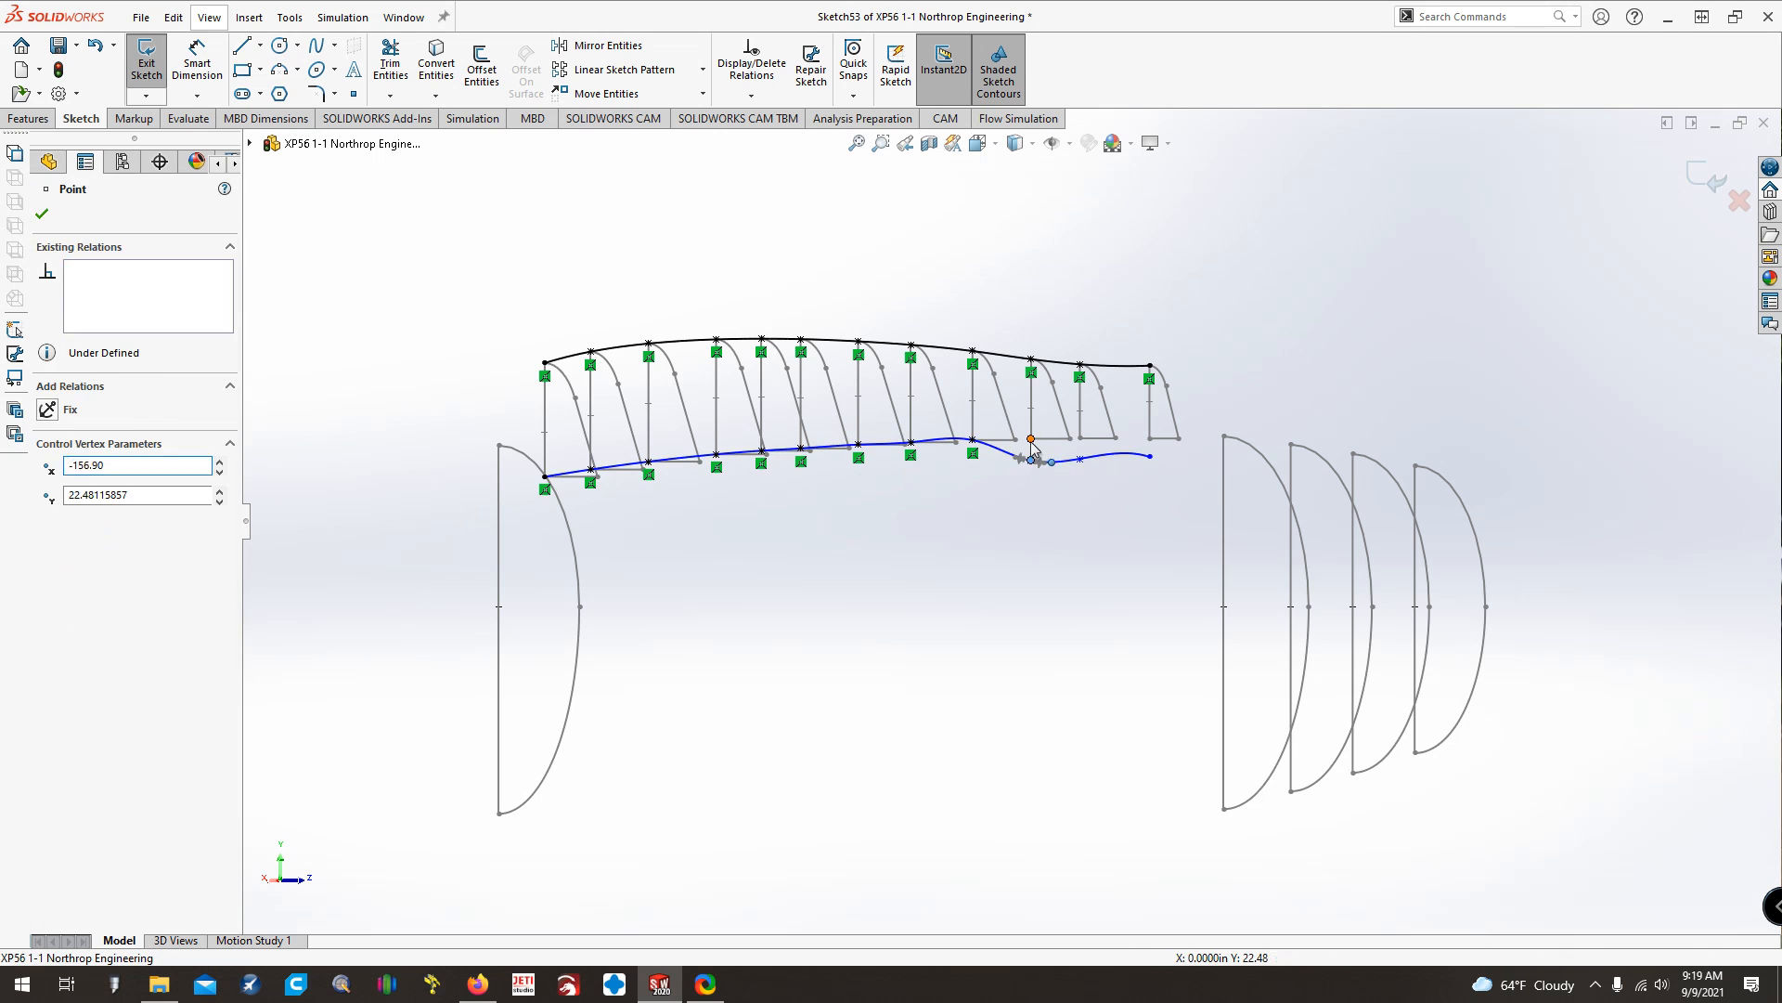
left_click(1031, 438, "ctrl")
left_click(47, 558)
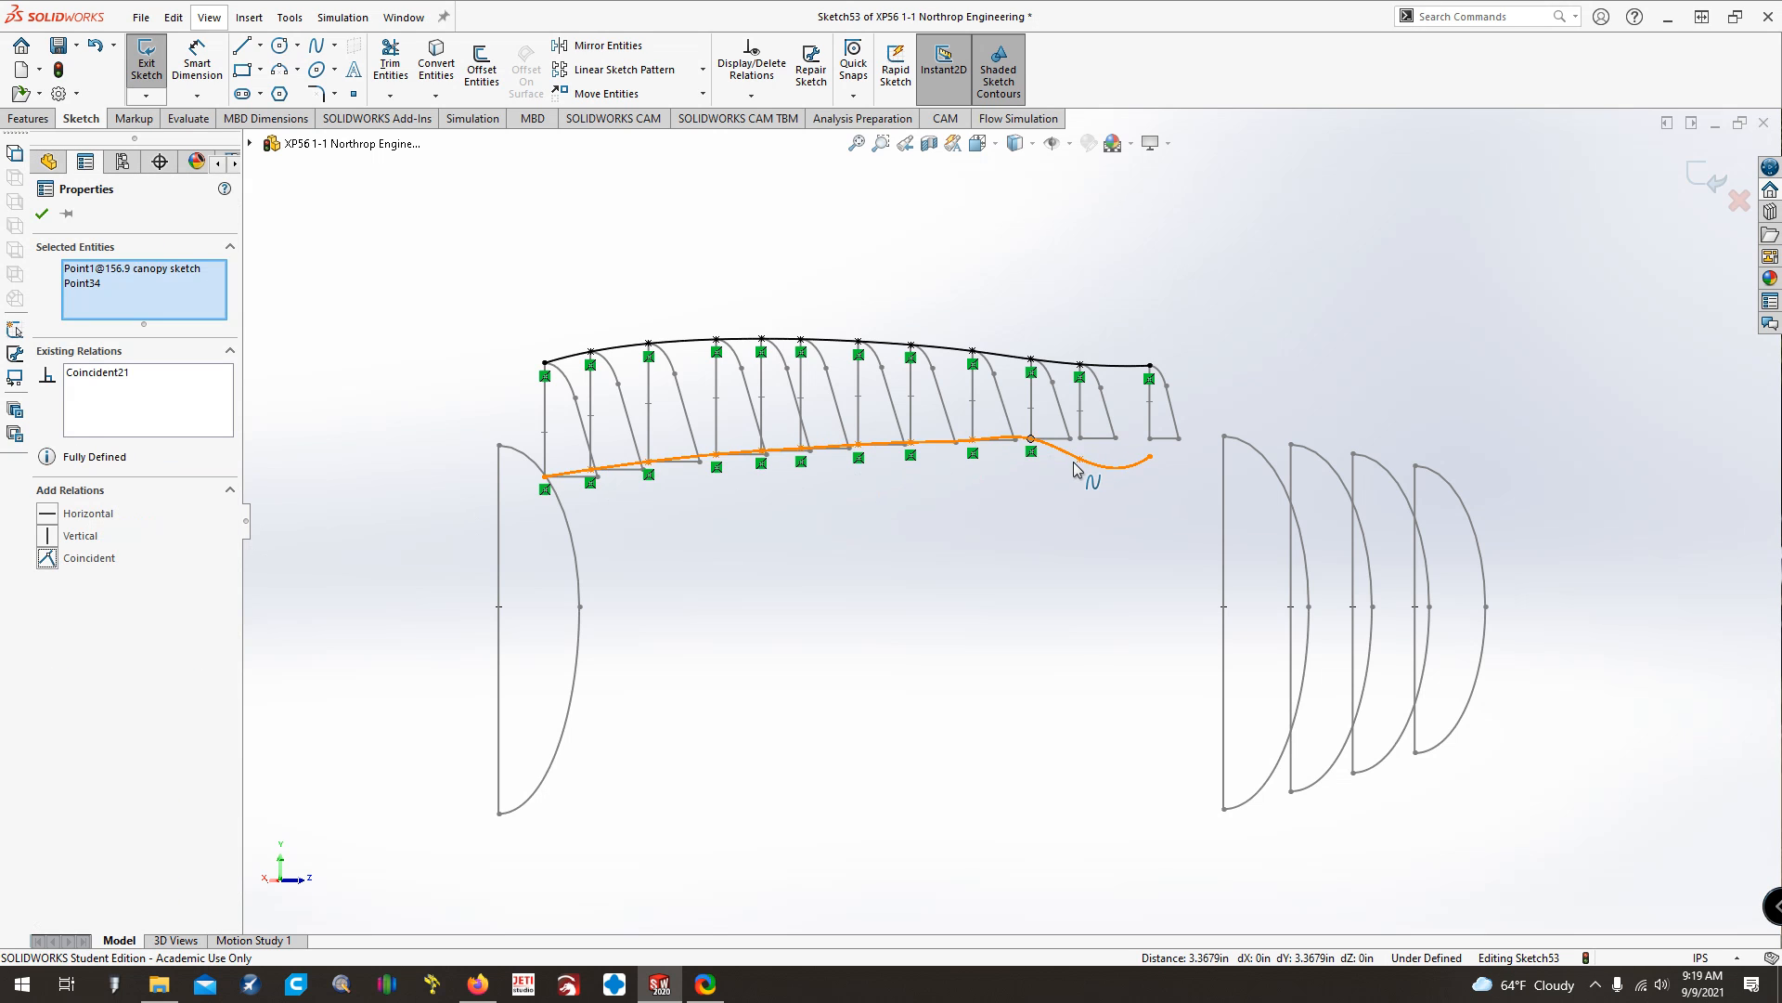
Make the last two lower spline points coincident with the bottoms of the 166.55 and 177.9 canopy profiles
left_click(1082, 455)
left_click(1080, 437, "ctrl")
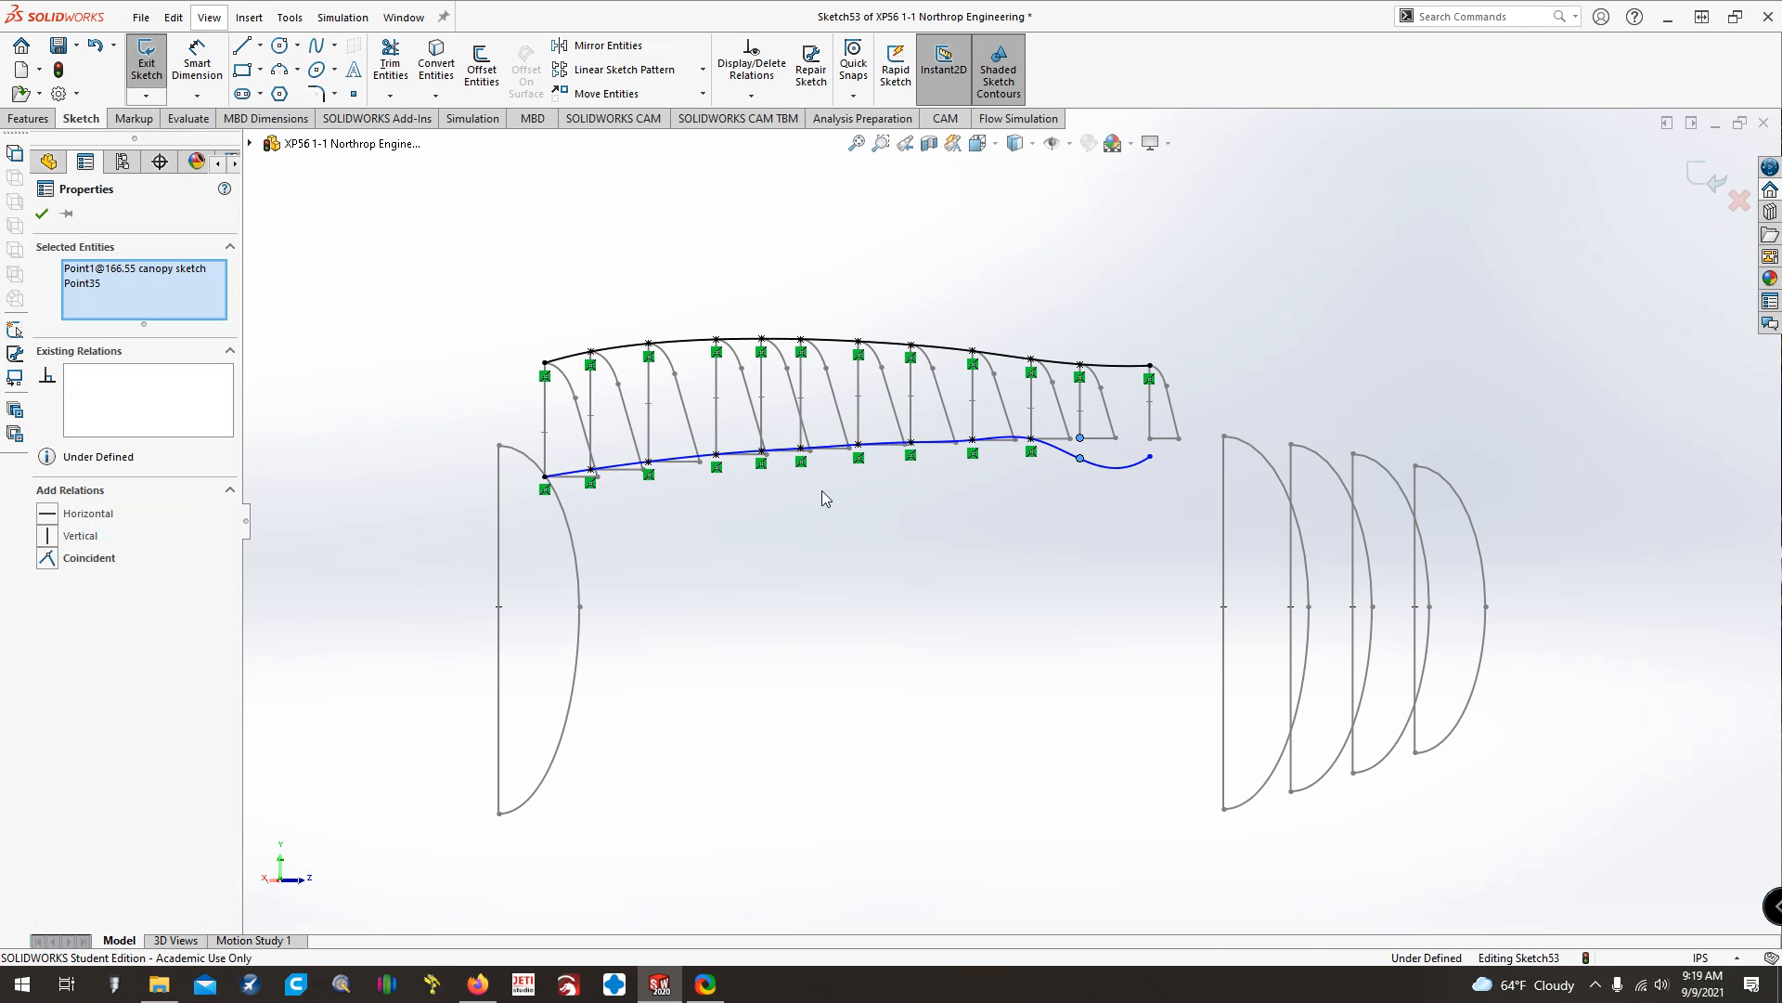
left_click(48, 559)
left_click(1151, 457)
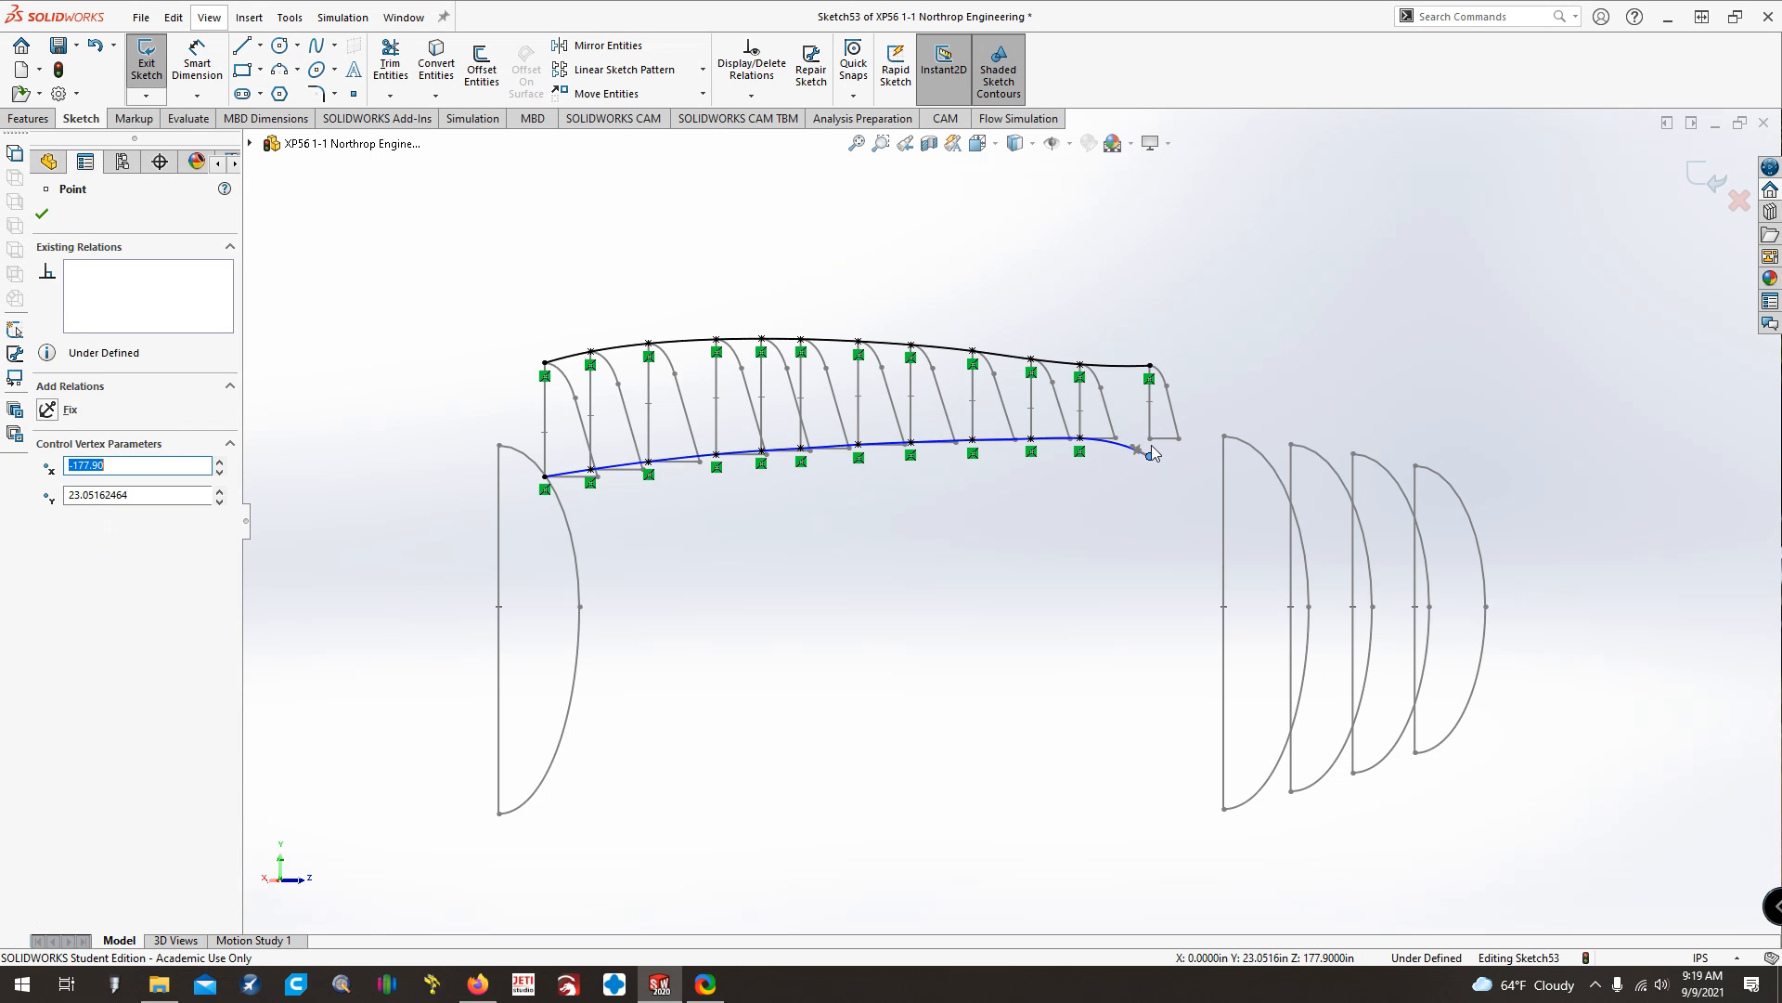
left_click(1149, 439, "ctrl")
left_click(47, 559)
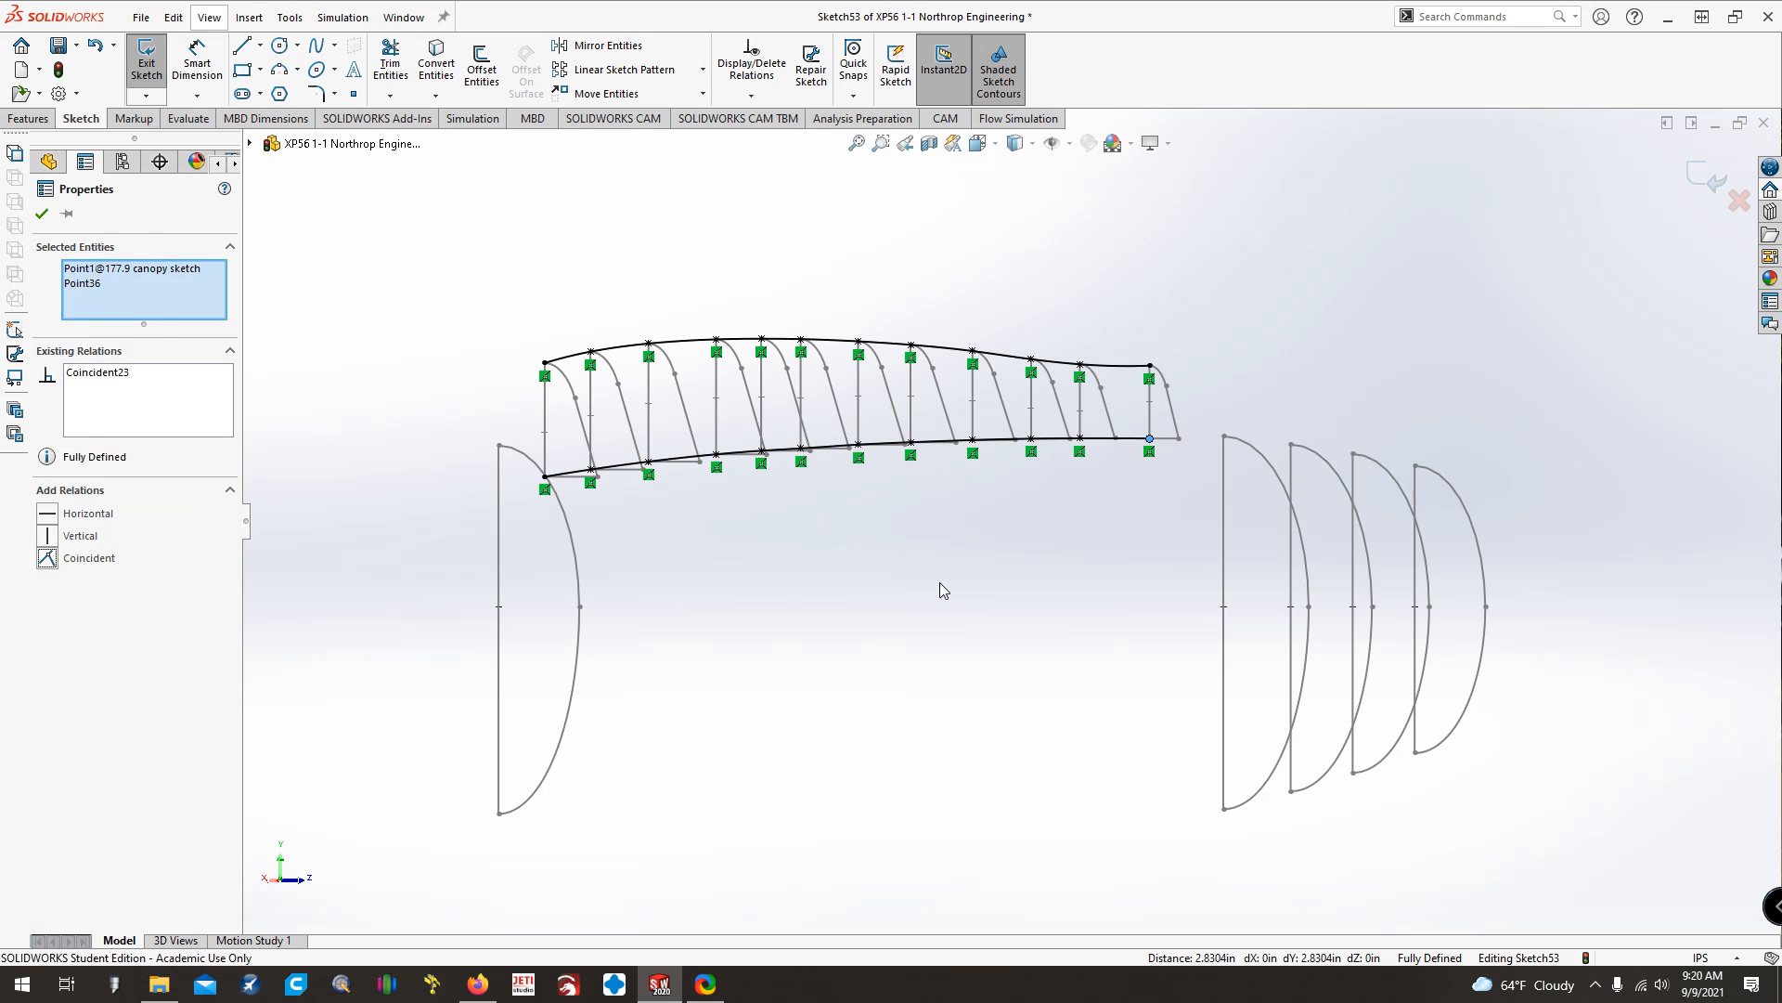
Check both guide splines against the canopy profiles and finish the sketch
left_click(944, 585)
key("Right")
key("Right")
key("Right")
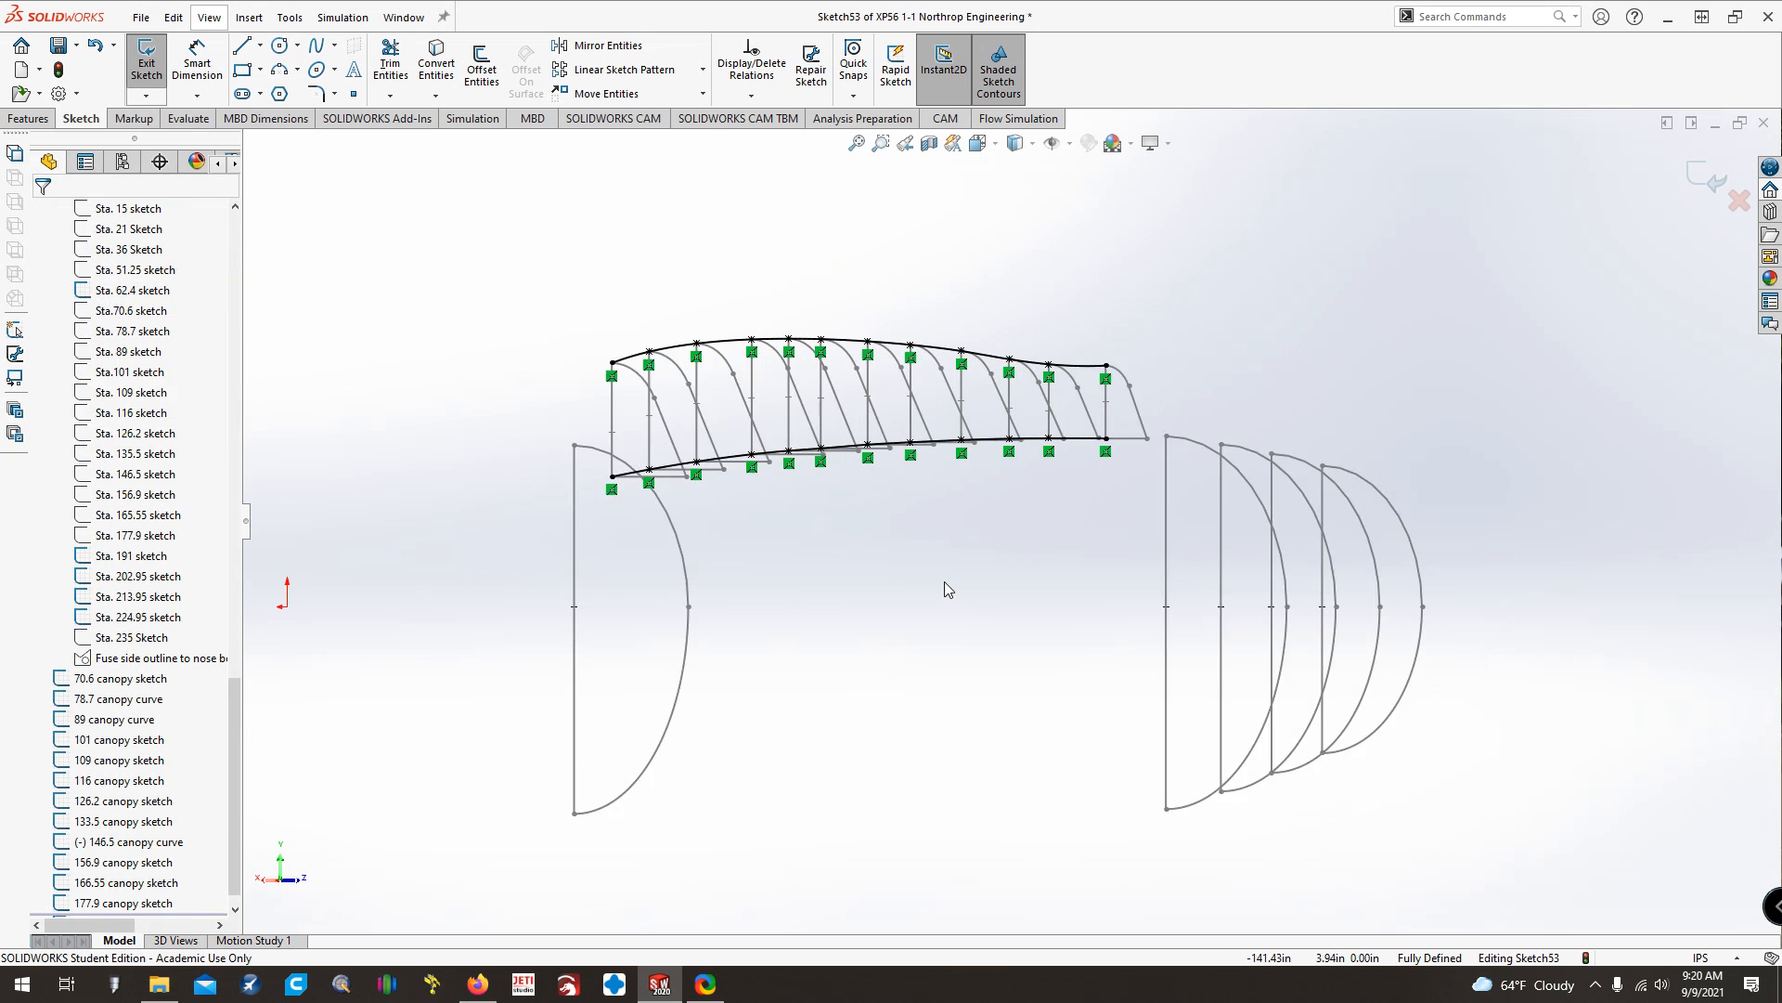
key("Down")
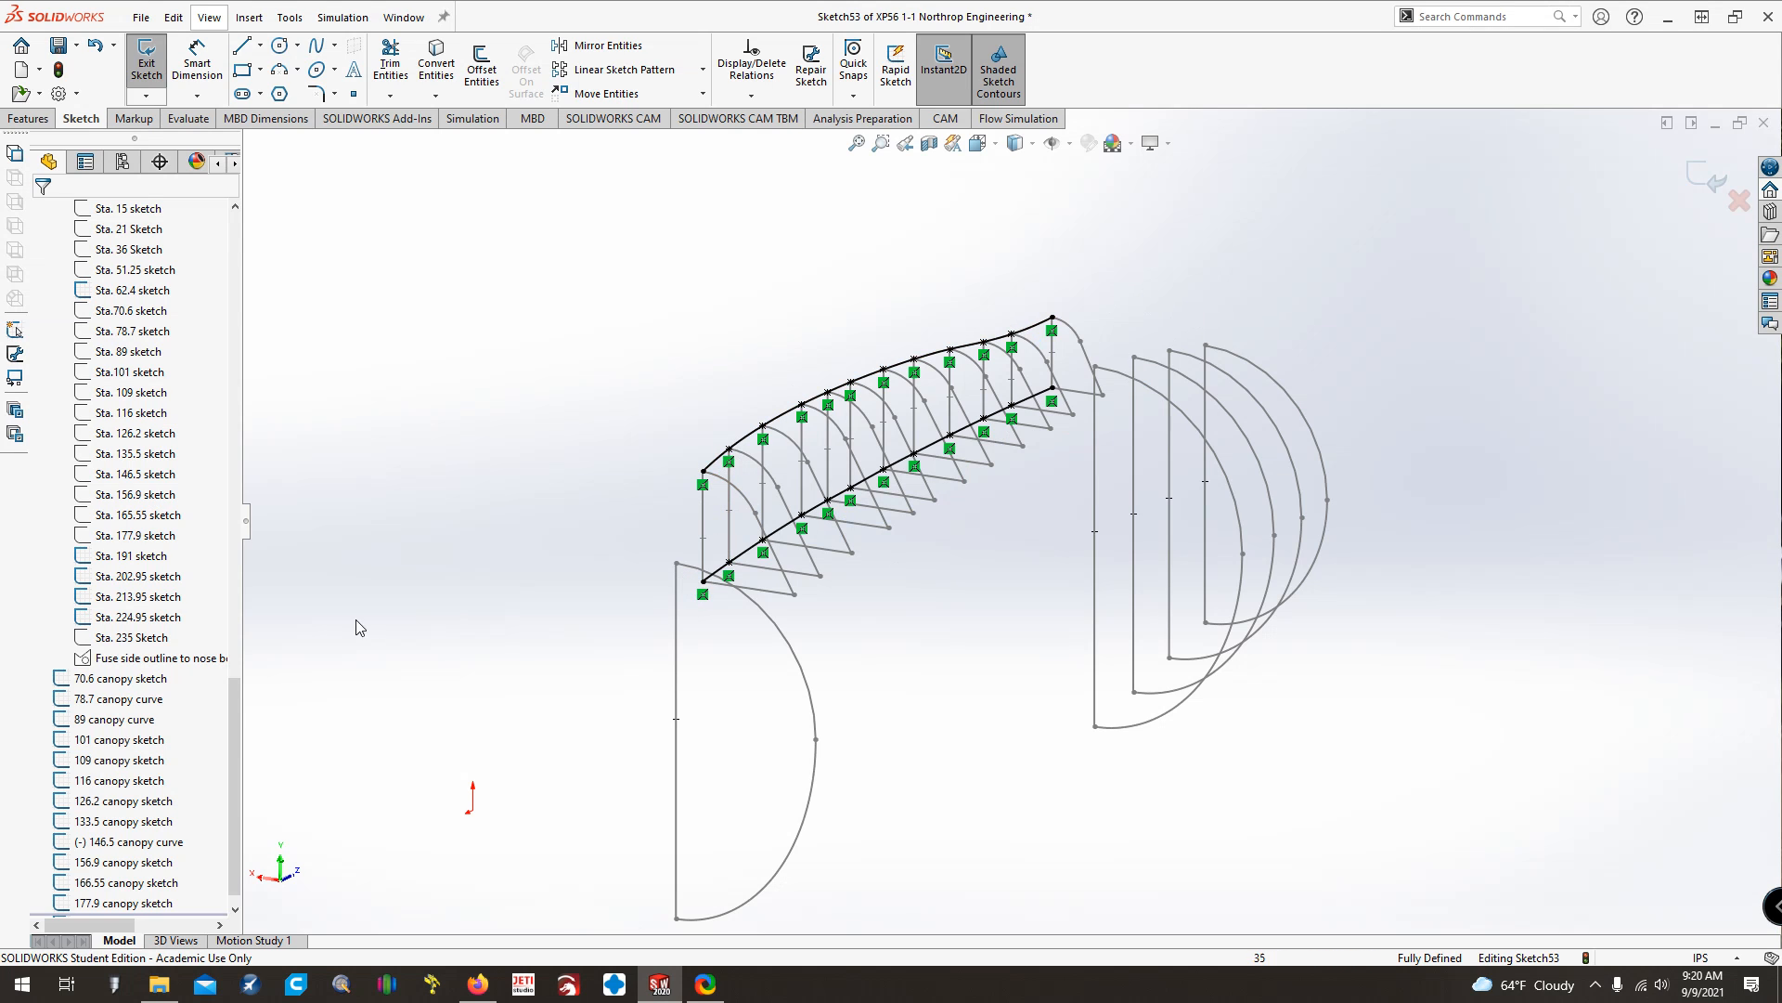
left_click(147, 83)
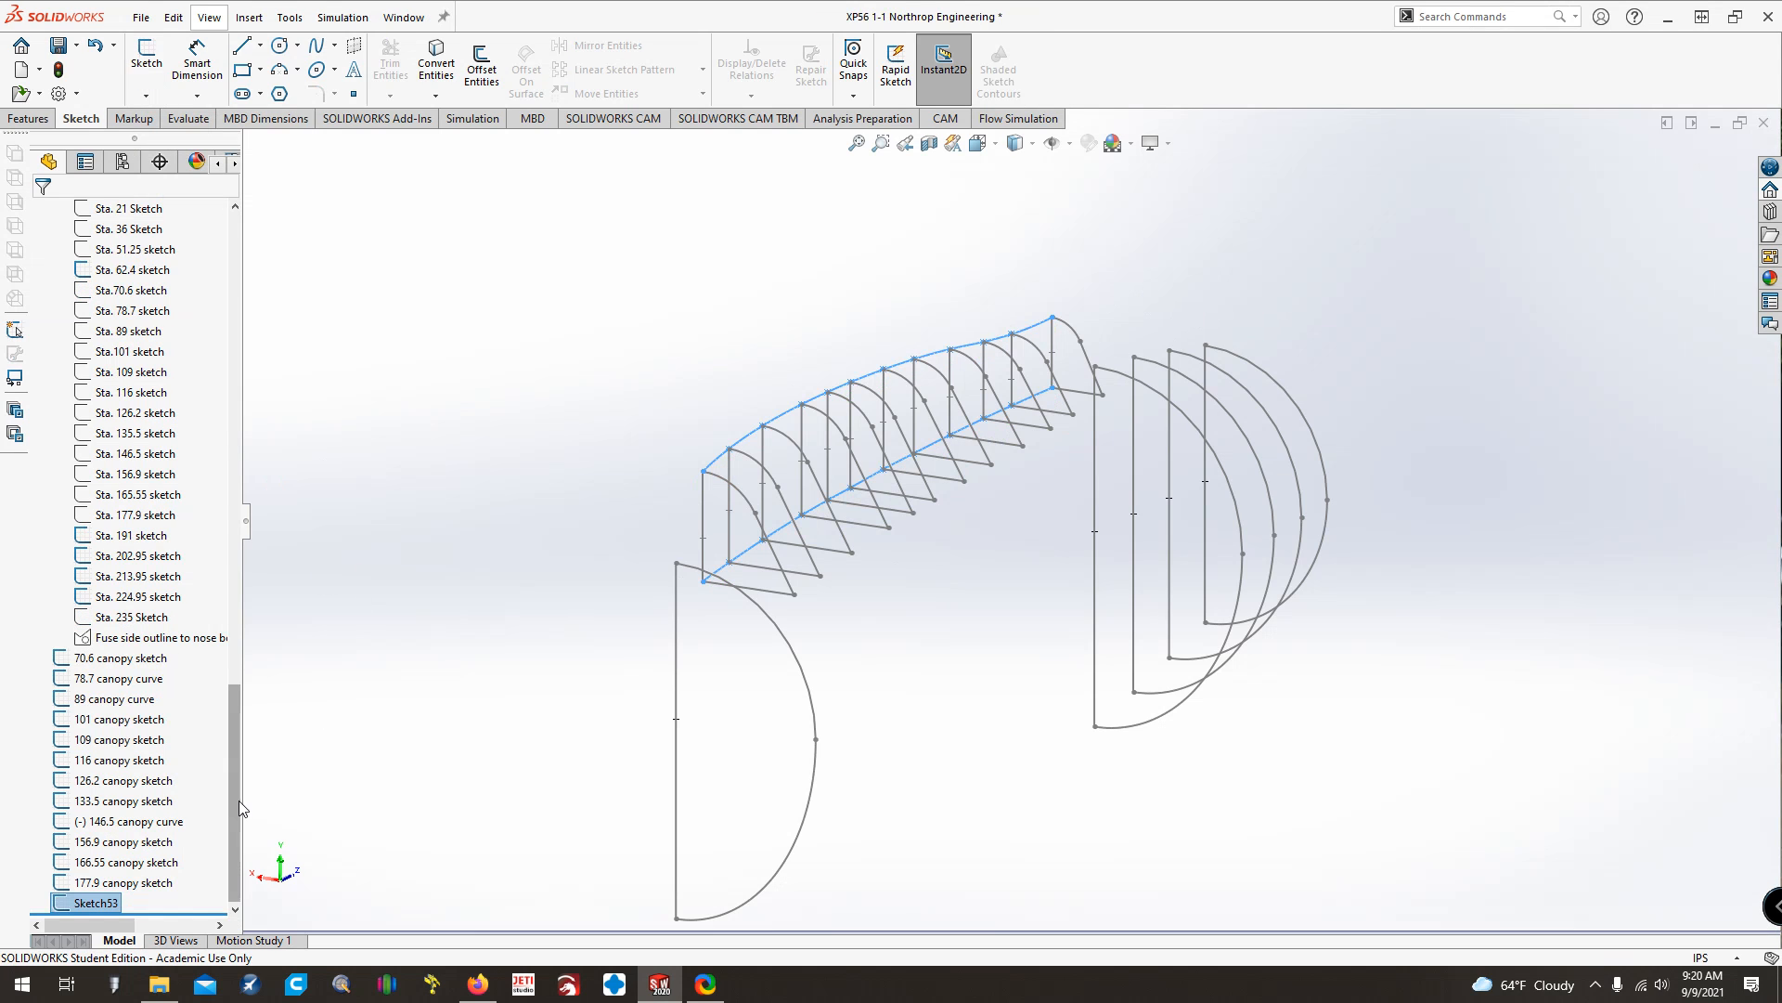
Examine the canopy profiles and guide splines from the side, above and tilted angles, focusing on the profiles' outer lower corners
left_click(960, 666)
key("Up")
key("Left")
key("Left")
key("Left")
key("Left")
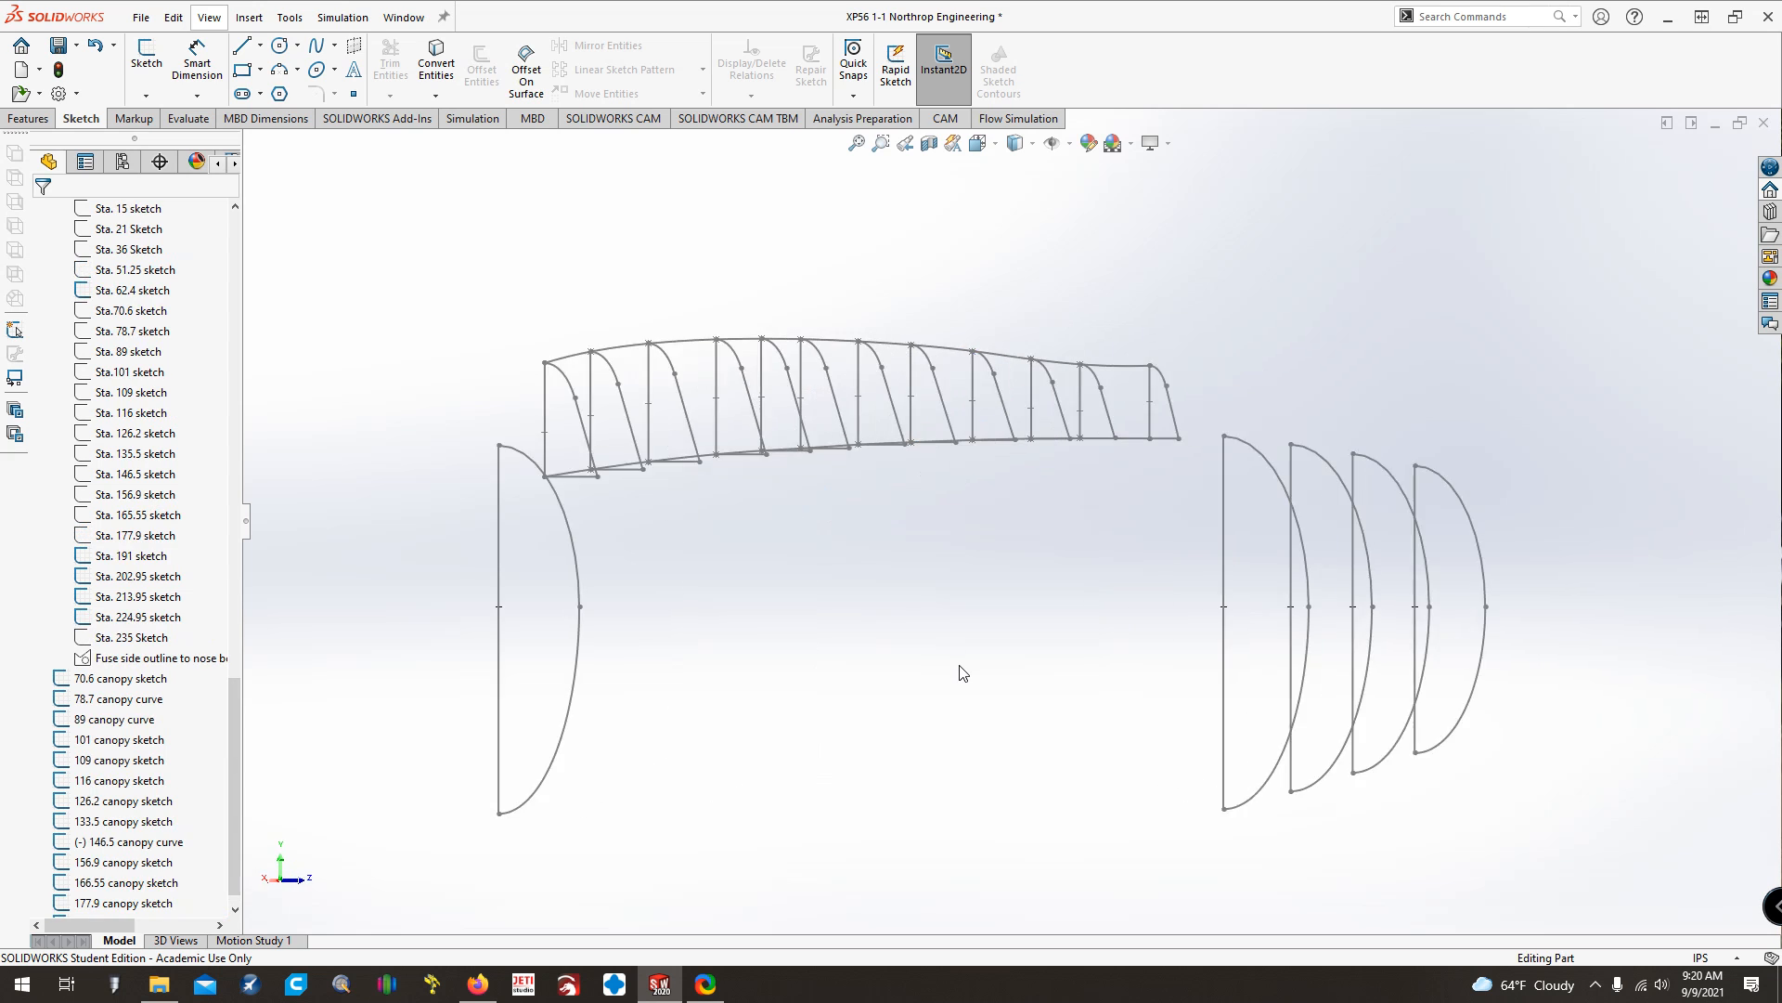
key("Down")
key("Down")
key("Down")
key("Down")
key("Down")
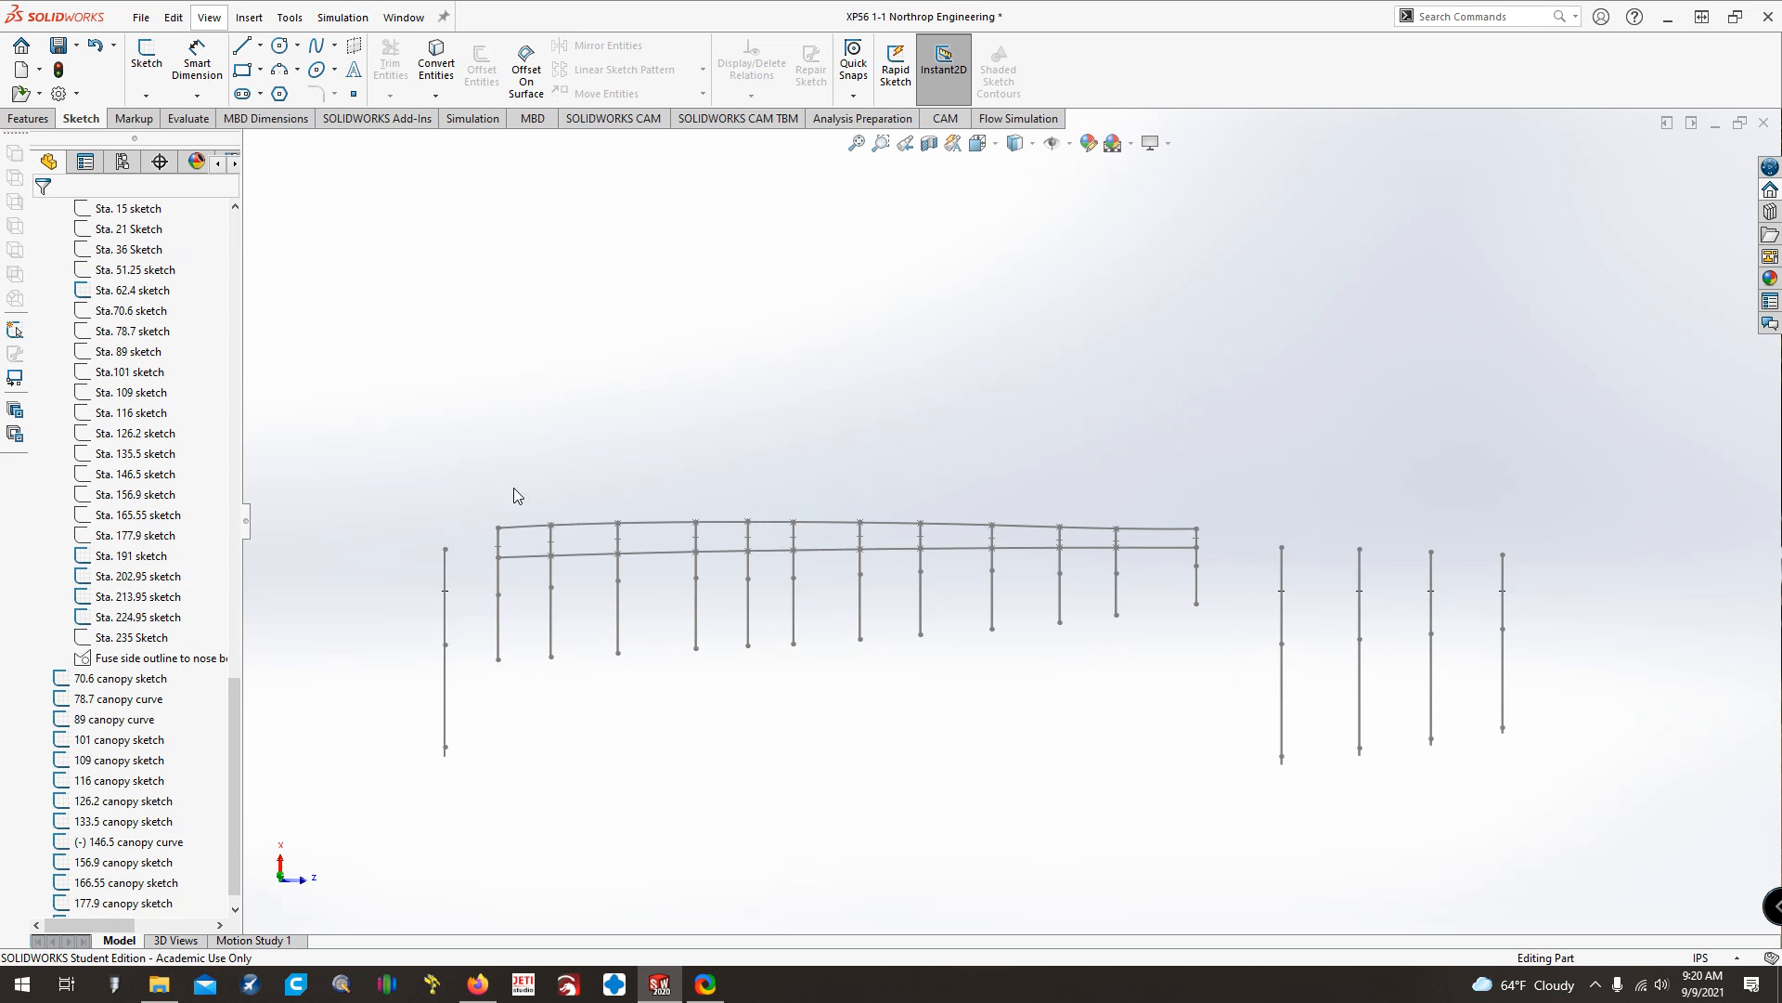
key("Down")
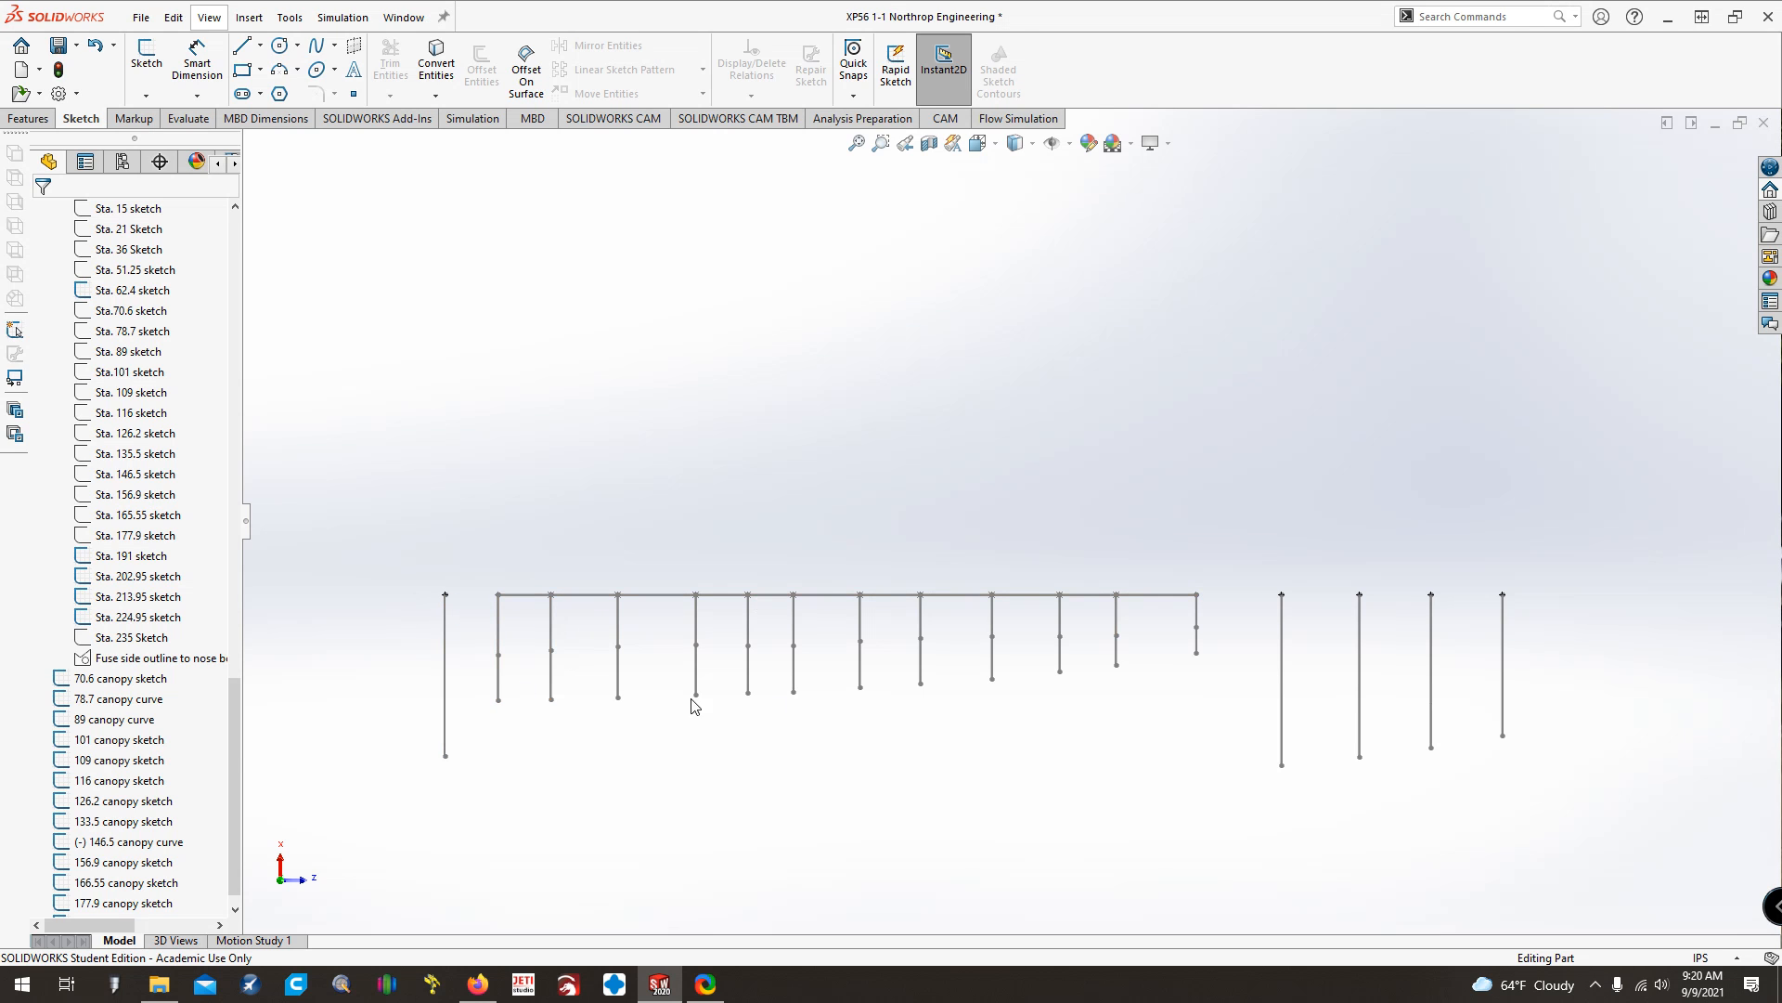
key("Up")
key("Up")
key("Up")
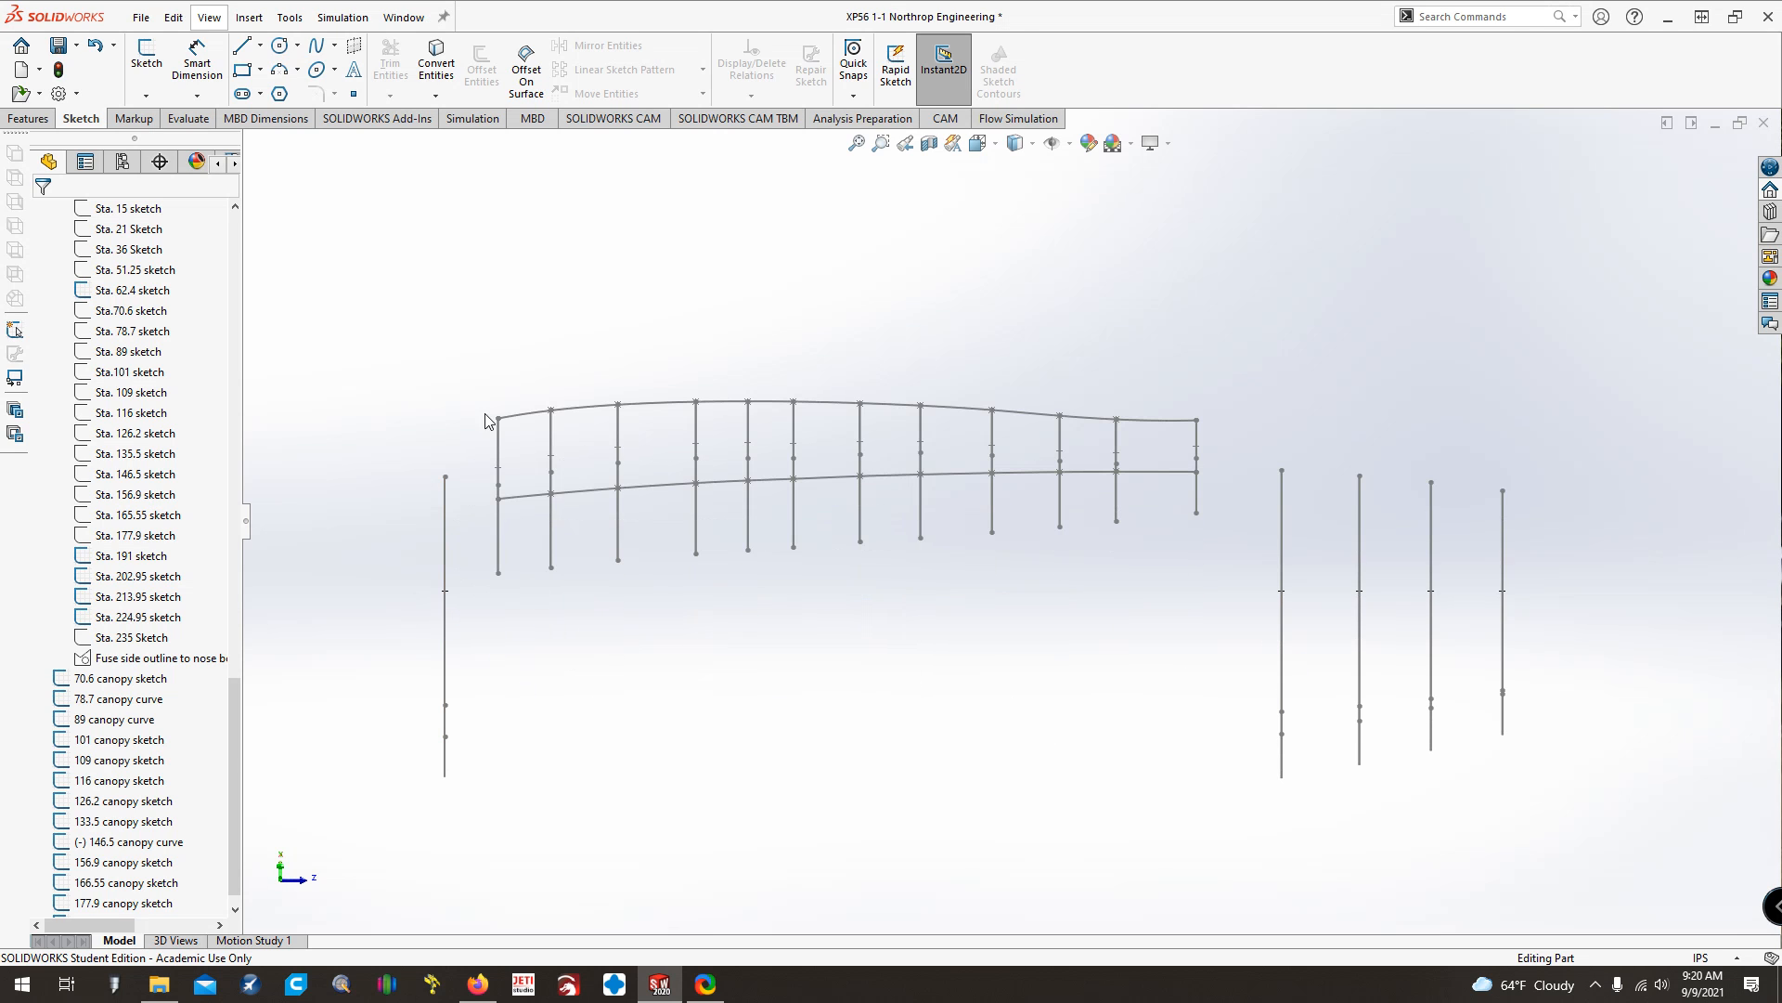
key("Up")
key("Up")
key("Up")
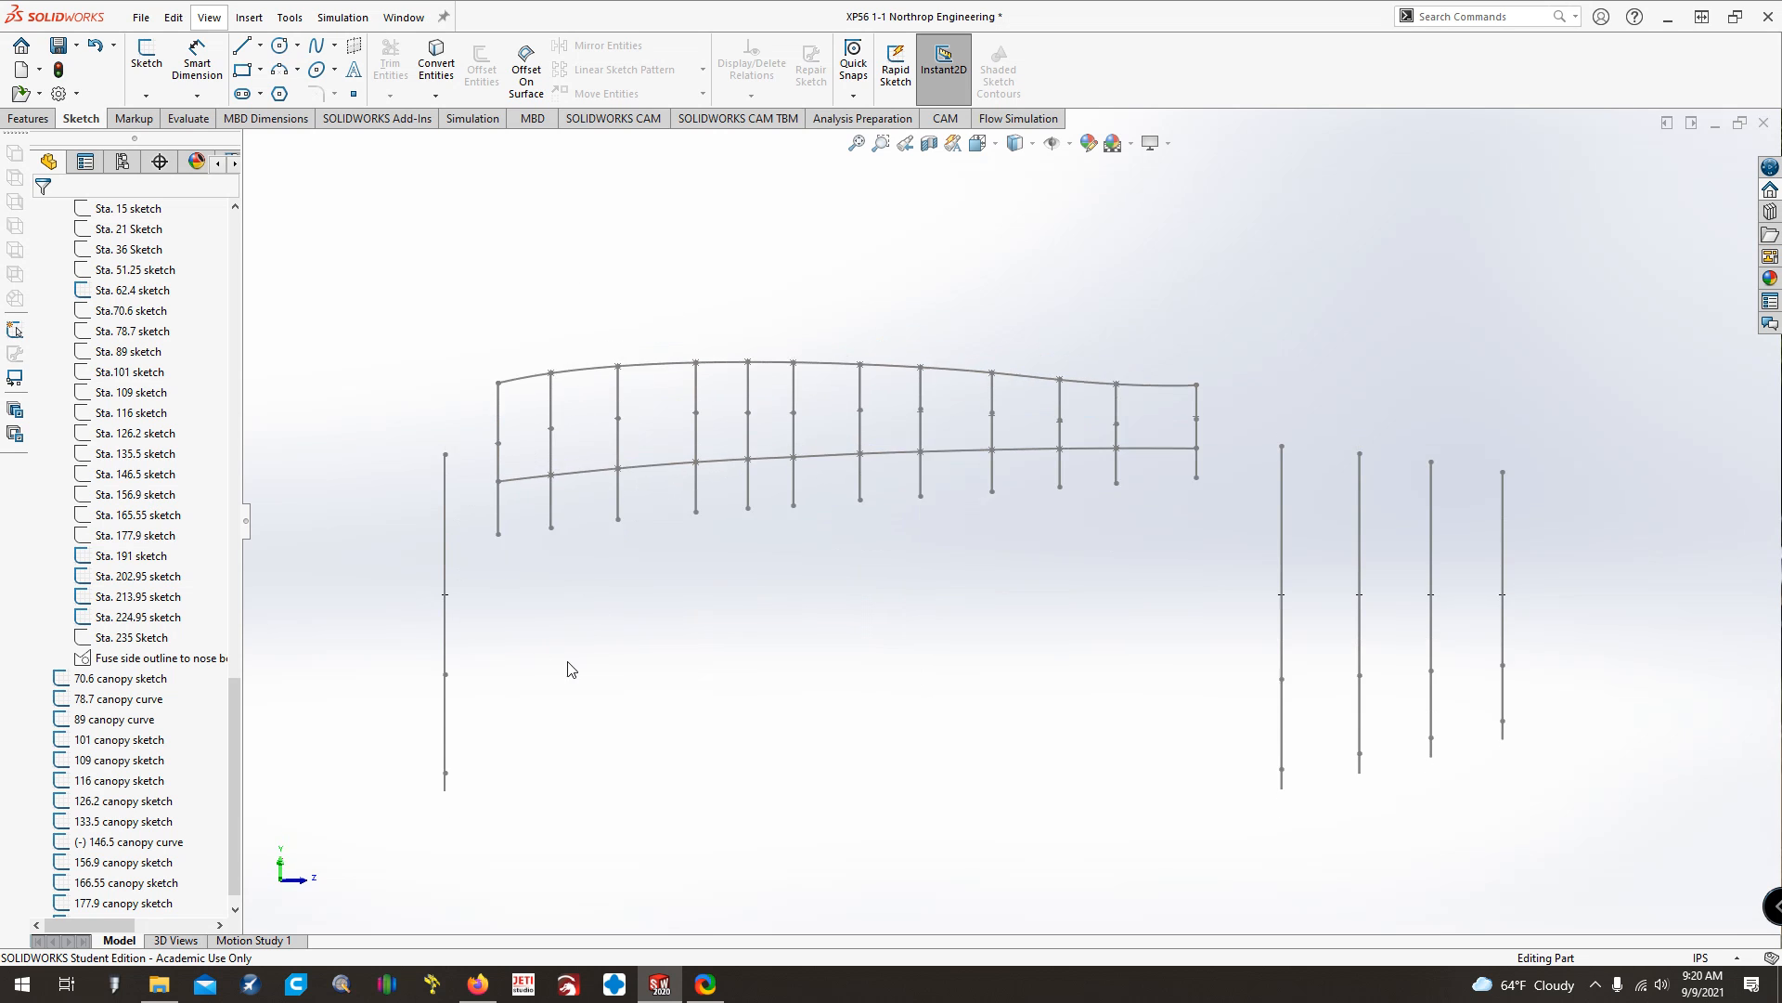
Start a 3D sketch and run a spline through the outer lower corners of the 70.6, 78.7, 89, 101, 109 and 116 canopy profiles
left_click(146, 96)
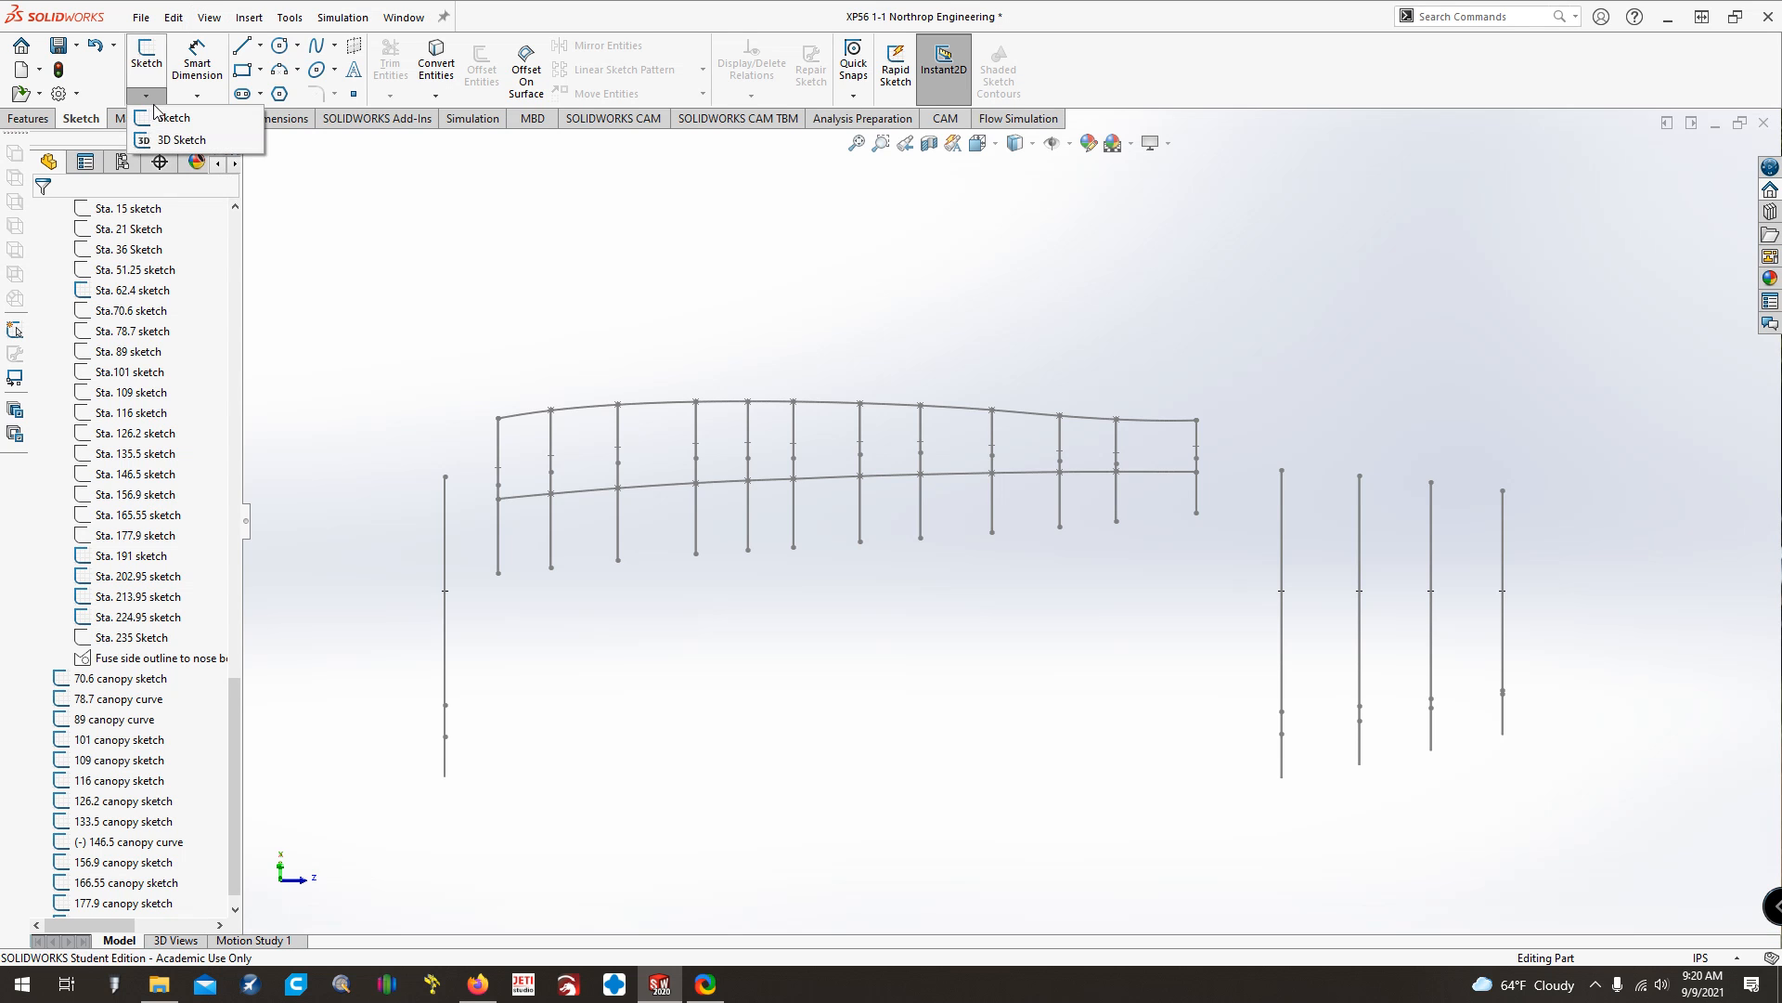
left_click(147, 137)
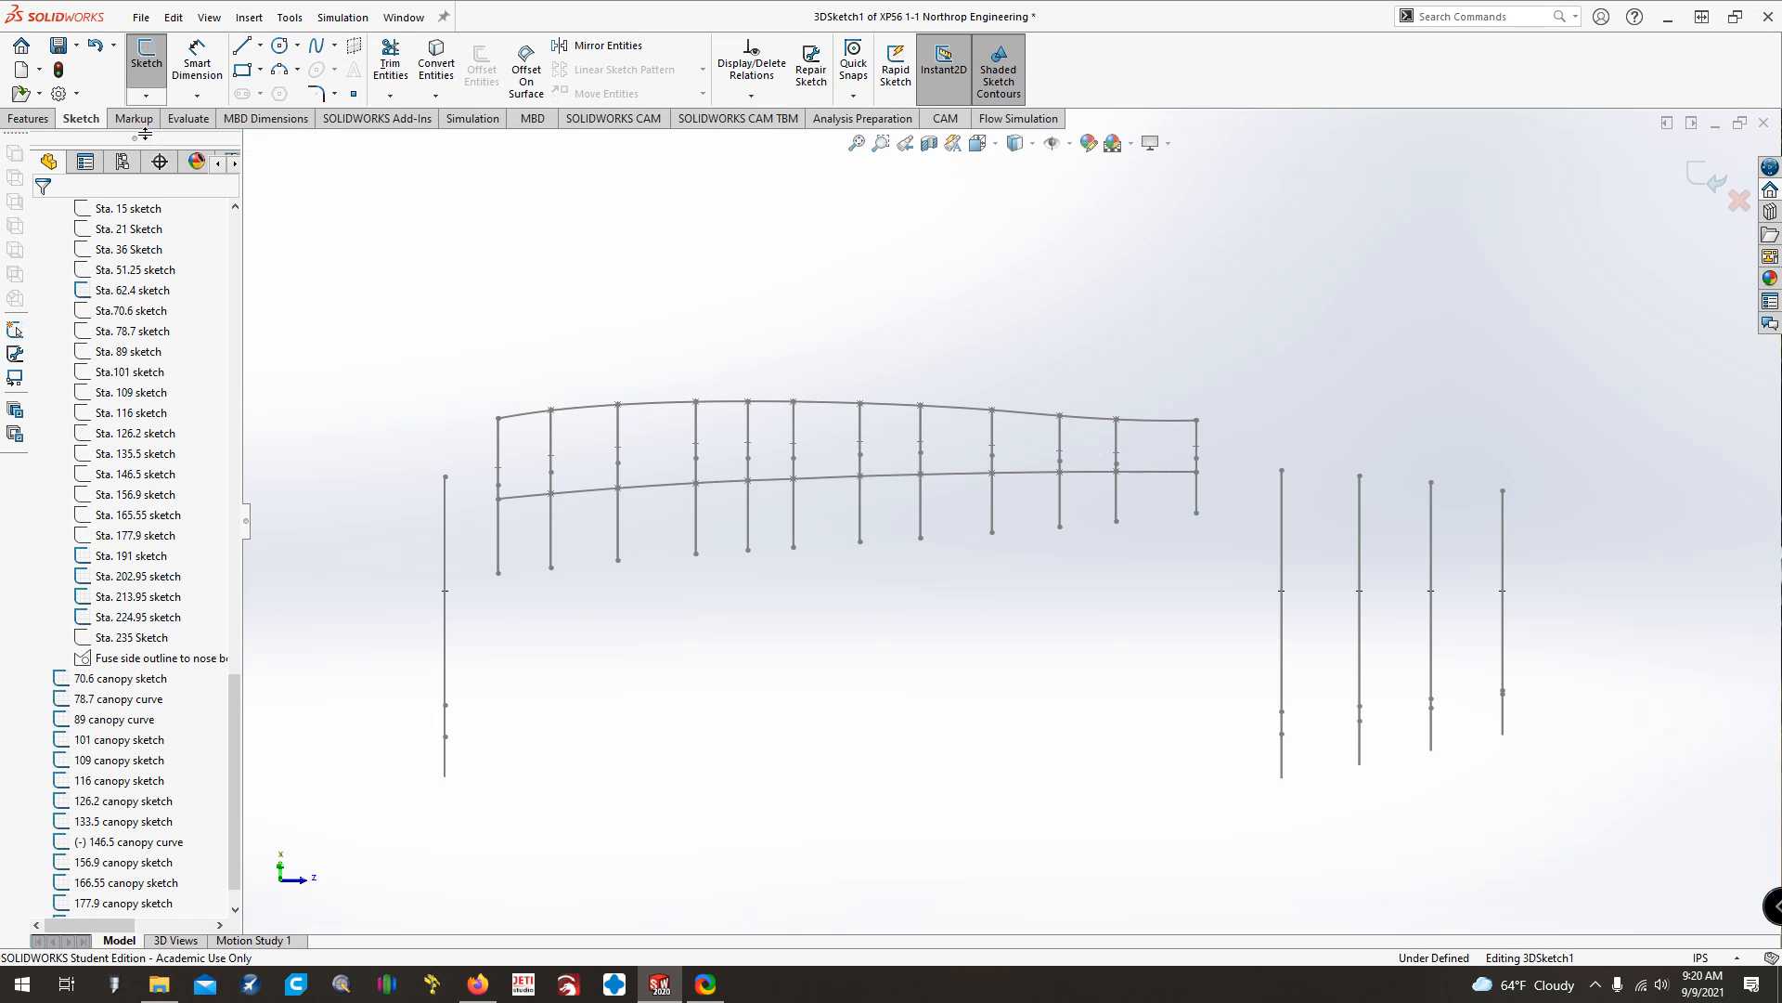
left_click(318, 46)
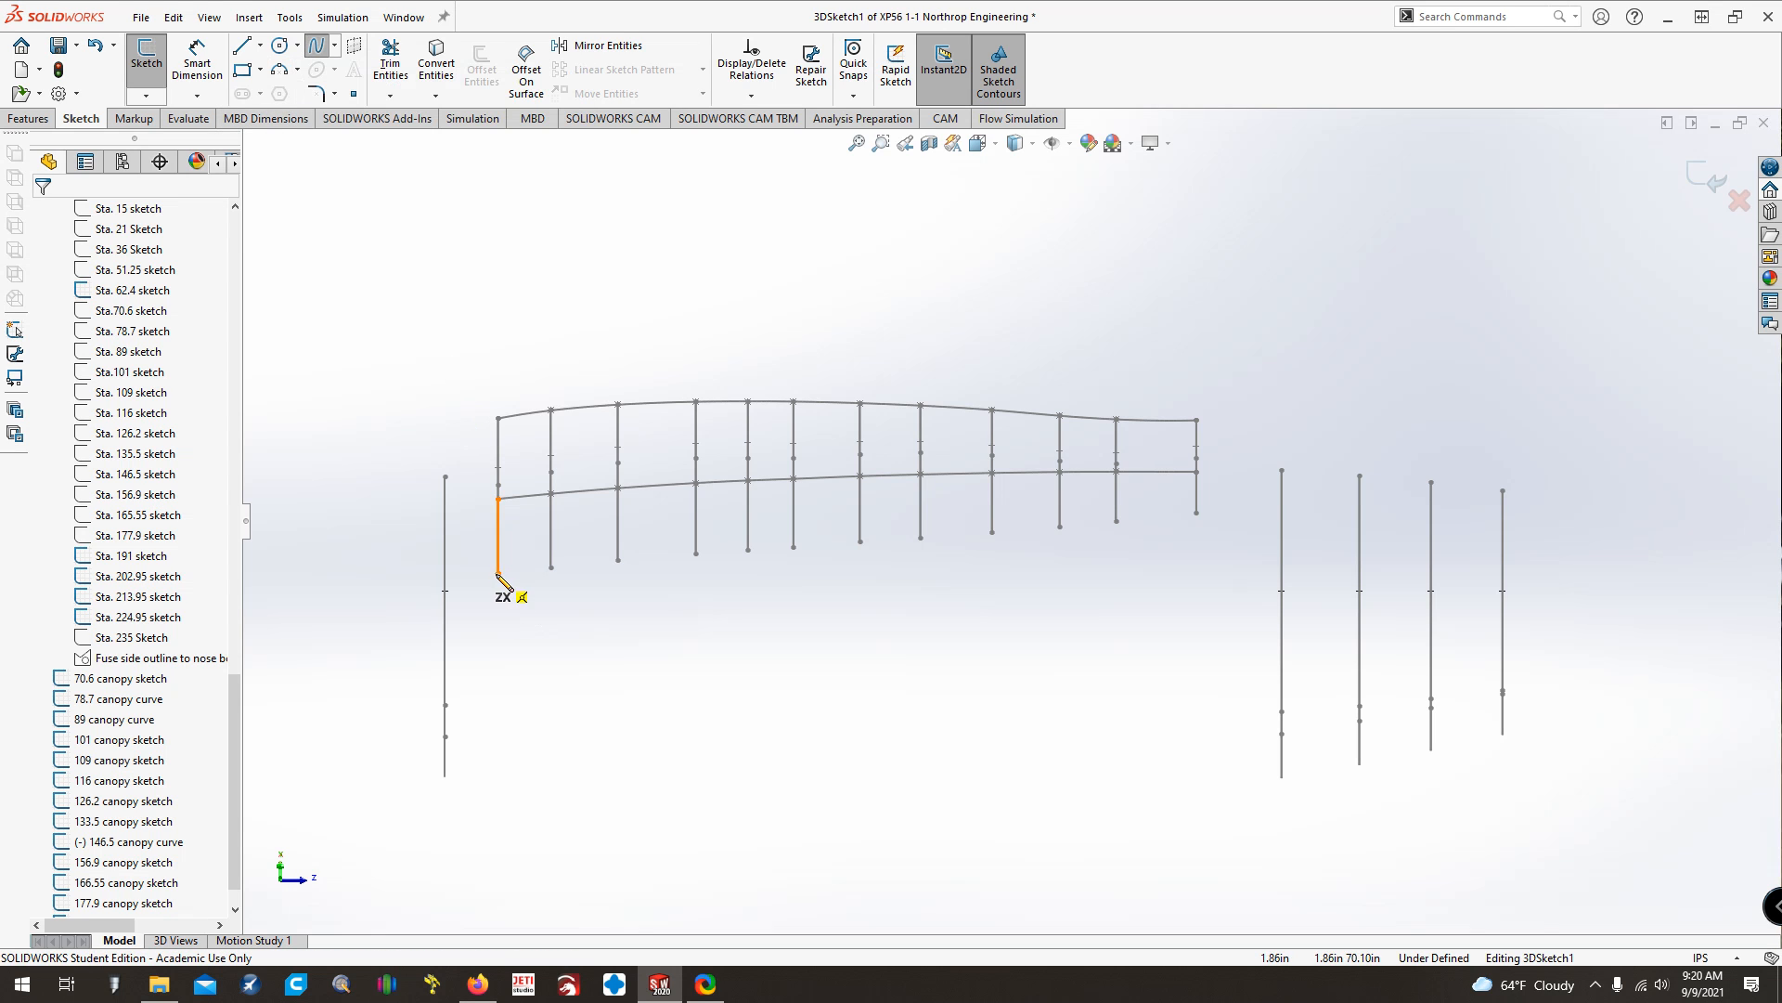
key("Right")
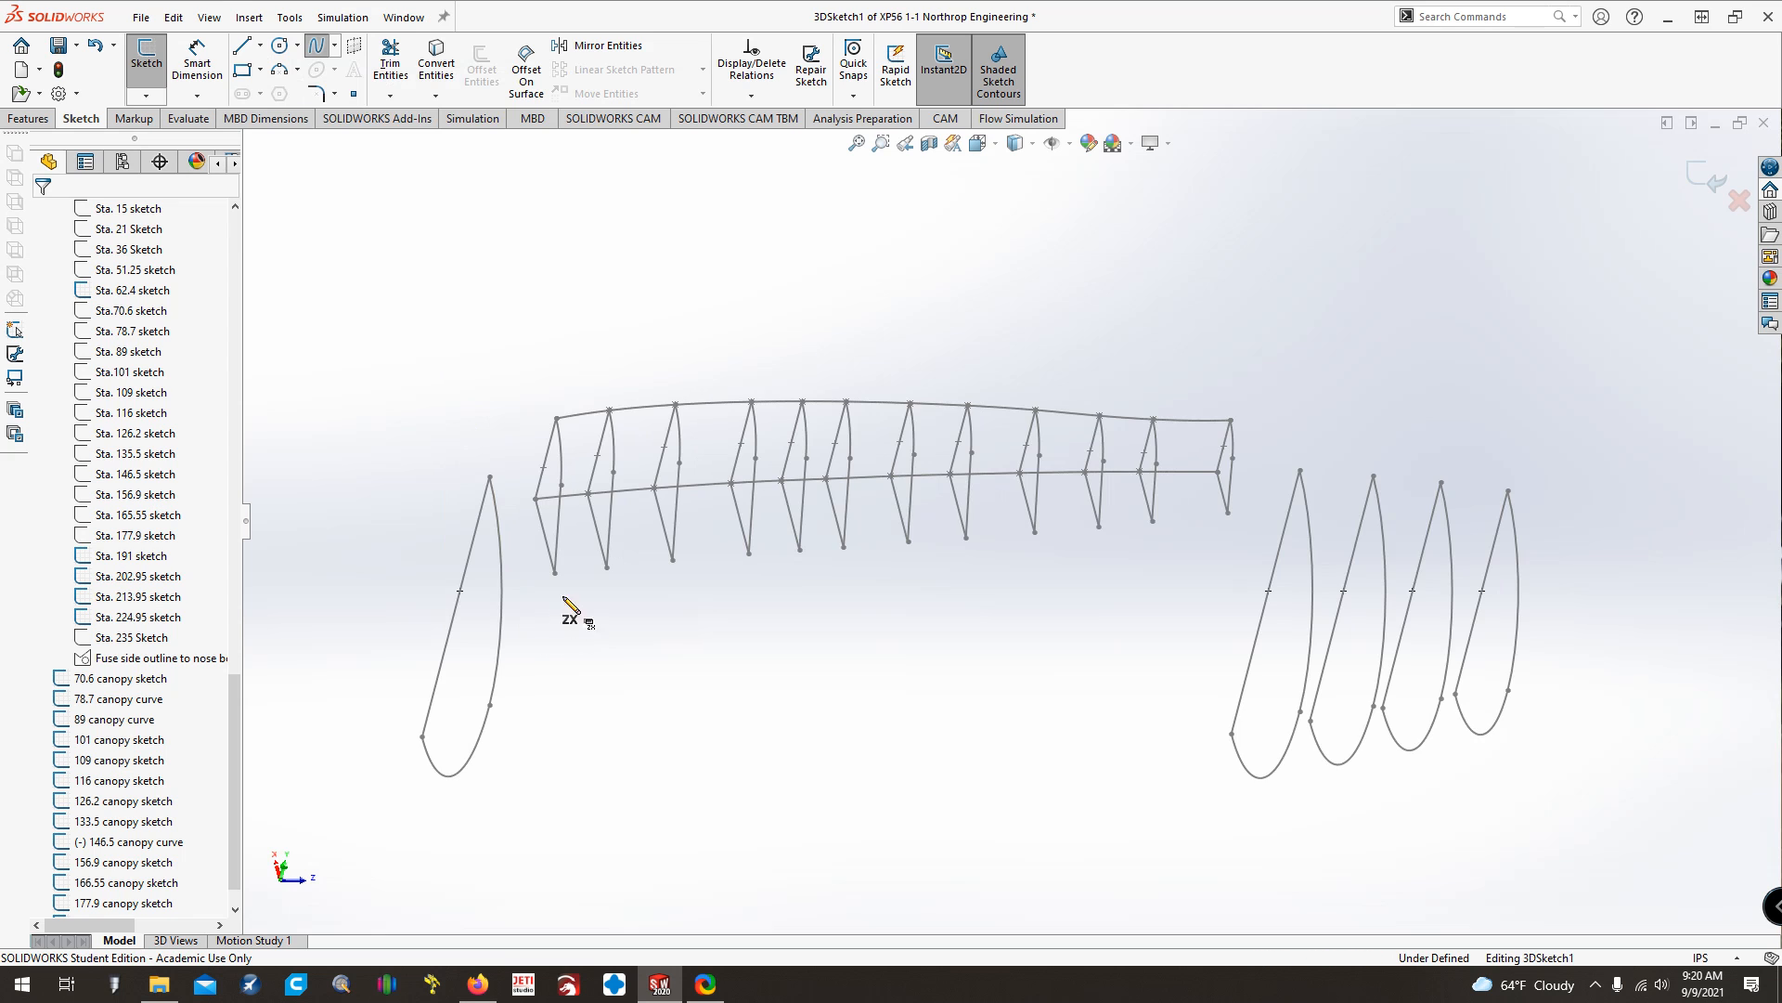
scroll(568, 603, "down", 4)
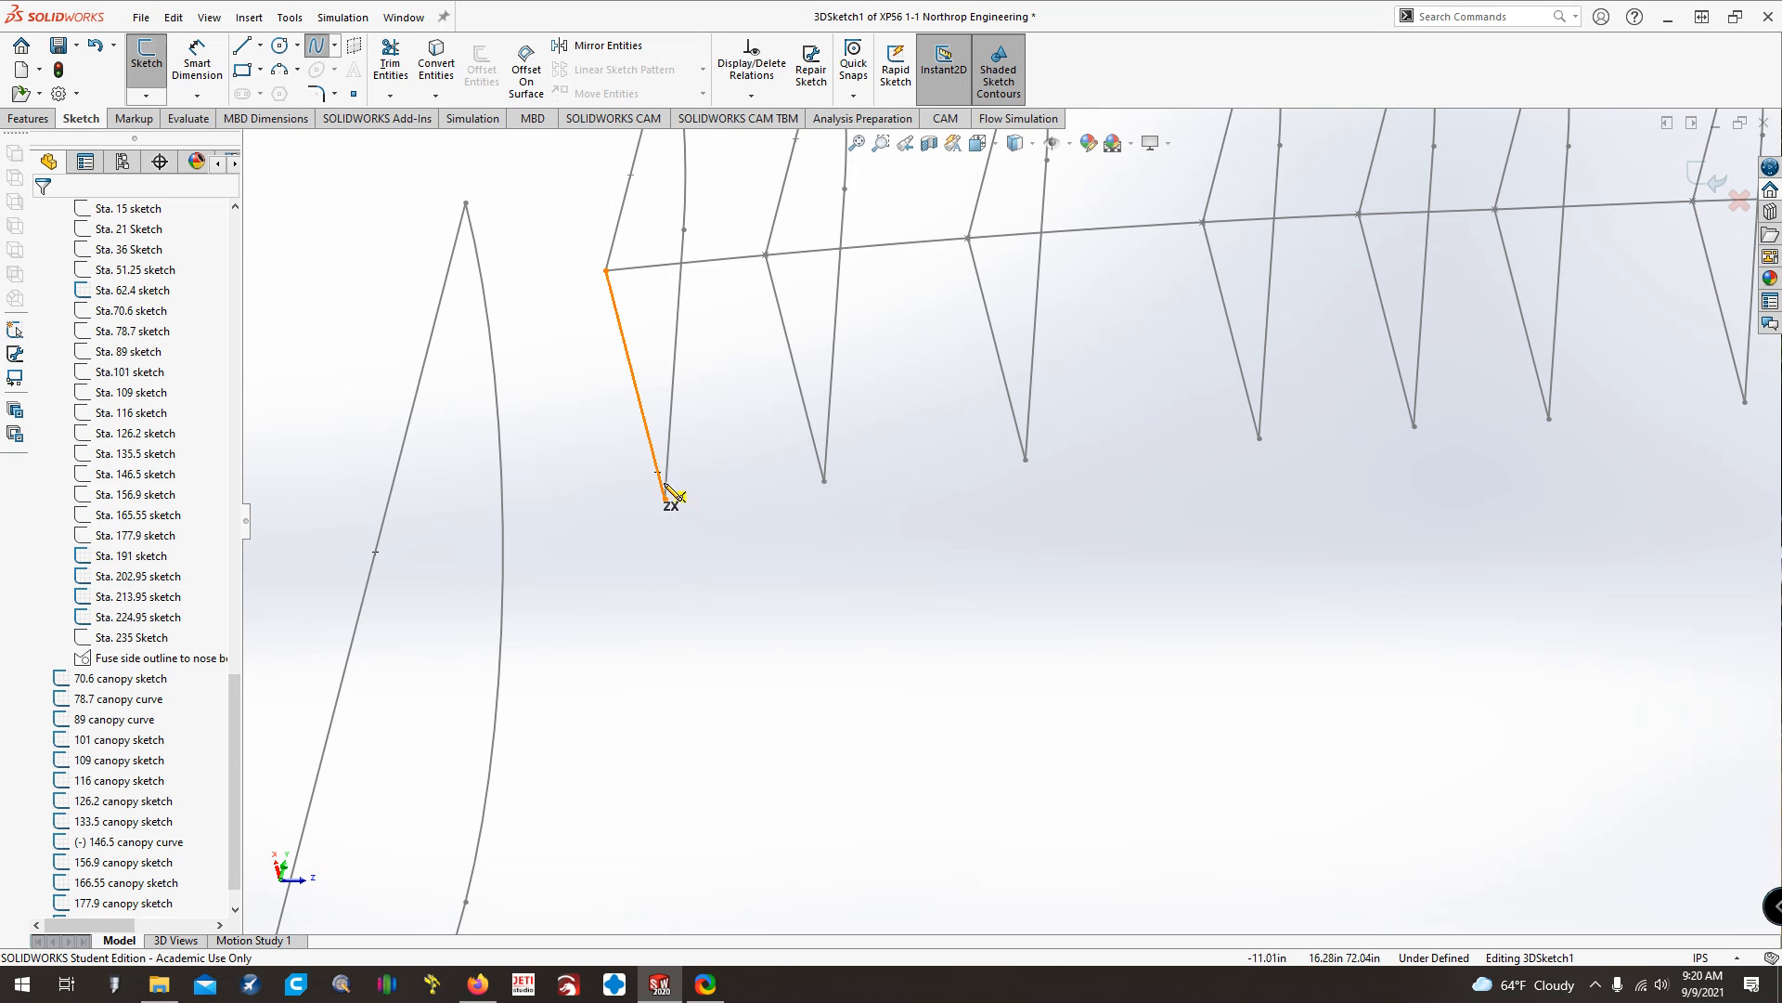
left_click(664, 500)
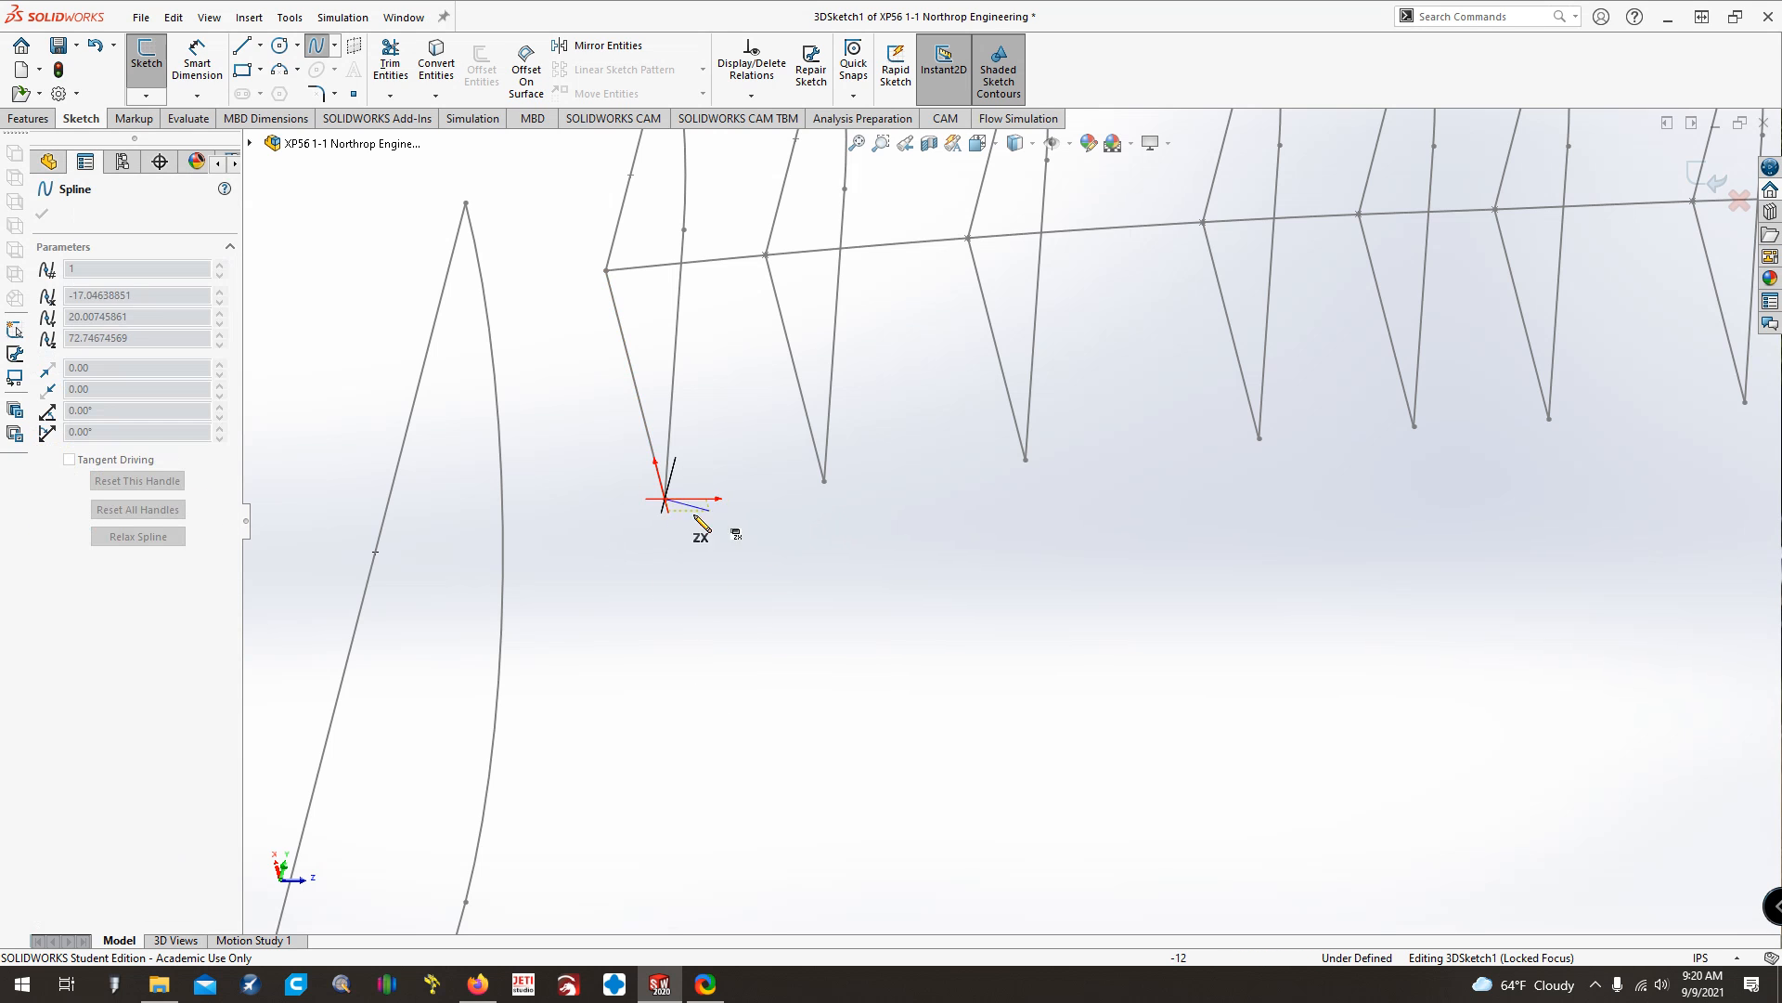
left_click(824, 482)
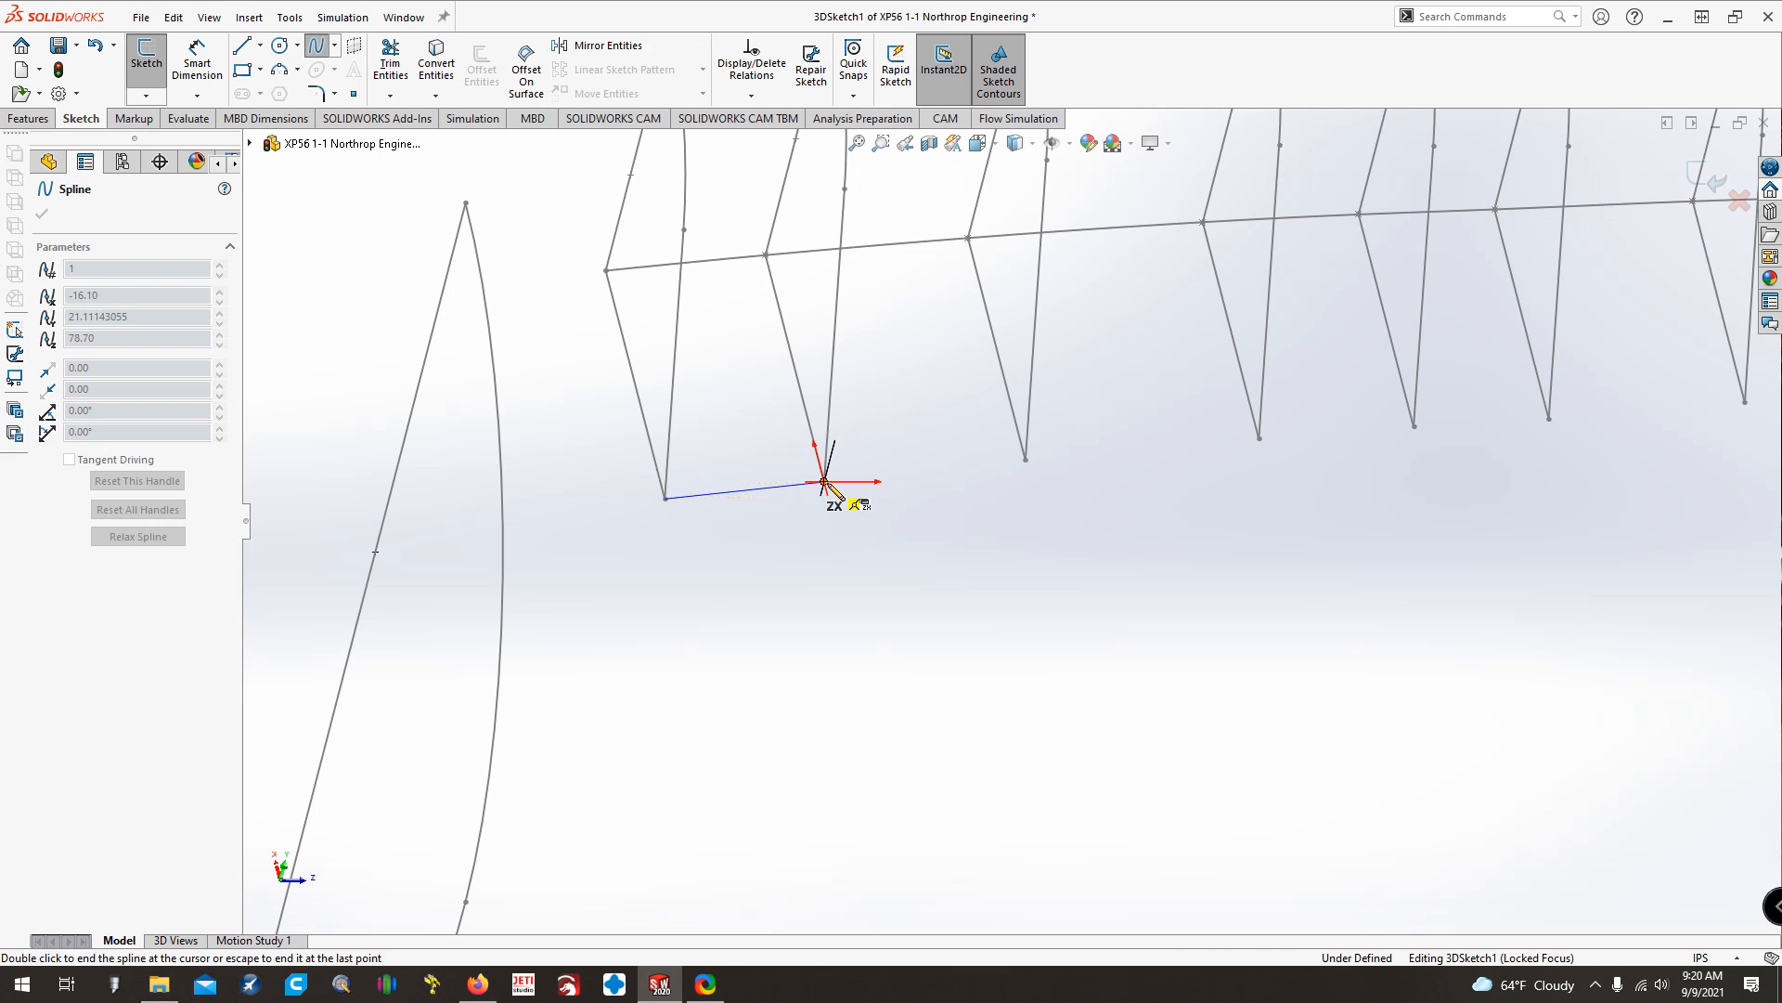
left_click(1026, 460)
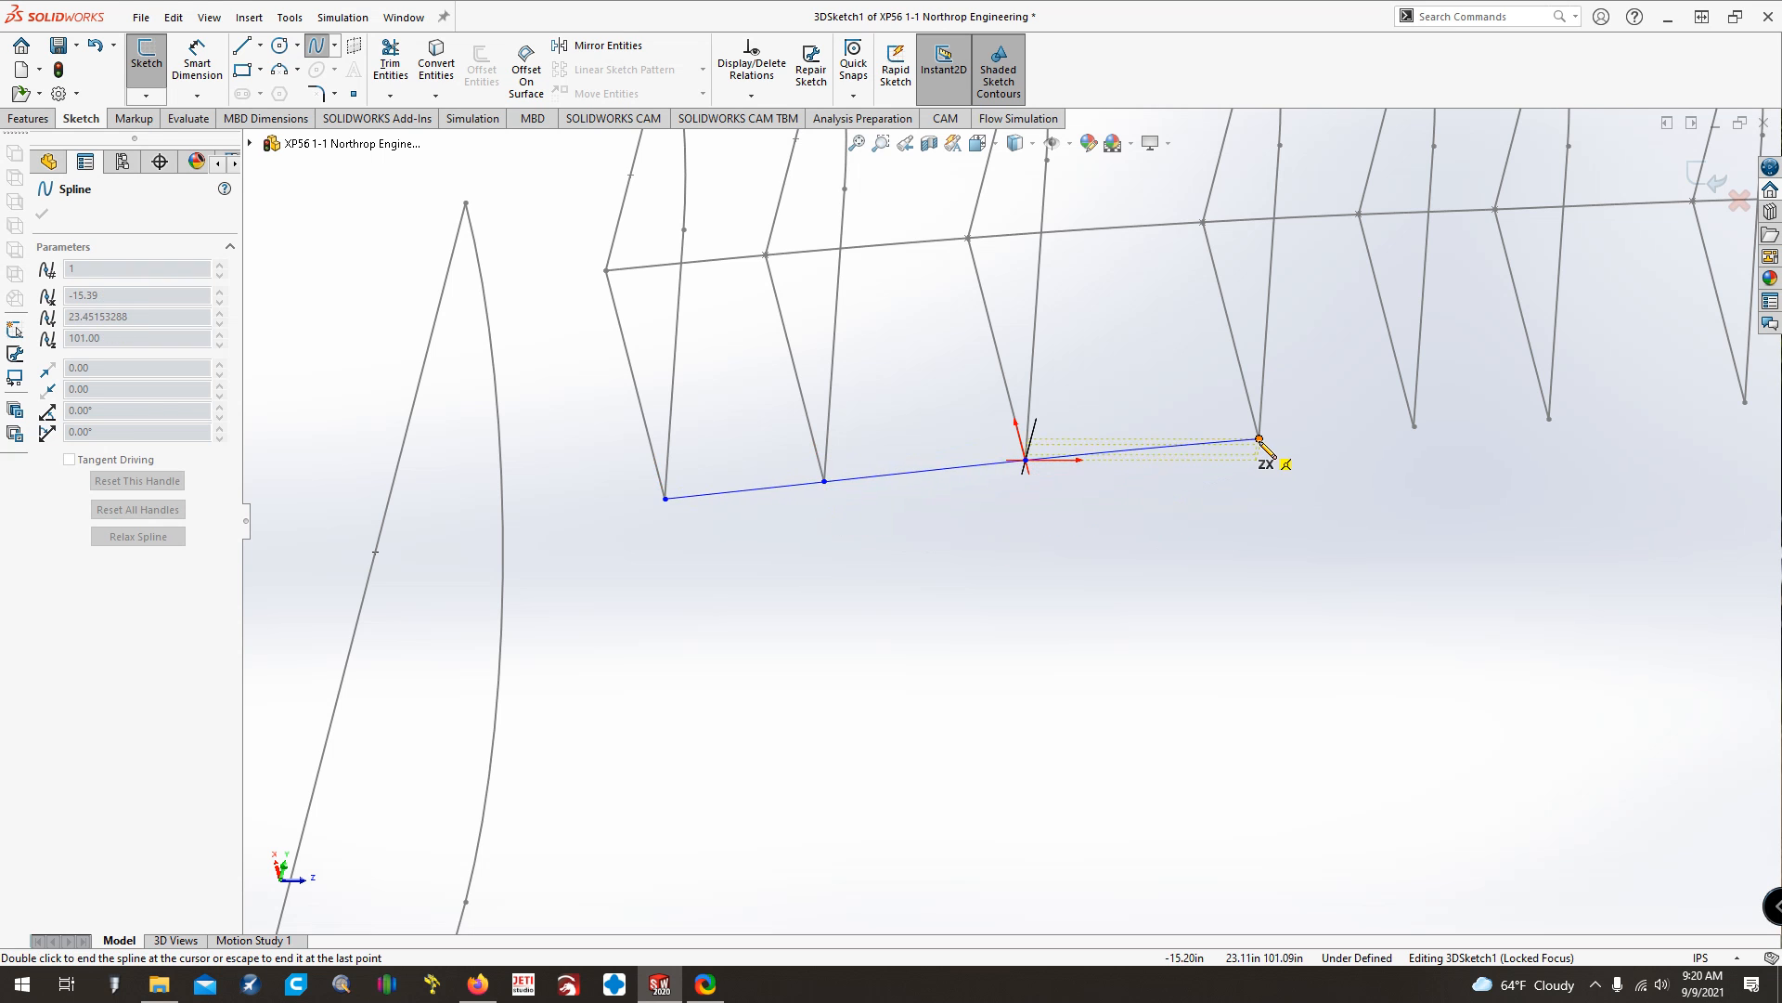
left_click(1260, 438)
left_click(1414, 427)
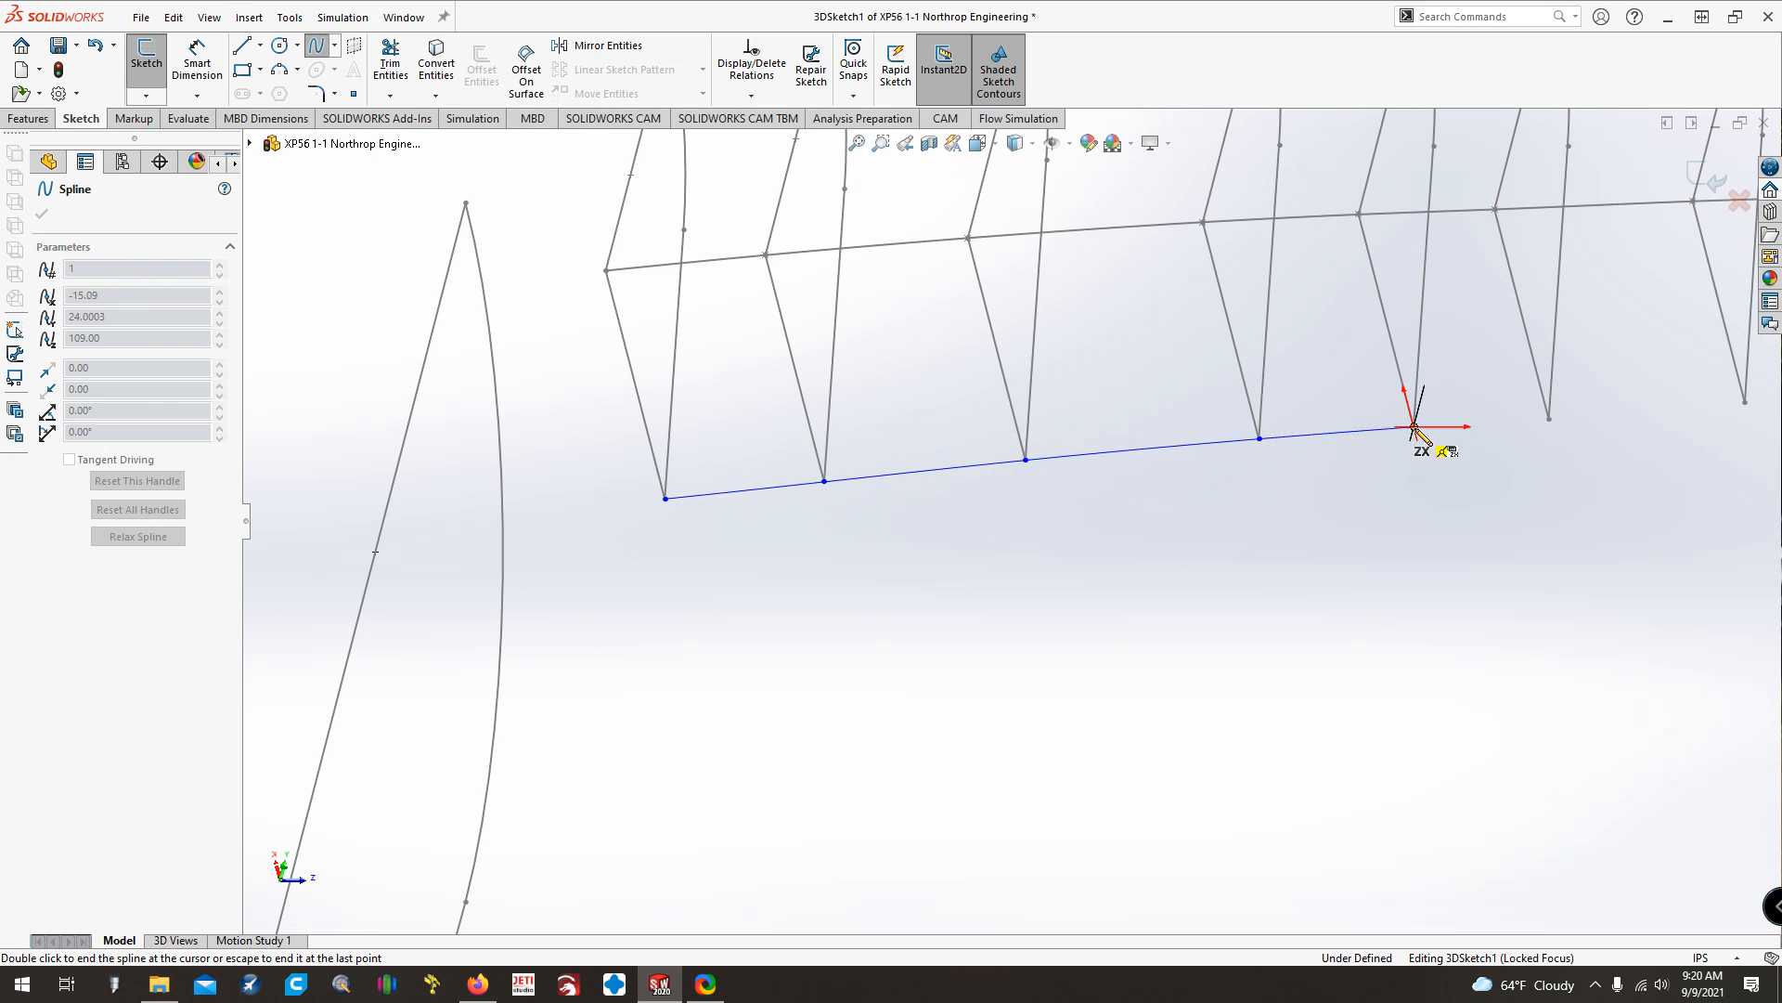
left_click(1549, 418)
Continue the spline through the outer lower corners of the 126.2, 133.5 and 146.5 canopy profiles
key("ctrl+Left")
key("ctrl+Left")
key("ctrl+Left")
key("ctrl+Left")
key("ctrl+Left")
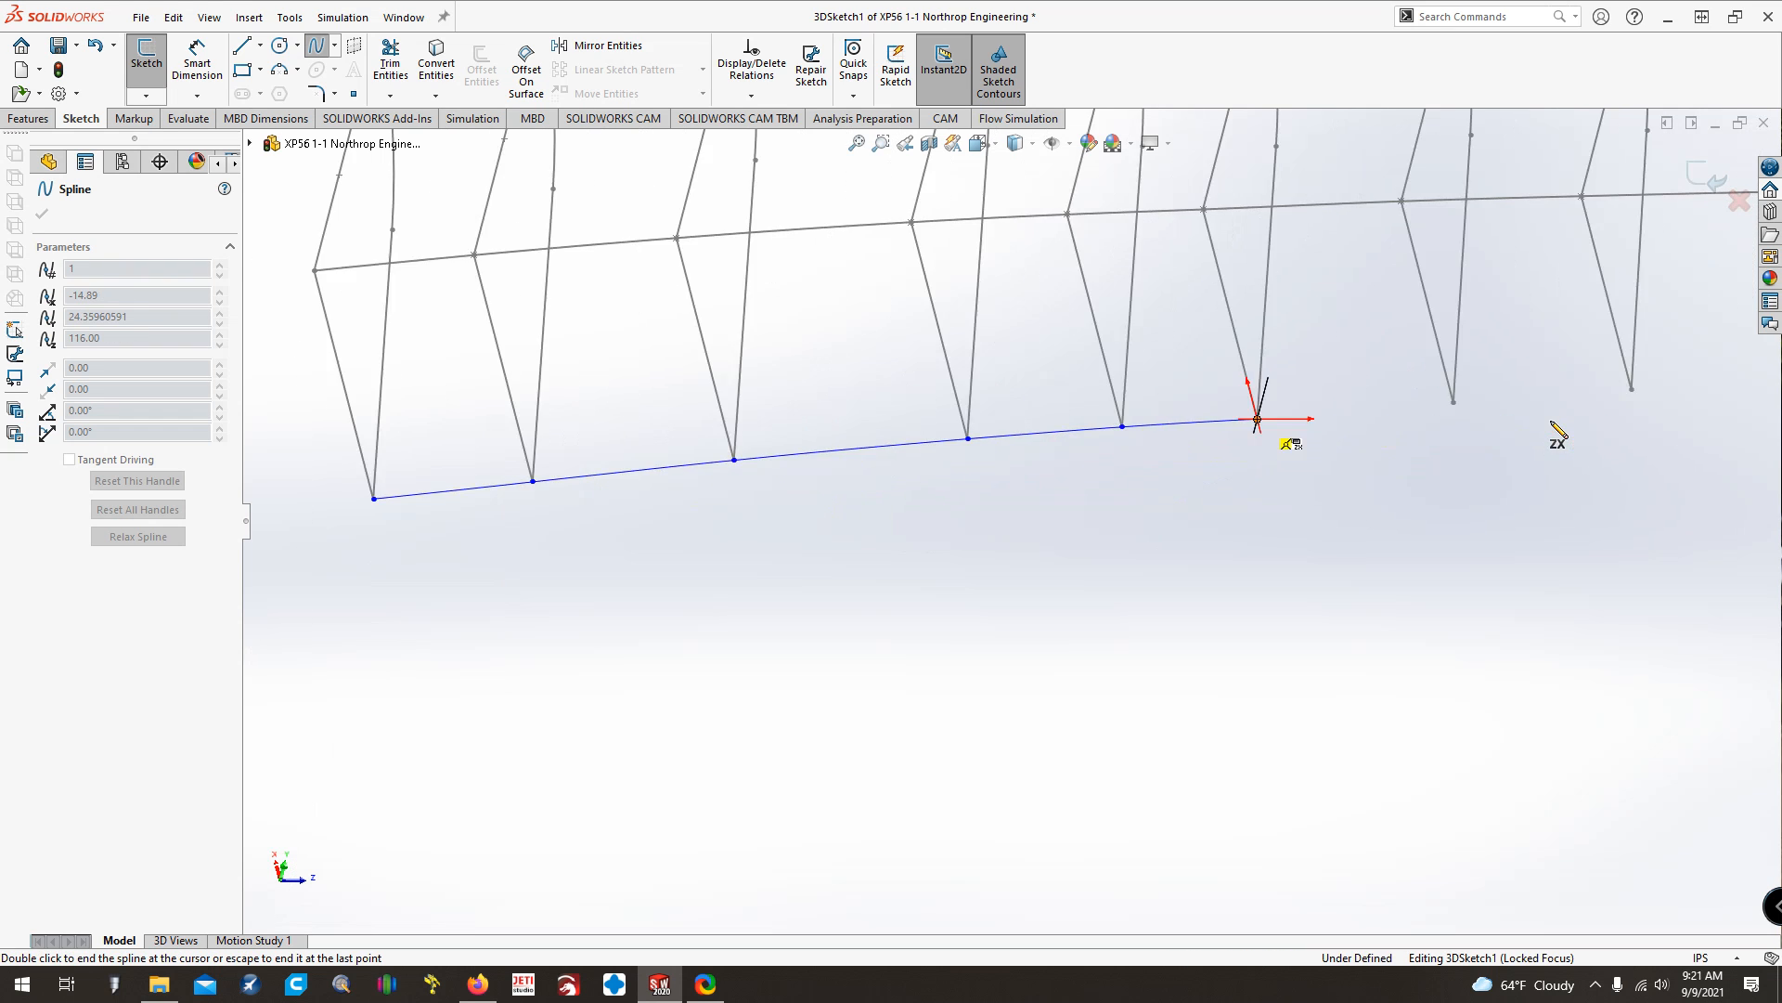
left_click(1260, 403)
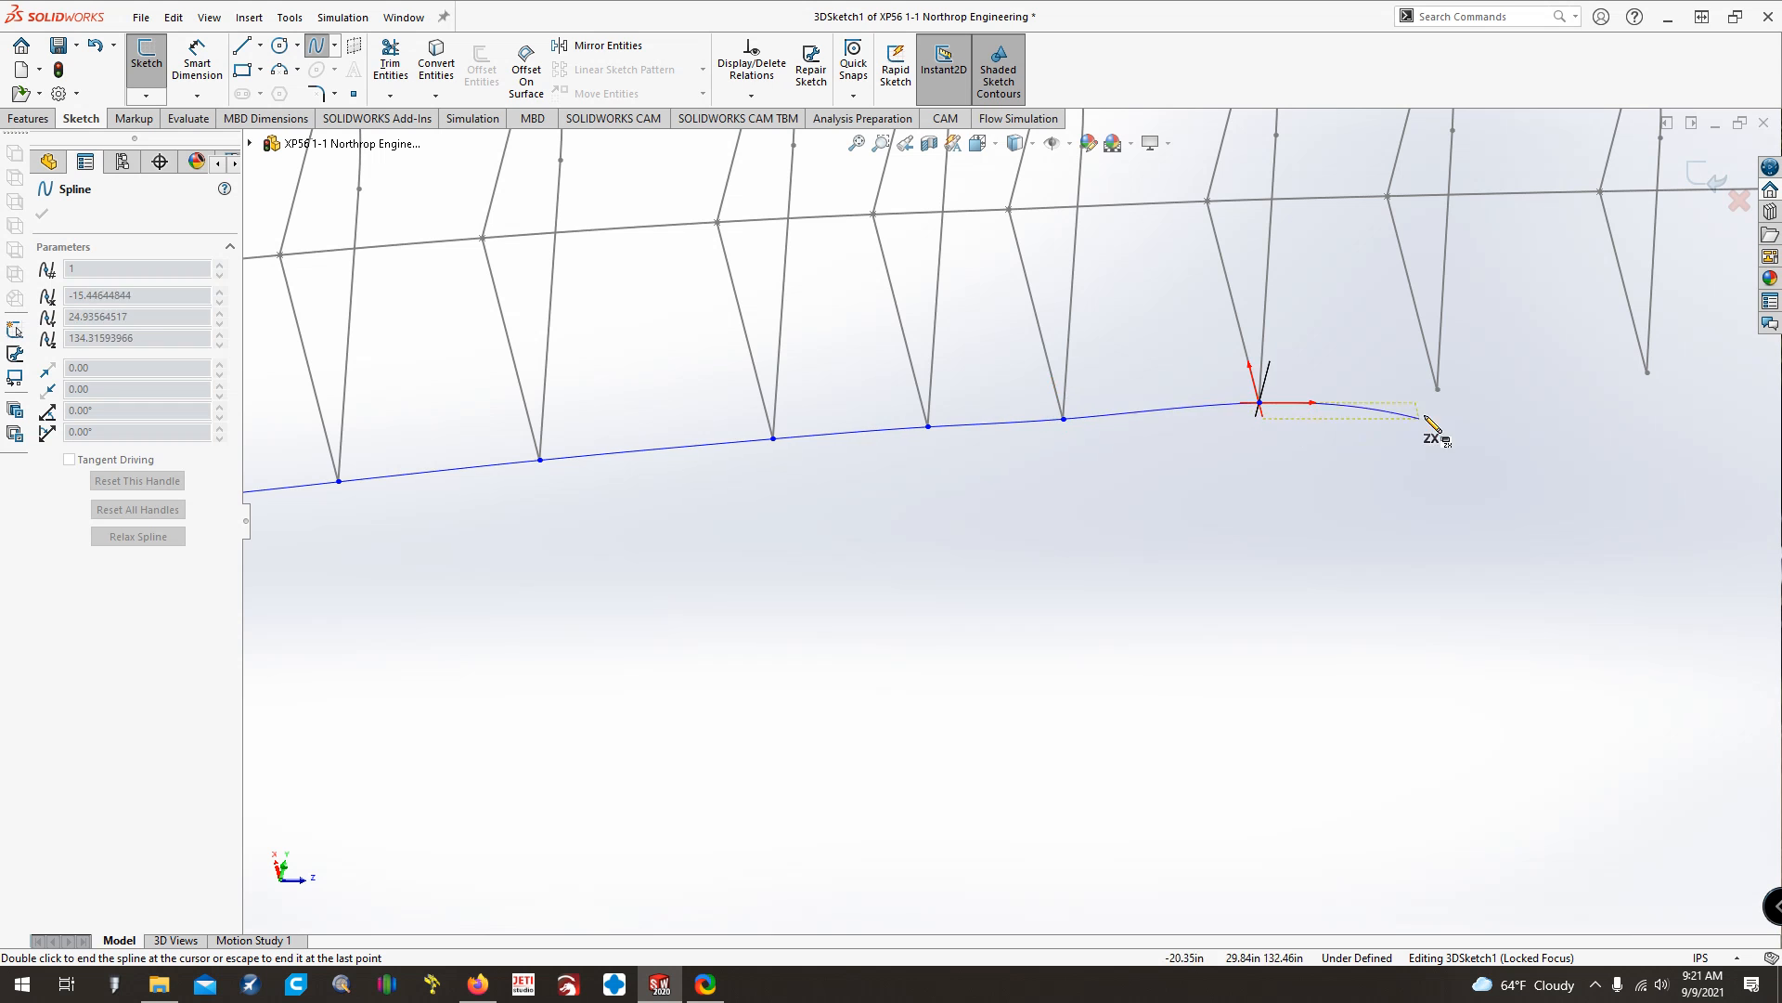
left_click(1437, 389)
key("ctrl+Left")
key("ctrl+Left")
key("ctrl+Left")
key("ctrl+Left")
key("ctrl+Left")
key("ctrl+Left")
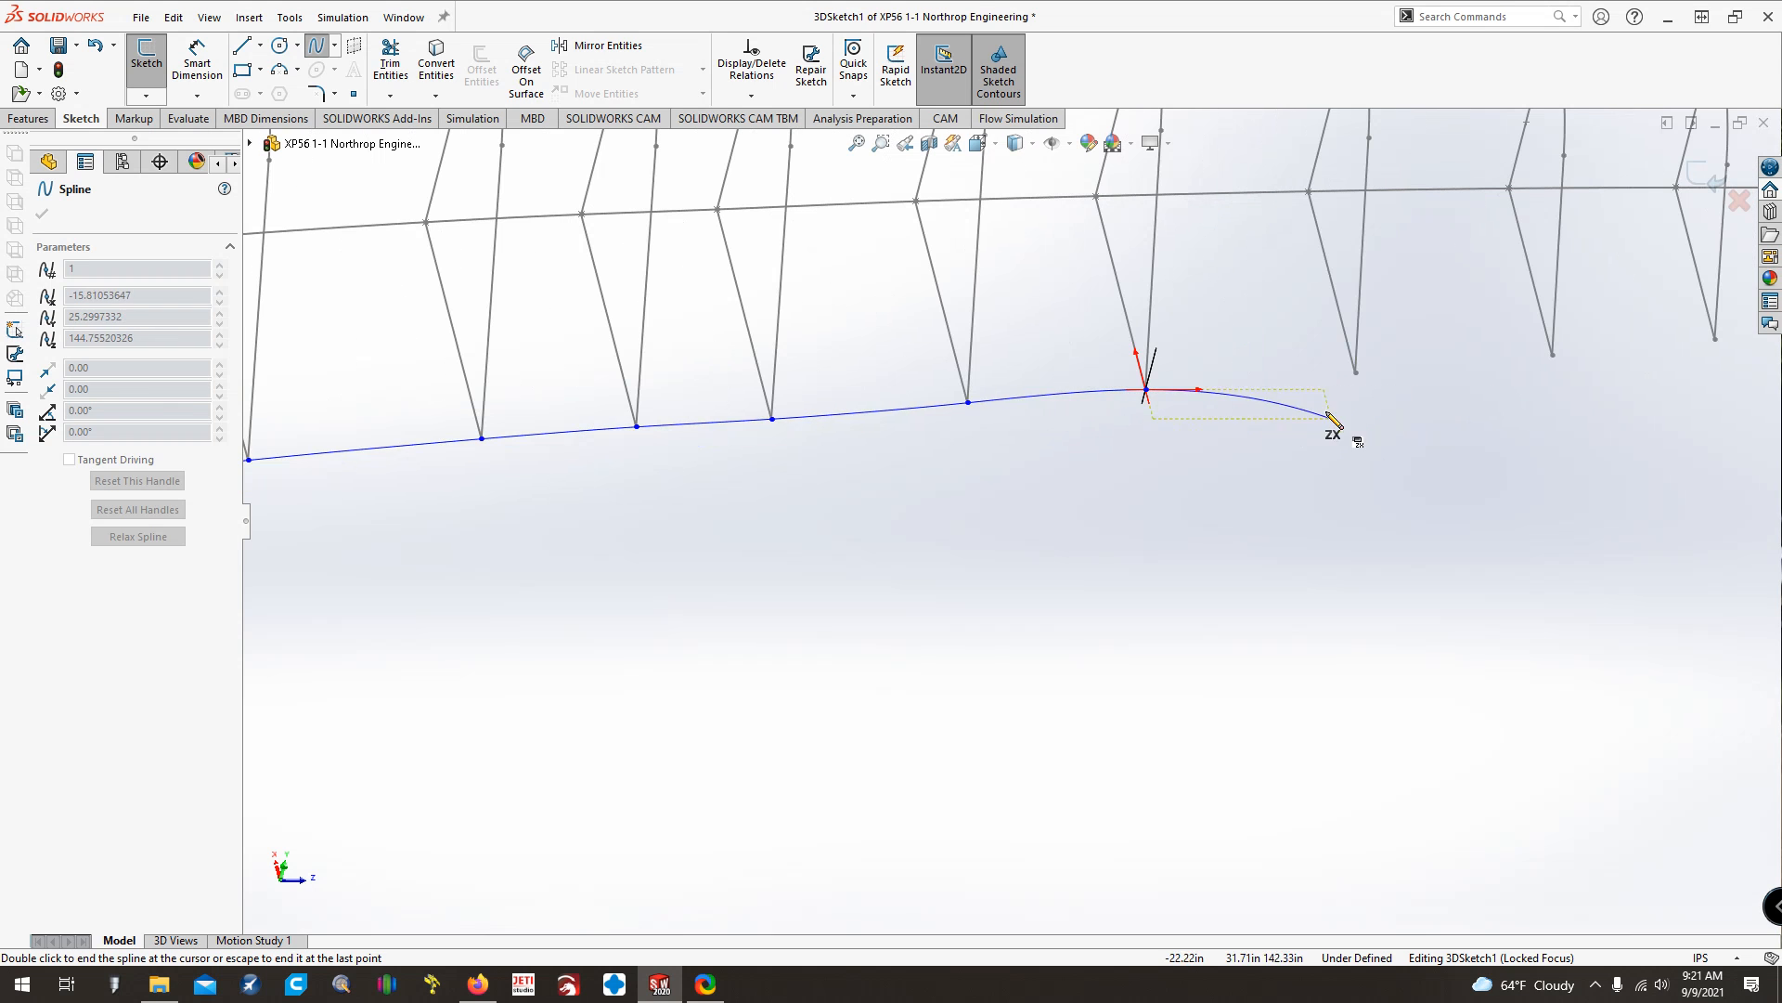
left_click(1357, 373)
Carry the spline through the outer lower corners of the 156.9, 166.55 and 177.9 canopy profiles and end it there
key("ctrl+Left")
key("ctrl+Left")
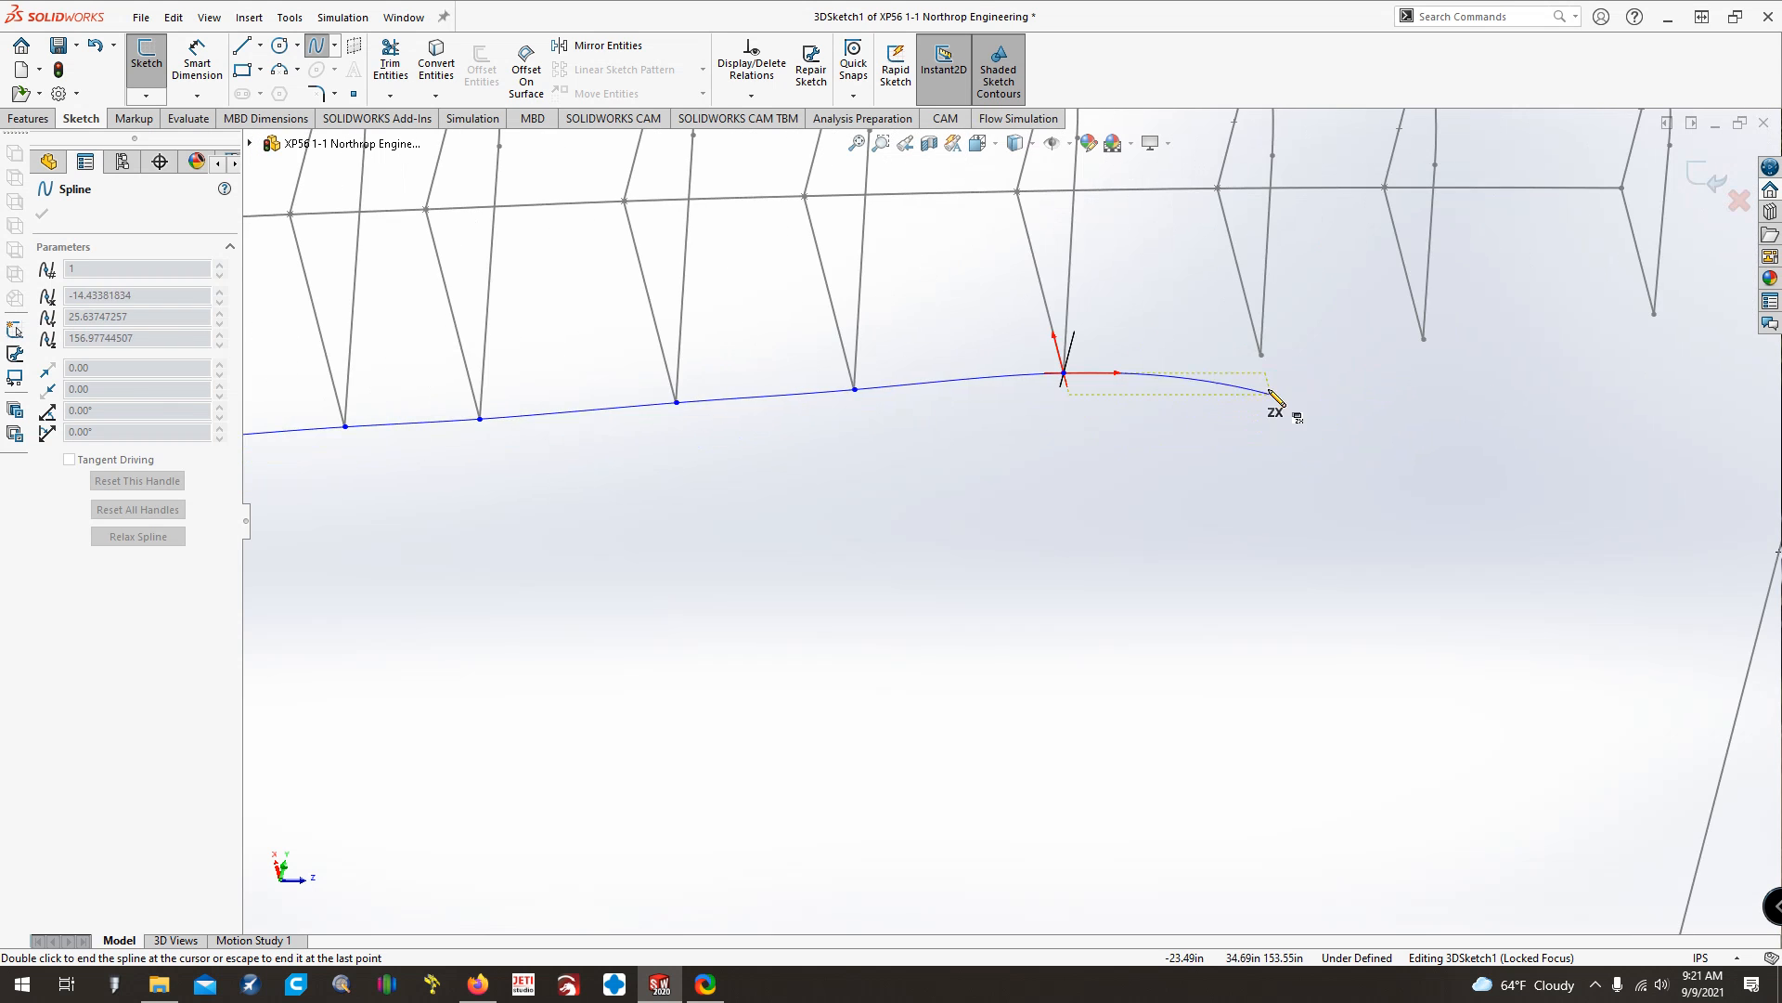
left_click(1261, 355)
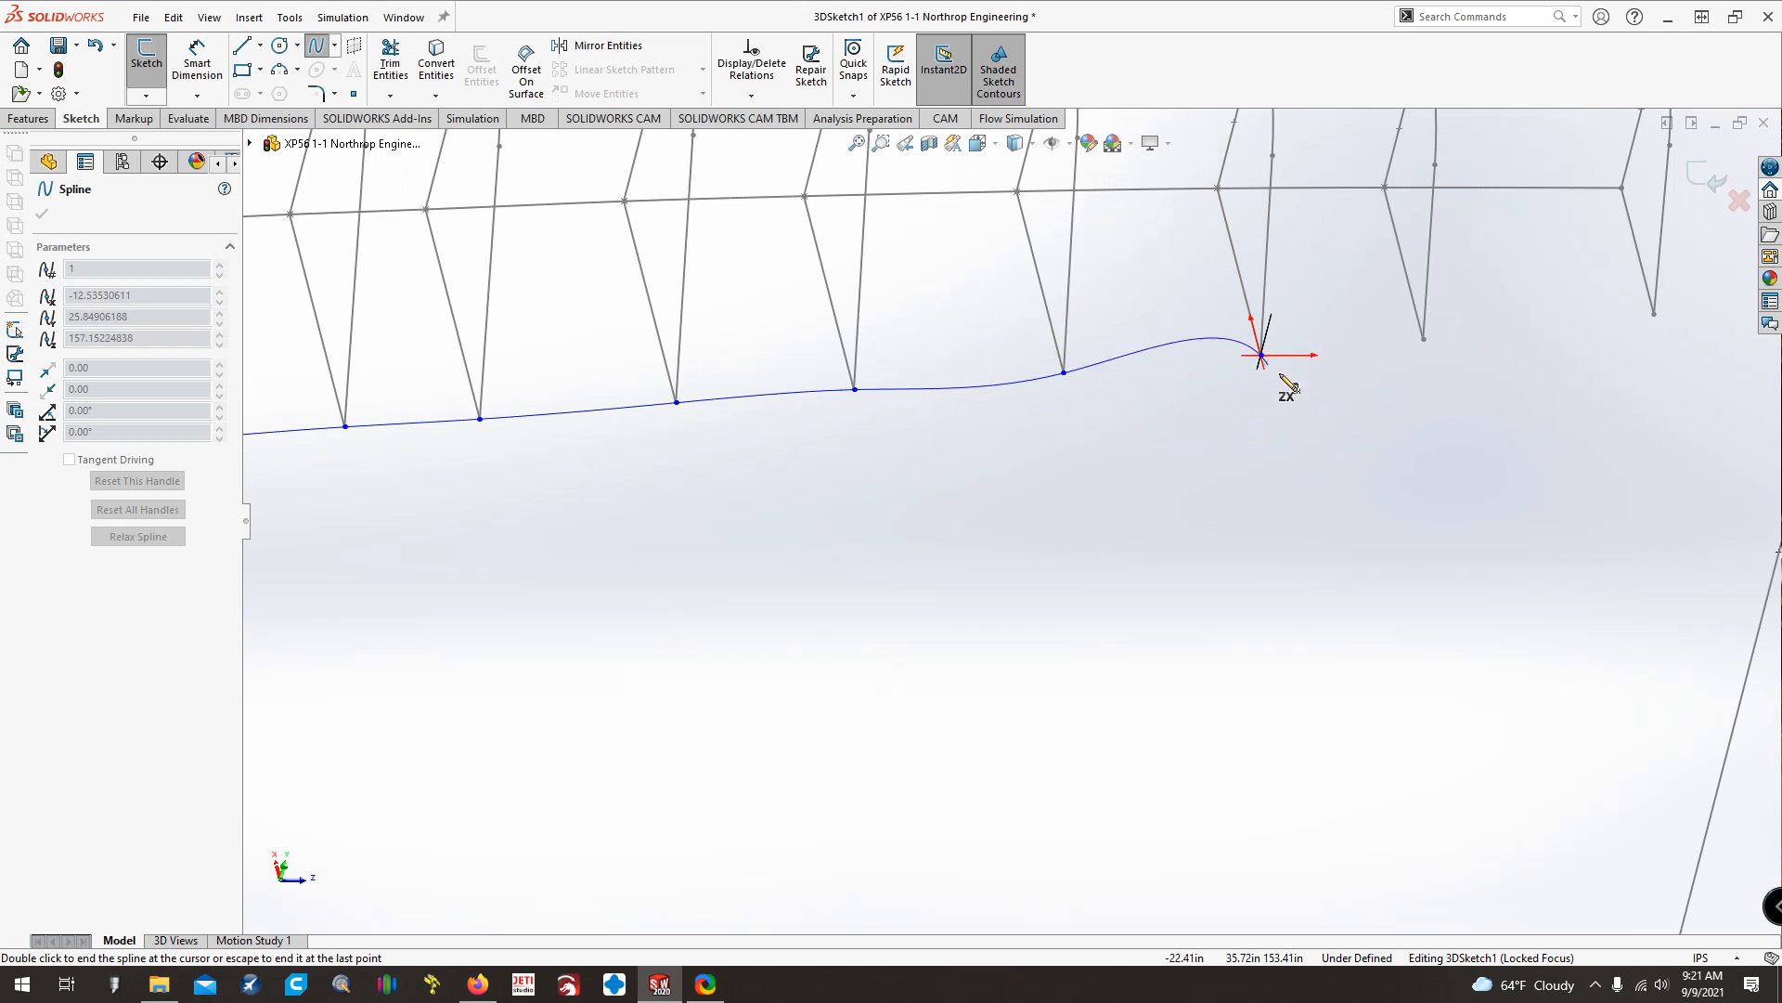
left_click(1425, 343)
left_click(1654, 315)
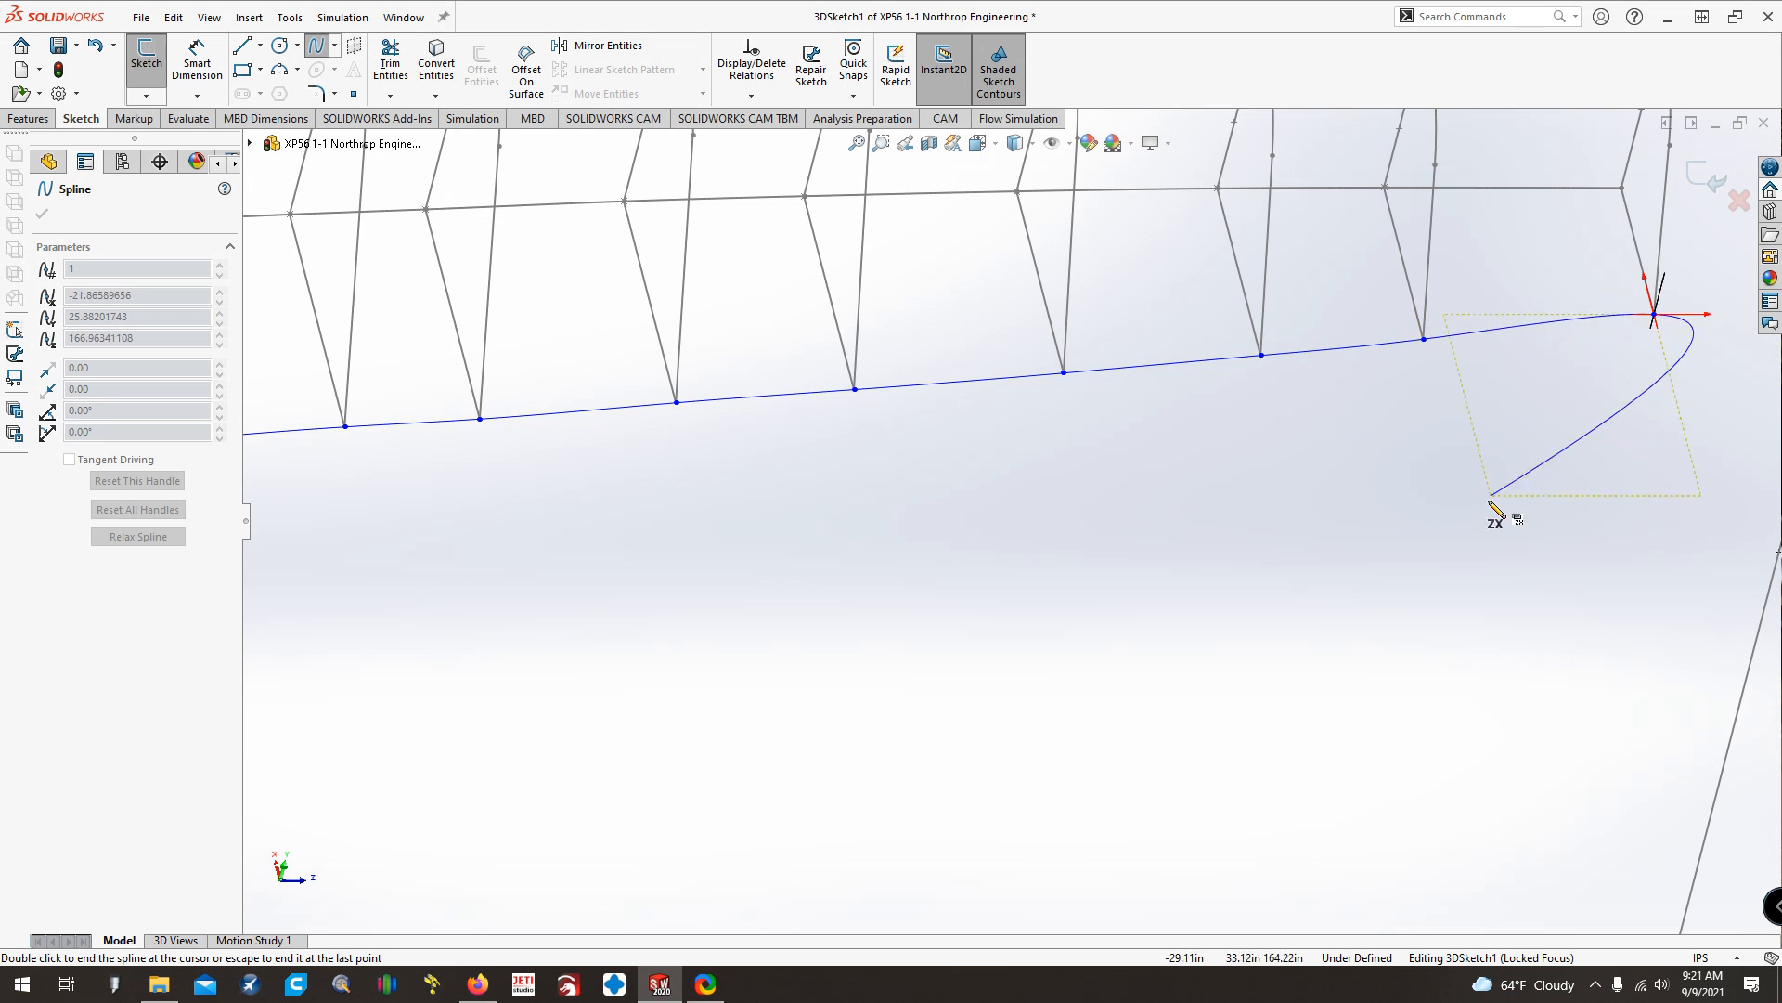
key("Escape")
key("z")
key("z")
key("z")
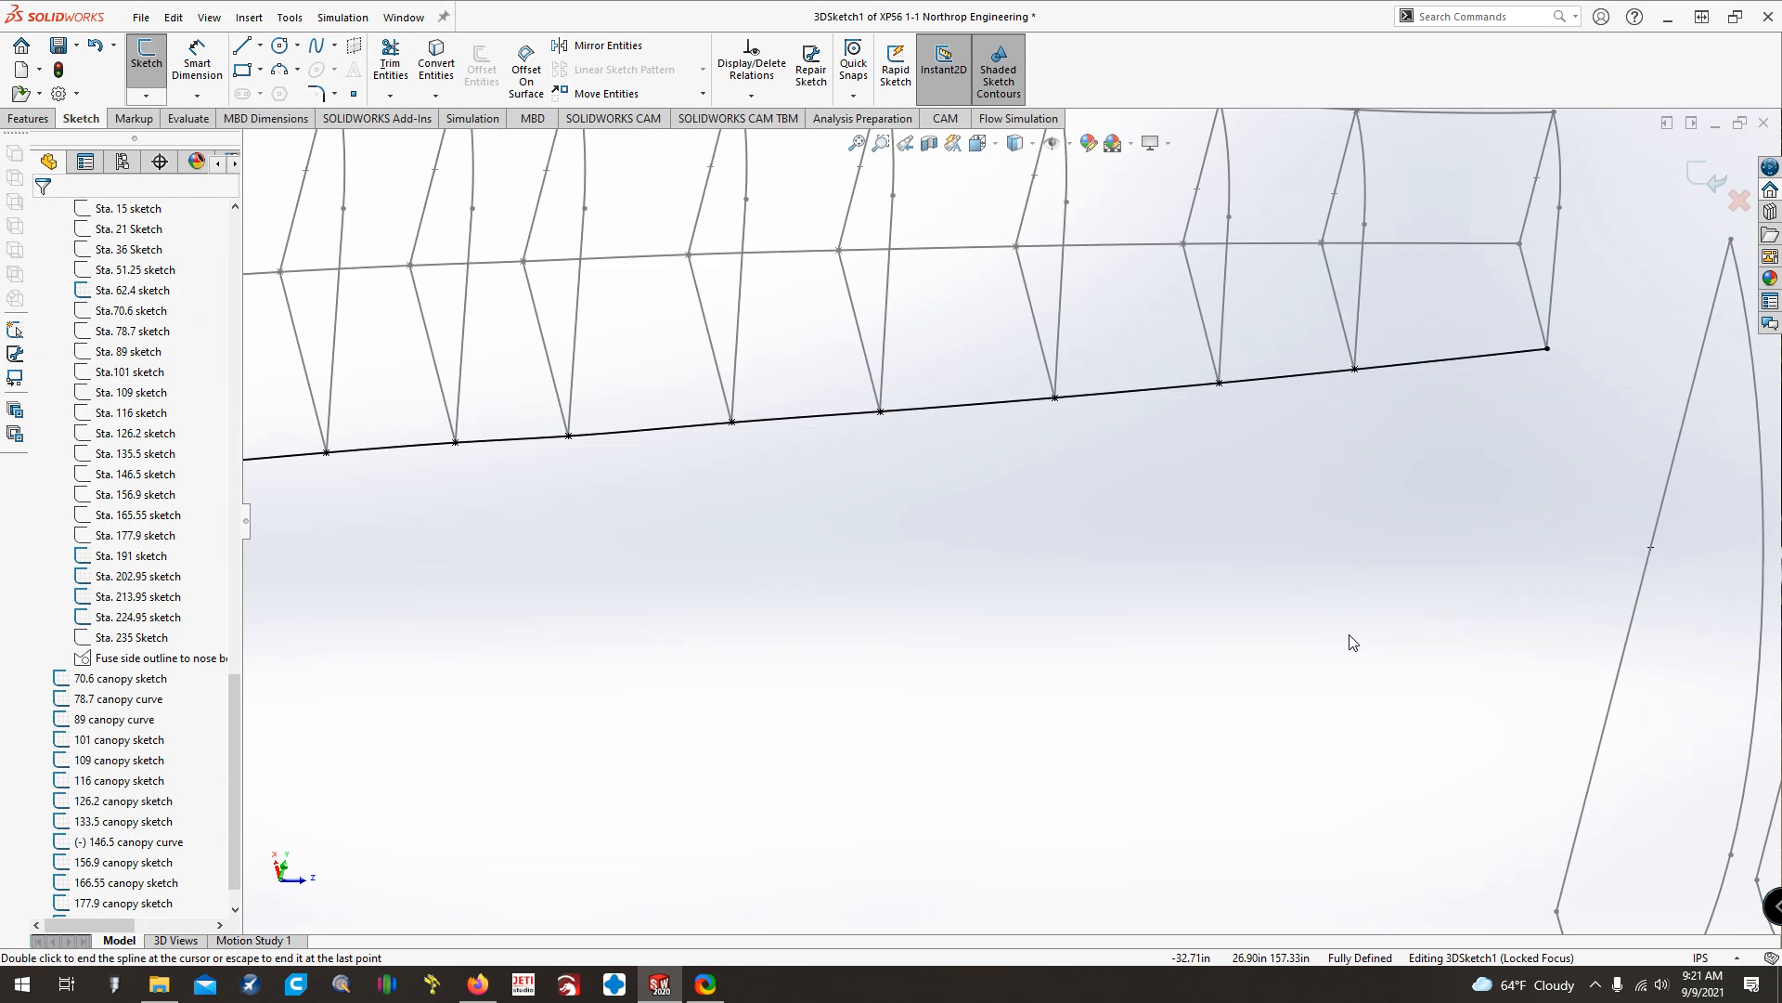
Begin a second 3D spline through the intermediate points on the outer sides of the 70.6, 78.7, 89, 101, 109 and 116 canopy profiles
key("ctrl+Right")
key("ctrl+Right")
key("ctrl+Right")
key("ctrl+Right")
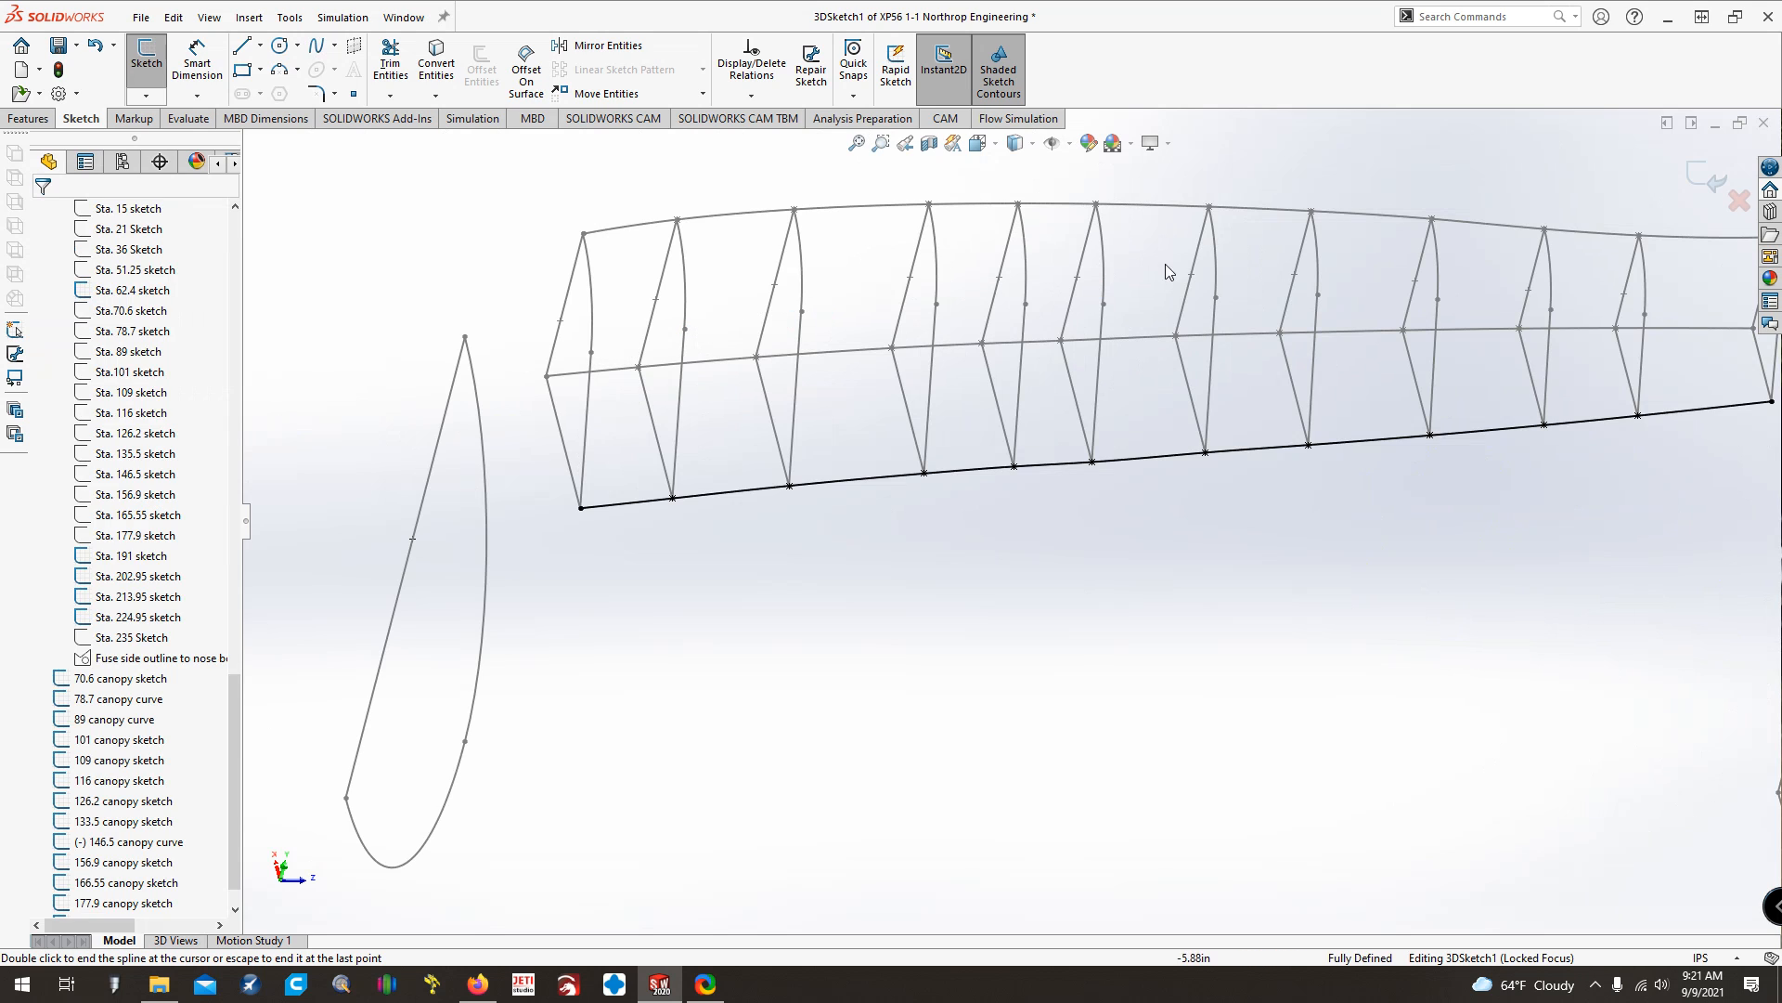
left_click(334, 44)
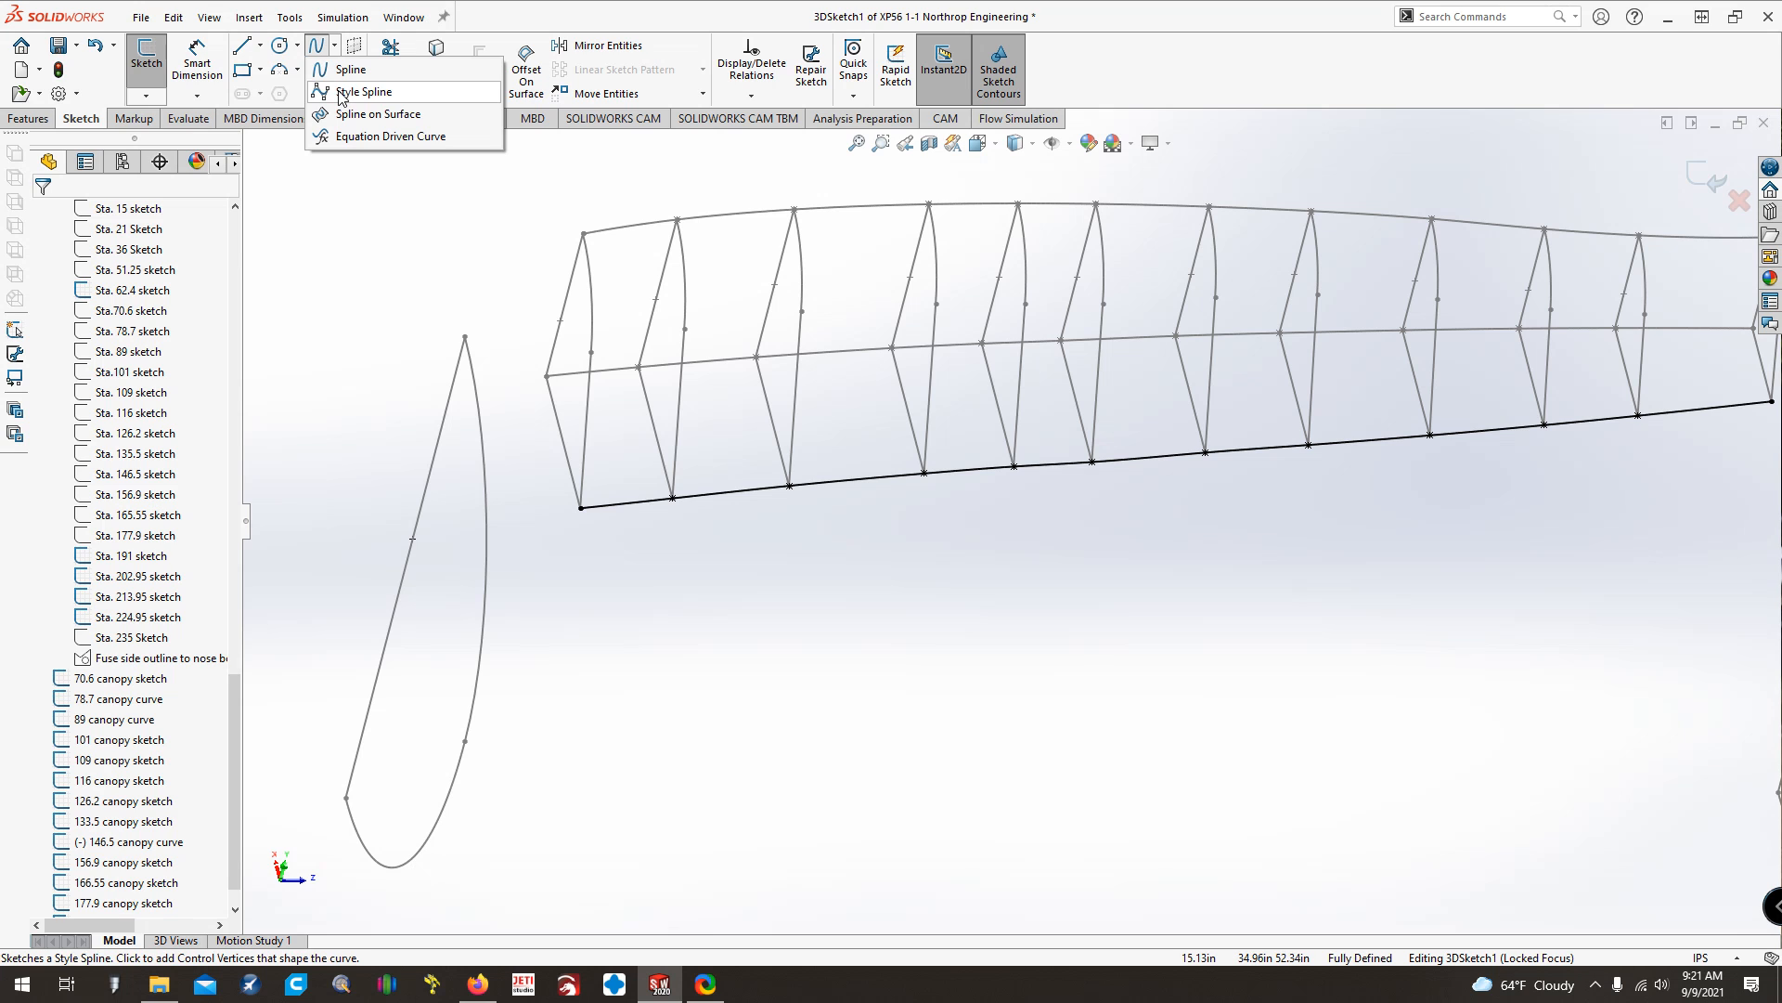
left_click(338, 71)
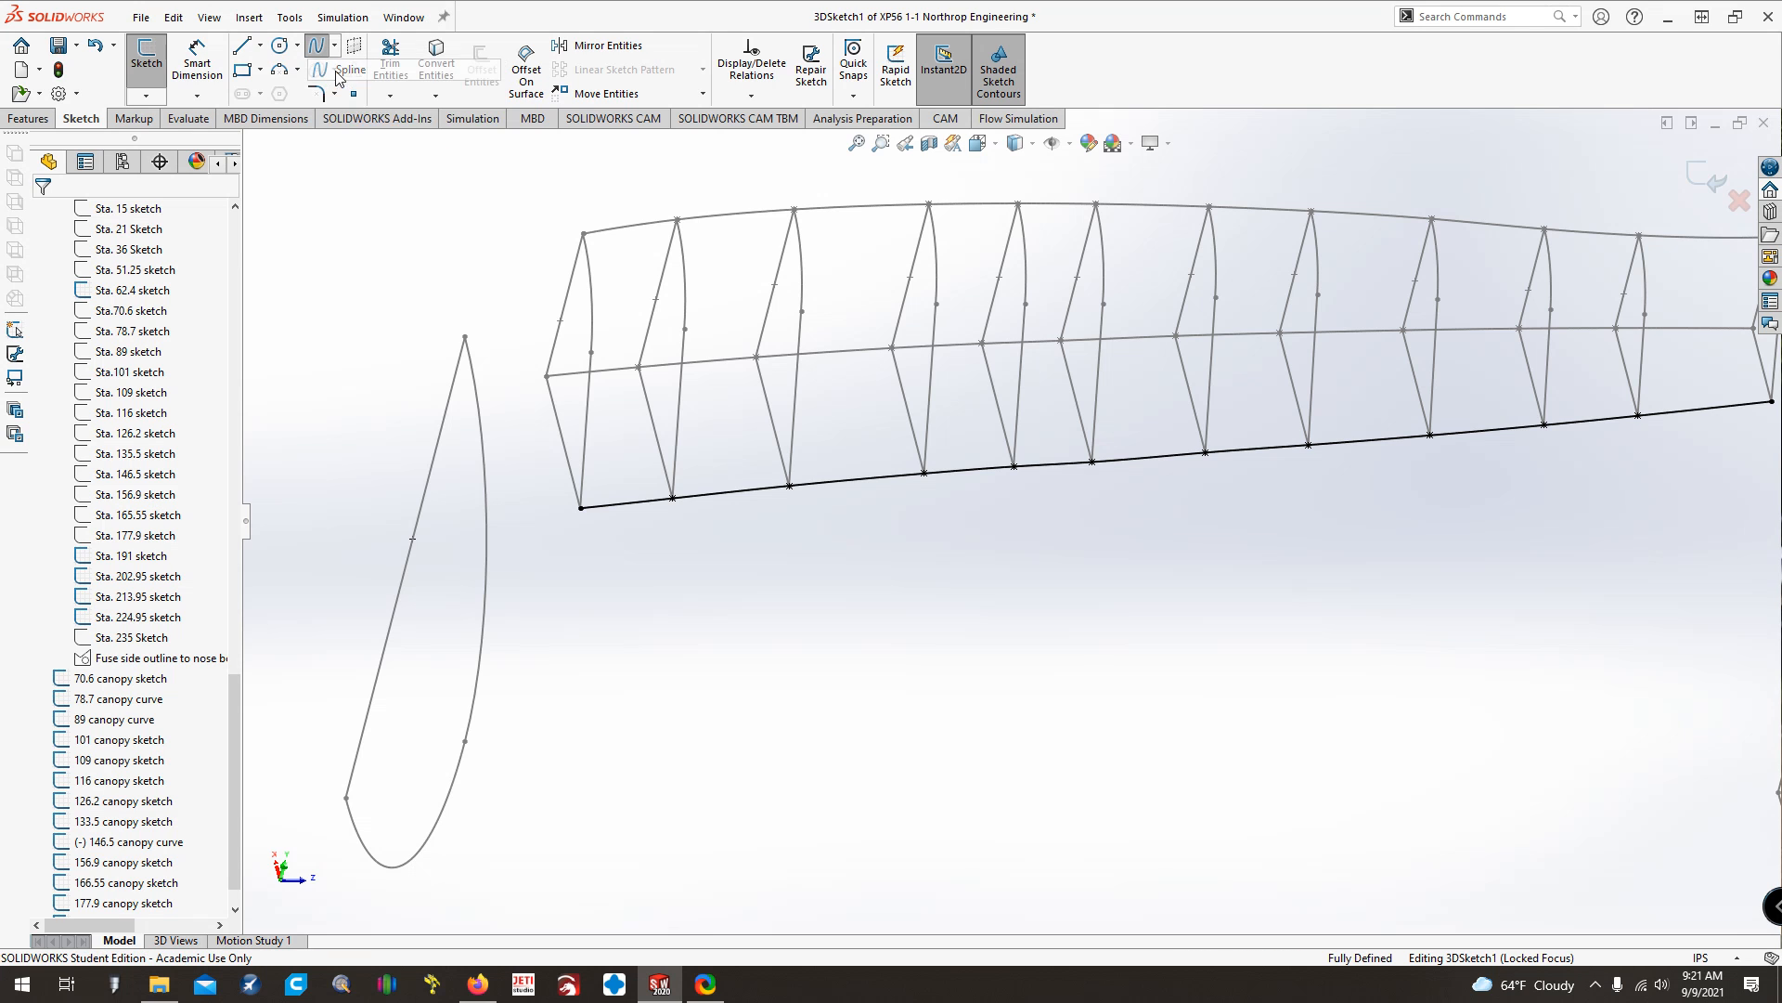
left_click(590, 353)
left_click(684, 329)
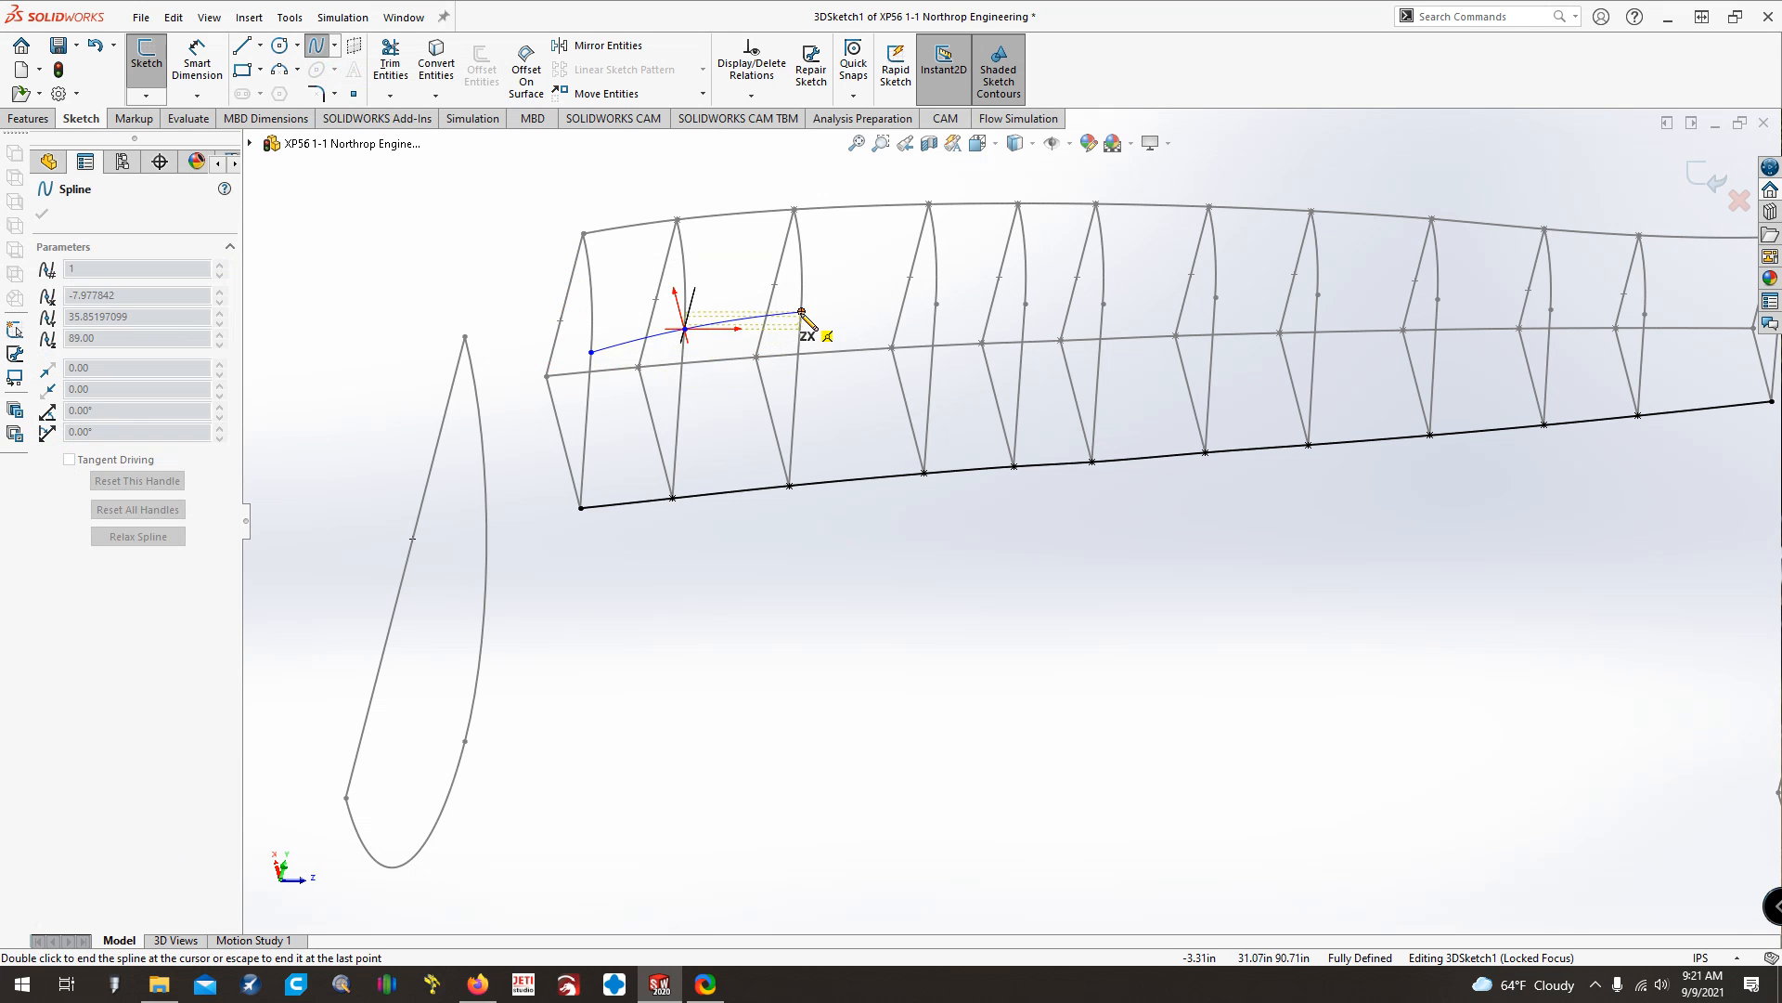
left_click(802, 313)
left_click(935, 304)
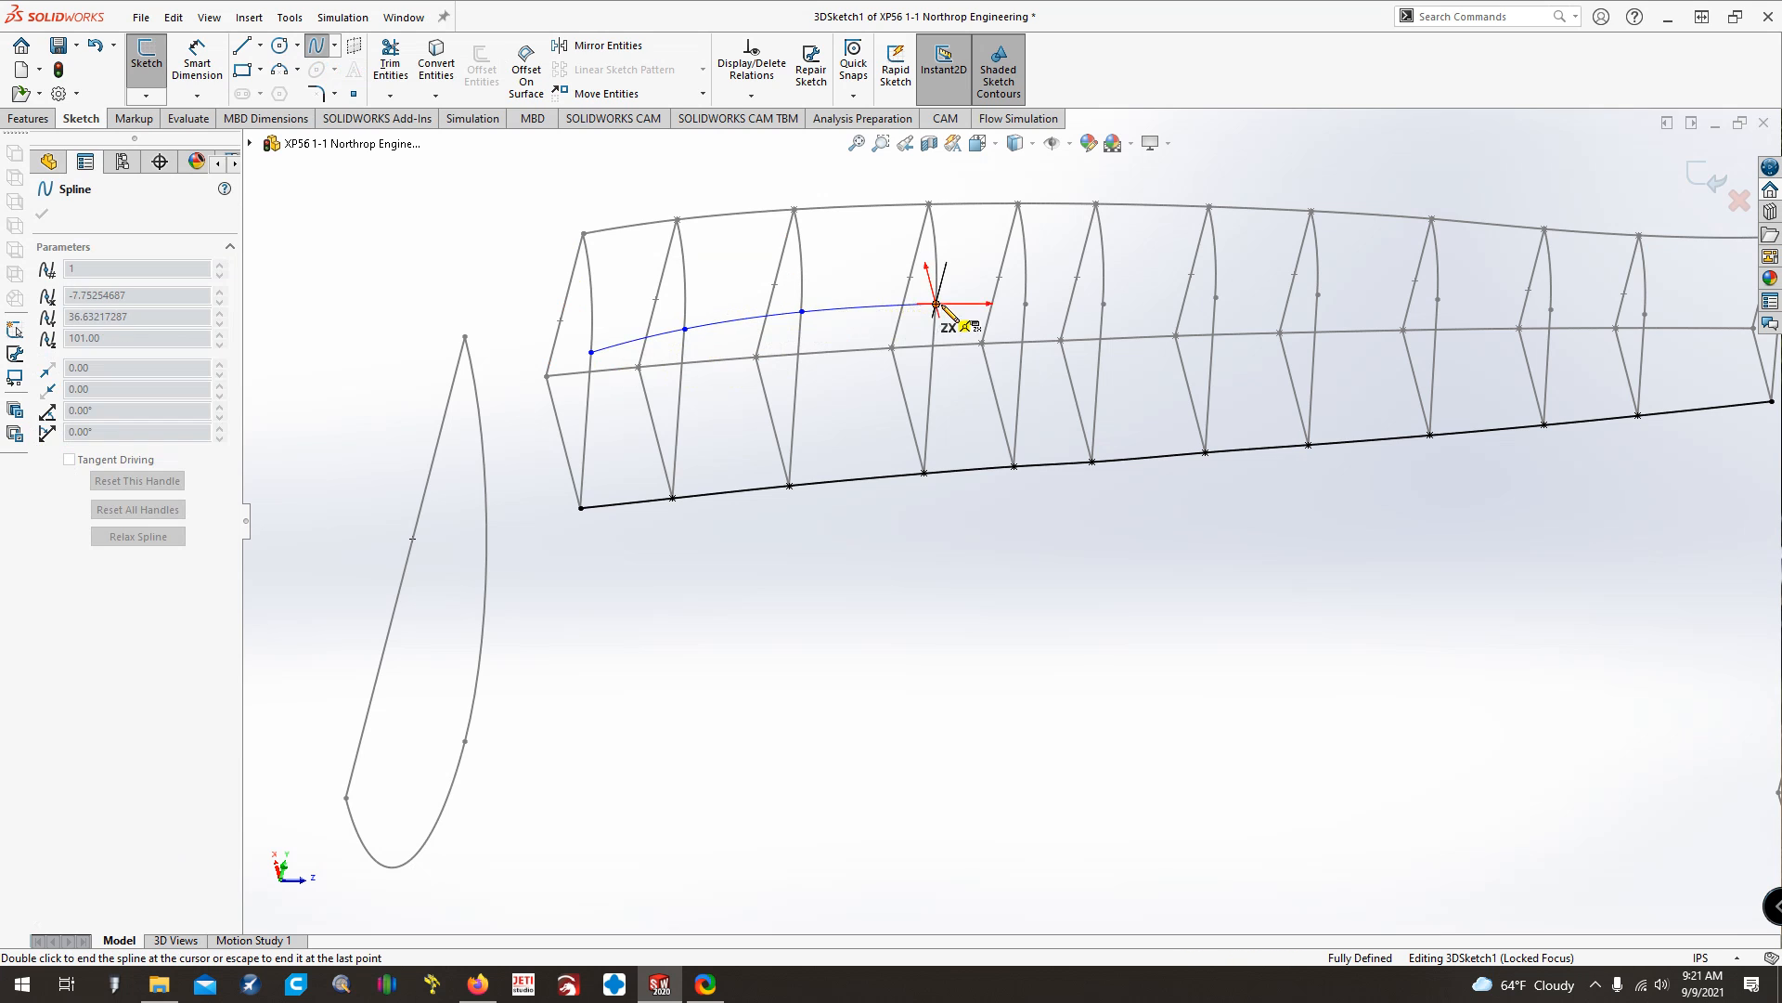
left_click(1026, 304)
left_click(1103, 304)
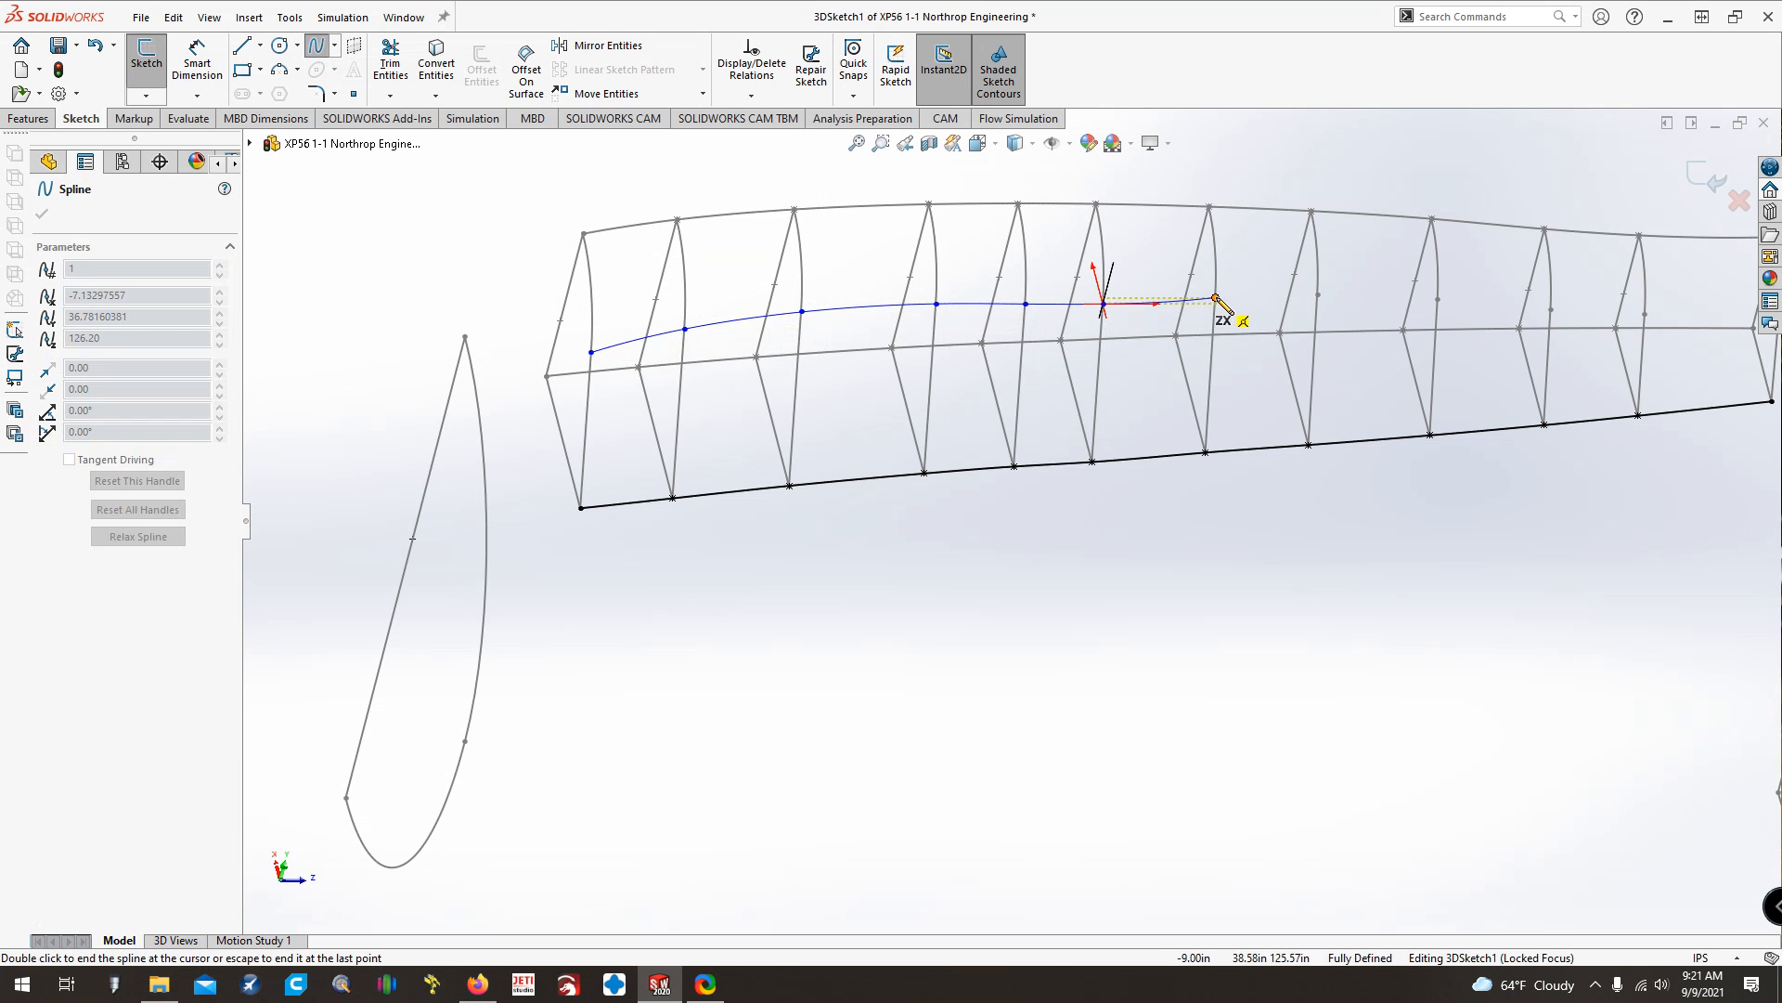
Continue the second spline through the outer side points of the 126.2 to 177.9 canopy profiles and end it at the last profile
left_click(1217, 298)
left_click(1317, 295)
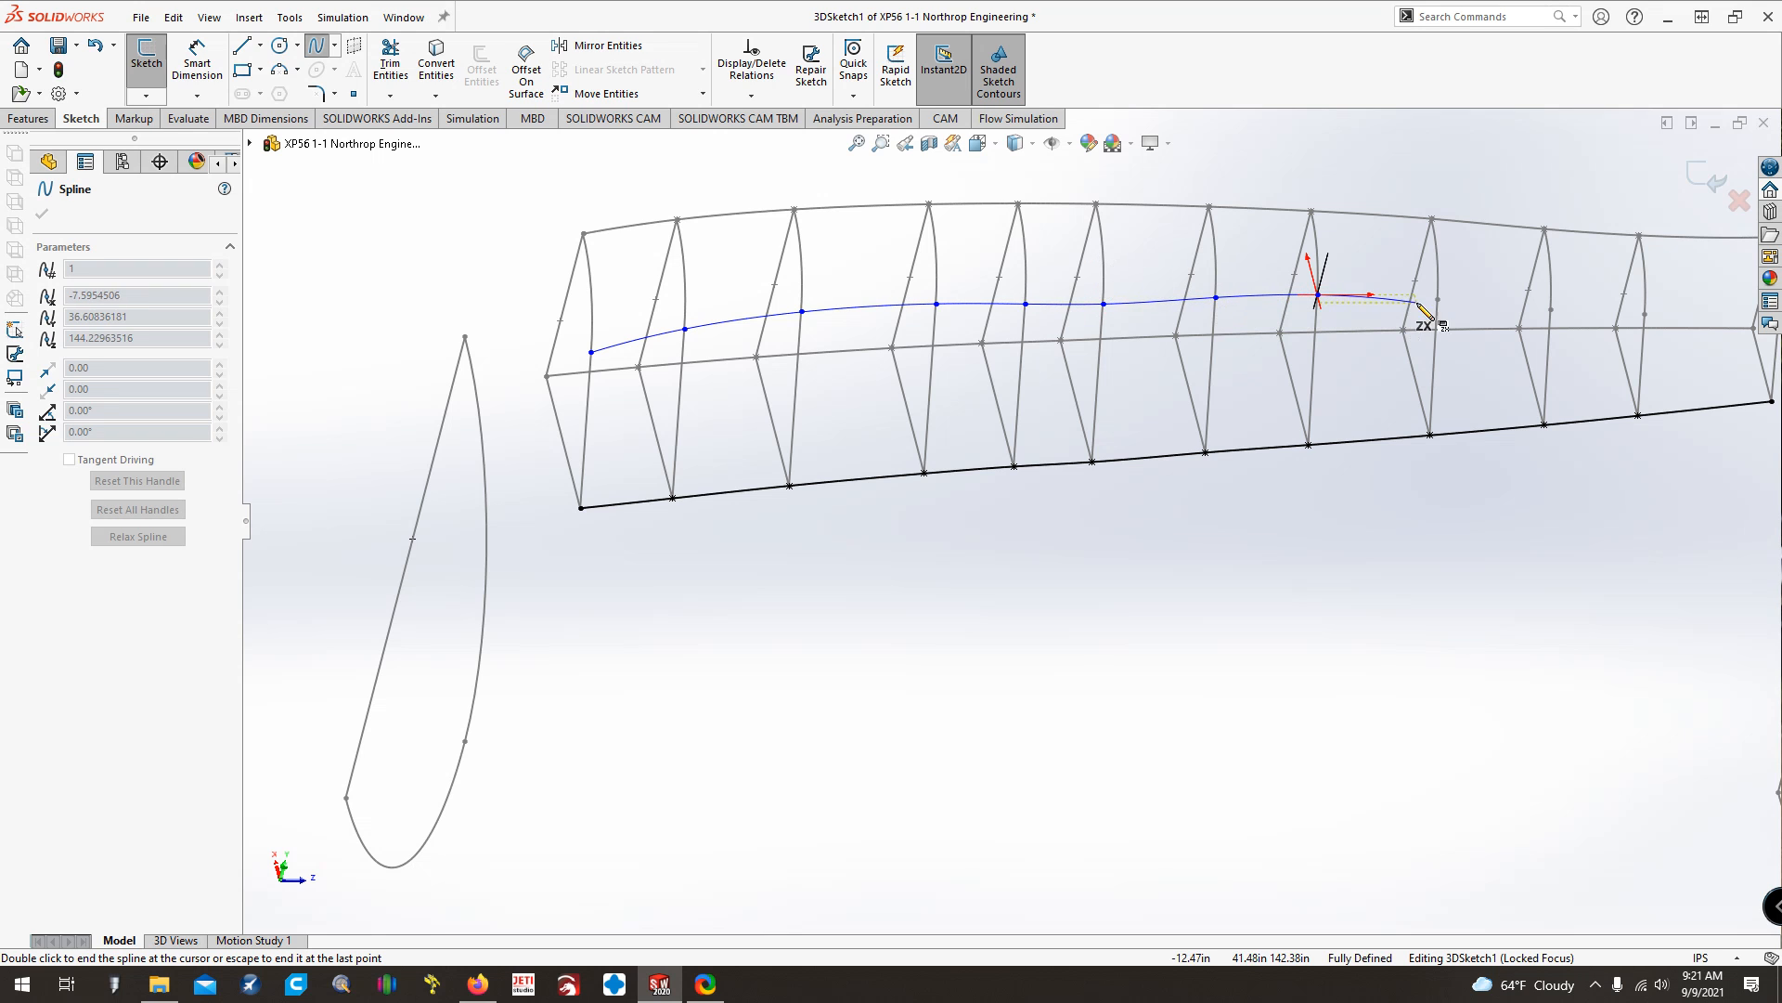
left_click(1438, 299)
left_click(1551, 309)
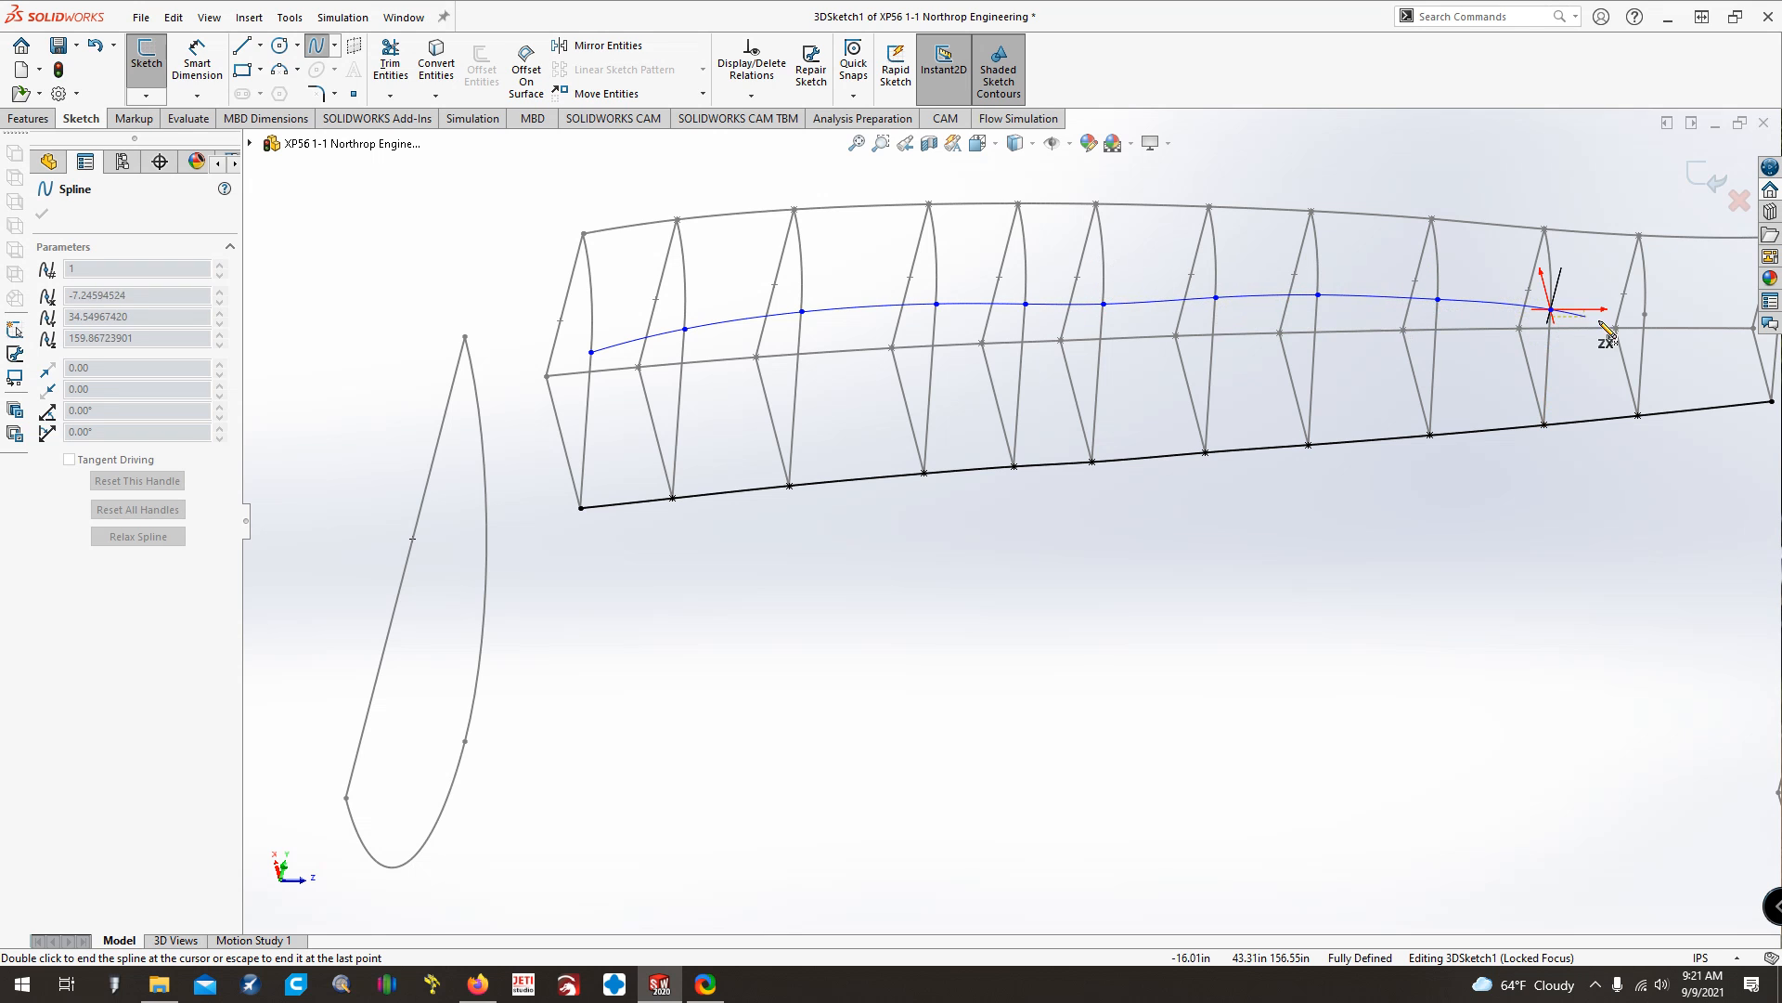
left_click(1644, 314)
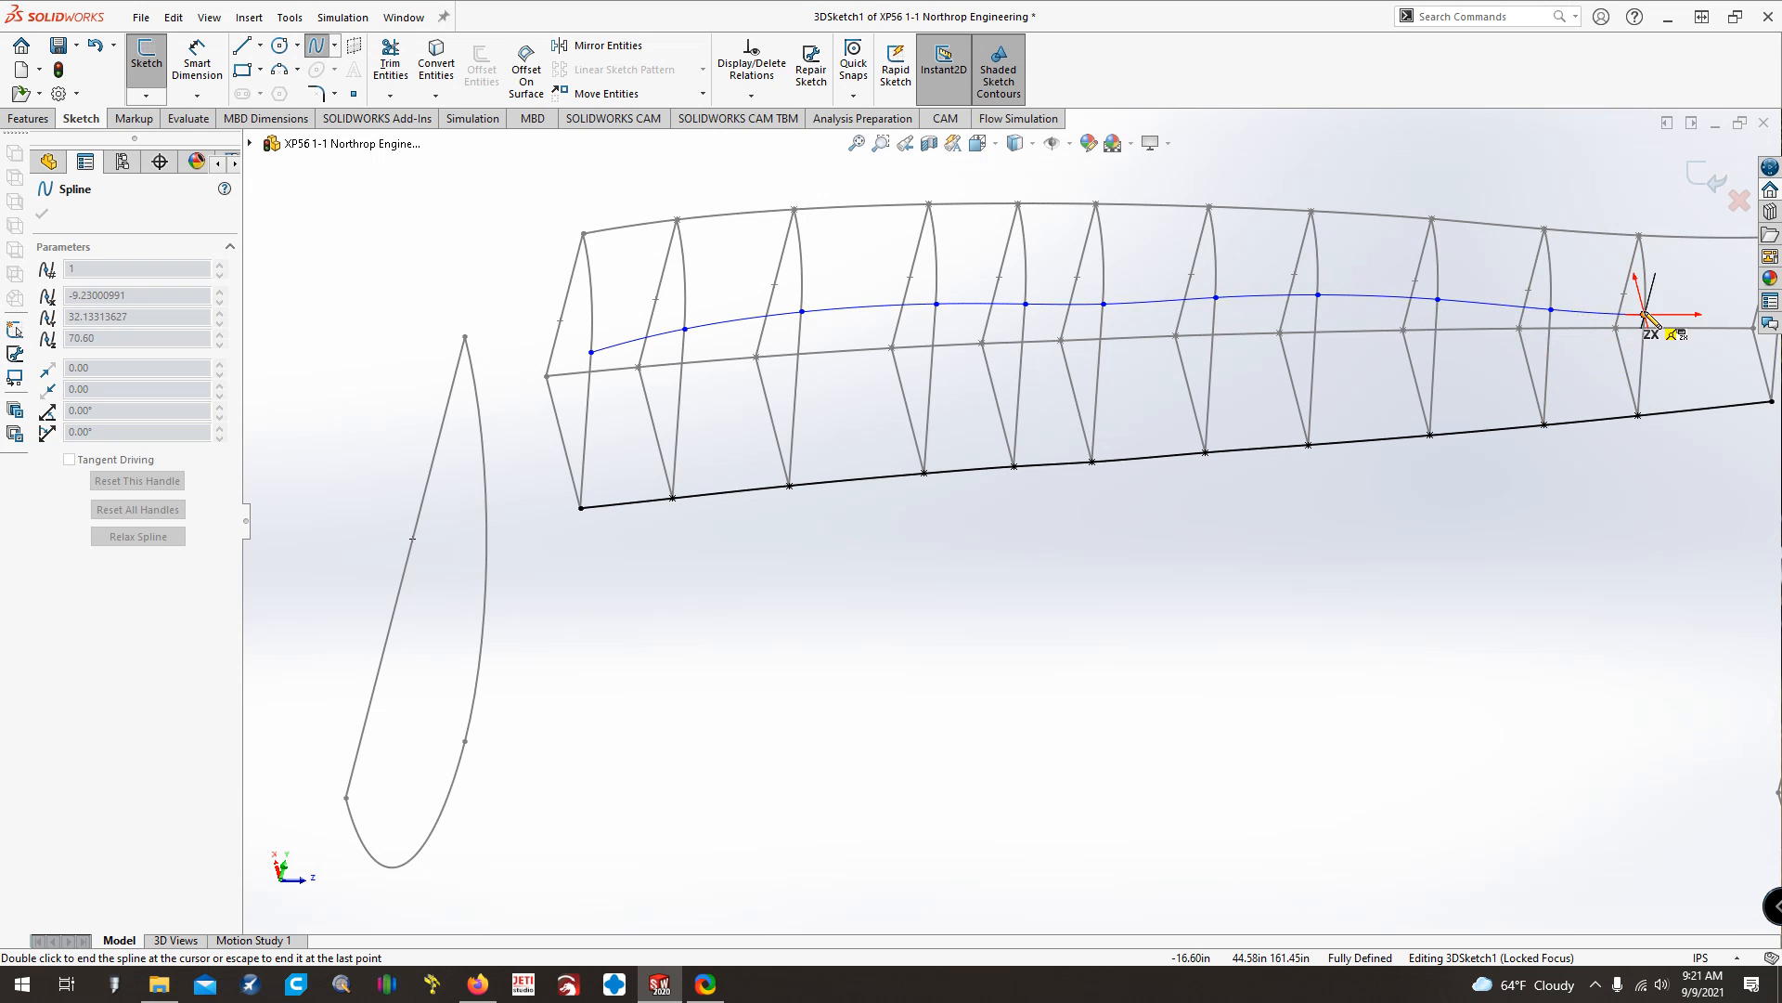
middle_click_drag(1646, 318, 1361, 317, "ctrl")
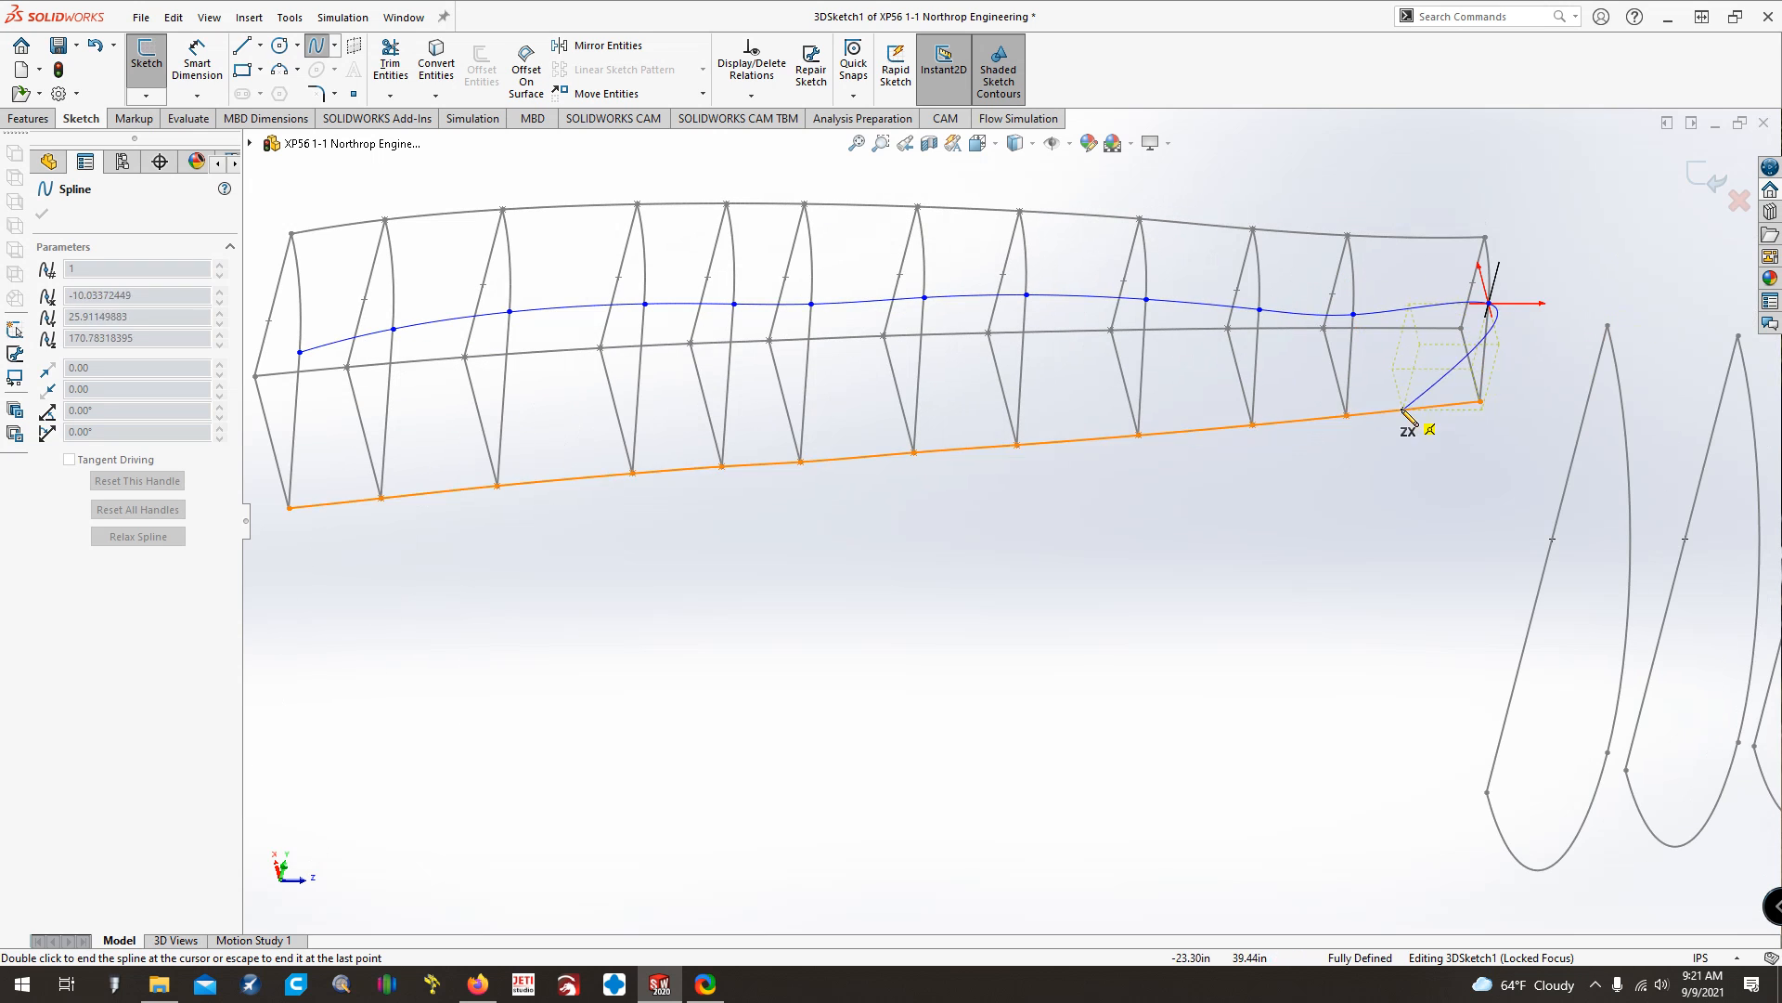
key("Escape")
Check the two outer 3D splines from the side and at a tilted angle and finish the 3D sketch
mouse_move(1239, 486)
middle_mouse_down()
mouse_move(1222, 553)
mouse_move(1147, 558)
middle_mouse_up()
key("ctrl+3")
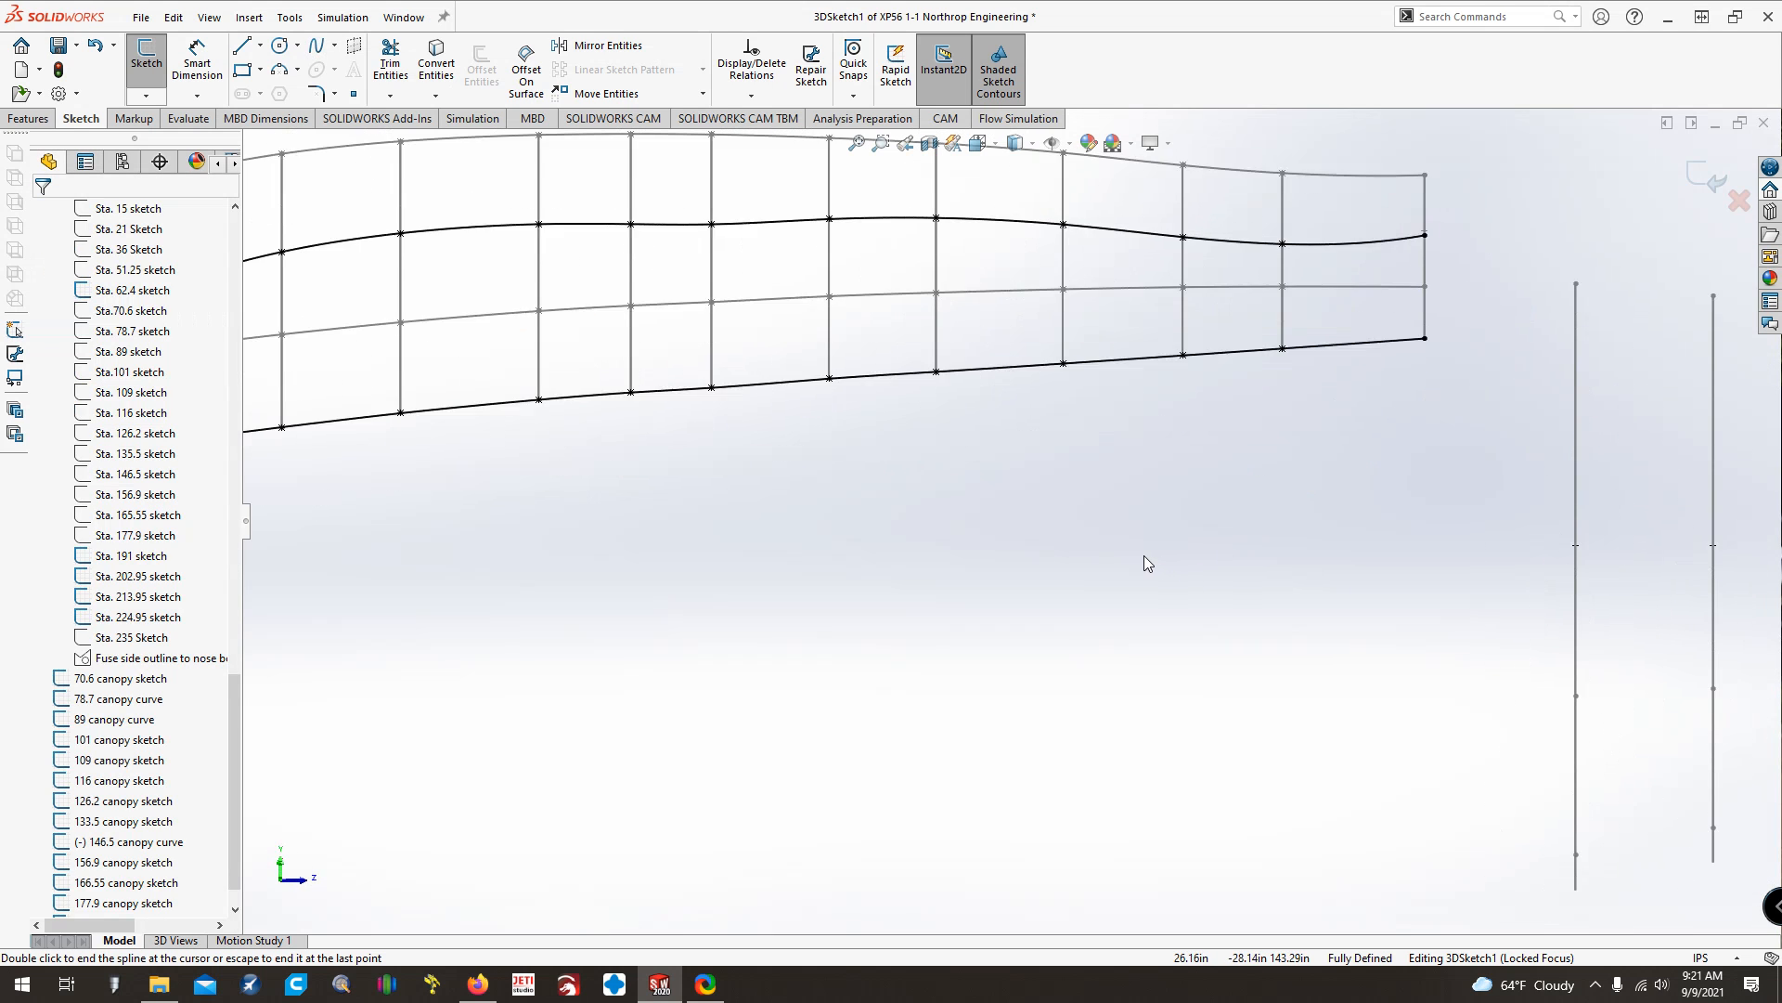
scroll(993, 574, "down", 1)
scroll(993, 574, "up", 2)
scroll(992, 573, "up", 2)
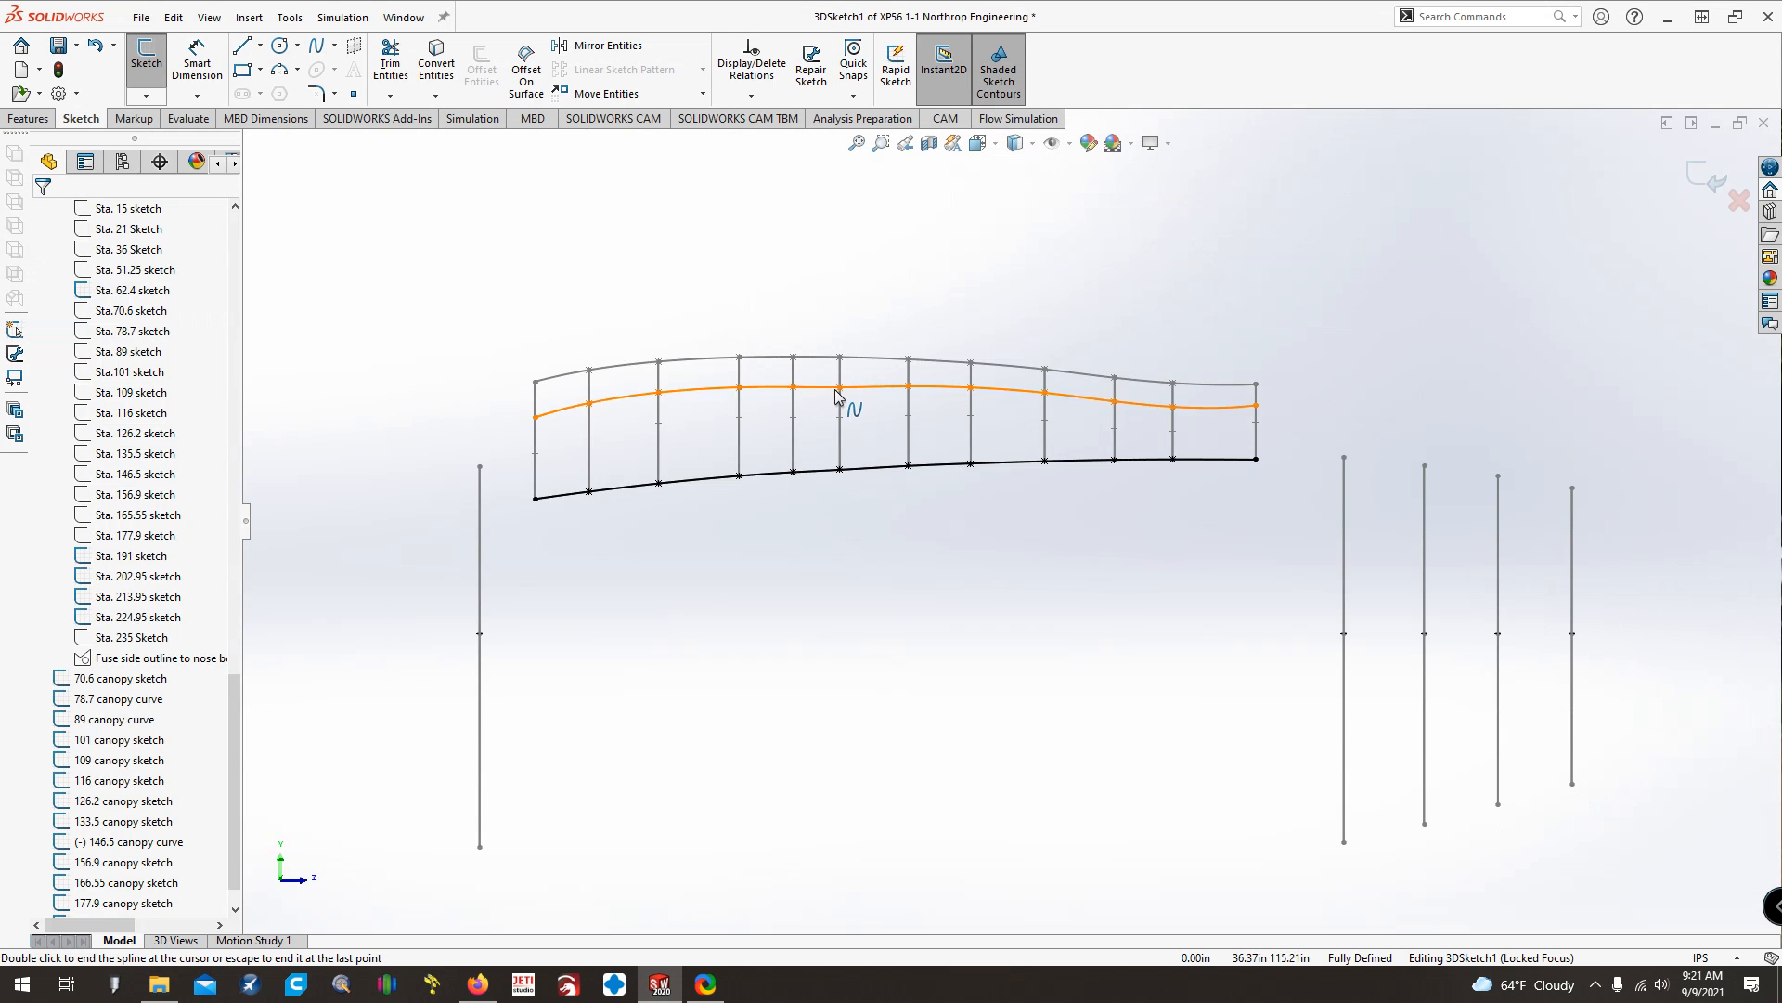
key("f")
scroll(823, 401, "down", 4)
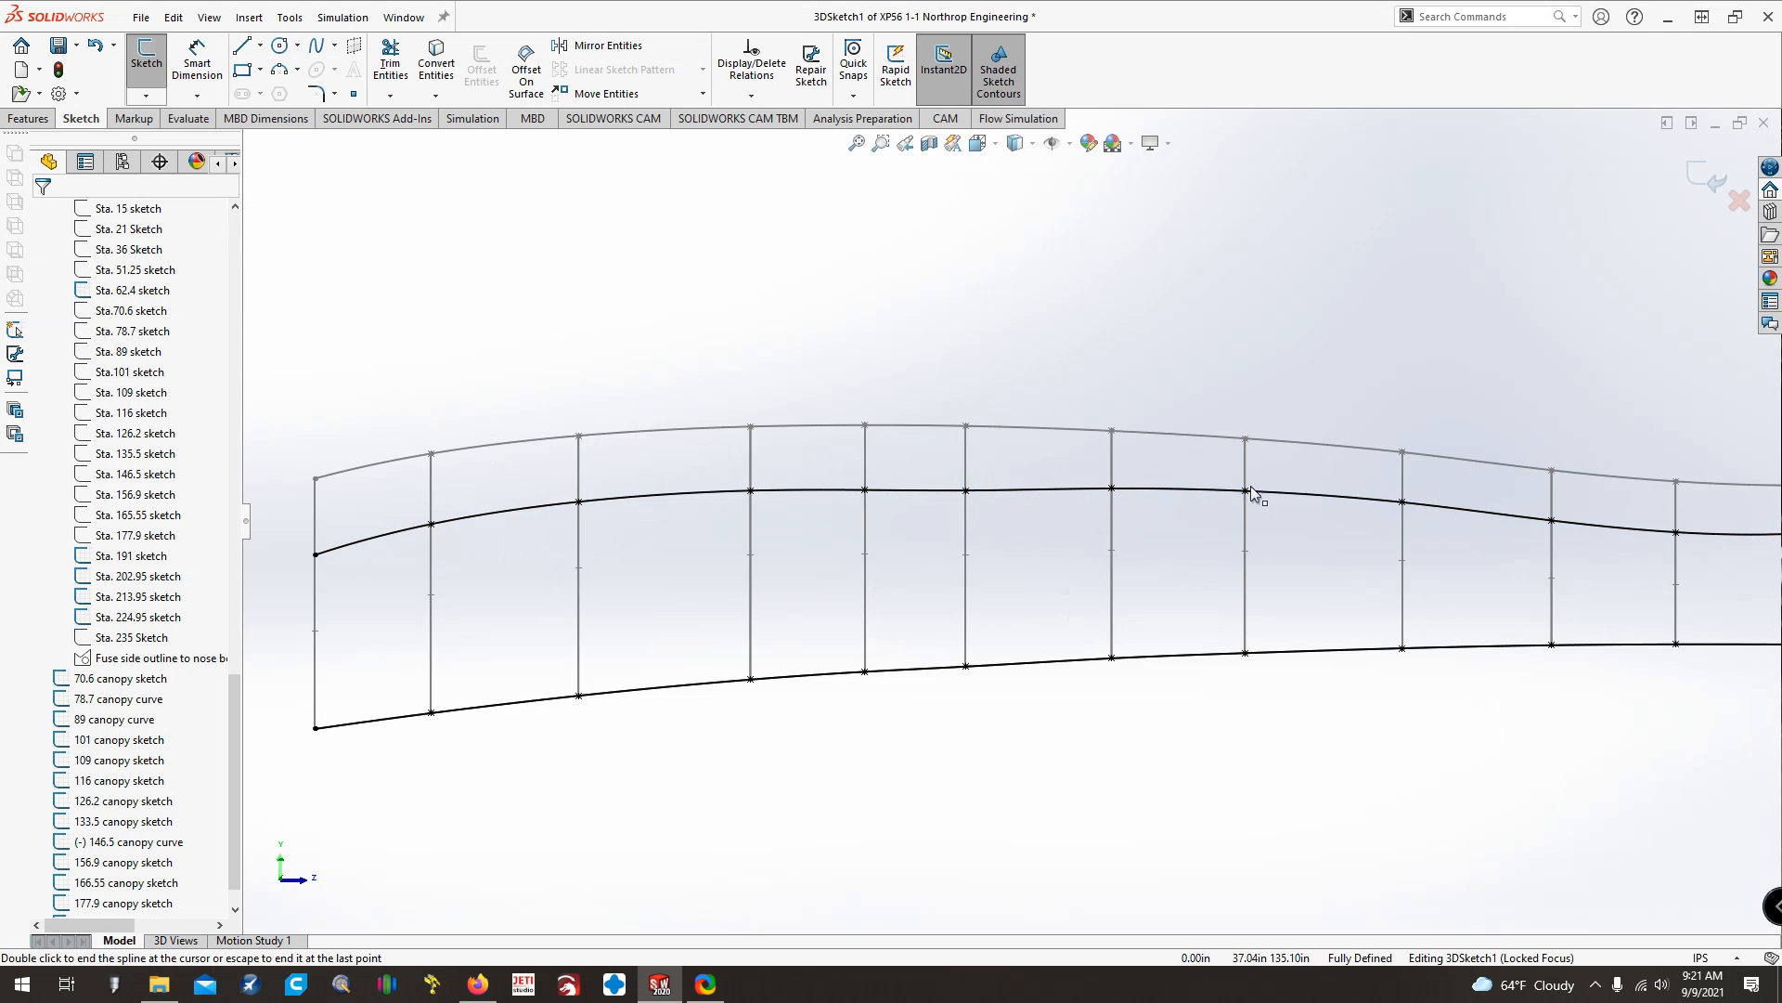
scroll(1112, 572, "up", 1)
scroll(1112, 572, "up", 2)
mouse_move(1050, 520)
middle_mouse_down()
mouse_move(951, 613)
mouse_move(962, 652)
middle_mouse_up()
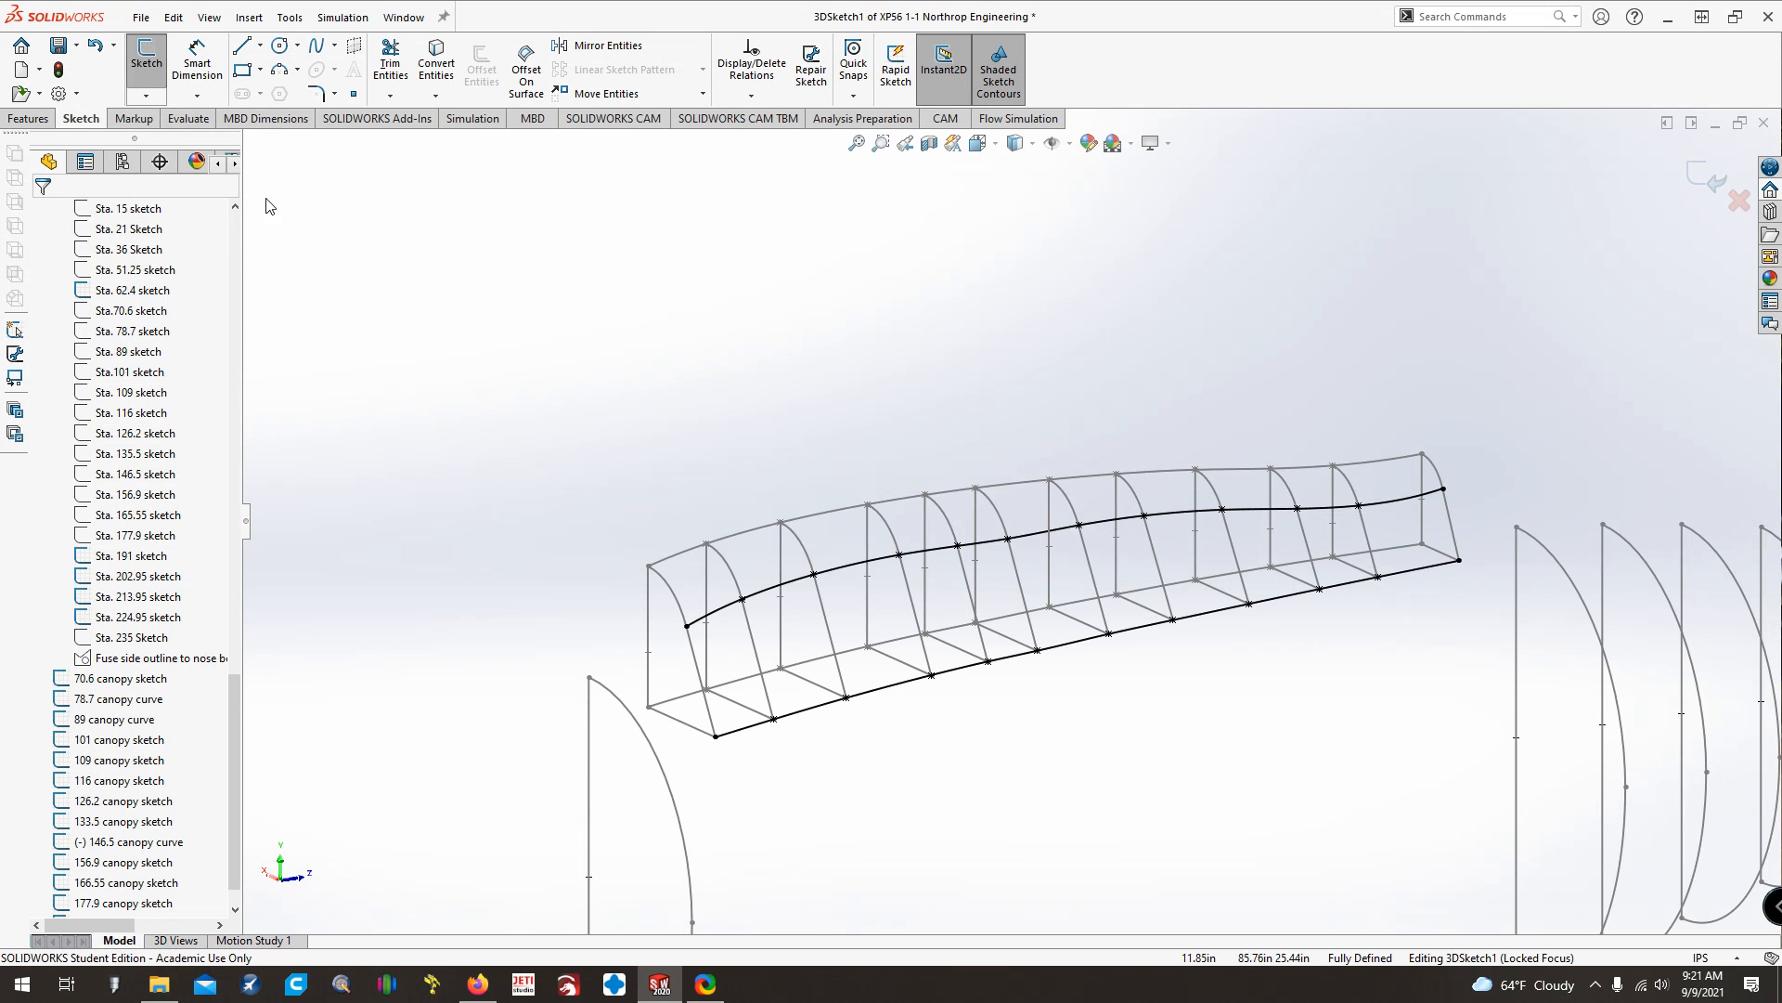
left_click(148, 96)
left_click(143, 120)
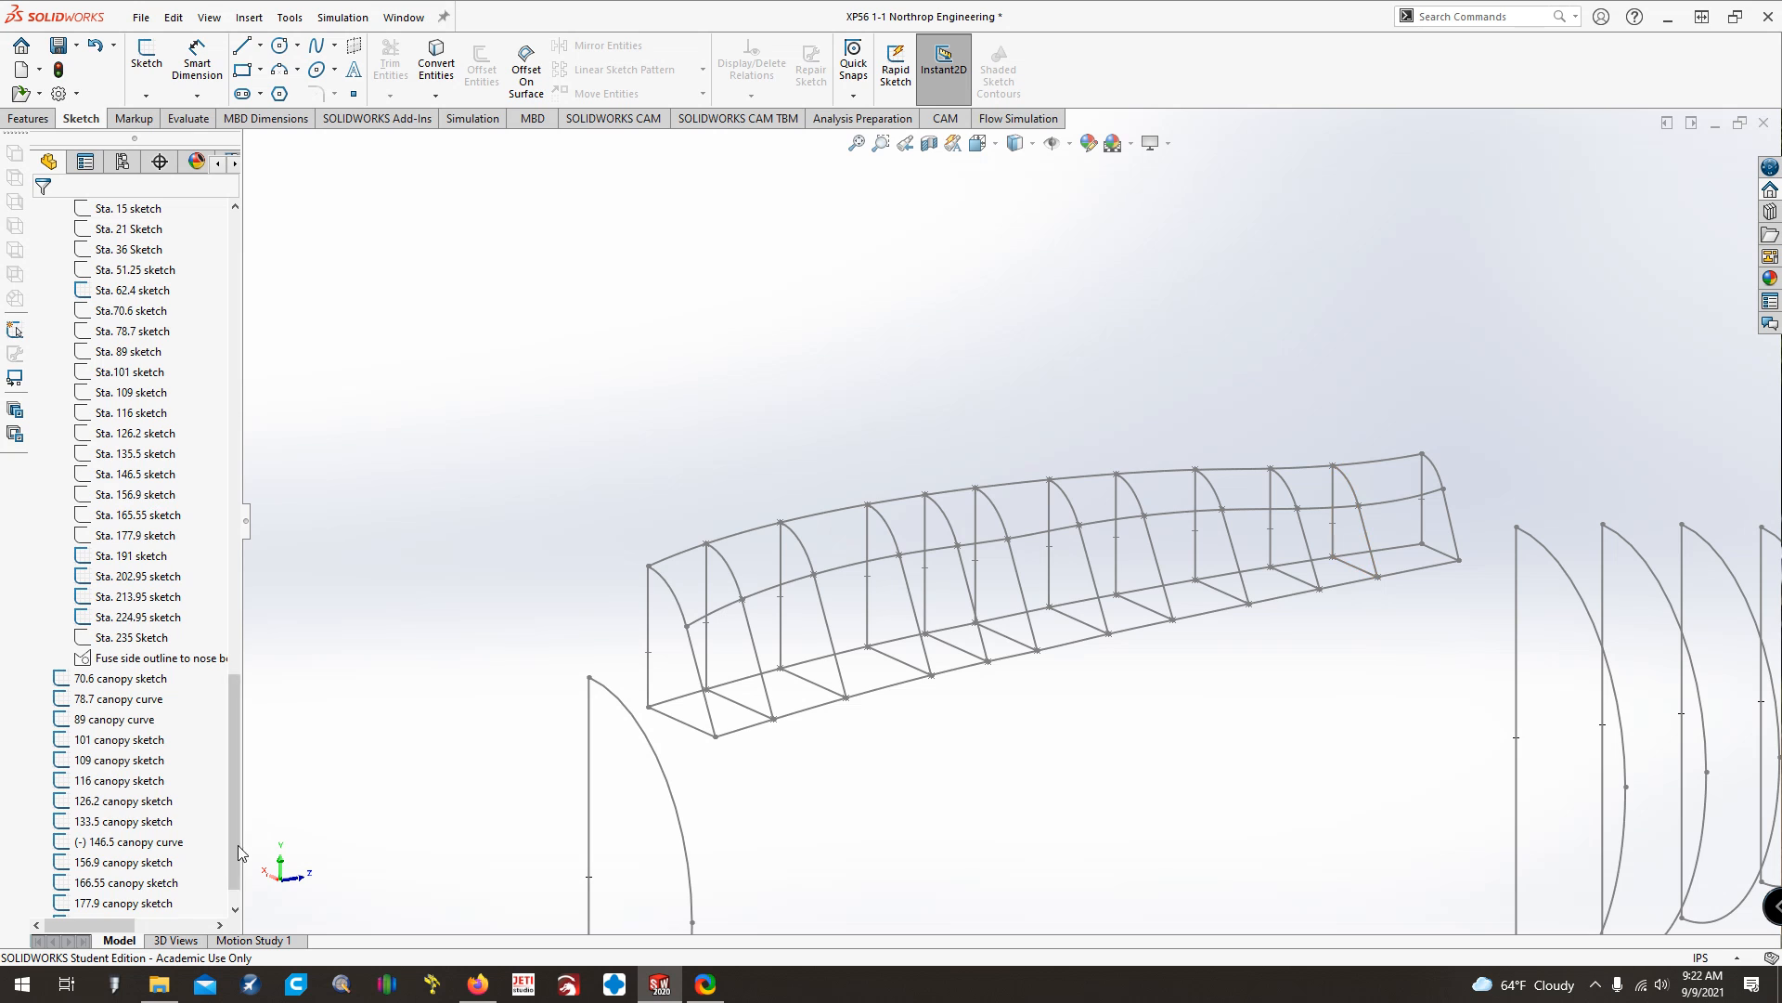
Start a lofted boss and add the 70.6, 78.7, 89, 101, 109 and 116 canopy profiles in order
scroll(239, 852, "down", 2)
left_click(28, 119)
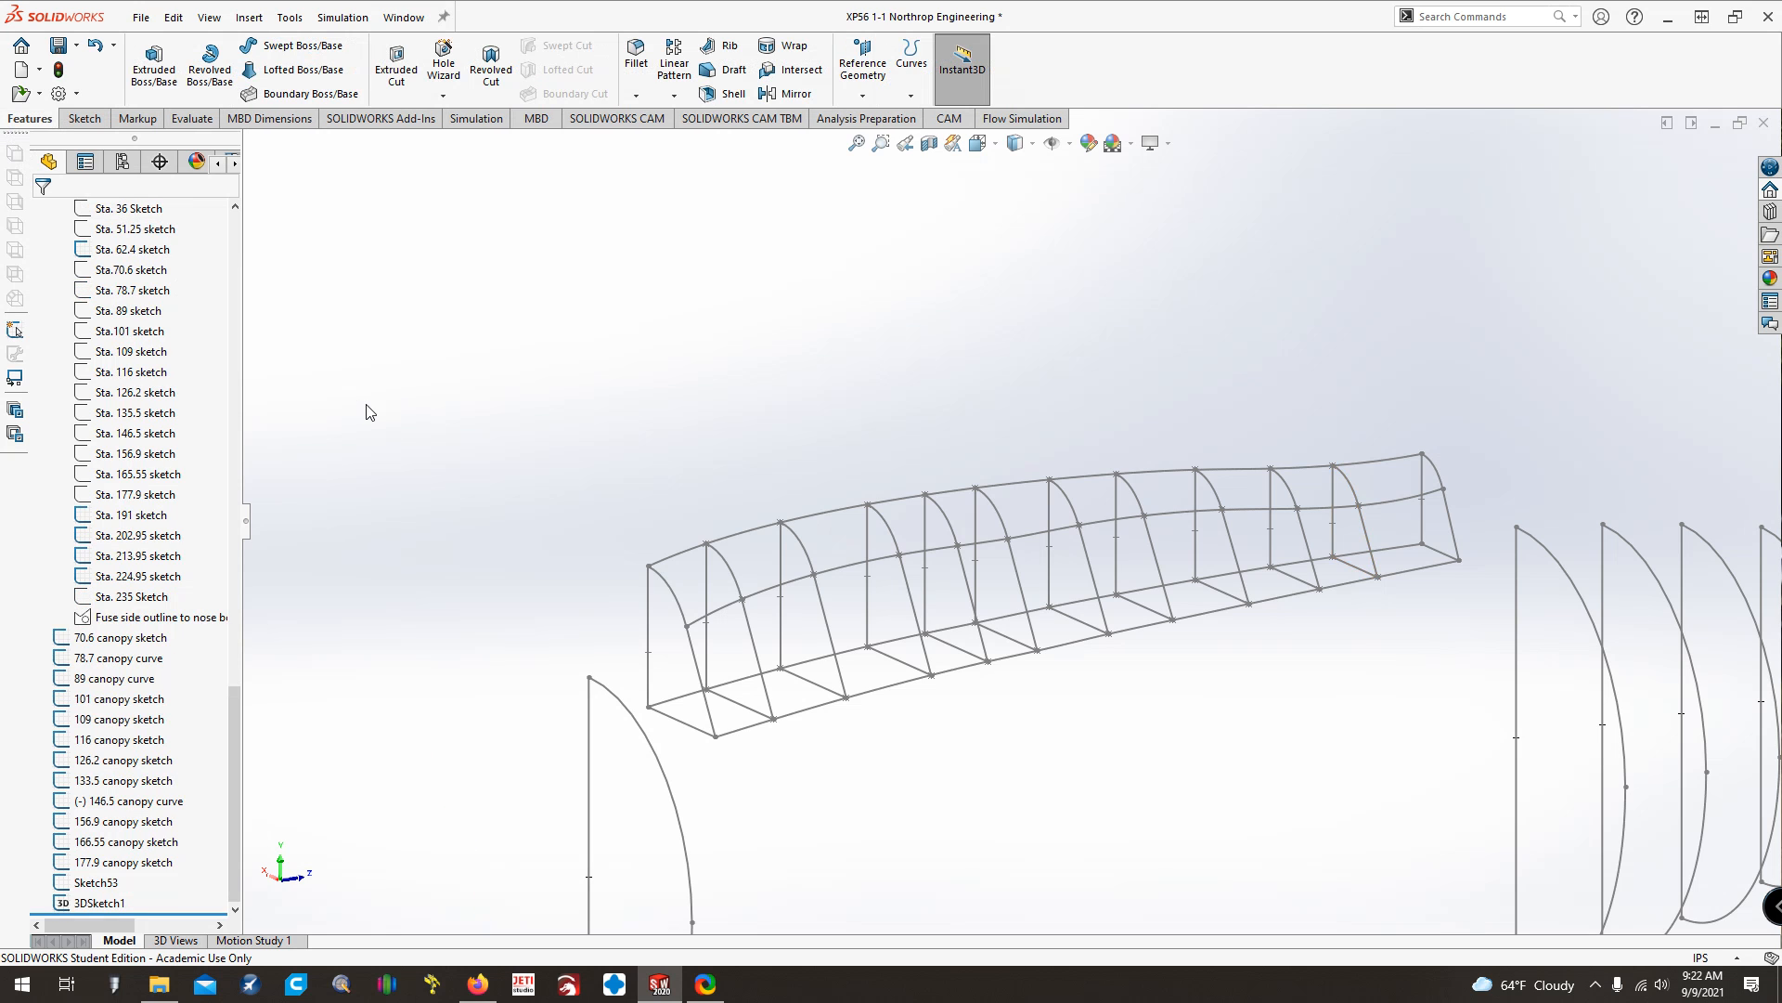
left_click(293, 69)
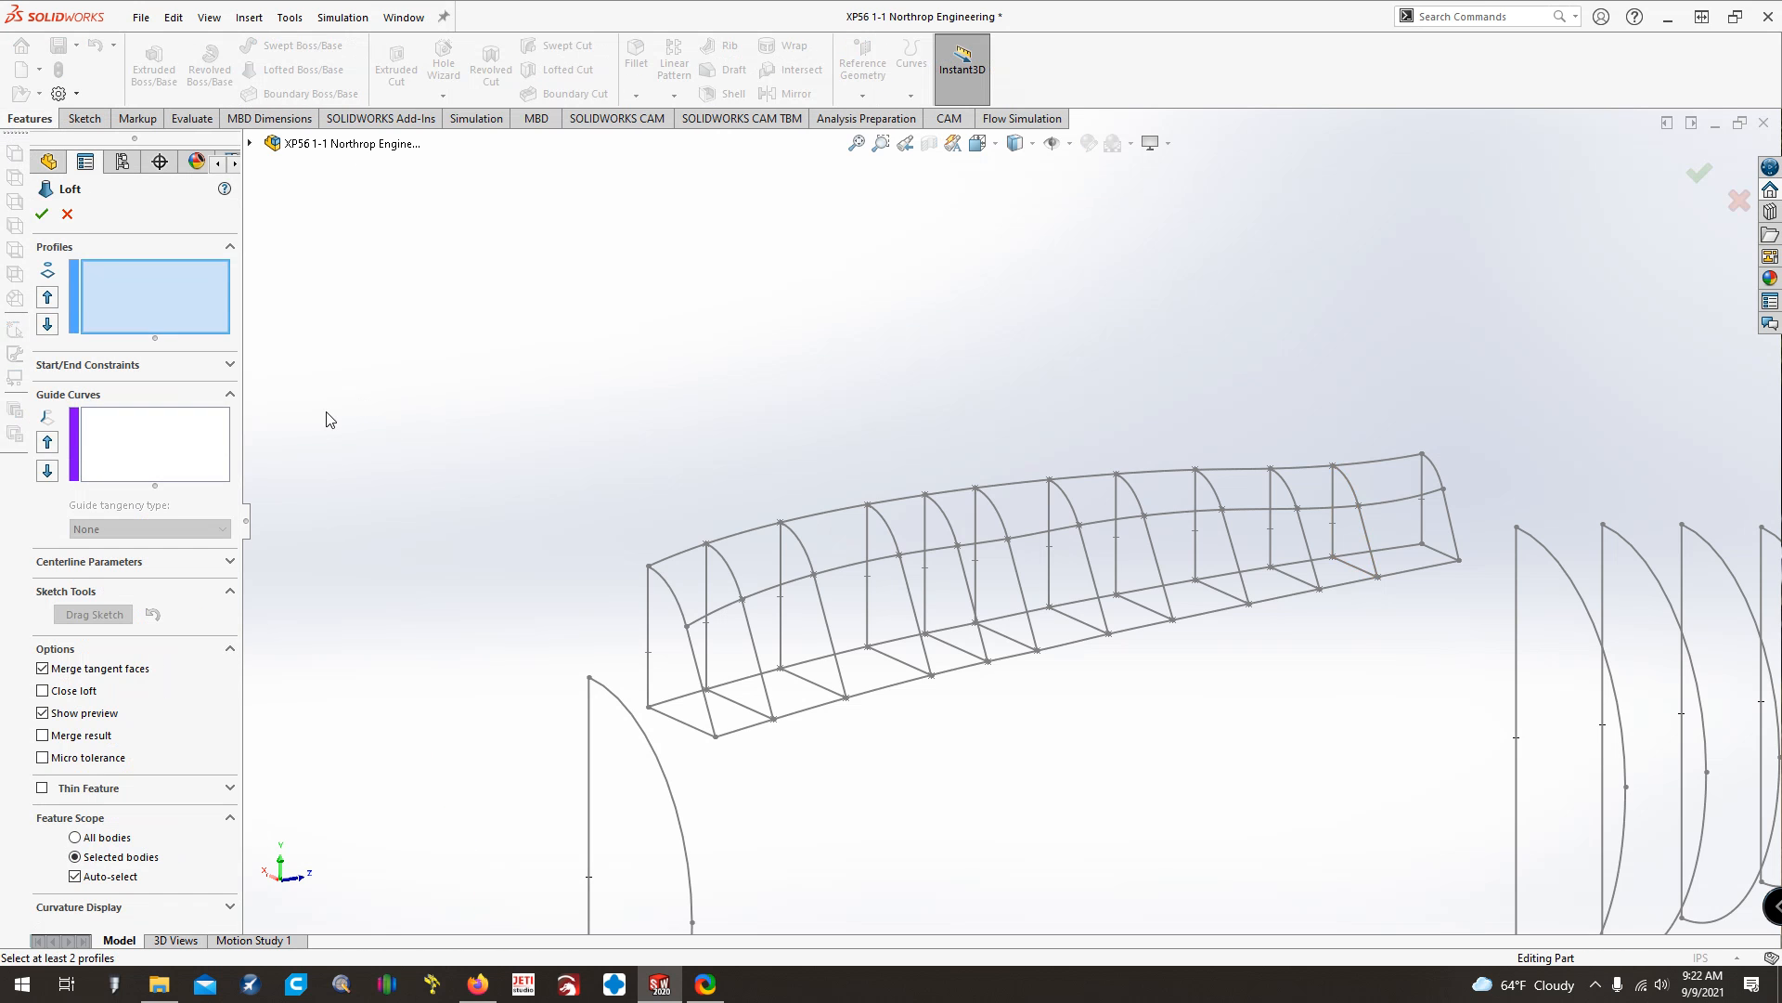
left_click(700, 675)
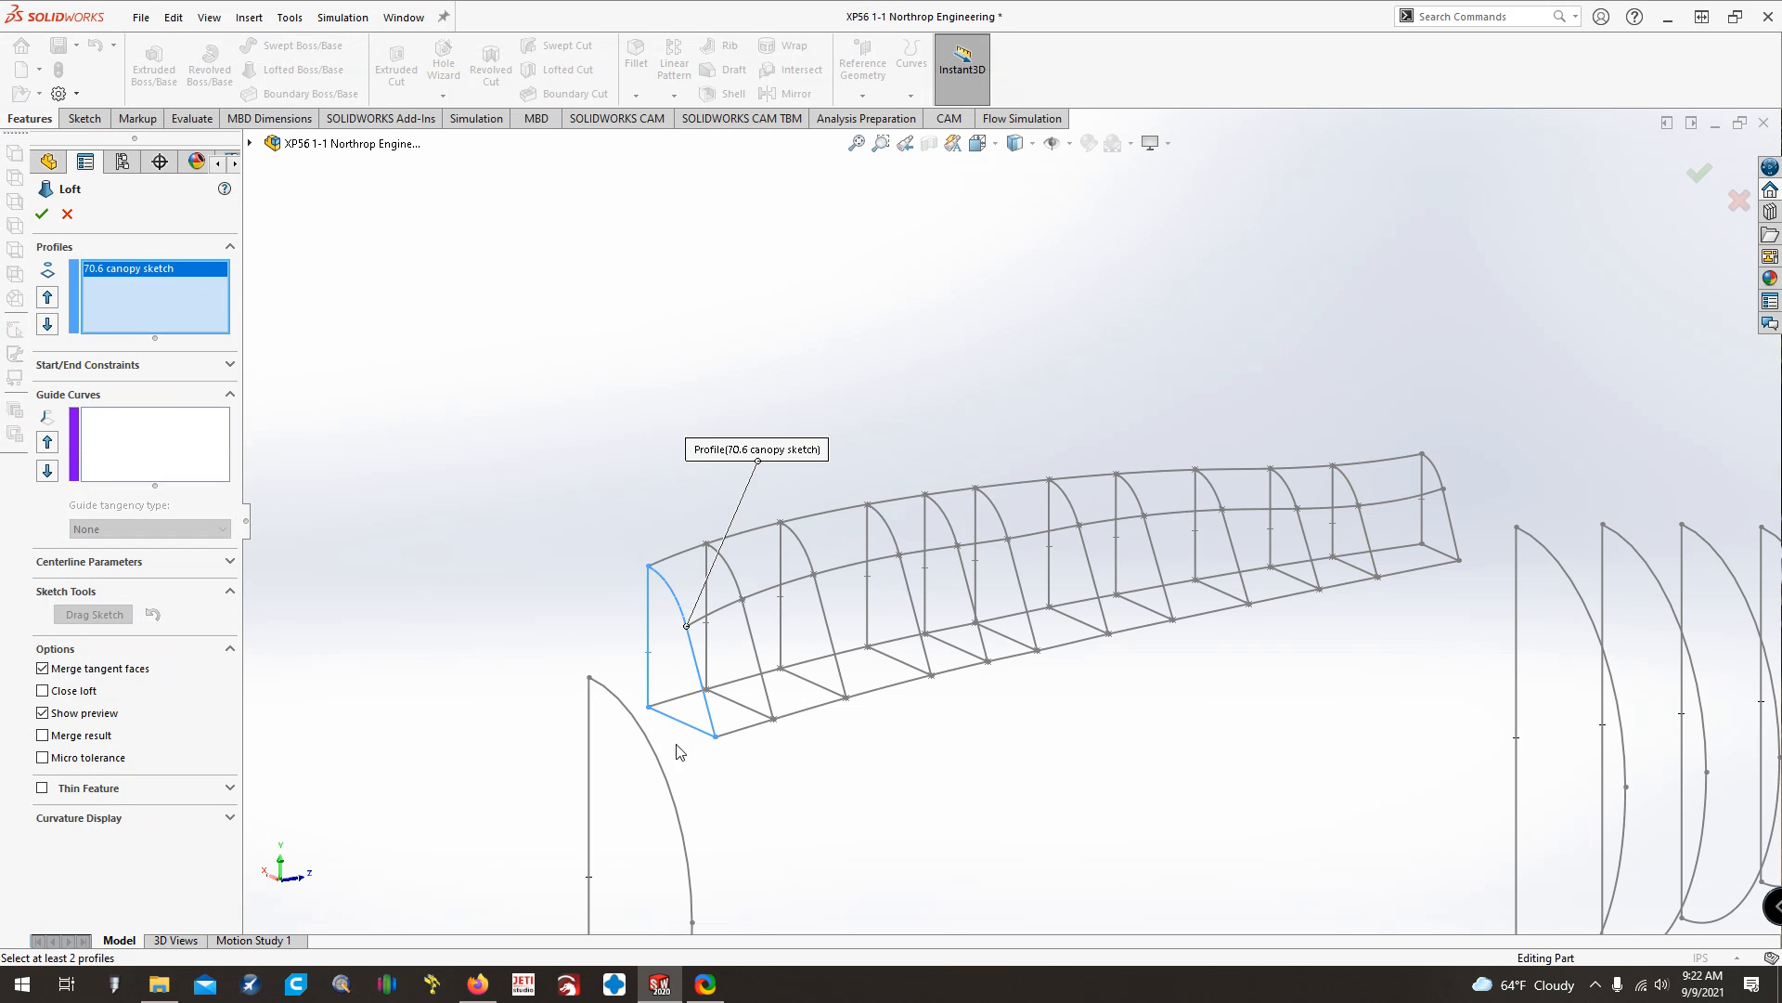
left_click(754, 650)
left_click(832, 639)
left_click(914, 609)
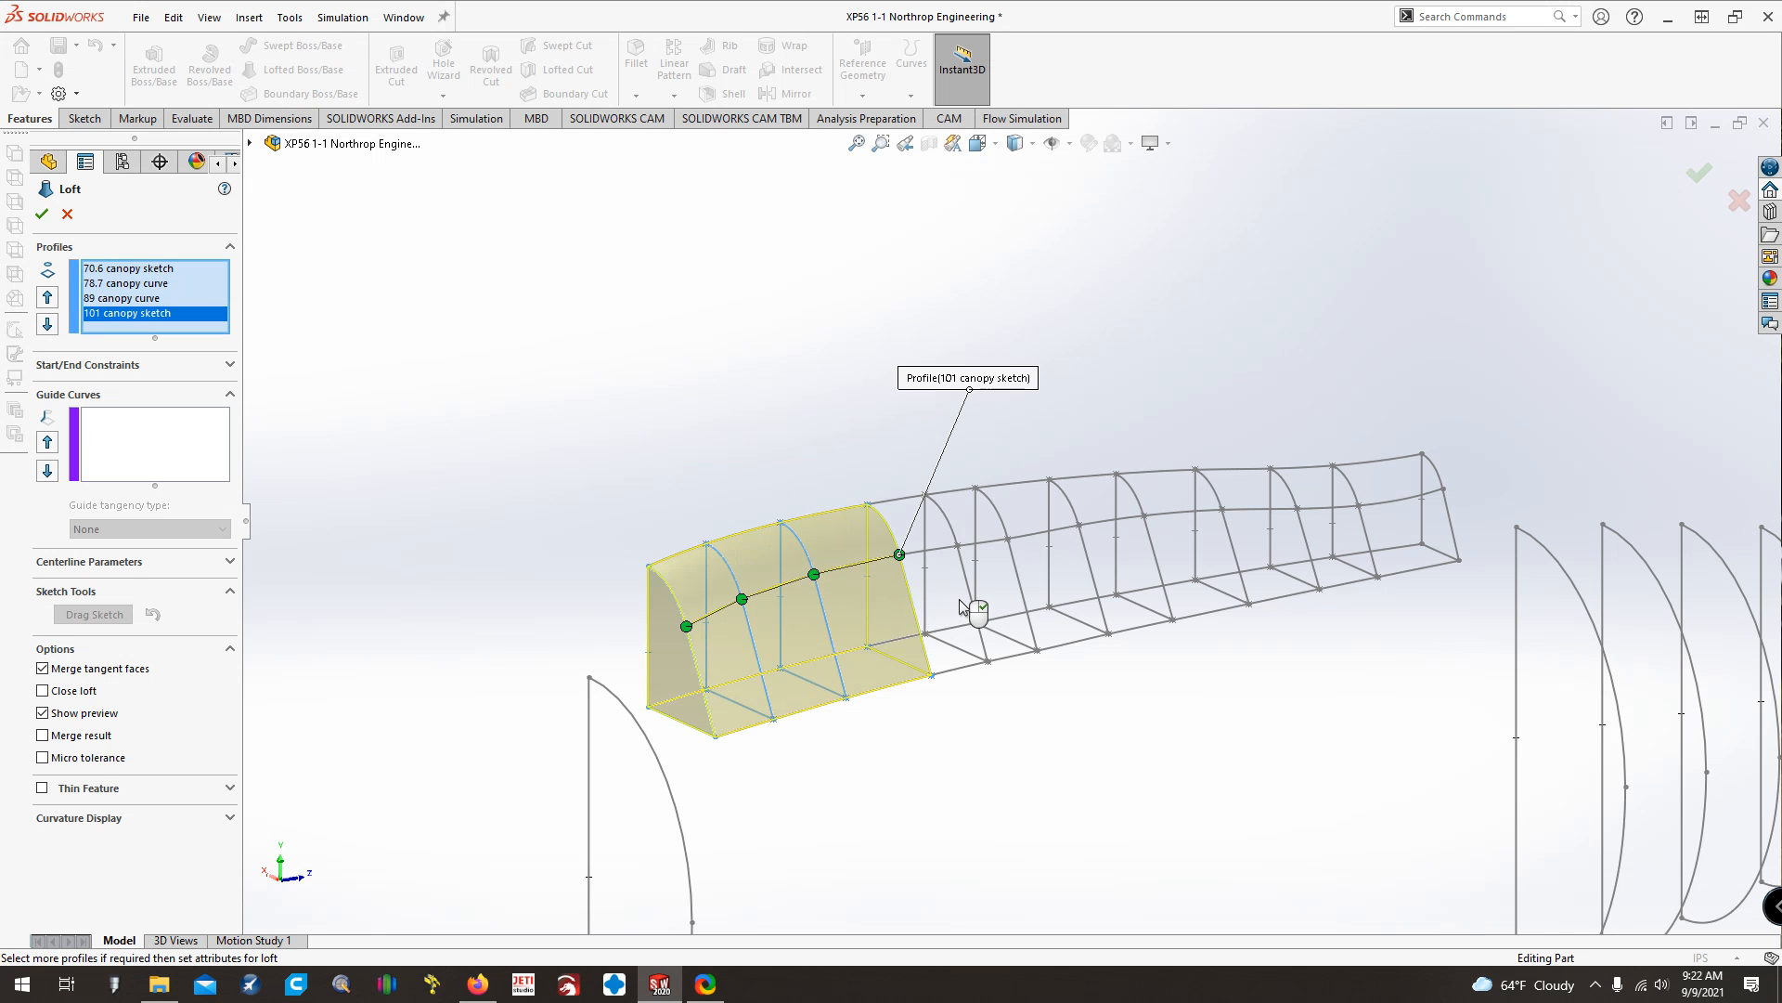
left_click(972, 599)
left_click(1025, 587)
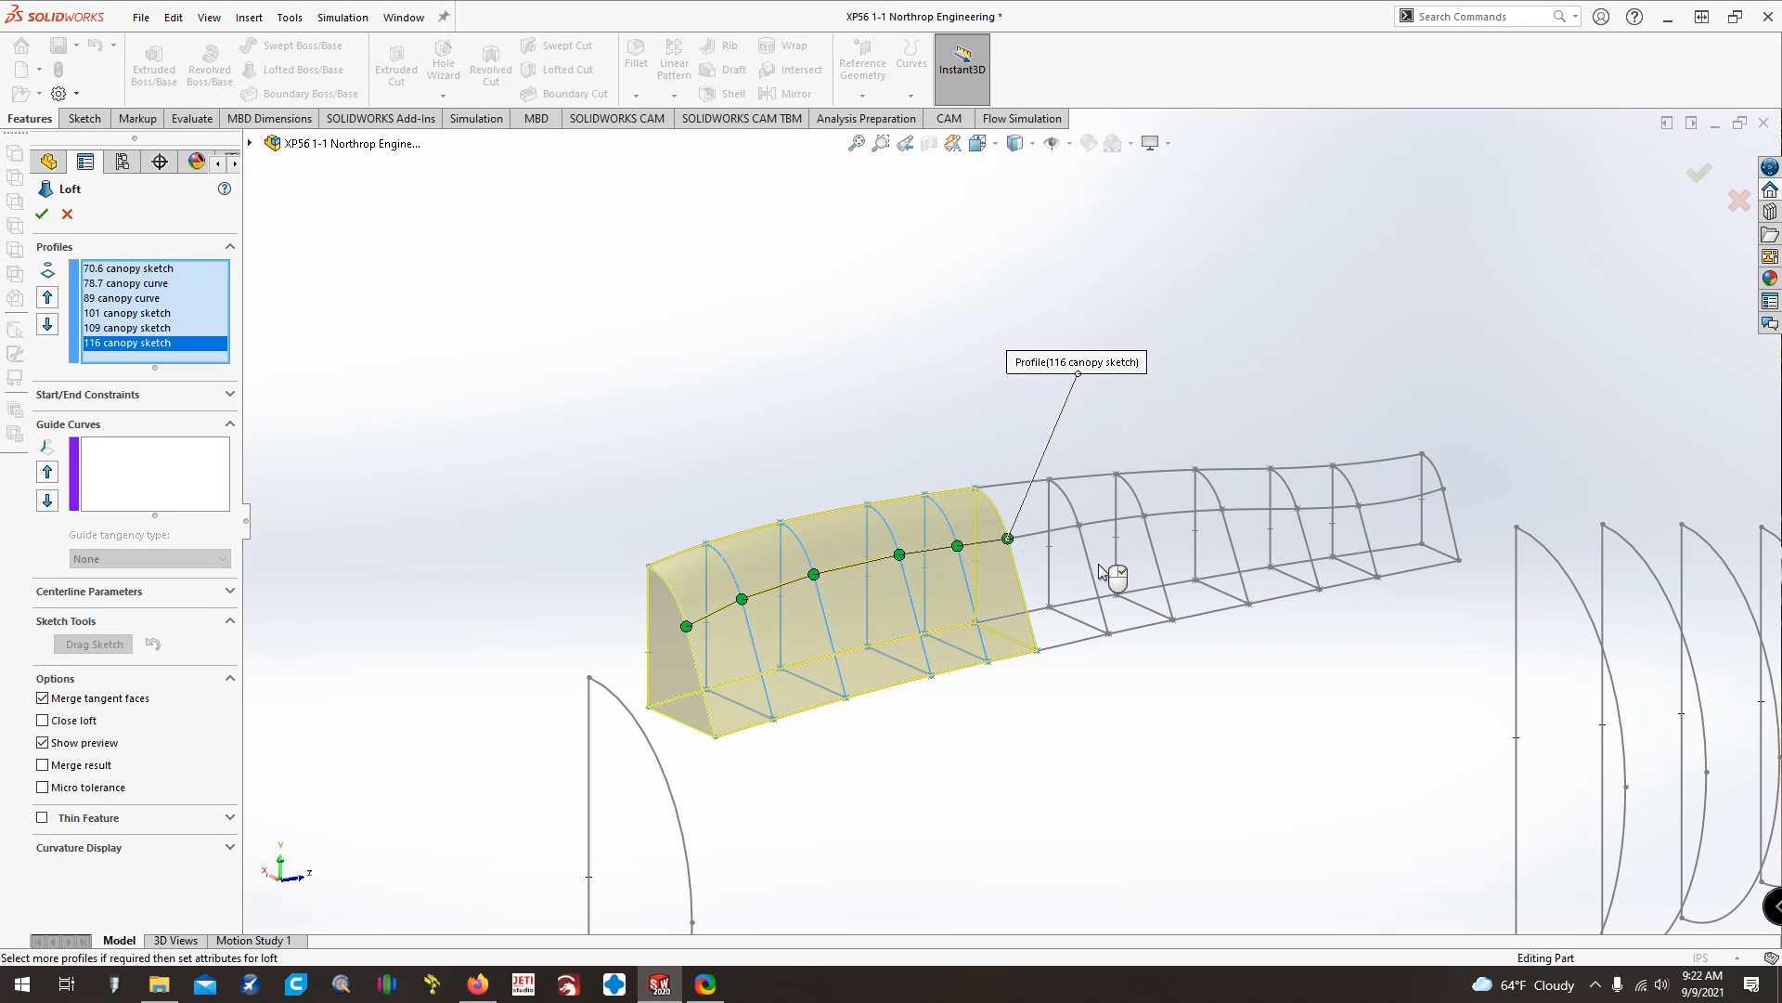
Add the 126.2, 133.5, 146.5, 156.9, 166.55 and 177.9 canopy profiles to the loft in order
left_click(1093, 575)
left_click(1161, 561)
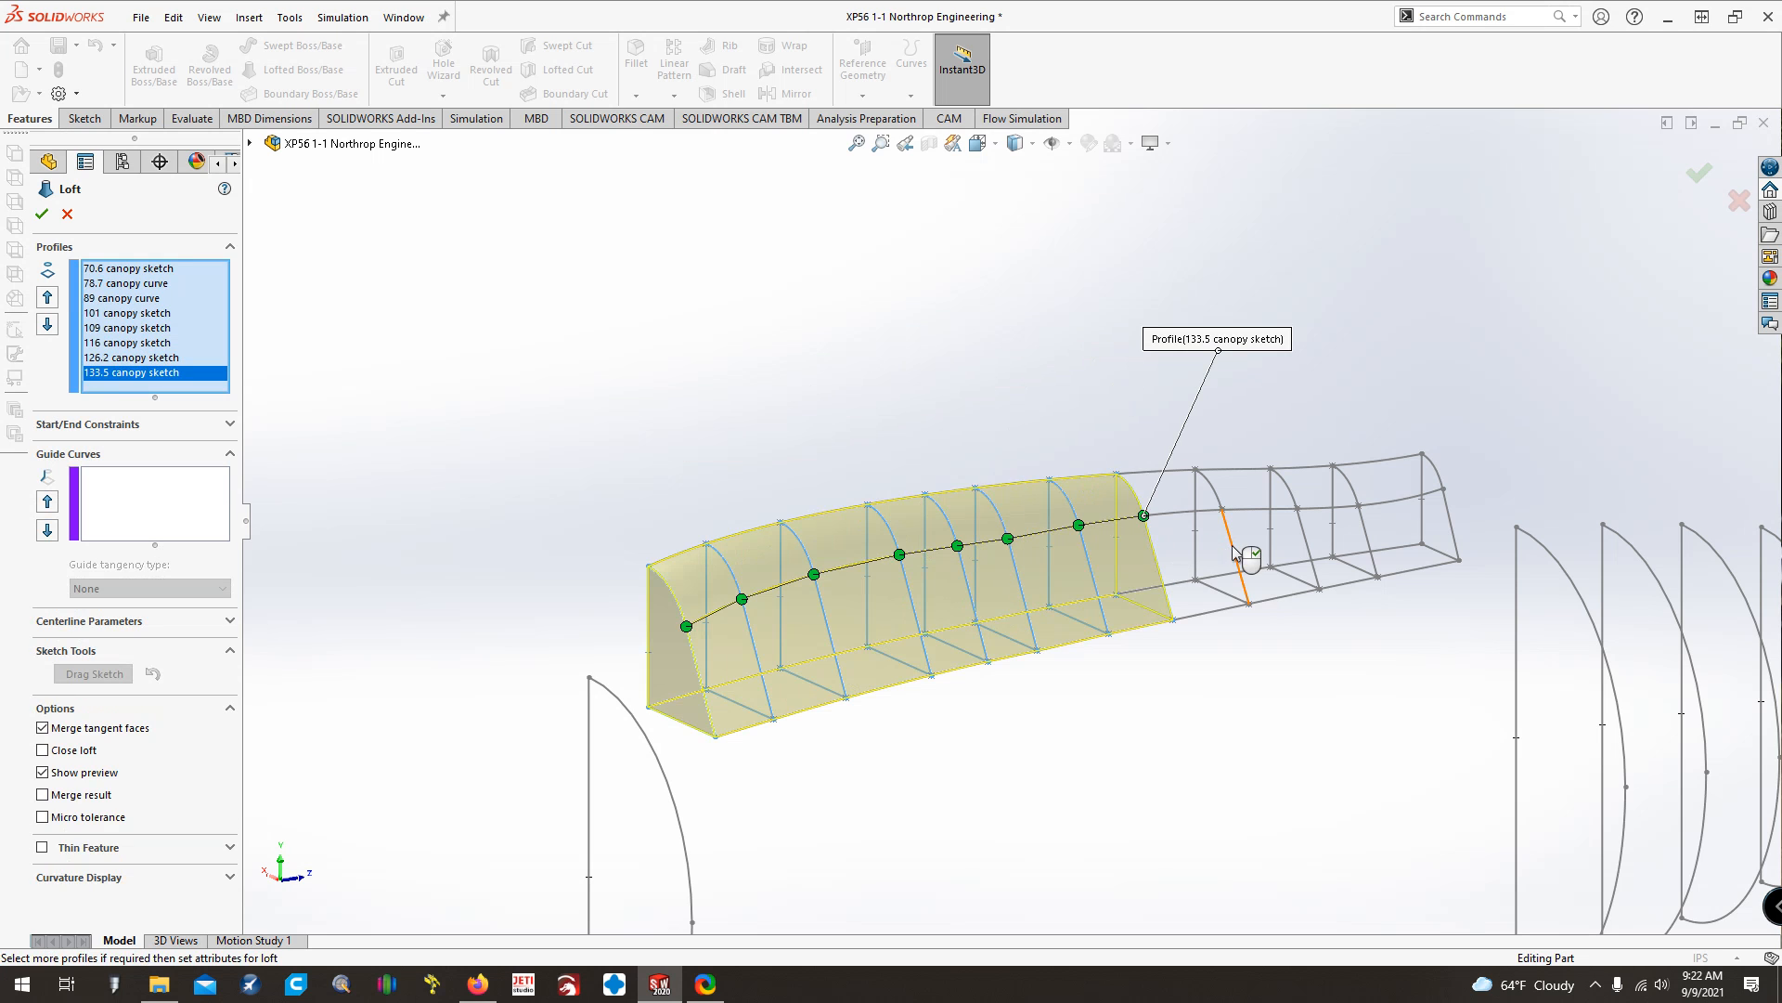
left_click(1240, 557)
left_click(1313, 550)
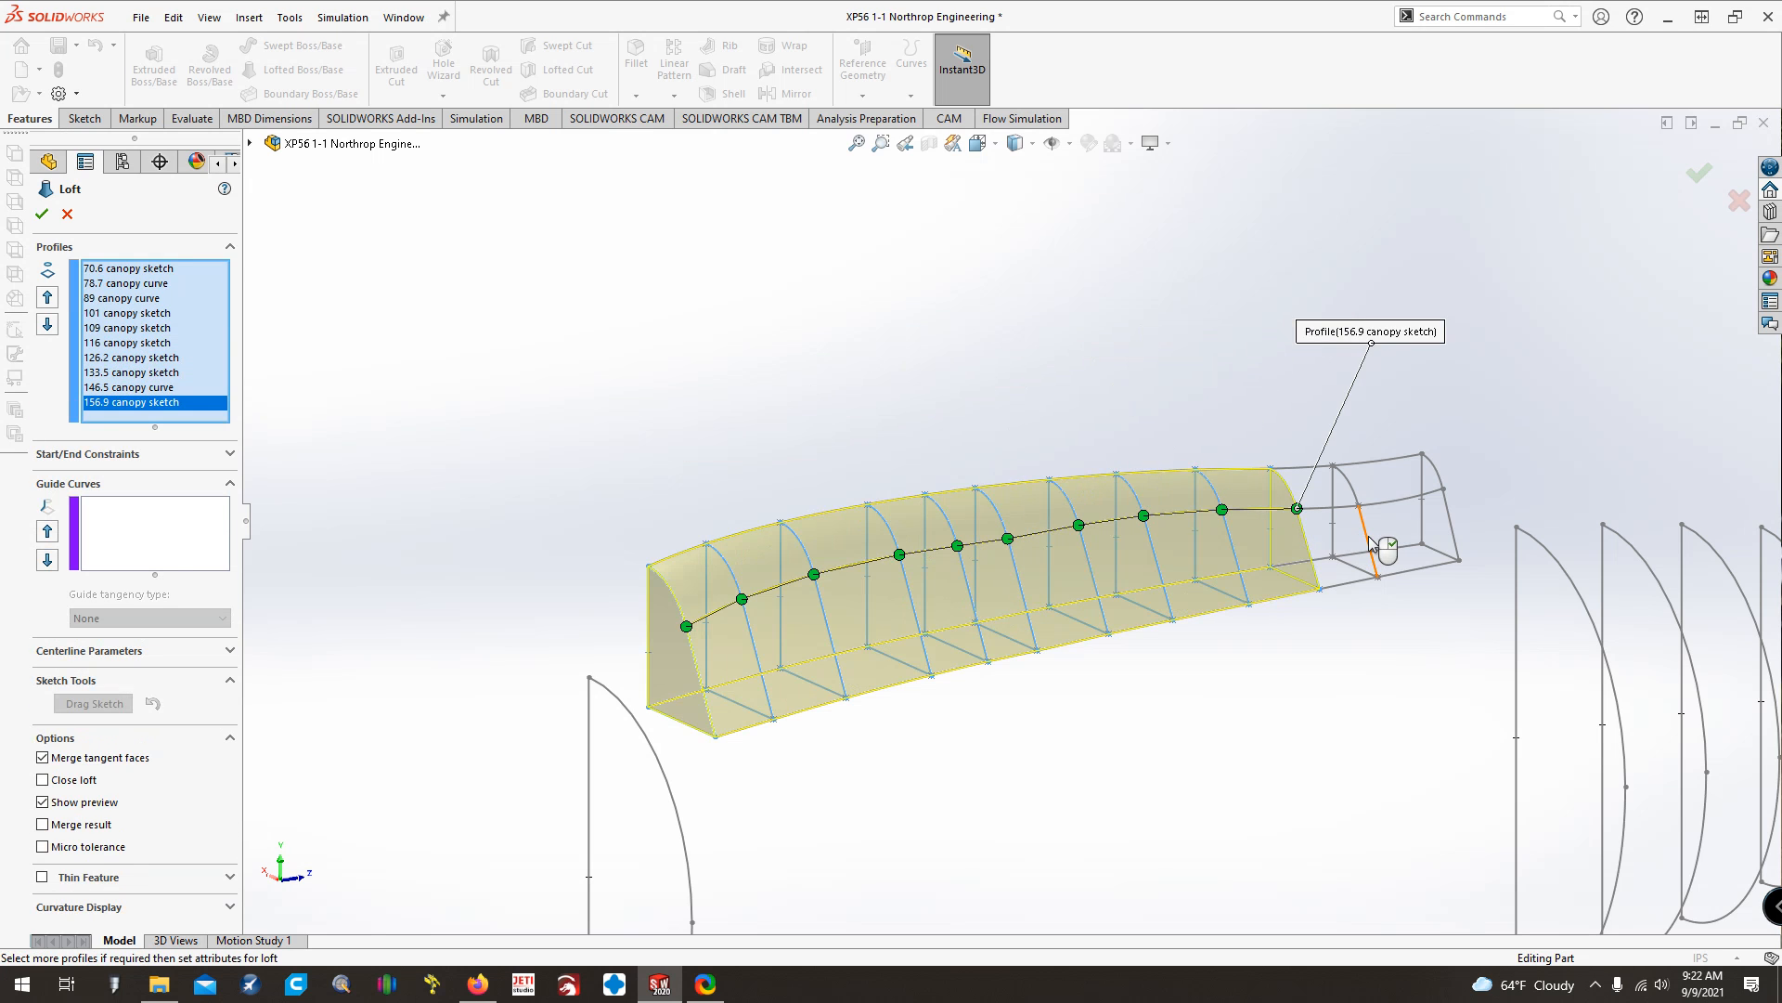
left_click(1434, 531)
left_click(1451, 522)
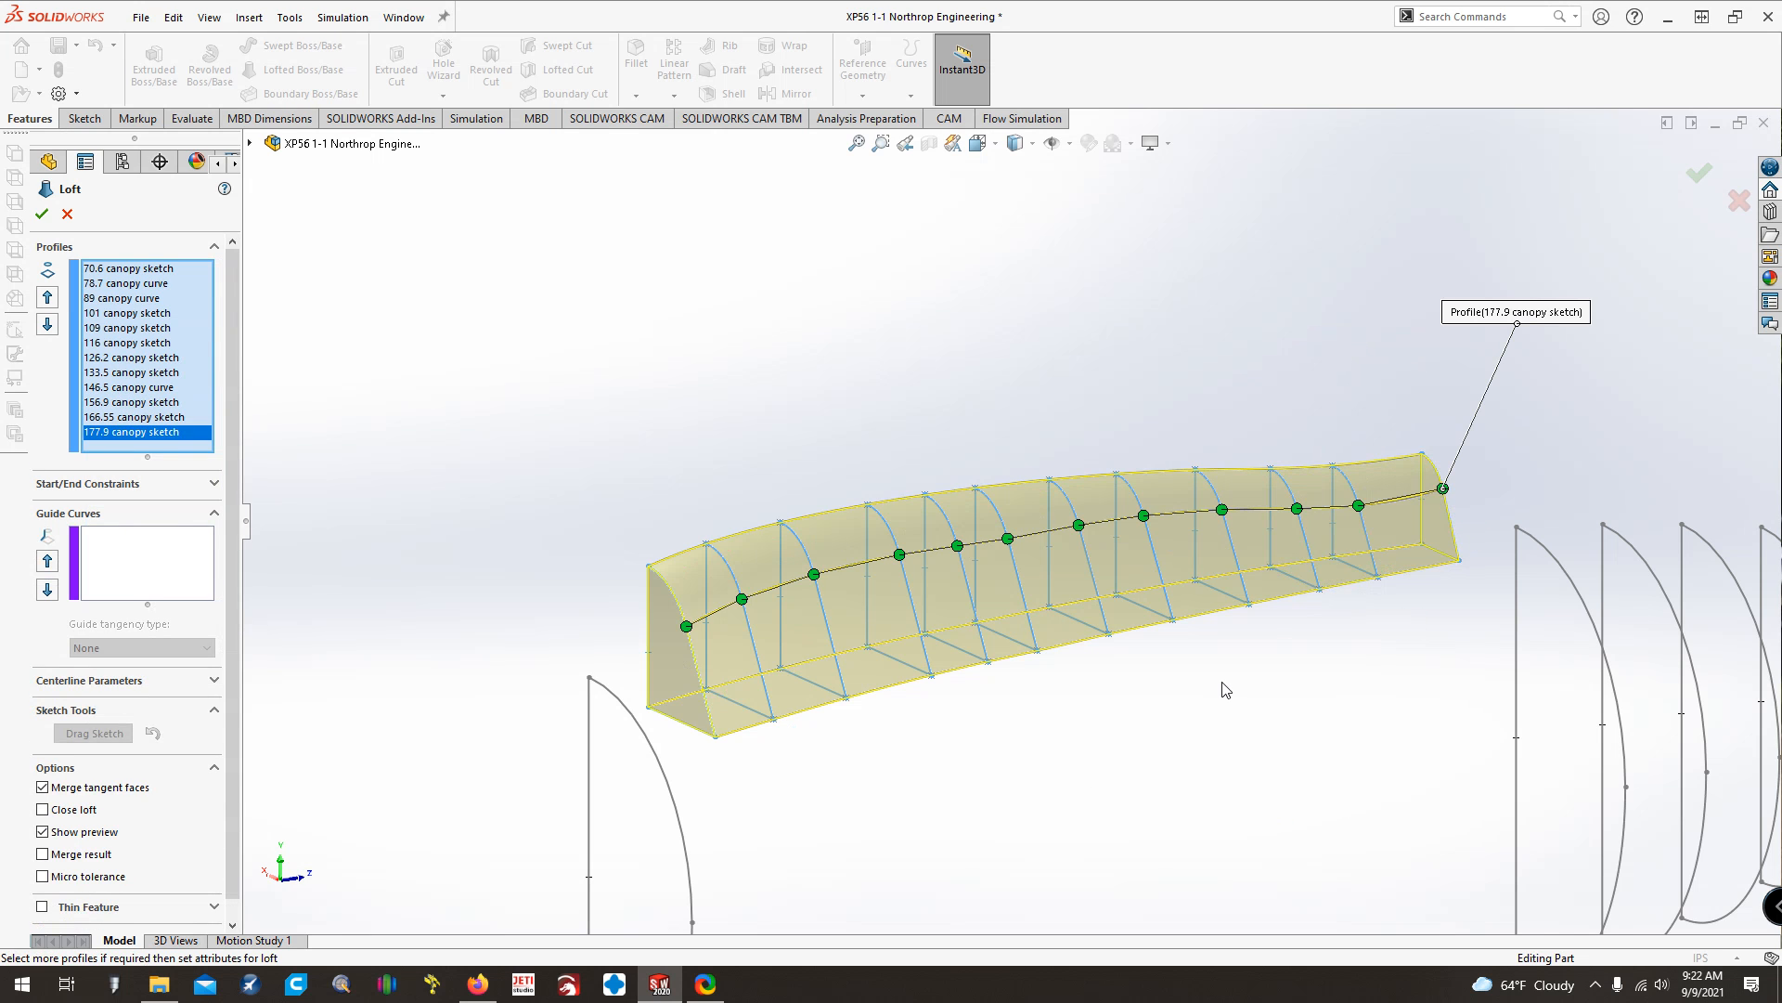
Examine the canopy loft preview through all twelve profiles from the side and at an angle
right_click_drag(1223, 683, 1154, 675)
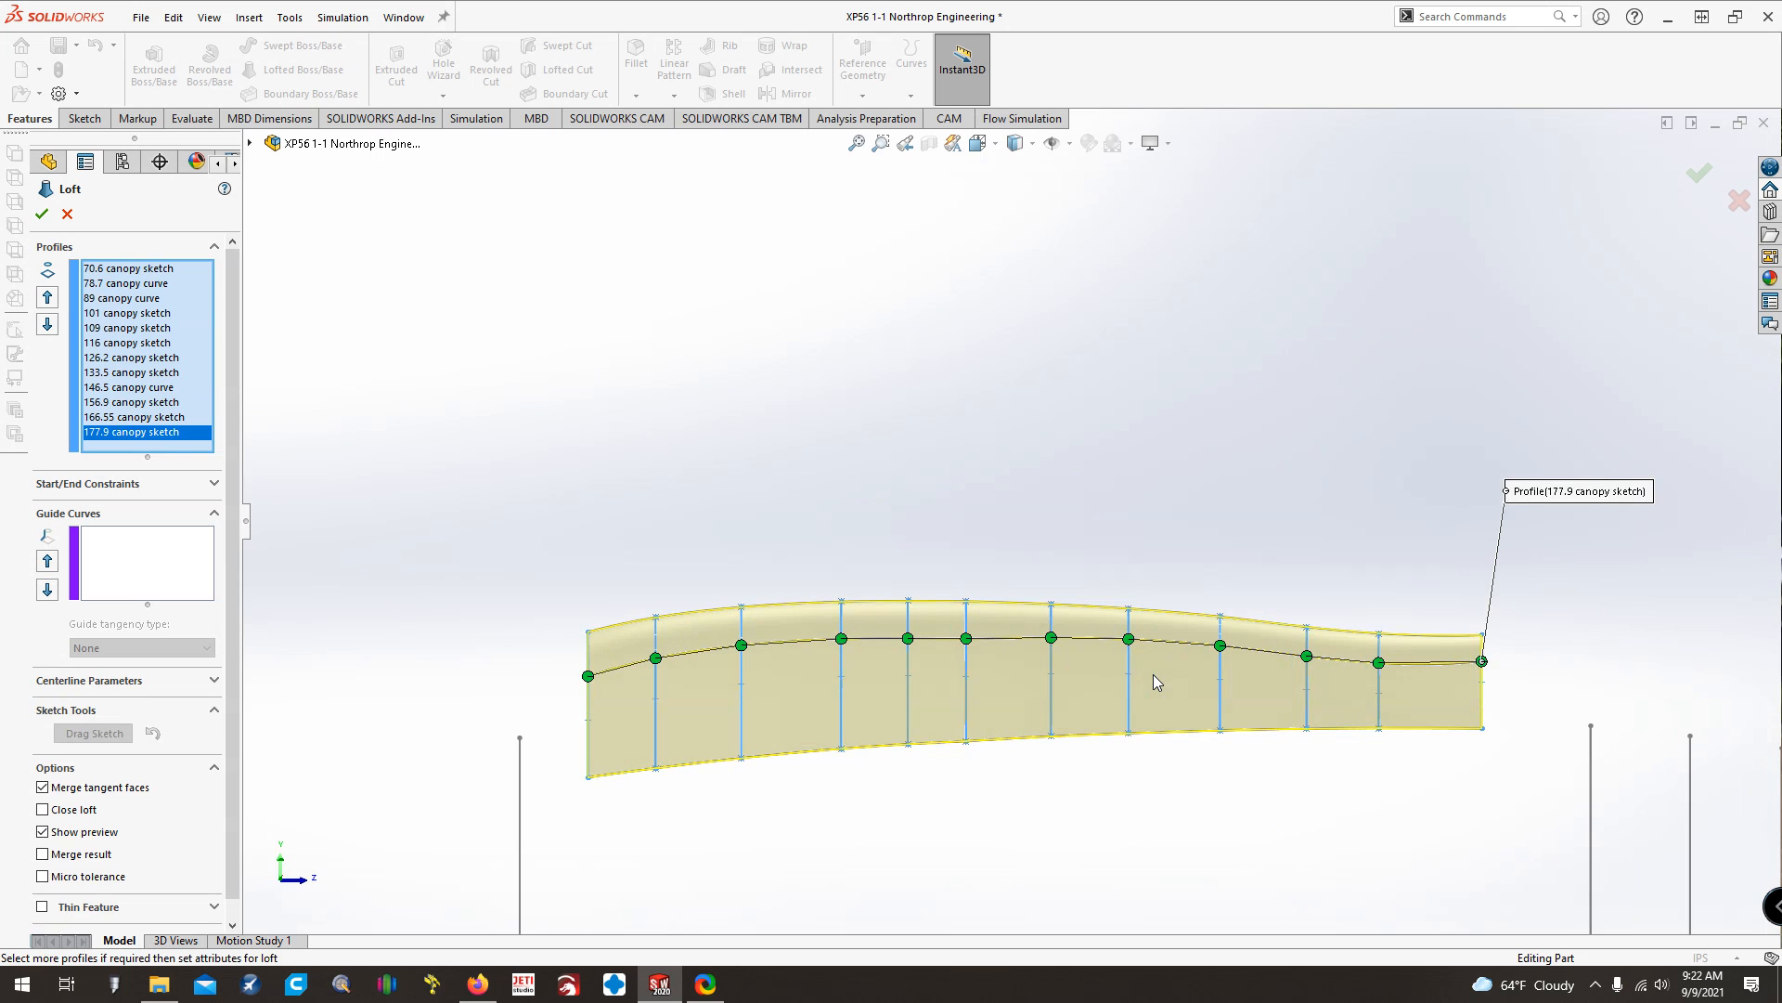
key("Right")
key("Right")
key("Right")
key("Right")
key("Left")
key("Left")
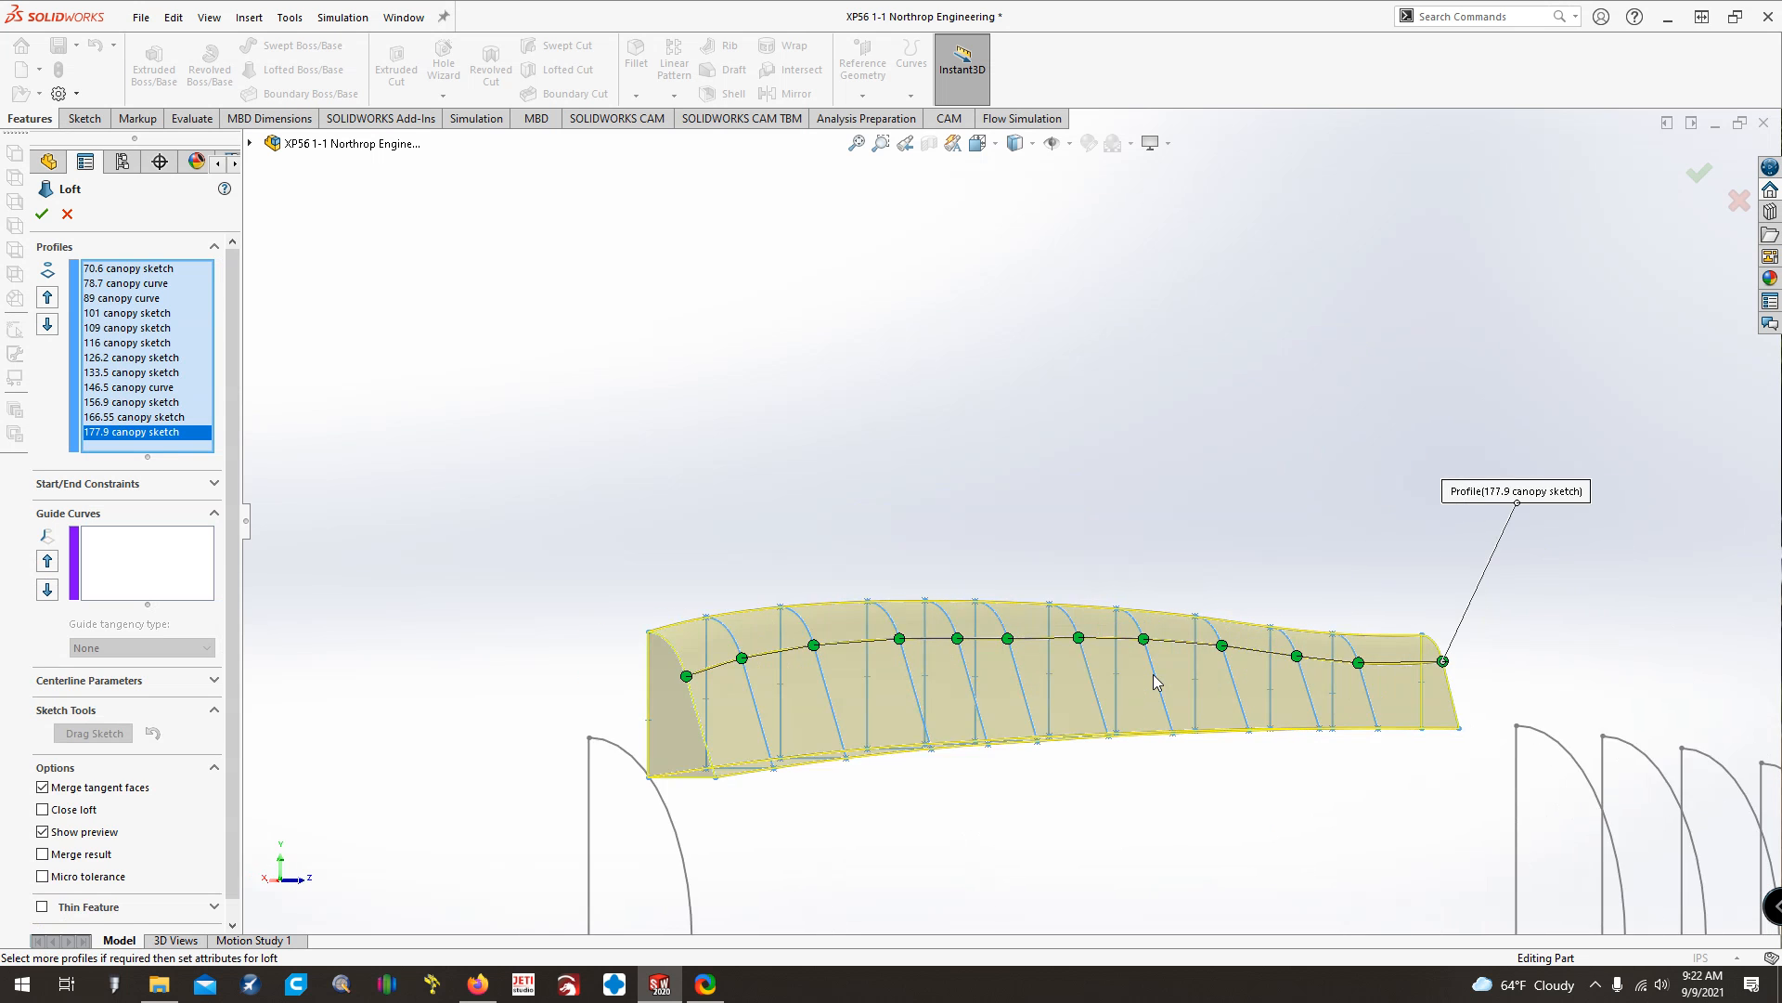
key("Left")
key("Left")
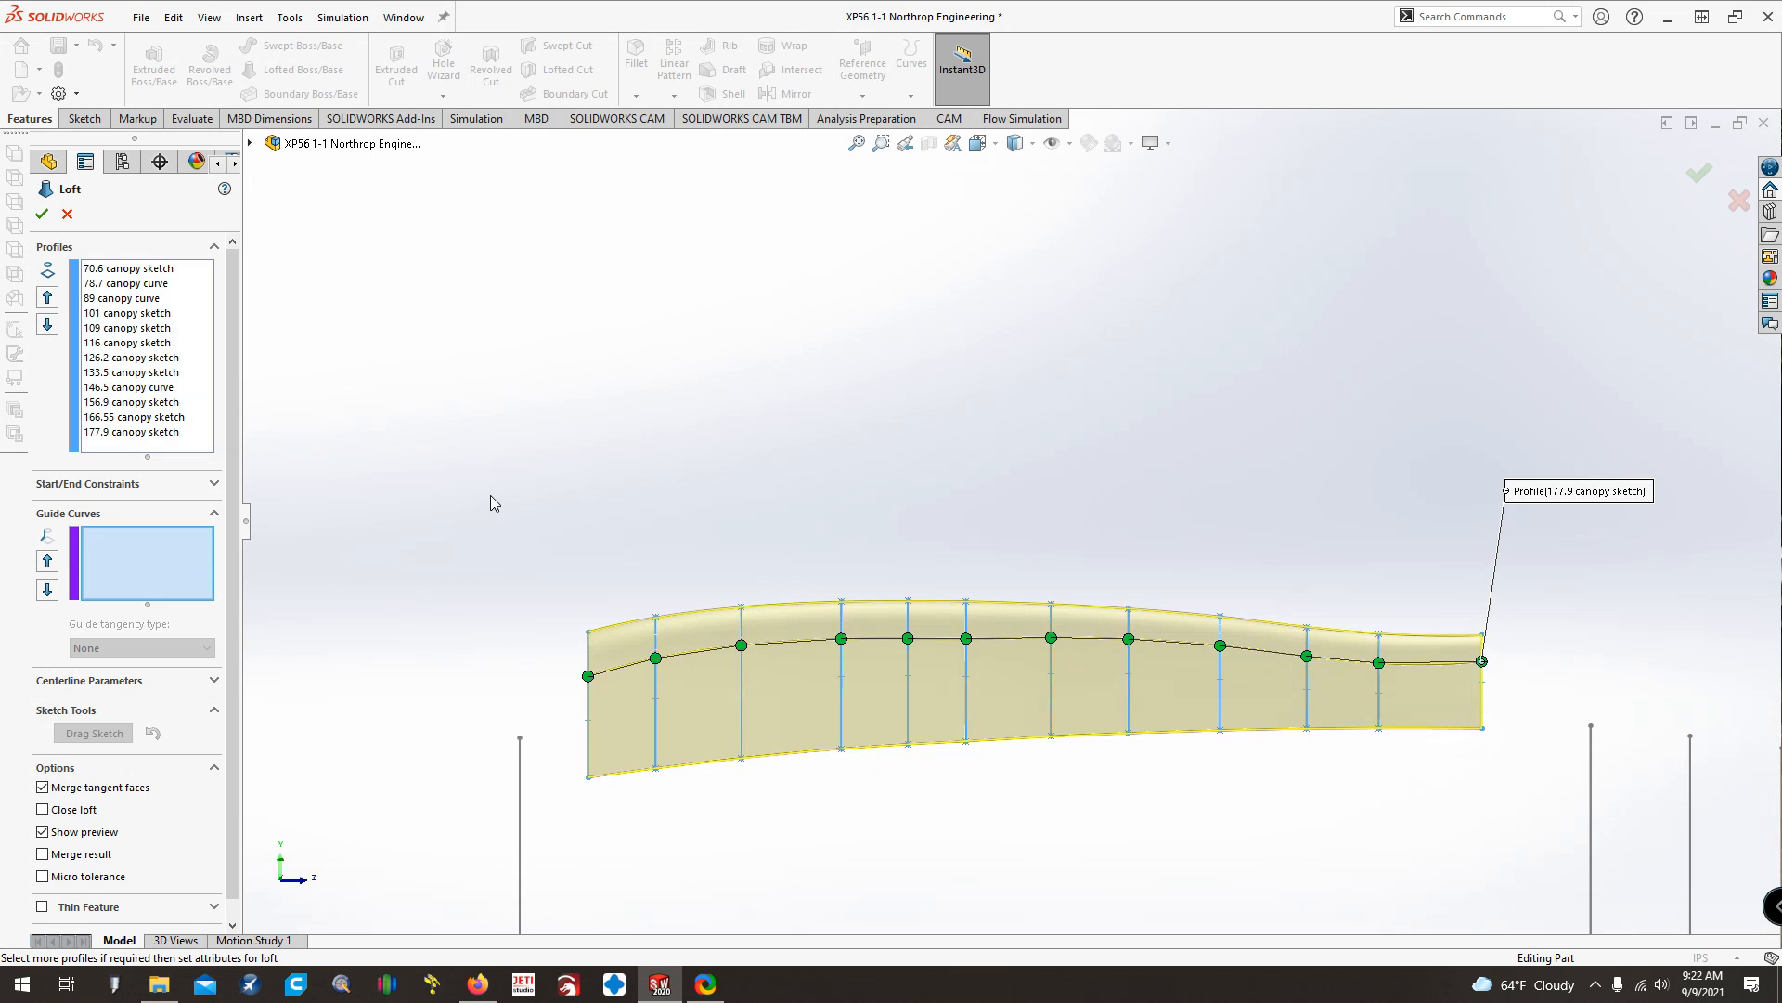
Add the upper spline, outer side 3D spline, lower spline and outer lower-edge 3D spline as the loft's four guide curves
left_click(692, 654)
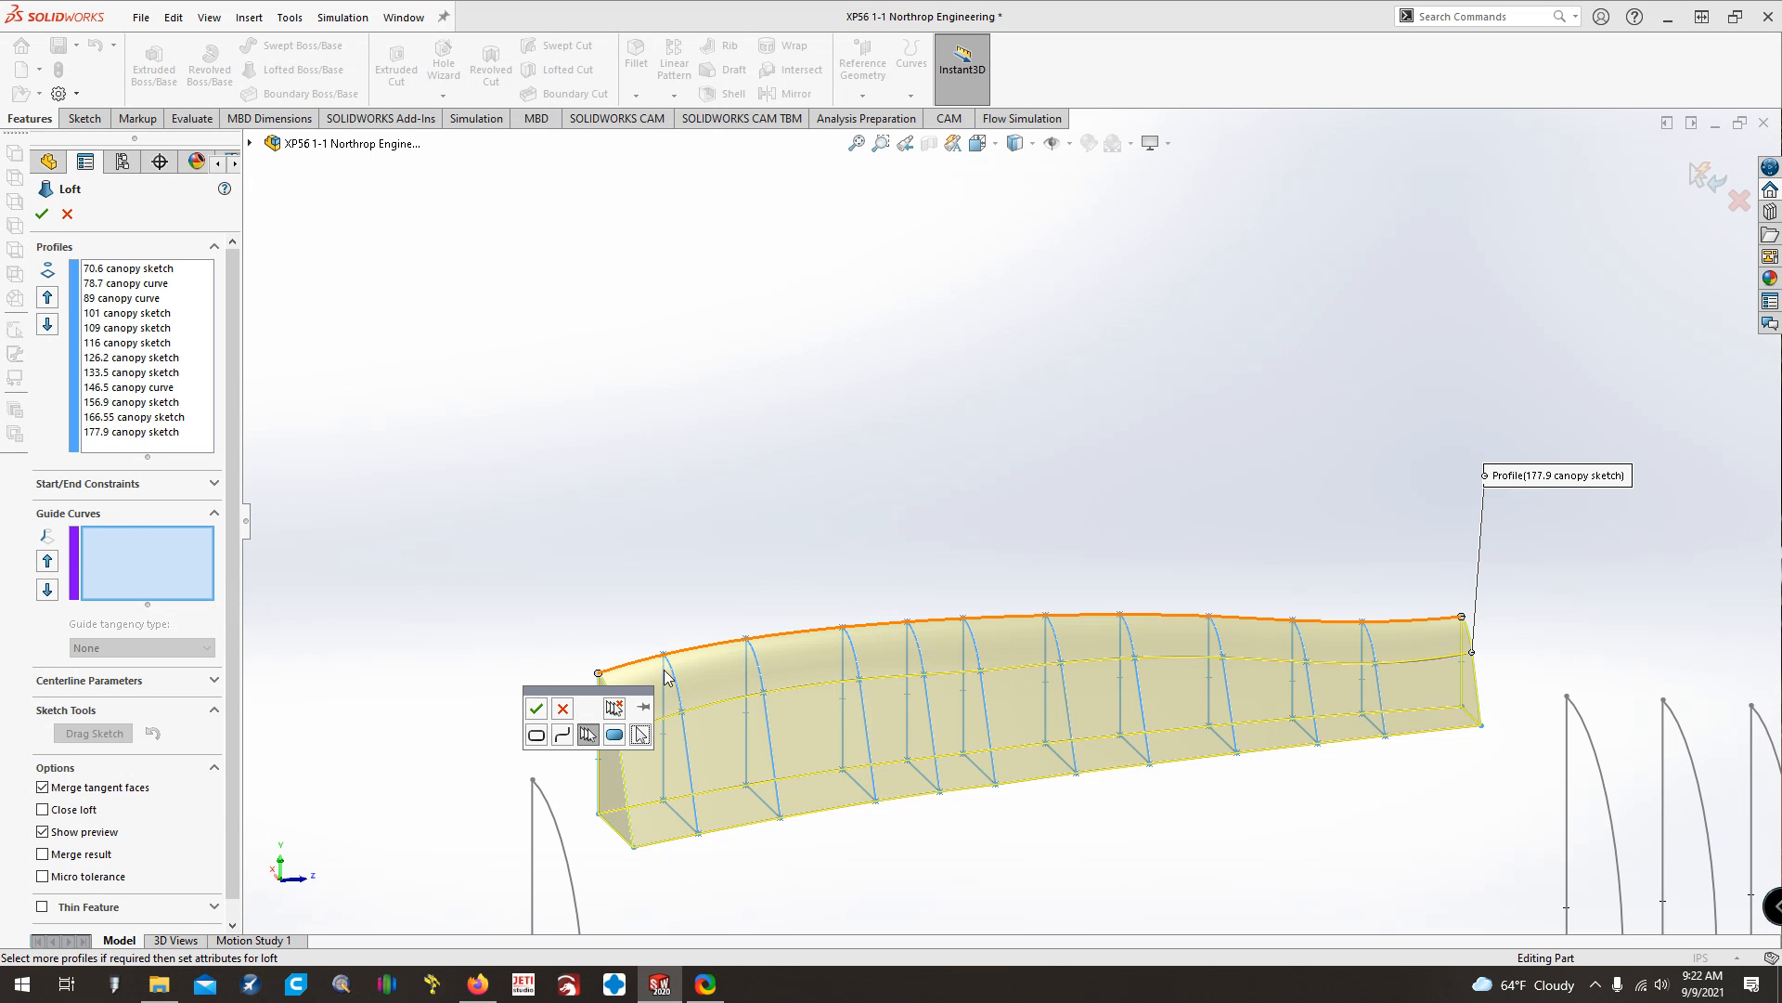
left_click(652, 729)
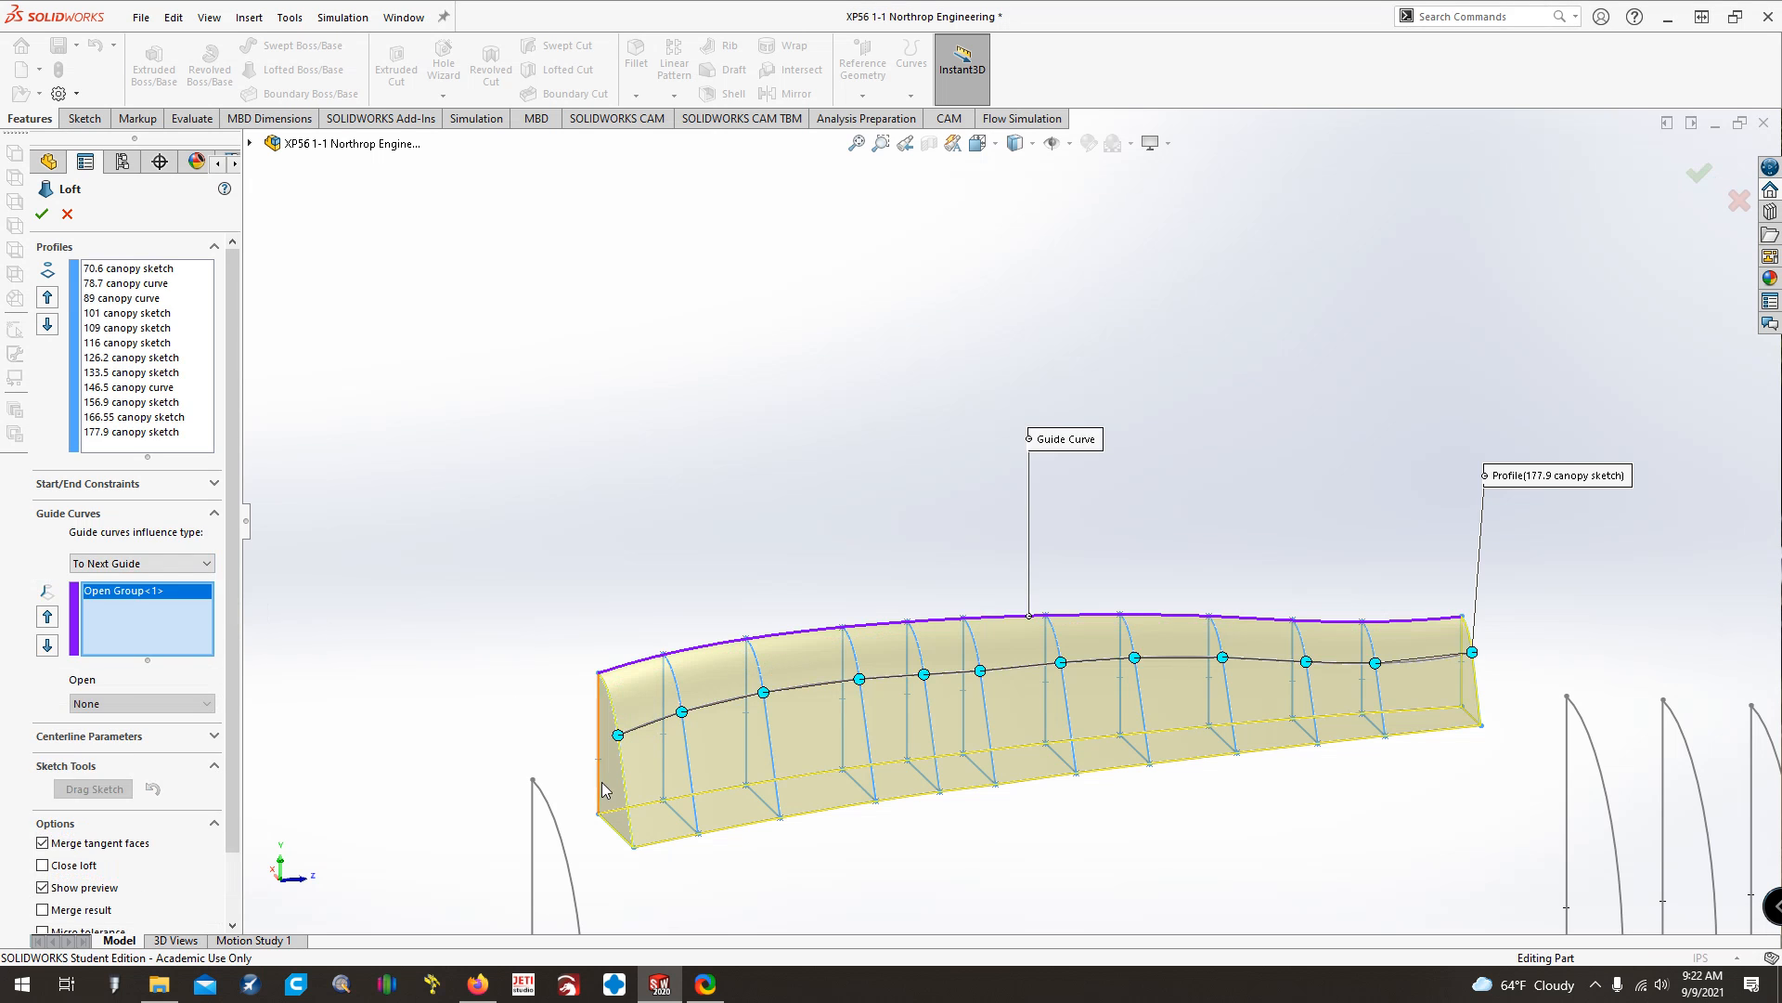
left_click(652, 730)
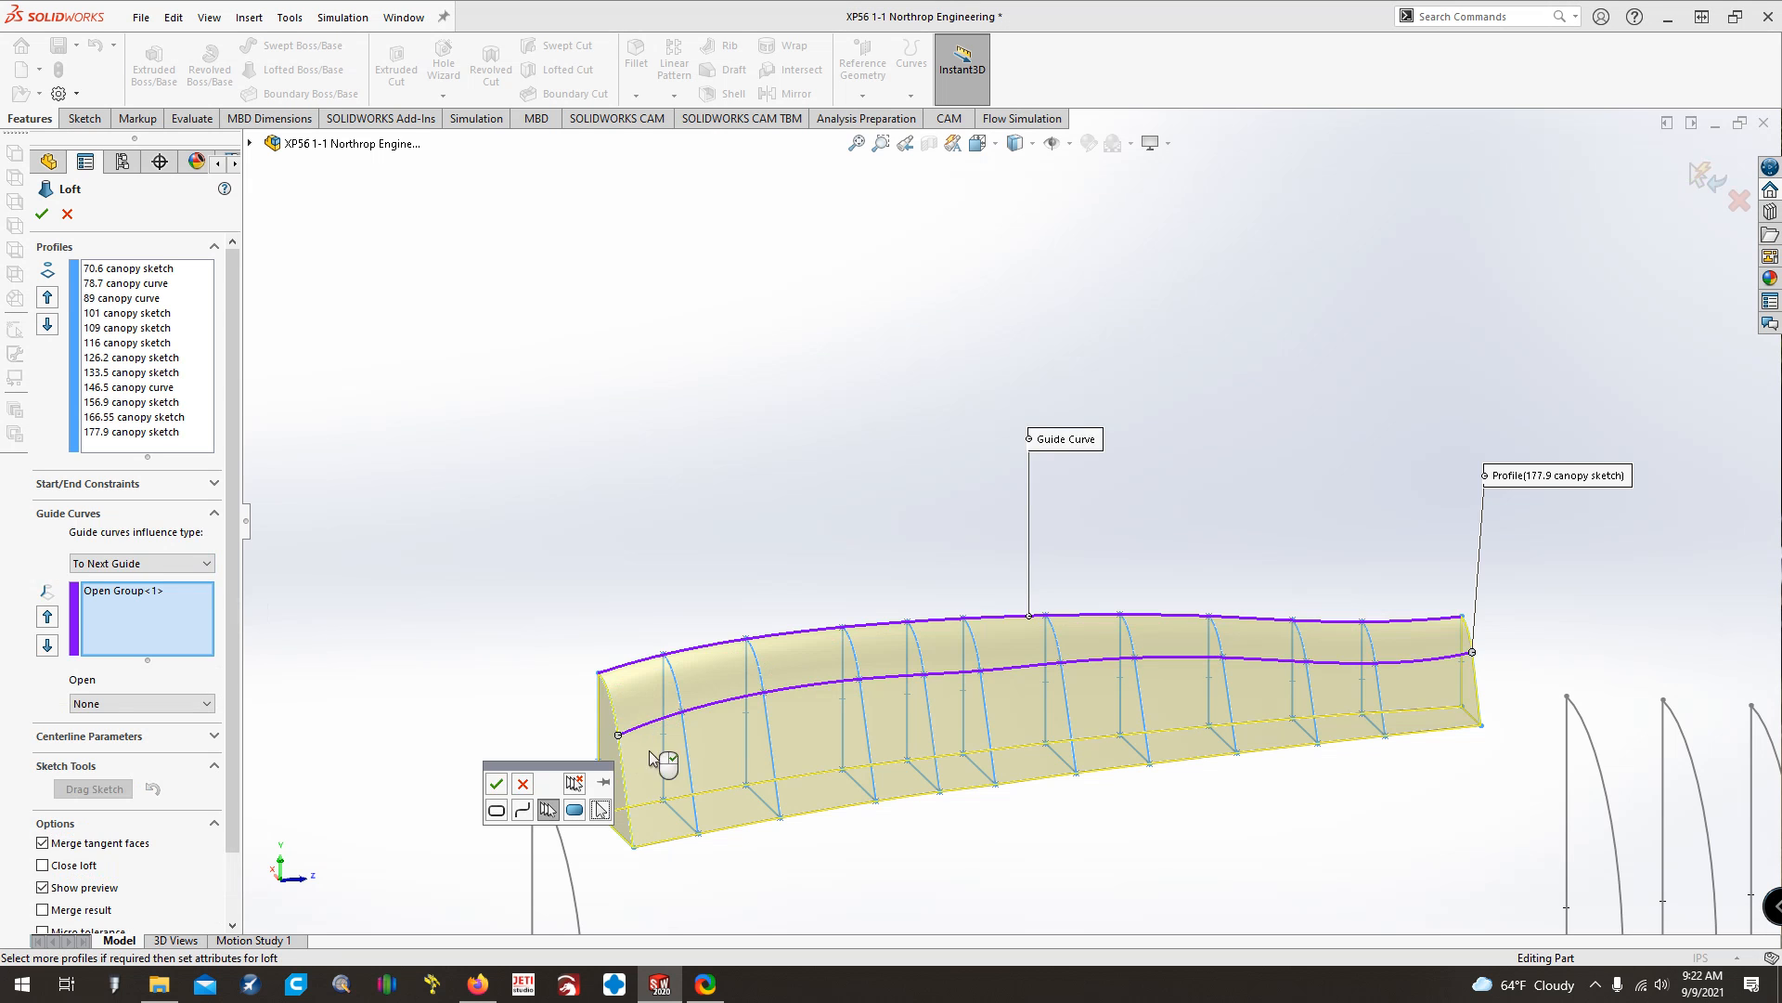
left_click(496, 790)
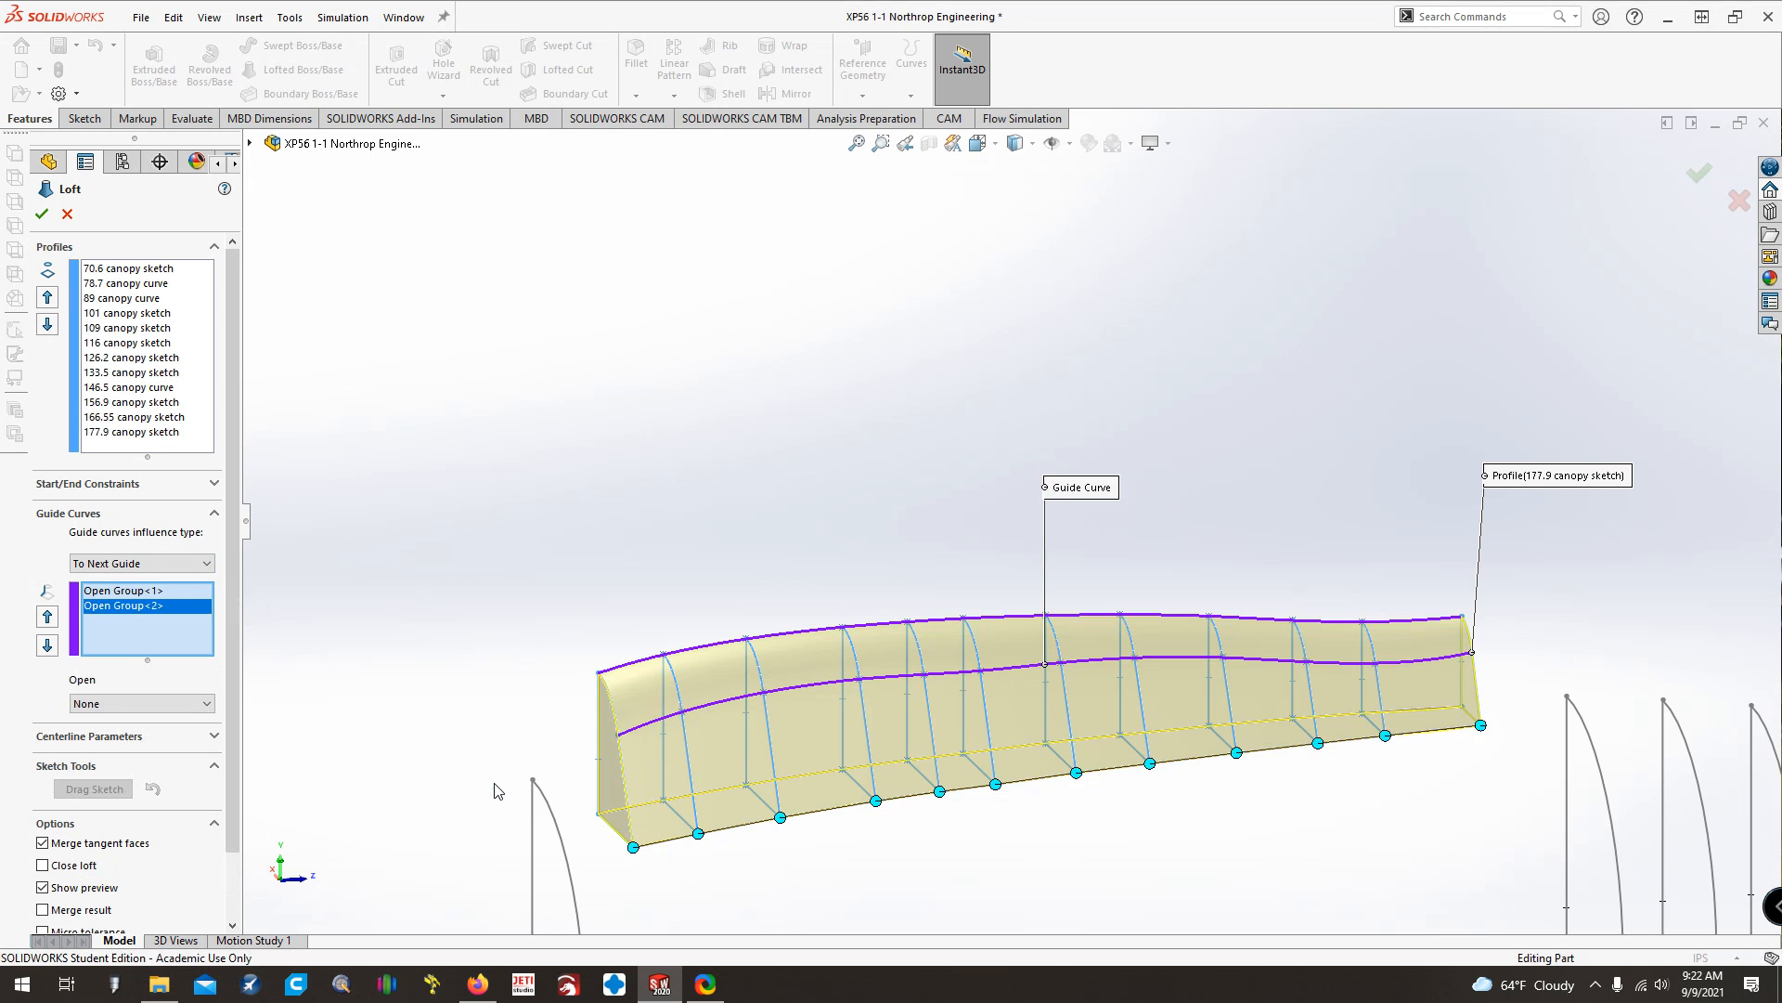
left_click(622, 807)
left_click(478, 865)
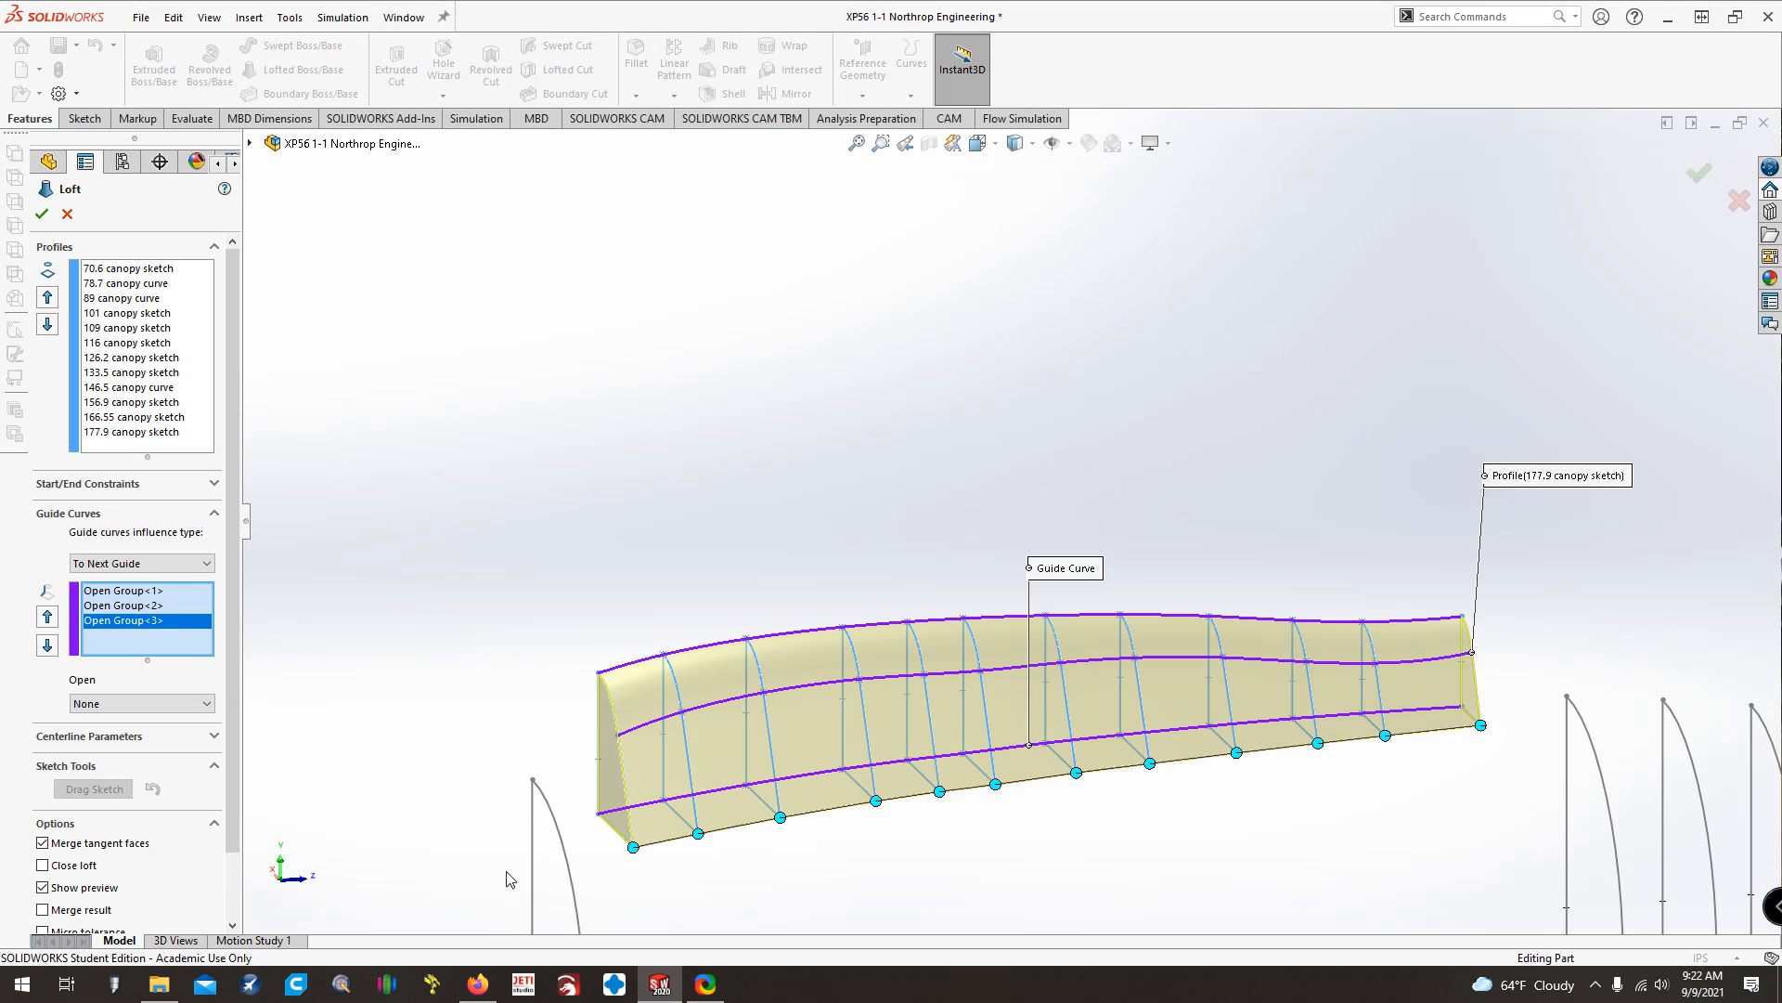
left_click(664, 849)
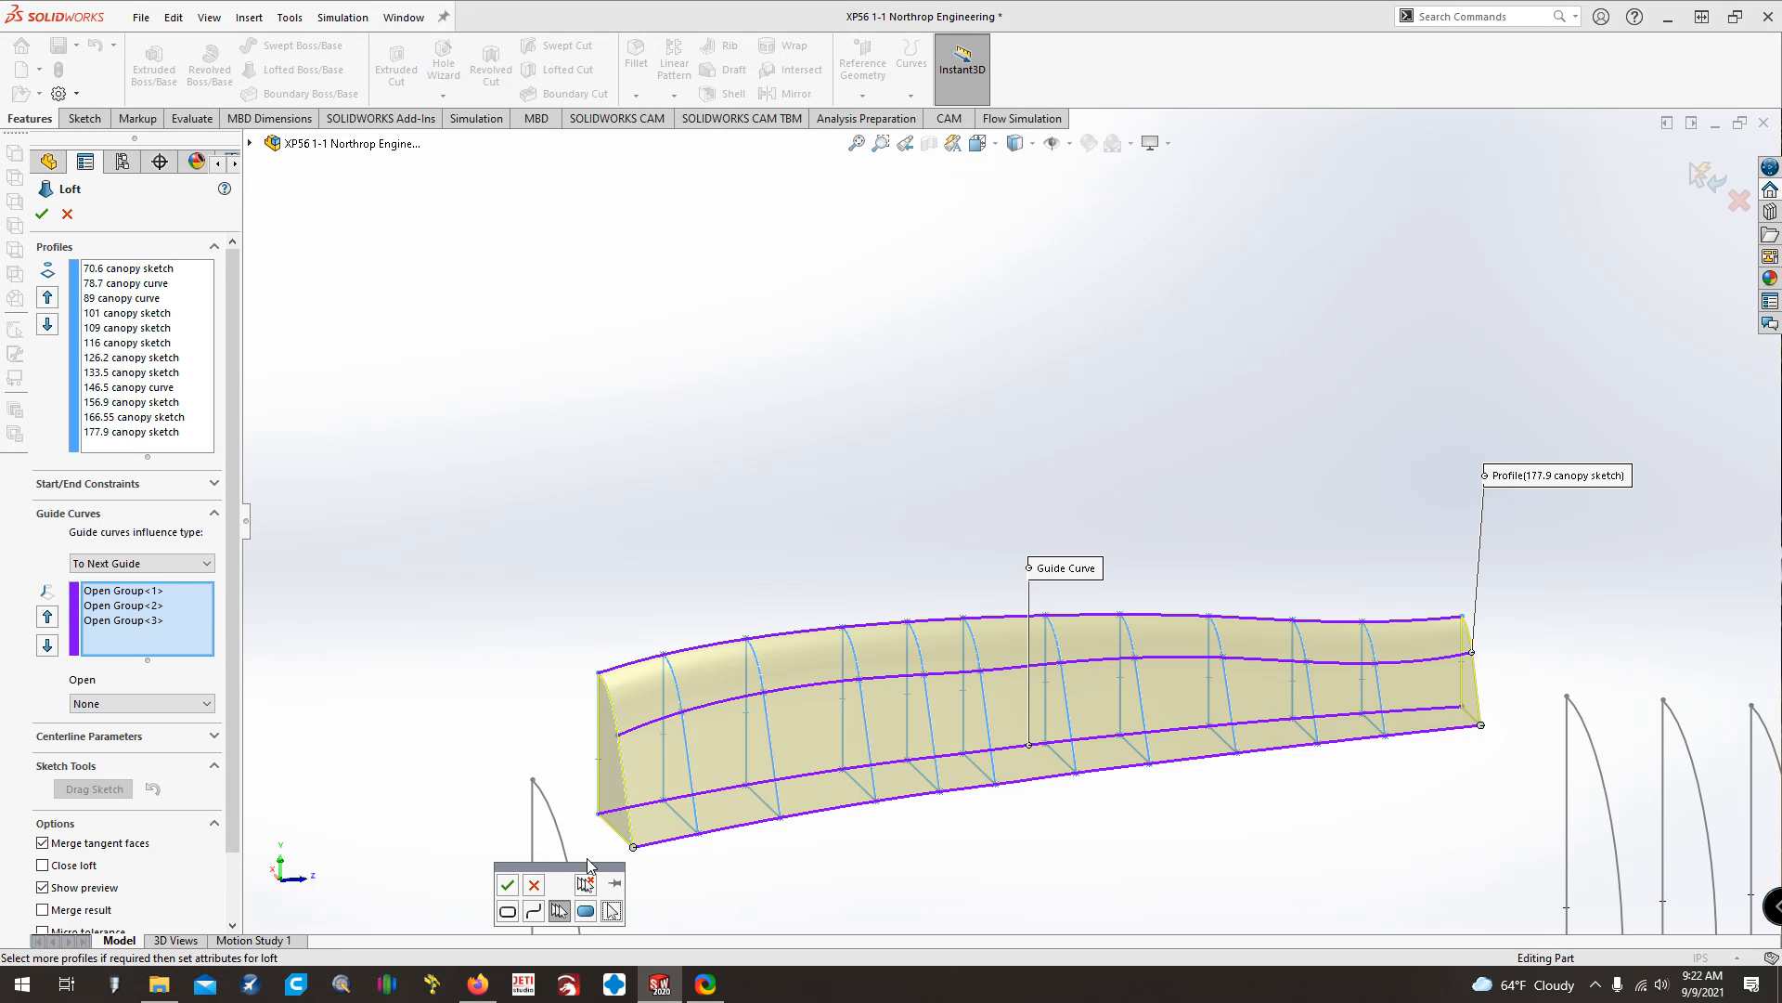
left_click(512, 889)
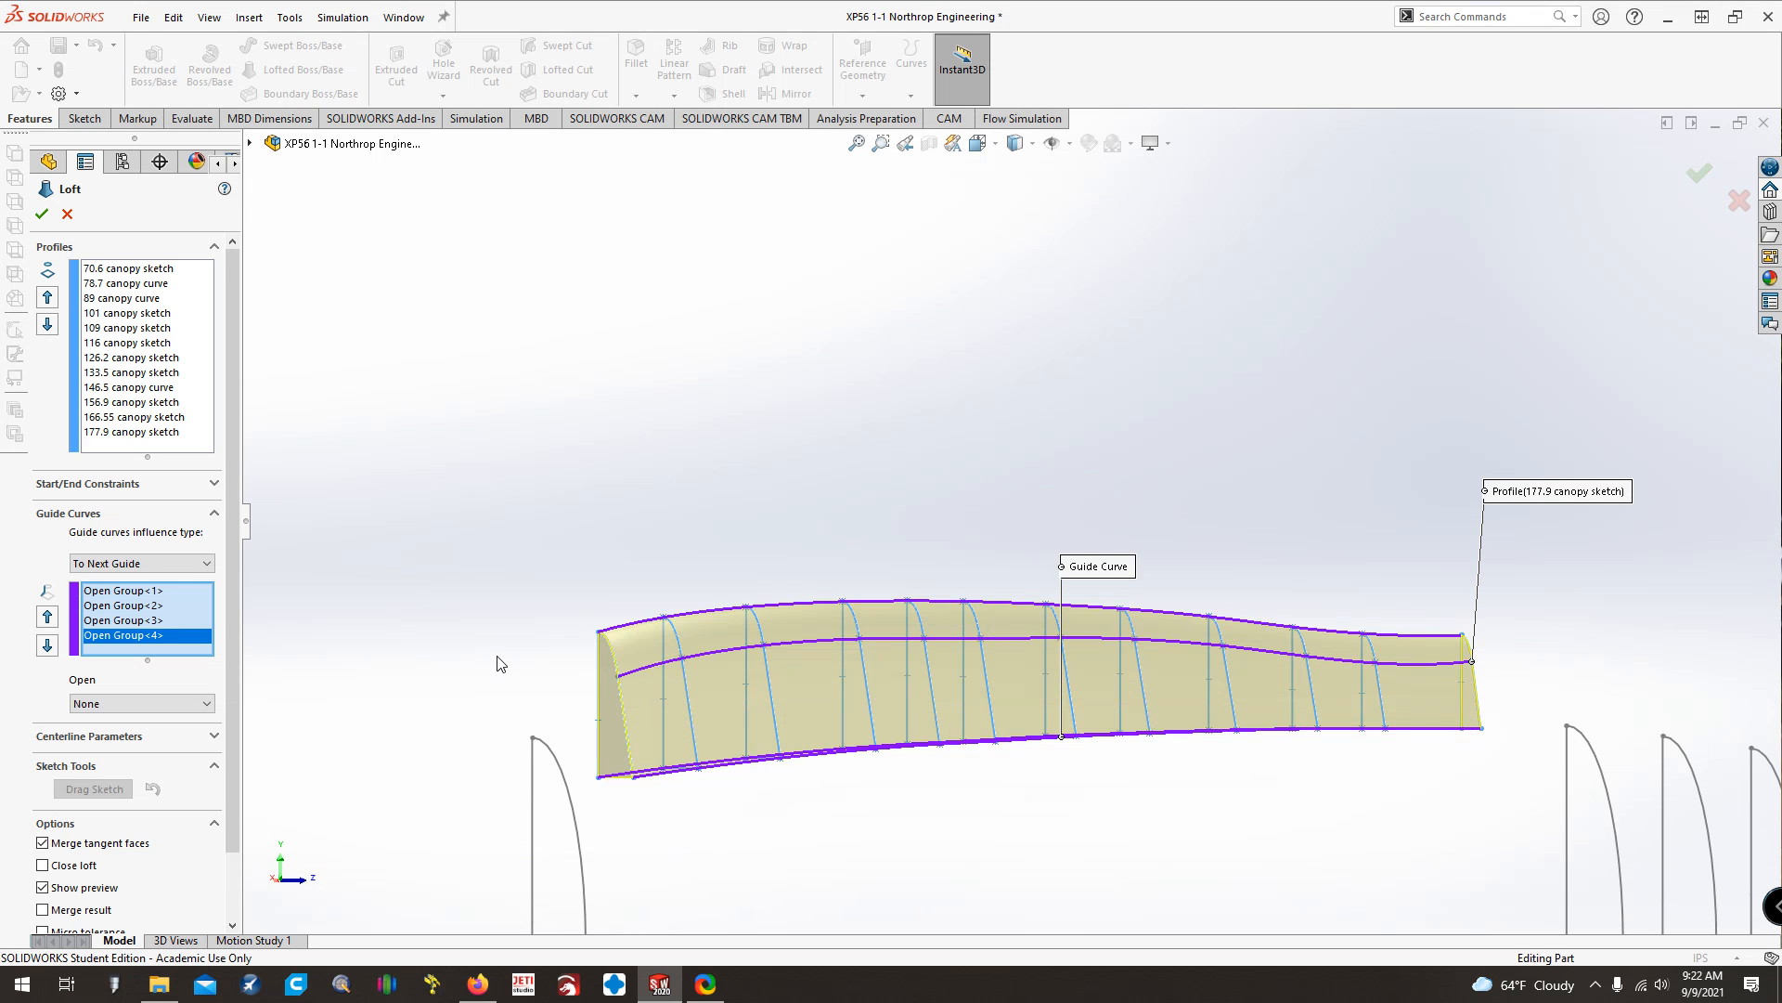
Check the guided canopy loft preview against the fuselage stations and enable Merge result for the loft
scroll(492, 685, "down", 1)
scroll(492, 685, "up", 3)
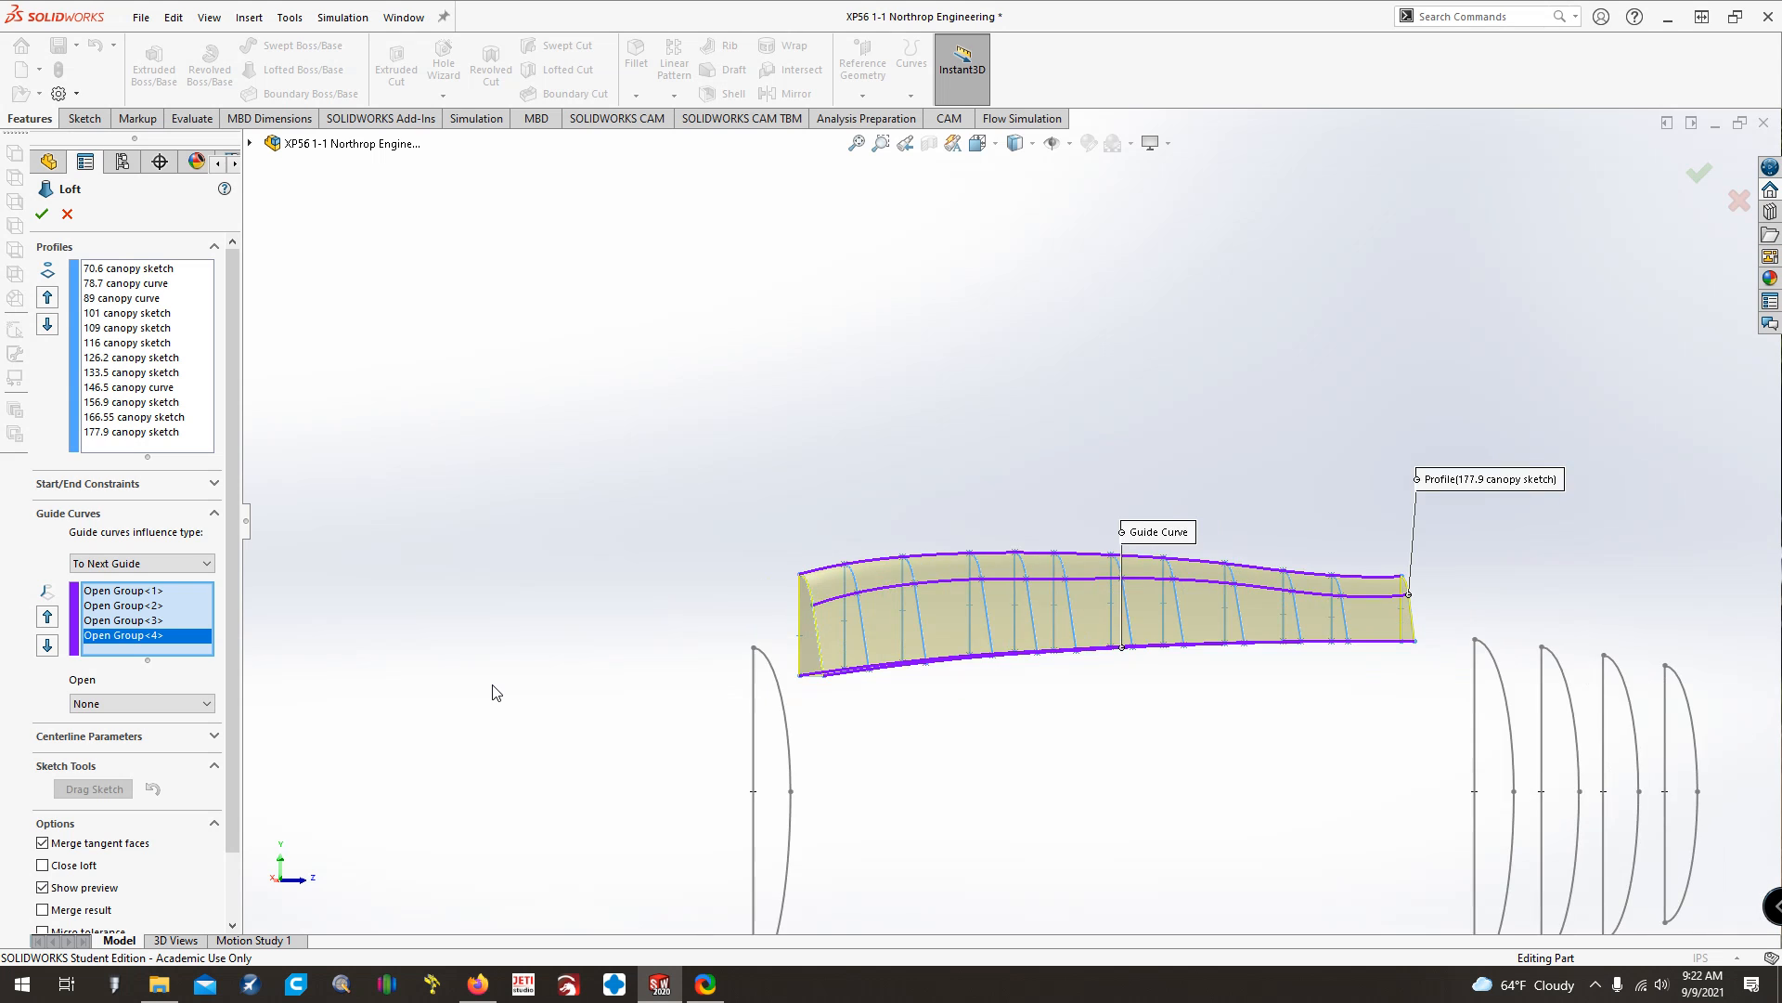
key("Left")
key("Right")
key("Right")
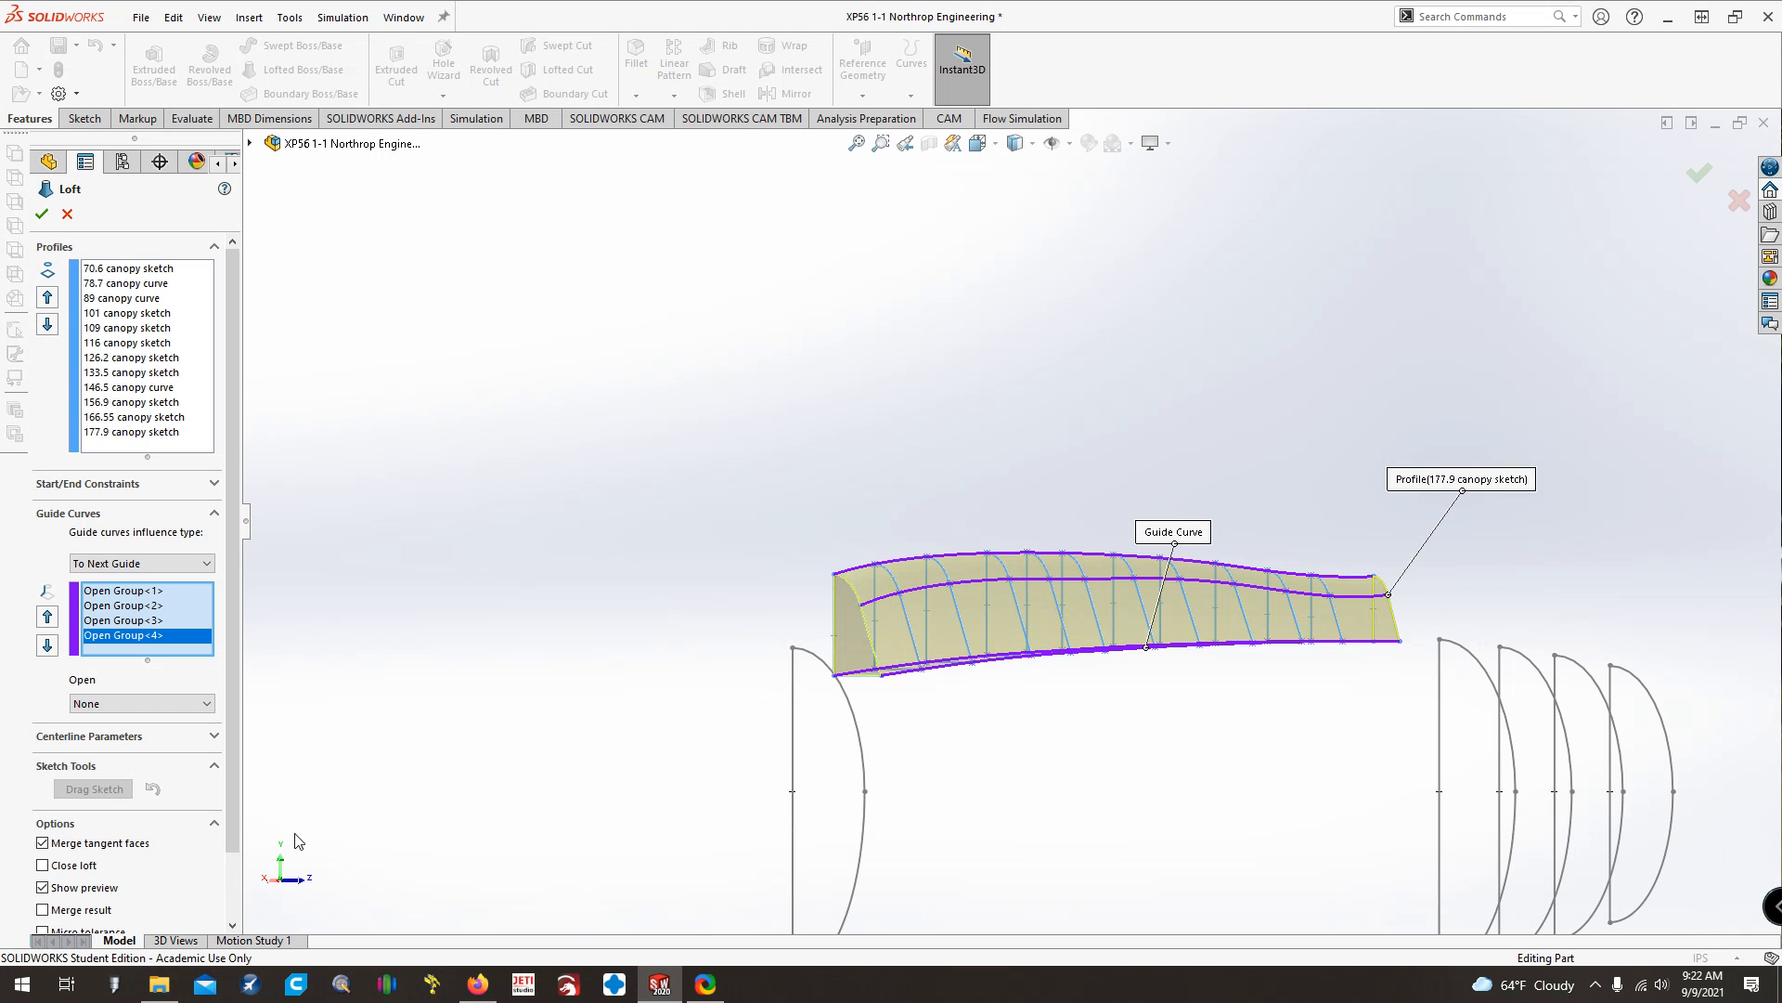
scroll(234, 854, "down", 1)
left_click(136, 881)
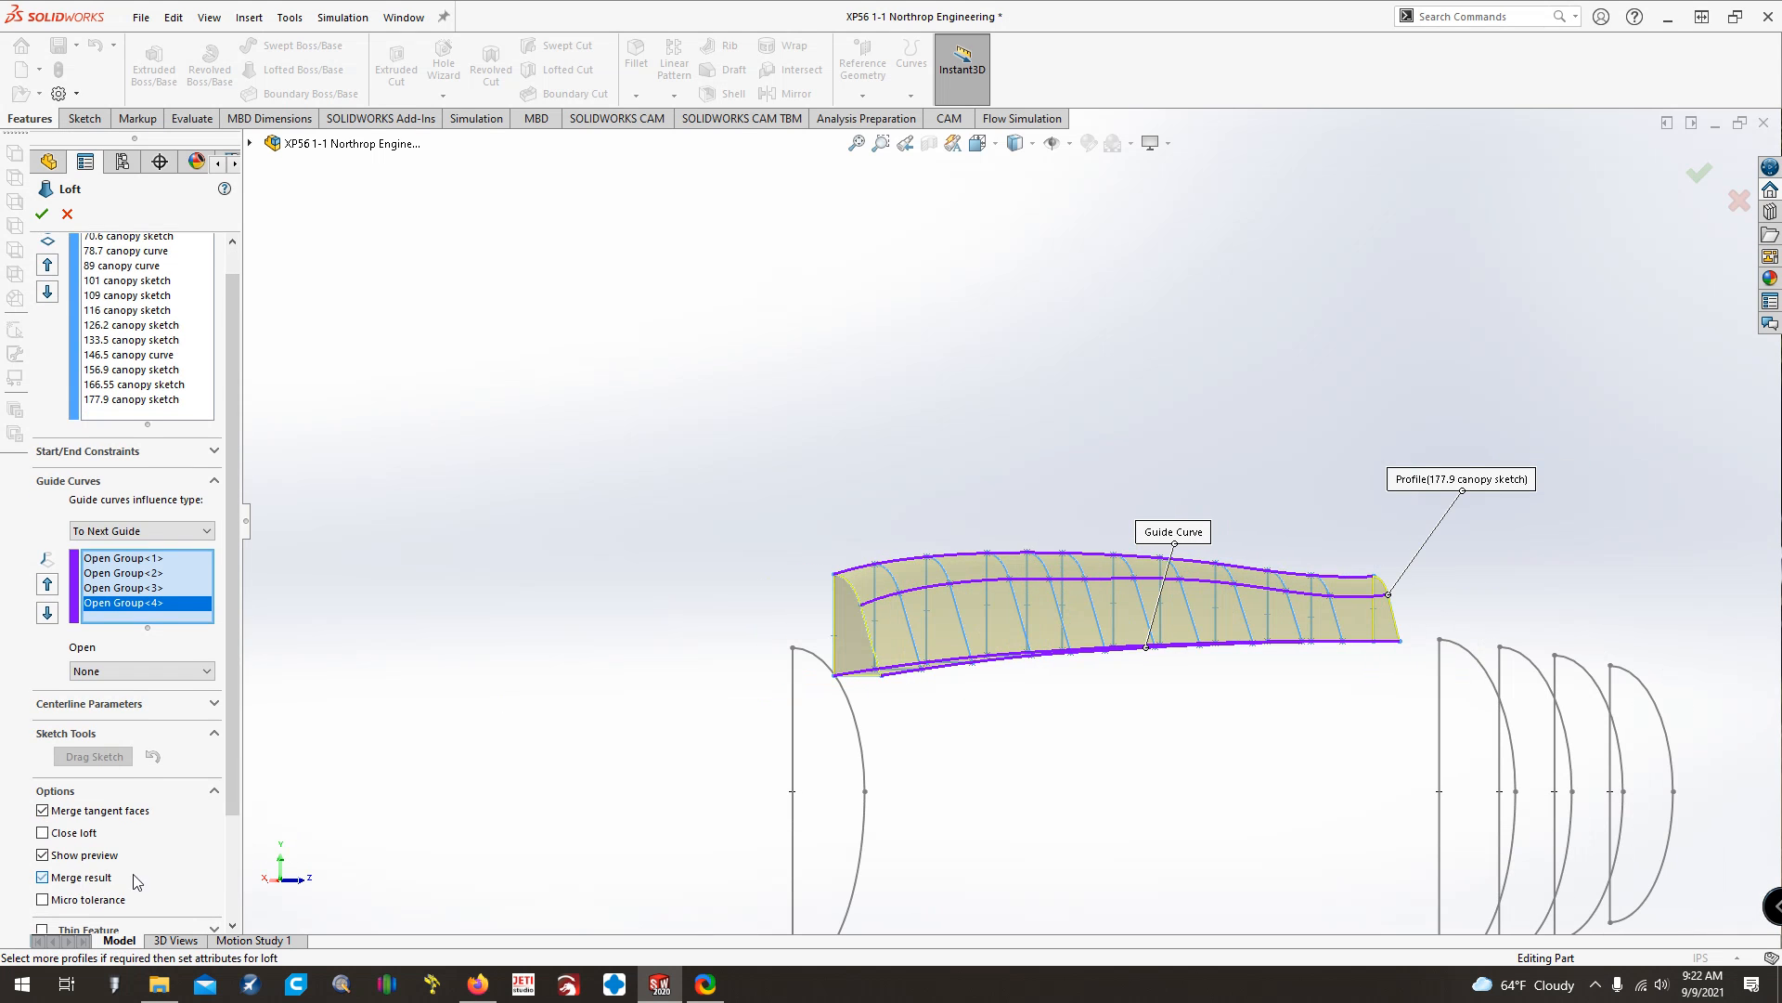
Turn off Auto-select in the feature scope, choose the Fuselage loft body to merge with, and finish the canopy loft
scroll(234, 788, "down", 4)
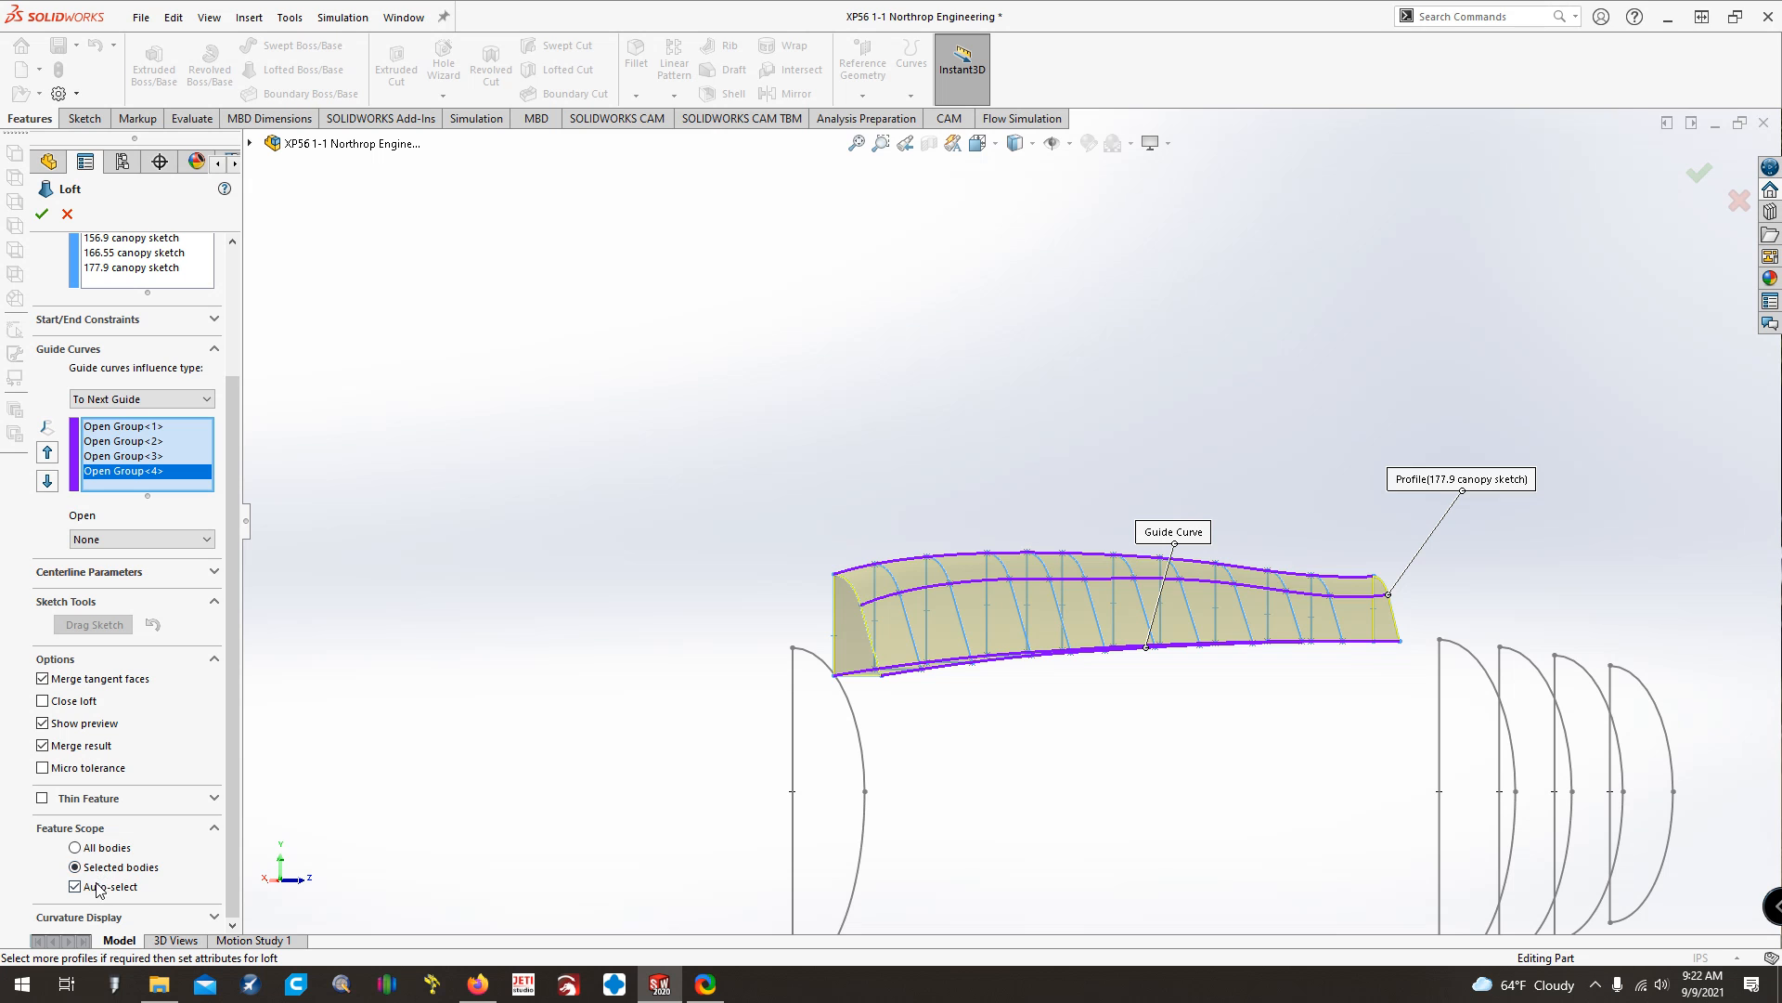
left_click(99, 889)
scroll(147, 860, "down", 2)
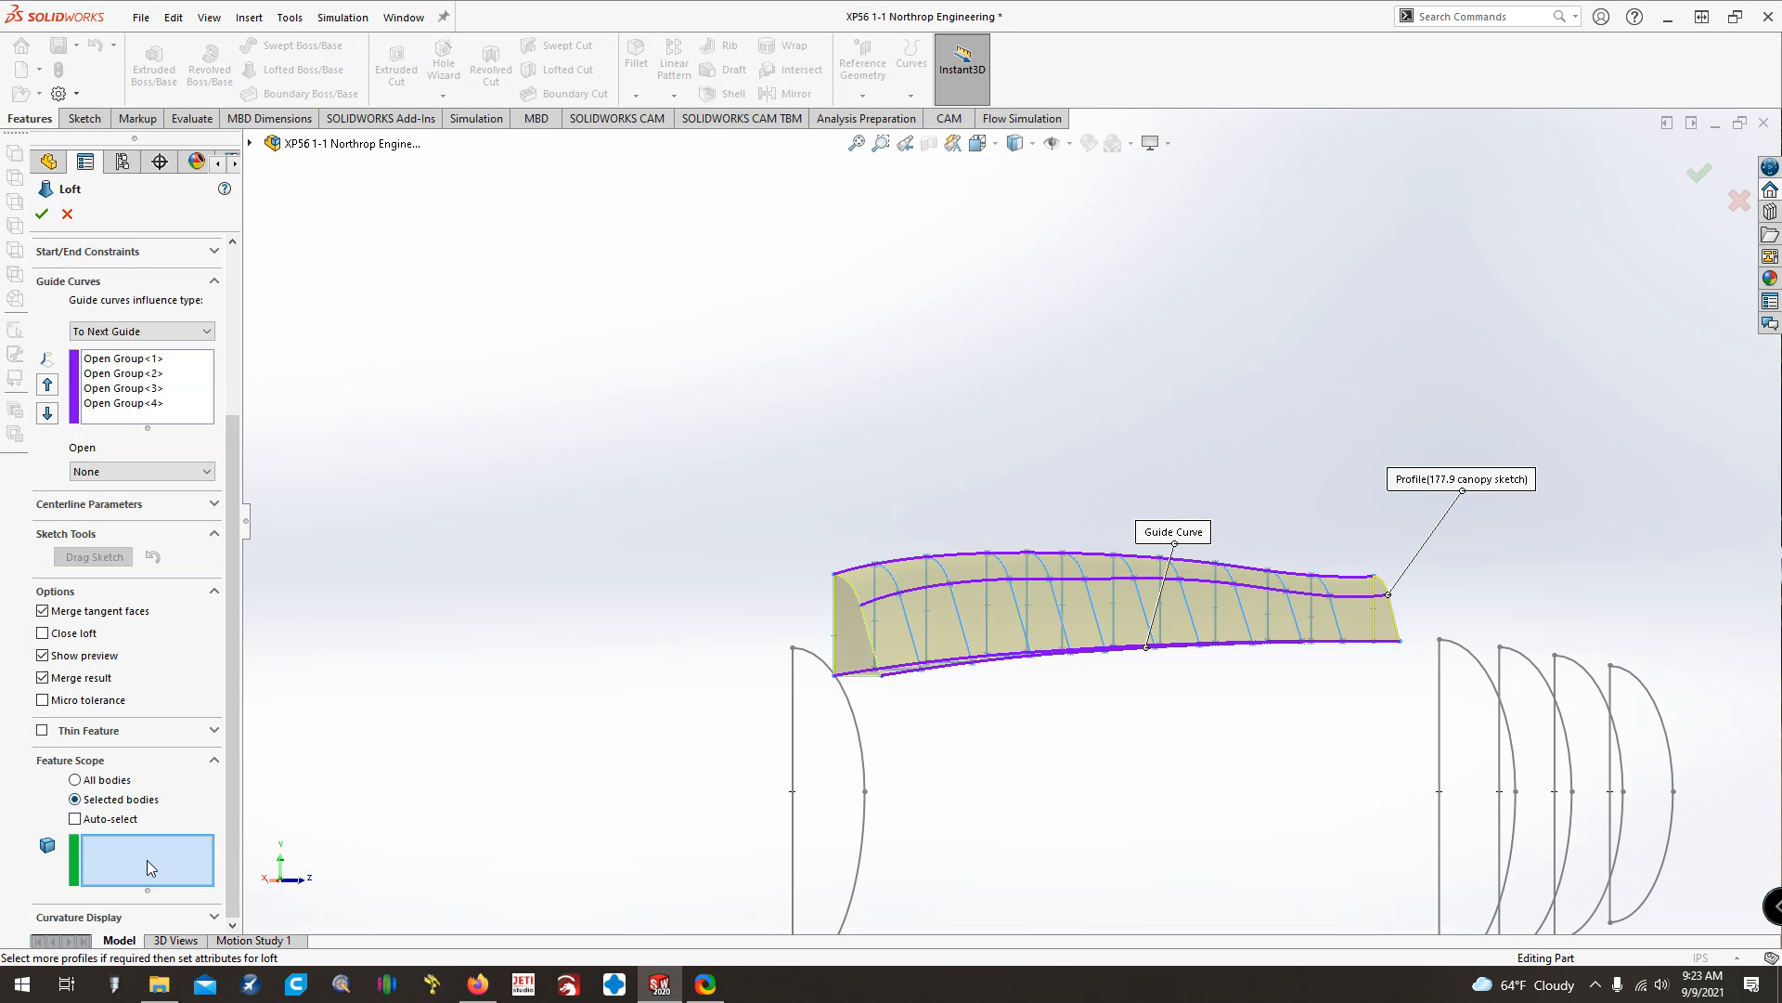
left_click(249, 143)
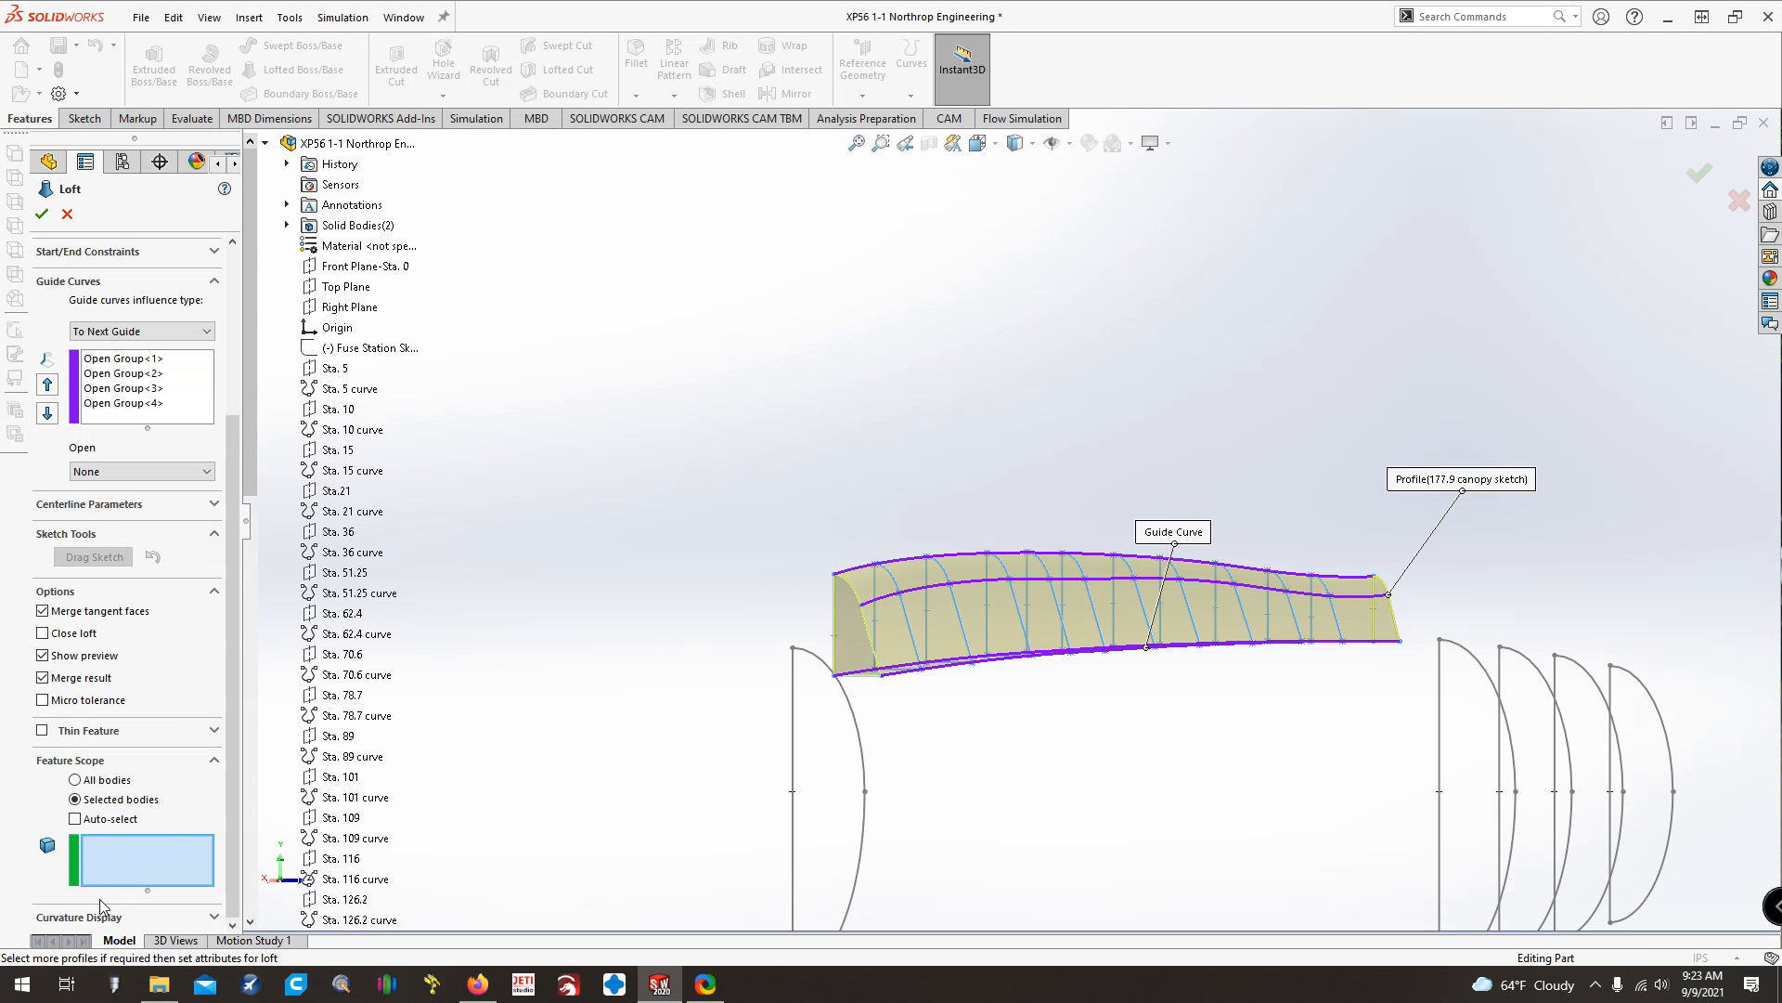
left_click(287, 225)
left_click(351, 267)
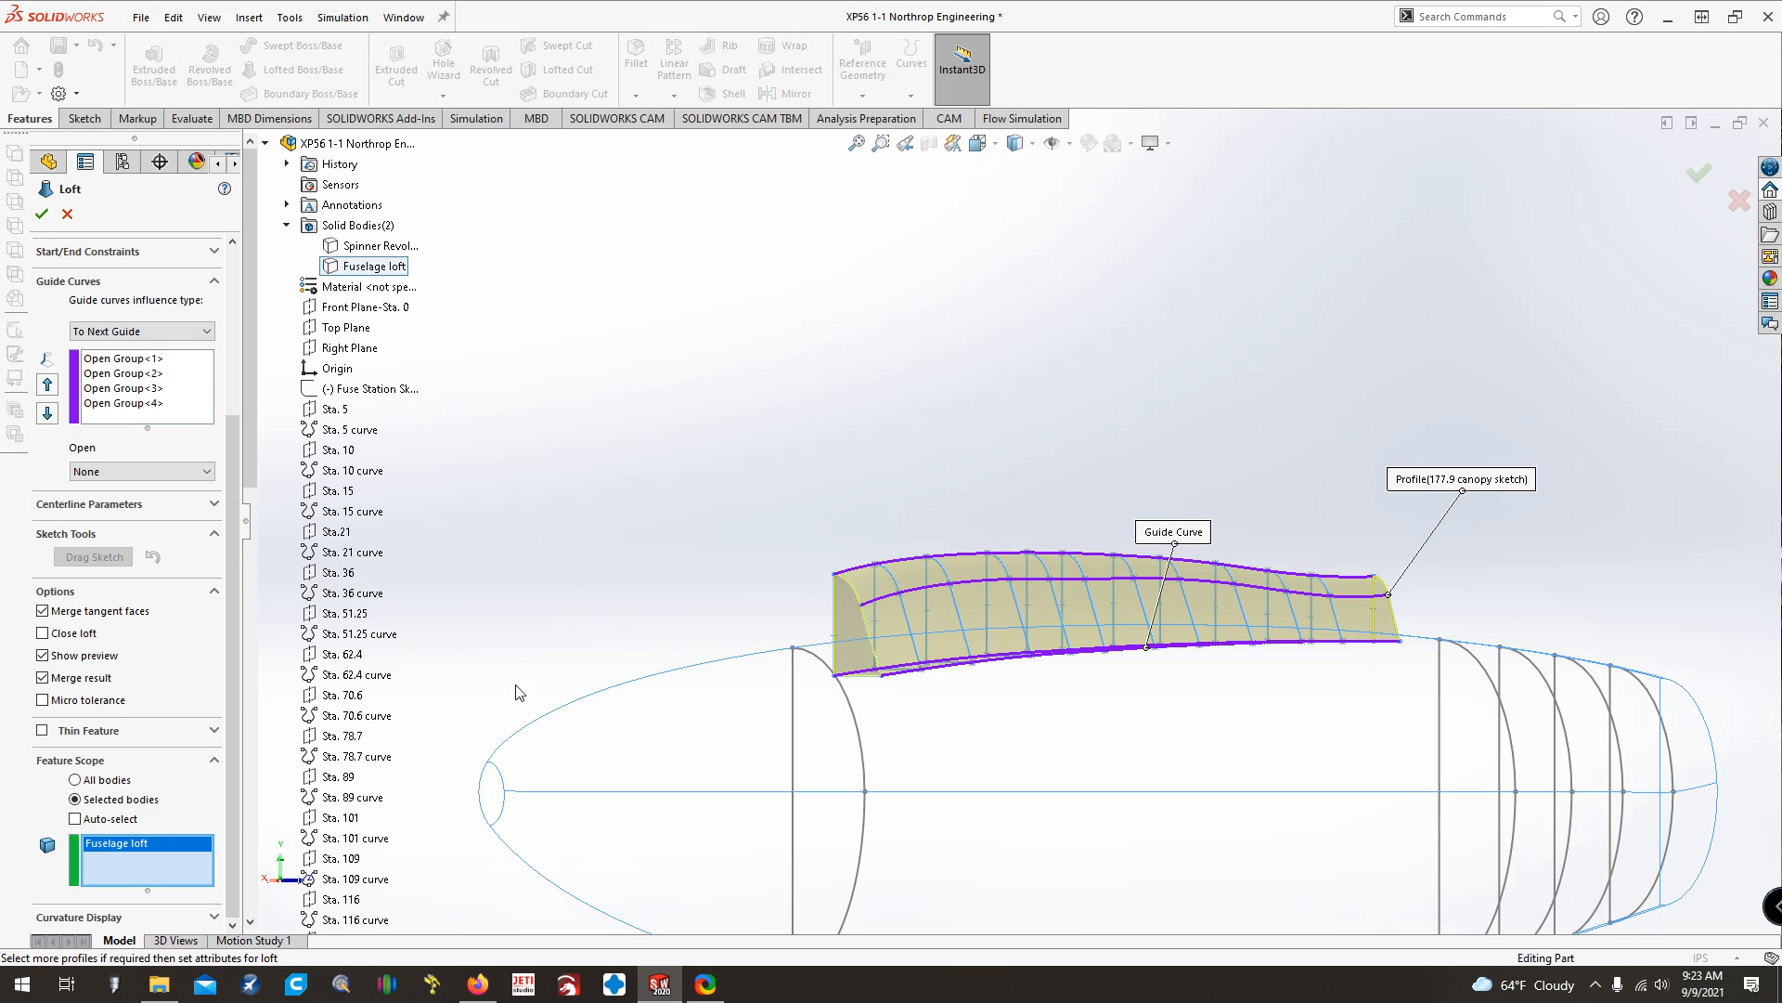
left_click(41, 214)
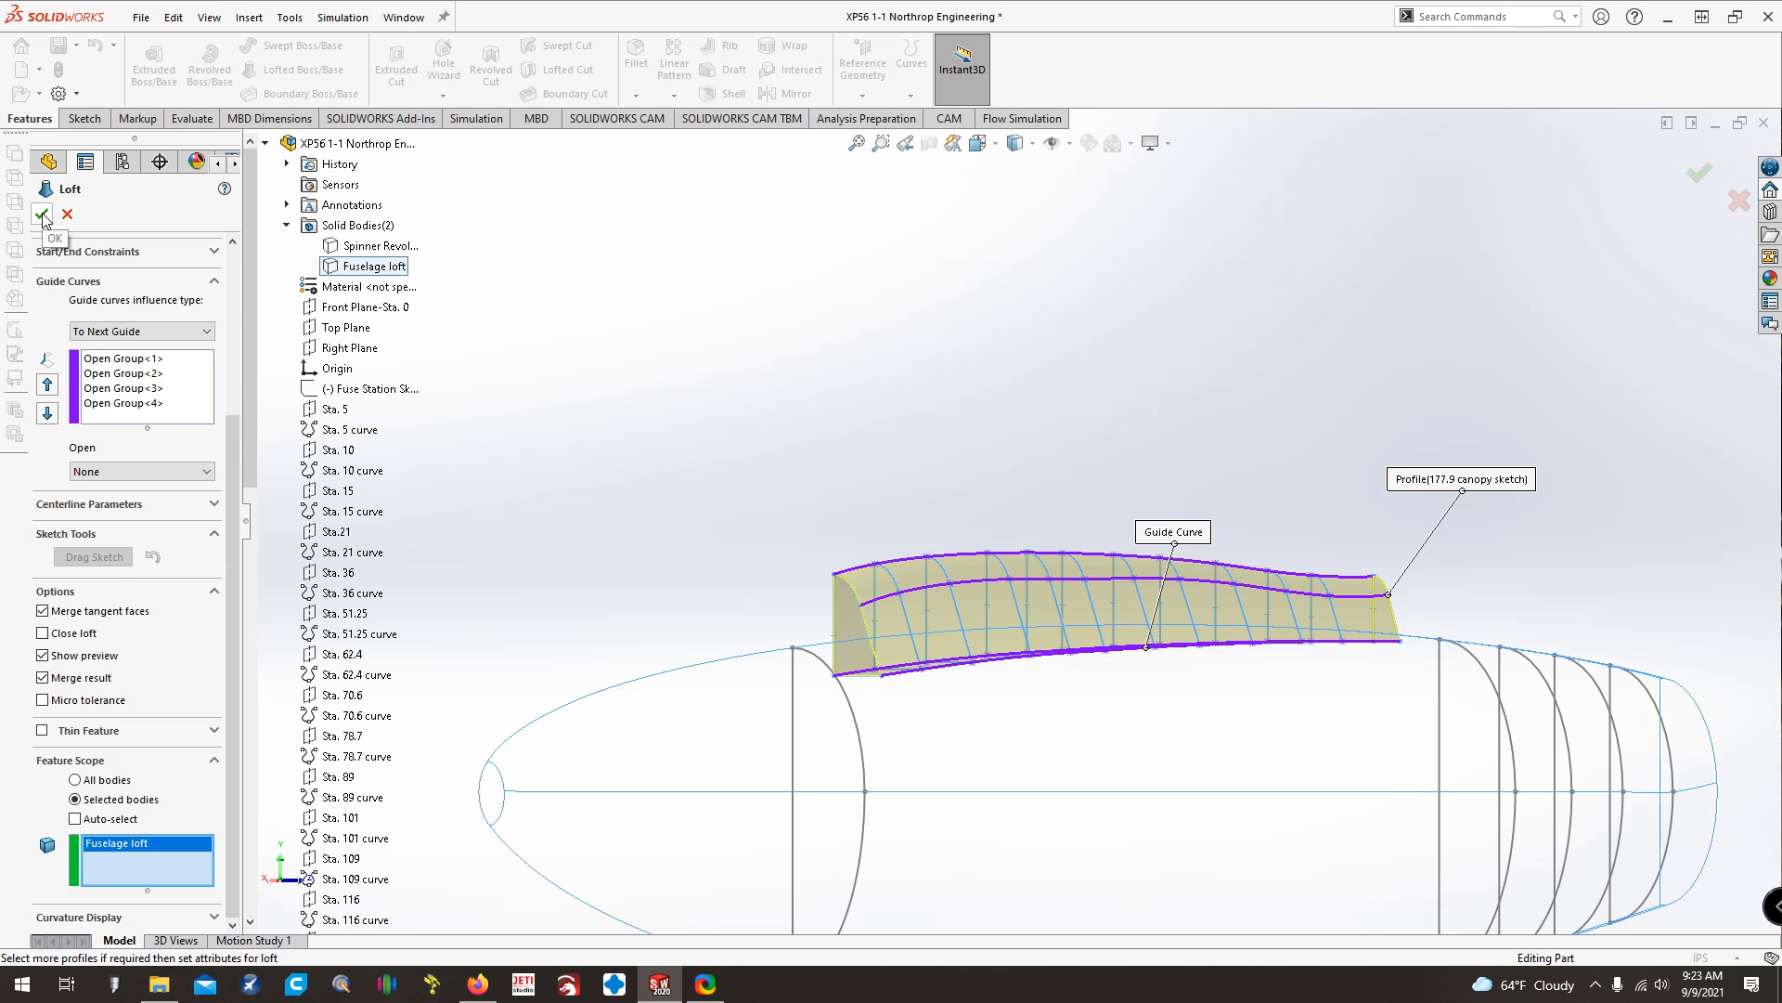
left_click(624, 520)
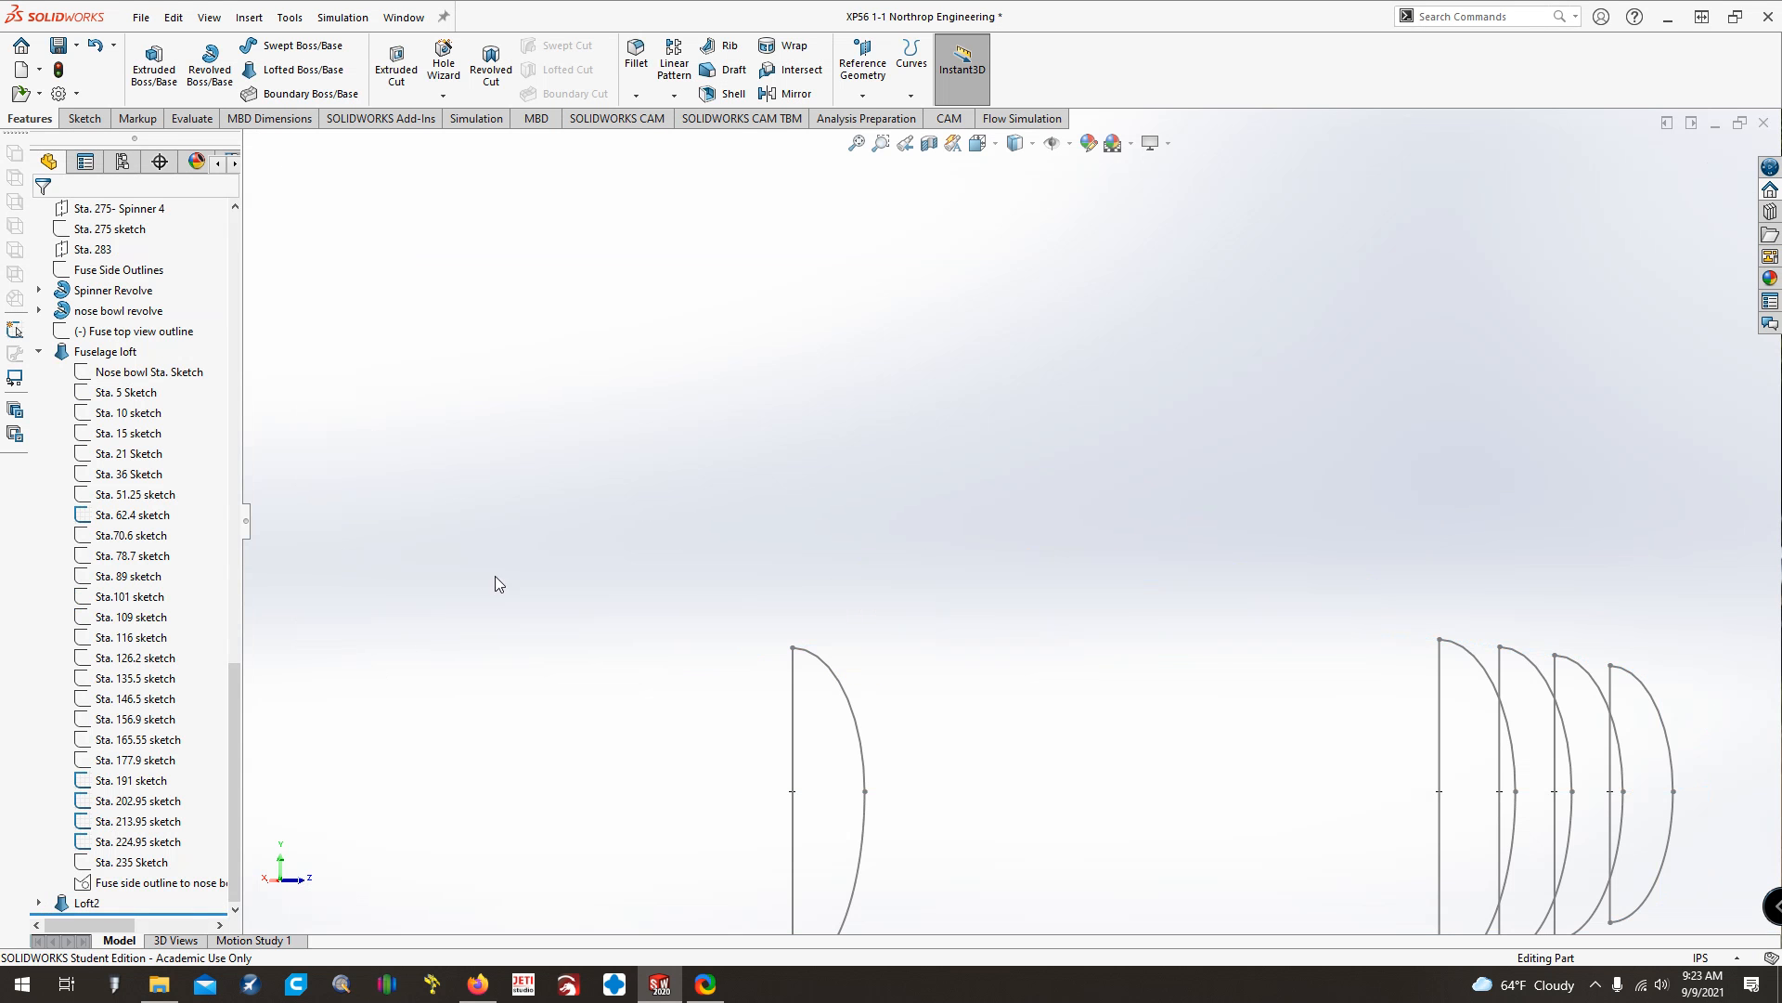
Show the hidden Loft2 solid body that combines the canopy and fuselage
left_click_drag(237, 730, 274, 342)
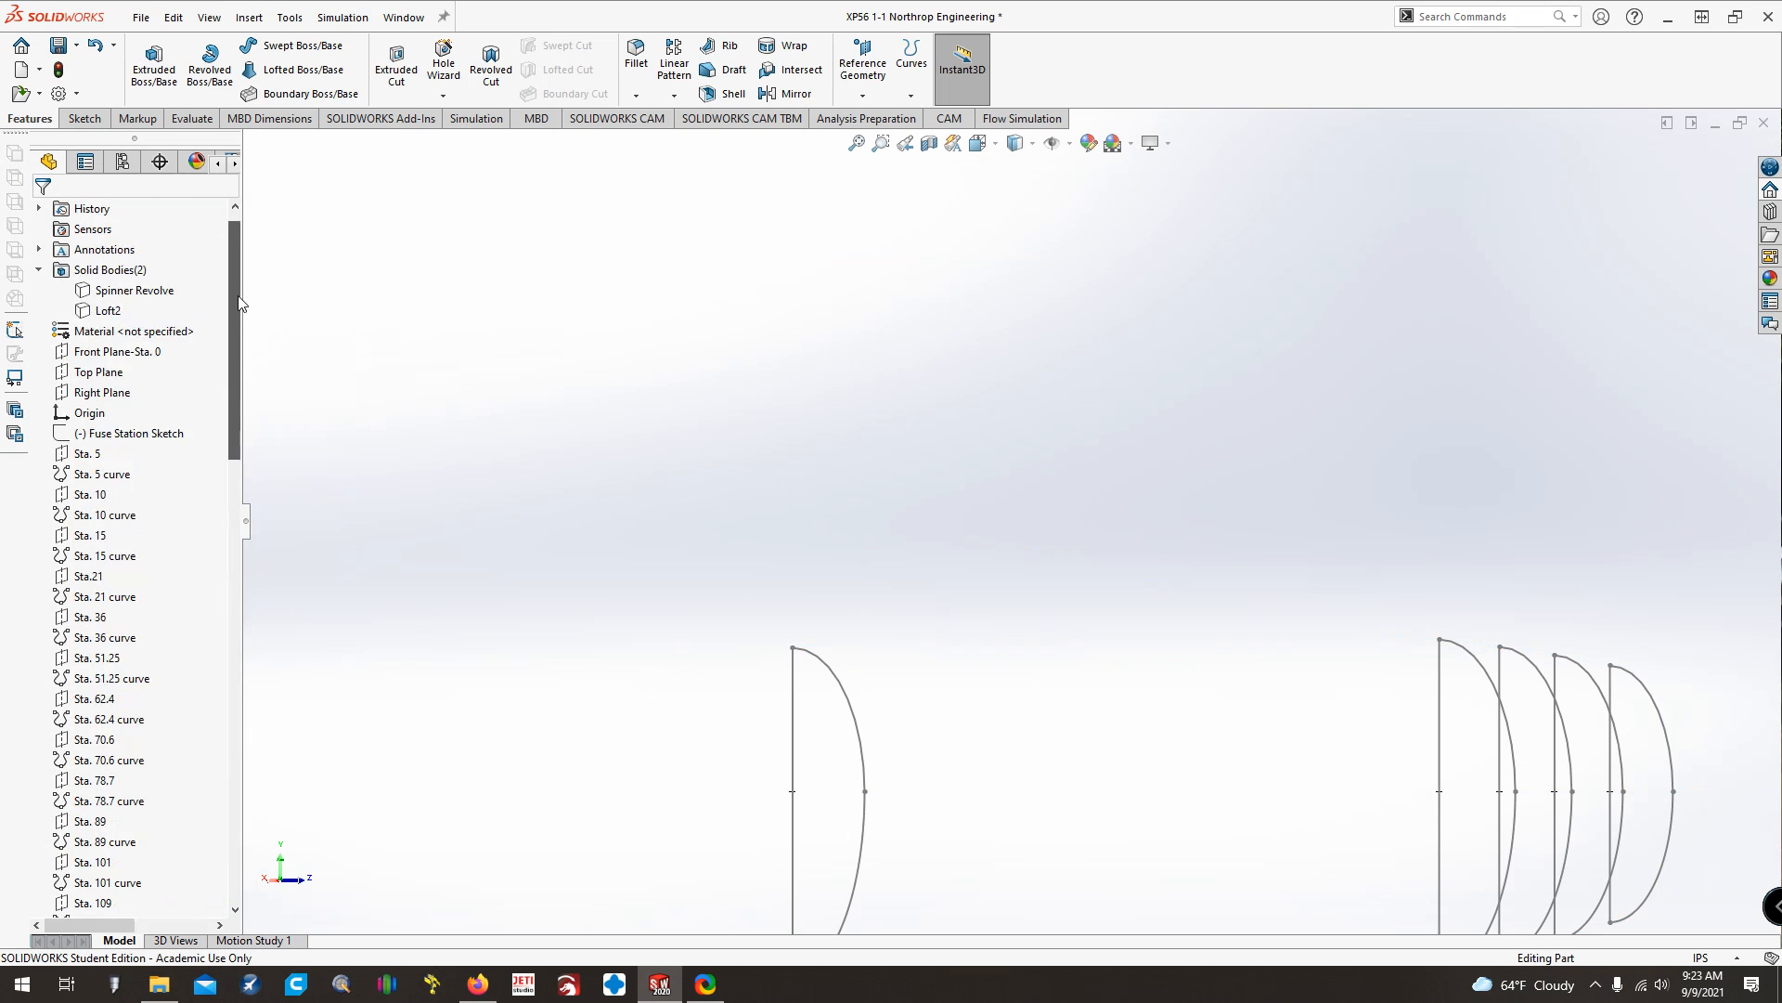
right_click(104, 310)
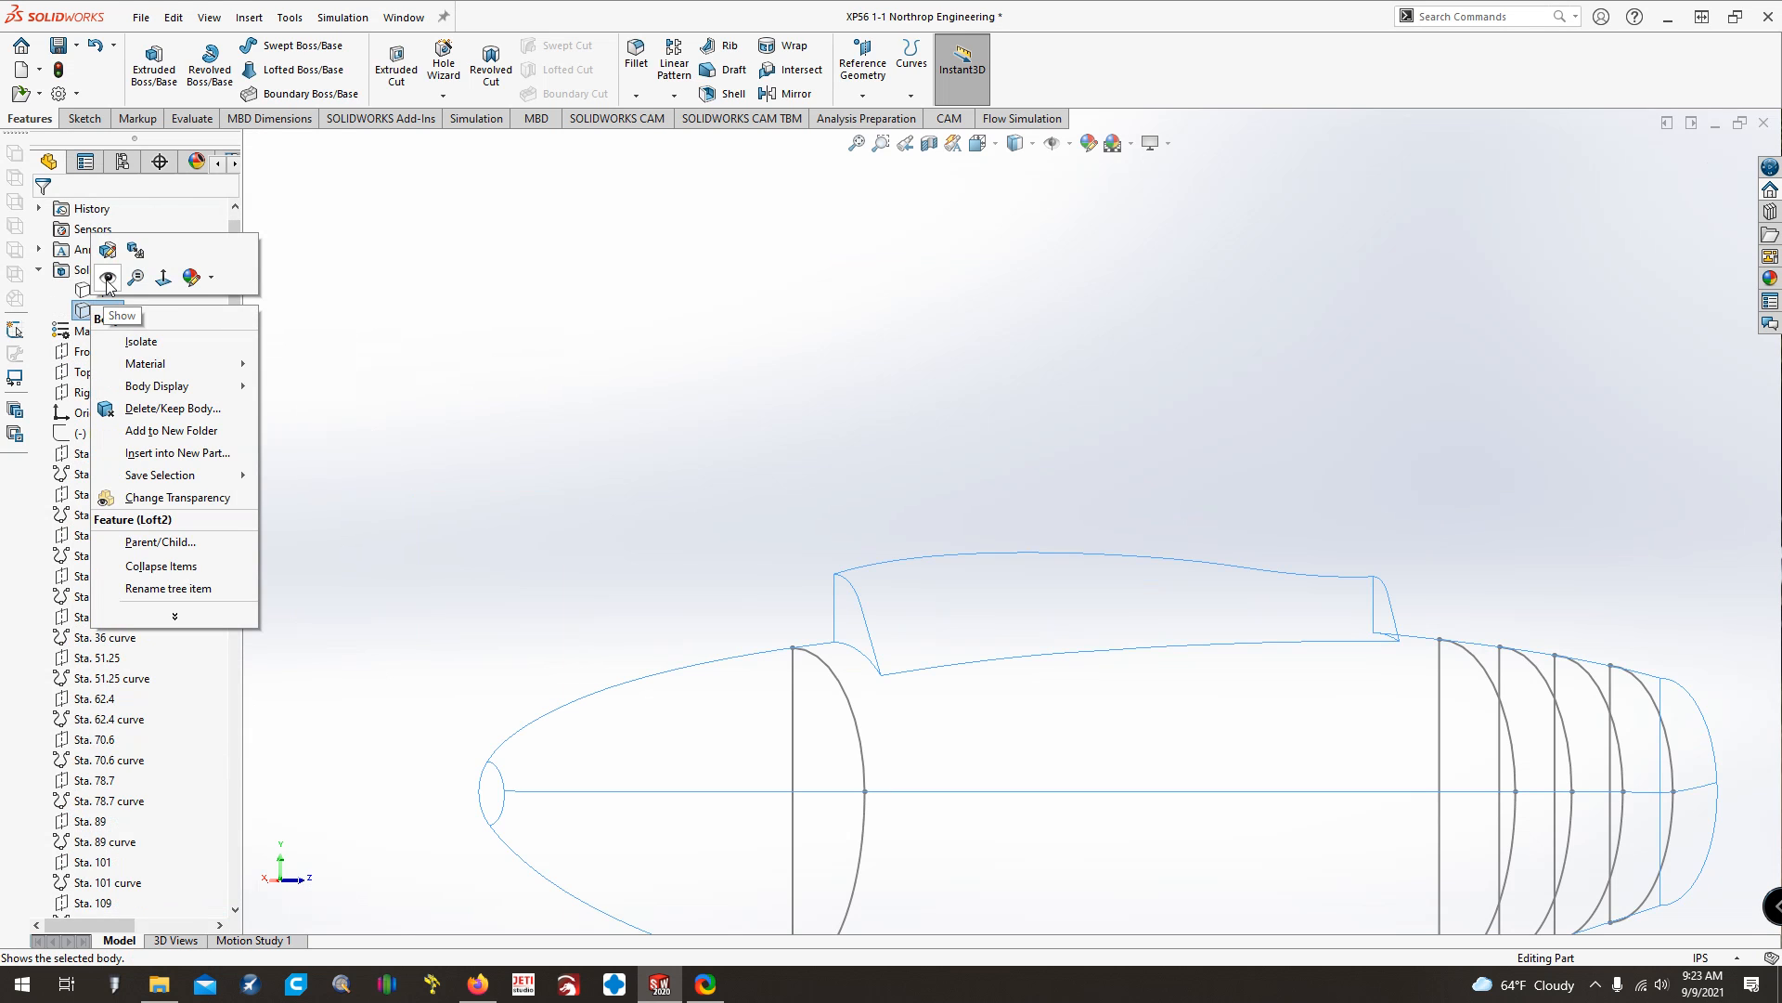
left_click(108, 279)
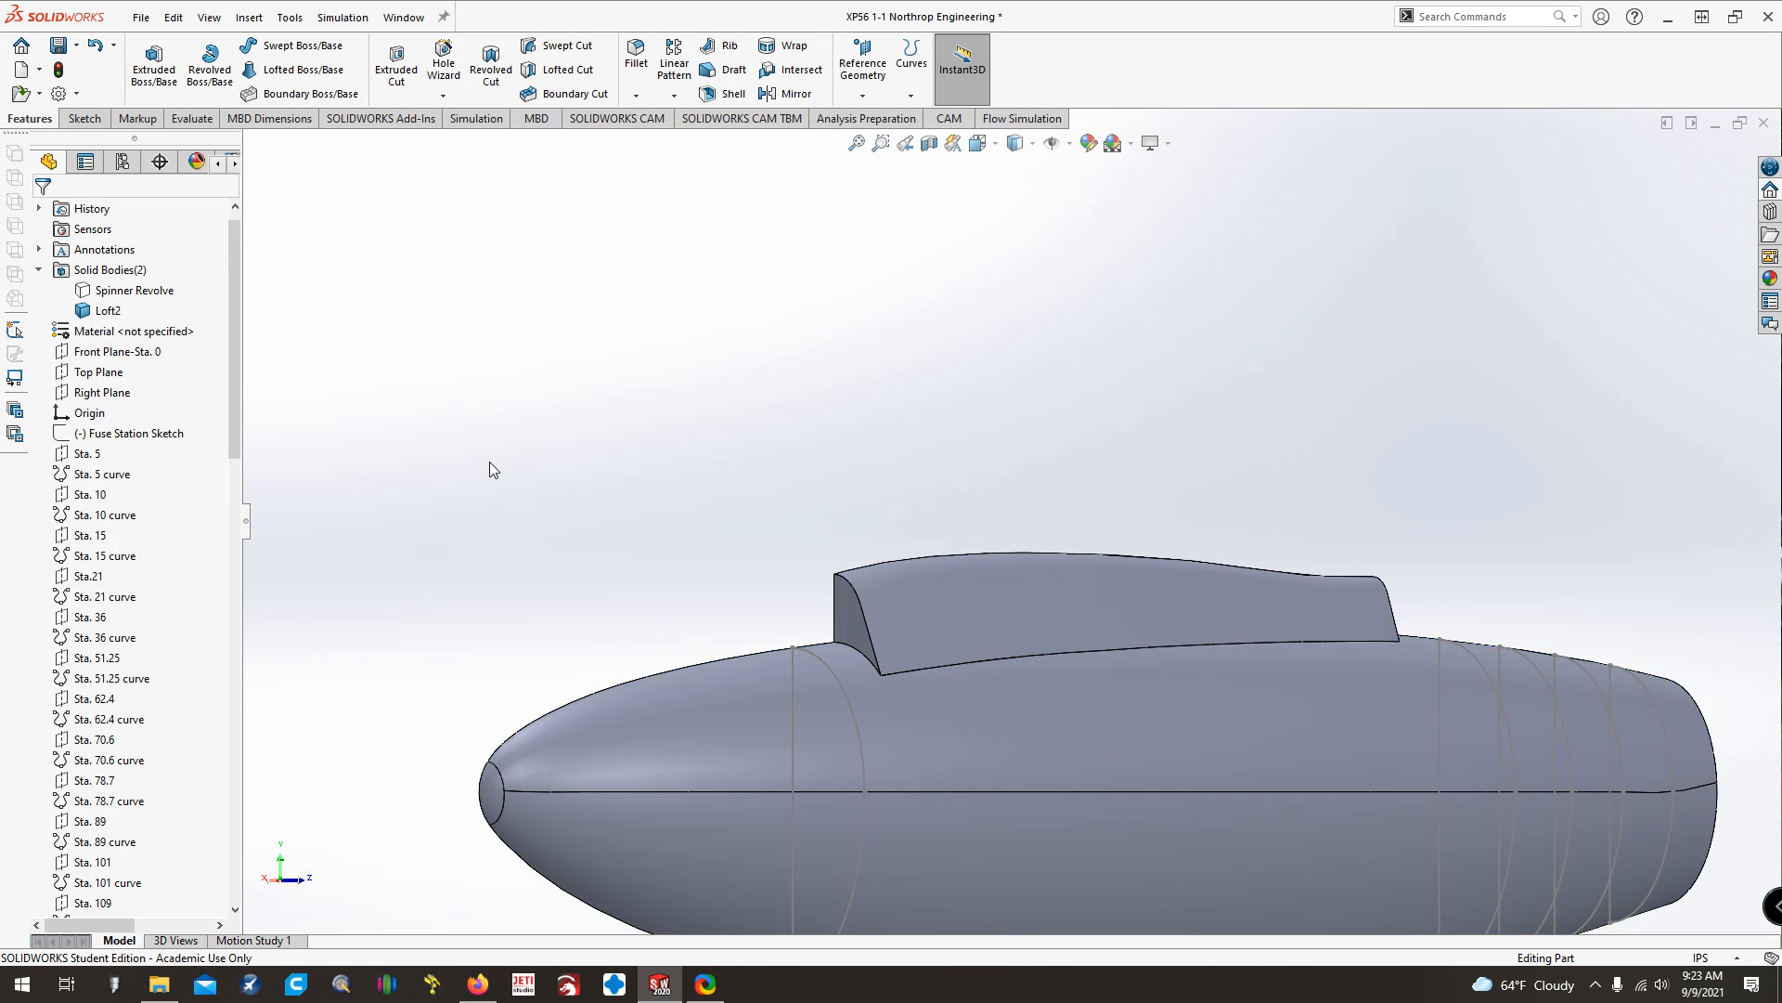
Hide the Loft2 solid body and show it again
right_click(100, 314)
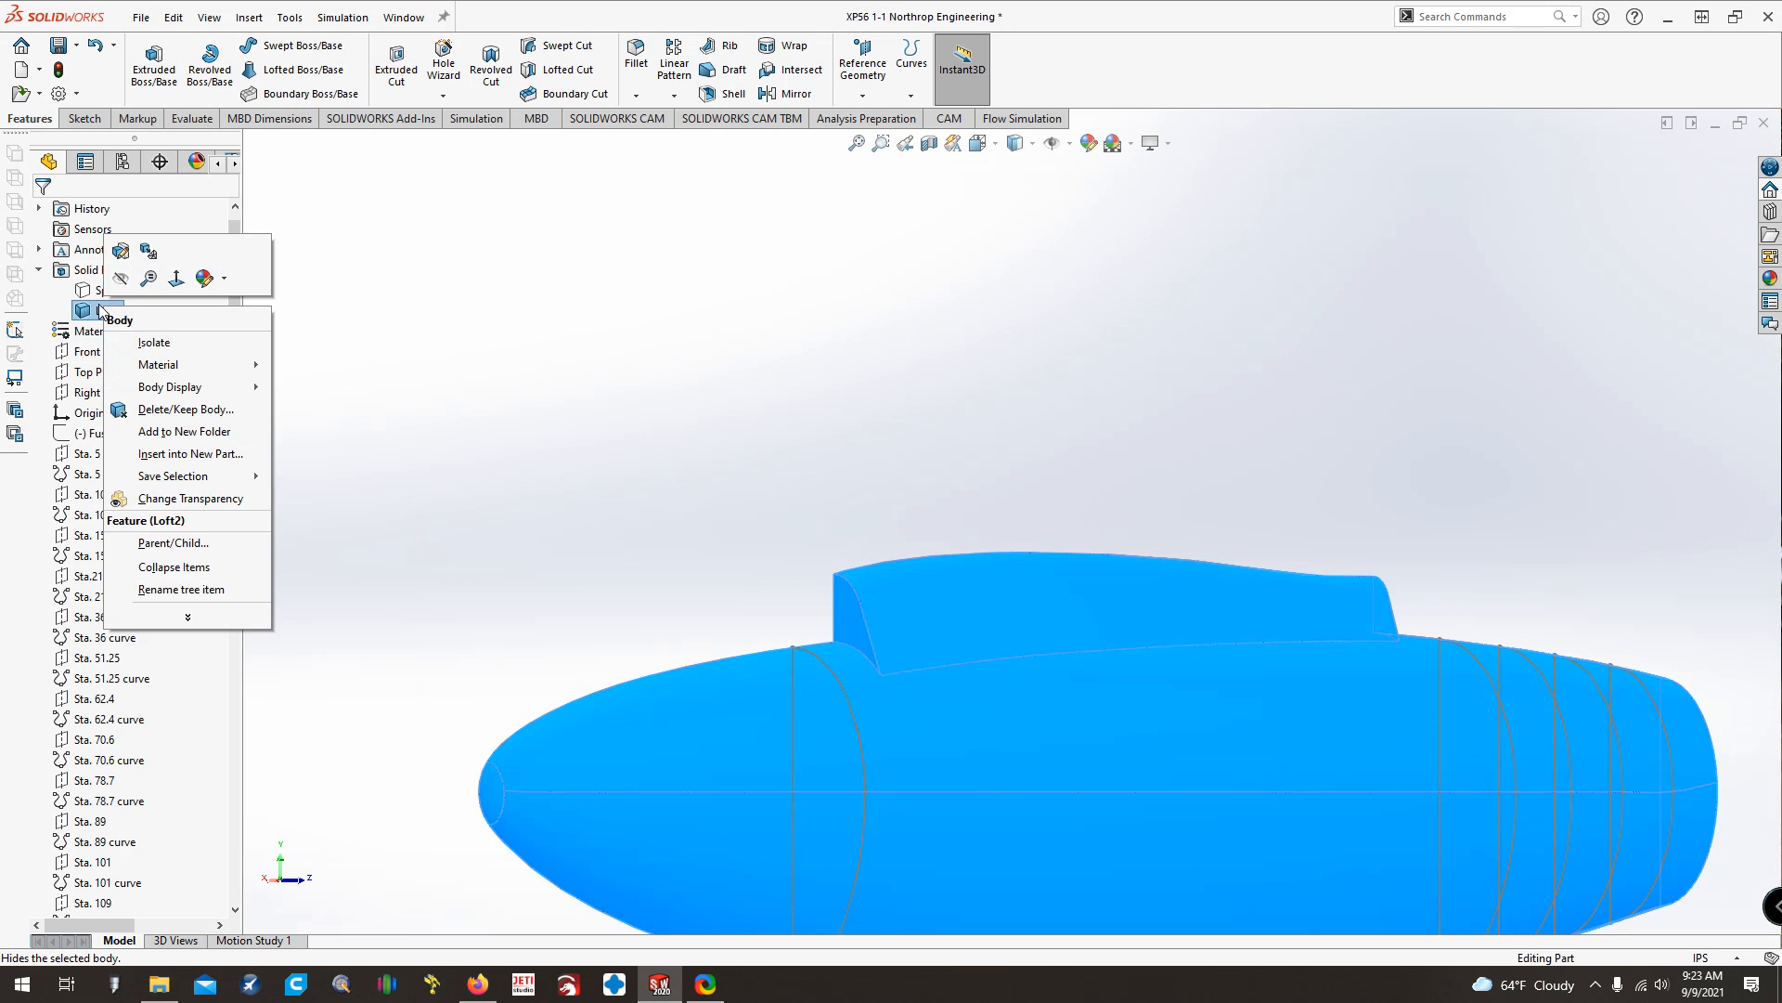
left_click(120, 277)
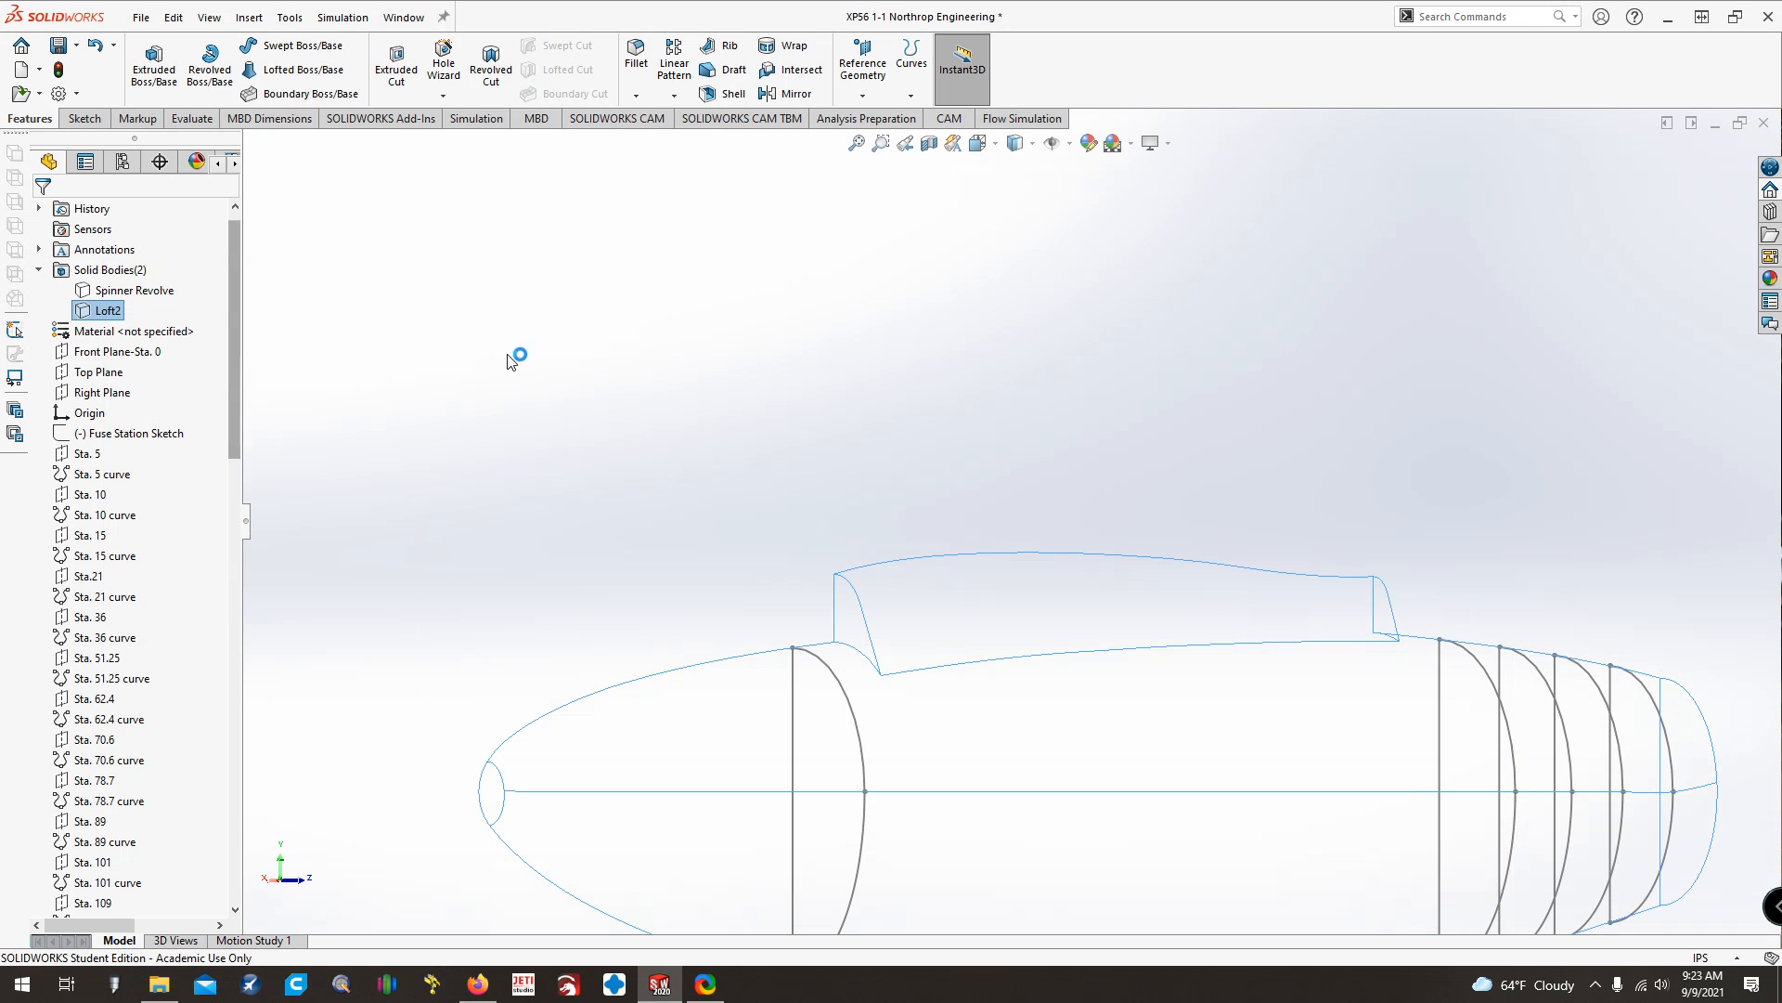
right_click(100, 312)
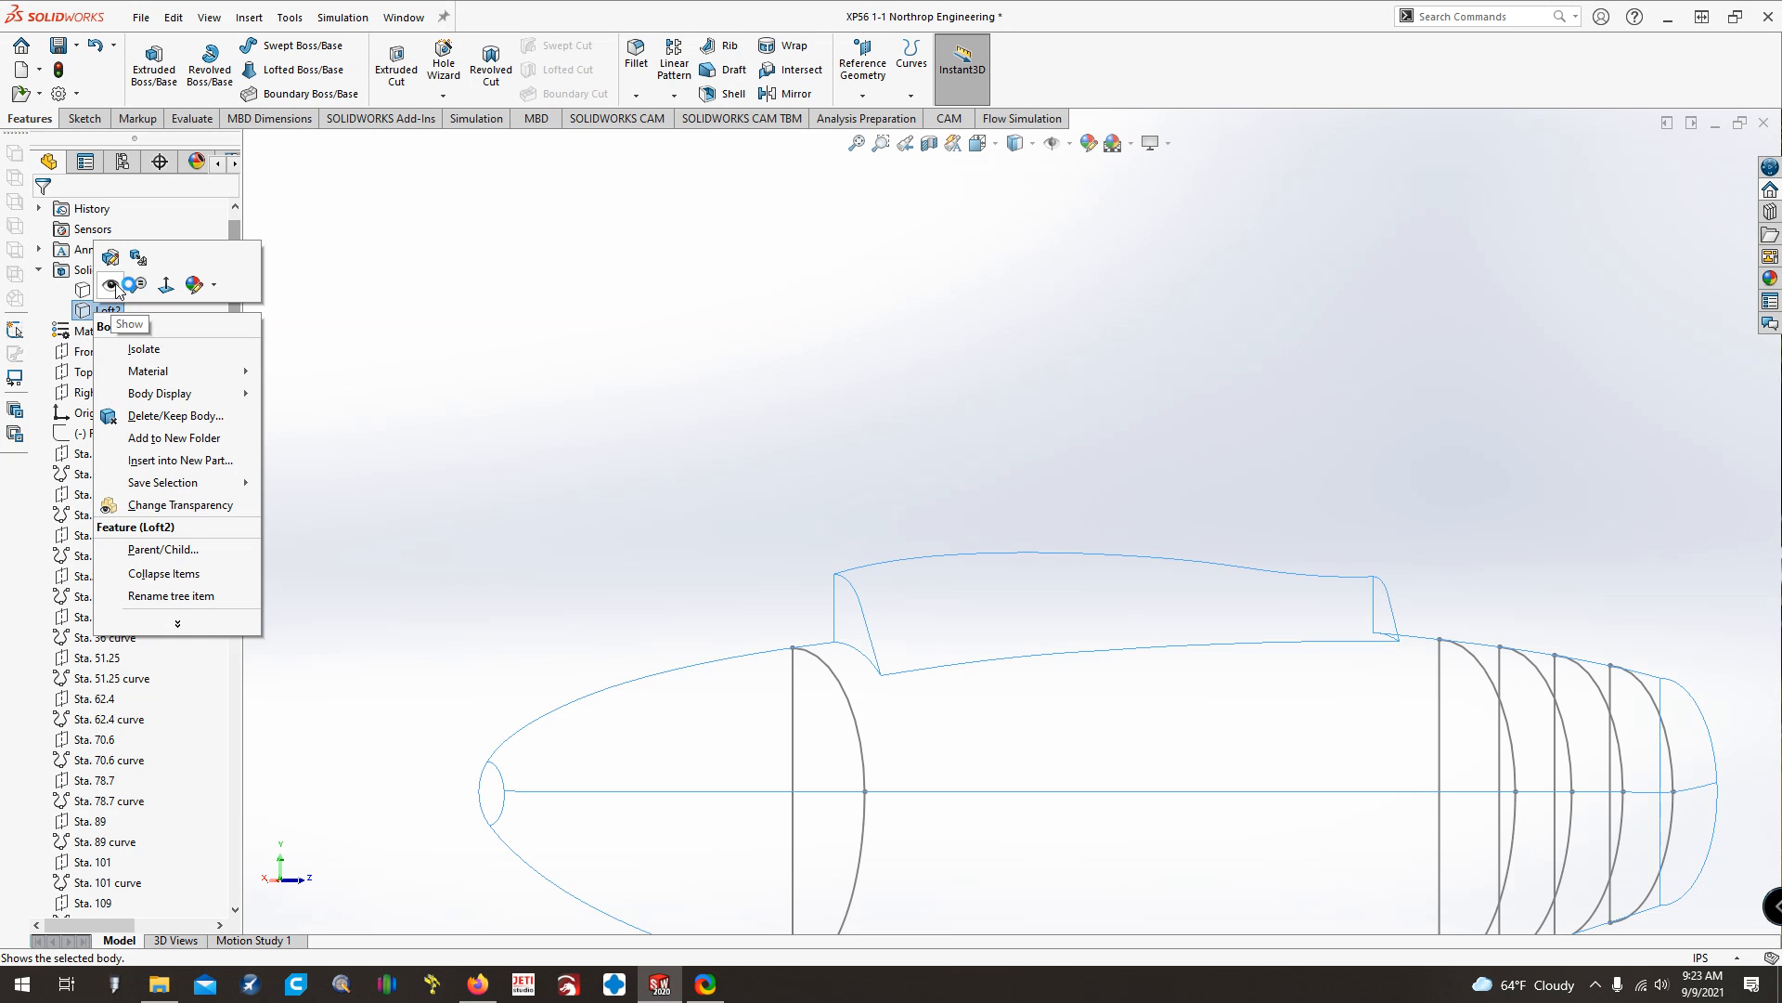
left_click(111, 285)
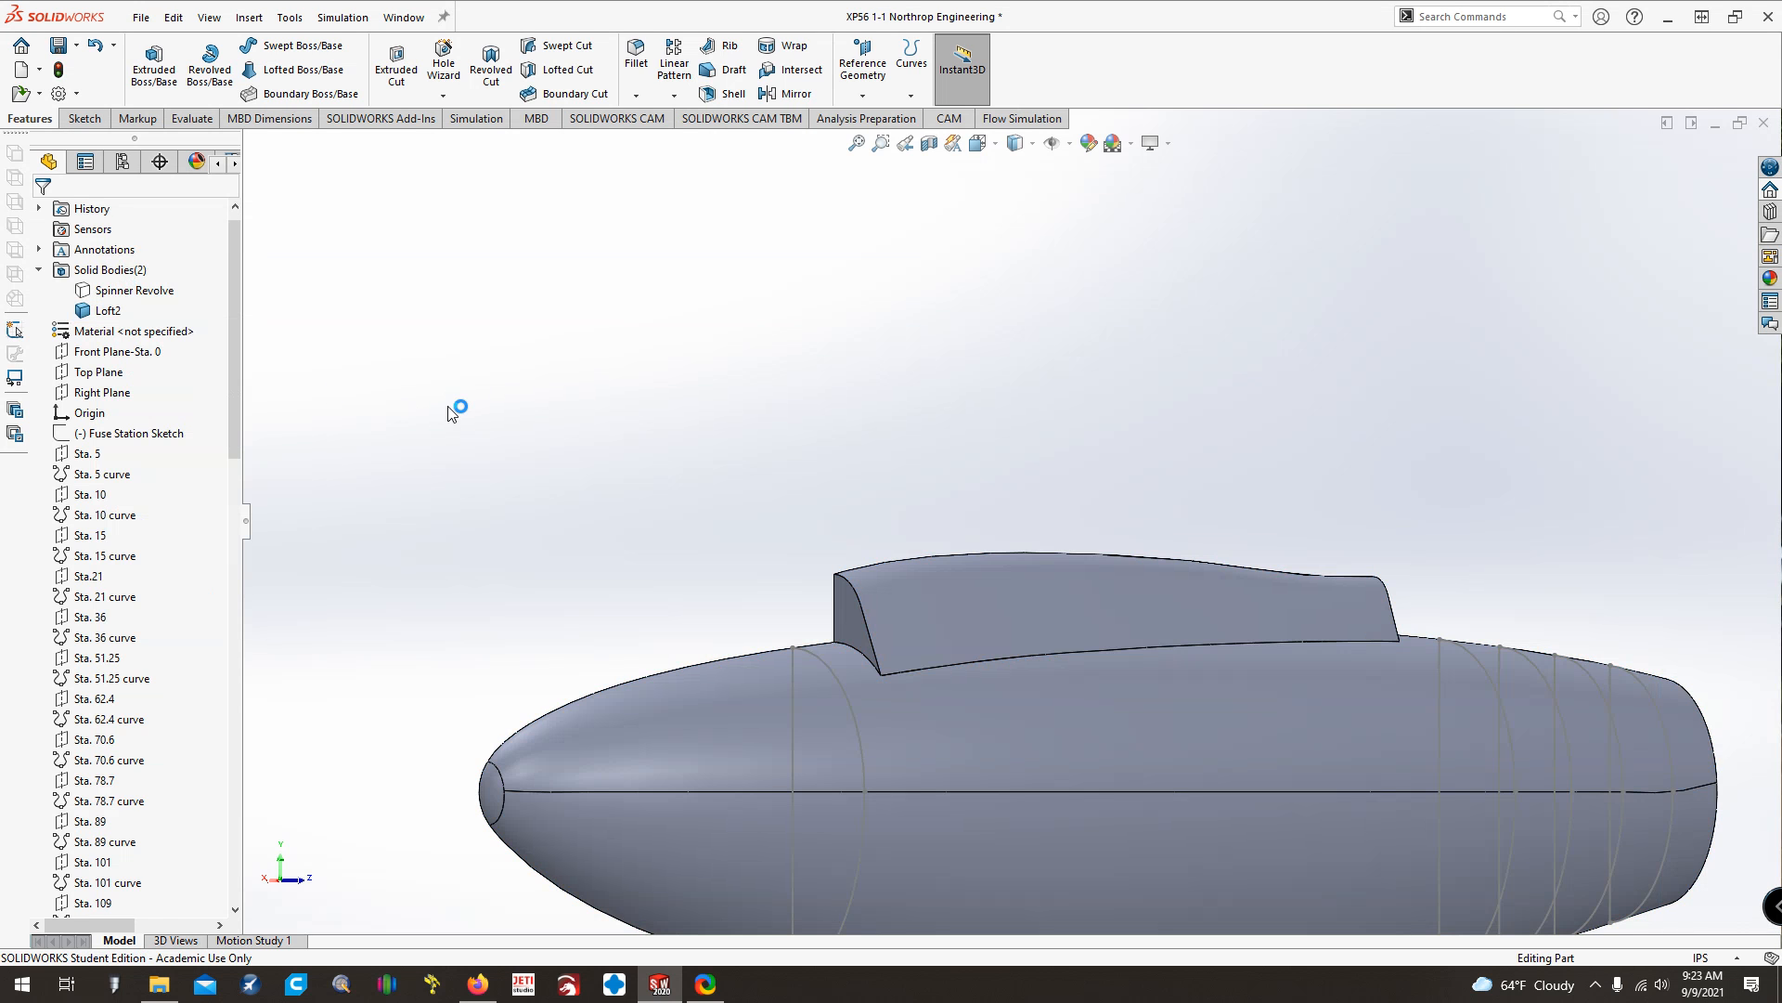
Check the merged canopy and fuselage body from the side and at an angle, and save the part
key("f")
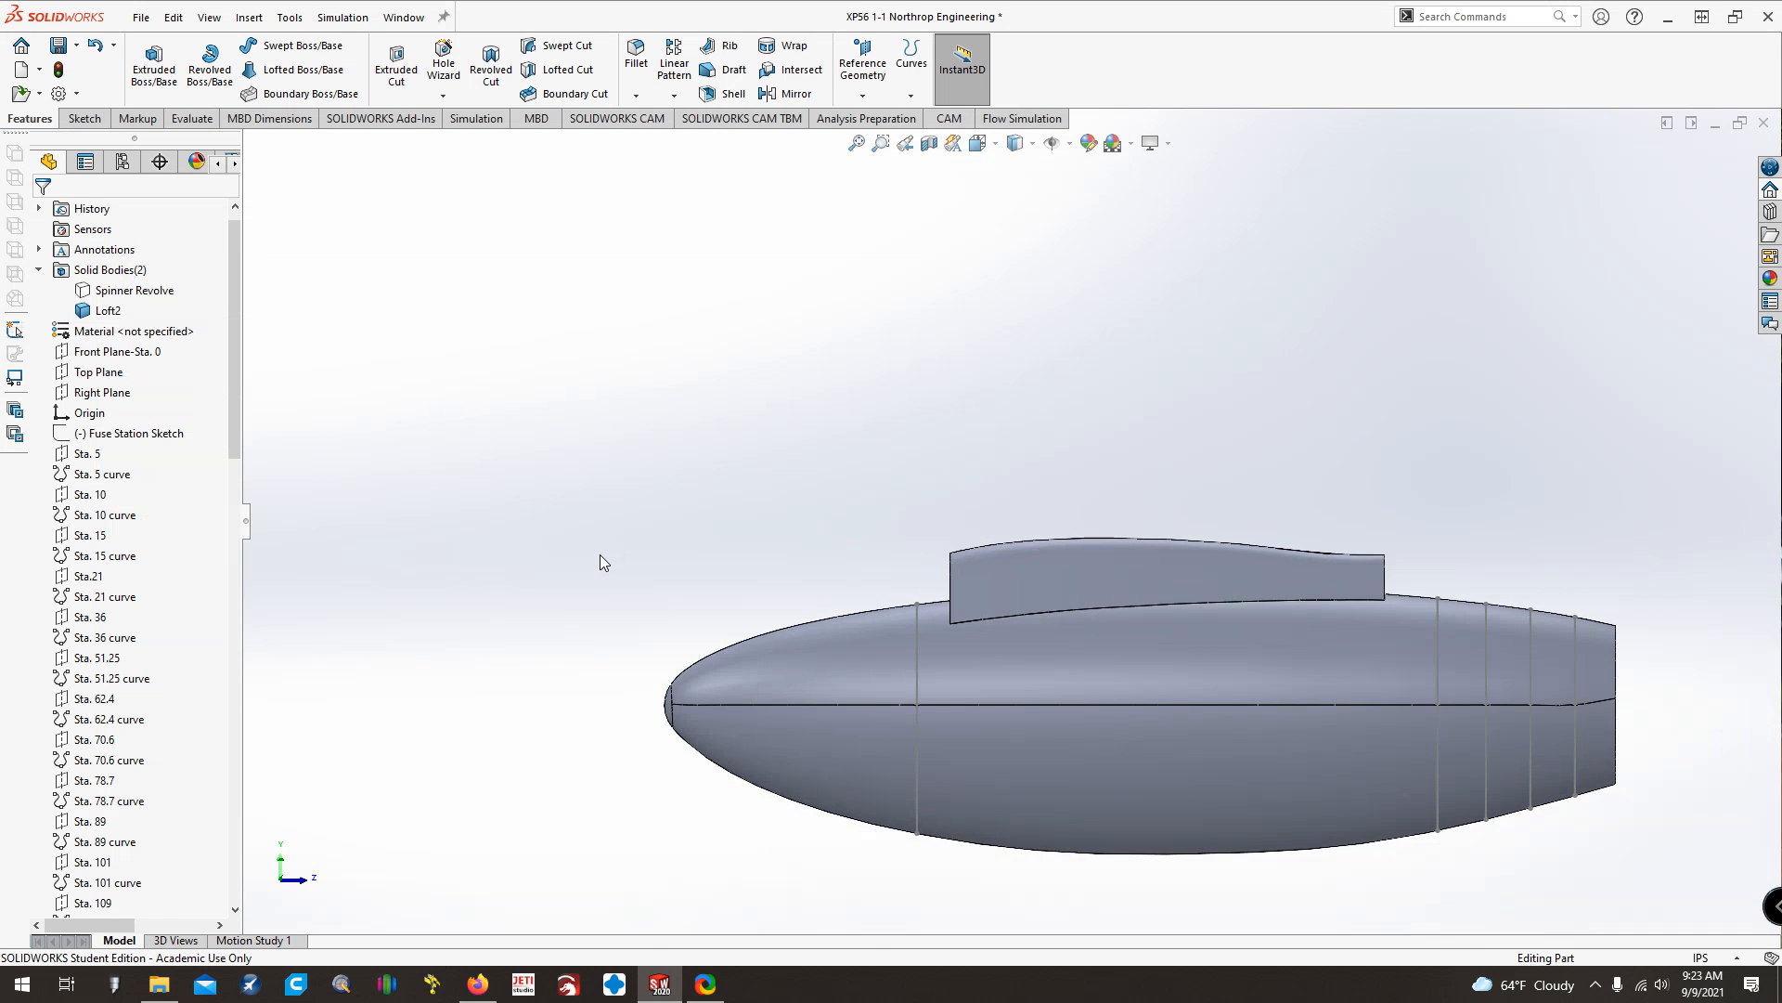
key("ctrl+Left")
key("ctrl+Left")
key("Right")
key("Right")
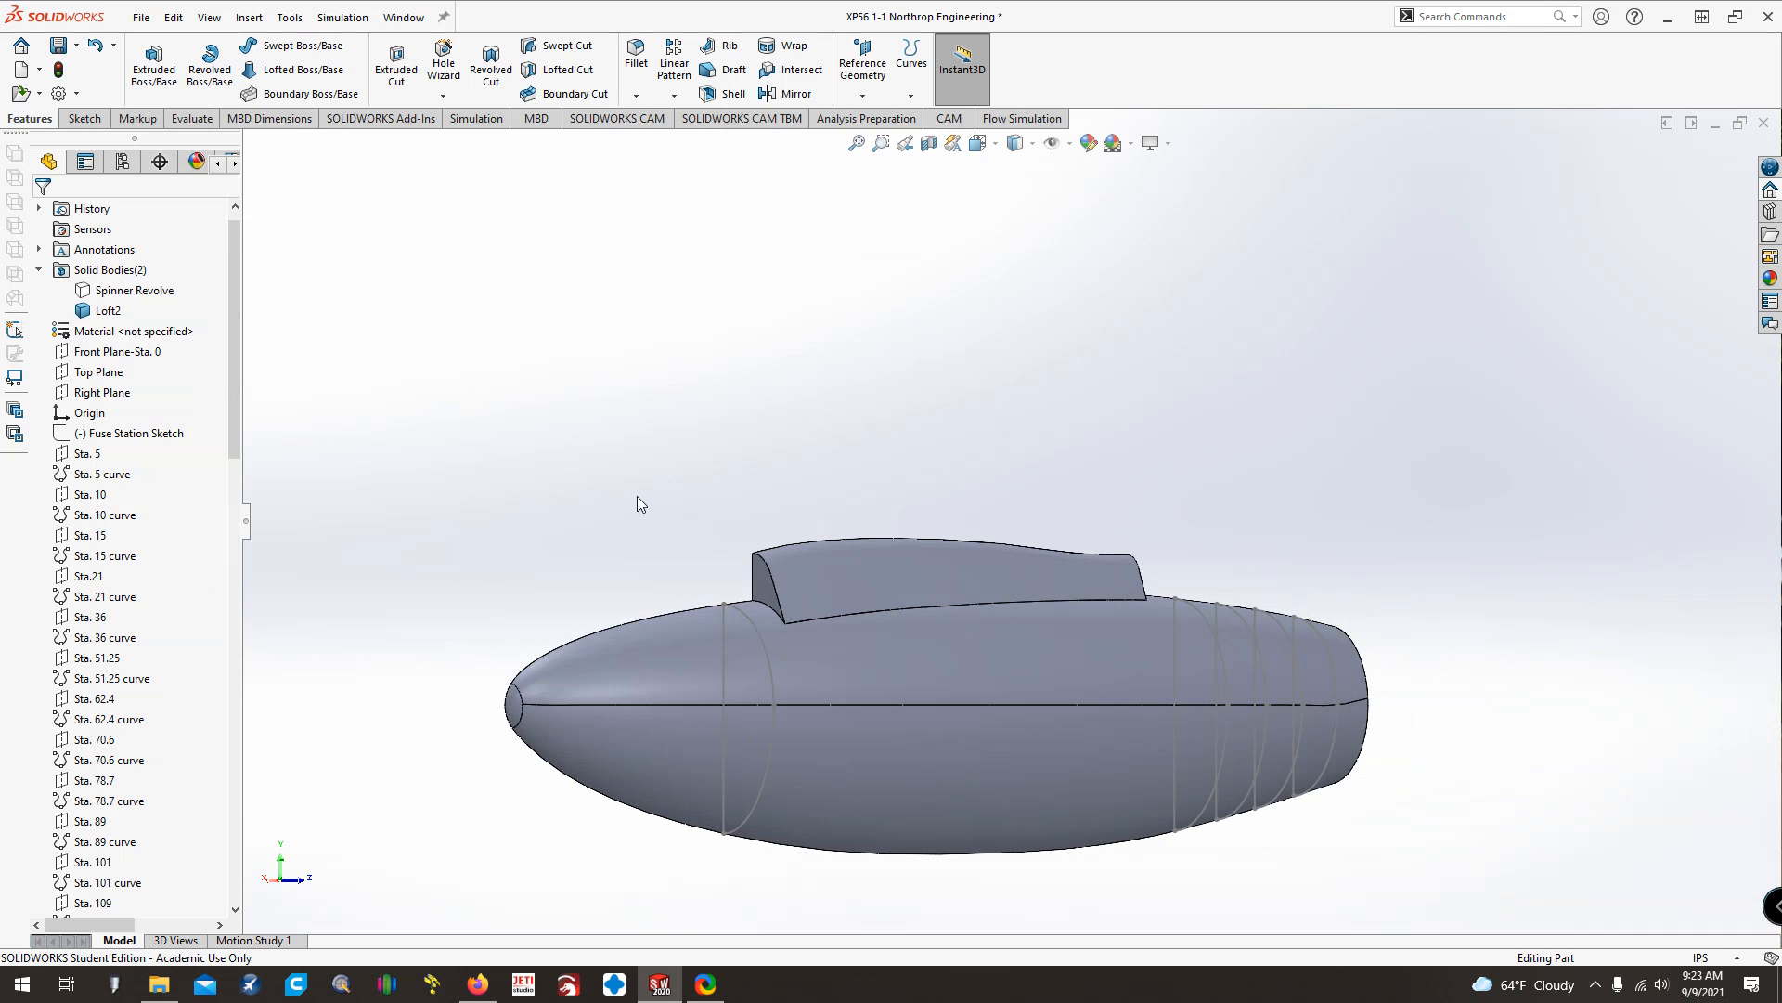
key("Right")
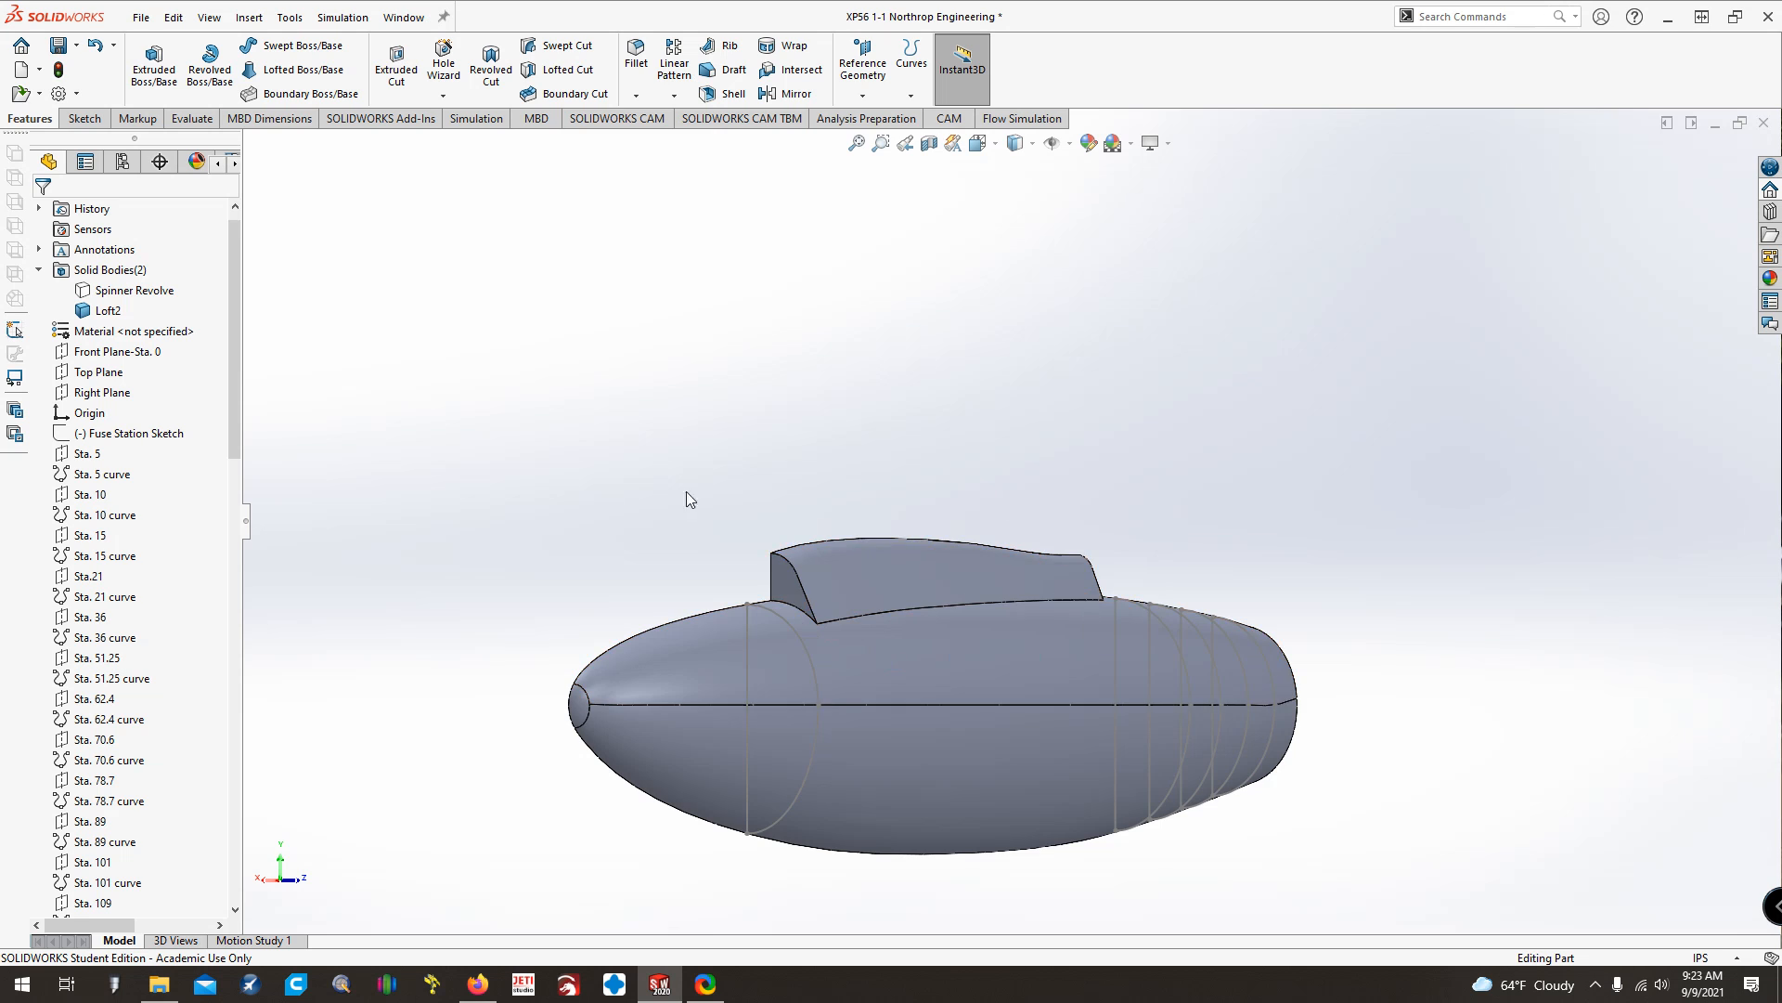
key("Left")
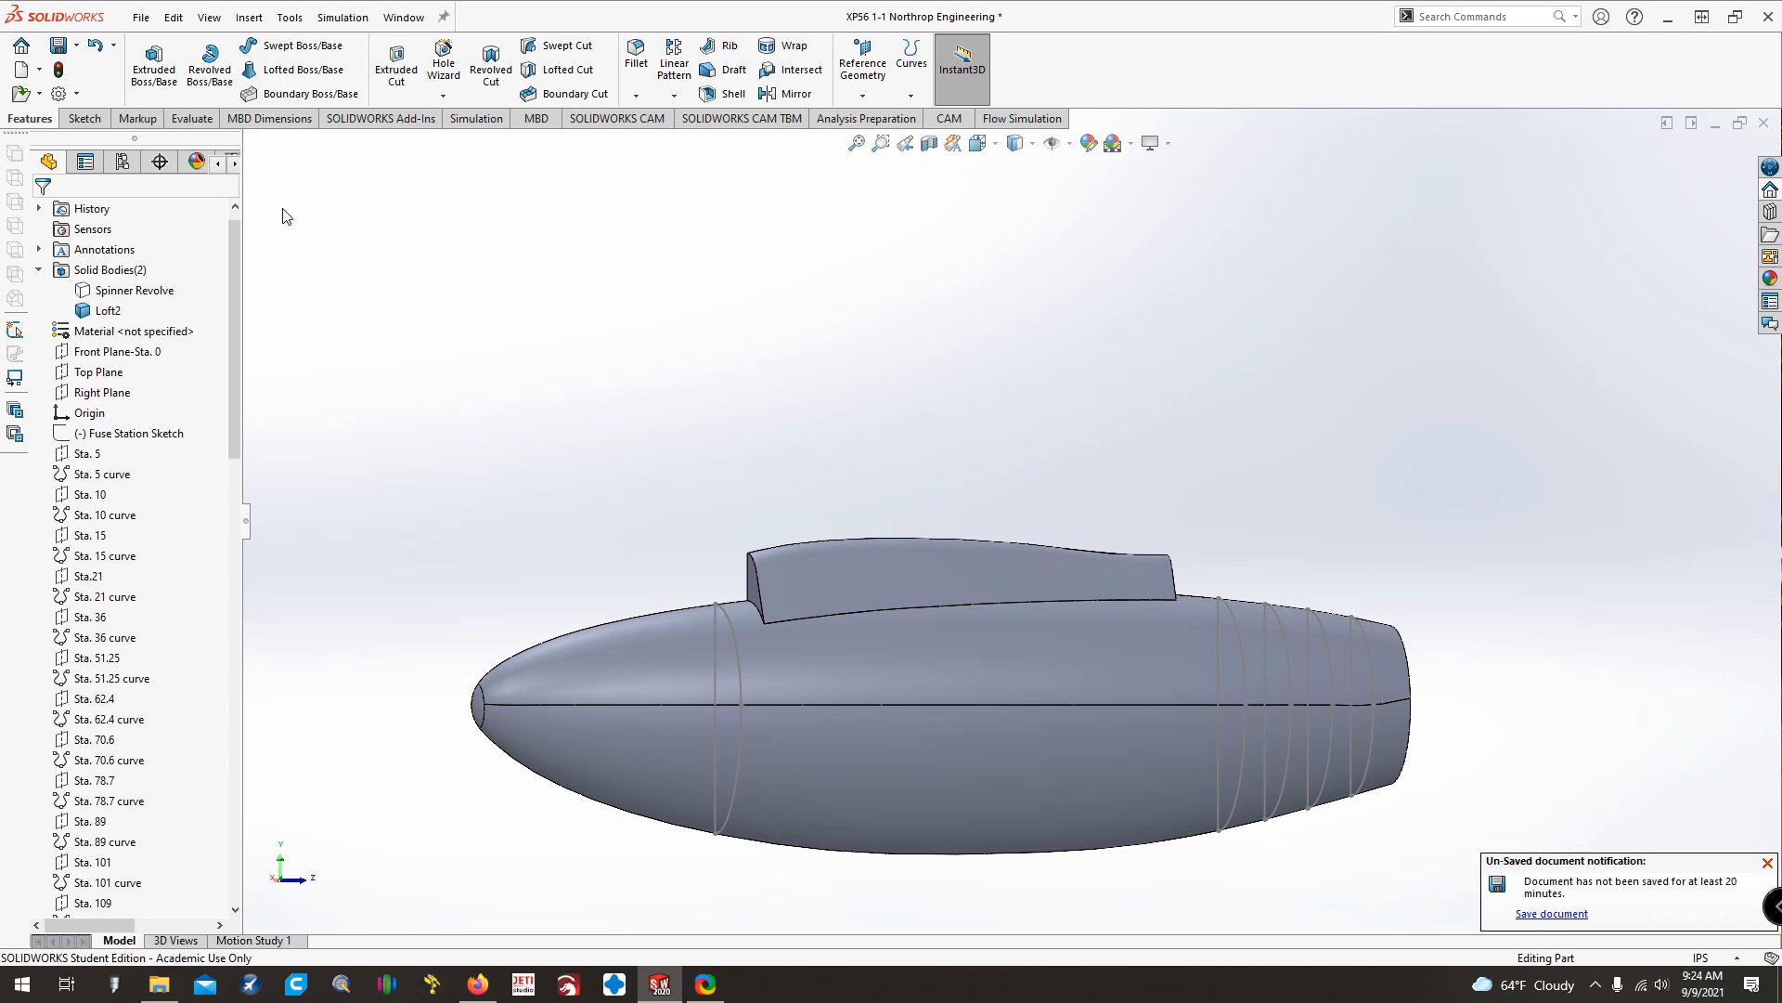
left_click(58, 45)
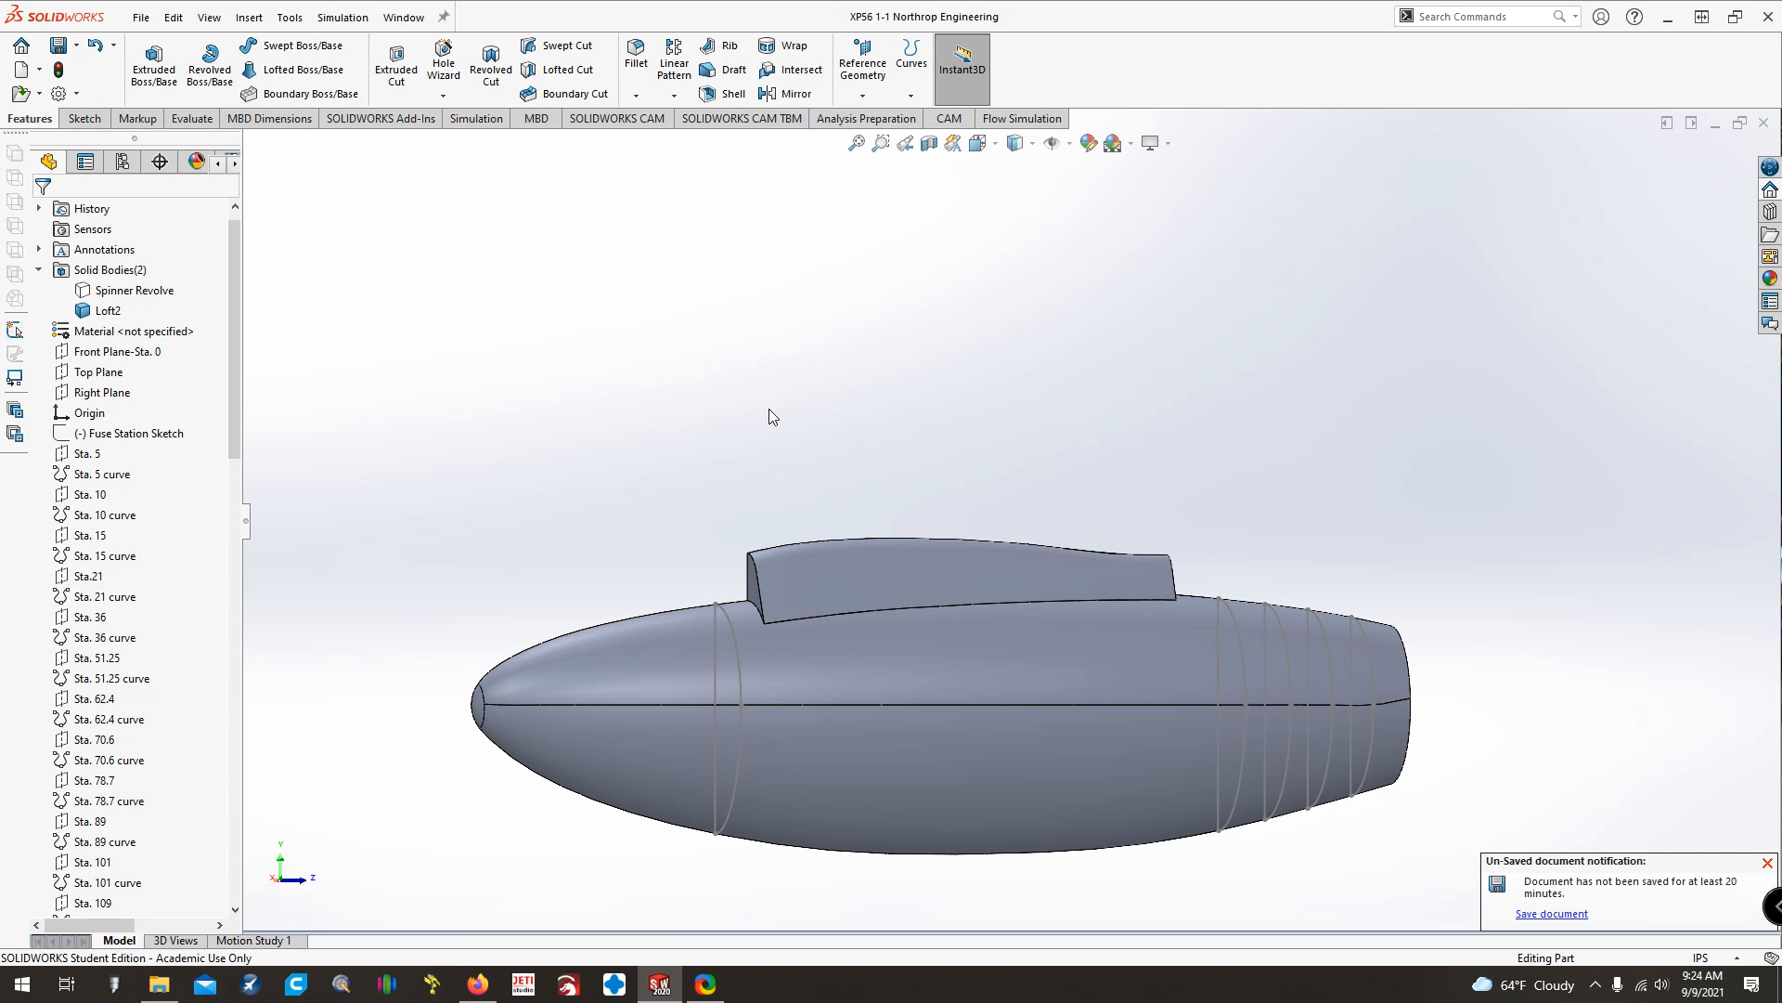